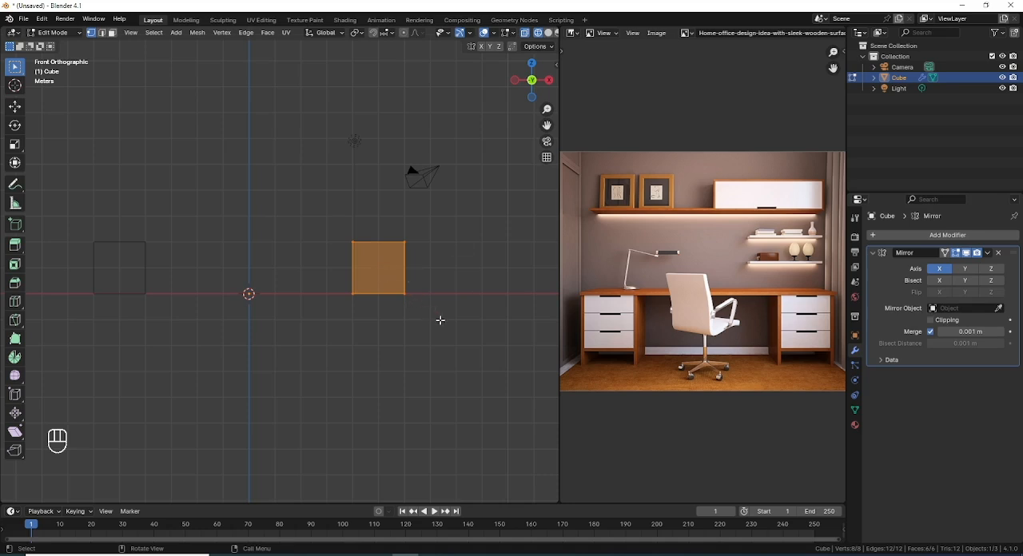
Step: Scale the selected cube to 0.1 along the X axis to form a thin vertical side panel
key("s")
key("x")
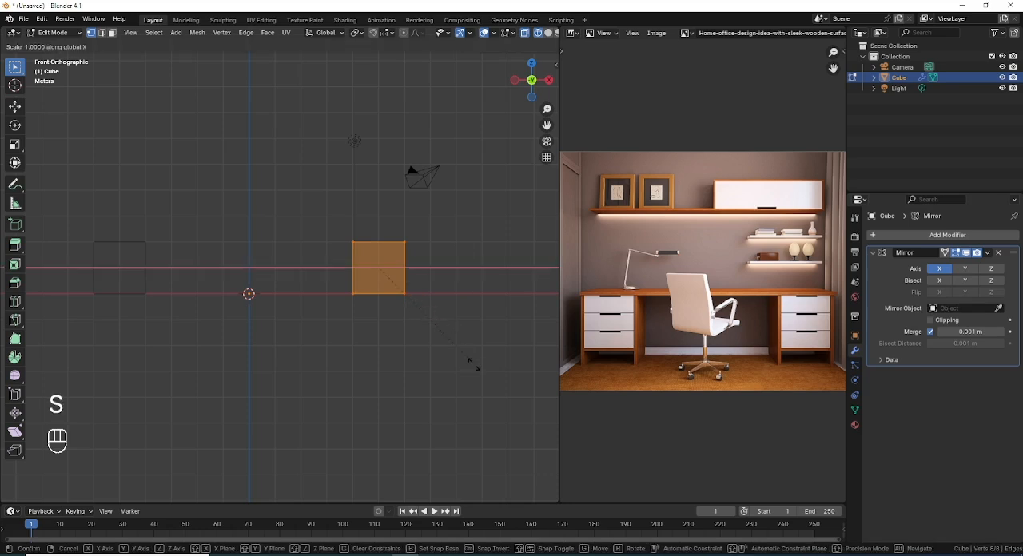
key("ctrl")
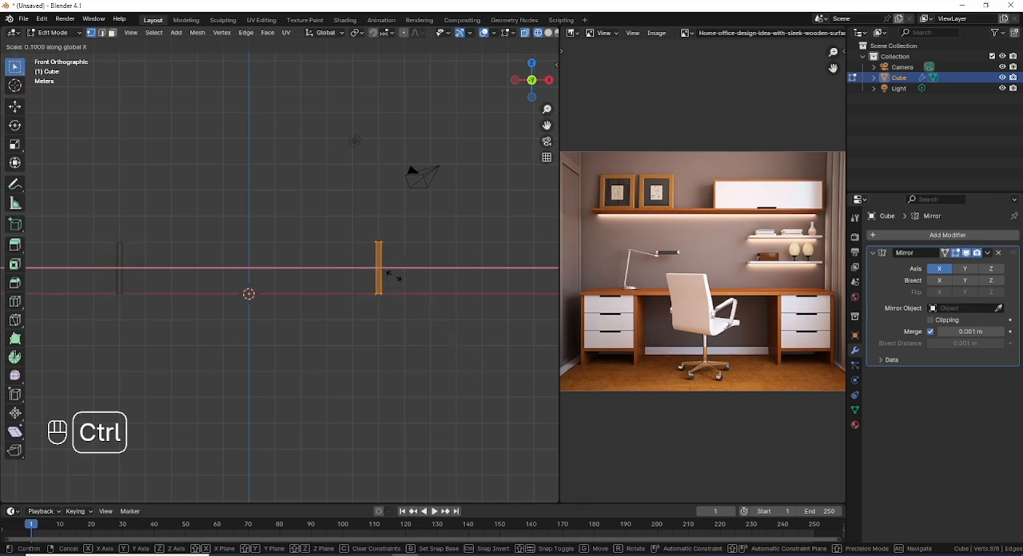
left_click(392, 274)
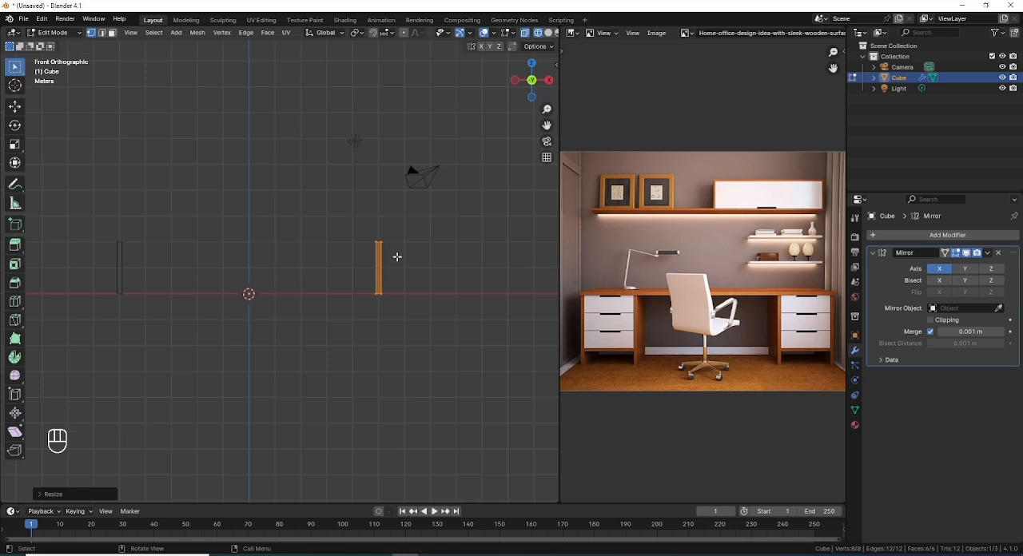
Step: Duplicate the thin side panel and place the copy about 4 m away along the X axis
middle_click_drag(418, 283, 333, 279, "shift")
key("shift+d")
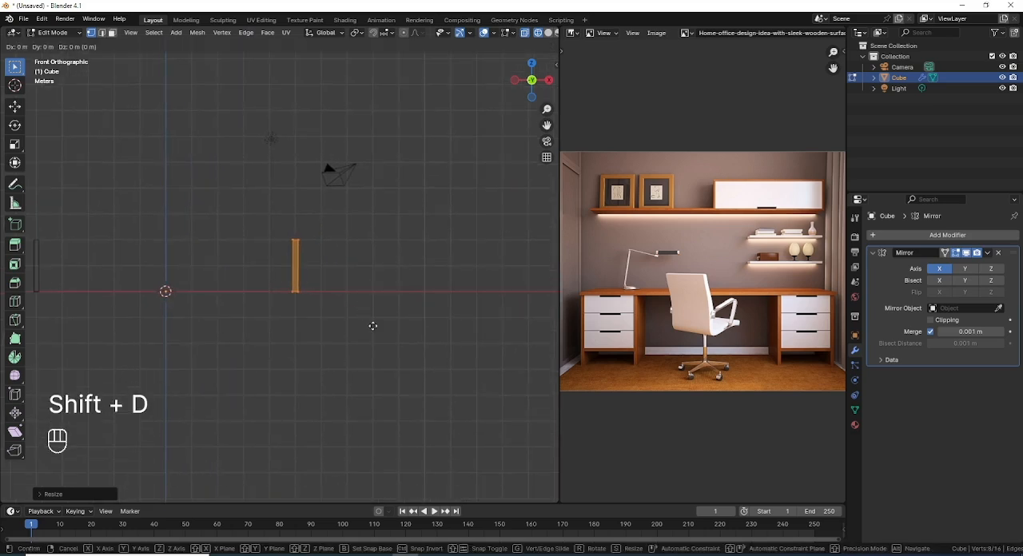
key("x")
key("ctrl")
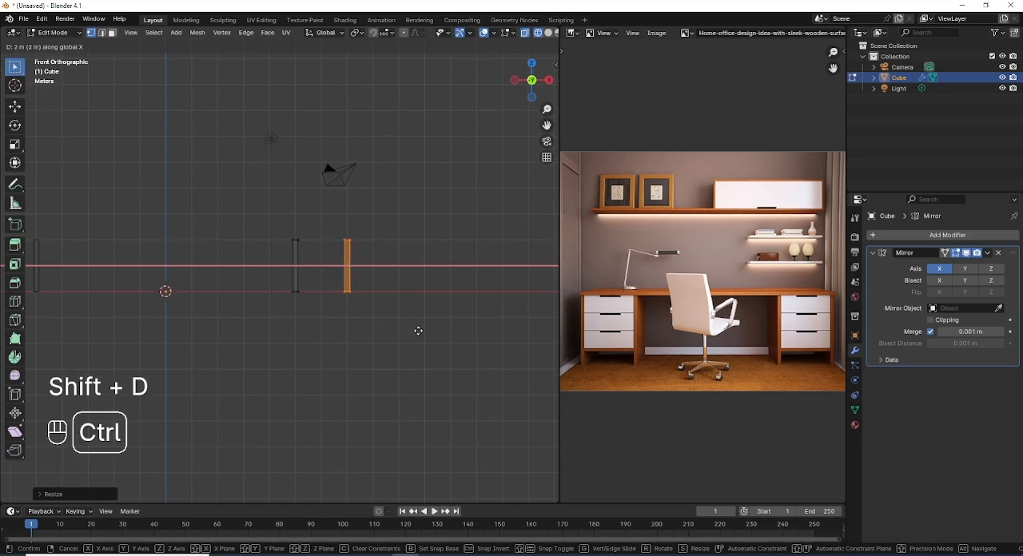
left_click(468, 332)
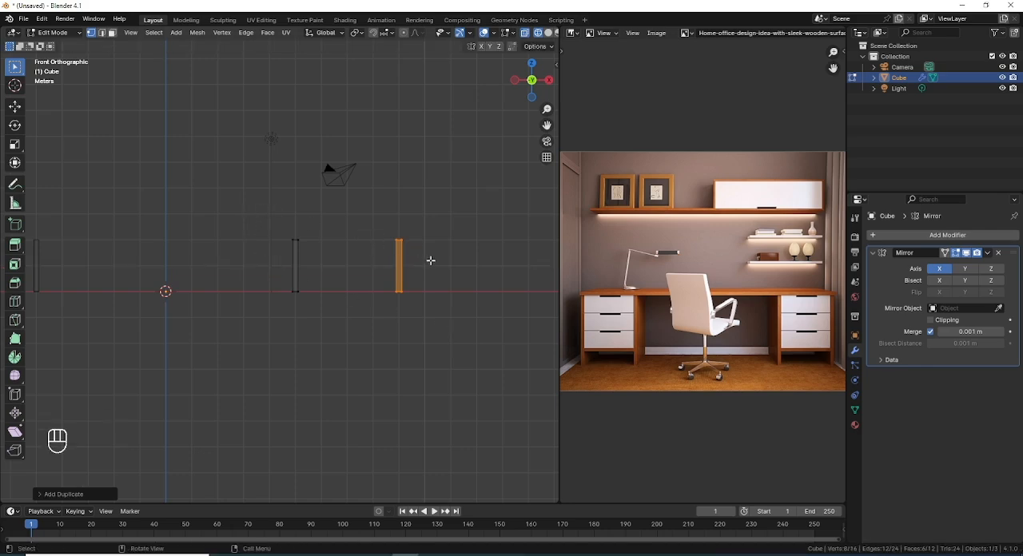
Step: Select the top vertices of both side panels and raise them about 3 m along the Z axis
left_click_drag(431, 261, 265, 218)
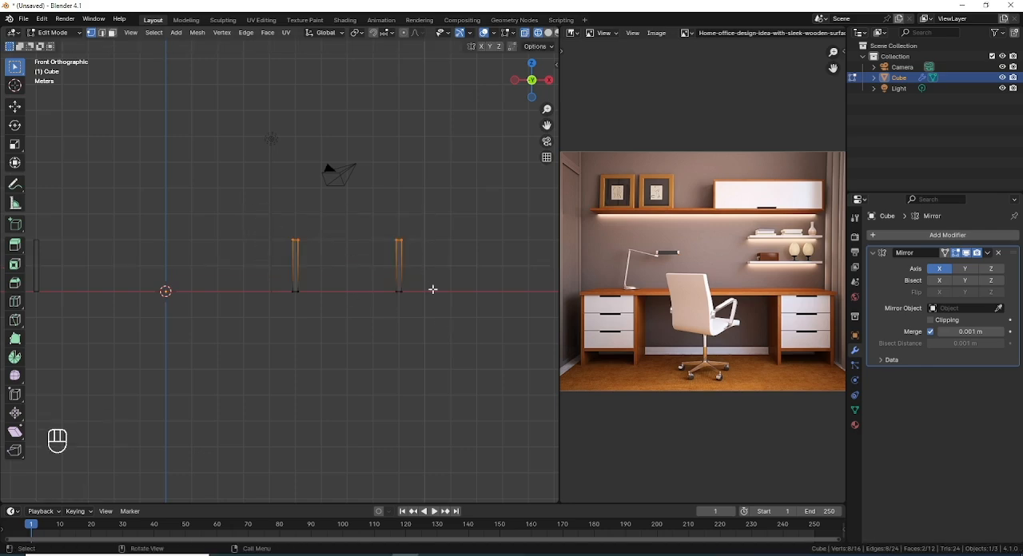
middle_click_drag(432, 289, 440, 359, "shift")
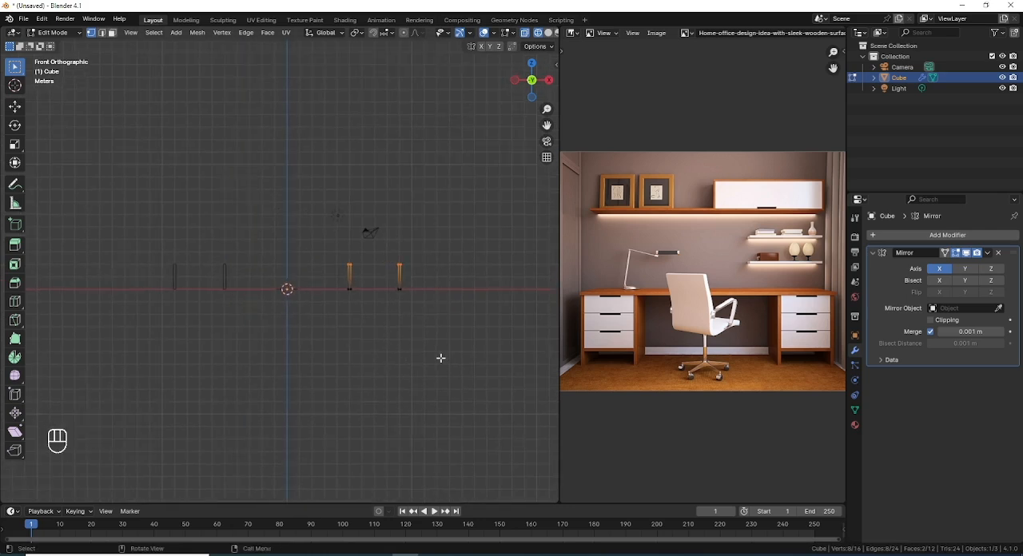
key("g")
key("z")
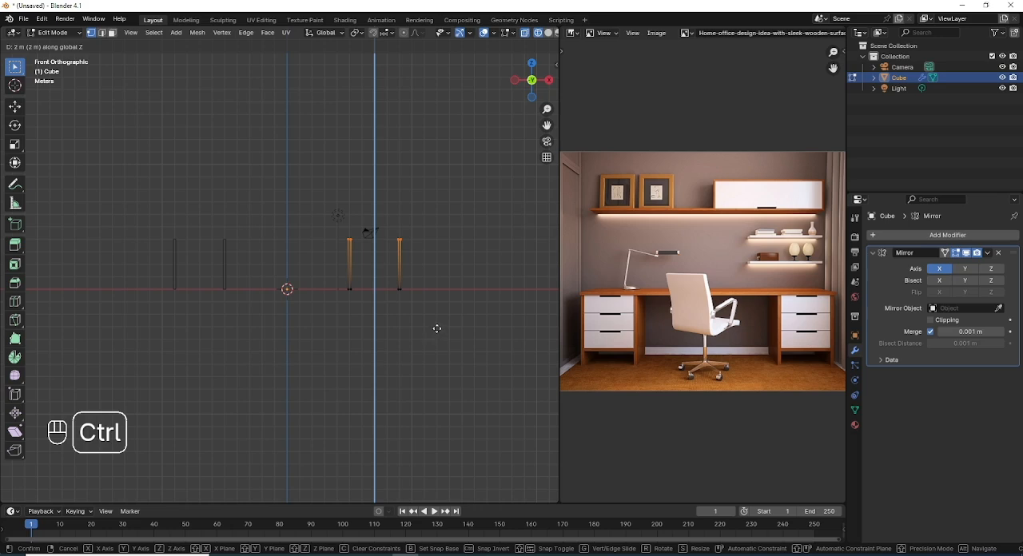
left_click(437, 324, "ctrl")
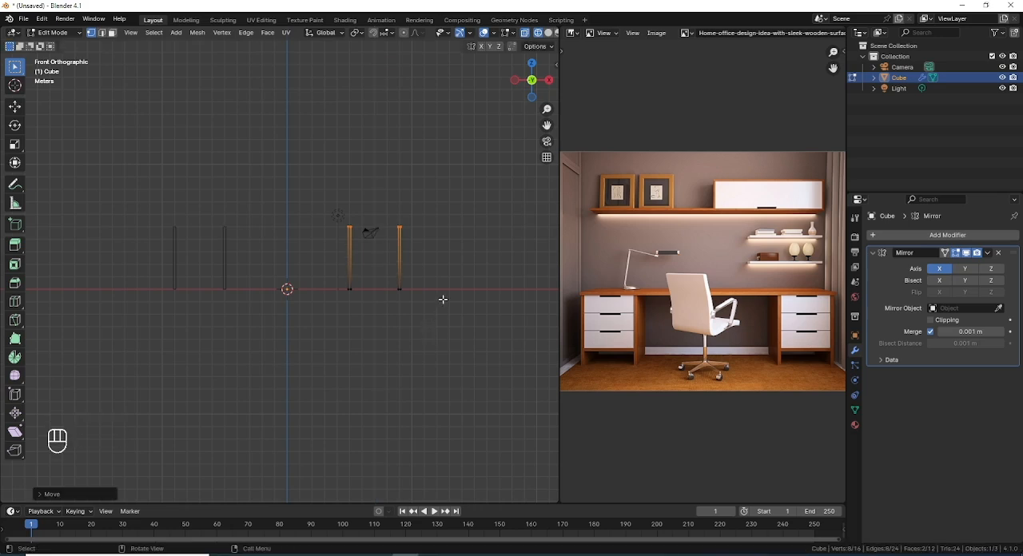
scroll(442, 299, "up", 3)
middle_click_drag(446, 303, 380, 314, "shift")
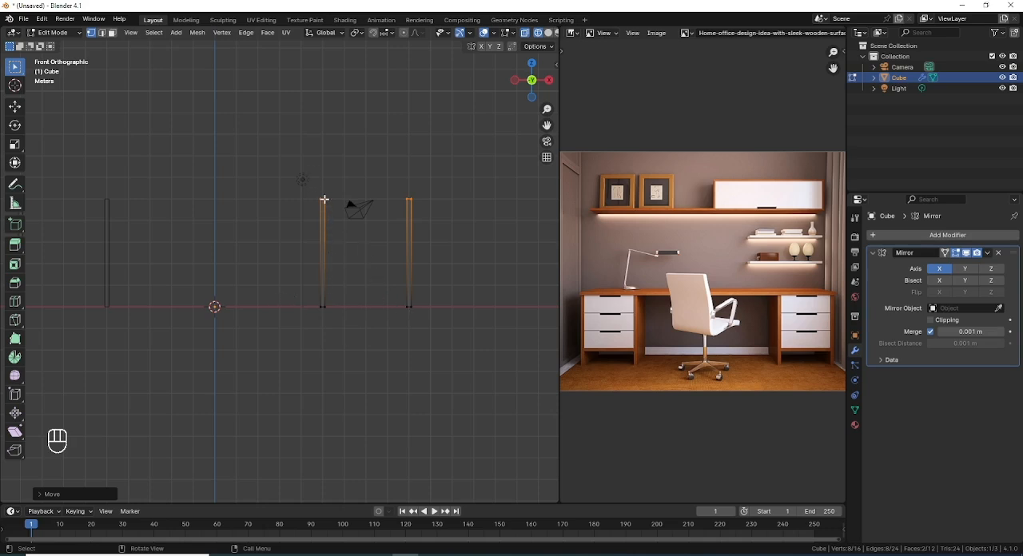
Step: Select all of the mesh geometry and snap the 3D cursor to the centre between the two side panels
left_click(324, 199)
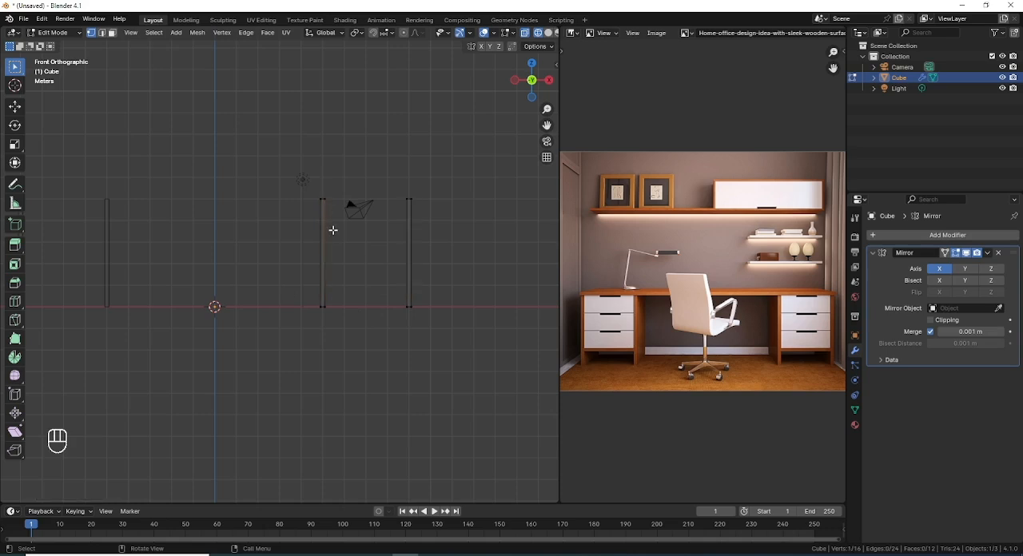
key("a")
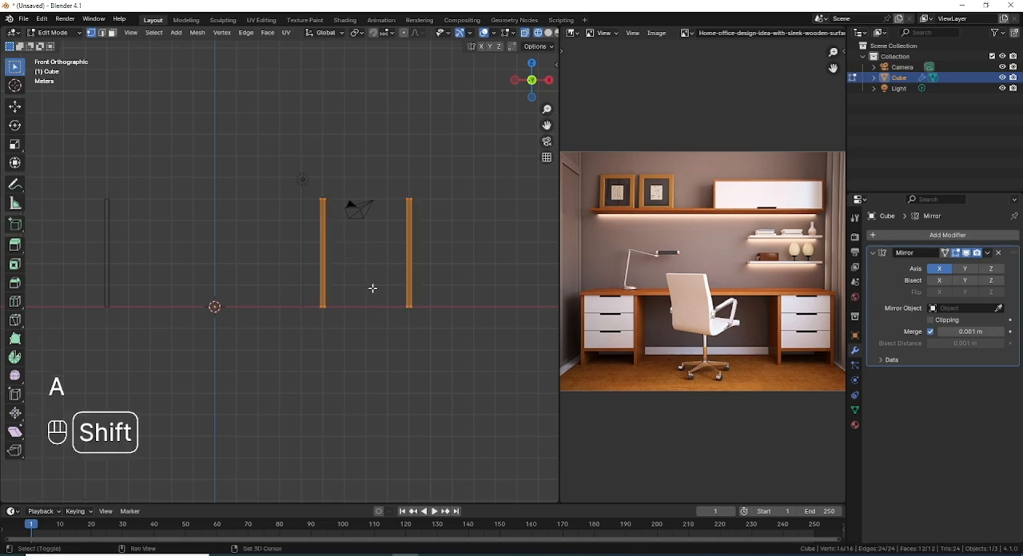
key("shift+s")
left_click(380, 354)
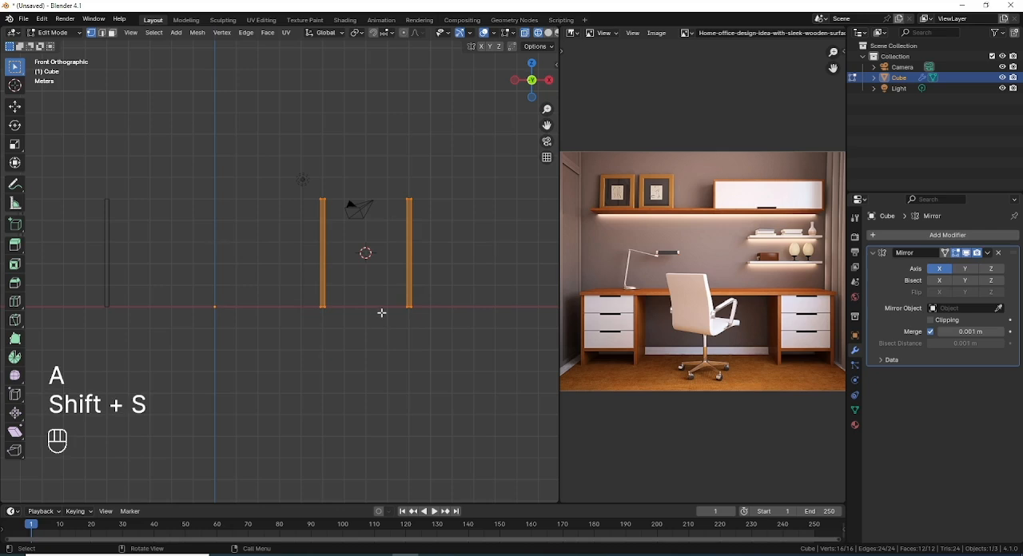
Step: Deepen both side panels in top view by scaling them to about 1.7 along the Y axis
key("KP_7")
key("s")
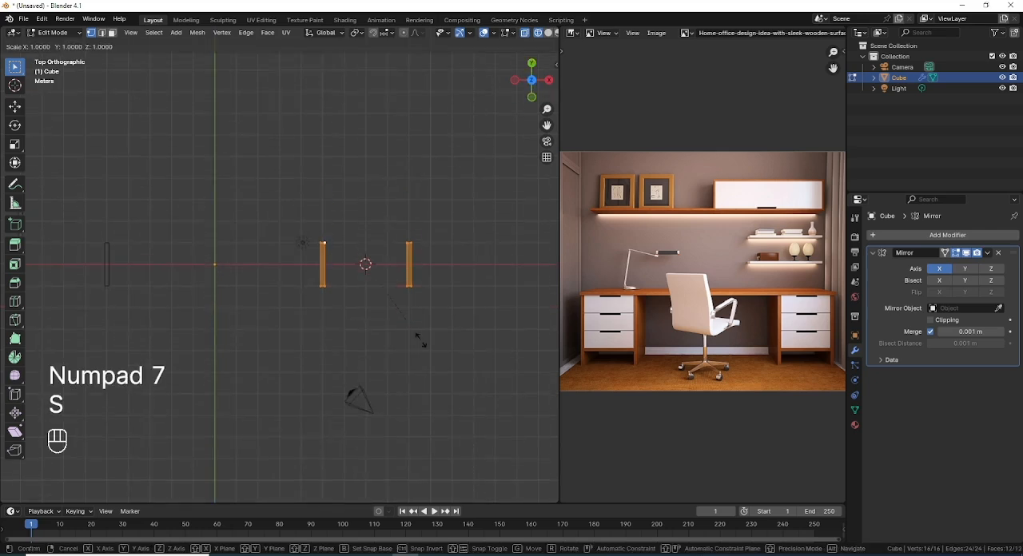
key("y")
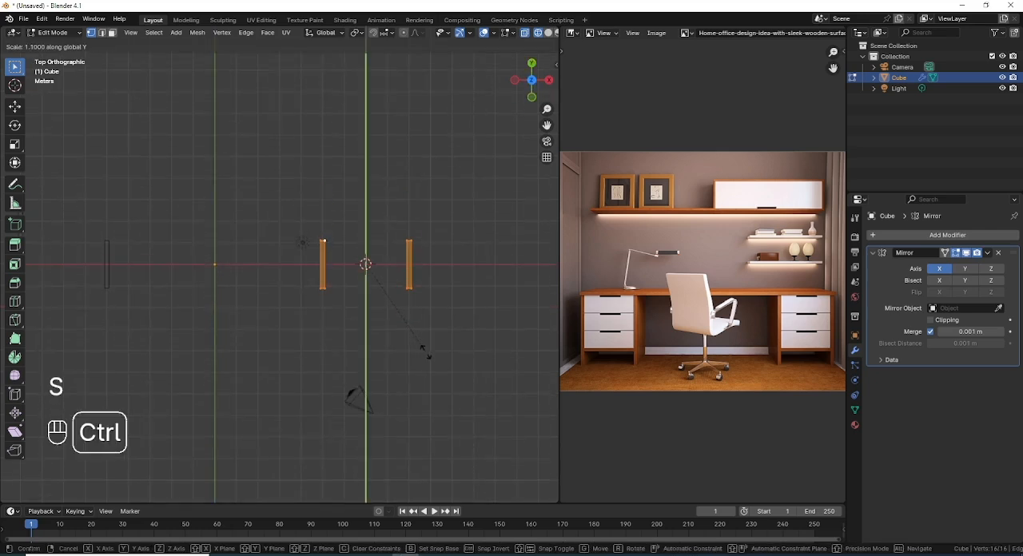
left_click(435, 391)
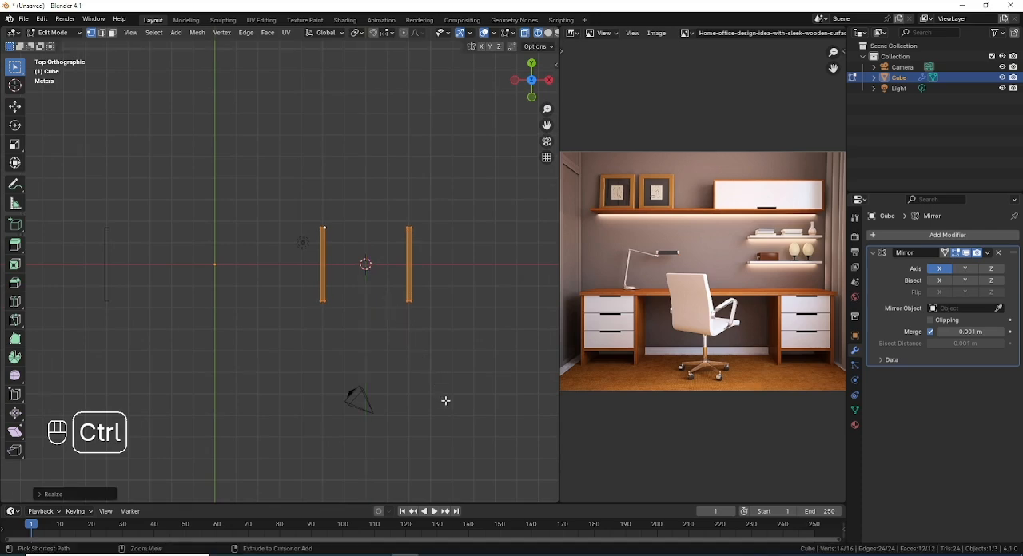
Step: Add a cube at the 3D cursor between the side panels and flatten it to 0.1 along the Z axis
key("KP_1")
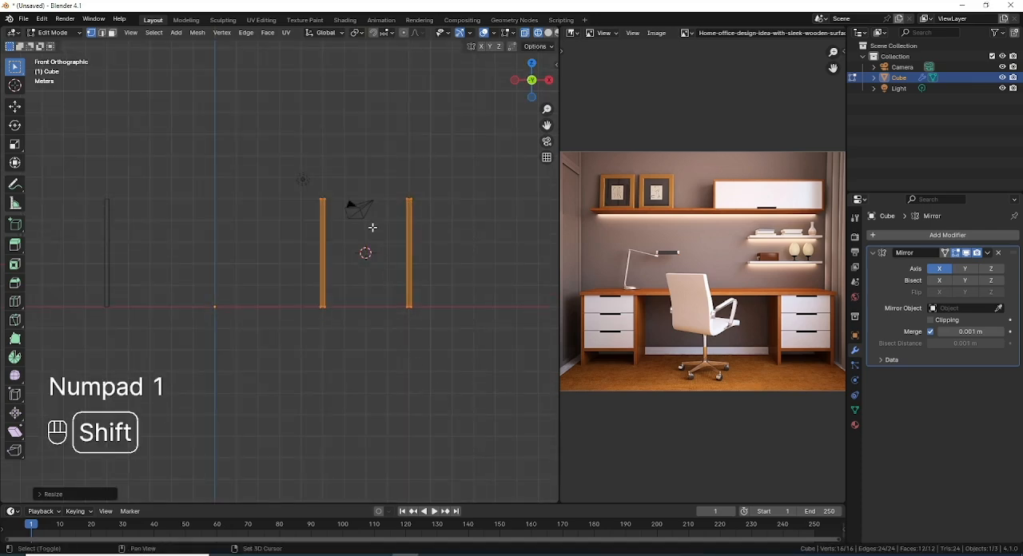
key("shift+a")
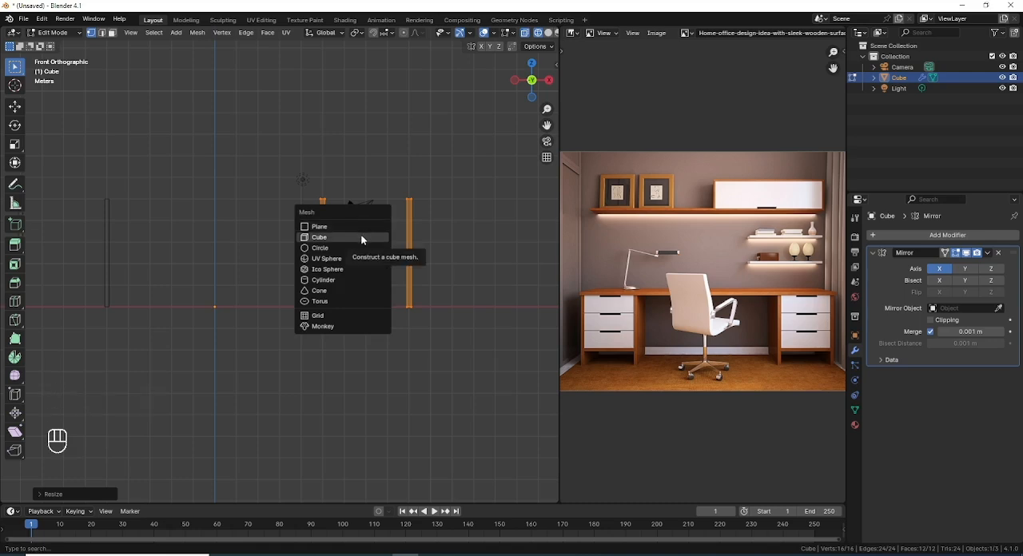
left_click(361, 238)
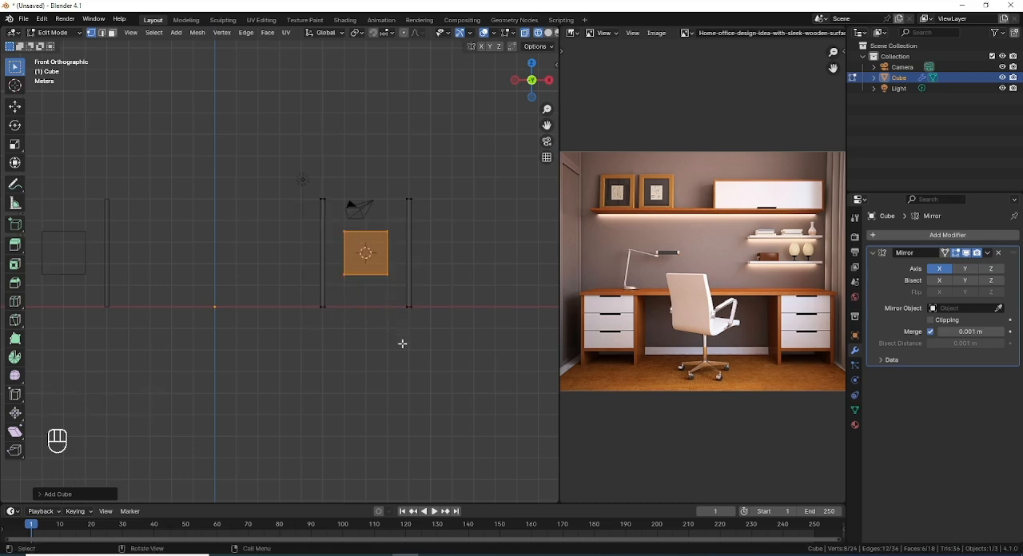
key("s")
key("z")
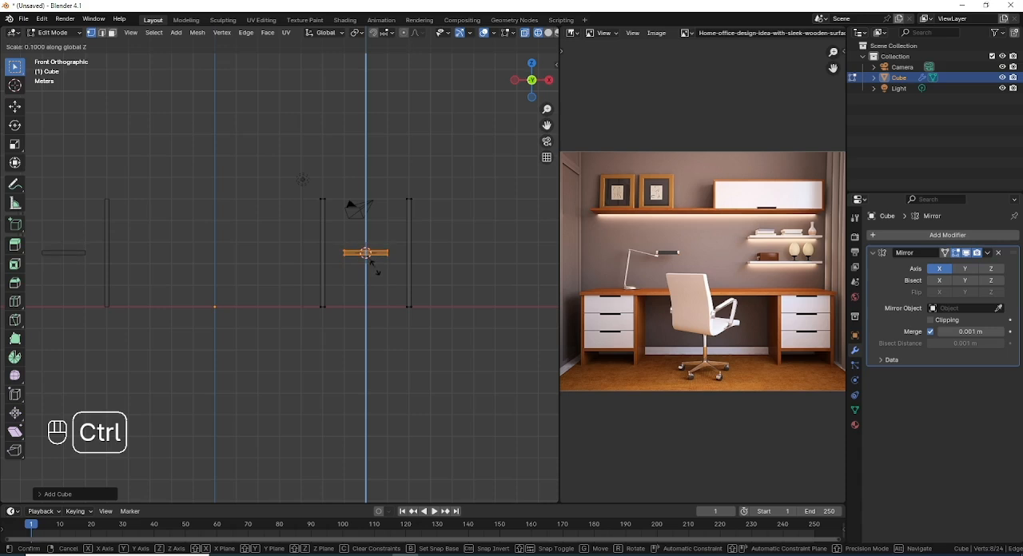
left_click(376, 272, "ctrl")
Step: Lower the flattened board along Z to near the panels' base and widen it along X to span between both side panels
key("g")
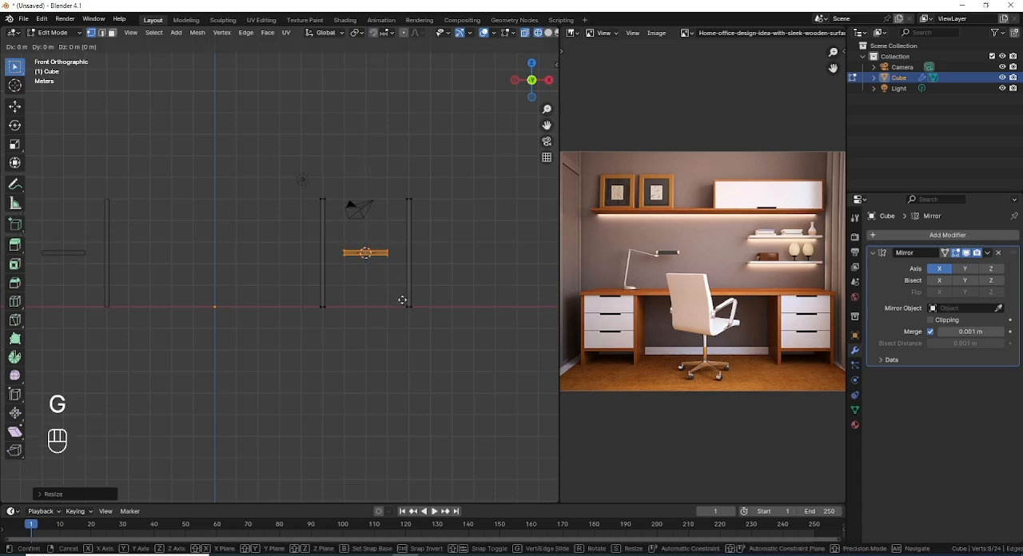
key("z")
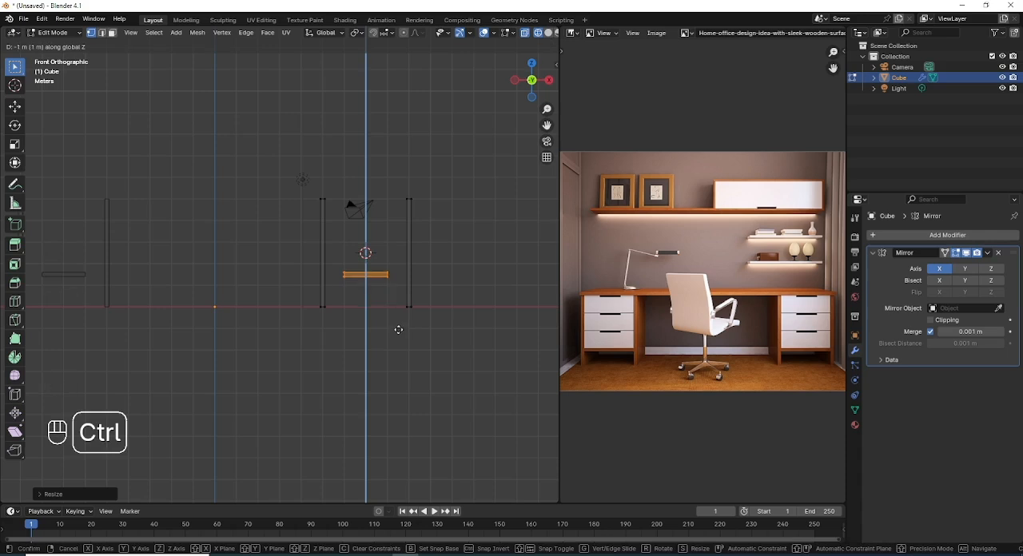
left_click(398, 335, "ctrl")
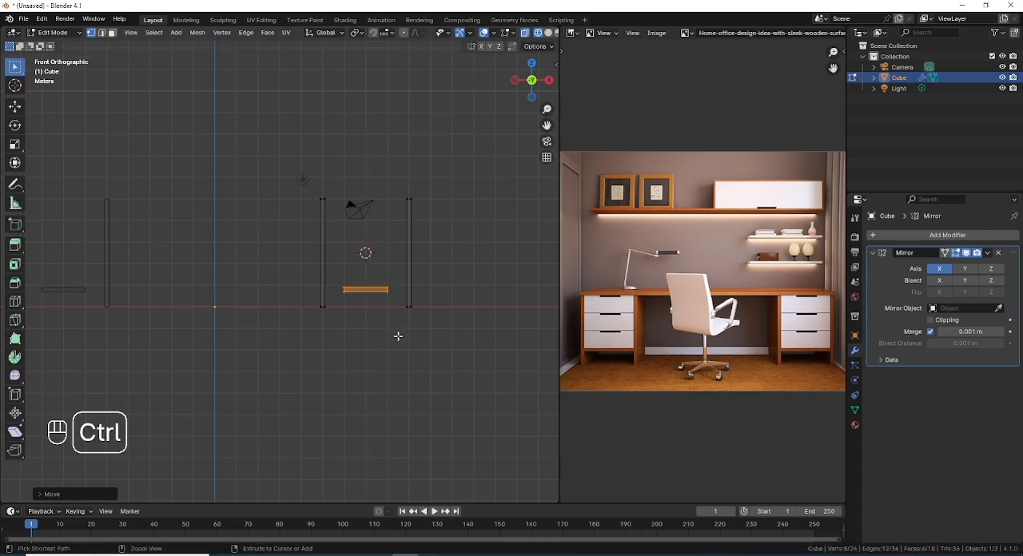
key("s")
key("x")
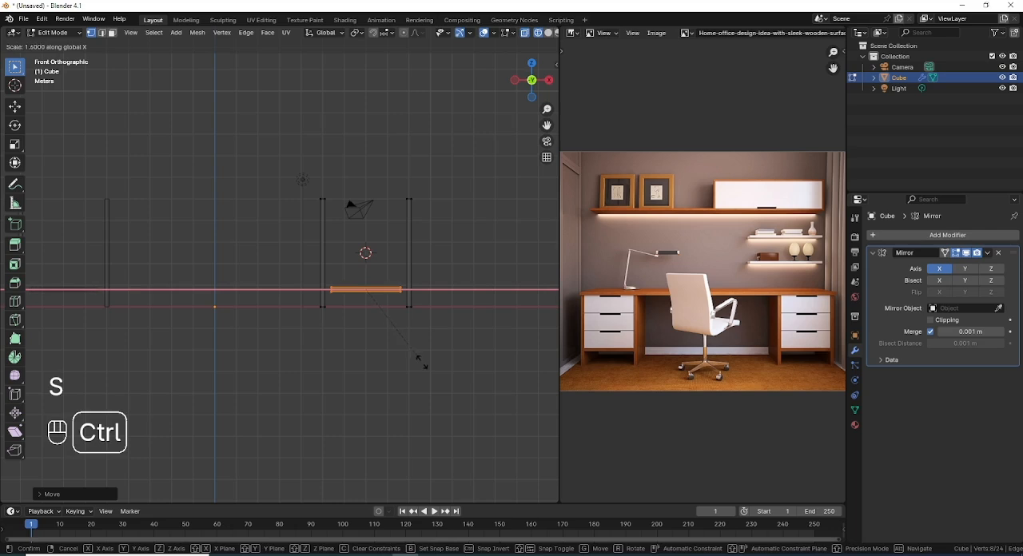
left_click(431, 370, "ctrl")
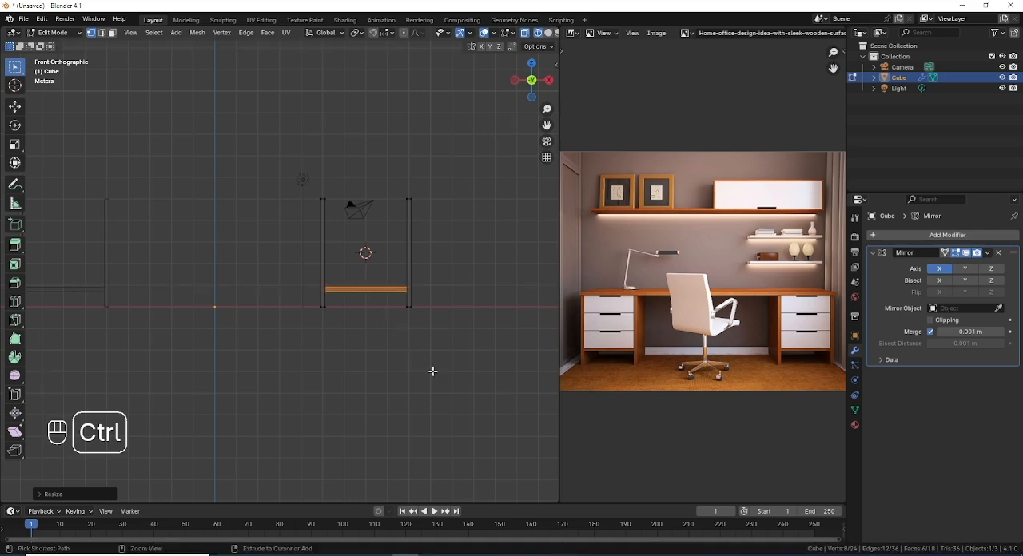
Step: Duplicate the drawer front upward with a small gap and repeat the duplication to stack three fronts between the side panels
key("KP_7")
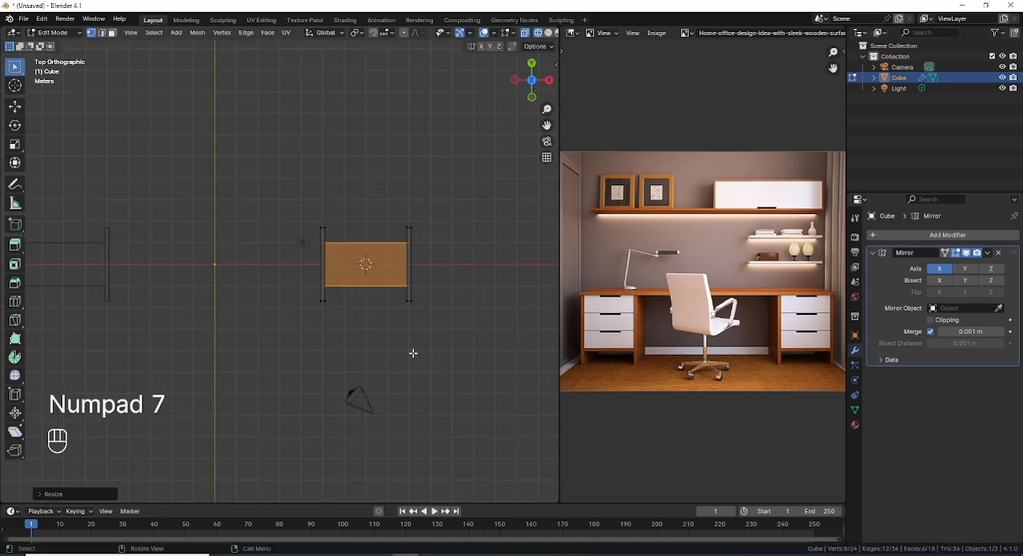
key("KP_1")
key("shift+d")
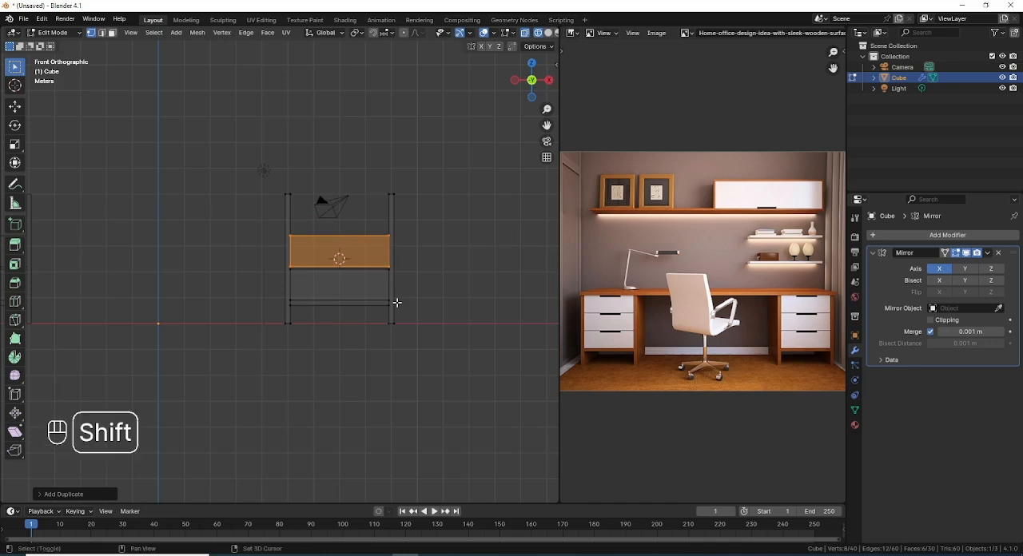
key("shift+r")
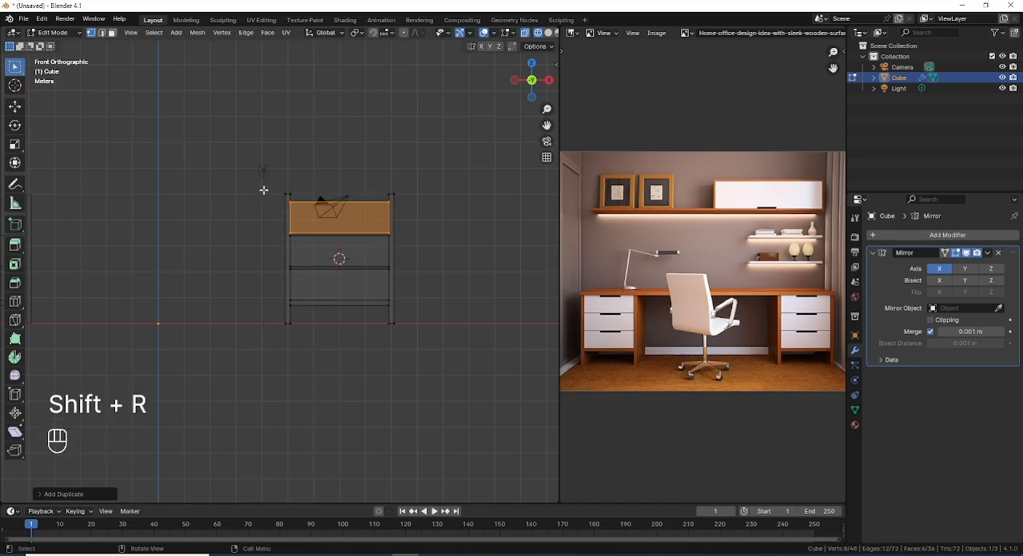
Step: Inspect the stacked drawer fronts in solid shading, then return to the wireframe front view
scroll(338, 260, "up", 1)
key("shift+z")
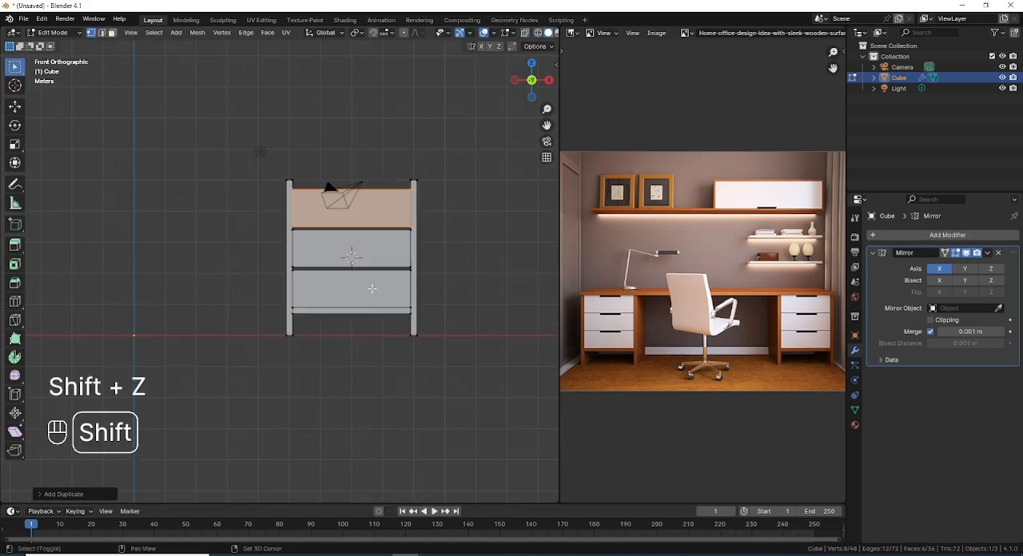
mouse_move(337, 260)
middle_mouse_down()
mouse_move(306, 311)
mouse_move(292, 290)
mouse_move(346, 295)
middle_mouse_up()
key("KP_1")
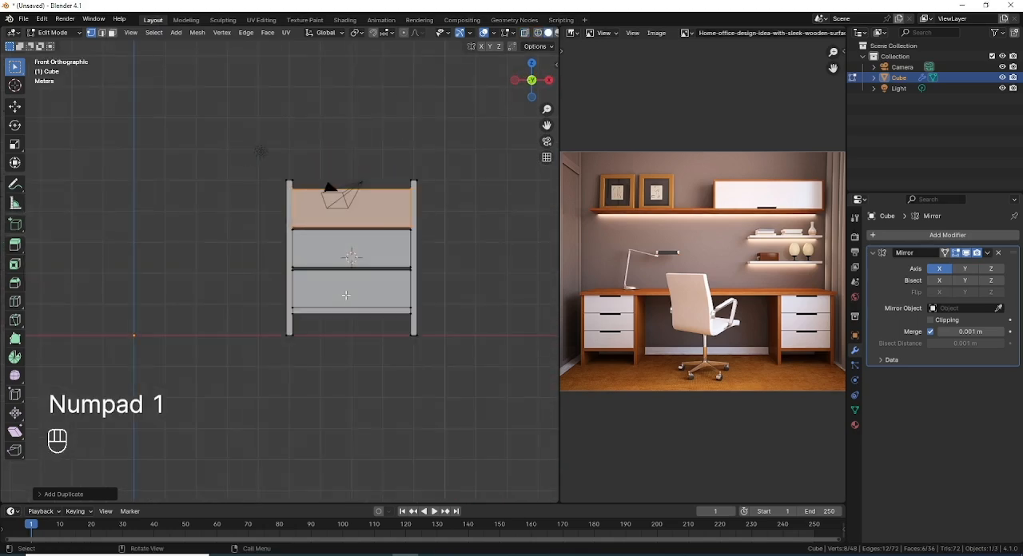
key("shift+z")
Step: Select the top edges of all three drawer fronts and raise them 0.06 m along Z to narrow the gaps
middle_click_drag(352, 260, 318, 297, "shift")
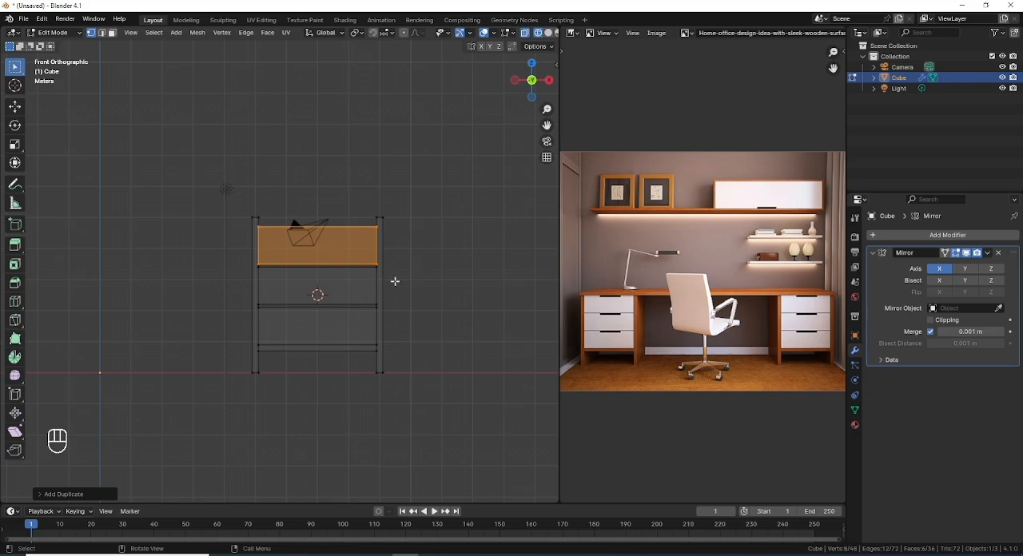
scroll(272, 279, "up", 3)
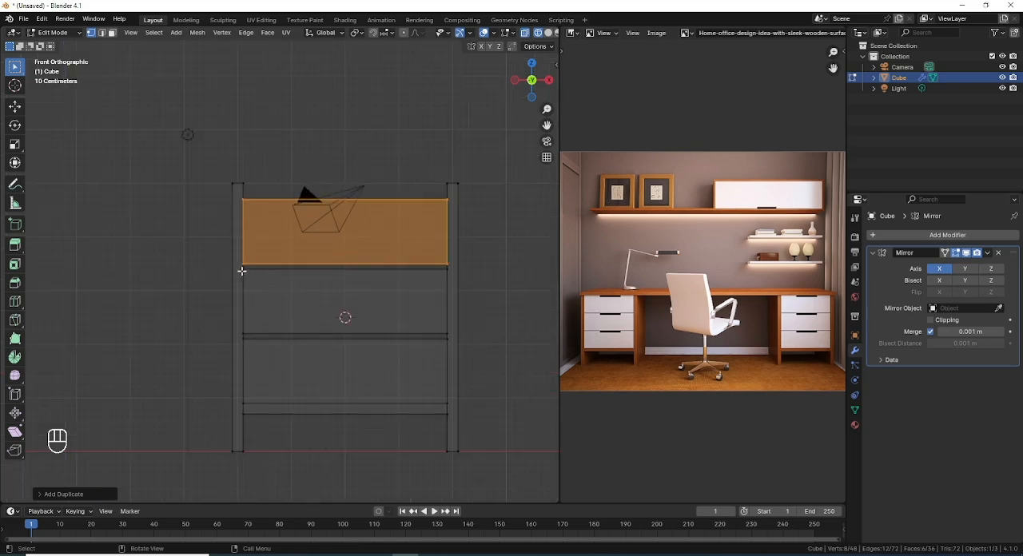
left_click_drag(232, 192, 457, 231)
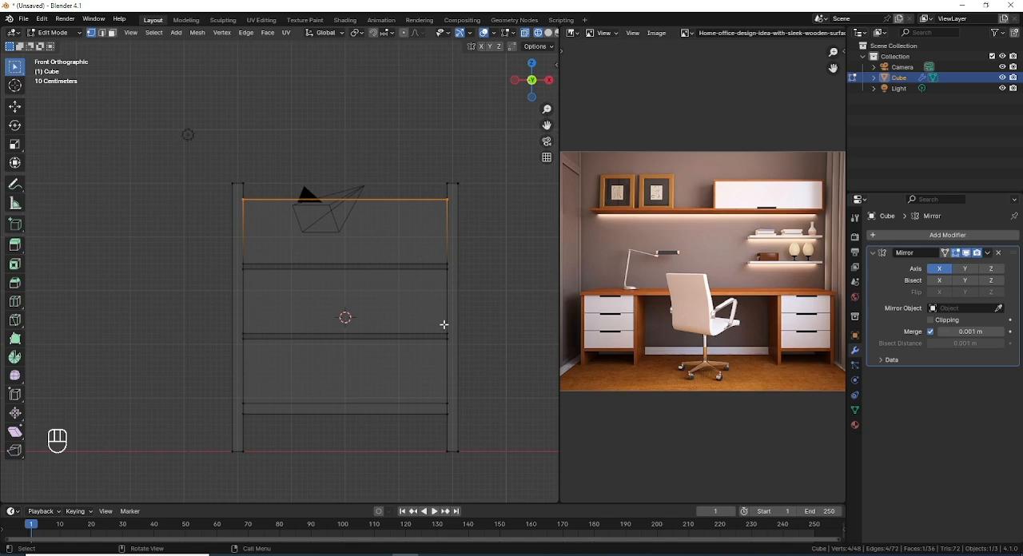
key("shift")
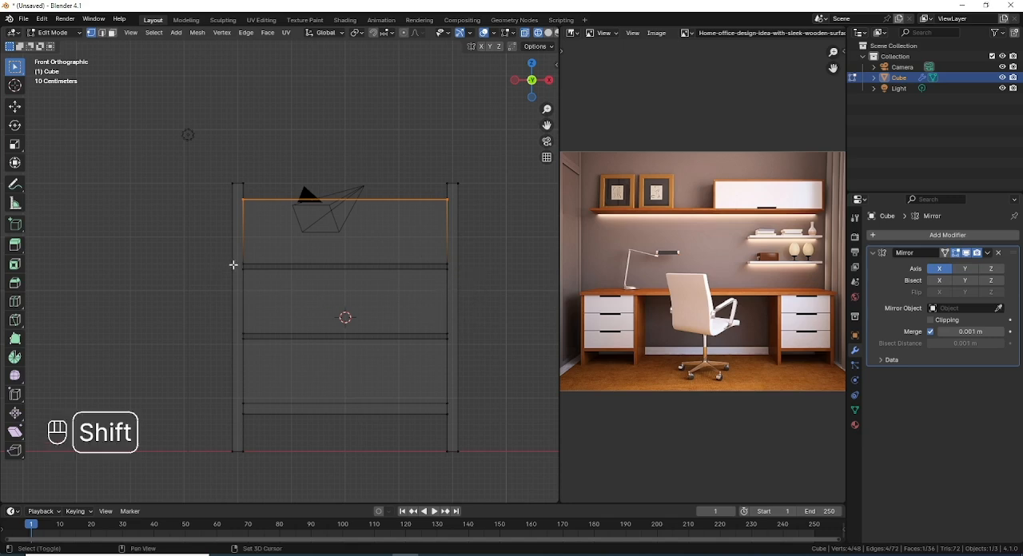
left_click_drag(240, 266, 458, 290, "shift")
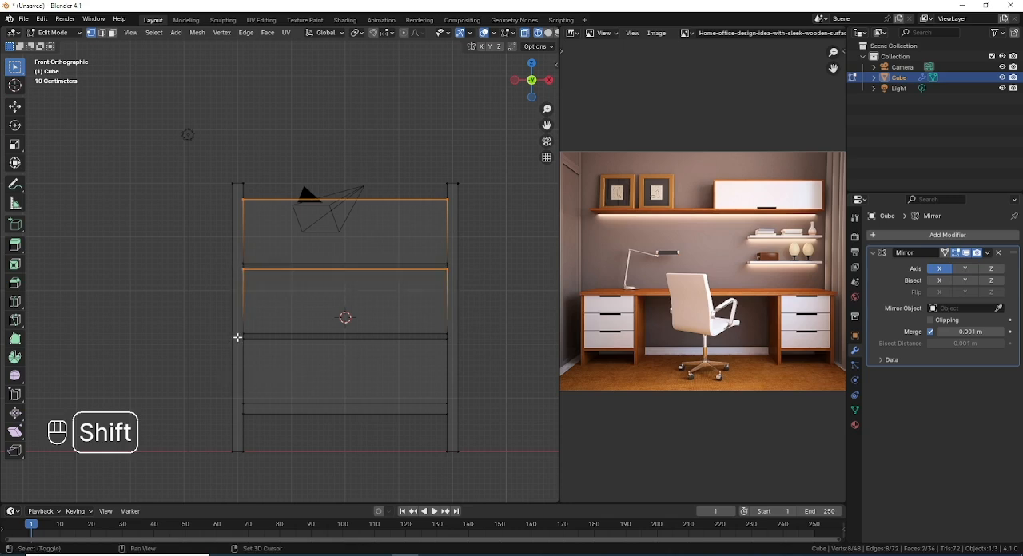
left_click_drag(239, 337, 470, 363, "shift")
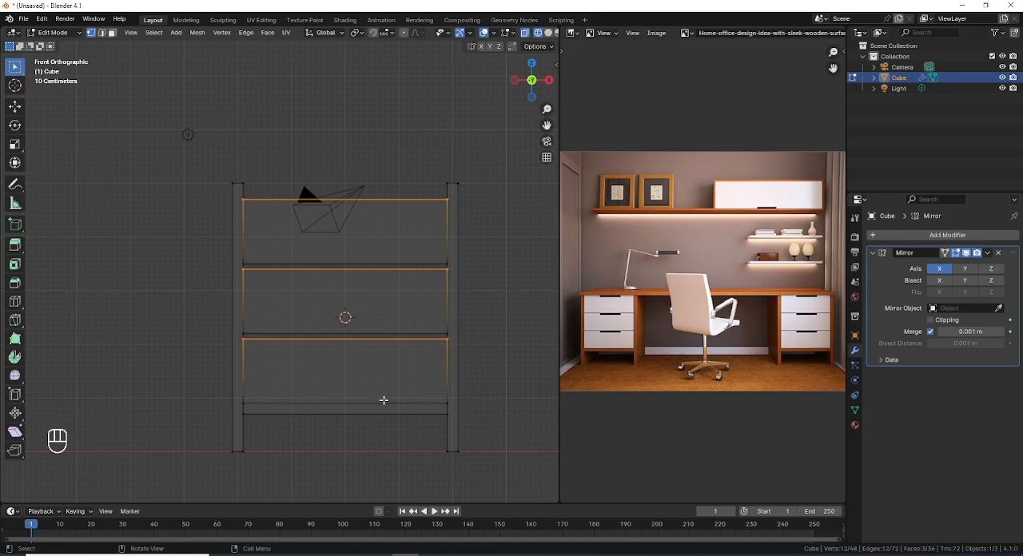
key("g")
key("z")
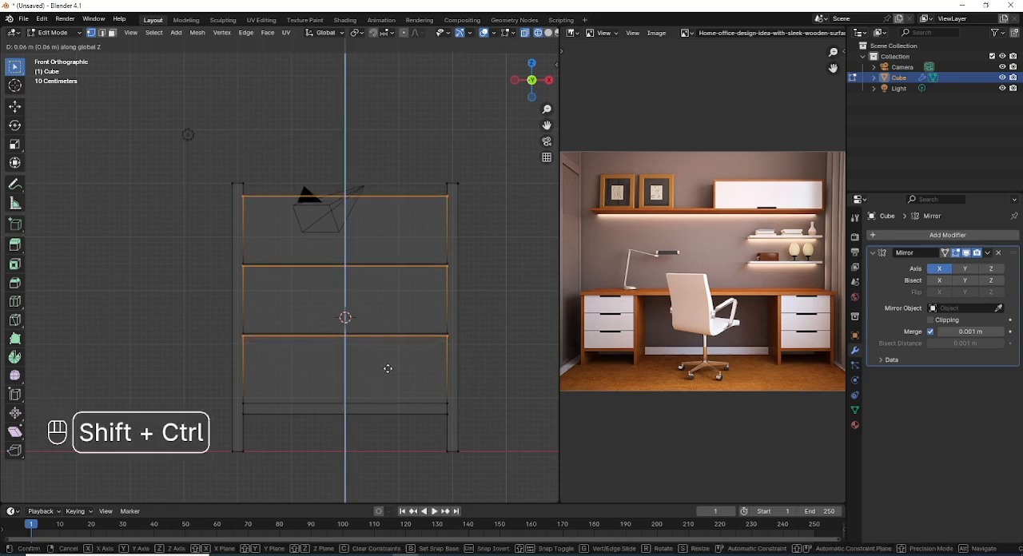
left_click(388, 368)
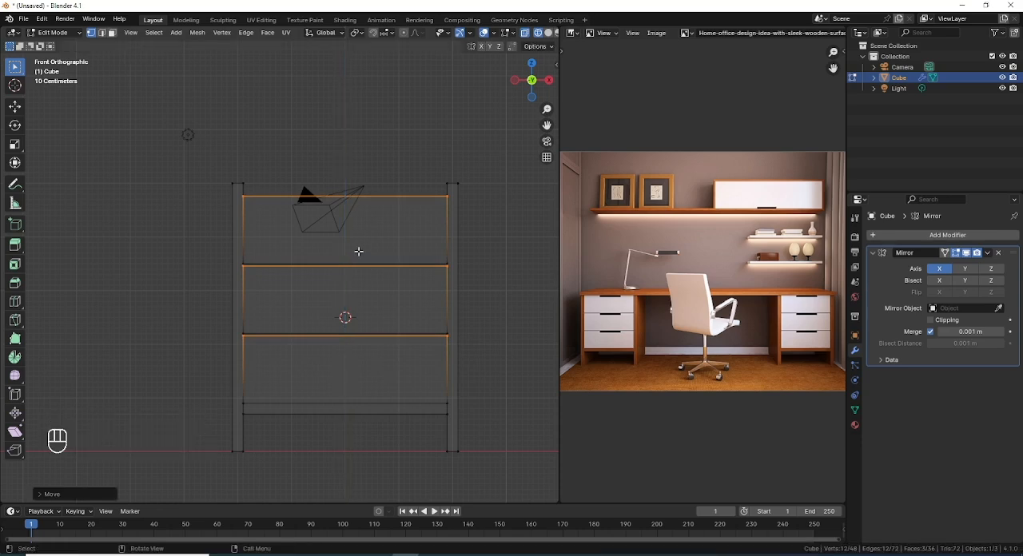
Step: Duplicate the top face of the outer side panel and shift the copy slightly outward along X as the start of the tabletop
scroll(359, 251, "down", 3)
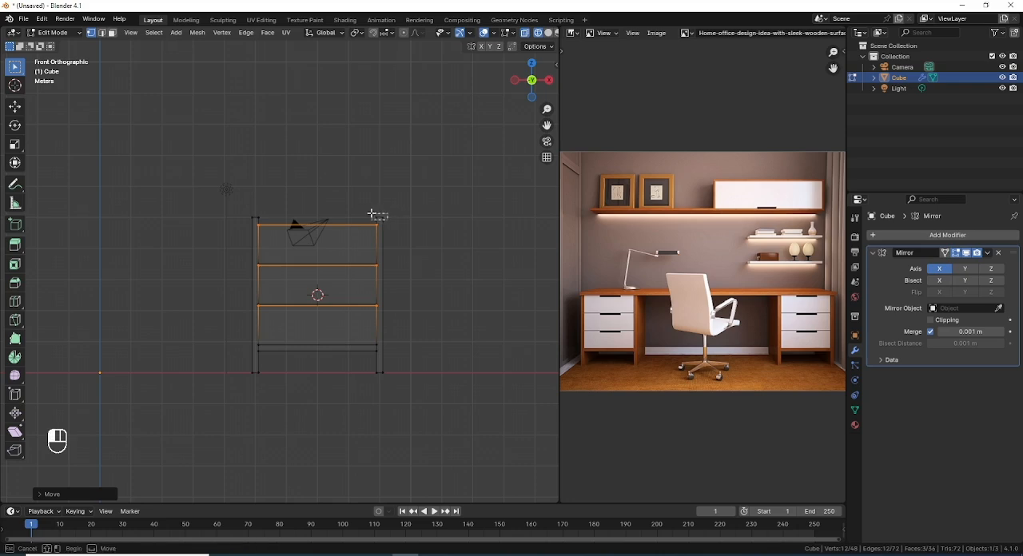
left_click(378, 215)
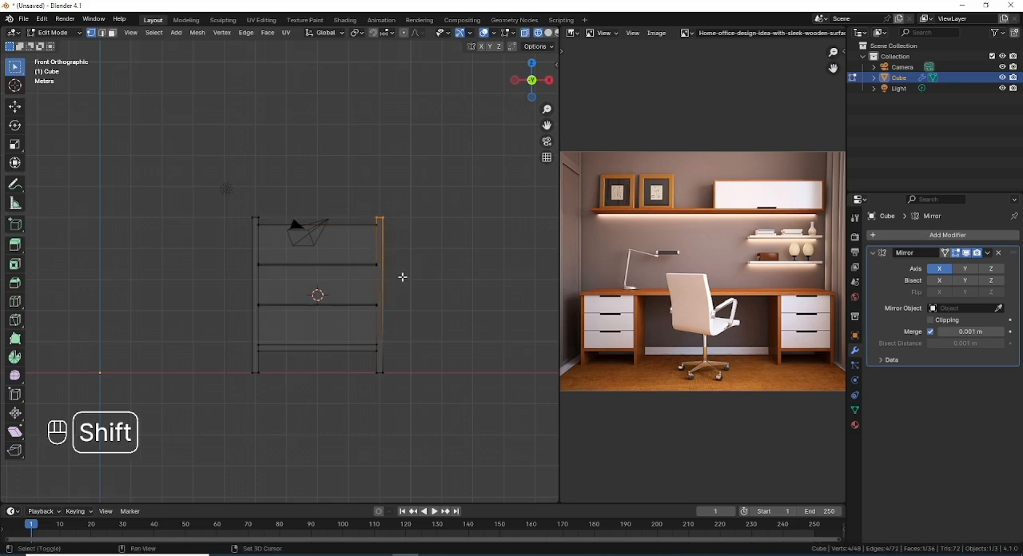
key("shift+d")
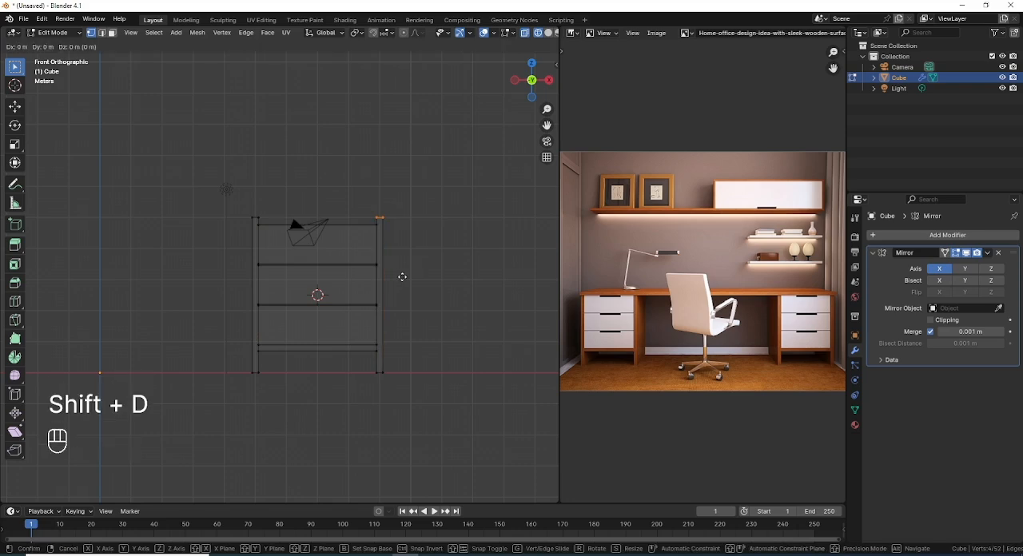
key("g")
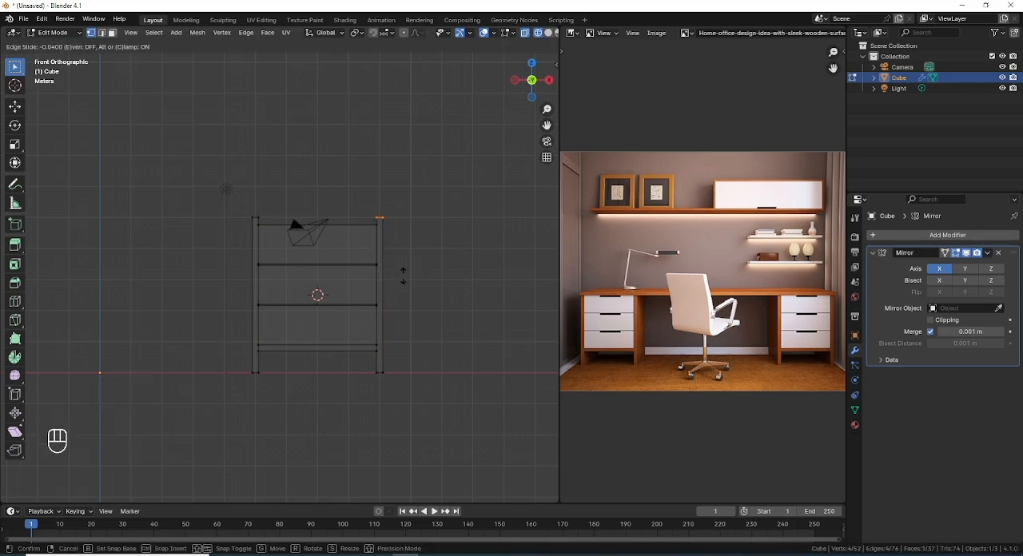
key("g")
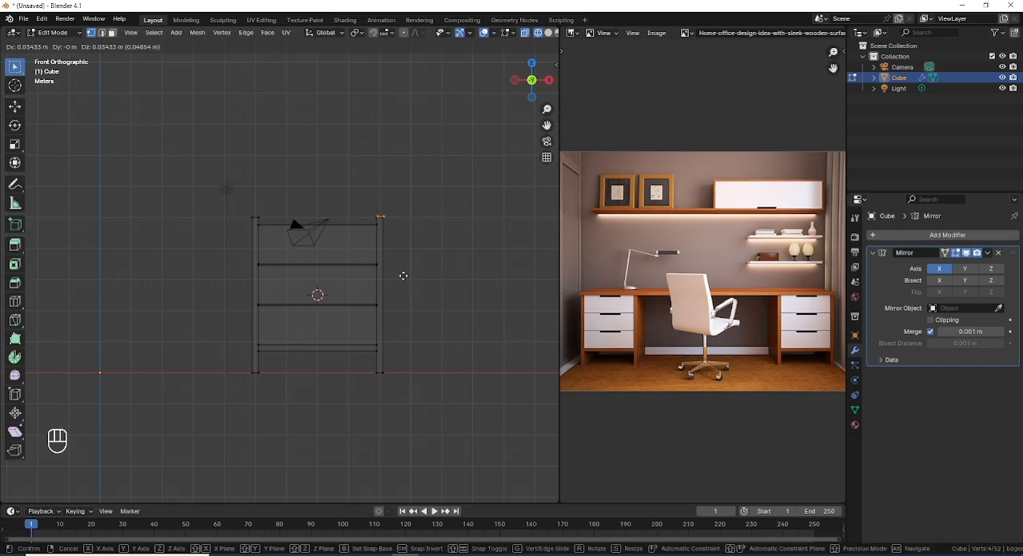
key("x")
left_click(407, 274)
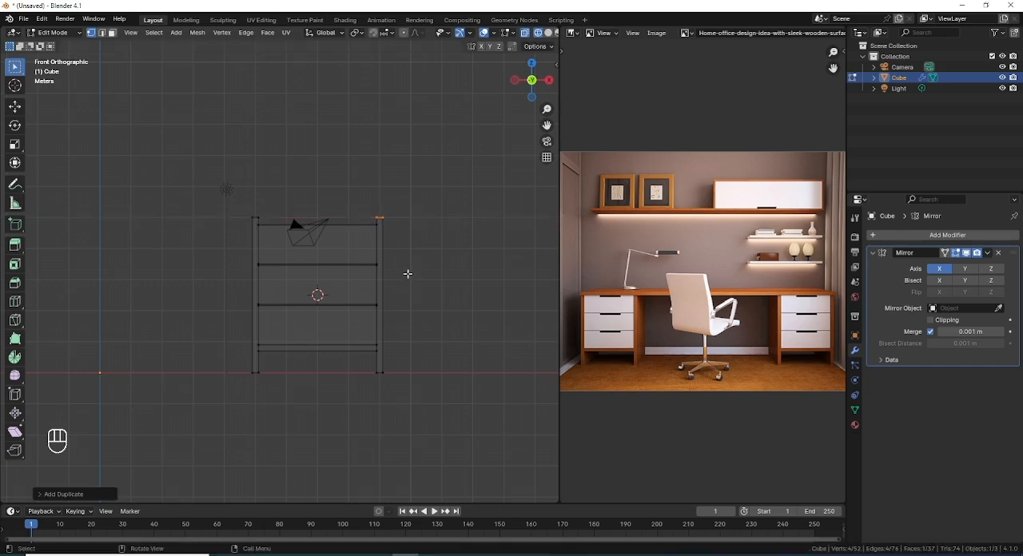
key("g")
key("x")
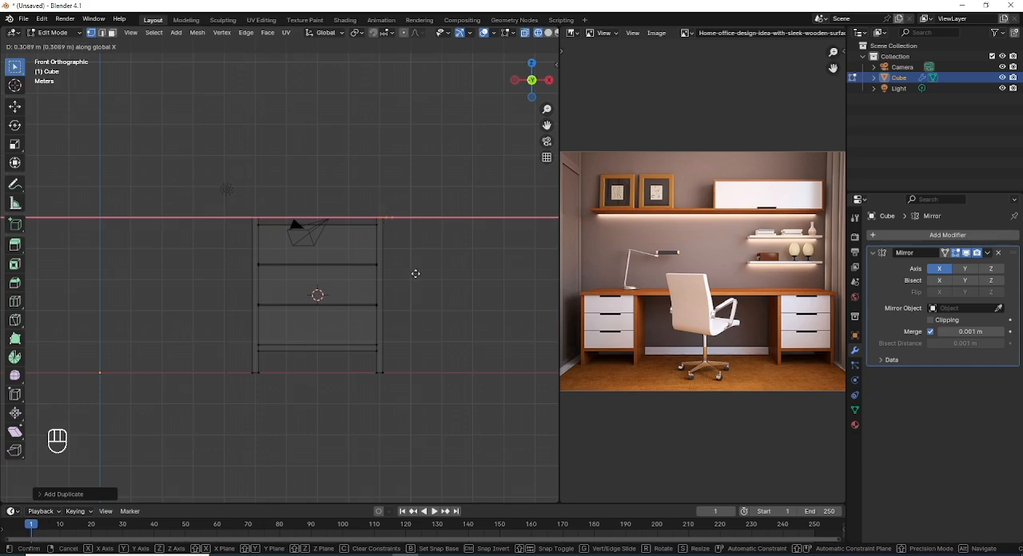
left_click(411, 276)
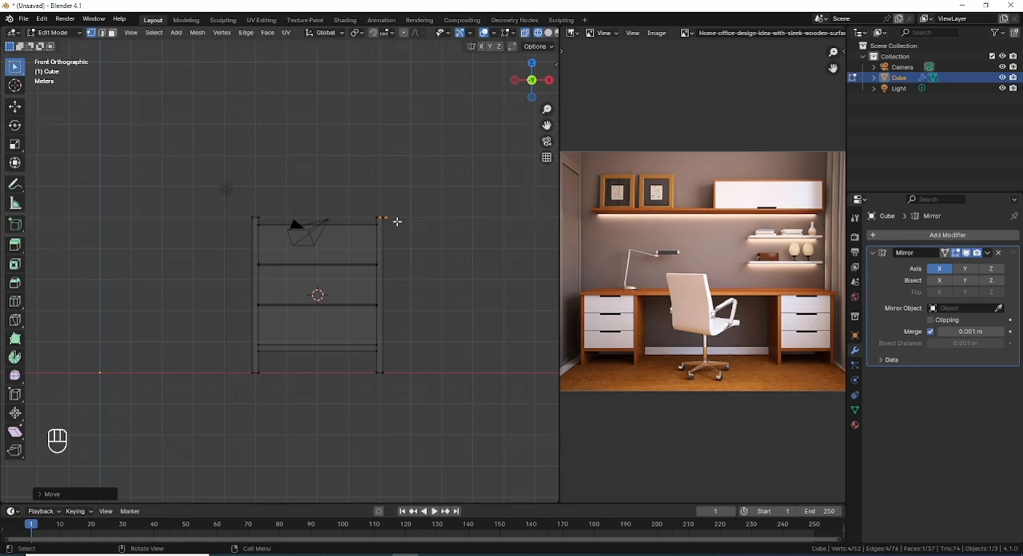
Step: Select only the inner edge of the duplicated tabletop face and switch to the top view
scroll(397, 222, "up", 4)
middle_click_drag(423, 196, 119, 331, "shift")
scroll(160, 306, "up", 4)
middle_click_drag(179, 314, 424, 229, "shift")
key("b")
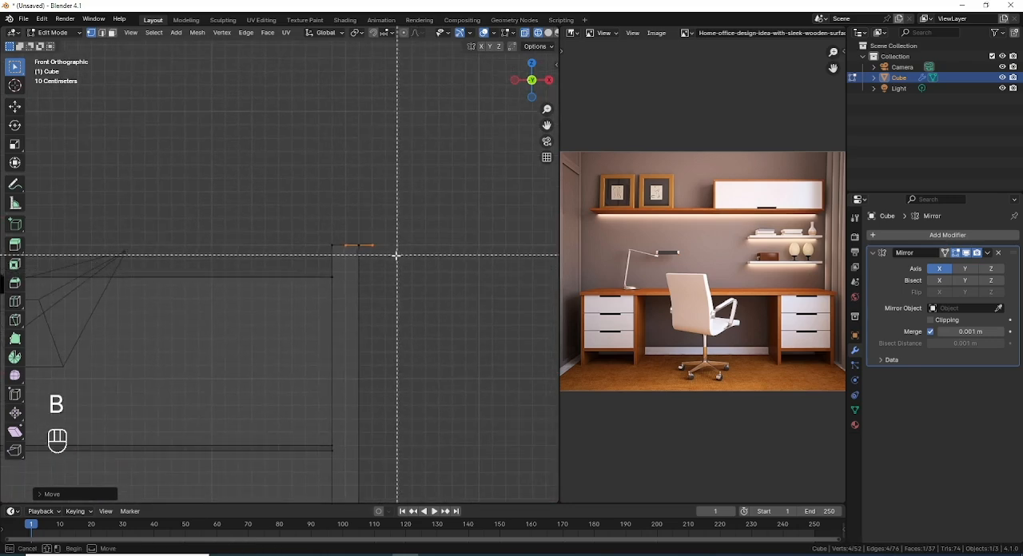
left_click_drag(405, 278, 398, 276)
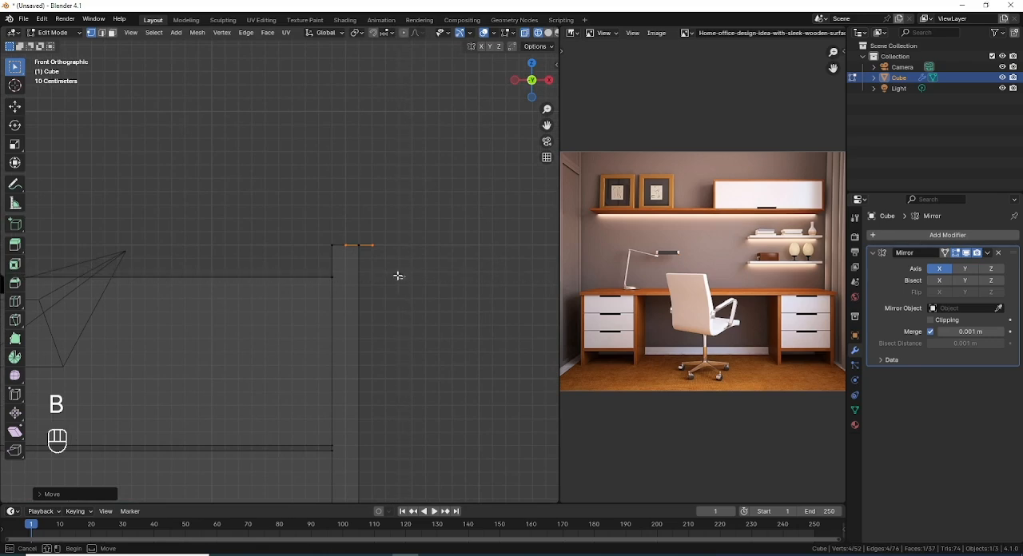
middle_click_drag(398, 276, 362, 224)
scroll(362, 224, "up", 1)
scroll(361, 261, "down", 3)
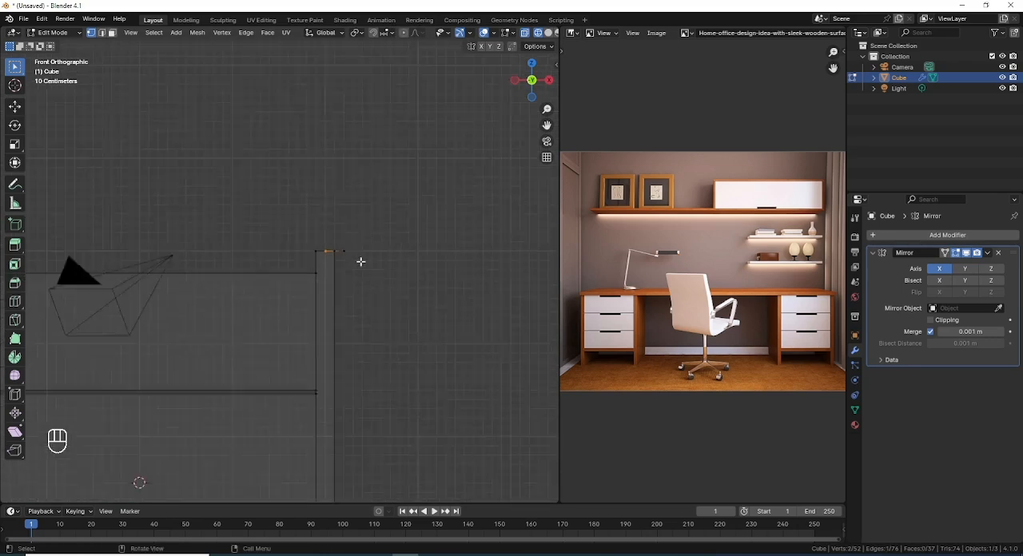
scroll(361, 262, "down", 3)
middle_click_drag(258, 293, 392, 192, "shift")
scroll(385, 213, "down", 1)
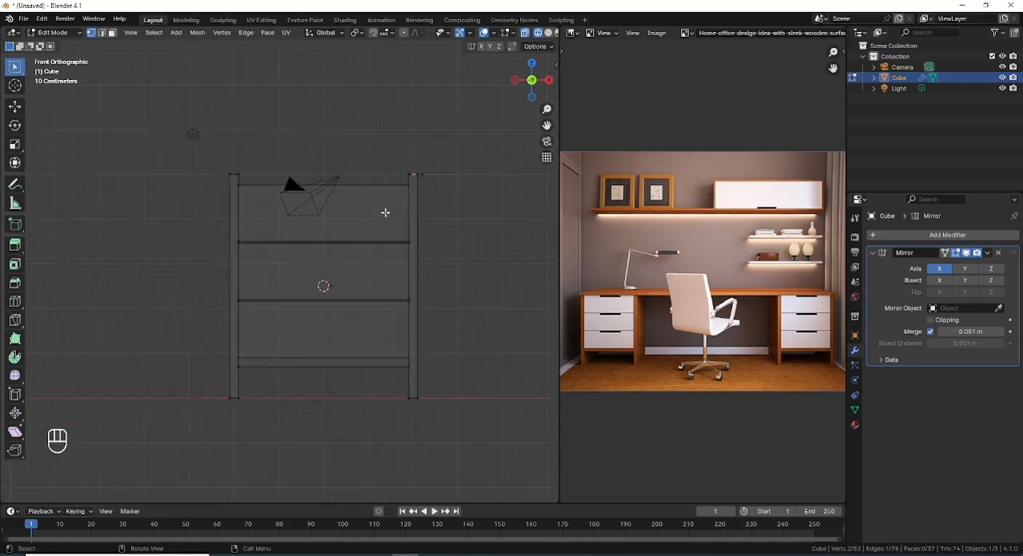
scroll(385, 214, "down", 4)
key("KP_7")
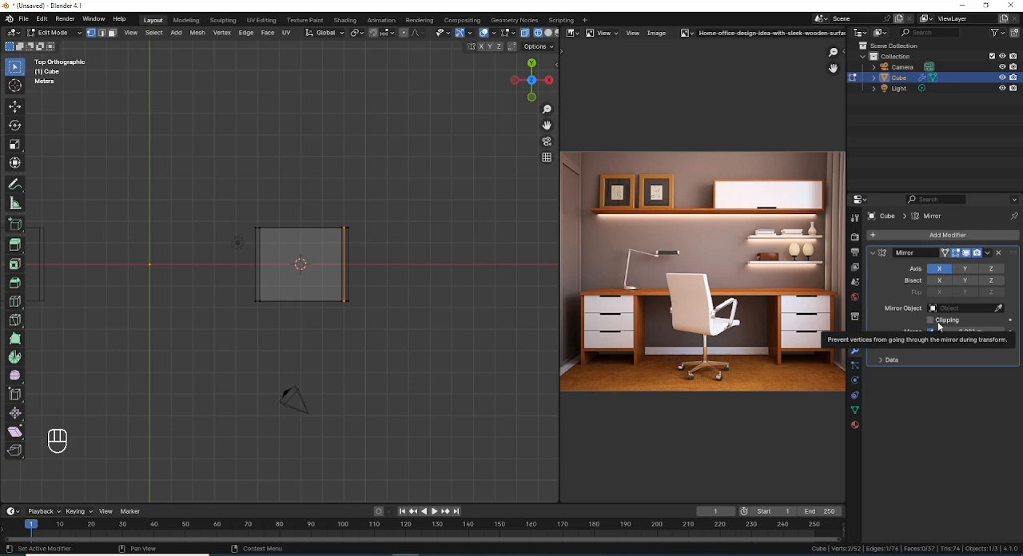
key("g")
key("x")
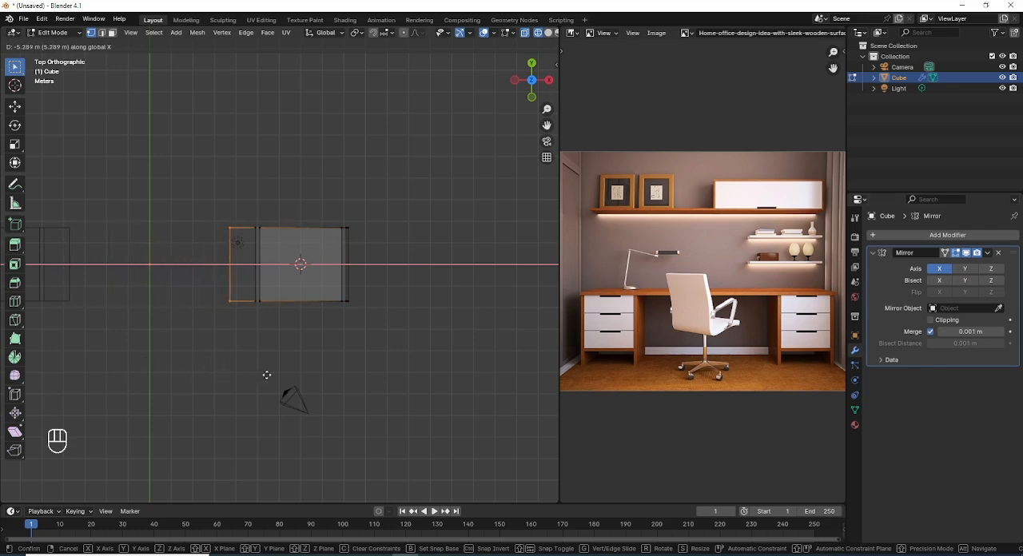
left_click(267, 376)
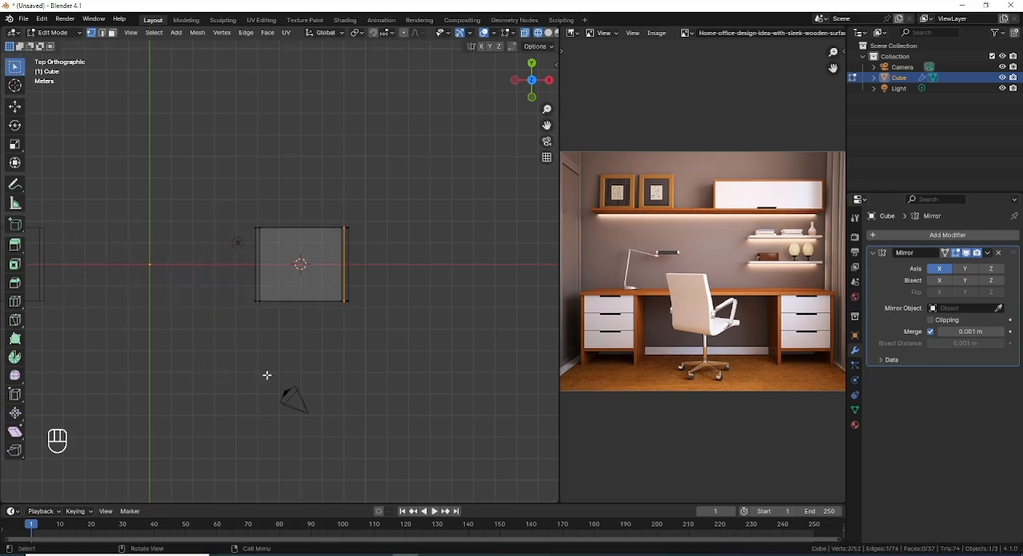
Step: Enable Clipping on the Mirror modifier and move the tabletop's inner edge along X to the mirror centre line
left_click(931, 319)
key("g")
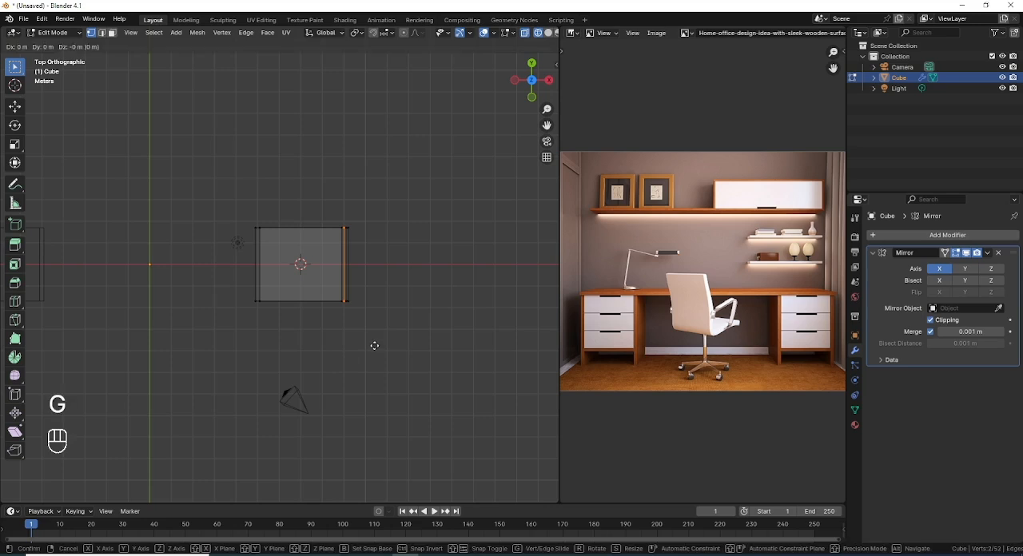
key("x")
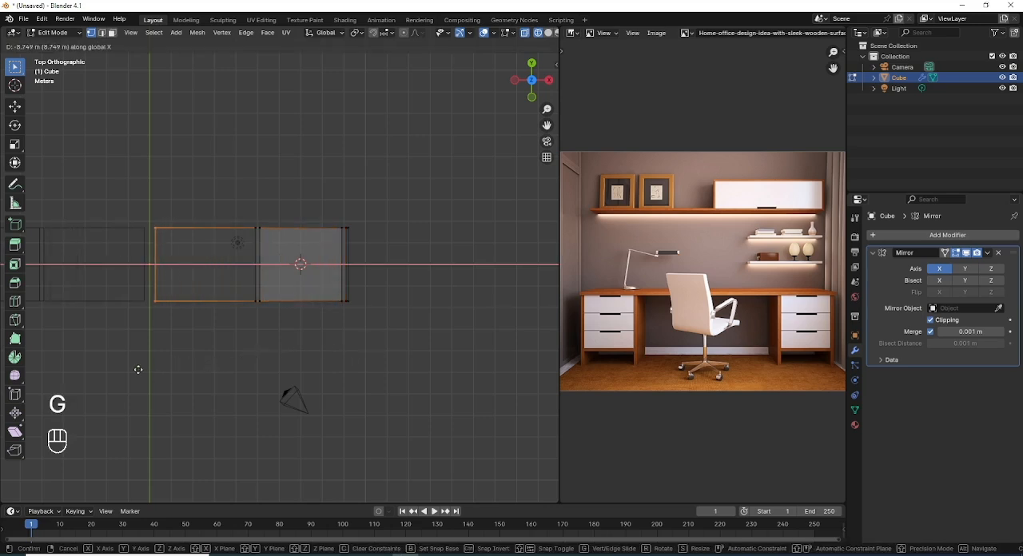
left_click(62, 377)
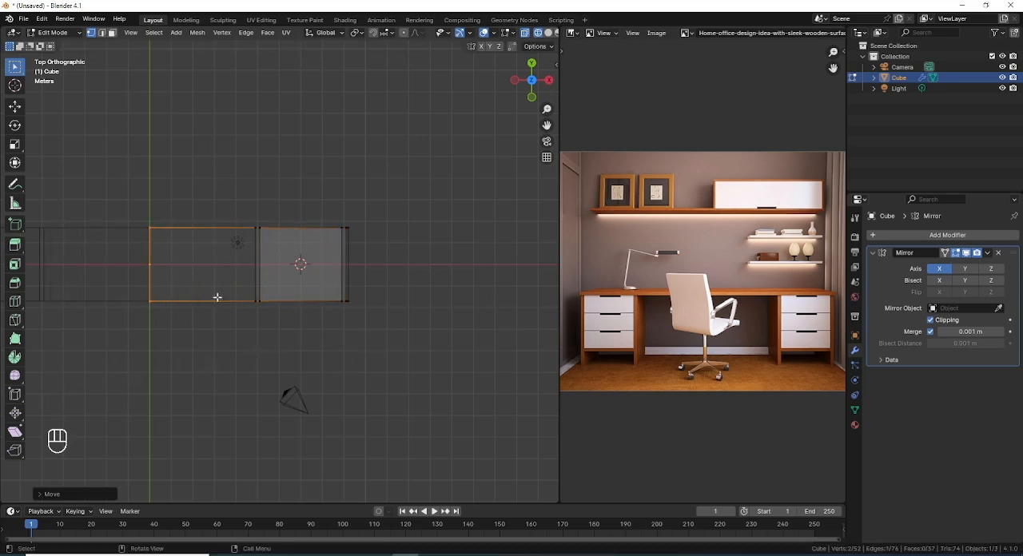
Step: Switch to solid shading, expand the selection to the whole tabletop face and extrude it upward in the front view
middle_click_drag(358, 350, 313, 299)
scroll(312, 299, "down", 3)
key("z")
key("shift+z")
scroll(312, 301, "up", 3)
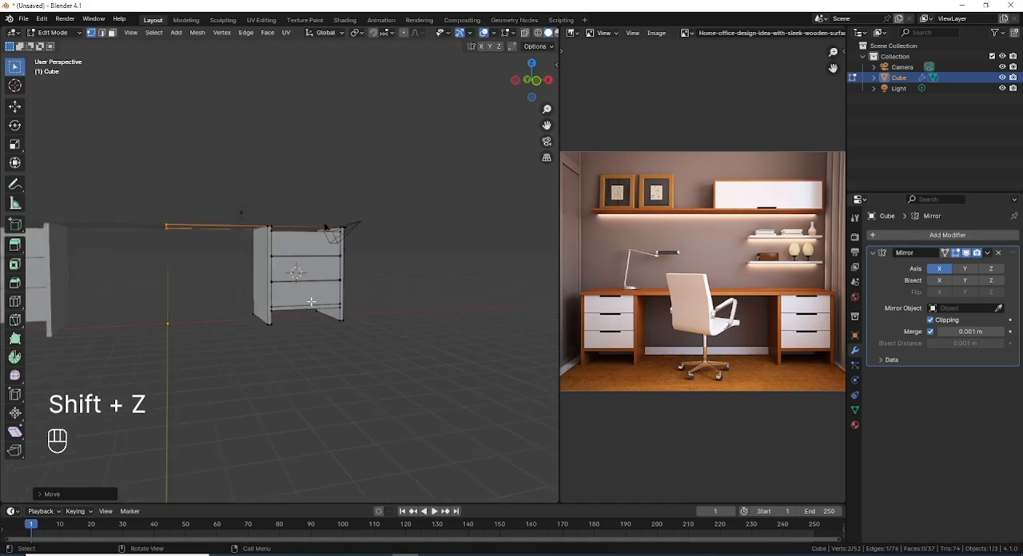
mouse_move(393, 248)
middle_mouse_down()
mouse_move(312, 279)
mouse_move(359, 270)
middle_mouse_up()
key("ctrl")
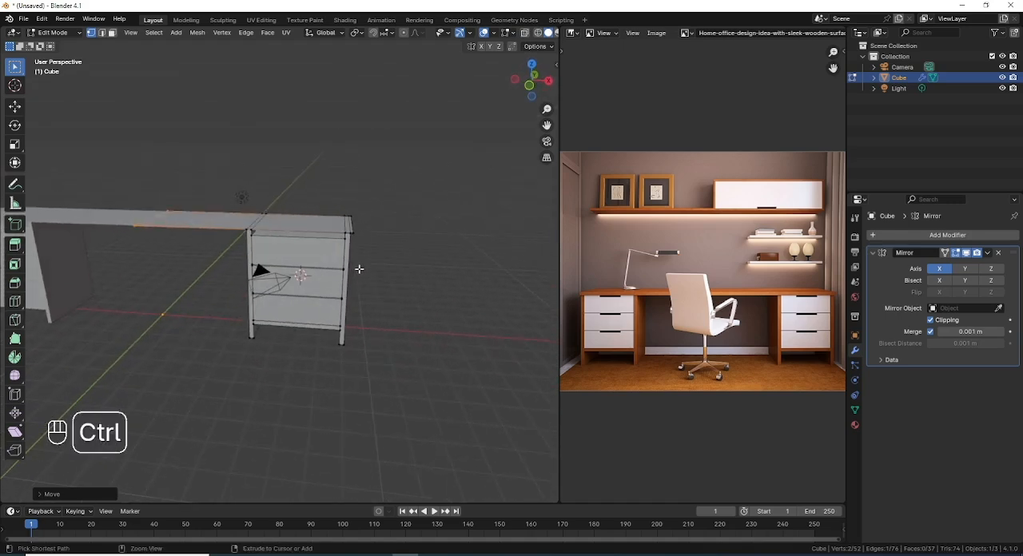
key("ctrl+KP_Add")
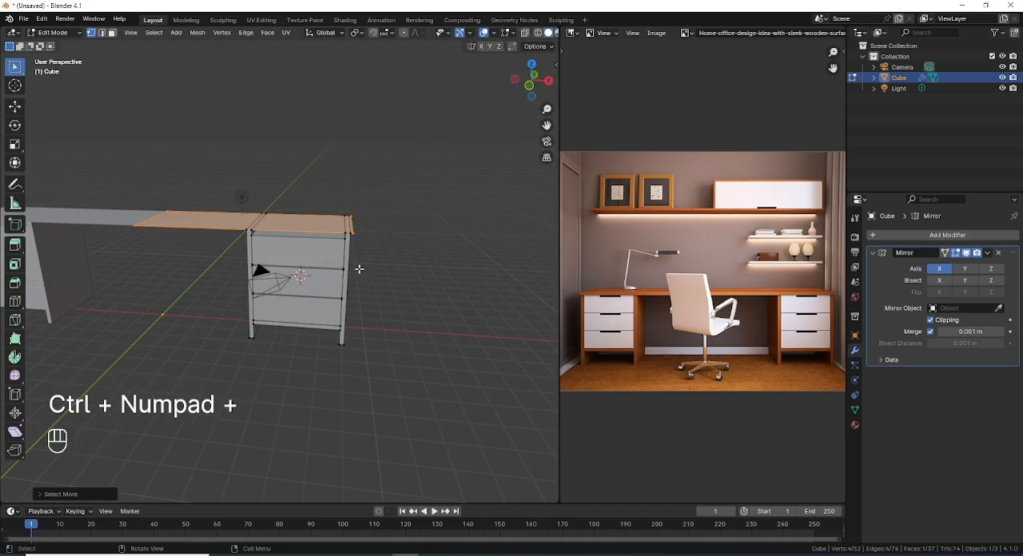
key("KP_1")
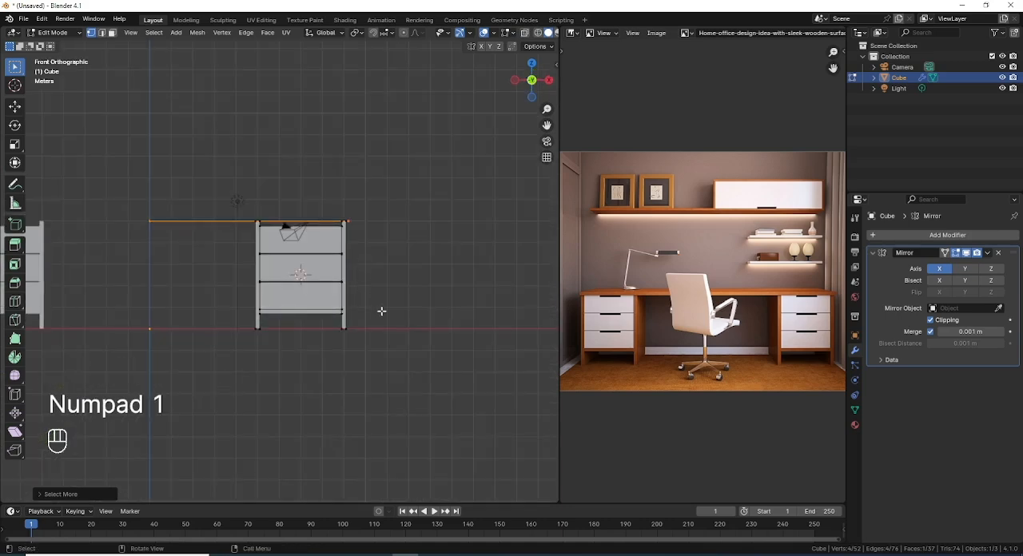
key("e")
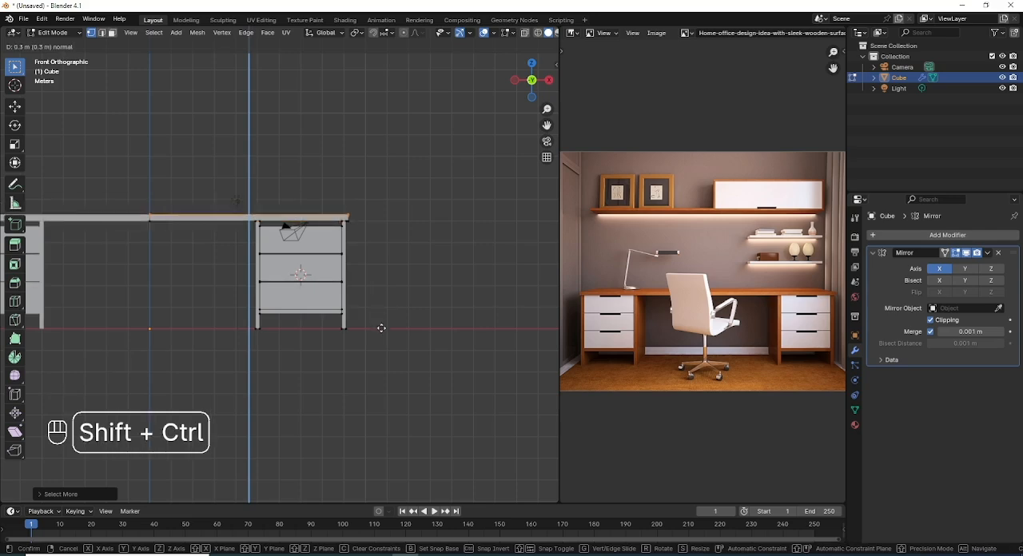
left_click(379, 359)
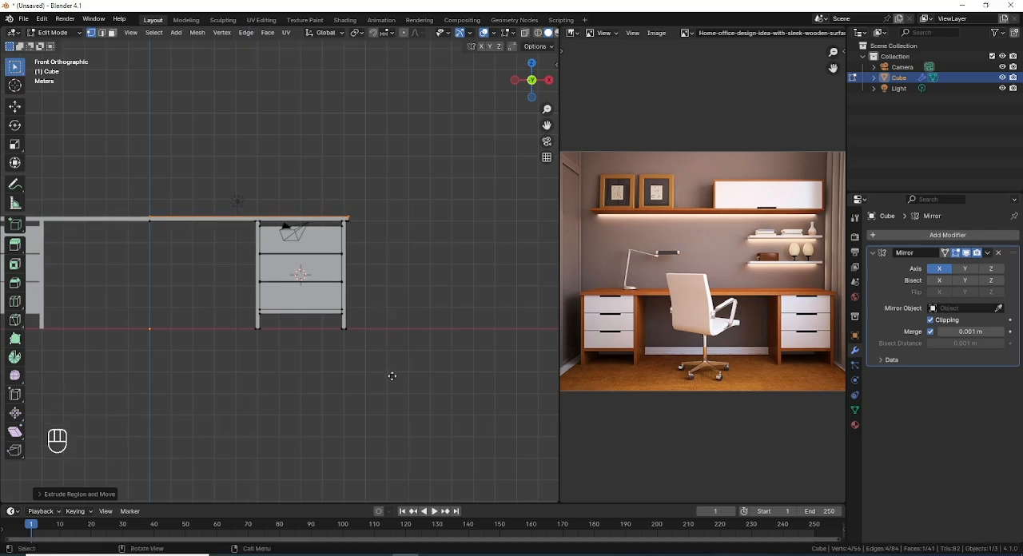
Step: Thicken the tabletop by raising its upper face another 0.1 m along Z
key("g")
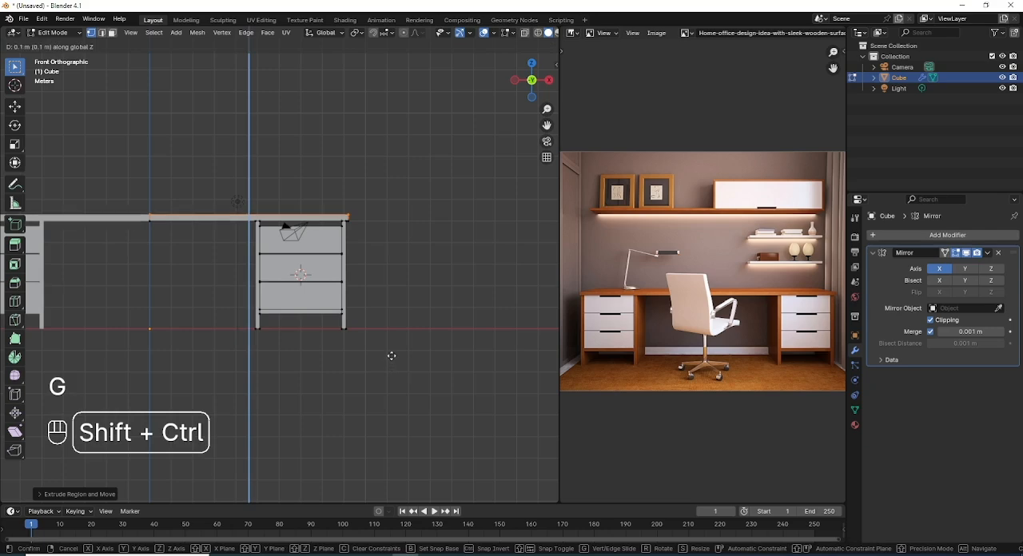
left_click(388, 353)
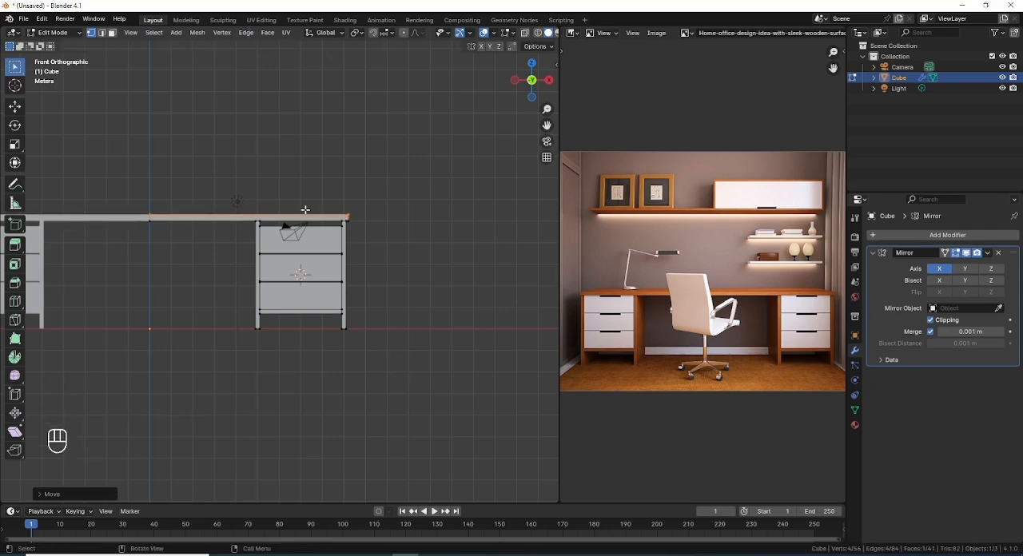
scroll(305, 212, "down", 3)
scroll(321, 262, "up", 4)
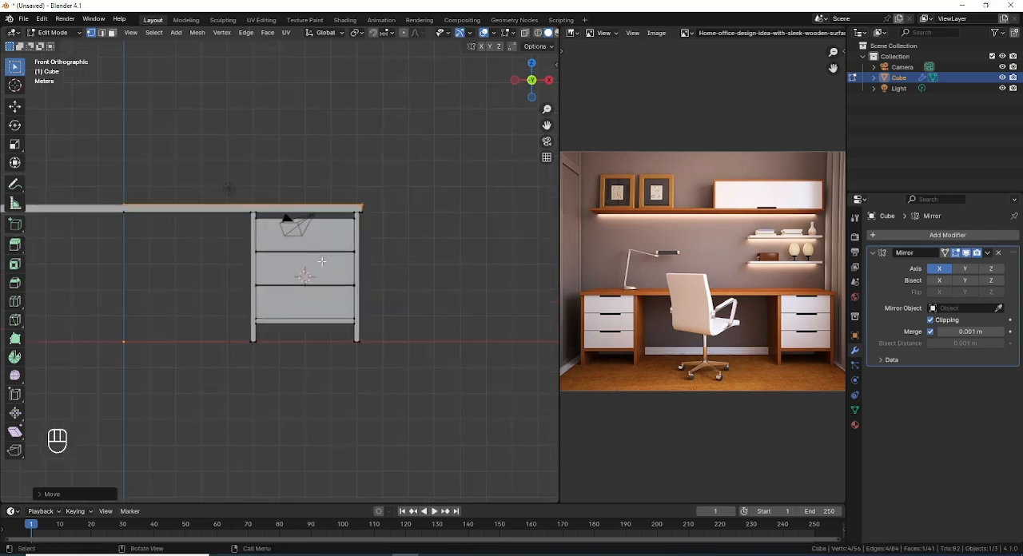
Step: Select the whole tabletop together with the upper ends of the cabinet side panels in the wireframe front view
scroll(321, 262, "up", 1)
scroll(277, 206, "down", 4)
scroll(314, 287, "up", 1)
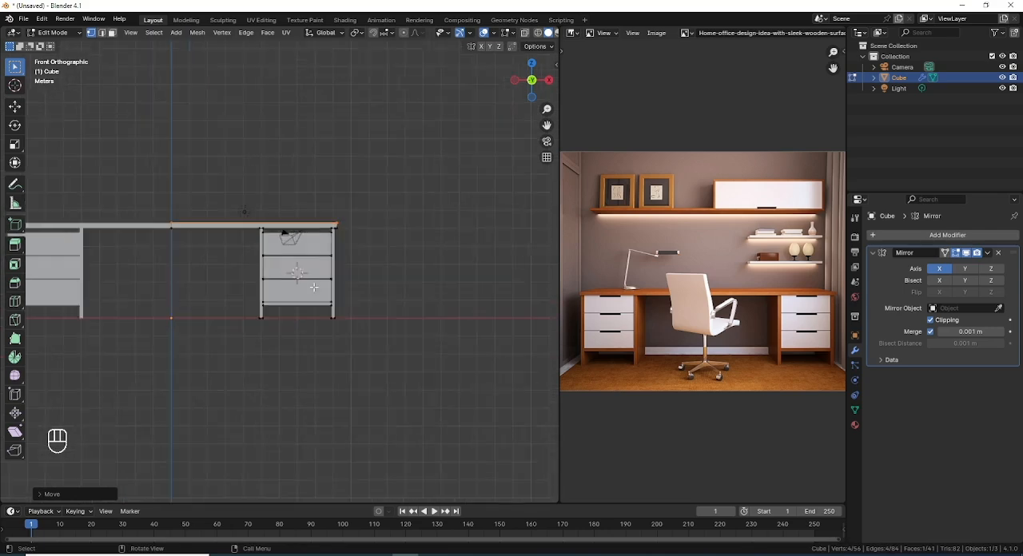
scroll(314, 287, "up", 1)
middle_click_drag(314, 287, 395, 274, "shift")
key("shift+z")
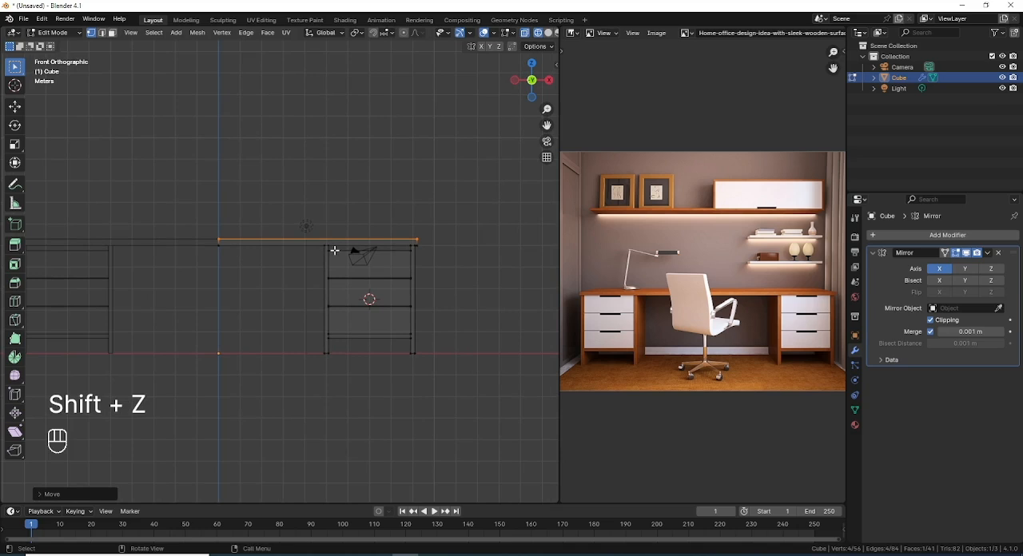
scroll(415, 254, "up", 2)
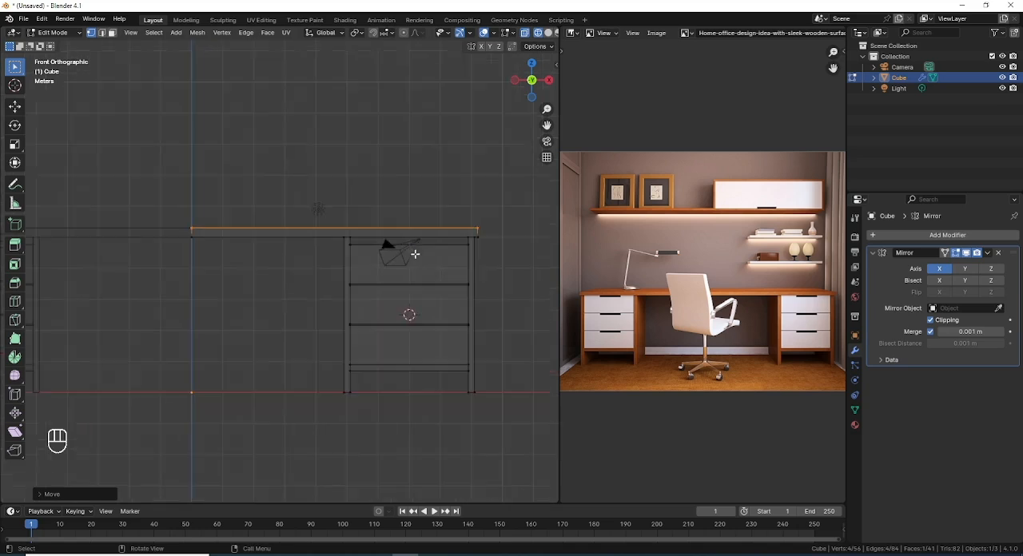
key("ctrl+KP_Add")
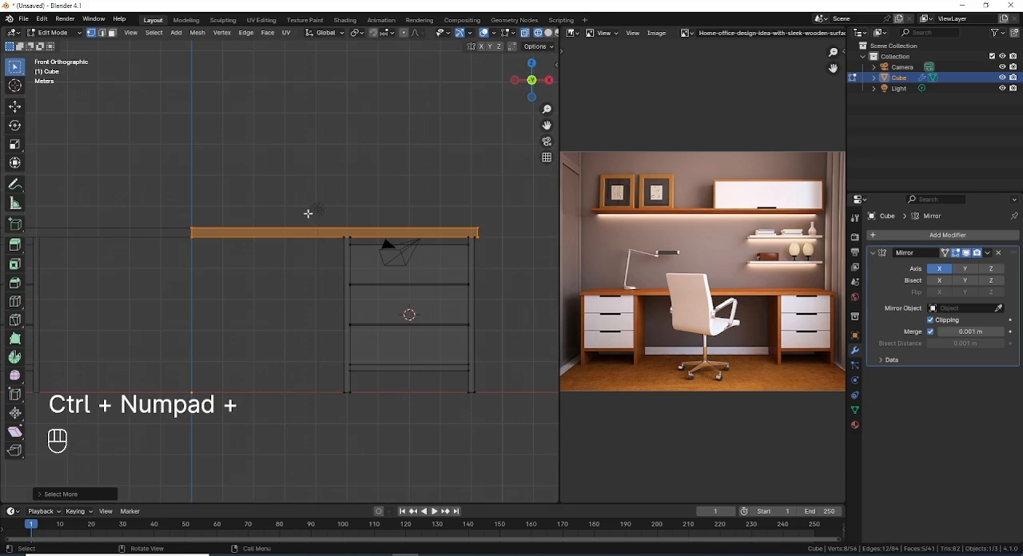
left_click_drag(302, 201, 520, 245, "shift")
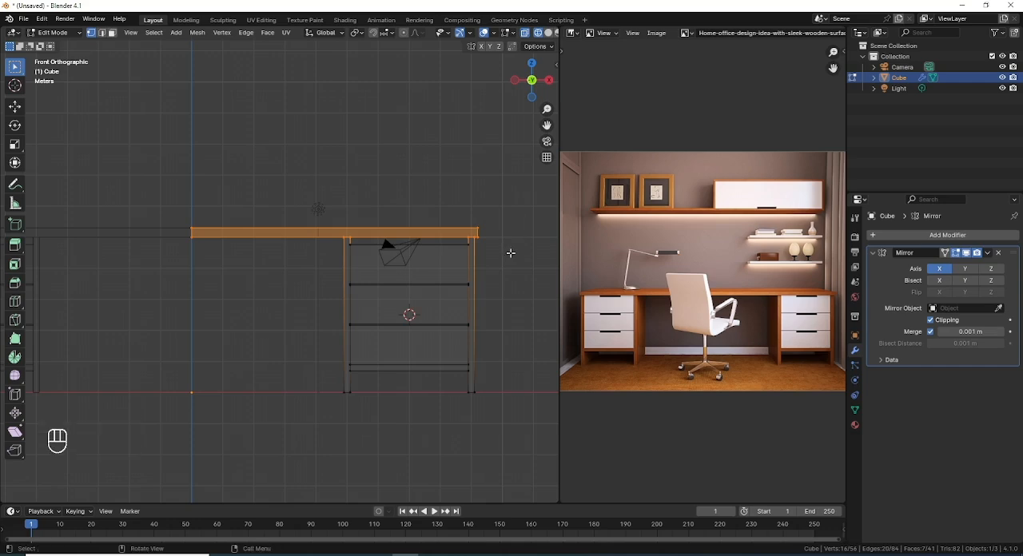
Step: Lower the selected tabletop and side panel ends along local Z onto the top drawer and return to solid shading
key("g")
key("z")
key("z")
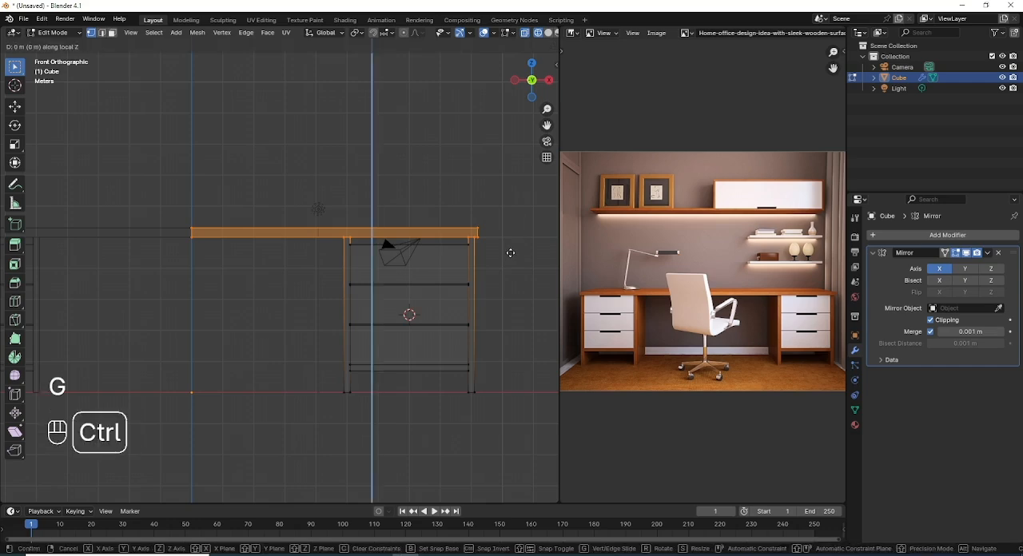
left_click(503, 305, "ctrl+shift")
scroll(388, 268, "down", 1)
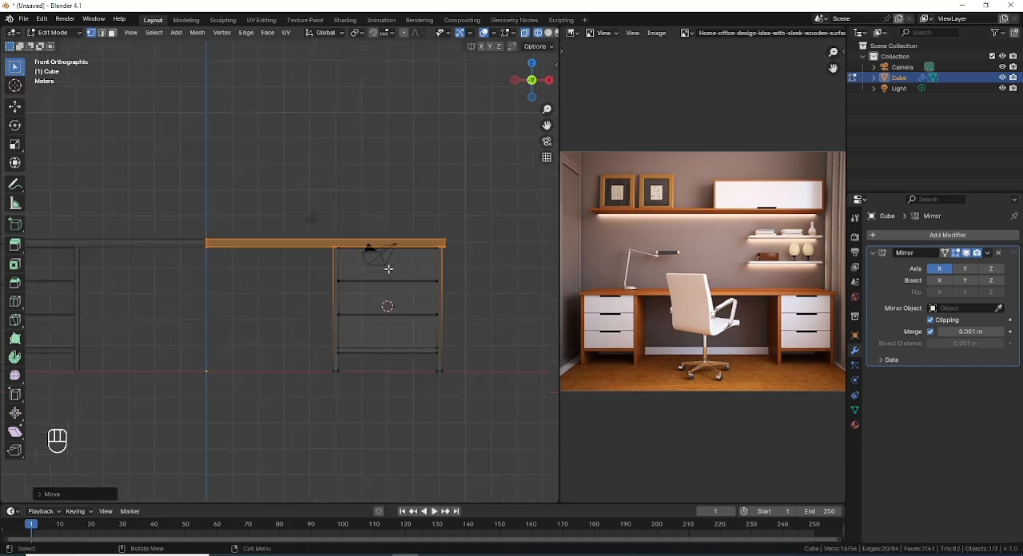
scroll(387, 268, "down", 3)
key("shift+z")
Step: Examine the drawer fronts and their handle cutouts in the reference image against the desk model, clearing the selection
mouse_move(386, 290)
middle_mouse_down()
mouse_move(355, 318)
mouse_move(365, 342)
mouse_move(388, 291)
middle_mouse_up()
scroll(388, 291, "up", 5)
scroll(810, 335, "up", 2)
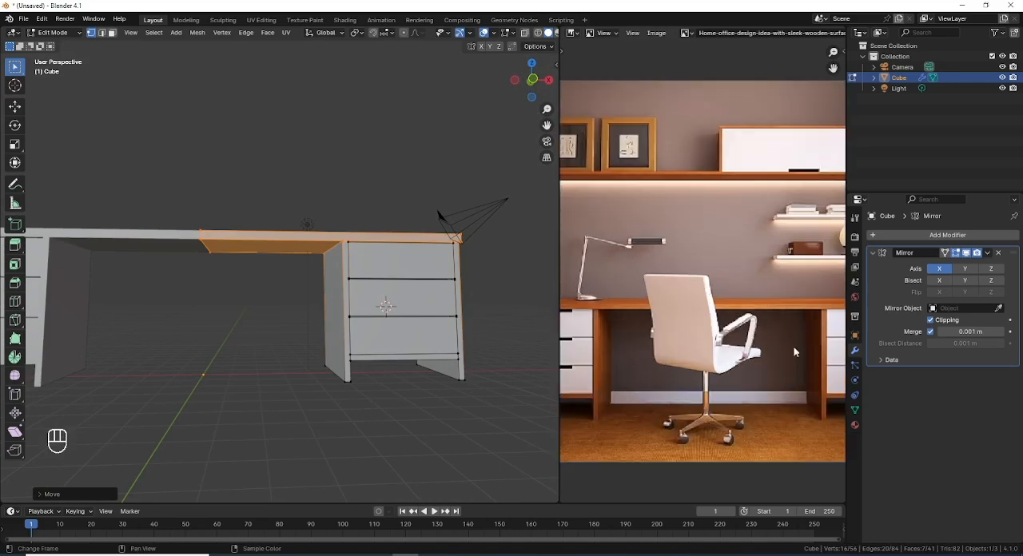
scroll(792, 354, "up", 1)
middle_click_drag(783, 355, 642, 298)
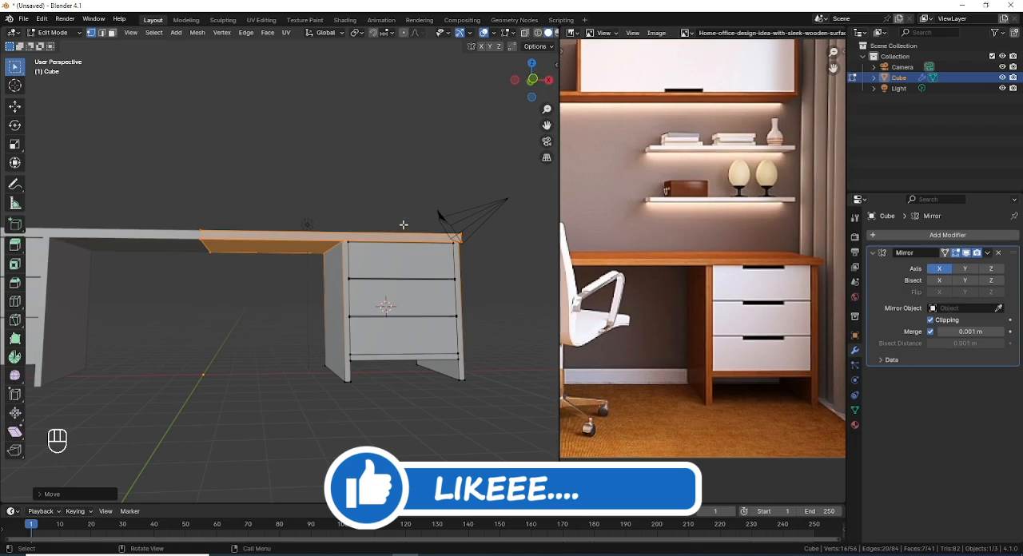
scroll(402, 223, "up", 2)
left_click(372, 453)
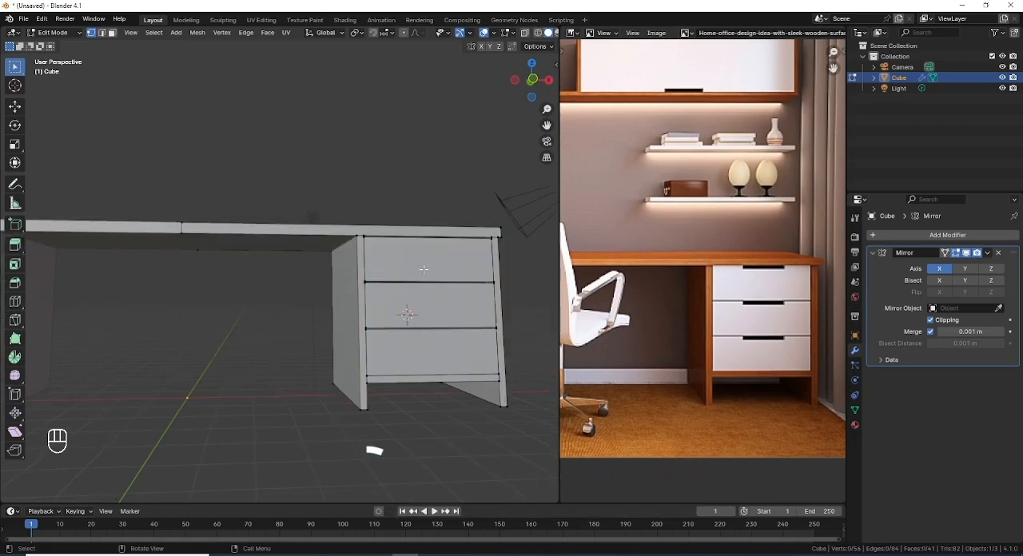
scroll(379, 298, "down", 5)
scroll(379, 298, "up", 2)
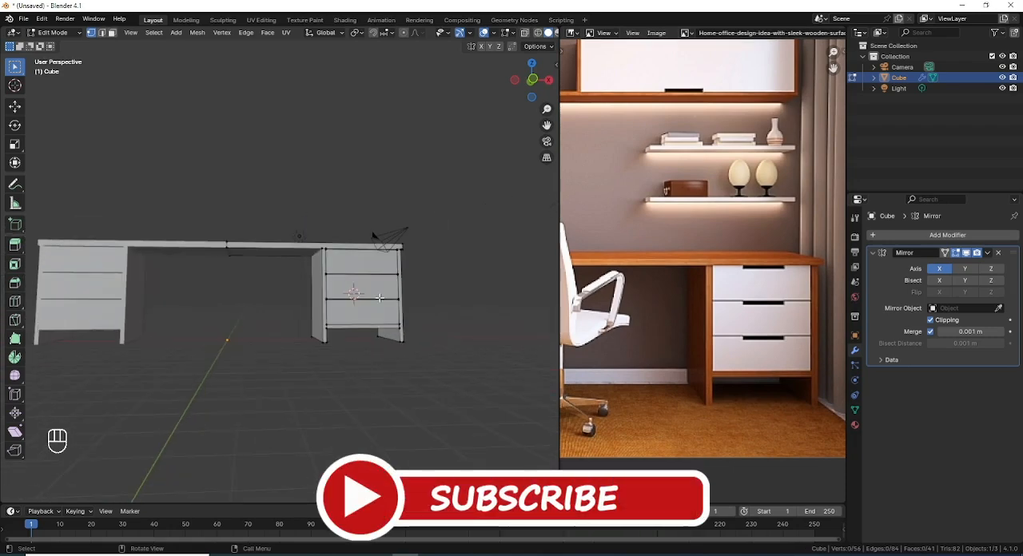
Step: Add two evenly spaced vertical loop cuts across the top drawer in the front view
key("KP_1")
scroll(380, 297, "up", 3)
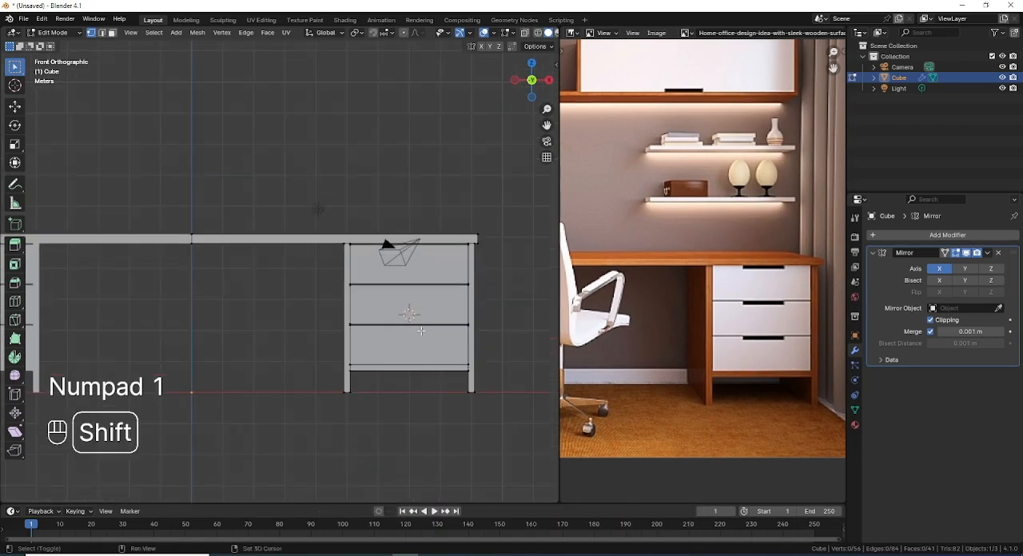
middle_click_drag(421, 331, 361, 331, "shift")
scroll(340, 327, "up", 3)
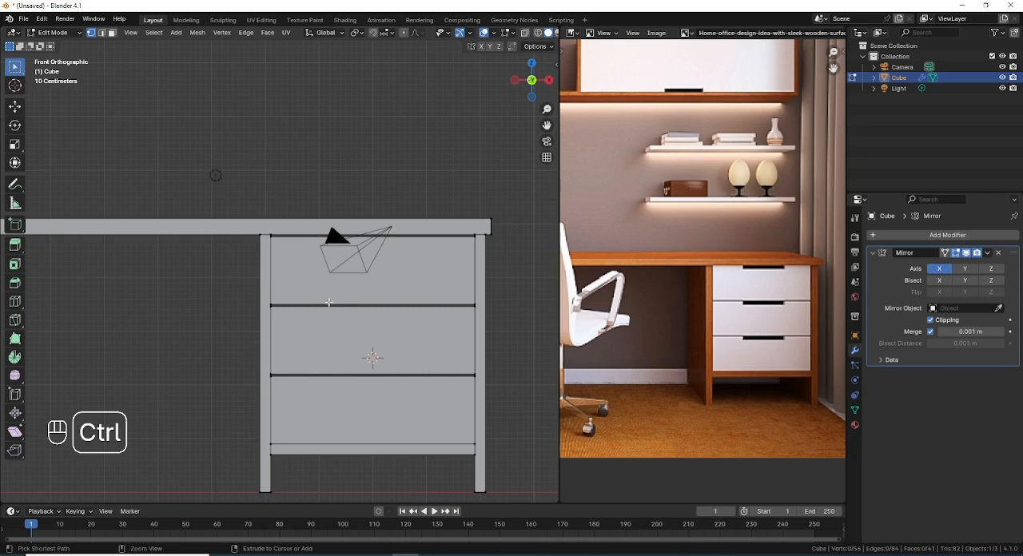
key("ctrl+r")
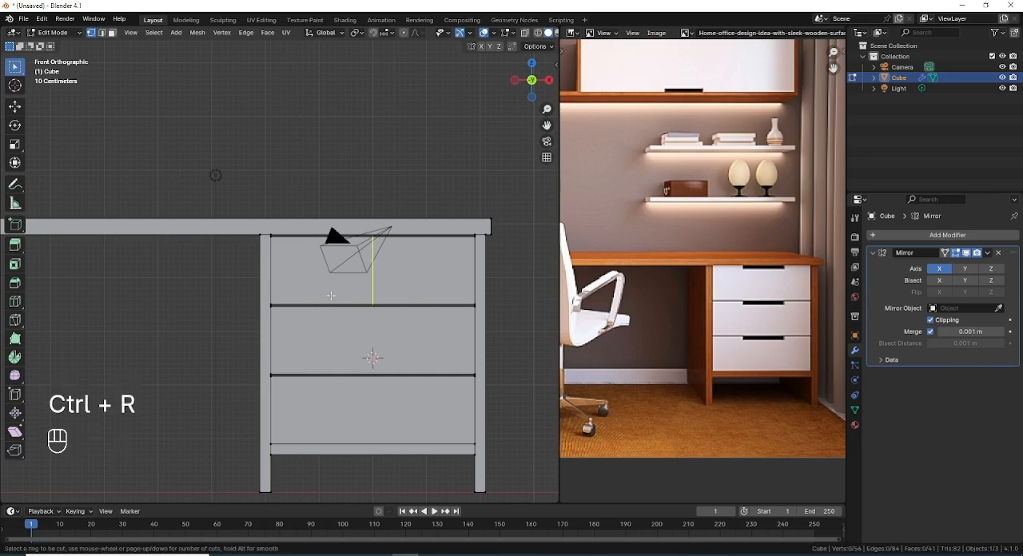
scroll(331, 296, "up", 1)
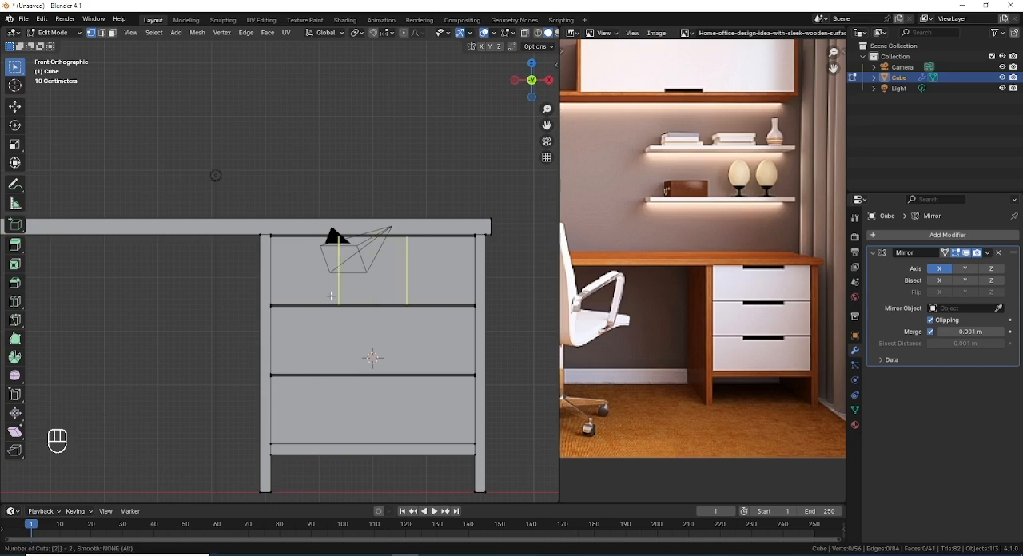
left_click(331, 296)
right_click(331, 296)
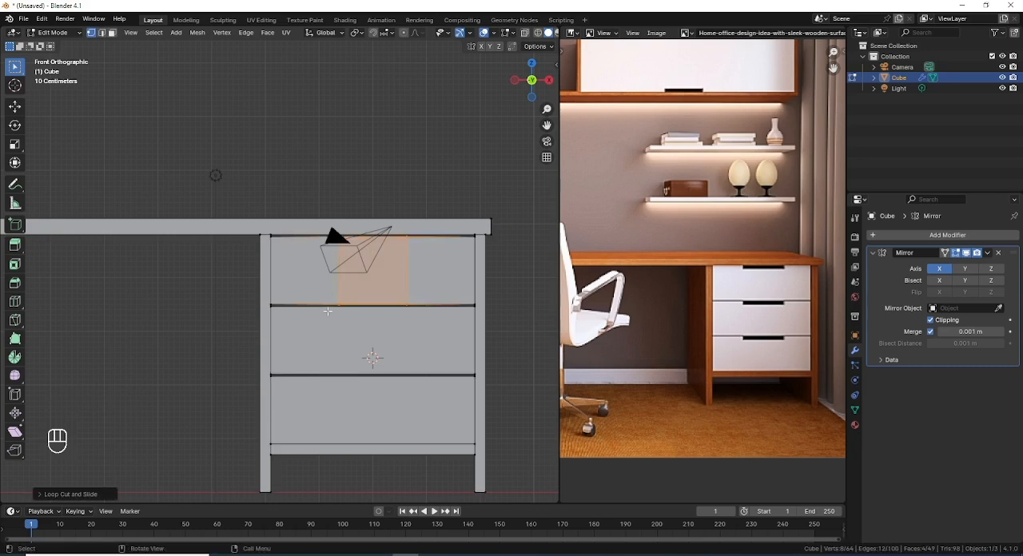
Step: Add two evenly spaced vertical loop cuts to both the middle and the bottom drawer
key("ctrl+r")
scroll(328, 311, "up", 1)
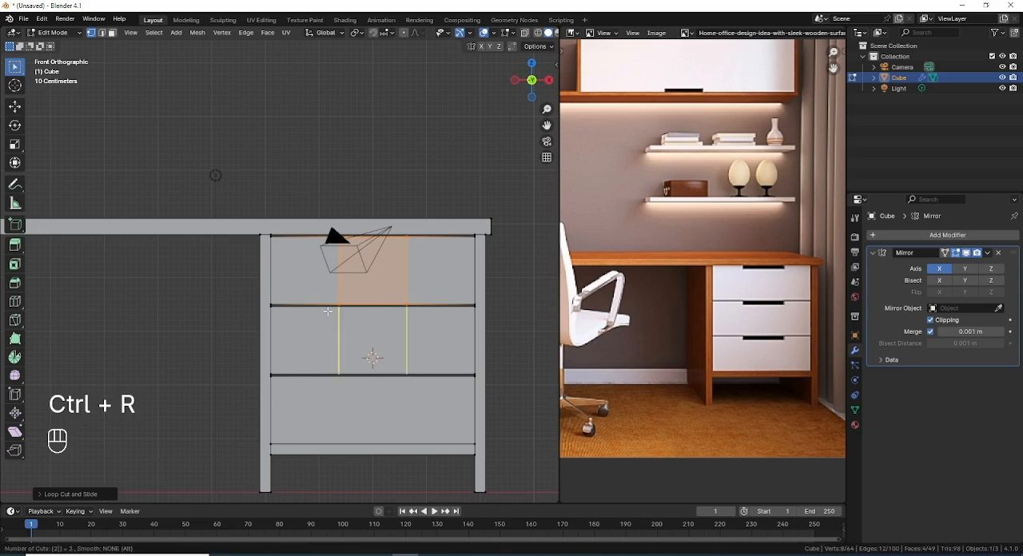
left_click(328, 311)
right_click(328, 311)
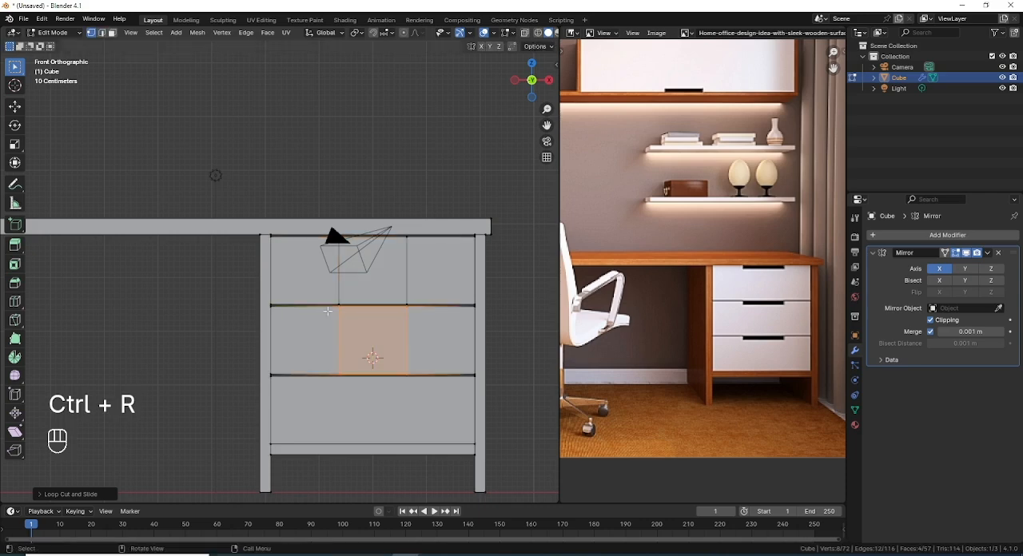
key("ctrl+r")
scroll(347, 389, "up", 1)
left_click(347, 389)
right_click(348, 388)
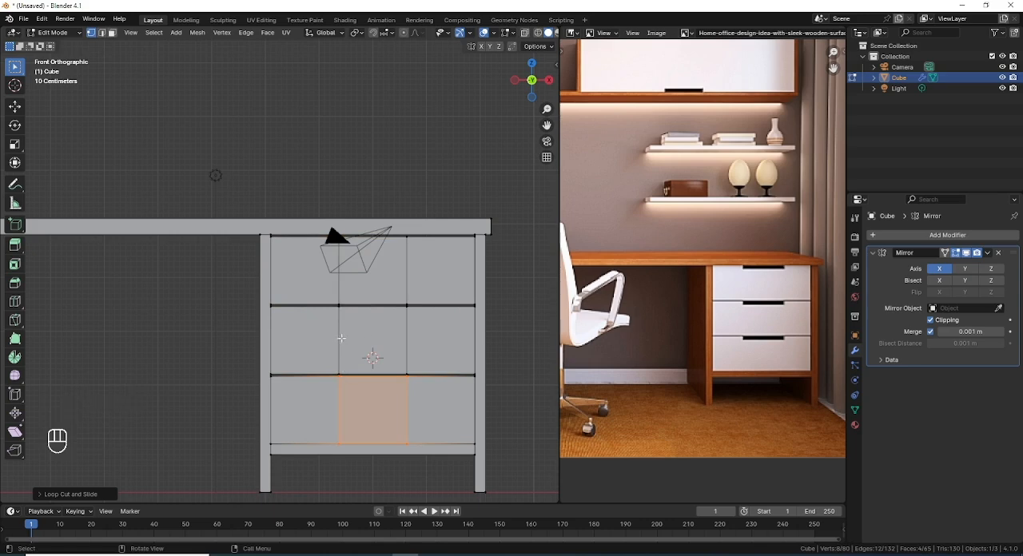
Step: Select the vertical loop cuts of all three drawers through the mesh and scale them by 1.5 along X
key("shift")
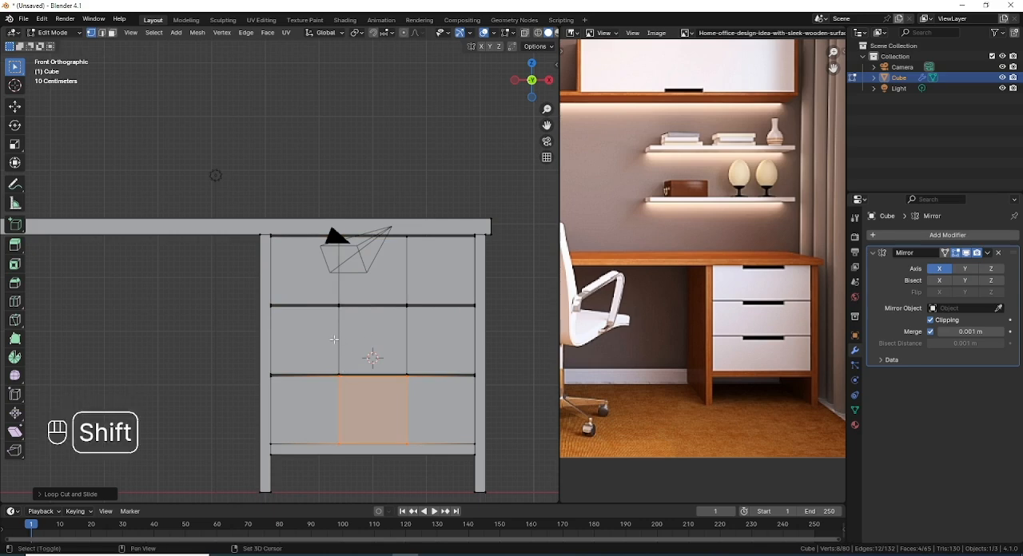
key("shift+z")
left_click(372, 268, "ctrl")
key("s")
key("x")
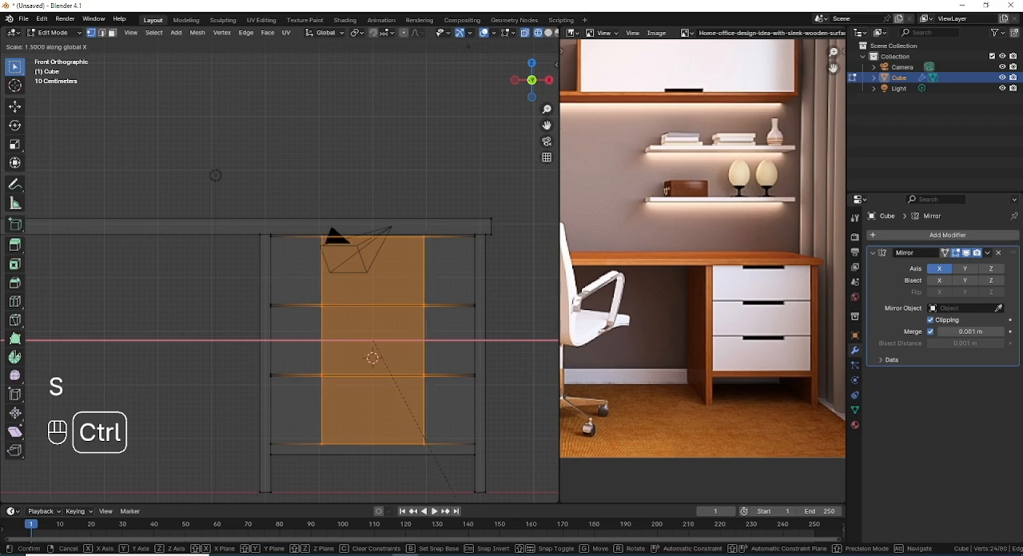
key("Return")
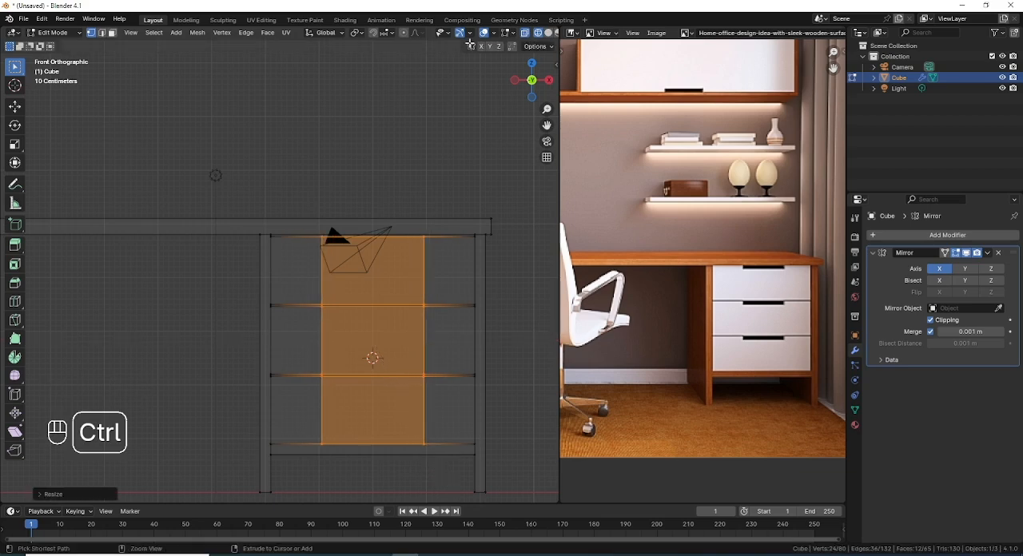
key("shift+z")
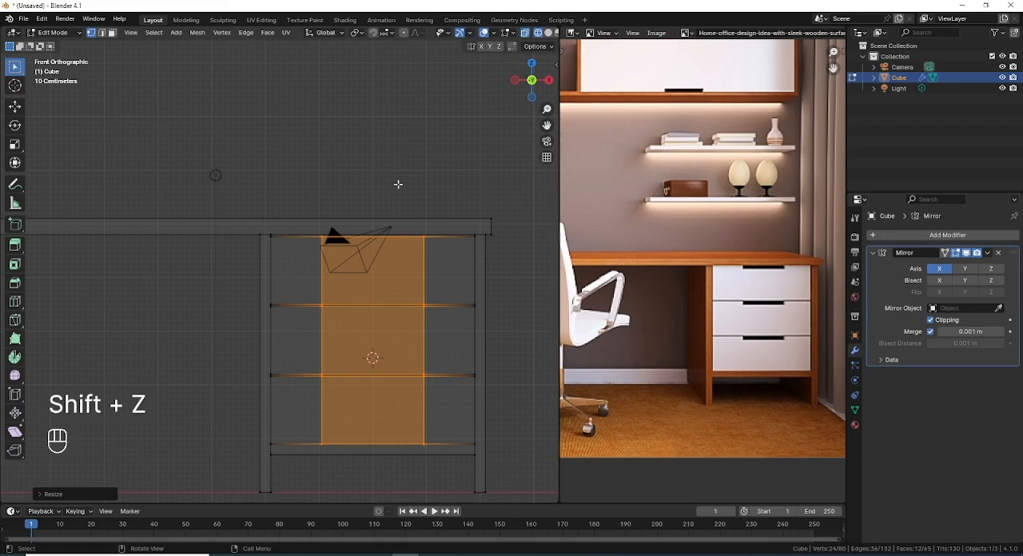
key("shift+z")
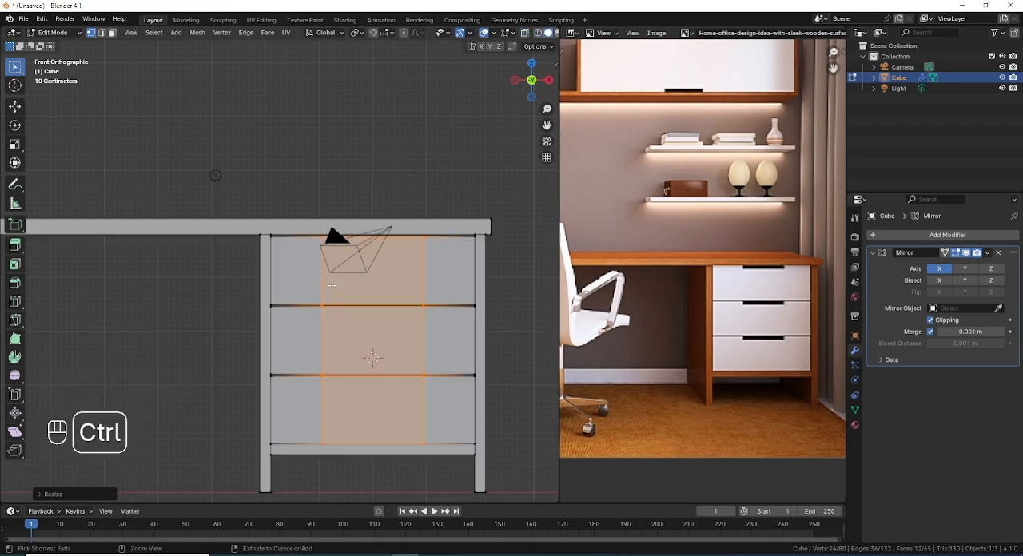
Step: Select all linked geometry of the three drawers in face mode and separate it into its own object
key("ctrl+r")
middle_click_drag(332, 285, 301, 270)
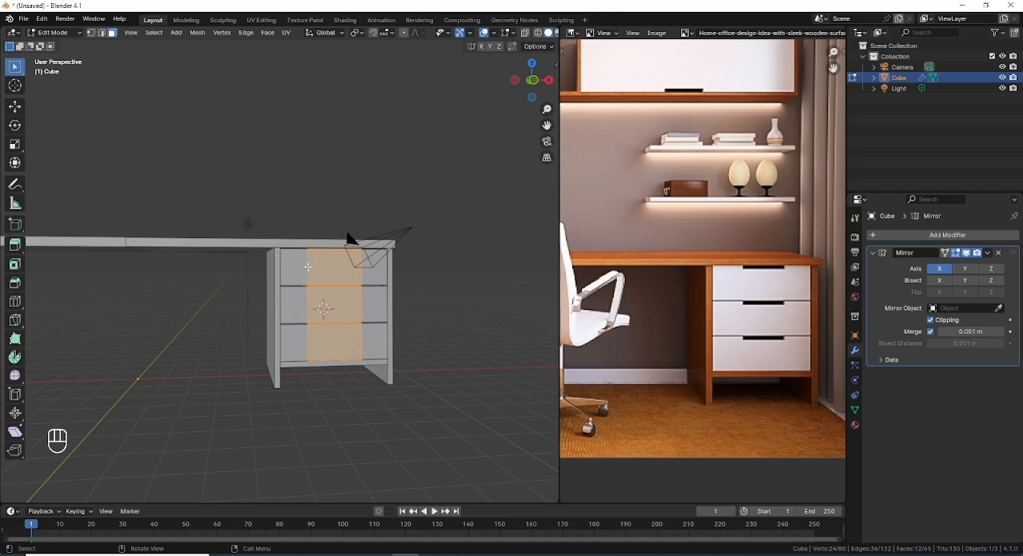
scroll(308, 266, "up", 2)
key("l")
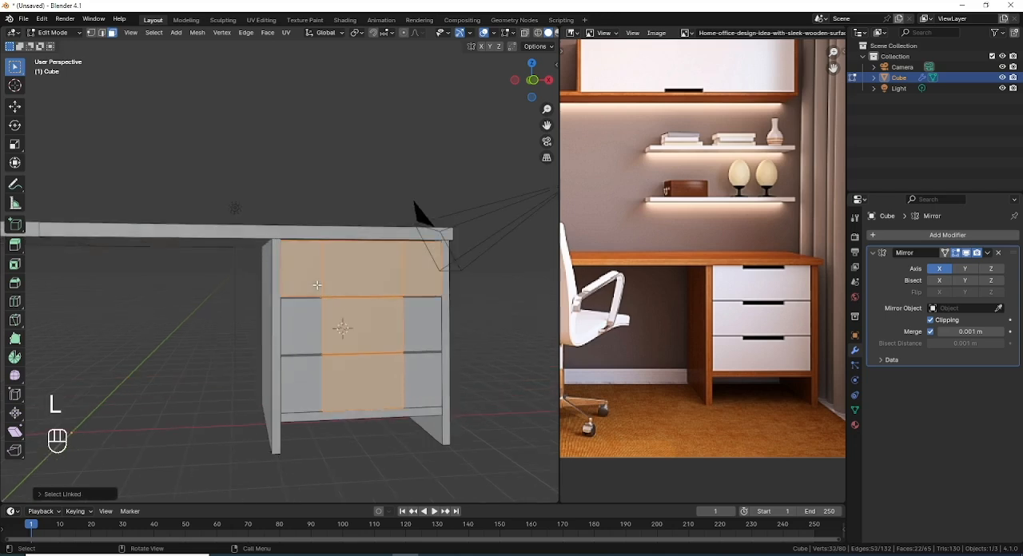
key("l")
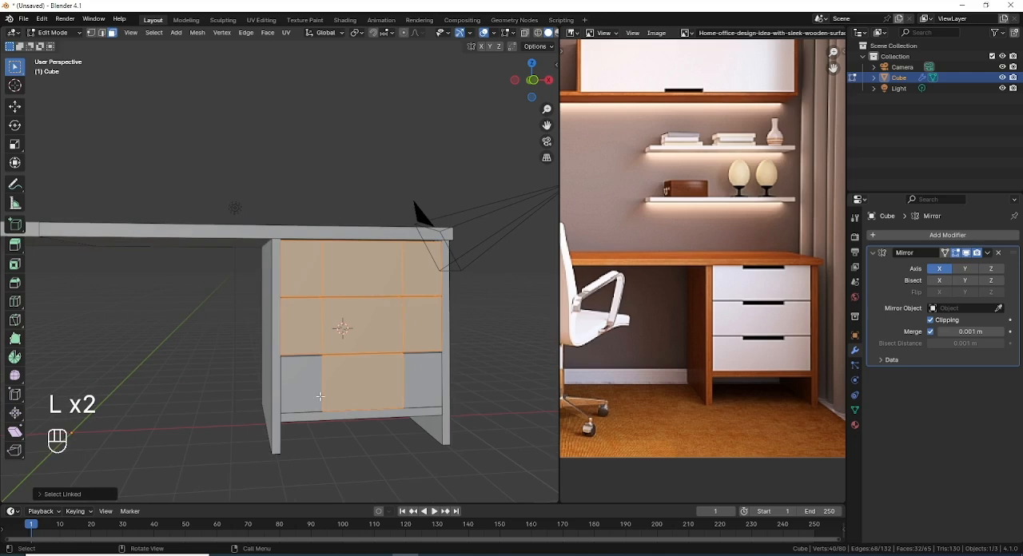
key("l")
middle_click_drag(389, 349, 353, 341)
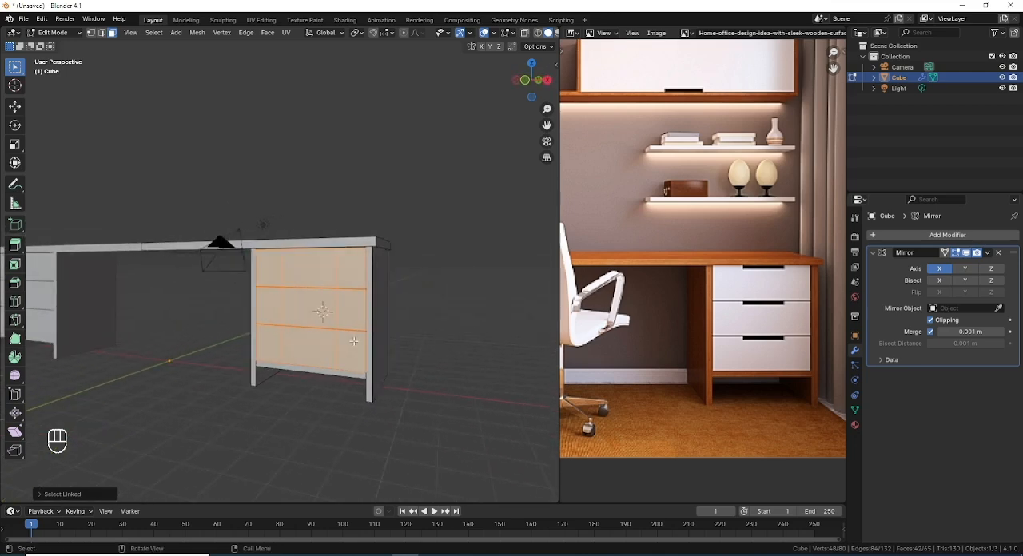
key("p")
left_click(354, 343)
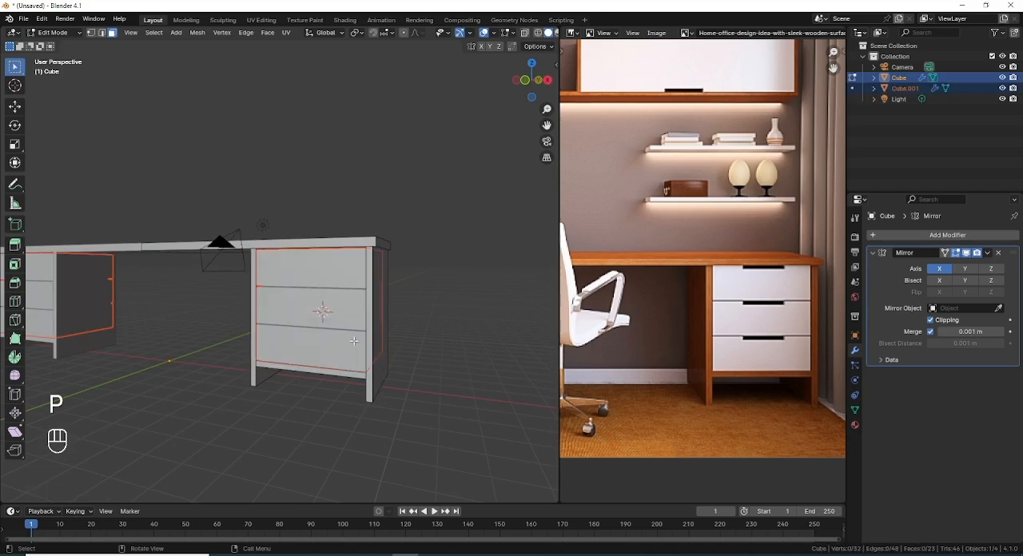
Step: Return to Object Mode, select only the separated drawers object and hide all other objects
scroll(345, 343, "up", 2)
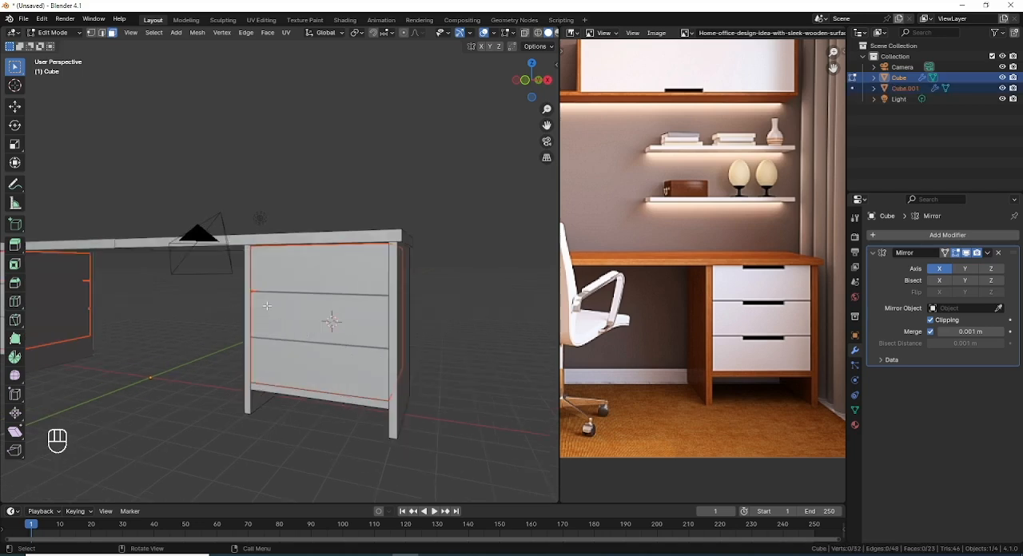
key("Tab")
middle_click_drag(246, 307, 292, 304)
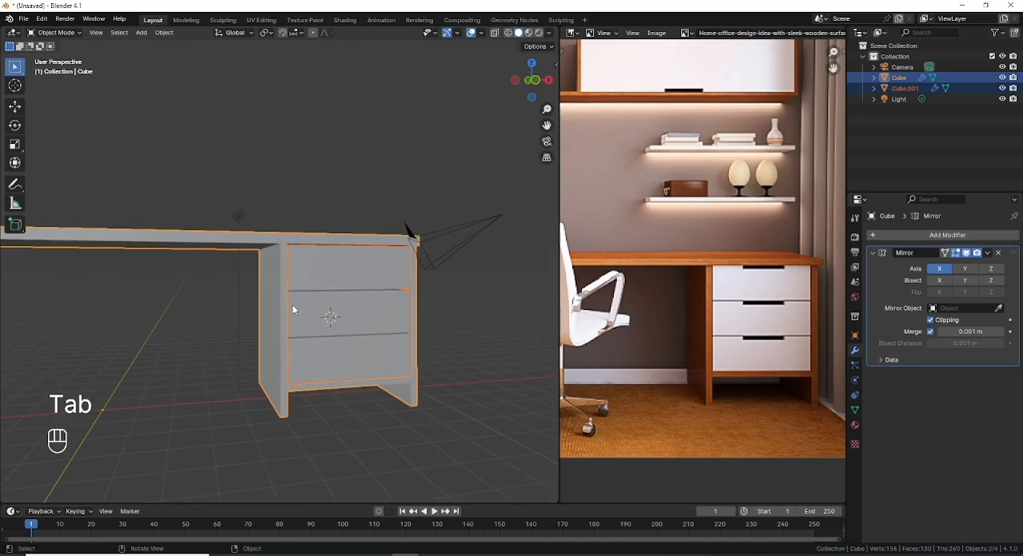
left_click(365, 277)
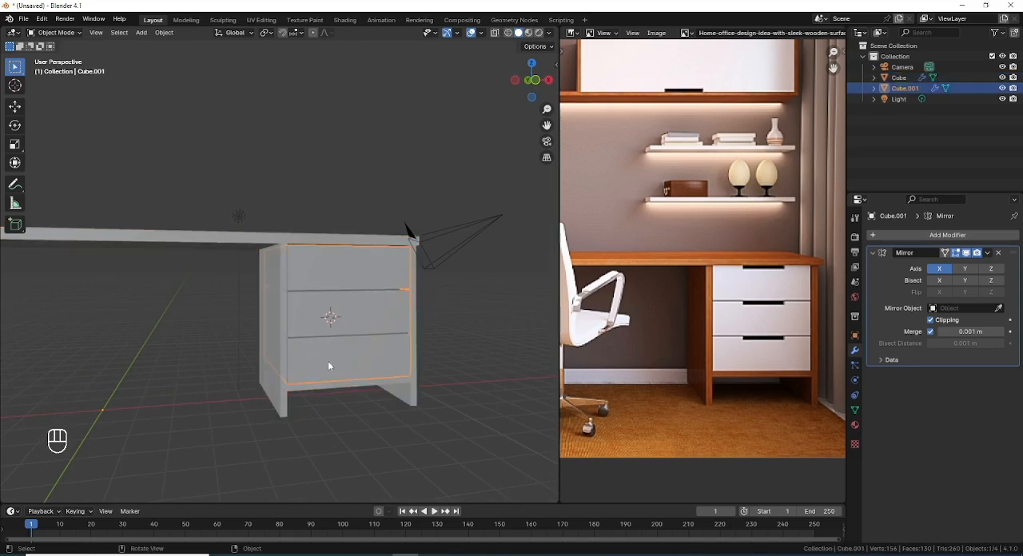
middle_click_drag(328, 361, 285, 231)
scroll(342, 329, "up", 1)
key("shift+h")
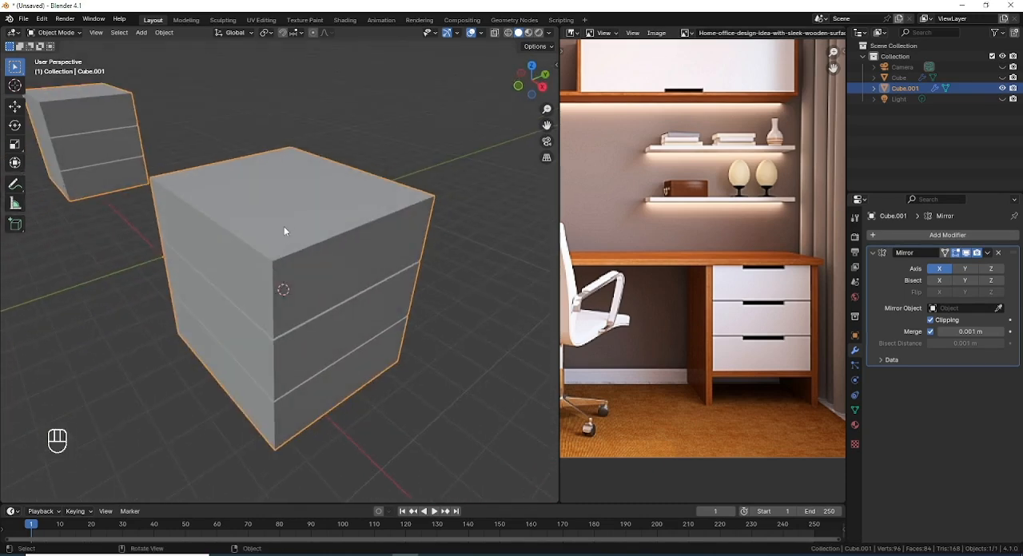
Step: Select the three top faces of the uppermost drawer in face mode
middle_click_drag(289, 309, 303, 267)
key("Tab")
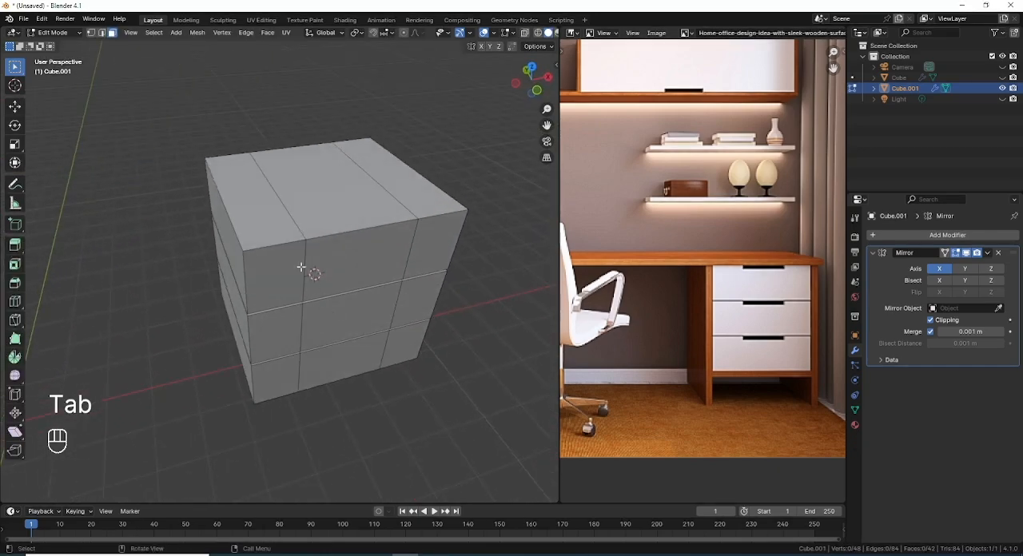
left_click(265, 211)
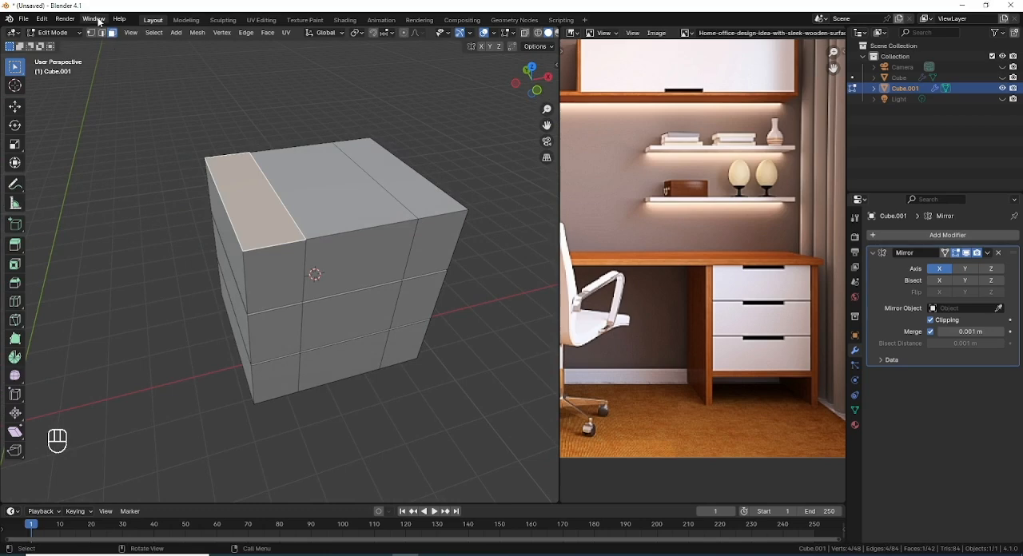
left_click(113, 33)
left_click(336, 184, "shift")
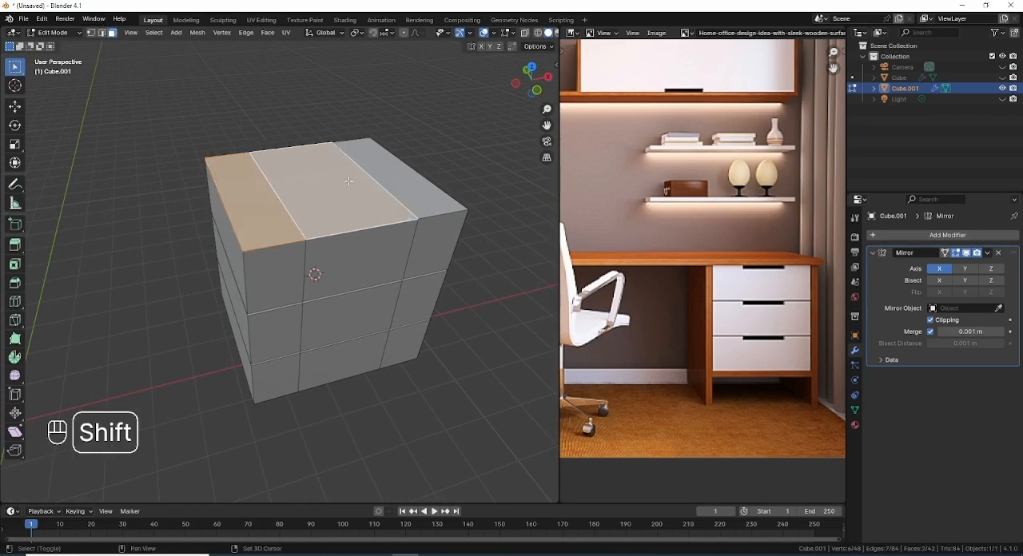
left_click(395, 169, "shift")
middle_click_drag(421, 296, 407, 315)
key("x")
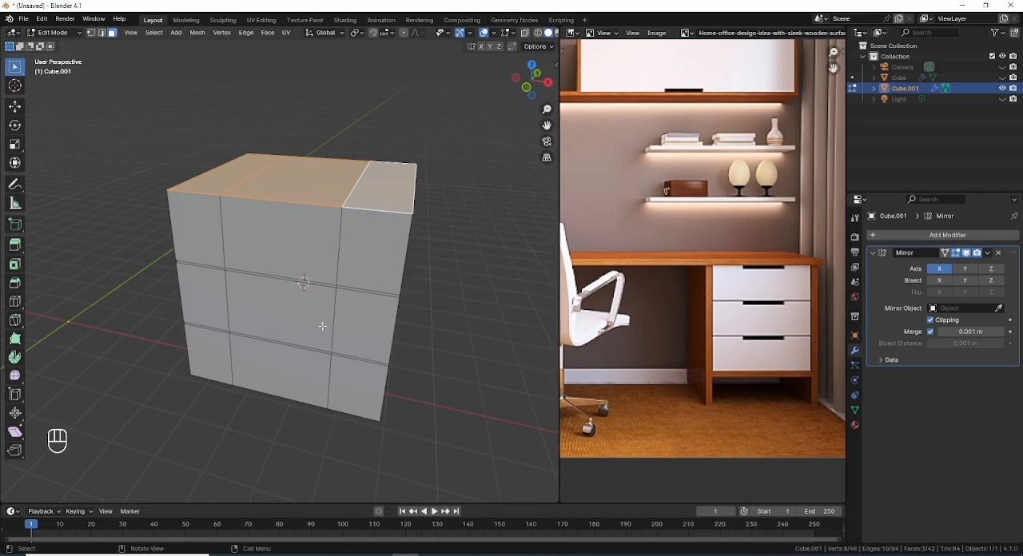
Step: Add the three top faces of the middle drawer and of the bottom drawer to the selection through the gaps
middle_click_drag(354, 299, 333, 257)
scroll(332, 256, "up", 3)
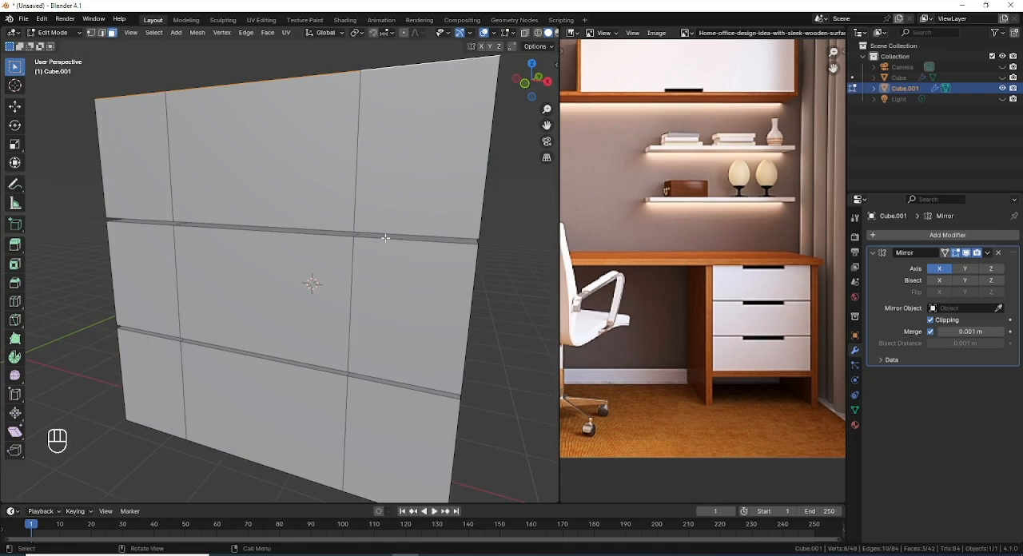
left_click(358, 237, "shift")
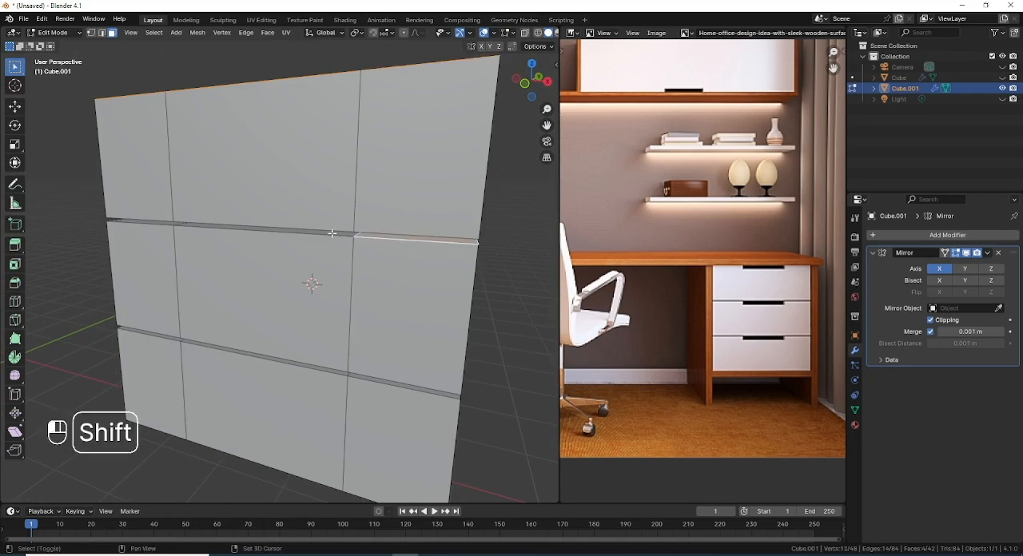
left_click(333, 234, "shift")
left_click(140, 222, "shift")
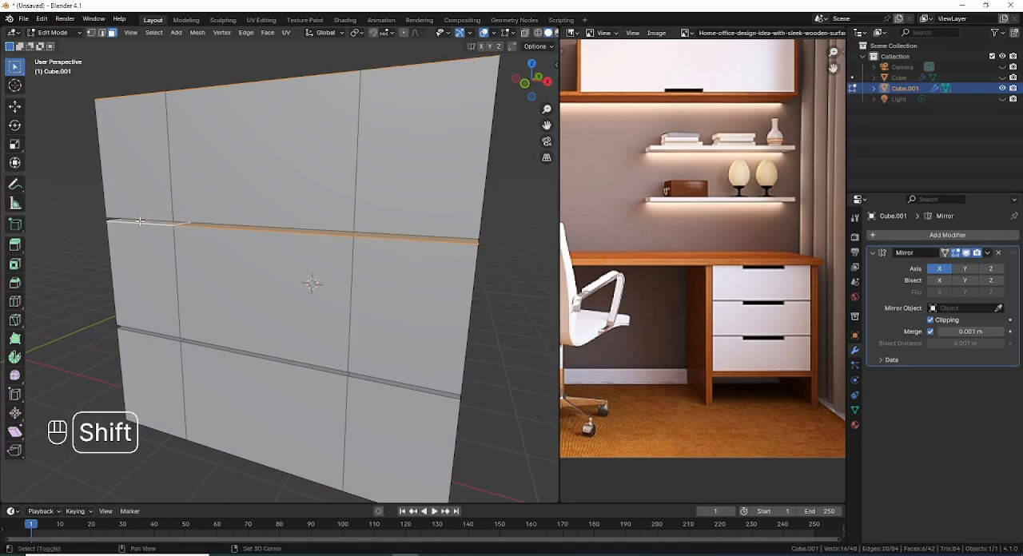
left_click(170, 337, "shift")
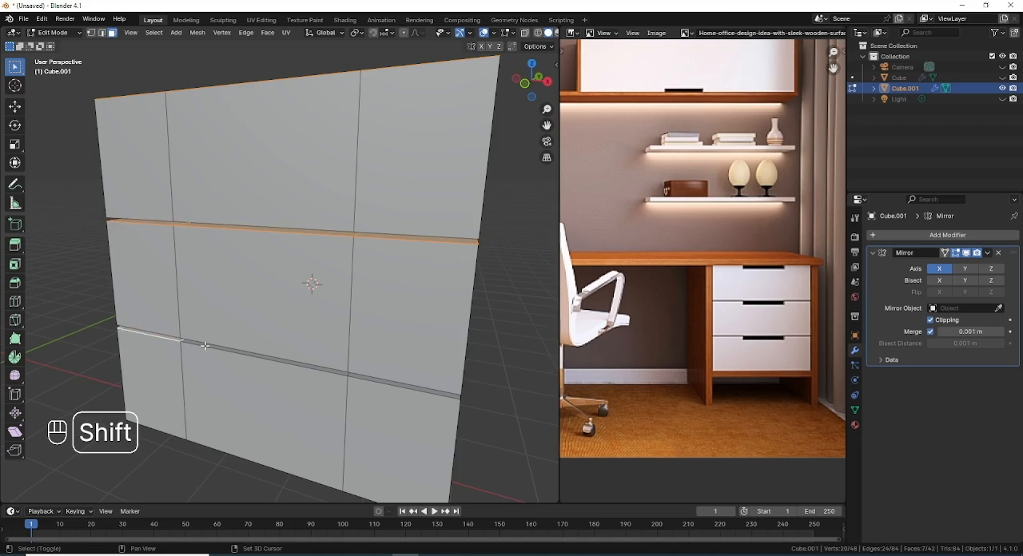
left_click(204, 346, "shift")
left_click(374, 380, "shift")
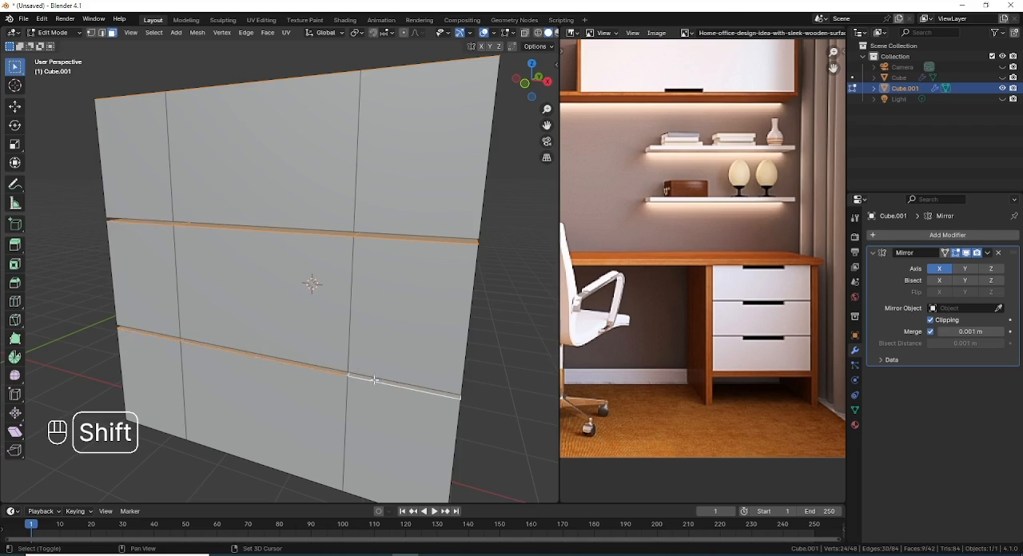
Step: Inset the selected top faces of all three drawers by about 0.09 m in see-through top view
key("KP_7")
scroll(367, 384, "down", 1)
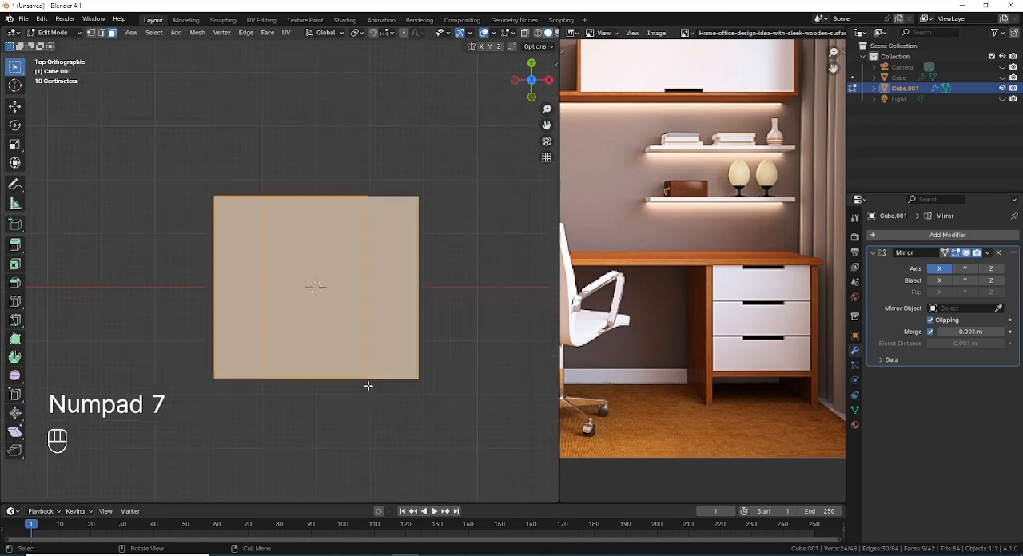
middle_click_drag(368, 384, 343, 339, "shift")
key("shift+z")
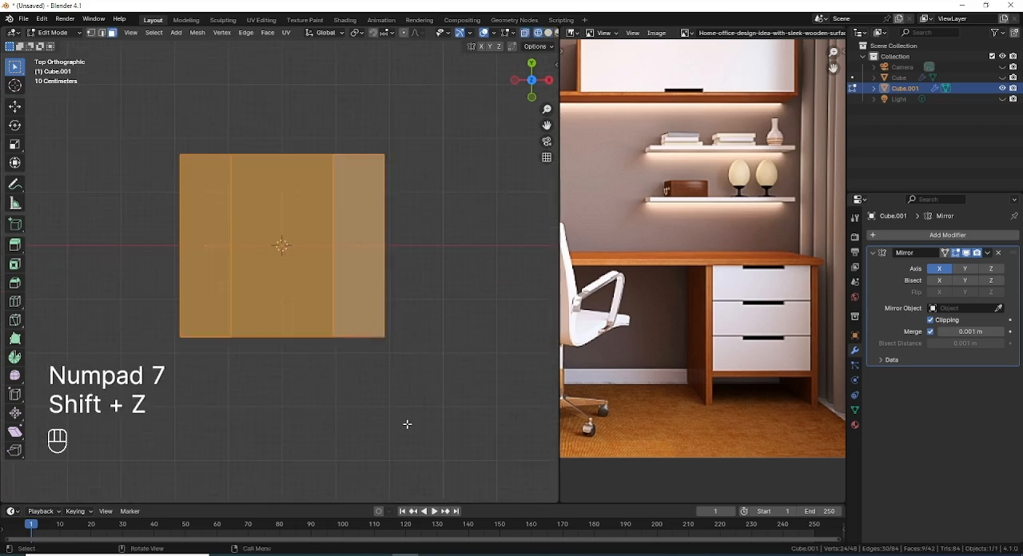
key("i")
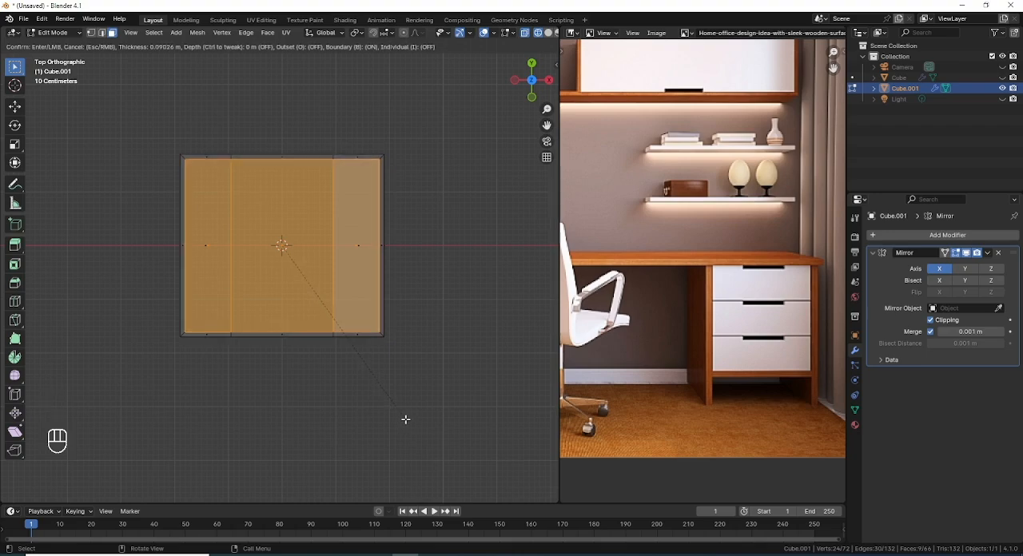
left_click(404, 418)
Step: Extrude the inset faces down to just above each drawer's bottom in right view to hollow out the drawers
middle_click_drag(391, 402, 297, 270)
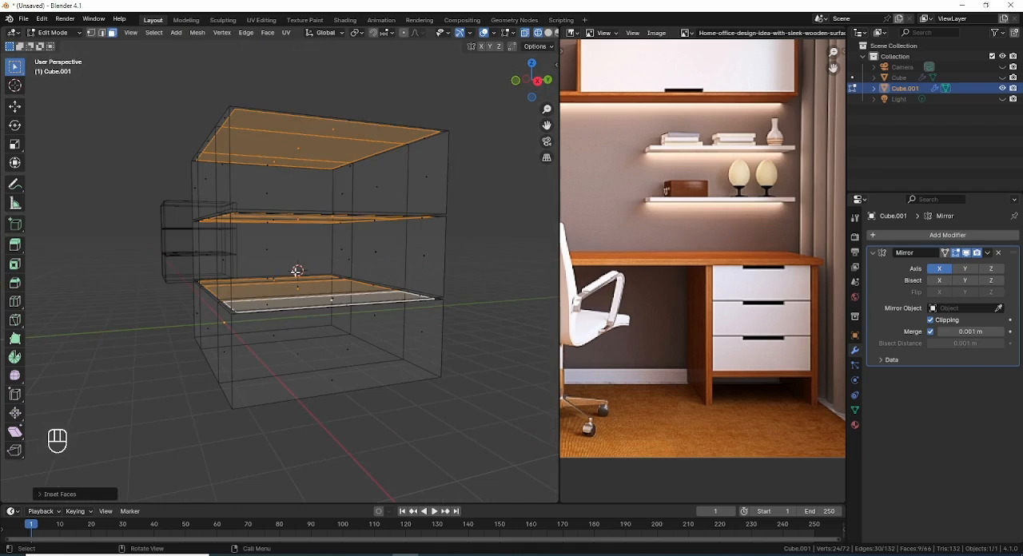
key("KP_3")
key("e")
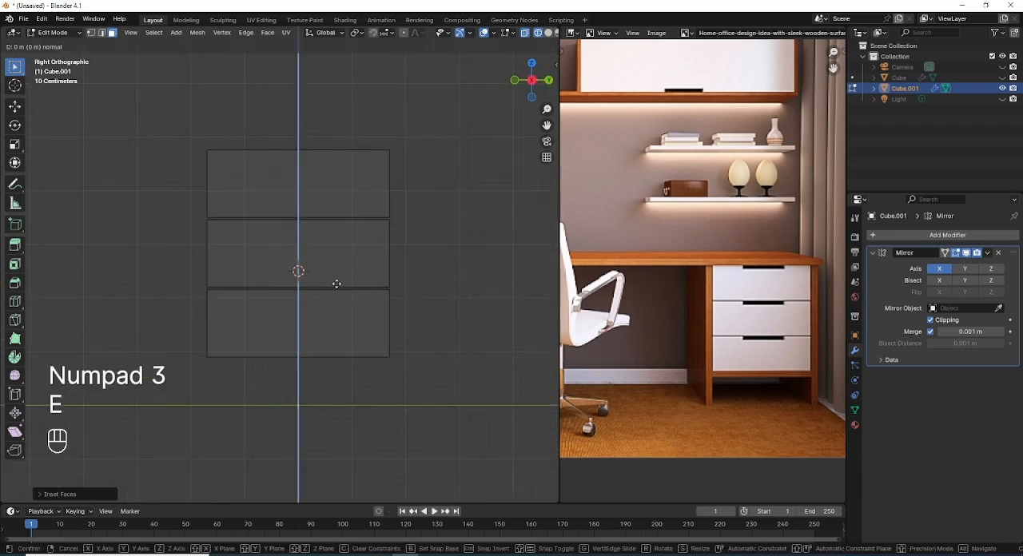
left_click(329, 350, "ctrl")
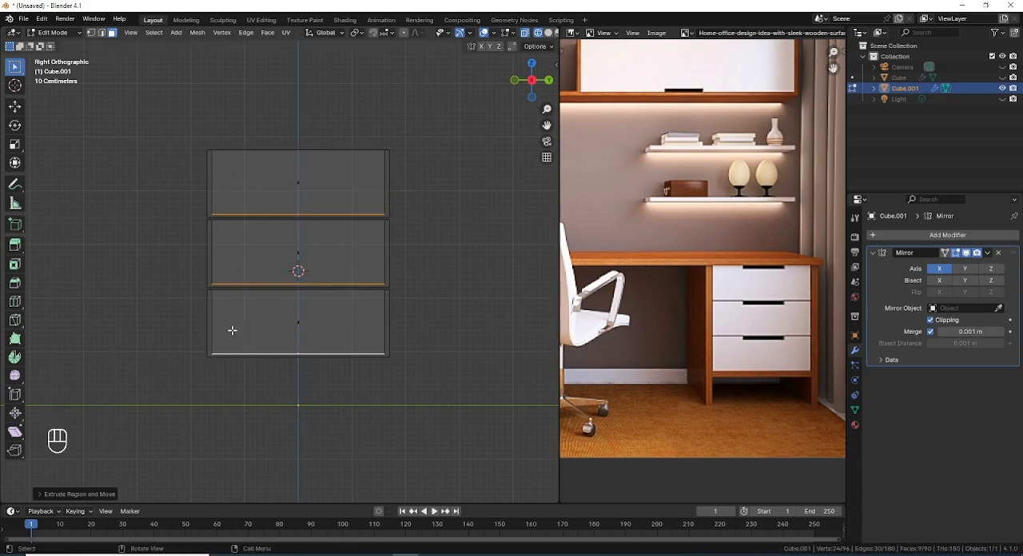
mouse_move(233, 331)
middle_mouse_down()
mouse_move(247, 343)
mouse_move(364, 341)
mouse_move(311, 360)
mouse_move(280, 345)
mouse_move(200, 371)
mouse_move(183, 319)
mouse_move(256, 267)
mouse_move(358, 302)
mouse_move(339, 222)
middle_mouse_up()
key("shift+z")
Step: Add a centred horizontal loop cut around the top drawer in front view
key("KP_1")
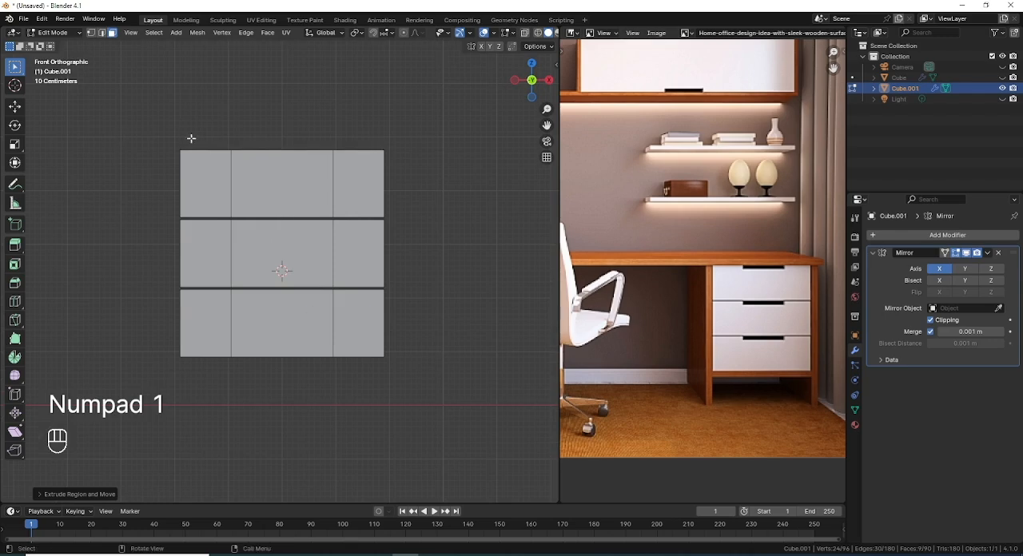
scroll(198, 137, "up", 1)
middle_click_drag(198, 137, 181, 244, "shift")
left_click(247, 254)
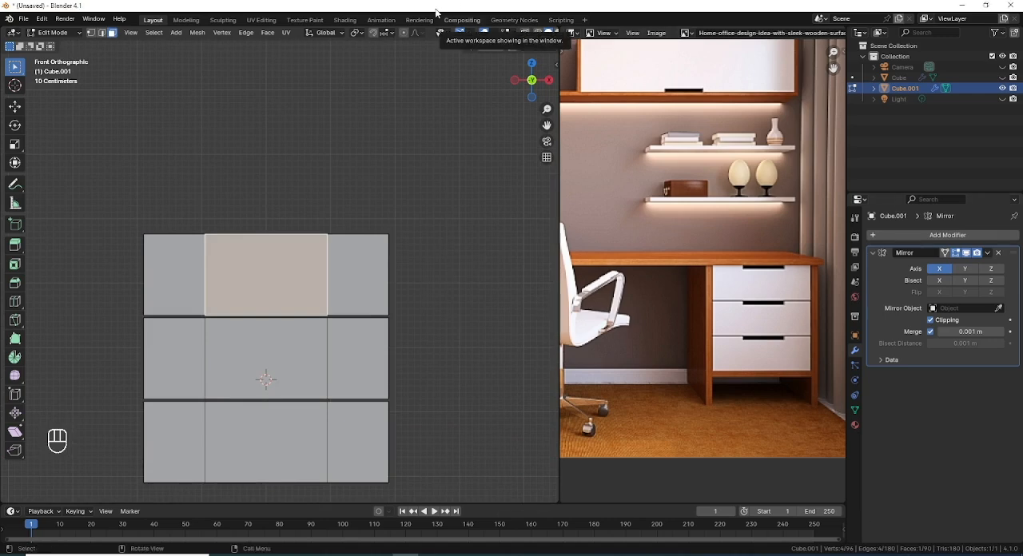
key("ctrl+r")
left_click(324, 280)
right_click(323, 278)
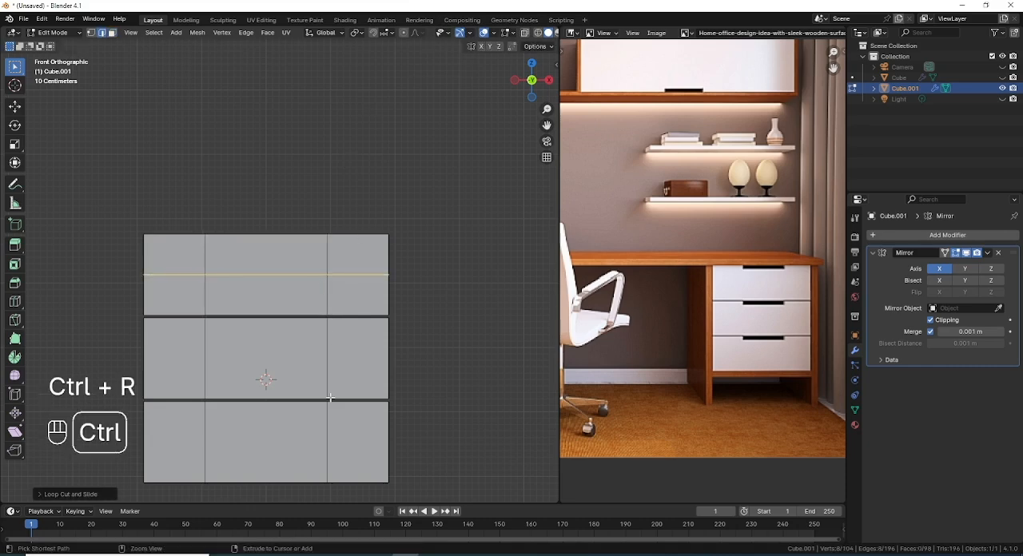
Step: Add a centred horizontal loop cut around both the middle and the bottom drawer
key("ctrl+r")
left_click(329, 372)
right_click(326, 401)
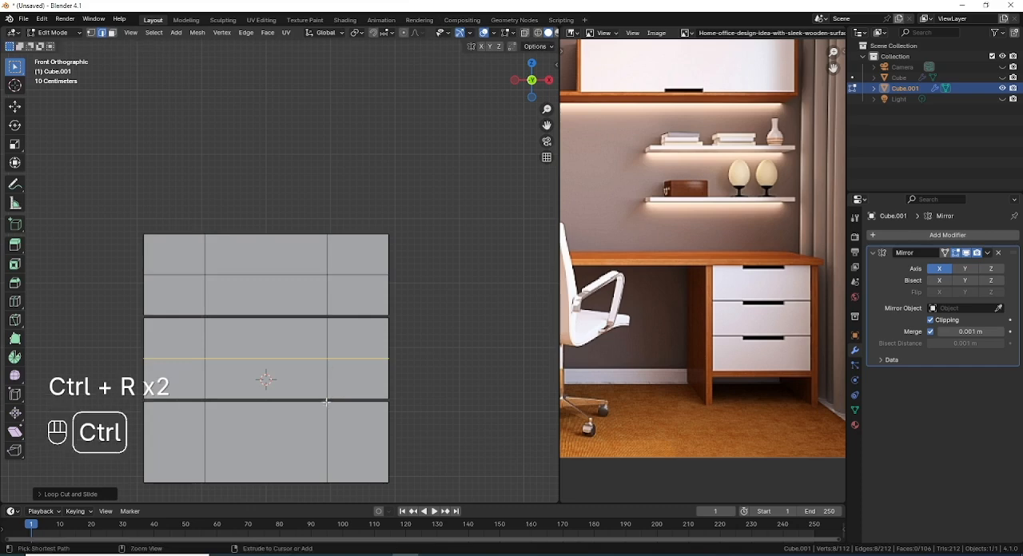
key("ctrl+r")
left_click(327, 457)
right_click(327, 456)
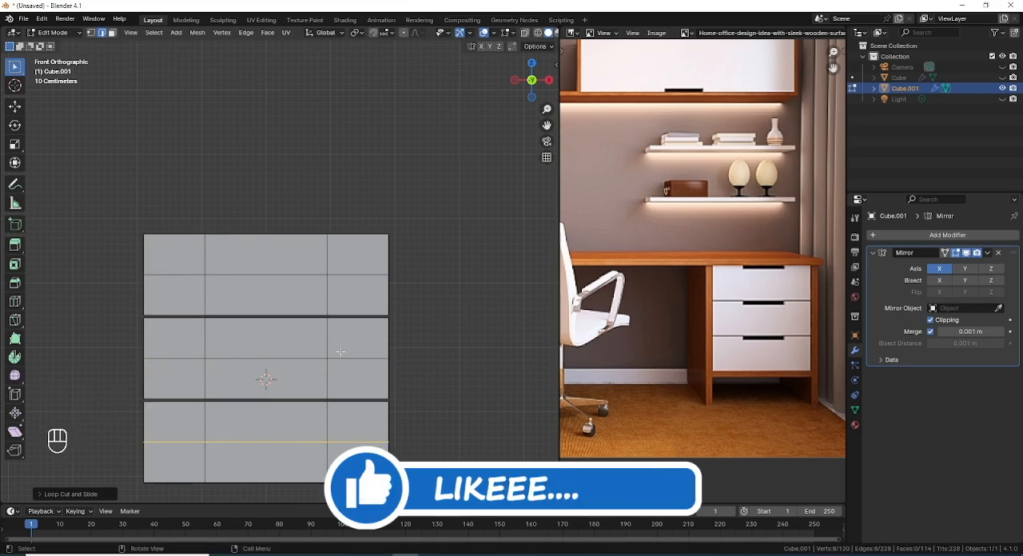
Step: Select the horizontal loops of all three drawers and edge-slide them towards the upper edges by a factor of -0.7
key("shift")
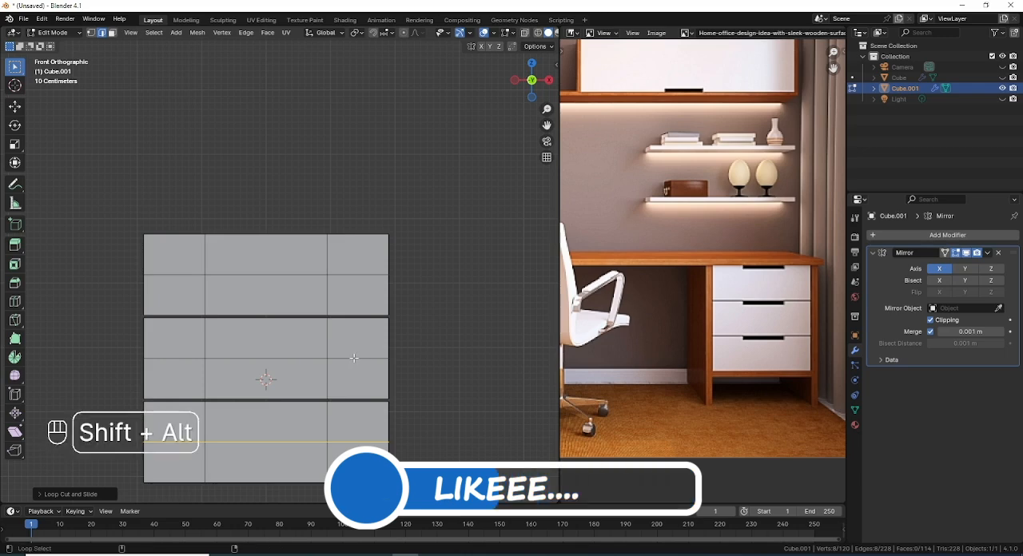
left_click(348, 357, "alt+shift")
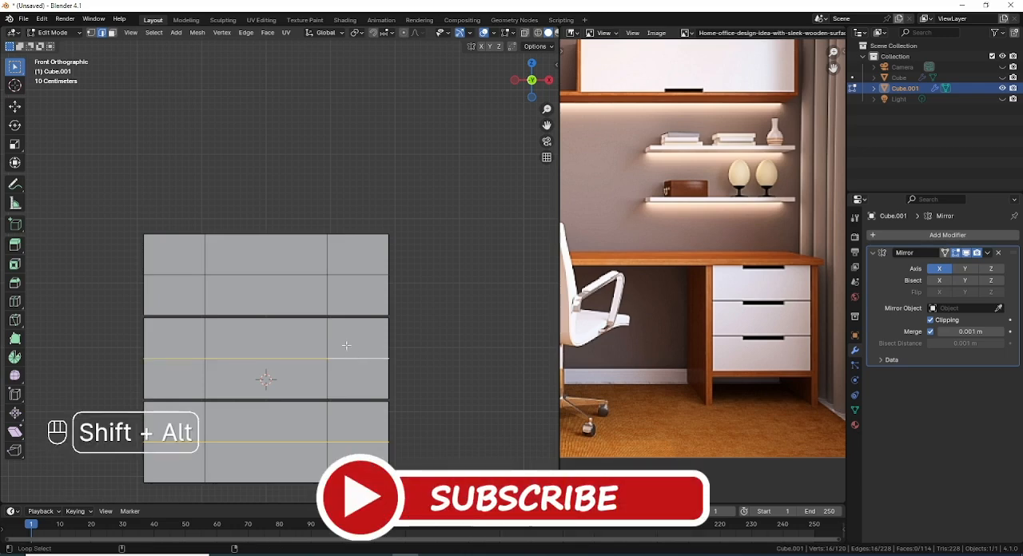
left_click(308, 274, "alt+shift")
key("g")
key("g")
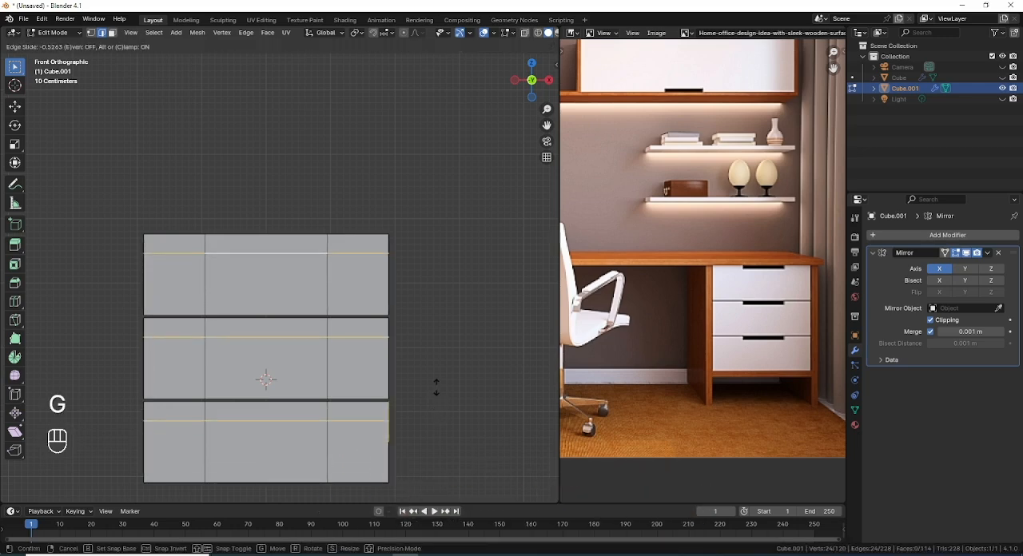
key("ctrl")
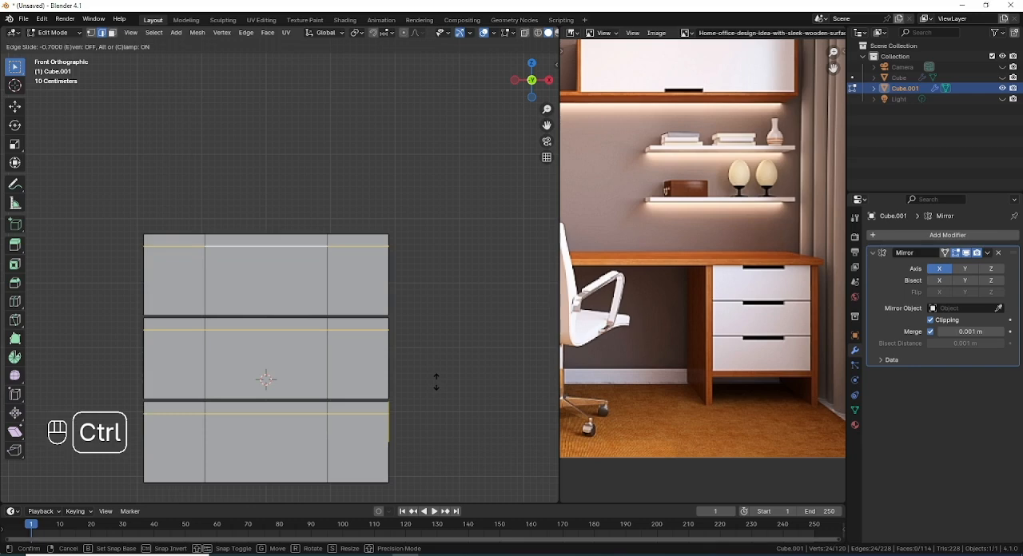
left_click(435, 382)
Step: Select the narrow central front face along the upper edge of each of the three drawers in face mode
middle_click_drag(437, 382, 348, 376)
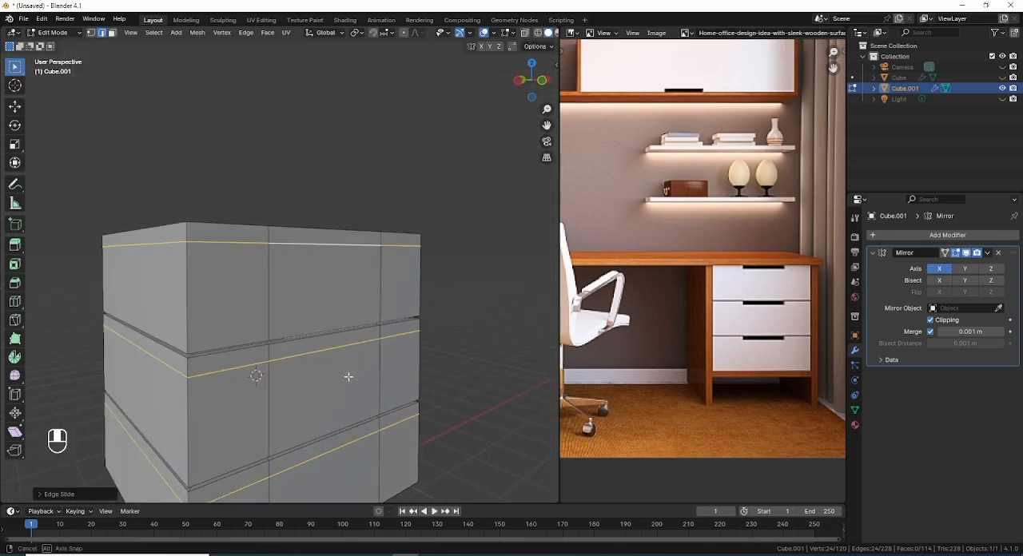
key("3")
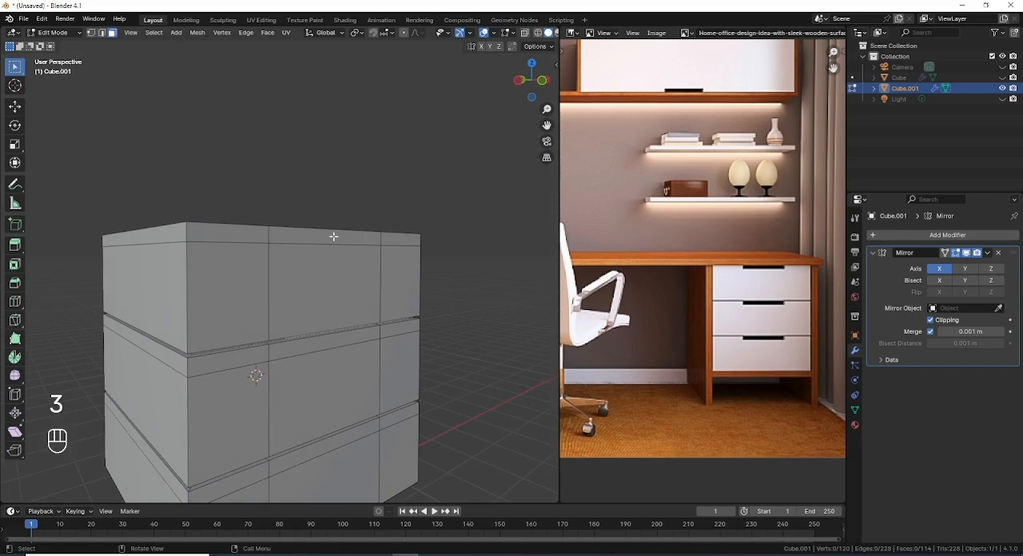
left_click(333, 237)
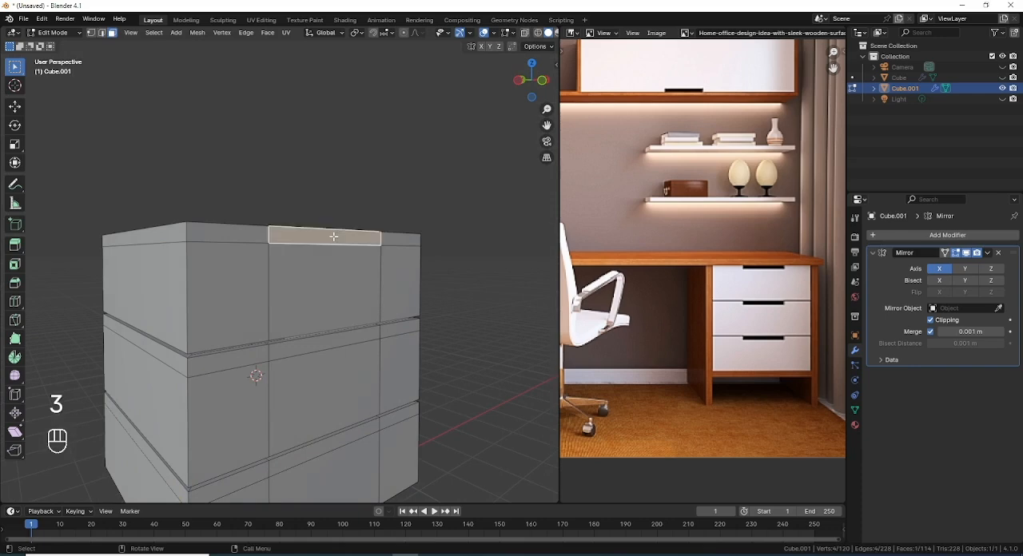
left_click(331, 343, "shift")
left_click(329, 448, "shift")
middle_click_drag(329, 448, 376, 420)
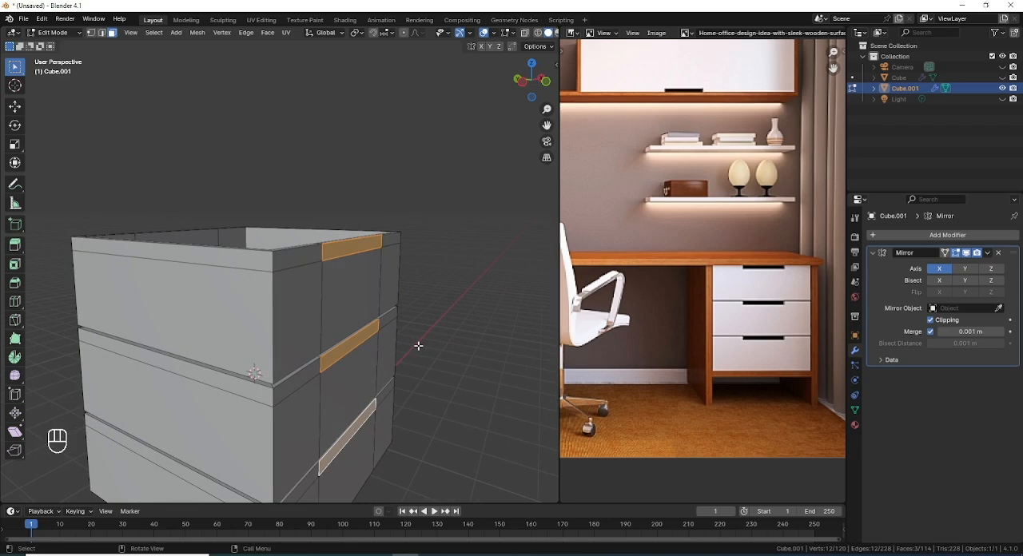
Step: Duplicate the three handle faces in place and move the copies about 0.066 m inward along Y in top view
key("shift+d")
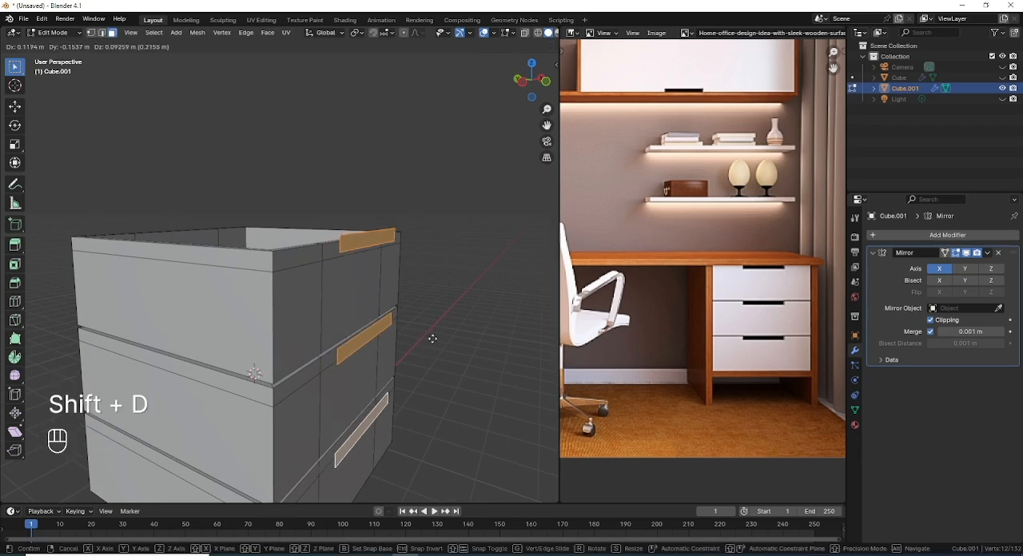
right_click(410, 361)
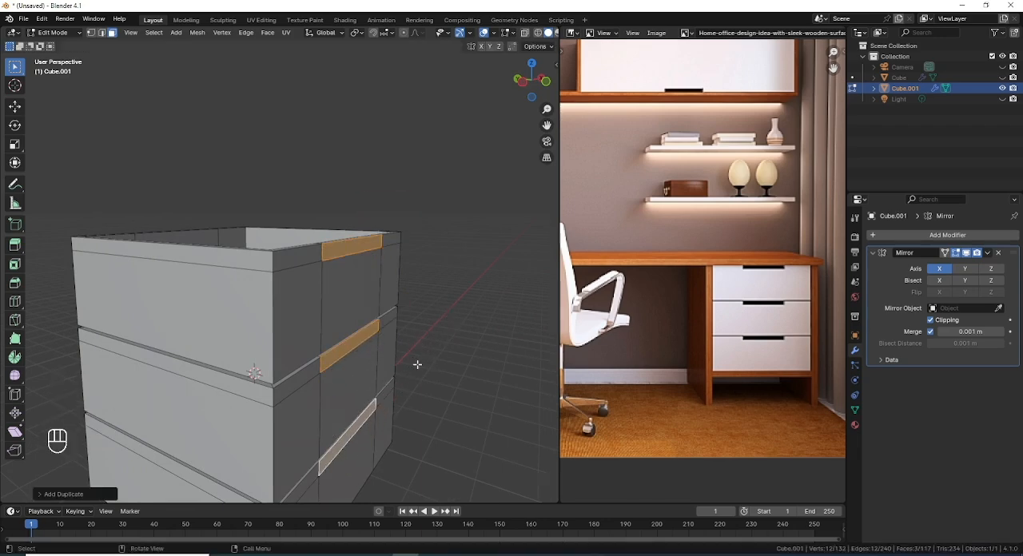
middle_click_drag(417, 365, 432, 370)
key("KP_7")
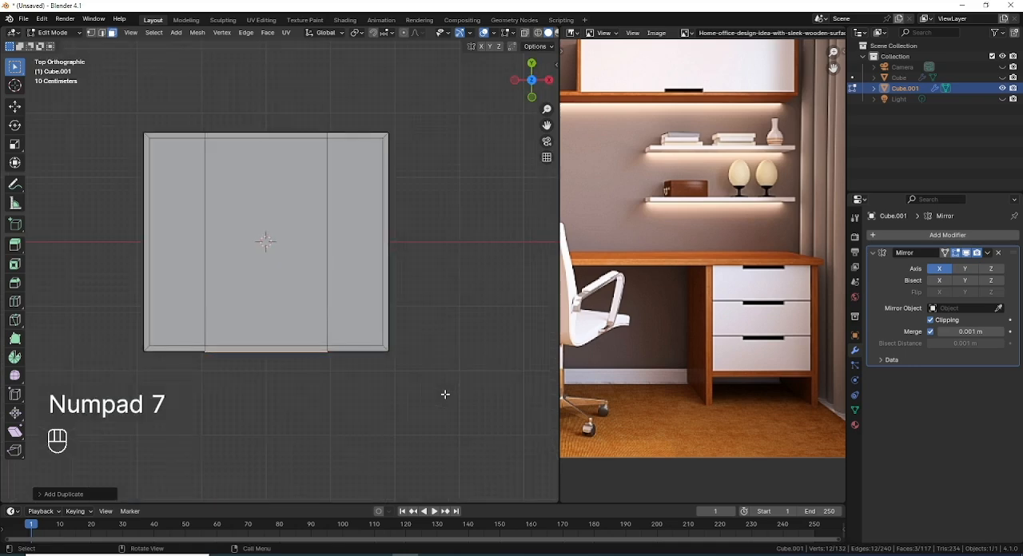
key("g")
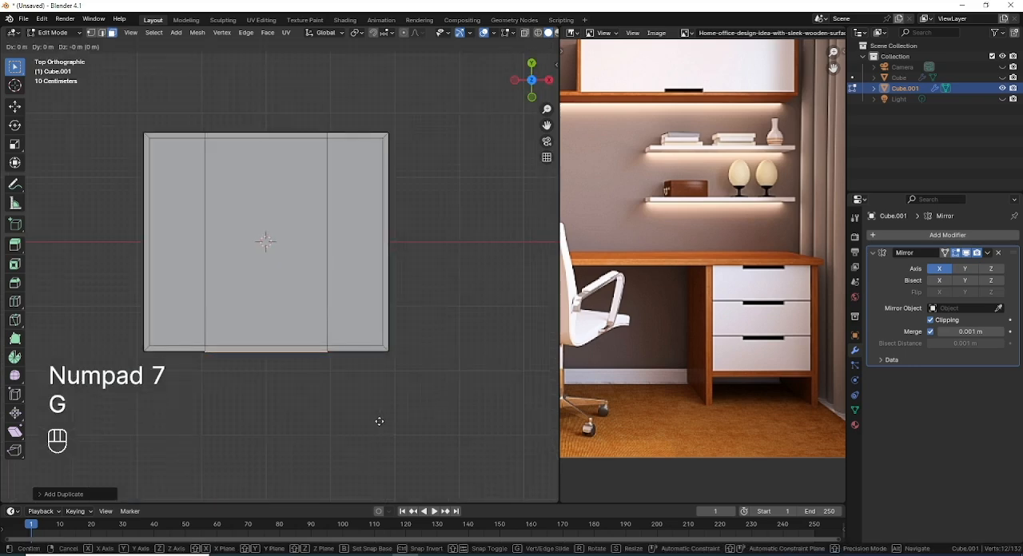
key("y")
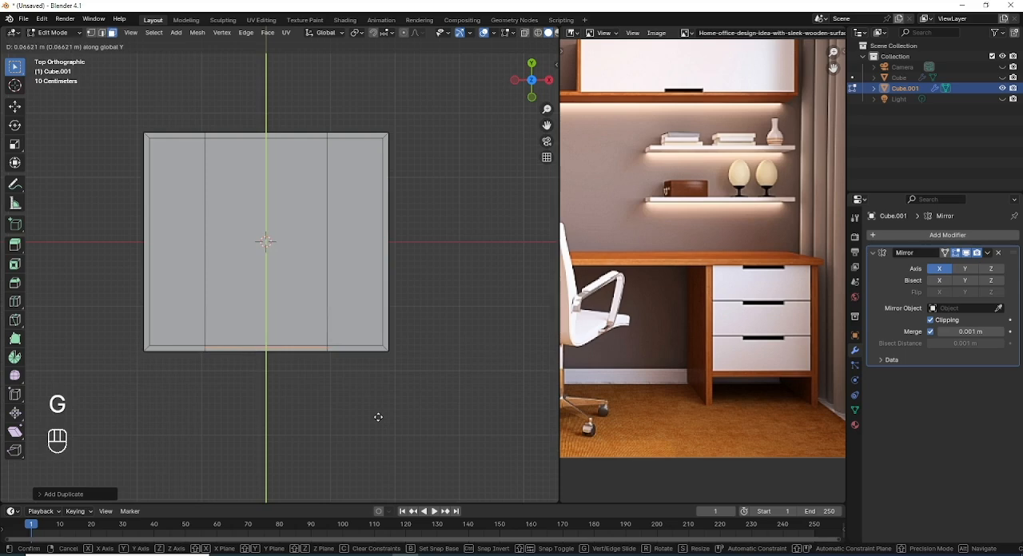
left_click(378, 417)
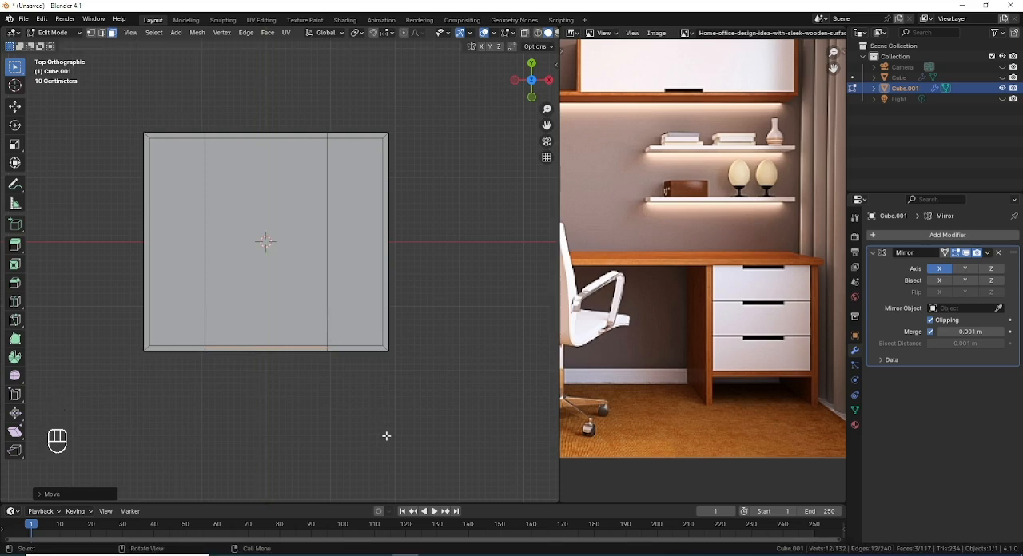
key("shift+z")
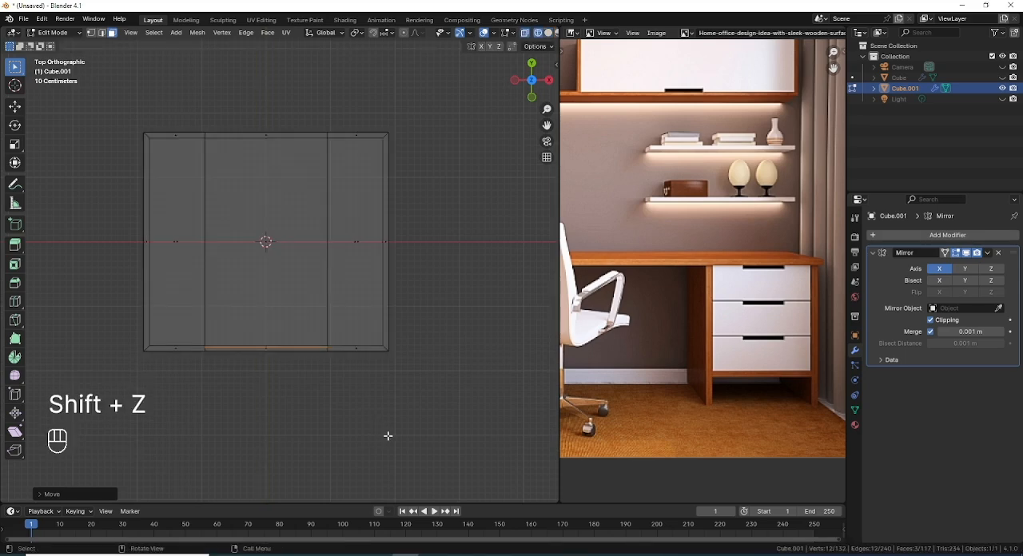
Step: Scale the three duplicated handle faces to about 0.97 and extrude them about 0.099 m along their normals
key("s")
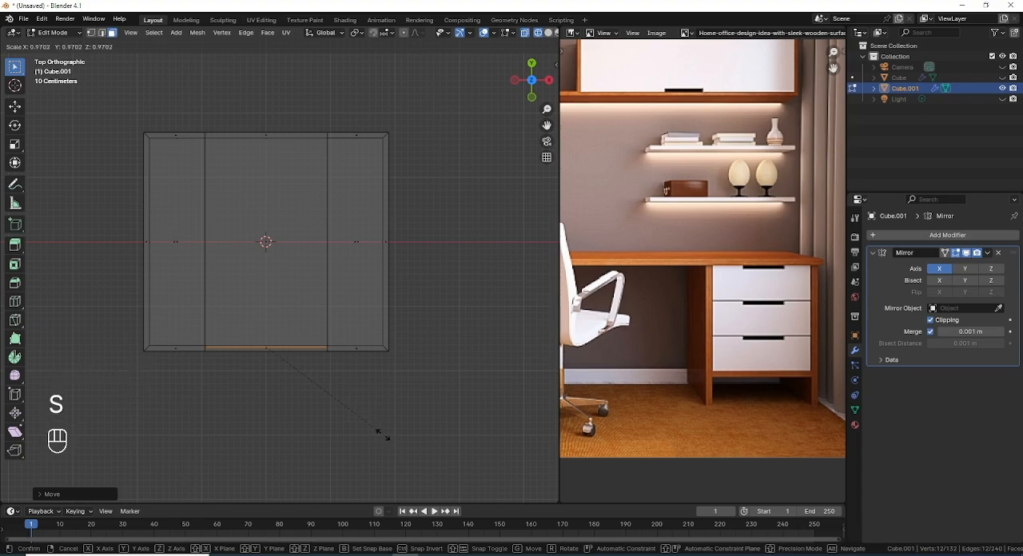
left_click(383, 431)
mouse_move(383, 422)
middle_mouse_down()
mouse_move(331, 333)
mouse_move(355, 362)
mouse_move(332, 374)
middle_mouse_up()
key("z")
left_click(358, 367)
key("shift+z")
key("e")
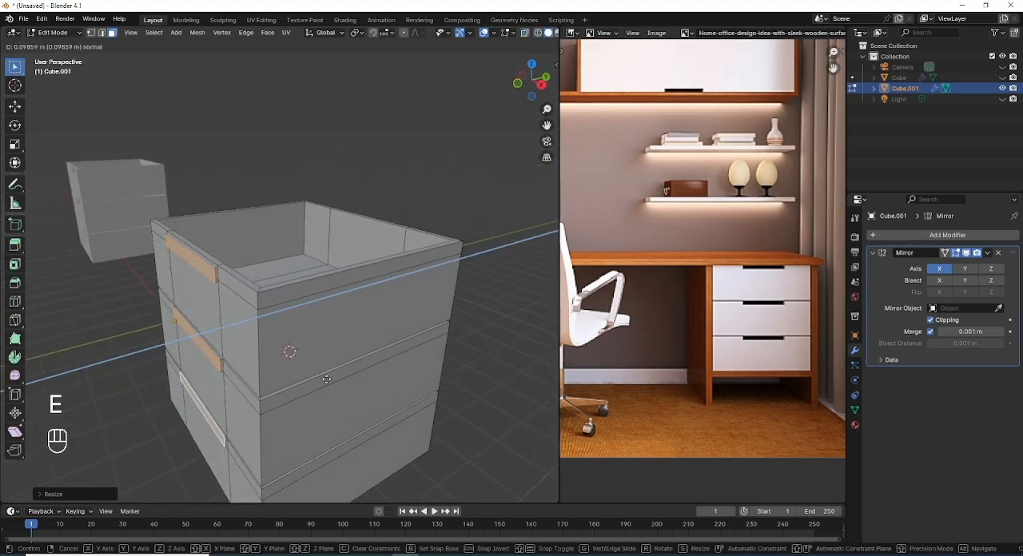
left_click(327, 379)
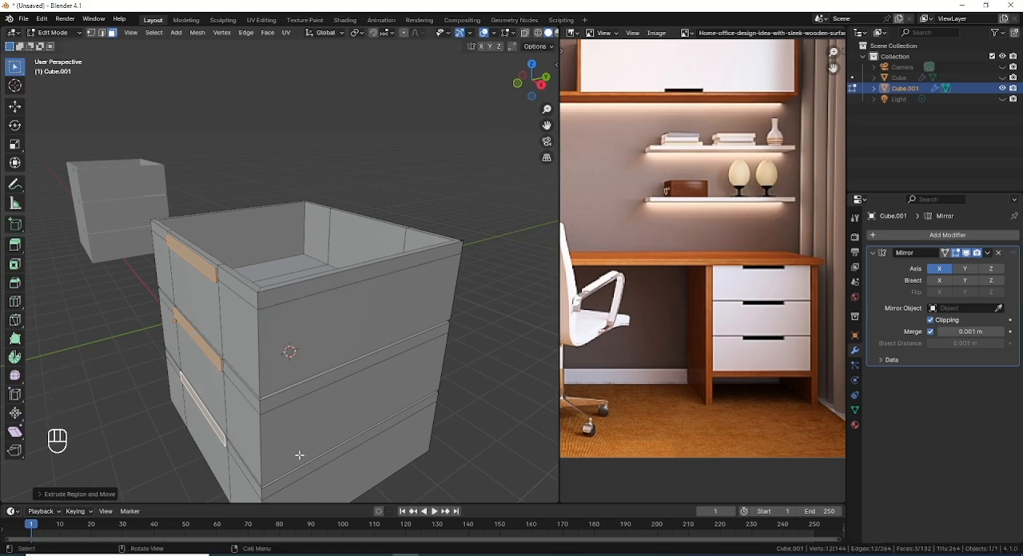
Step: Return the drawers to object mode and unhide all hidden objects in the scene
middle_click_drag(300, 336, 387, 314)
scroll(412, 308, "up", 2)
scroll(414, 309, "down", 4)
scroll(386, 314, "up", 1)
key("Tab")
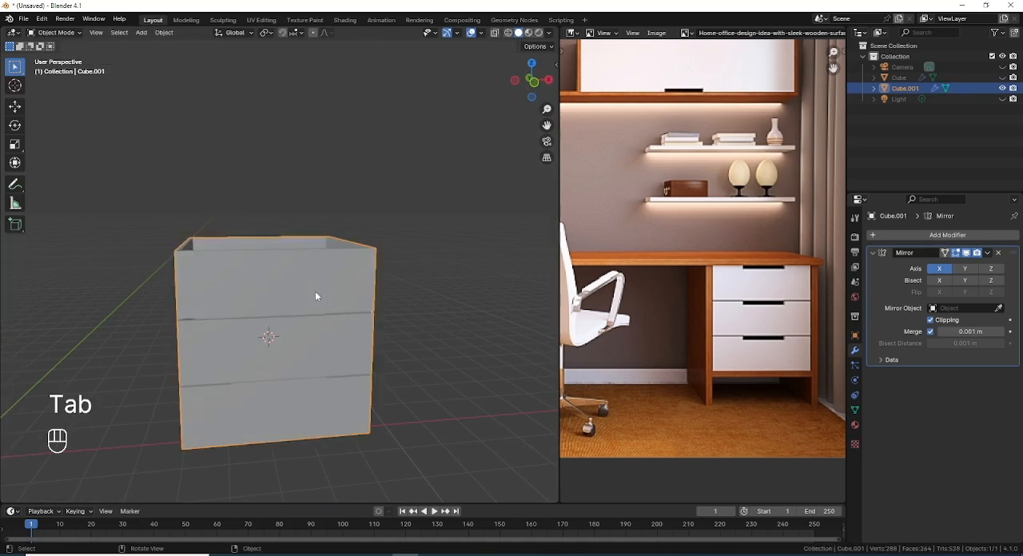
scroll(315, 291, "down", 3)
middle_click_drag(315, 291, 393, 289)
scroll(393, 289, "up", 2)
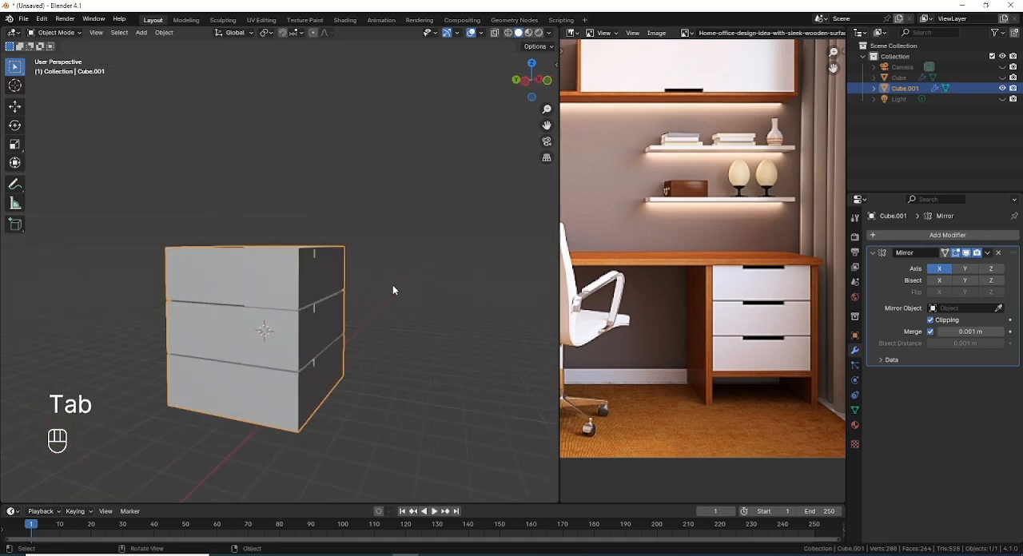
key("alt")
key("alt+h")
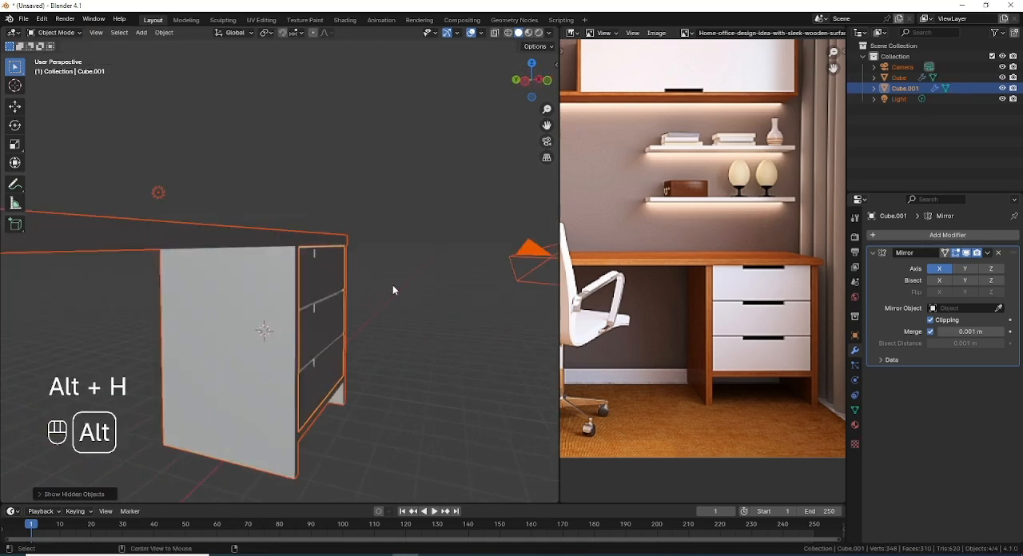
Step: Examine the whole desk from the front and compare it with the full reference image
middle_click_drag(429, 343, 350, 335)
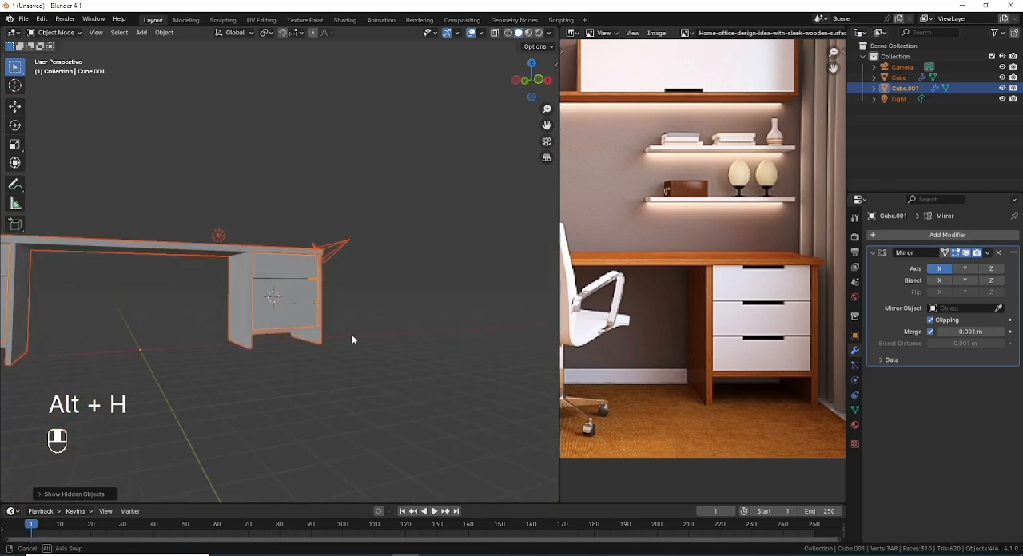
scroll(318, 321, "up", 1)
scroll(760, 253, "down", 2)
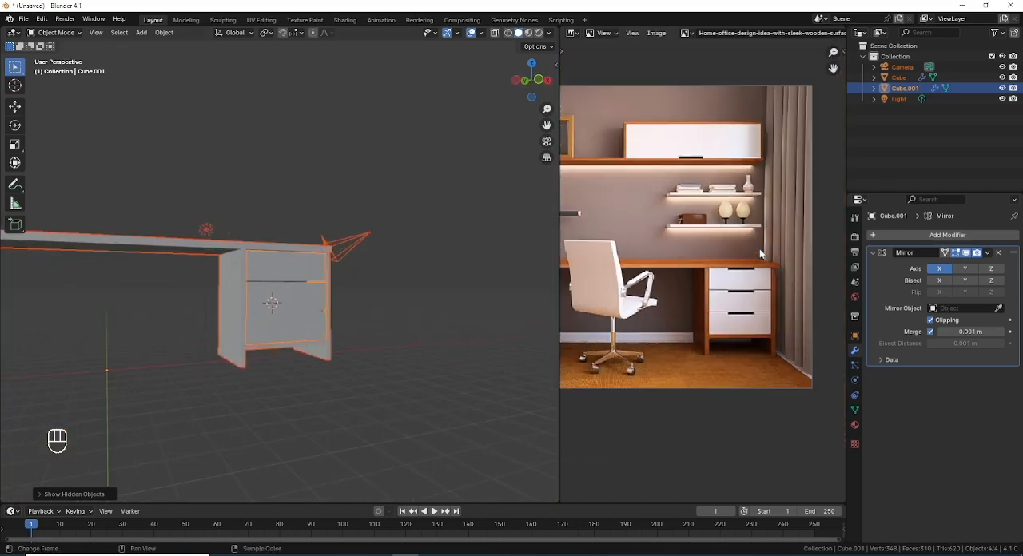
key("Home")
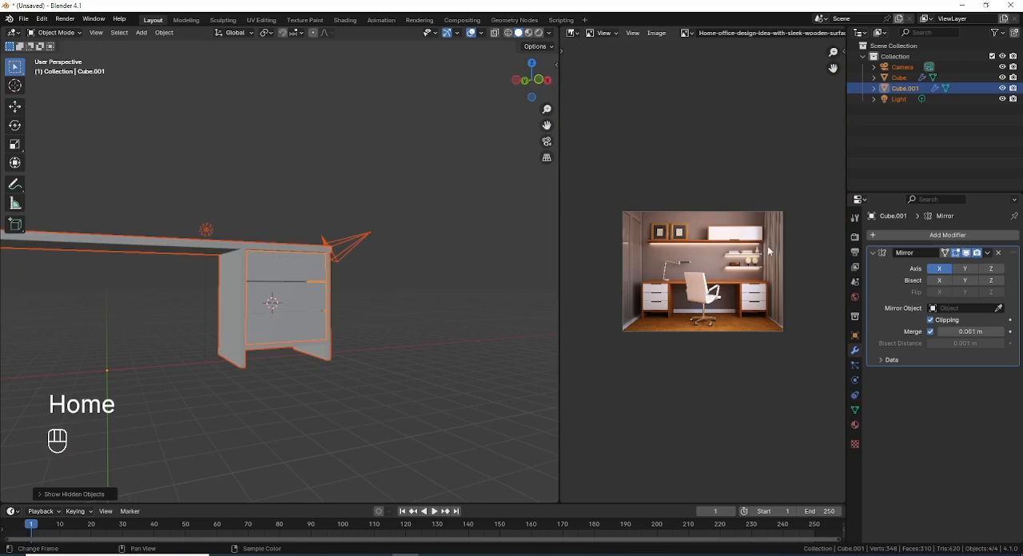
scroll(767, 248, "up", 2)
scroll(769, 252, "up", 1)
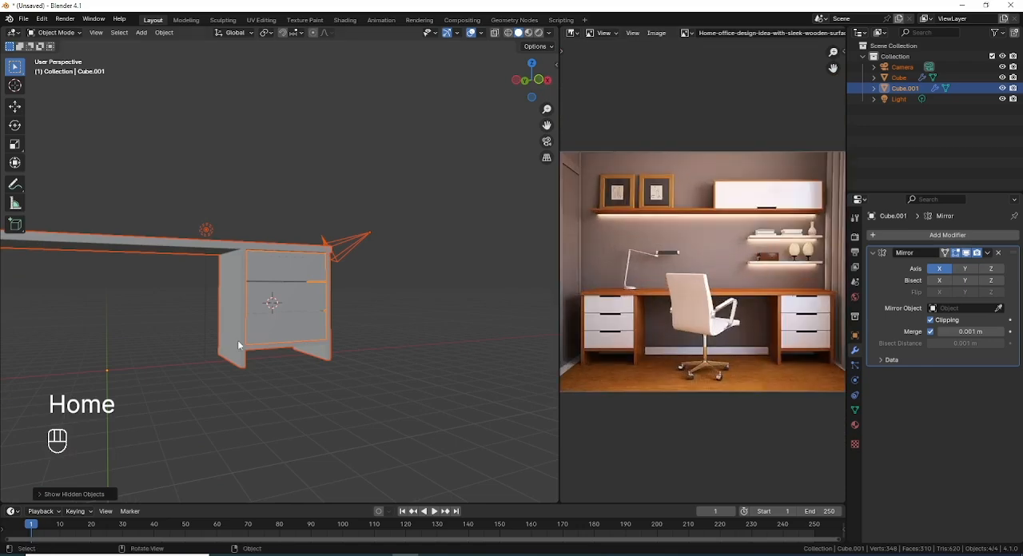
middle_click_drag(238, 339, 372, 290)
scroll(418, 276, "up", 1)
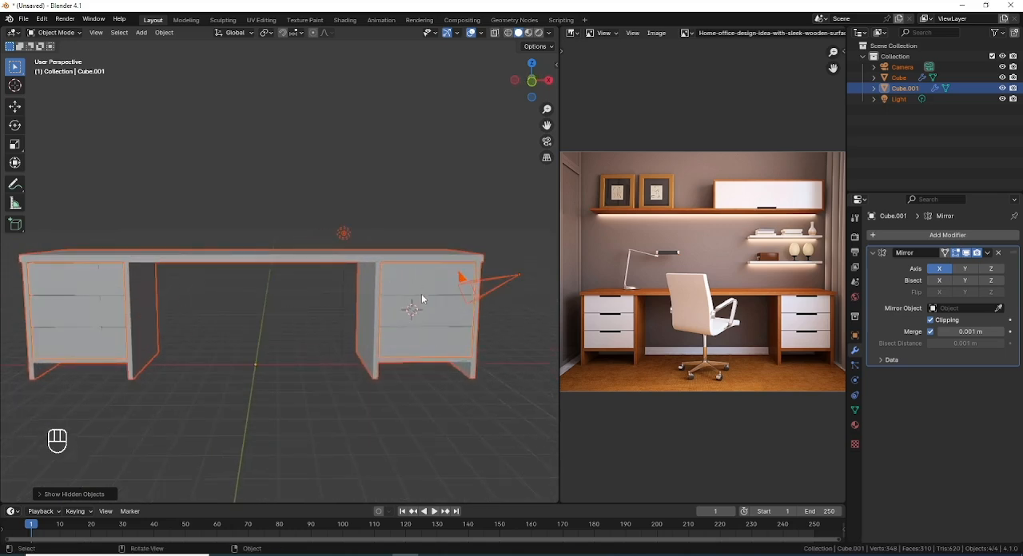
Step: Select the desk body and add a Bevel modifier after its collapsed Mirror modifier
left_click(356, 260)
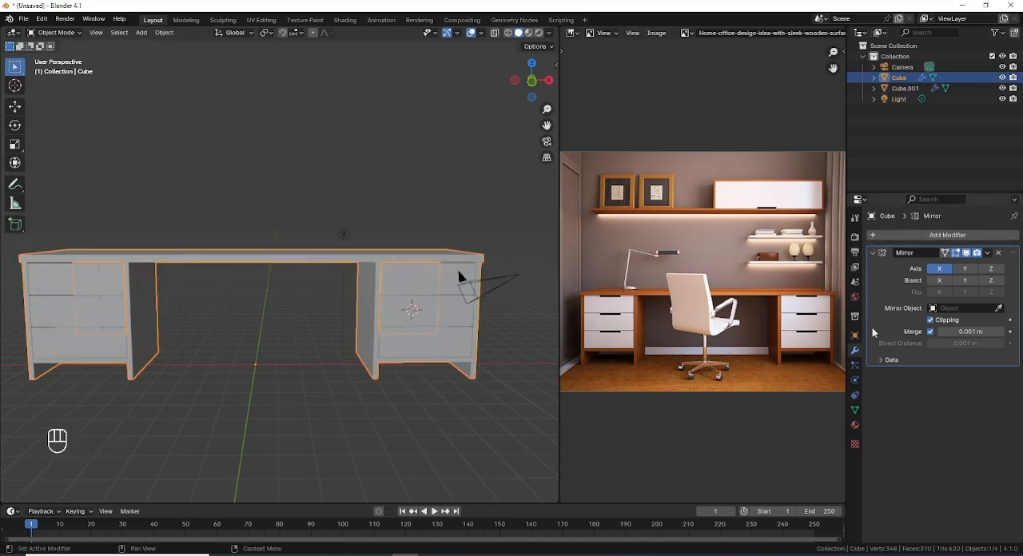
left_click(871, 255)
left_click(880, 235)
mouse_move(883, 239)
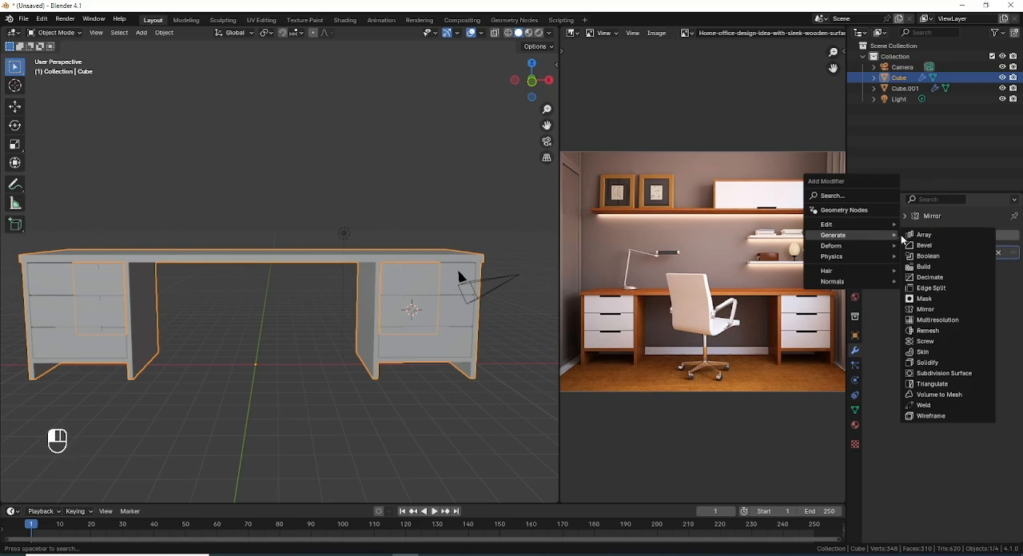
left_click(944, 244)
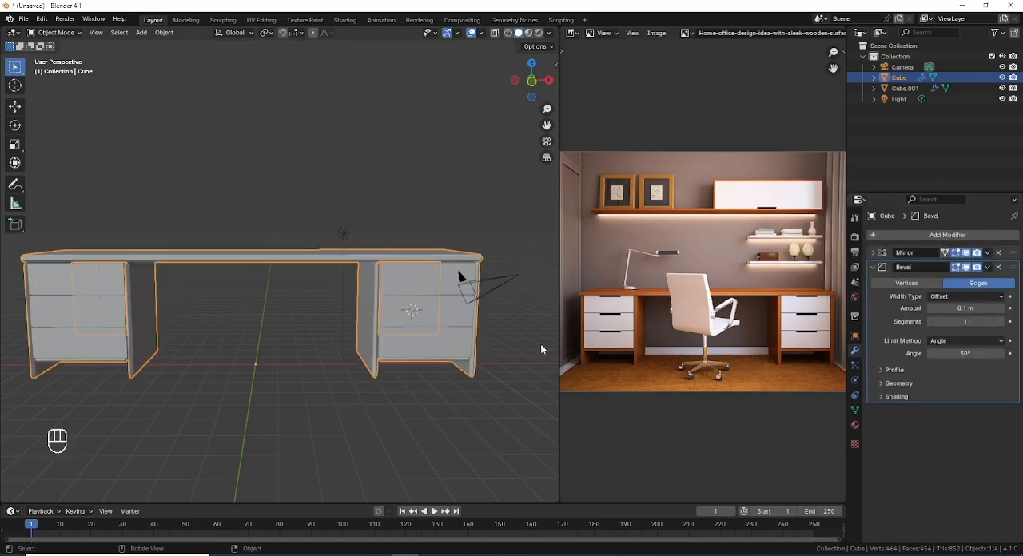
Step: Set the desk body's bevel to 3 segments with an amount of 0.015 m
middle_click_drag(541, 350, 432, 261)
scroll(454, 331, "up", 5)
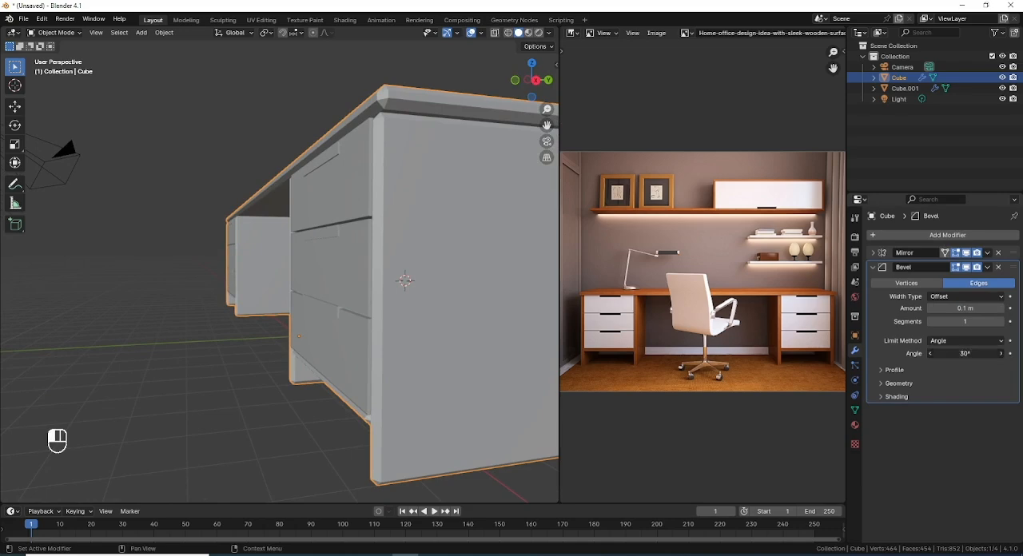
left_click_drag(966, 356, 884, 330)
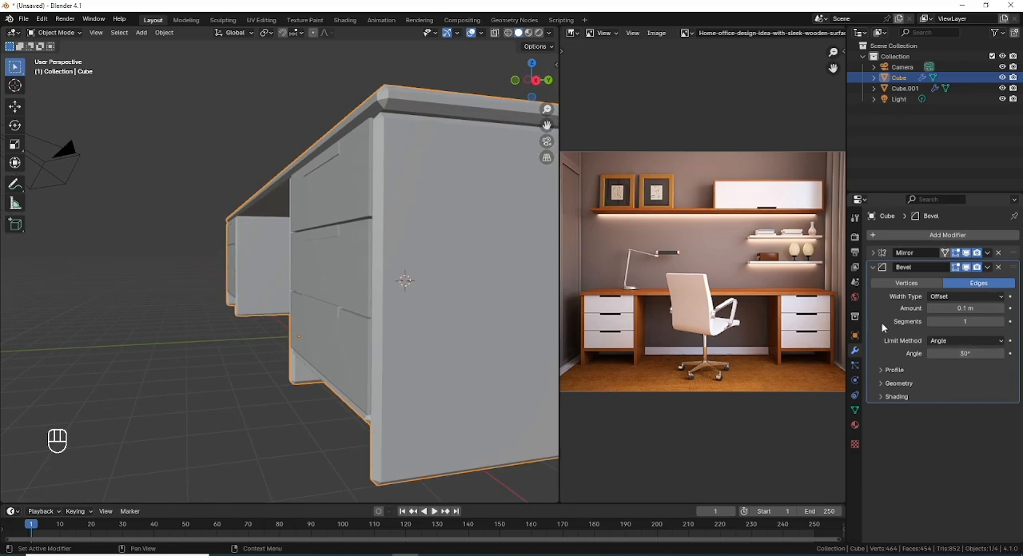
left_click(1000, 321)
left_click(1001, 322)
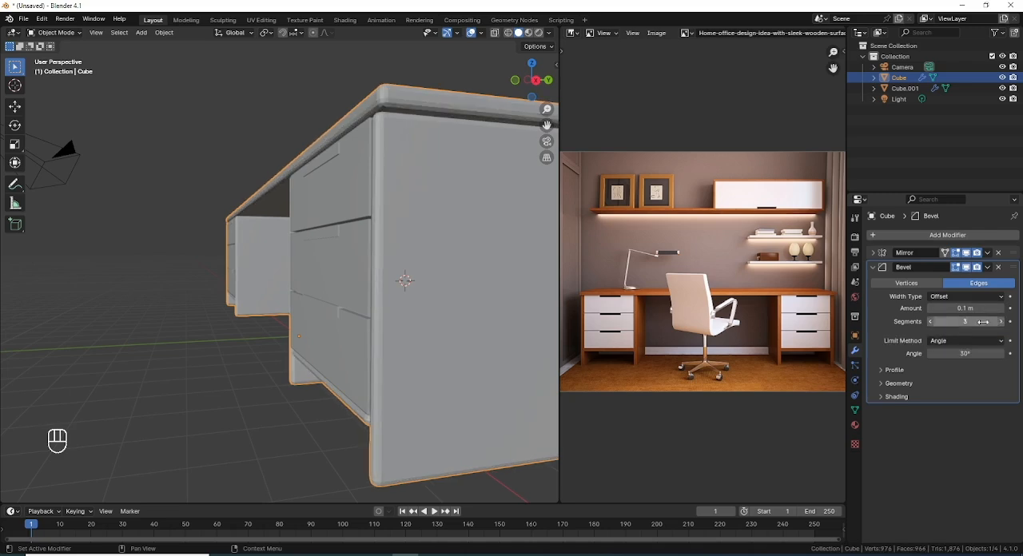
left_click_drag(964, 309, 899, 309)
Step: Inspect the bevelled desk edges up close and set the bevel amount to 0.026 m
middle_click_drag(488, 238, 394, 340)
middle_click_drag(393, 287, 354, 261)
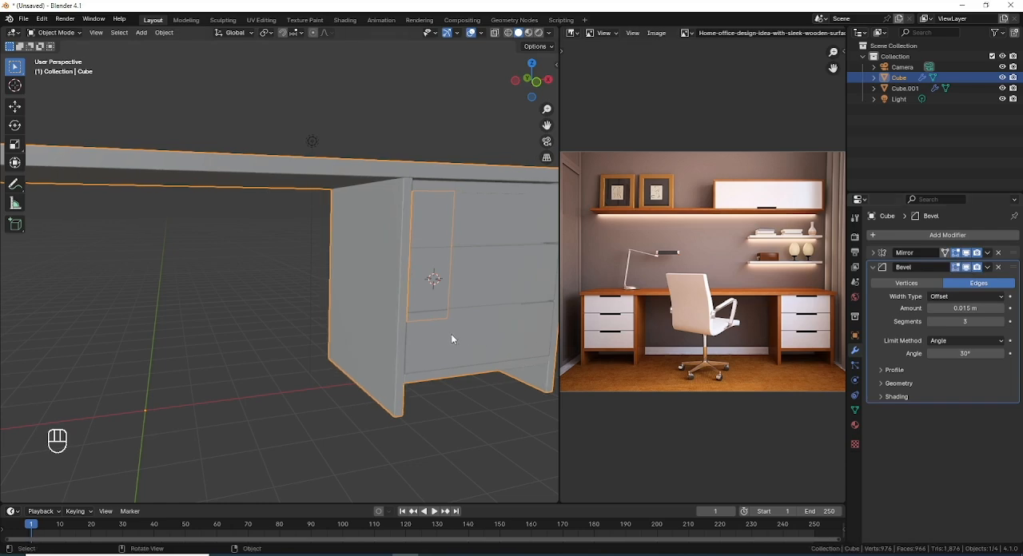
scroll(482, 248, "up", 2)
middle_click_drag(468, 257, 391, 307, "shift")
scroll(400, 246, "up", 2)
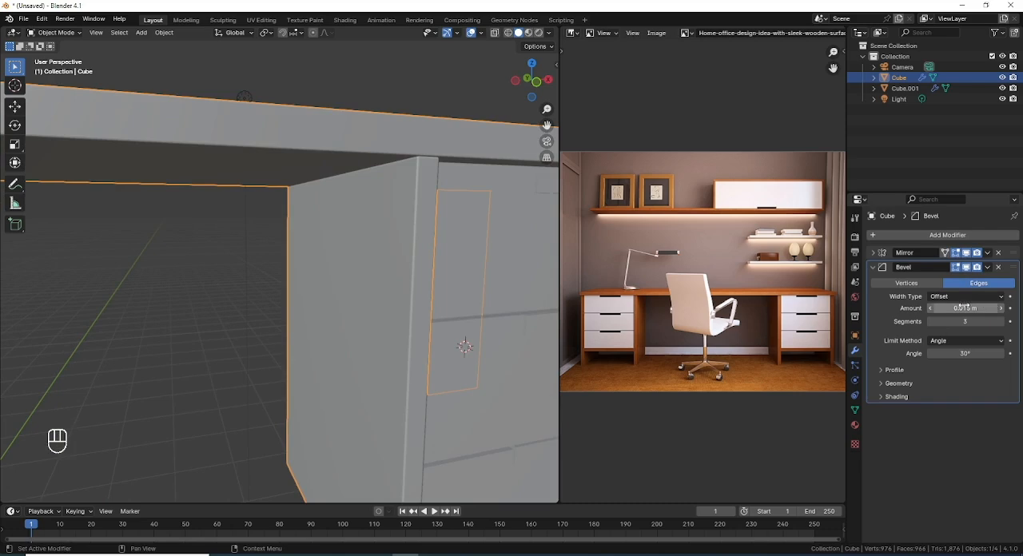
left_click_drag(965, 308, 1006, 308)
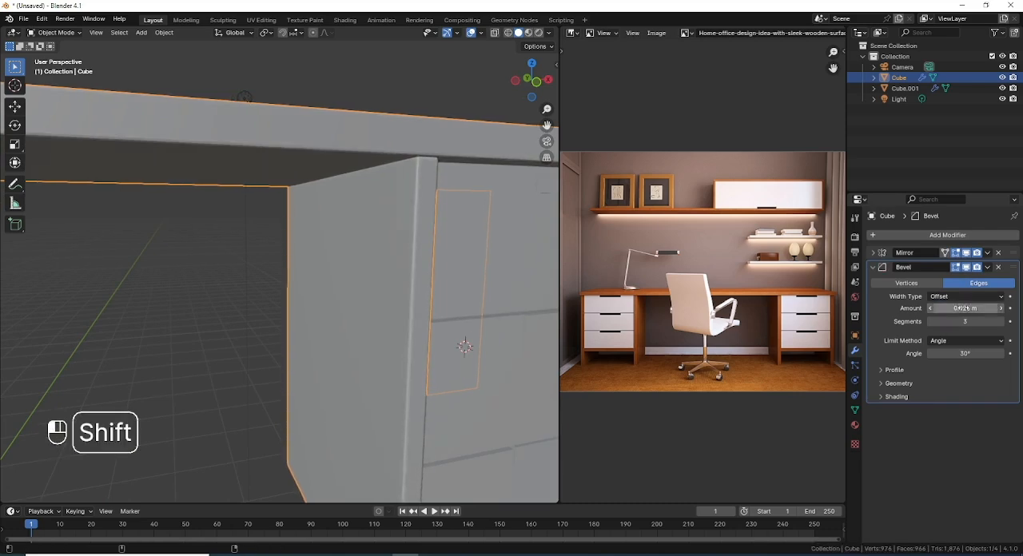
Step: Apply Shade Smooth to the bevelled desk body
scroll(465, 298, "down", 4)
middle_click_drag(466, 297, 435, 292)
right_click(446, 164)
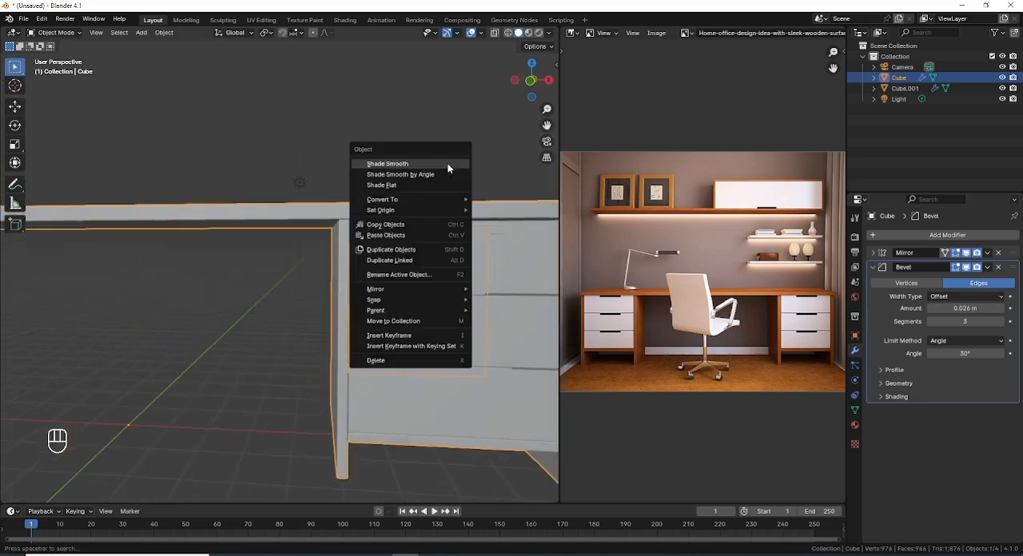
left_click(448, 164)
scroll(387, 296, "down", 4)
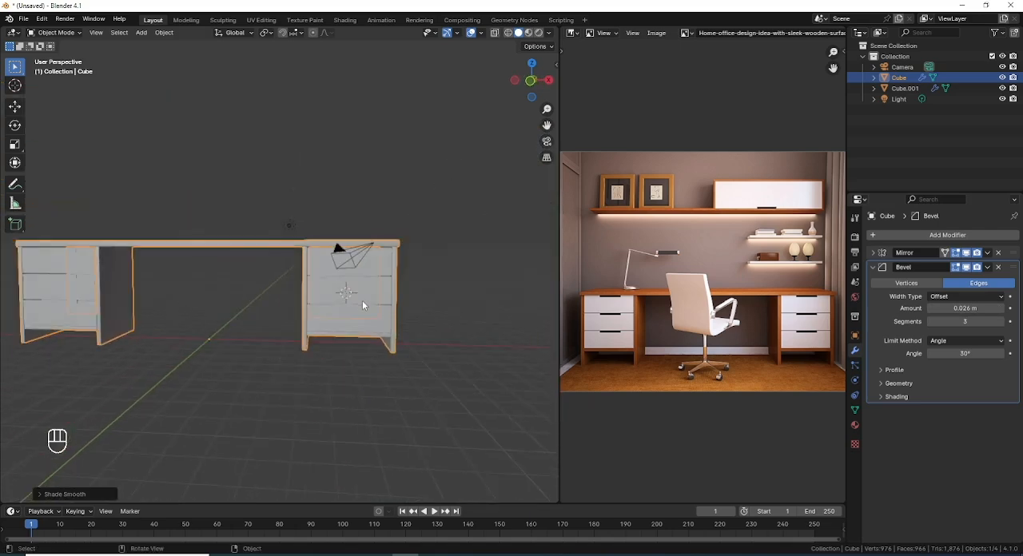
Step: Select the drawers object and add a Bevel modifier after its collapsed Mirror modifier
scroll(360, 298, "up", 3)
left_click(366, 257)
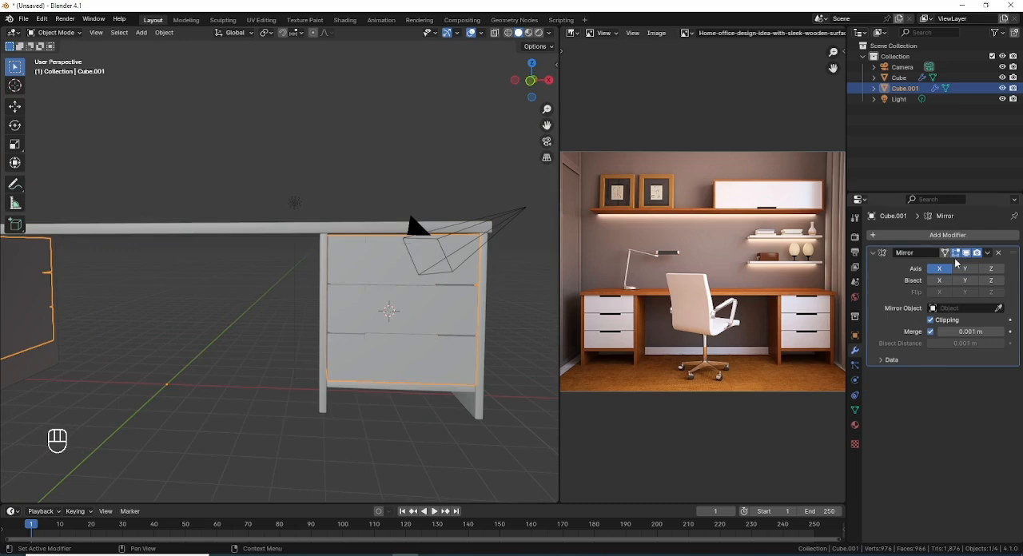
left_click(873, 254)
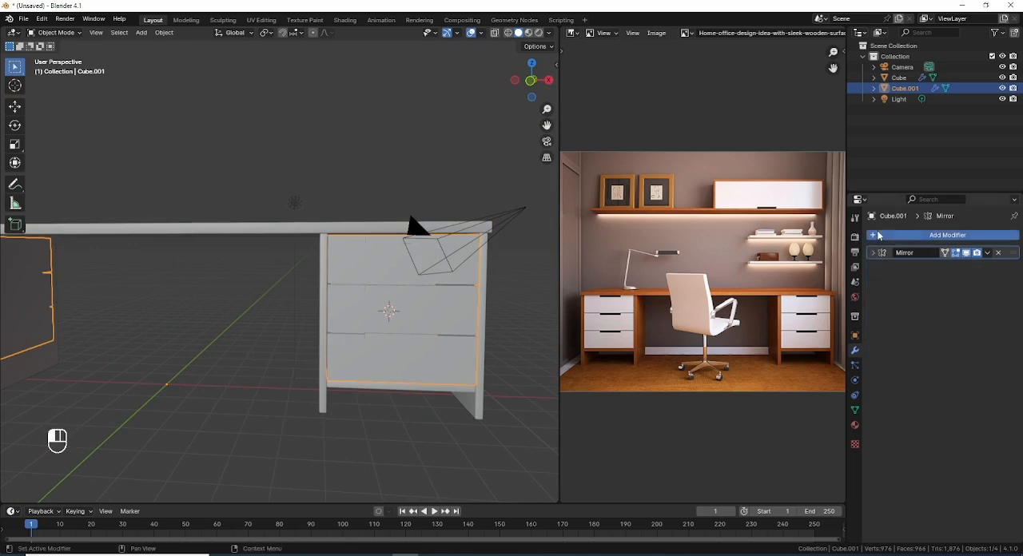
left_click(878, 235)
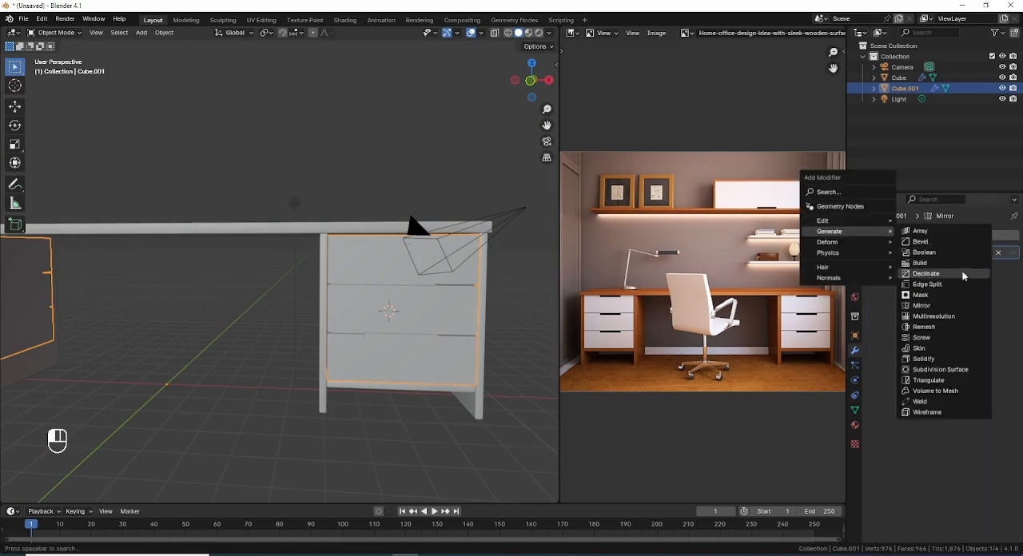
left_click(921, 242)
Step: Isolate the drawers by hiding all unselected objects
scroll(279, 348, "up", 3)
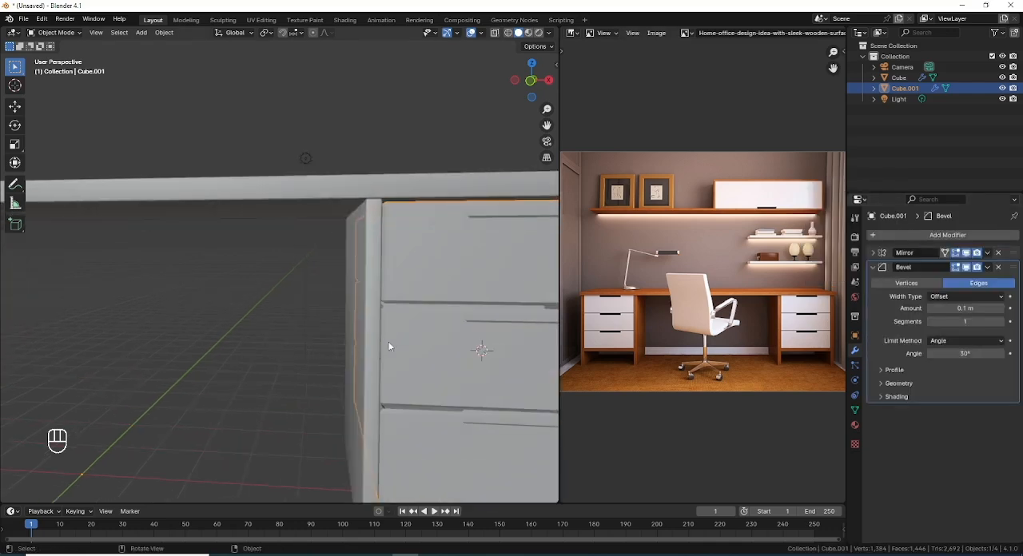
mouse_move(388, 341)
middle_mouse_down()
mouse_move(372, 314)
mouse_move(375, 329)
mouse_move(402, 341)
middle_mouse_up()
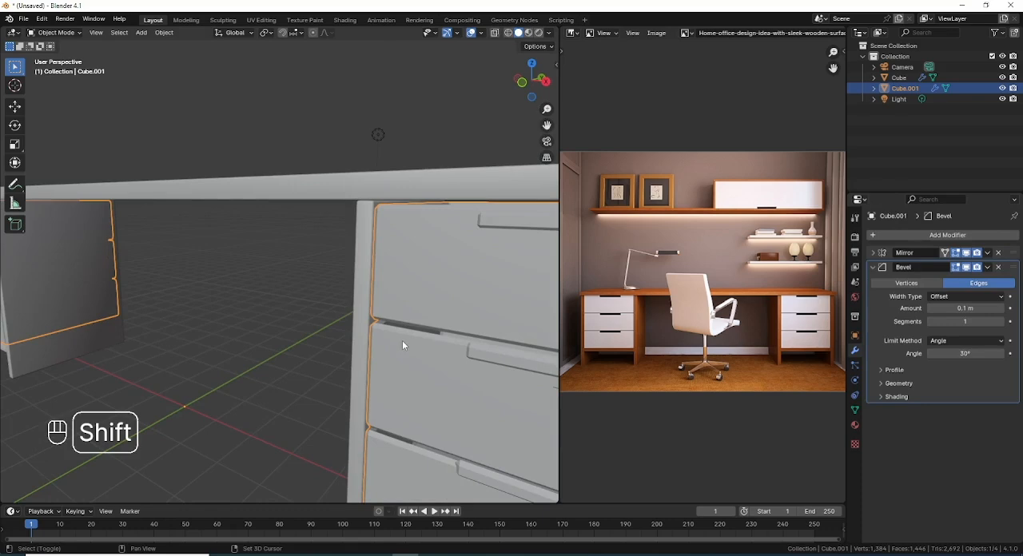
key("shift+h")
middle_click_drag(456, 294, 377, 304)
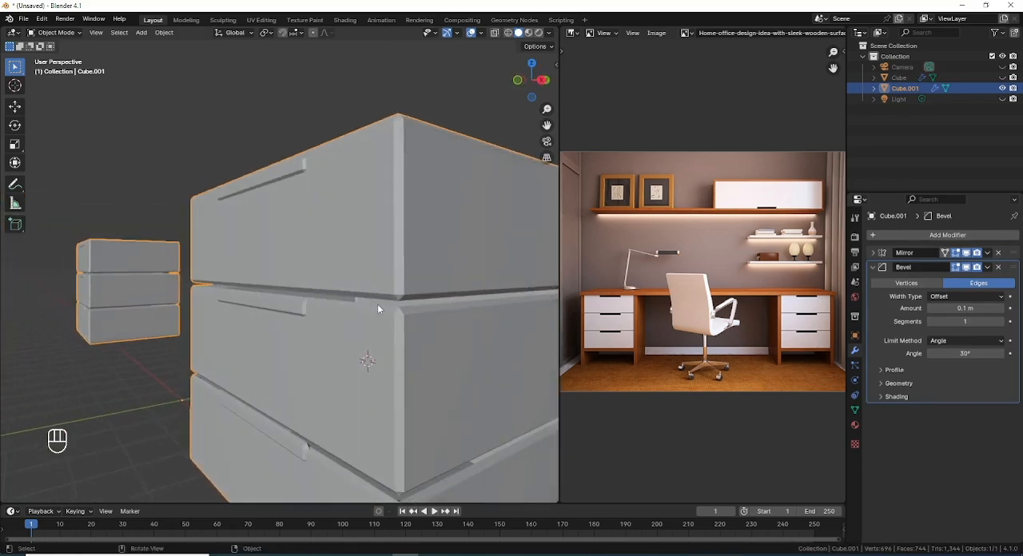
Step: Set the drawers' bevel to 3 segments with an amount of 0.019 m
left_click(1000, 321)
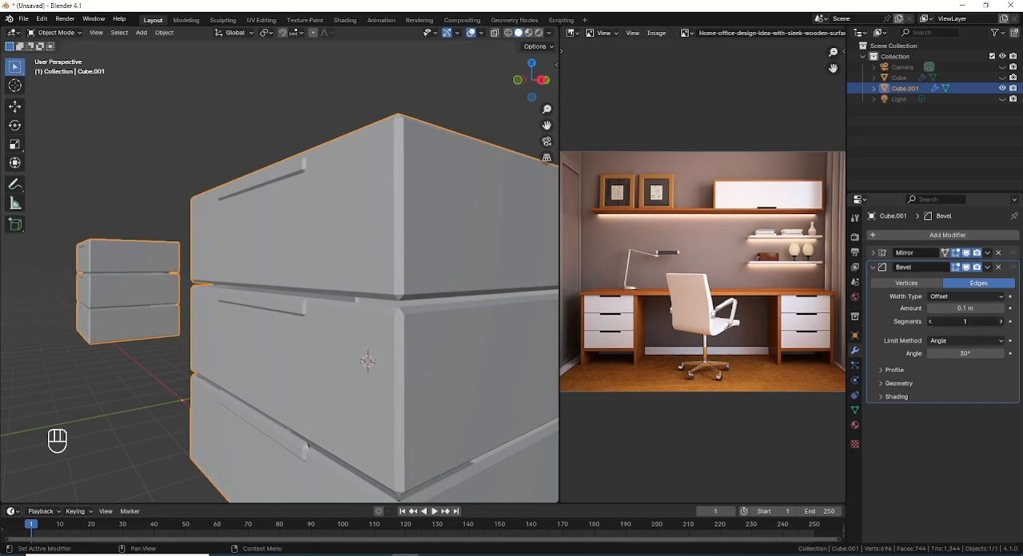
left_click(1000, 321)
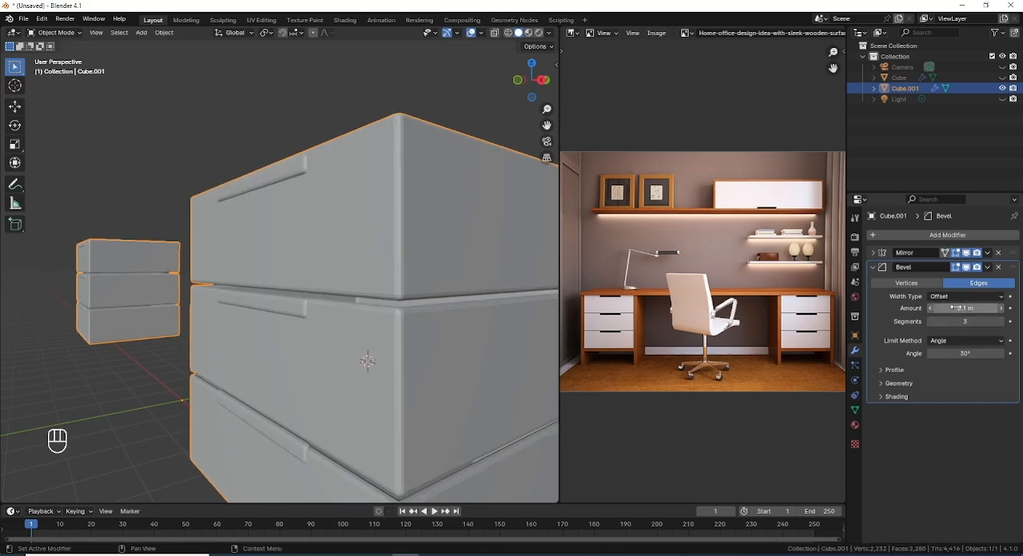
key("shift")
left_click_drag(966, 308, 942, 308, "shift")
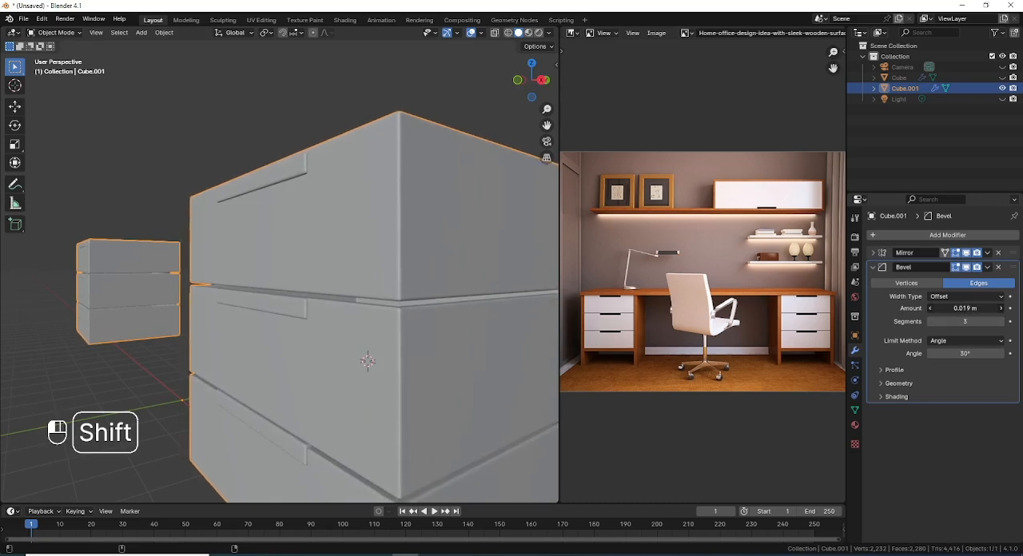
Step: Apply Shade Smooth to the bevelled drawers
right_click(203, 239)
left_click(200, 240)
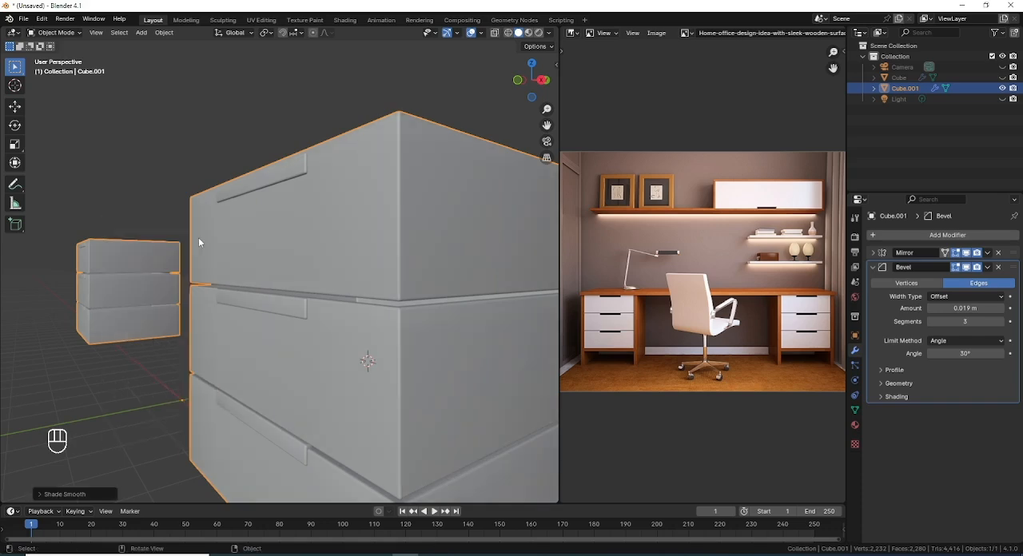
scroll(231, 238, "down", 5)
middle_click_drag(249, 312, 353, 331)
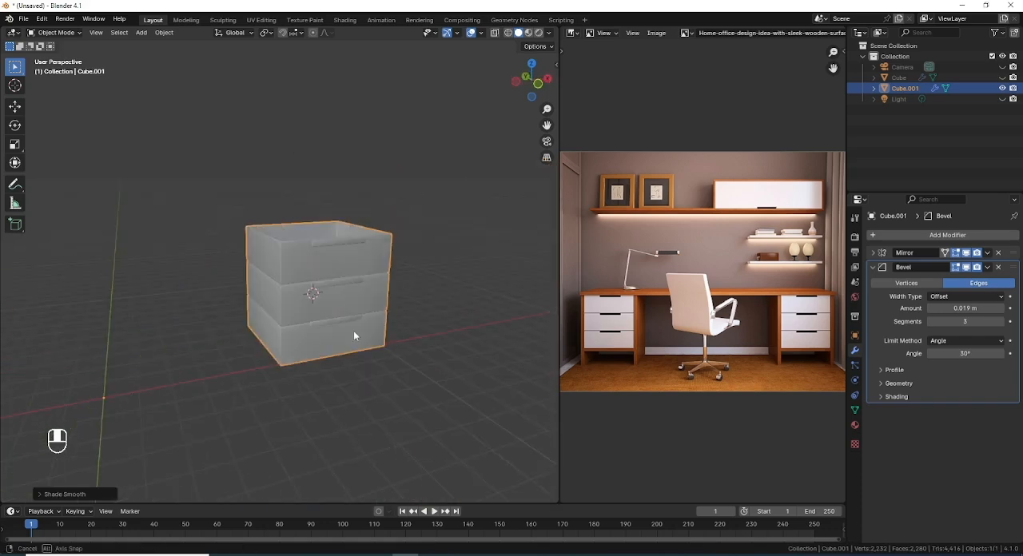
Step: Inspect the drawer edges up close and raise the drawers' bevel segments to 4
scroll(372, 288, "up", 2)
scroll(371, 286, "up", 5)
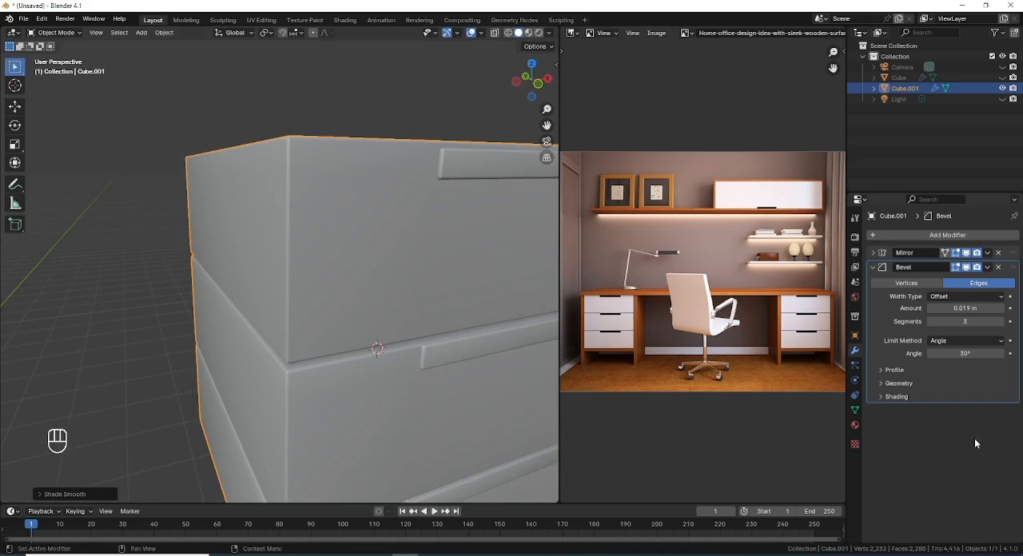
left_click(1001, 322)
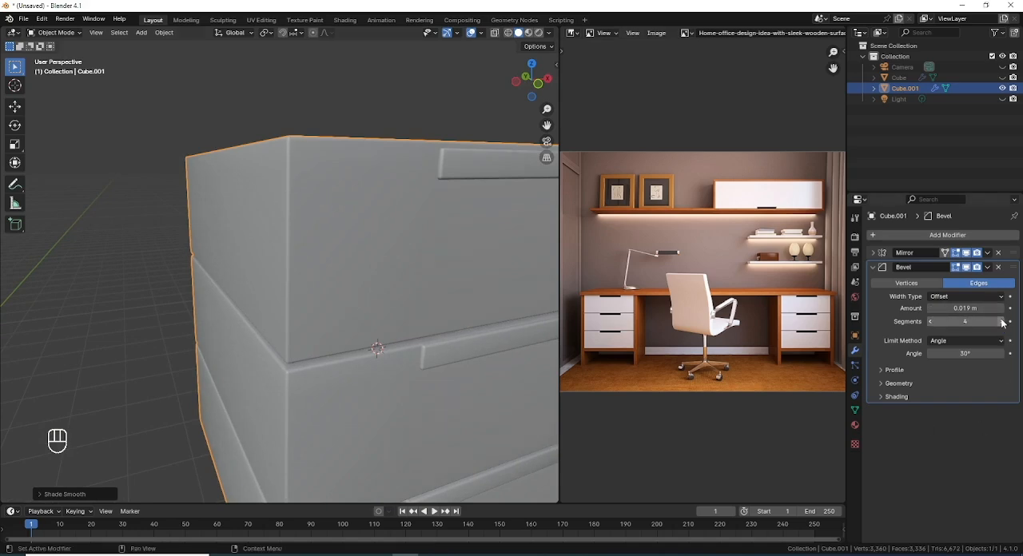
Step: Set the drawers' bevel to 3 segments and lower its amount to 0.016 m
left_click(928, 322)
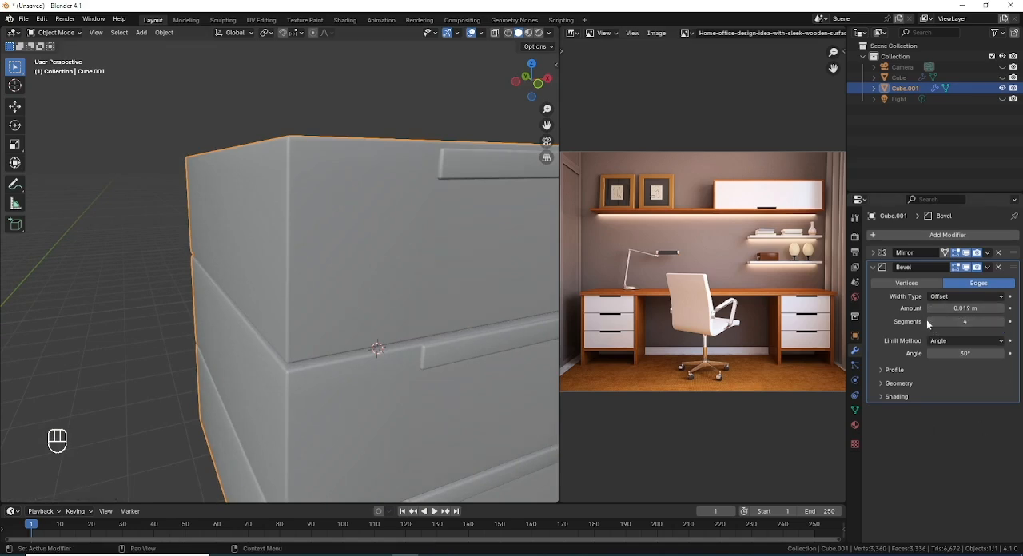
left_click(930, 323)
scroll(381, 306, "down", 2)
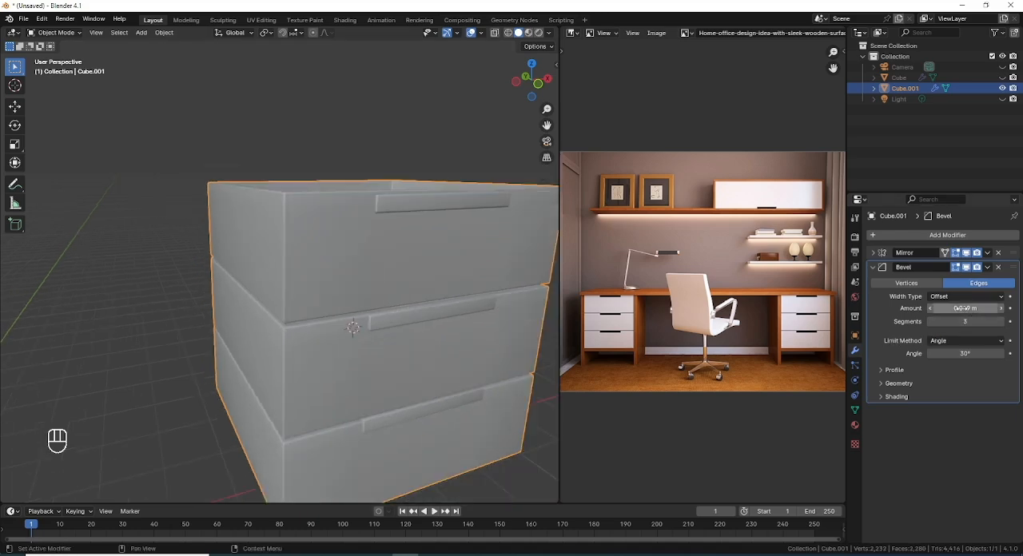
left_click_drag(963, 308, 959, 309)
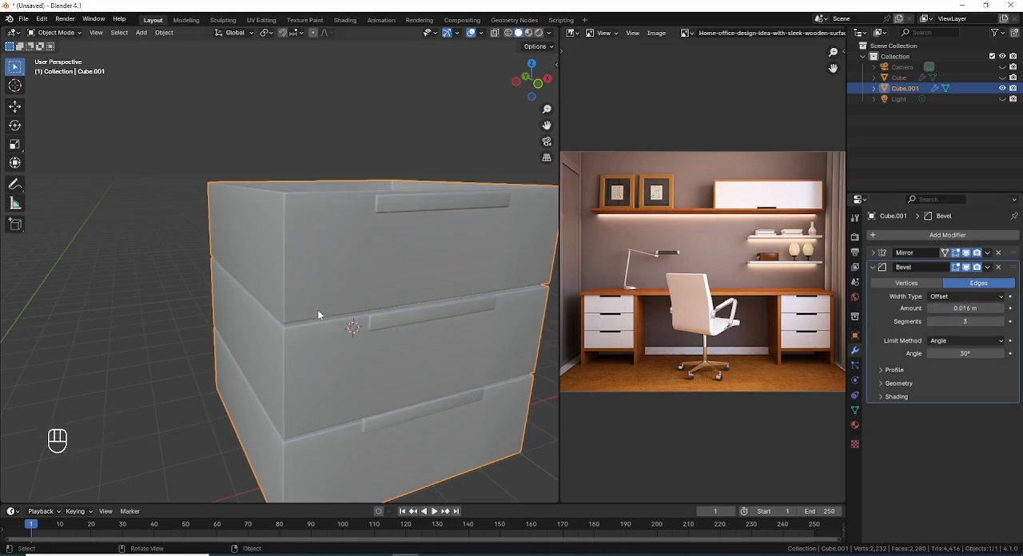
middle_click_drag(317, 309, 349, 308)
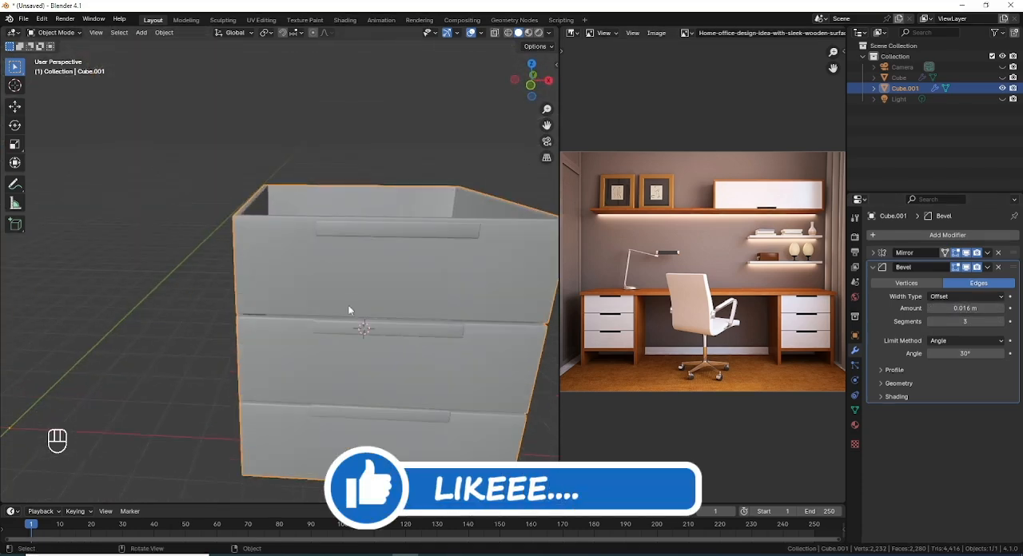
Step: Unhide all hidden objects and look over the complete desk
key("alt+h")
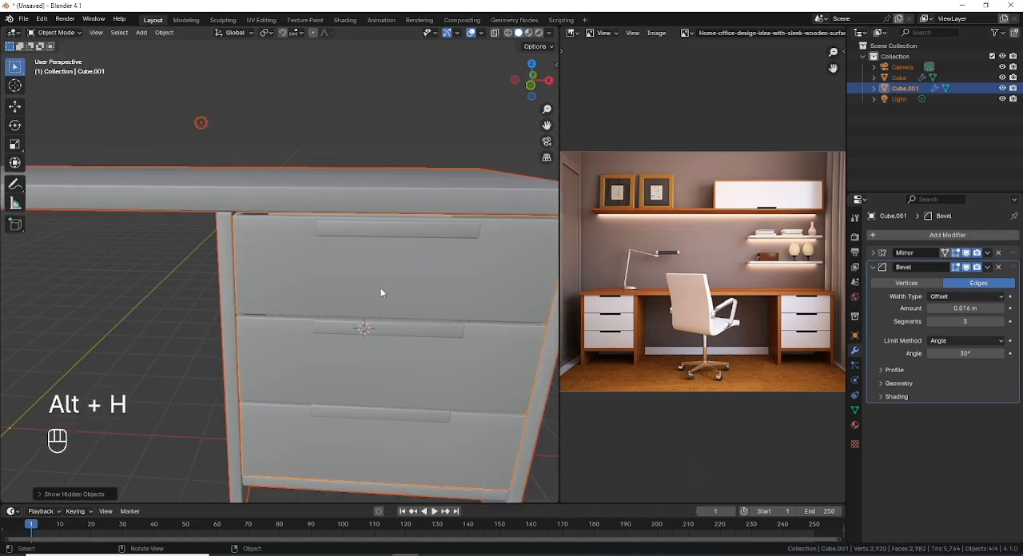
scroll(379, 302, "down", 3)
scroll(379, 306, "down", 3)
middle_click_drag(373, 306, 344, 268, "shift")
scroll(362, 277, "up", 1)
middle_click_drag(362, 278, 325, 270)
scroll(348, 248, "down", 2)
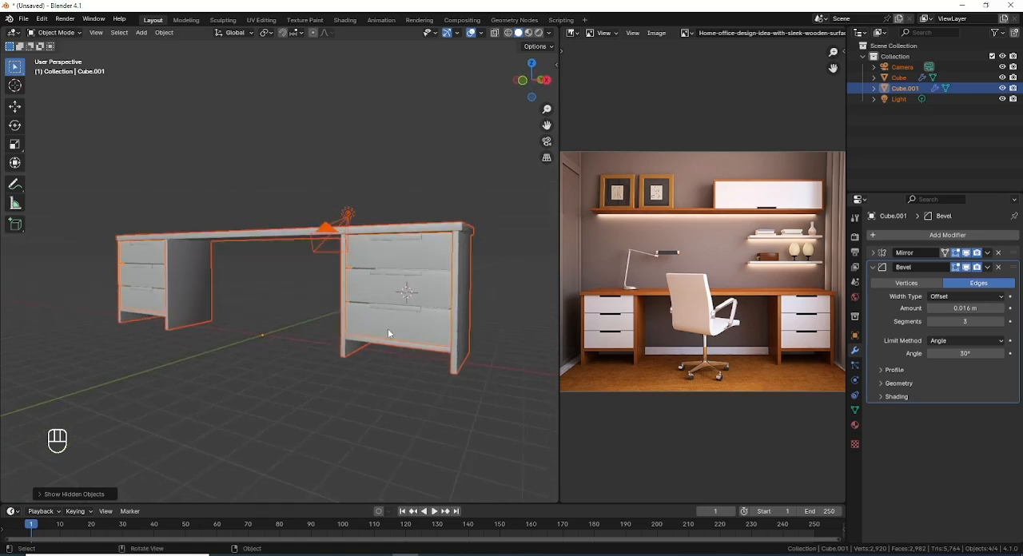
Step: Save the project as OFFICE in the E:\SKETCHES\Blender Projs folder
key("ctrl+s")
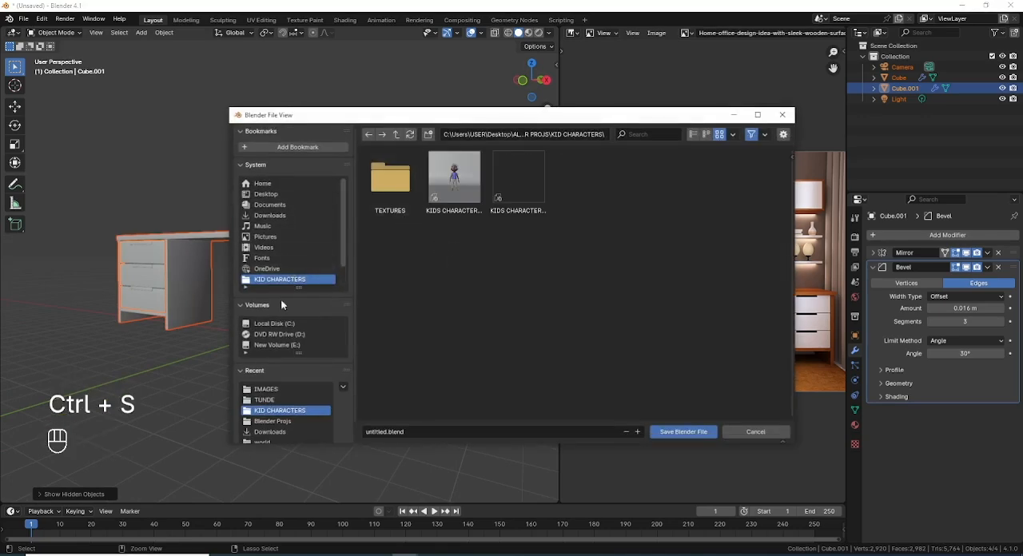
left_click(285, 345)
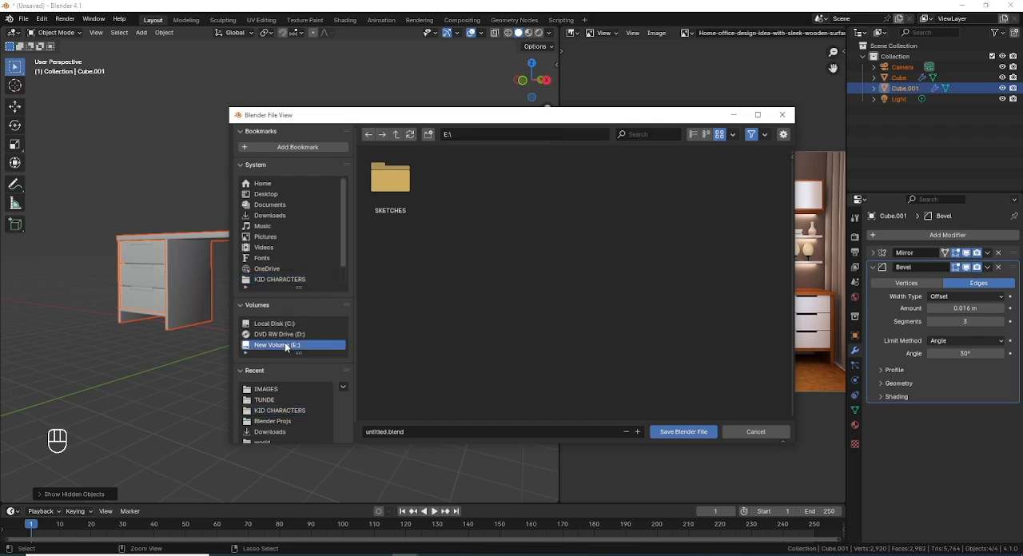
double_click(409, 180)
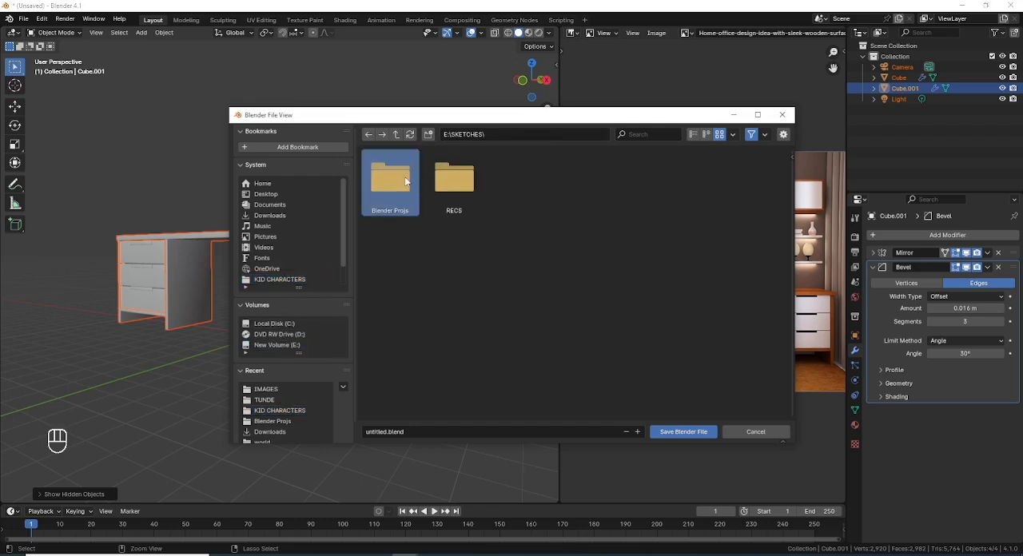
double_click(410, 180)
left_click(391, 432)
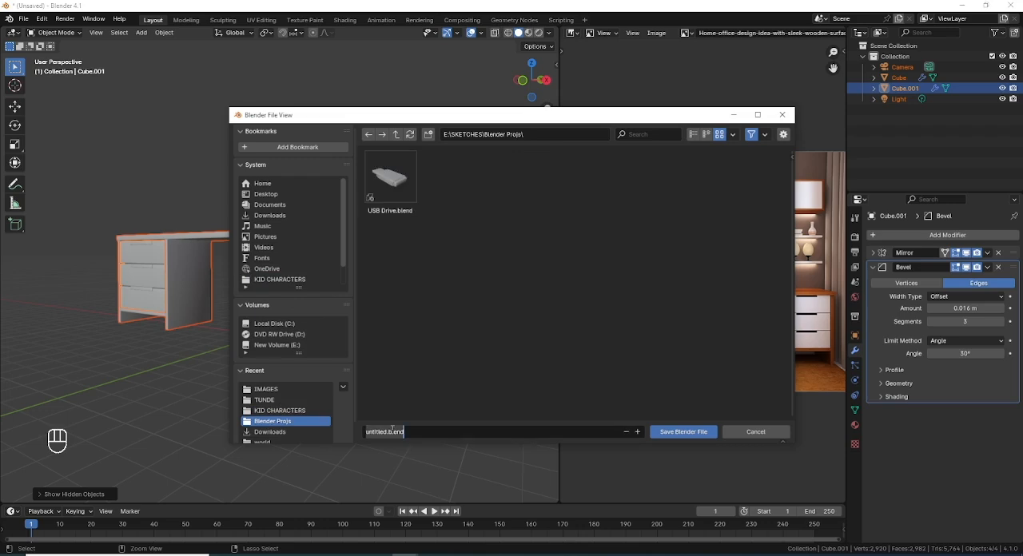
type("o")
type("FFICE")
key("Return")
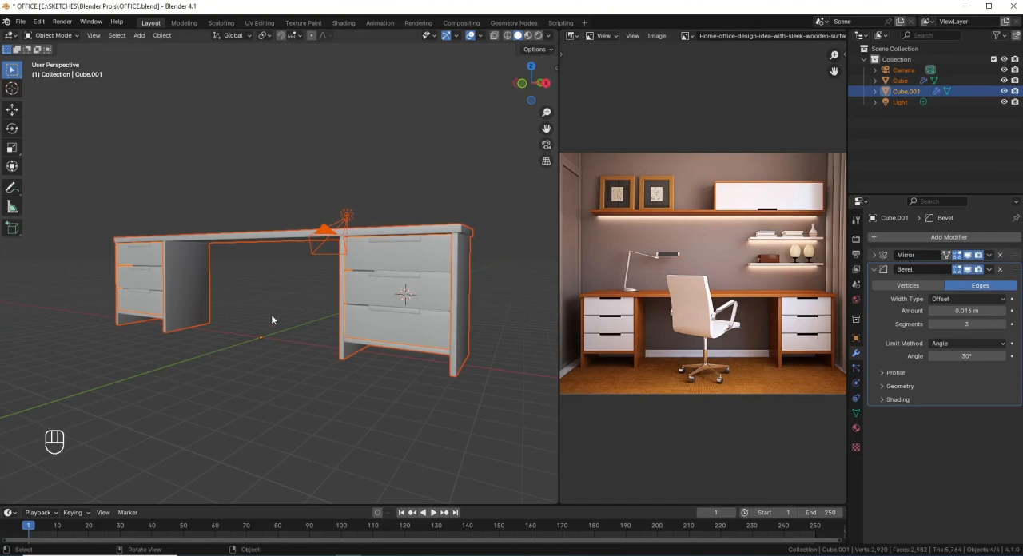
Step: Hide every object in the scene, including the desk, drawers, camera and light
mouse_move(271, 320)
middle_mouse_down()
mouse_move(273, 308)
mouse_move(317, 313)
mouse_move(325, 335)
mouse_move(272, 322)
mouse_move(281, 310)
middle_mouse_up()
scroll(290, 308, "down", 4)
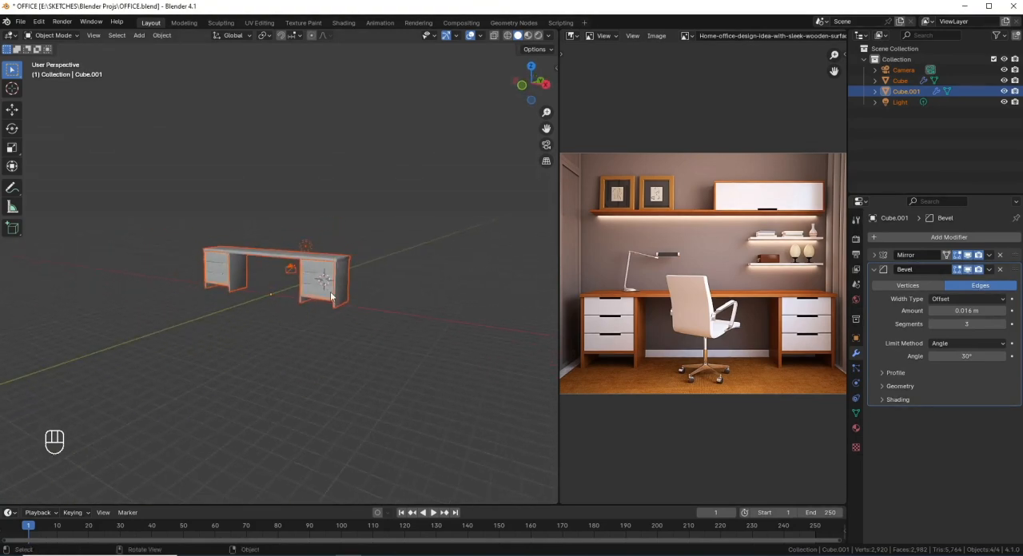
left_click(392, 259)
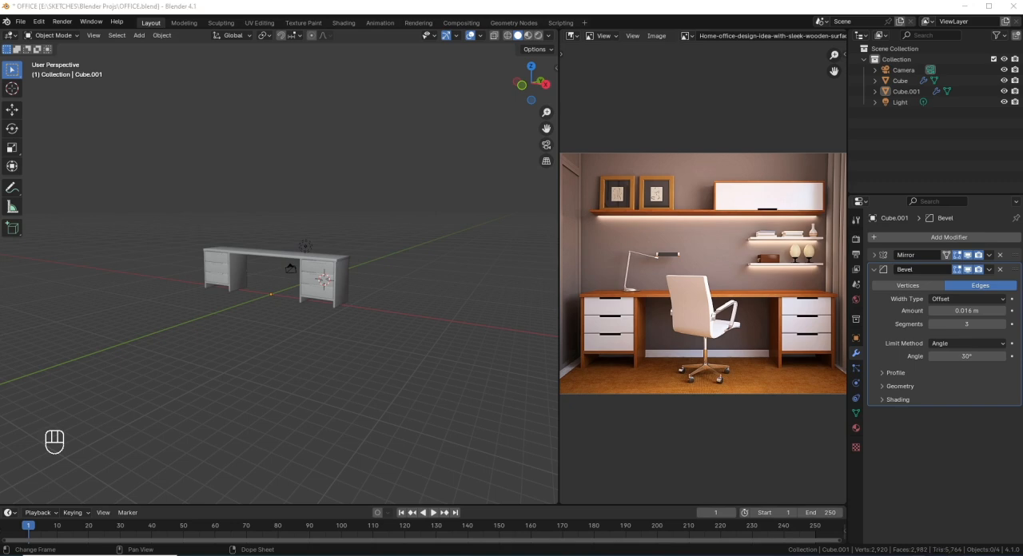
scroll(370, 313, "up", 4)
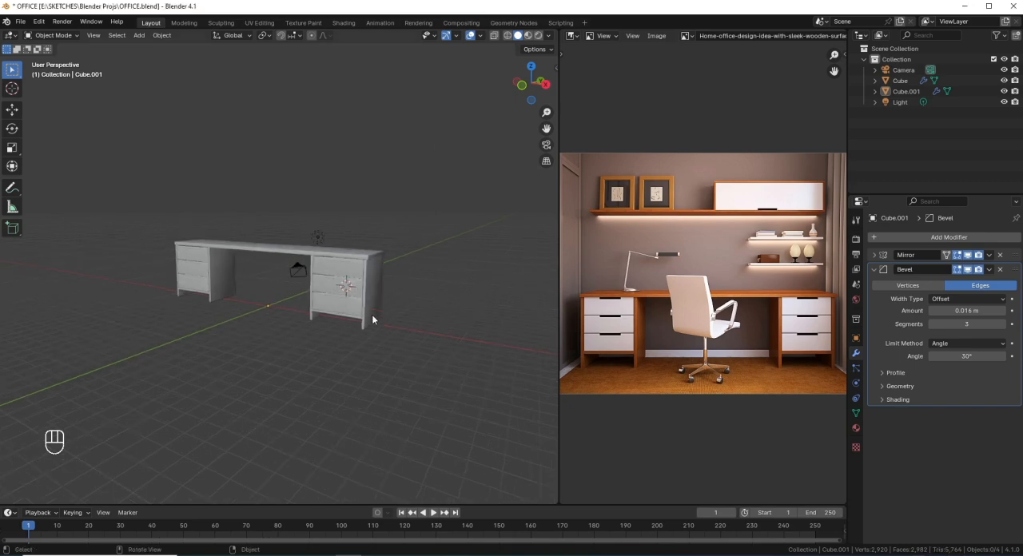
mouse_move(372, 319)
middle_mouse_down("shift")
mouse_move(376, 294)
mouse_move(378, 304)
middle_mouse_up("shift")
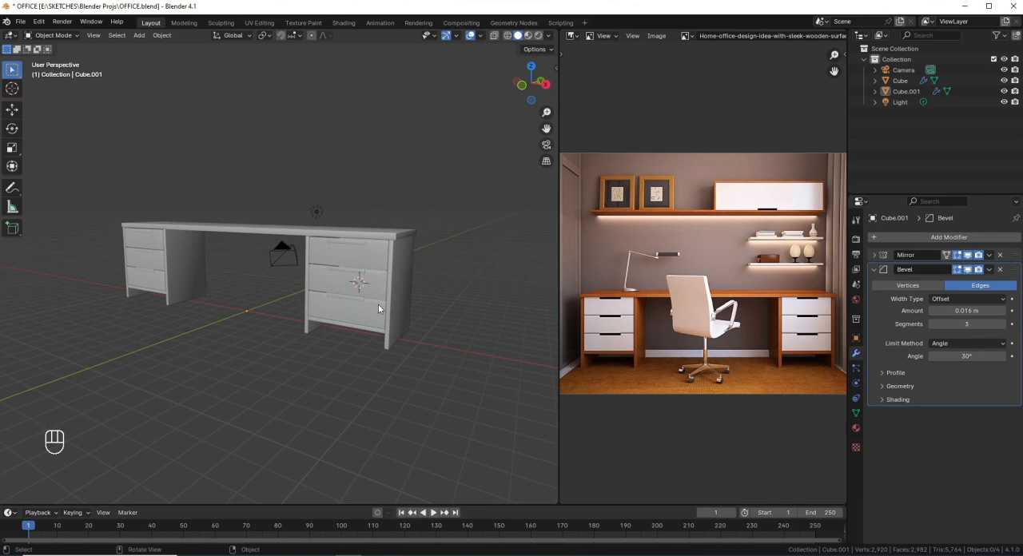
key("a")
key("h")
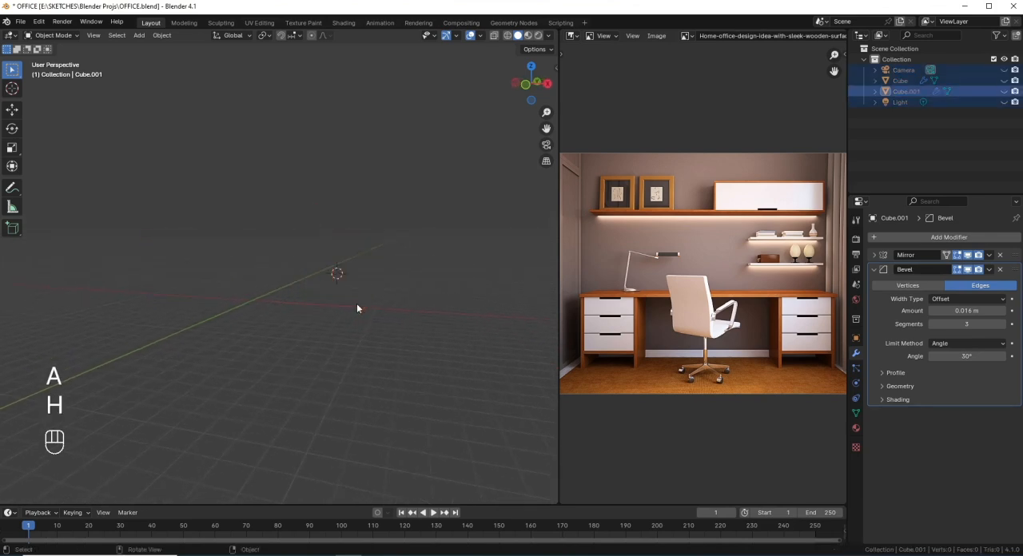
Step: Reset the 3D cursor to the world origin and add a cube mesh there
key("shift+c")
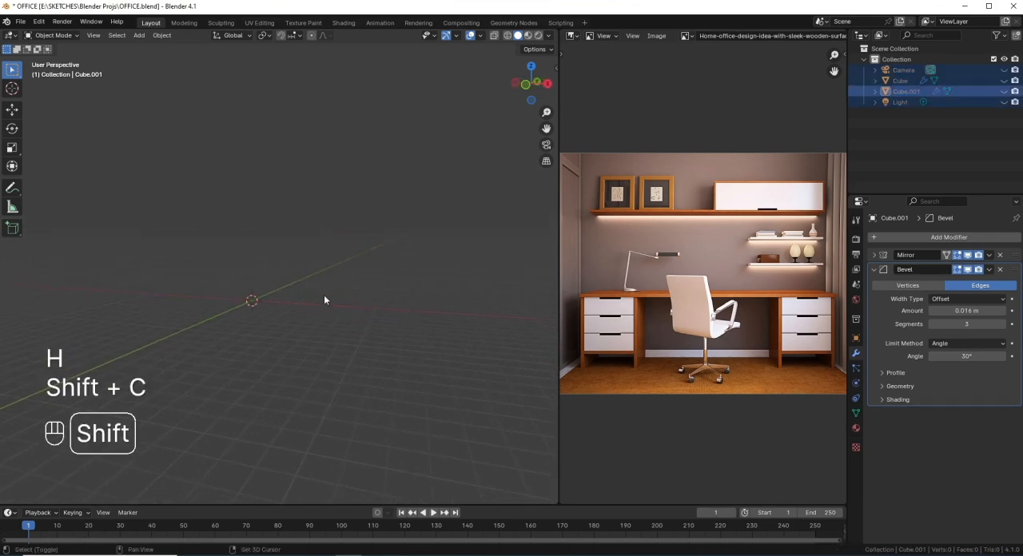
middle_click_drag(287, 321, 349, 317)
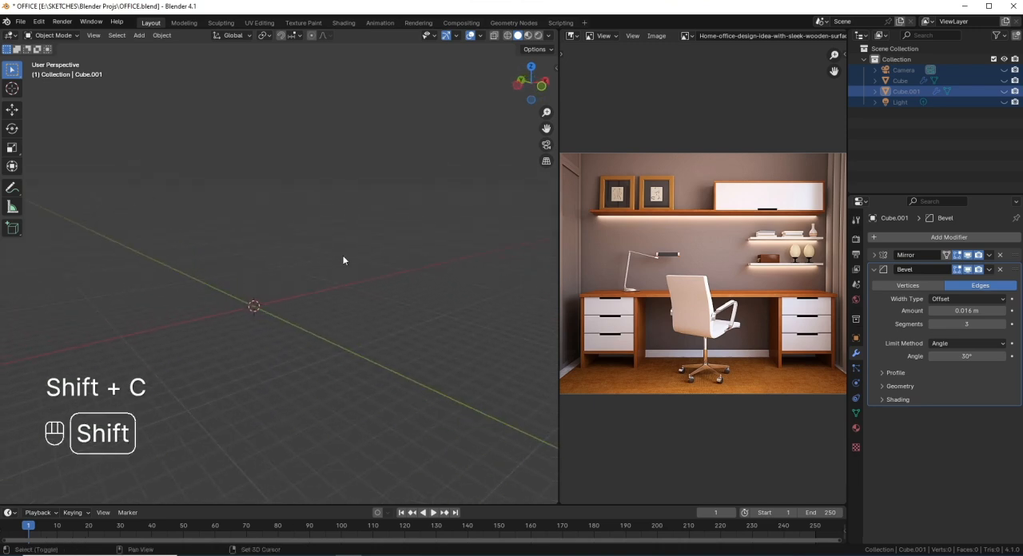
key("shift+a")
mouse_move(320, 271)
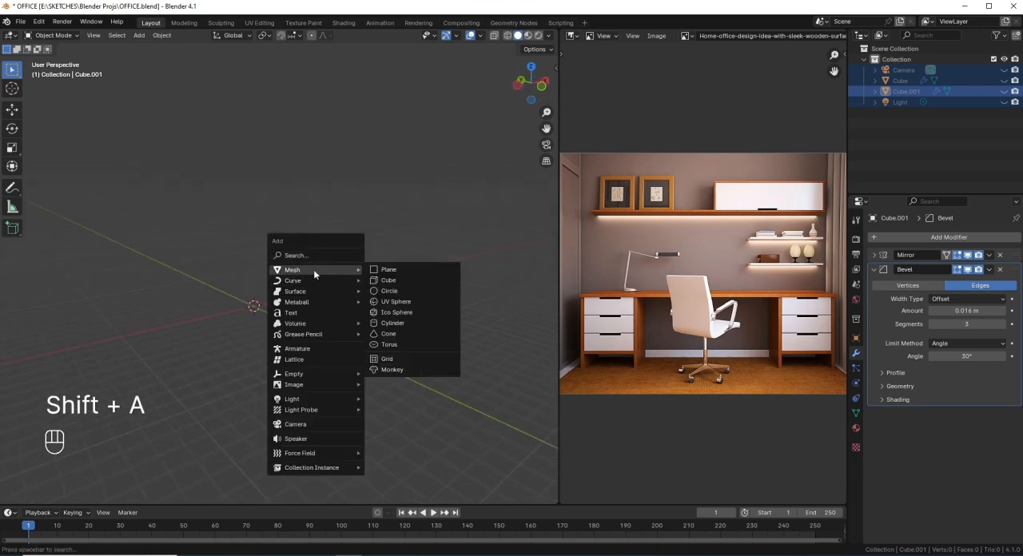
left_click(403, 280)
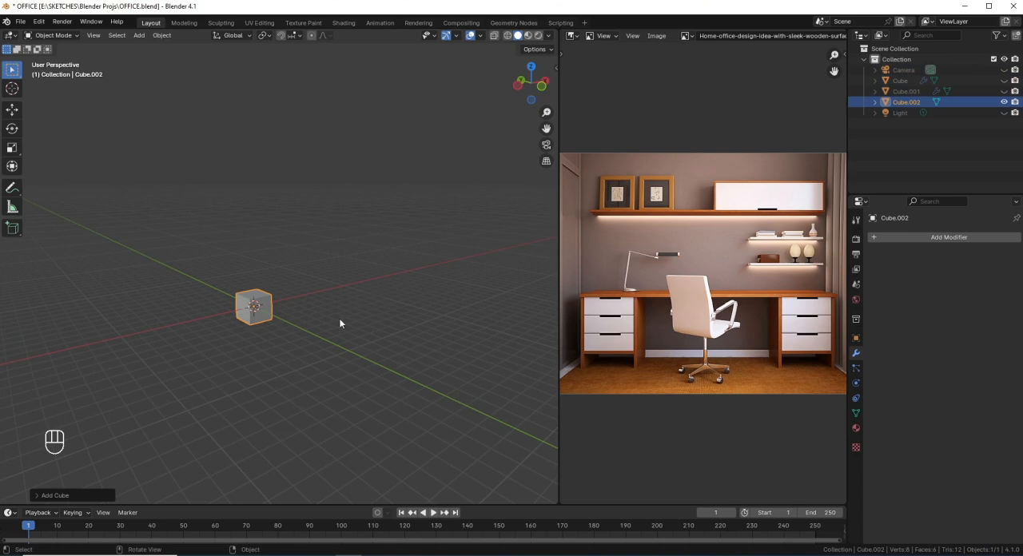
key("KP_Decimal")
scroll(341, 314, "down", 5)
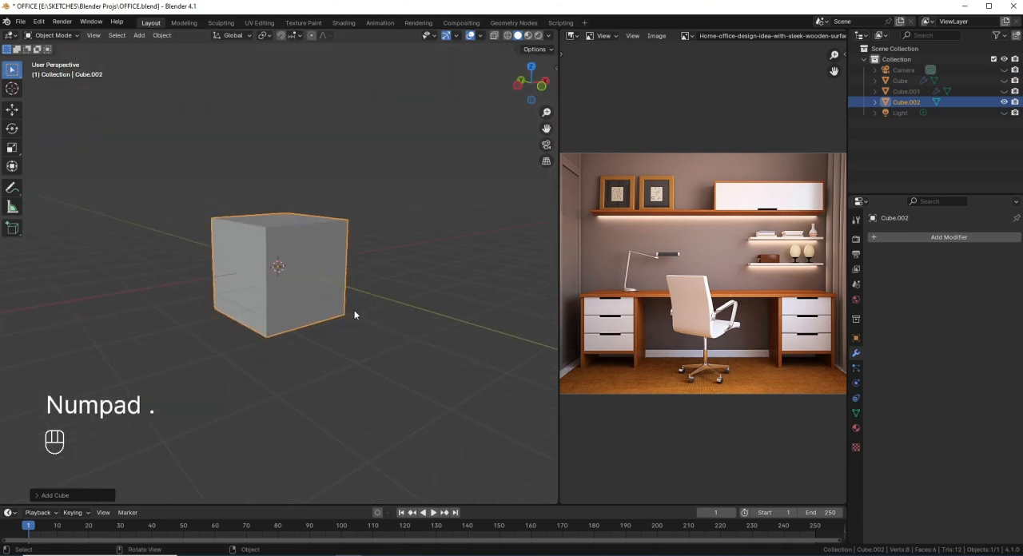
Step: Put the new cube in Edit Mode in the right orthographic view, with wireframe shading and vertex selection
key("KP_3")
scroll(319, 300, "down", 4)
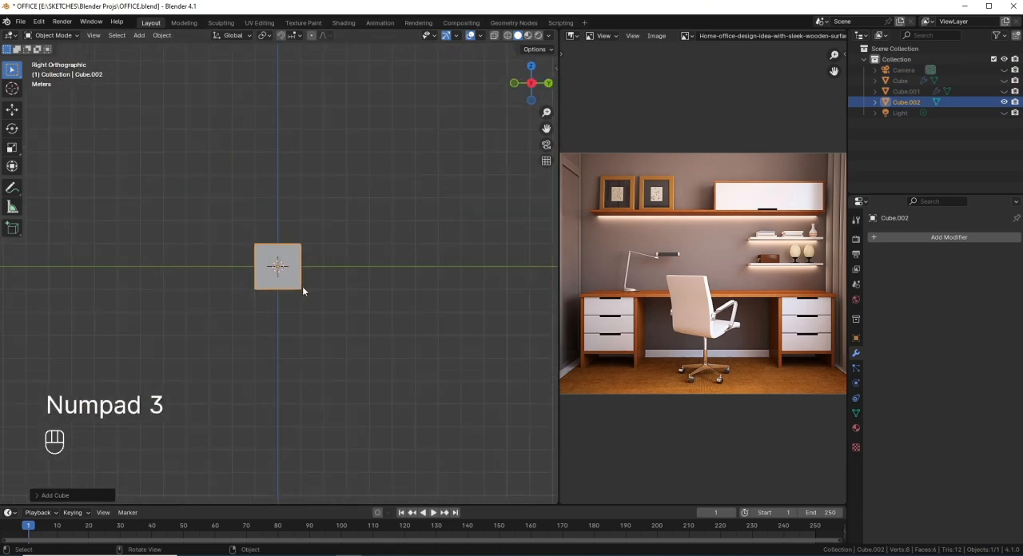
middle_click_drag(302, 290, 285, 306, "shift")
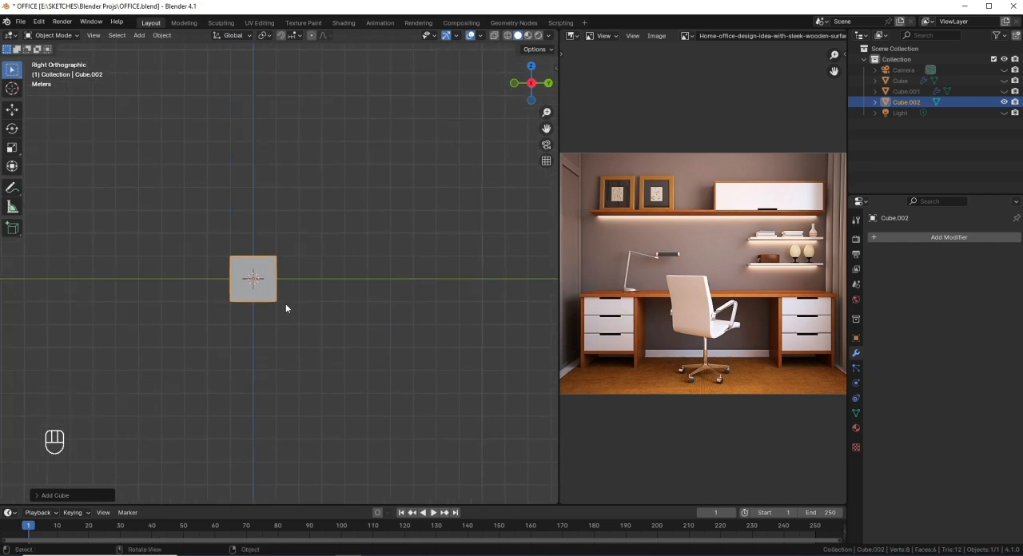
key("Tab")
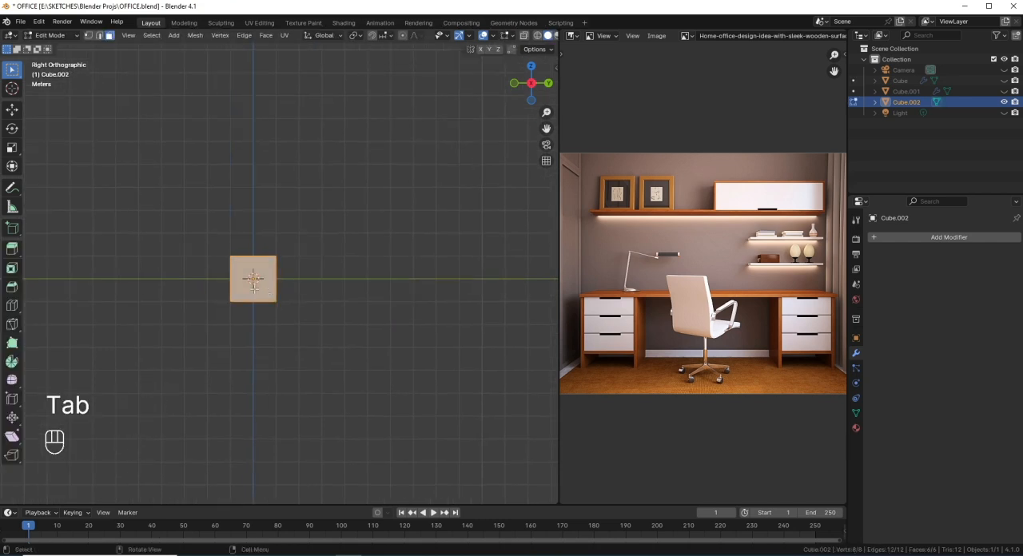
scroll(234, 280, "up", 1)
key("shift+z")
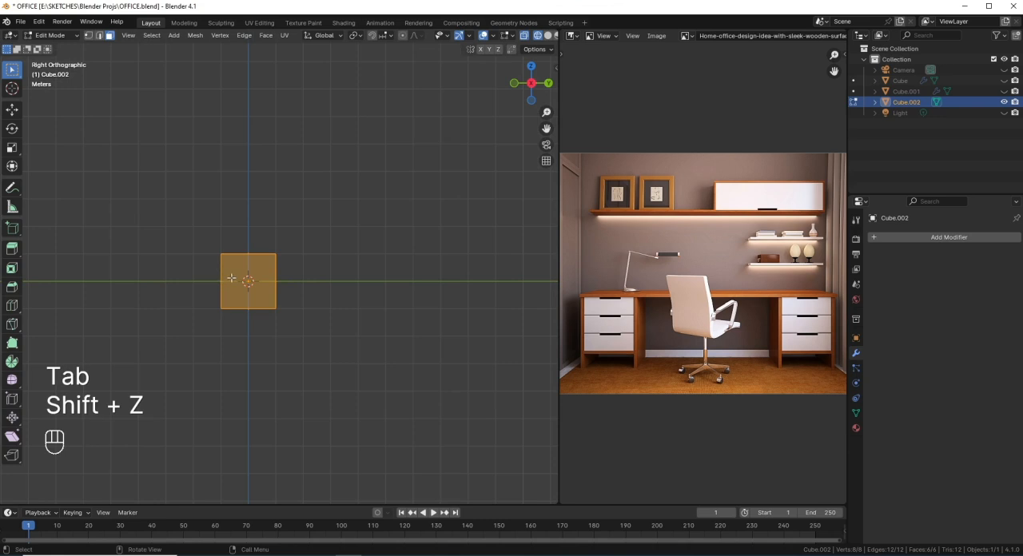
key("1")
scroll(226, 275, "up", 1)
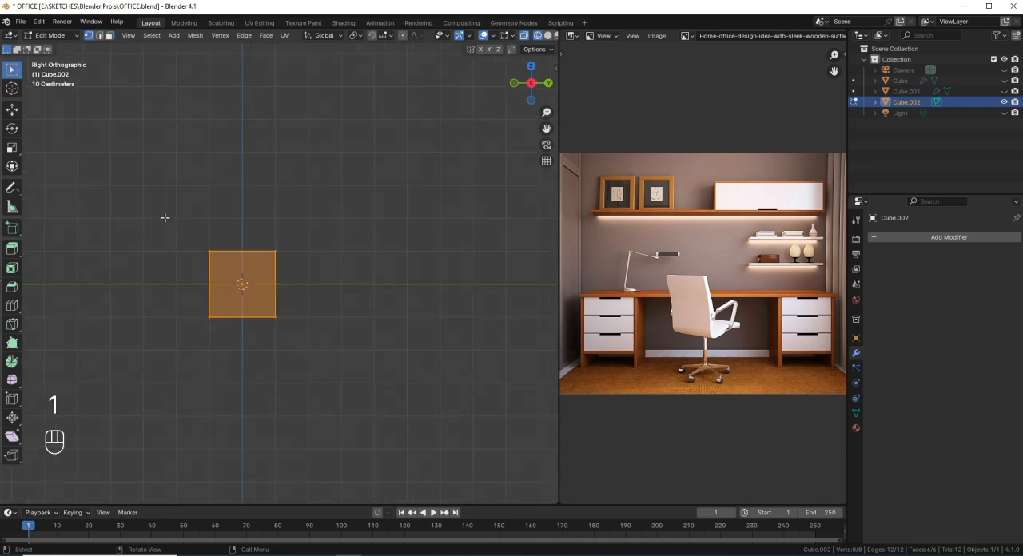
right_click(223, 275)
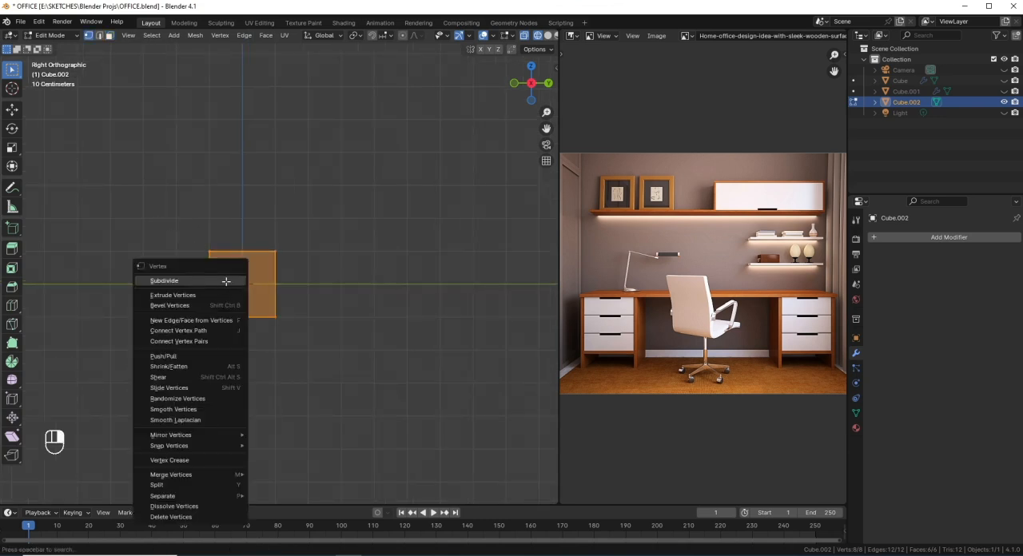
left_click(214, 275)
key("ctrl+z")
key("ctrl+z")
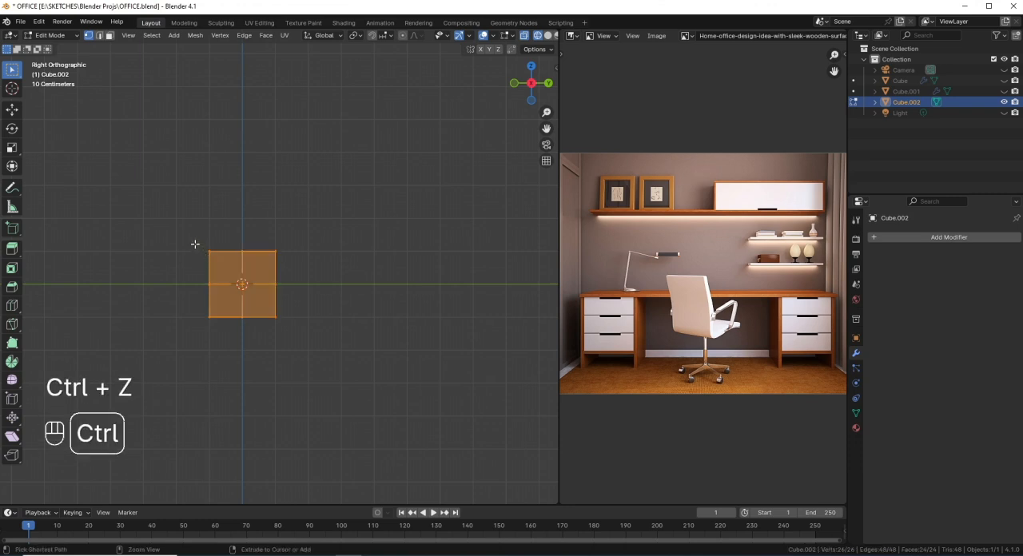
Step: Delete the vertices at the cube's upper corner on the negative Y side, leaving an L-shaped profile
left_click_drag(179, 210, 235, 281)
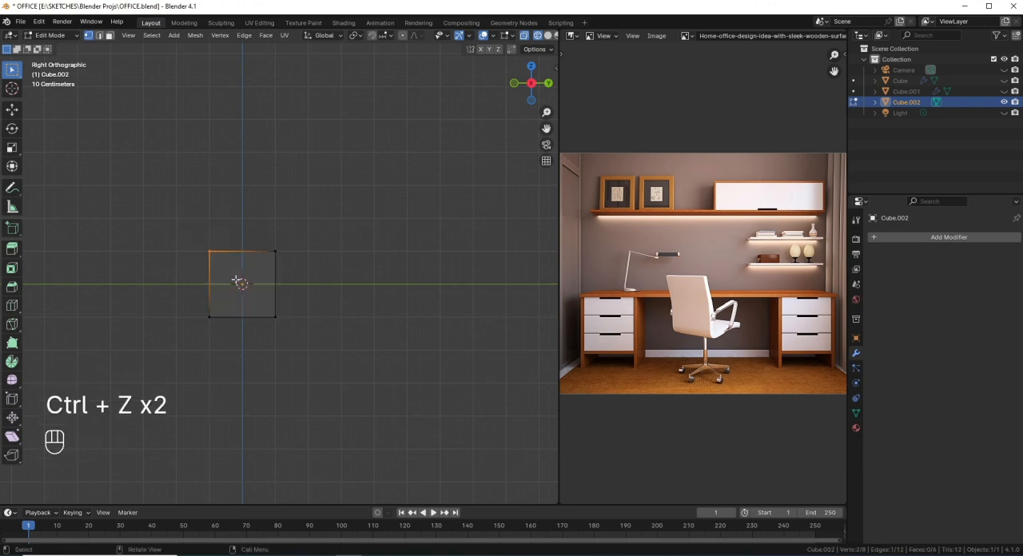
key("x")
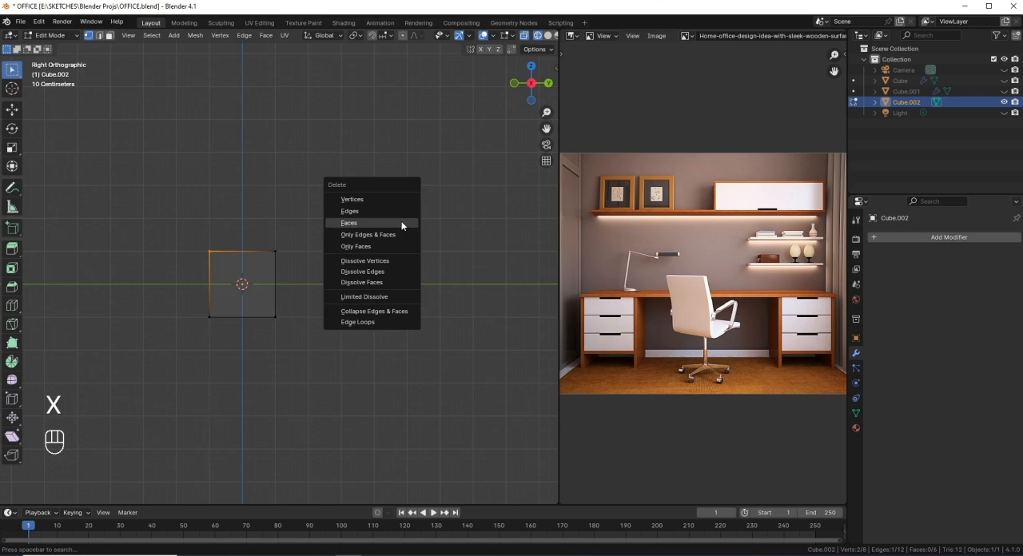
left_click(379, 196)
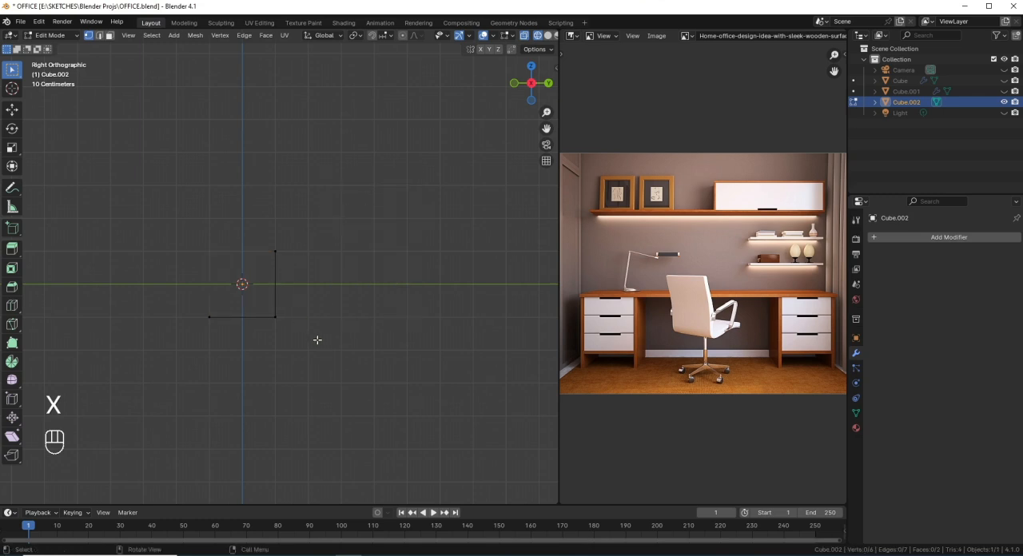
Step: Move the whole L-shaped profile up along the Z axis by about 2.5 m, snapping to increments
key("a")
key("g")
middle_click(366, 327)
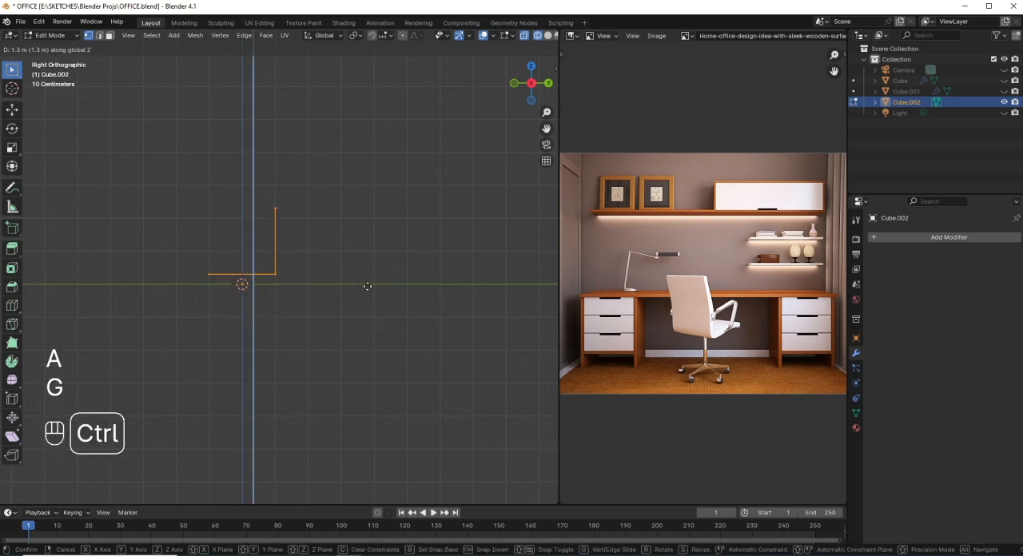
left_click(372, 245, "ctrl")
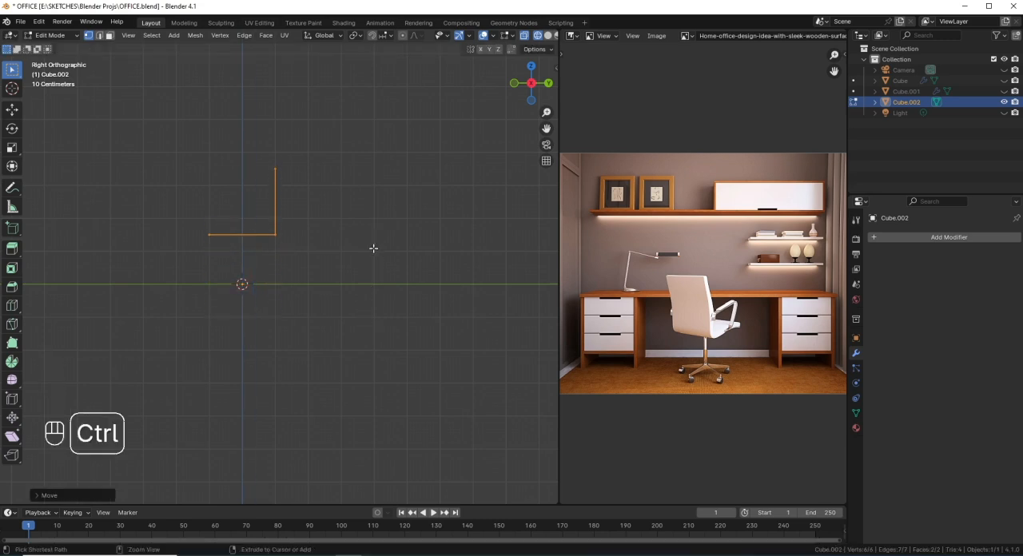
scroll(266, 265, "up", 3)
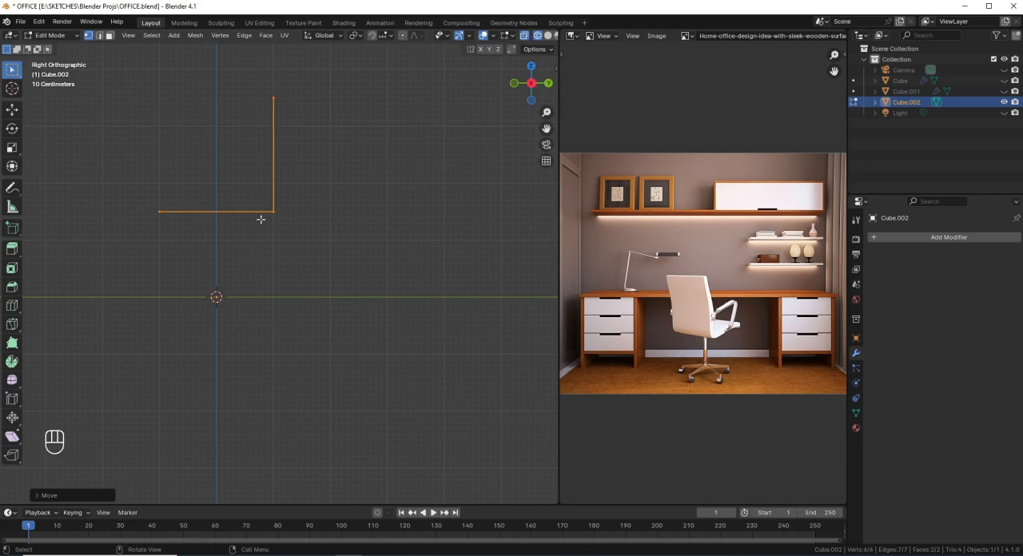
middle_click_drag(261, 219, 257, 323, "shift")
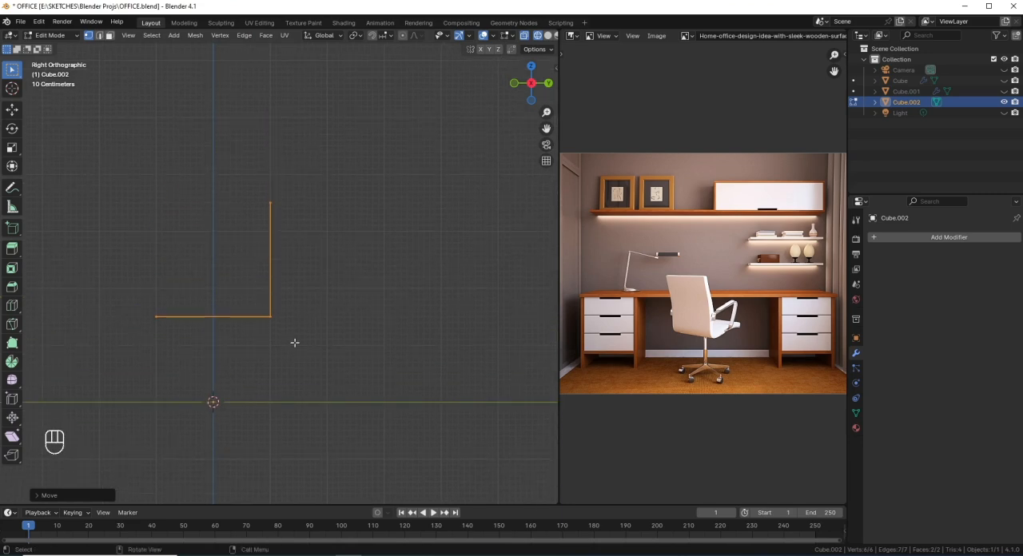
Step: Bevel the edge at the L-shaped profile's corner with four segments to round the bend between seat and backrest
left_click(239, 306)
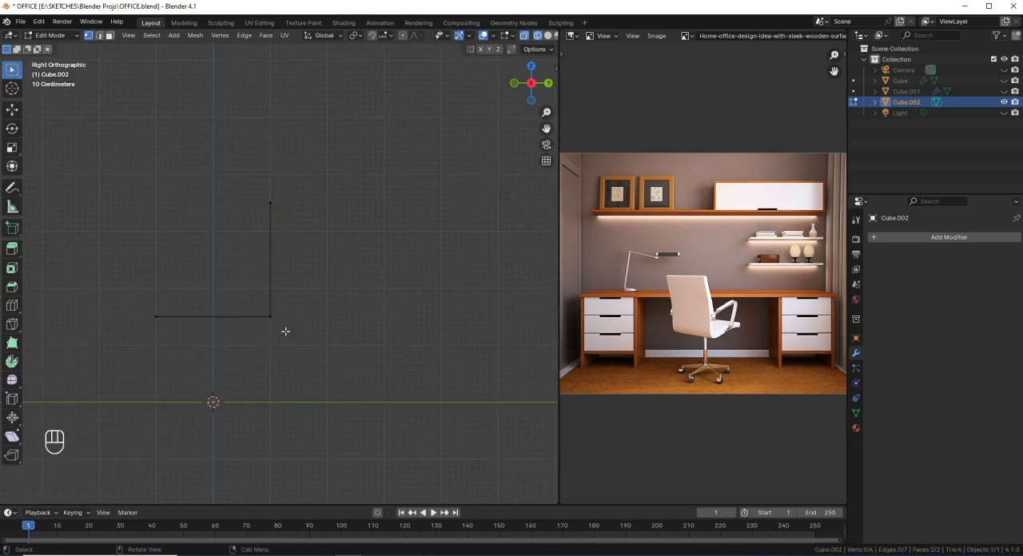
scroll(509, 39, "down", 2)
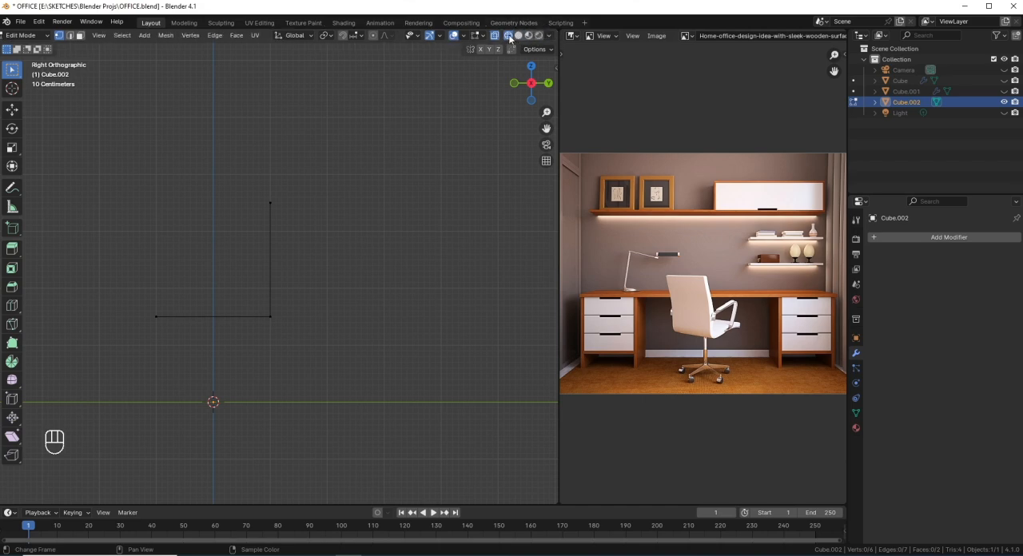
left_click_drag(312, 348, 244, 289)
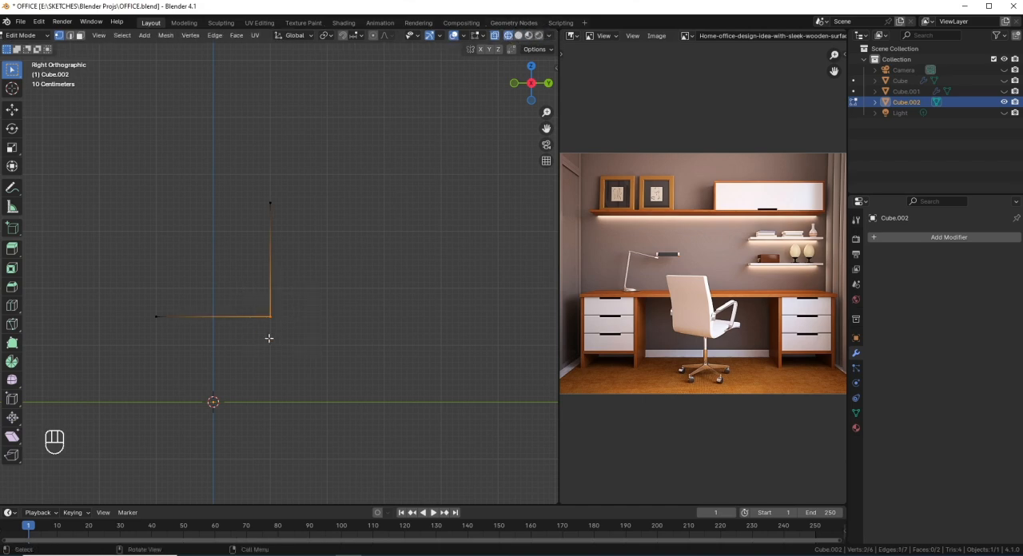
key("ctrl+b")
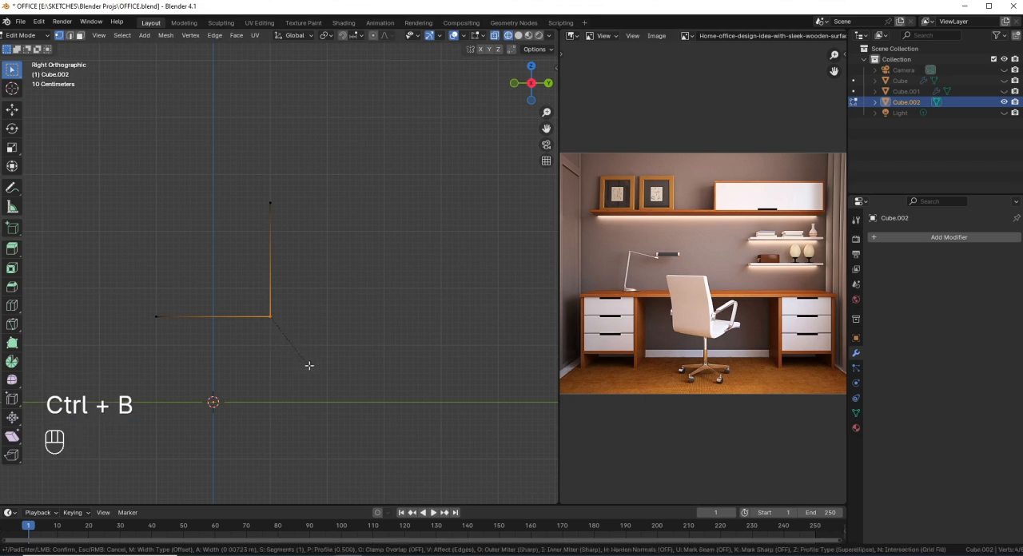
scroll(325, 375, "up", 2)
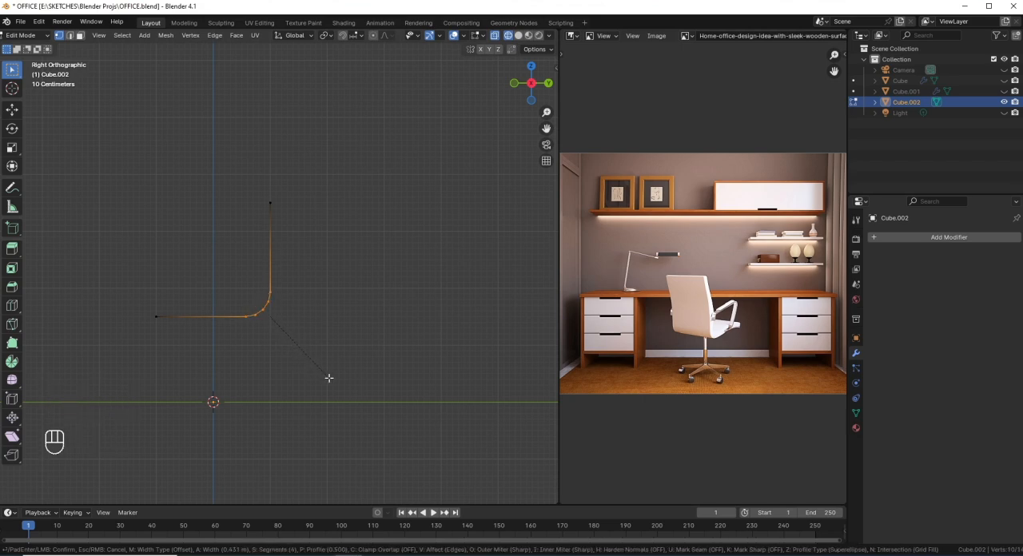
left_click(332, 380)
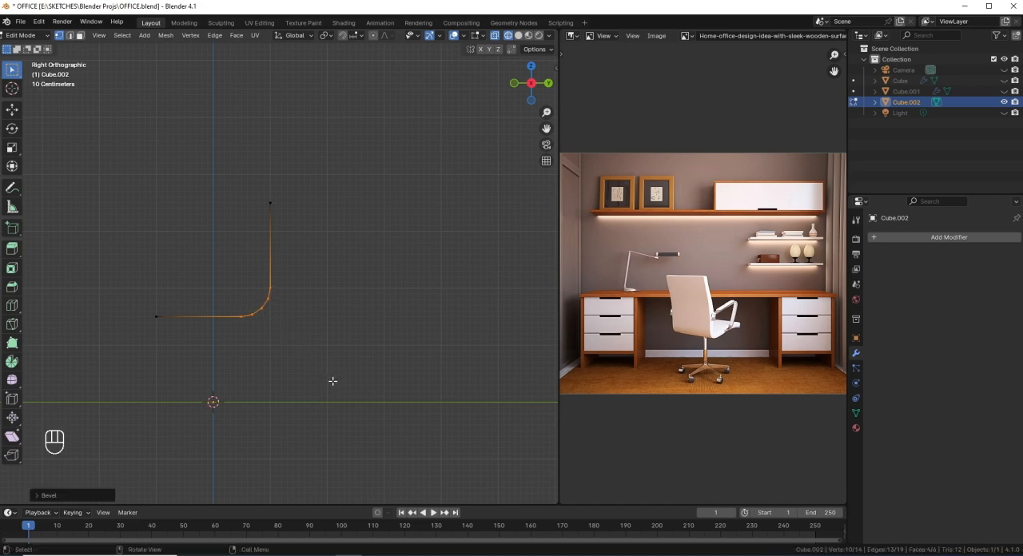
Step: Switch to solid shading and add one centred crosswise loop cut to the seat and one to the backrest
mouse_move(224, 321)
middle_mouse_down()
mouse_move(242, 366)
mouse_move(352, 369)
middle_mouse_up()
key("shift+z")
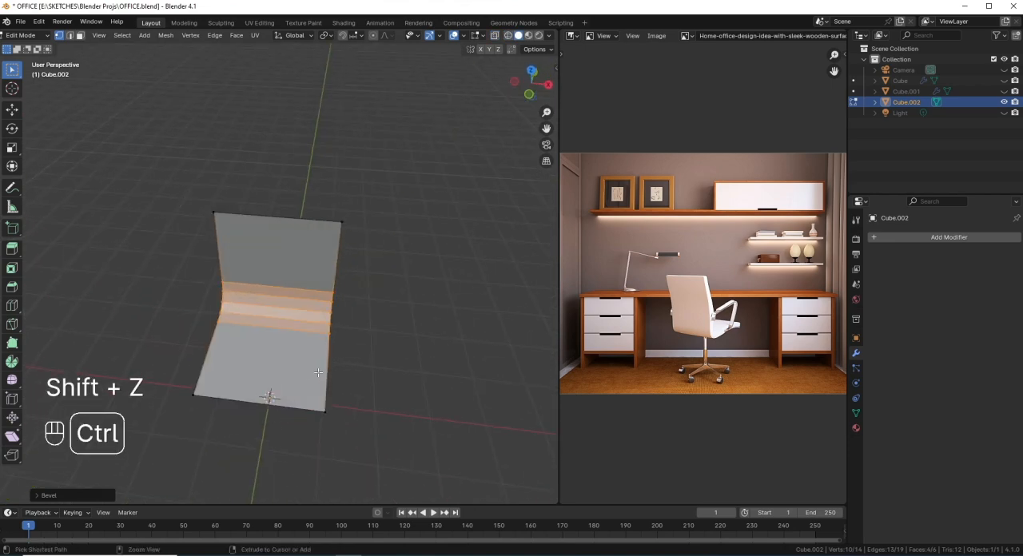
key("ctrl+r")
left_click(318, 373)
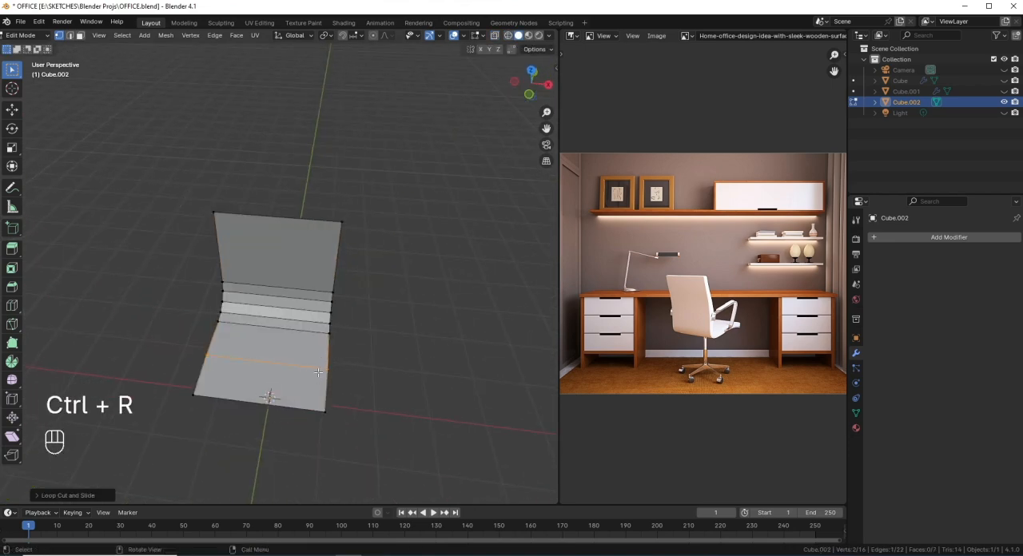
key("ctrl+r")
left_click(336, 259)
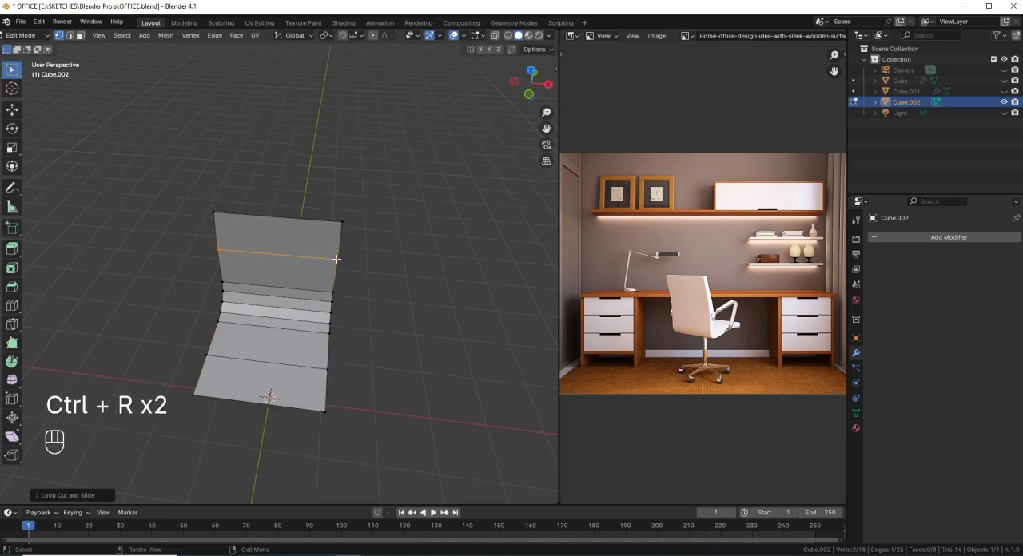
Step: Select both middle loops of the seat and backrest and scale them inward to about 0.9, excluding the X axis, in right orthographic view
scroll(728, 328, "up", 4)
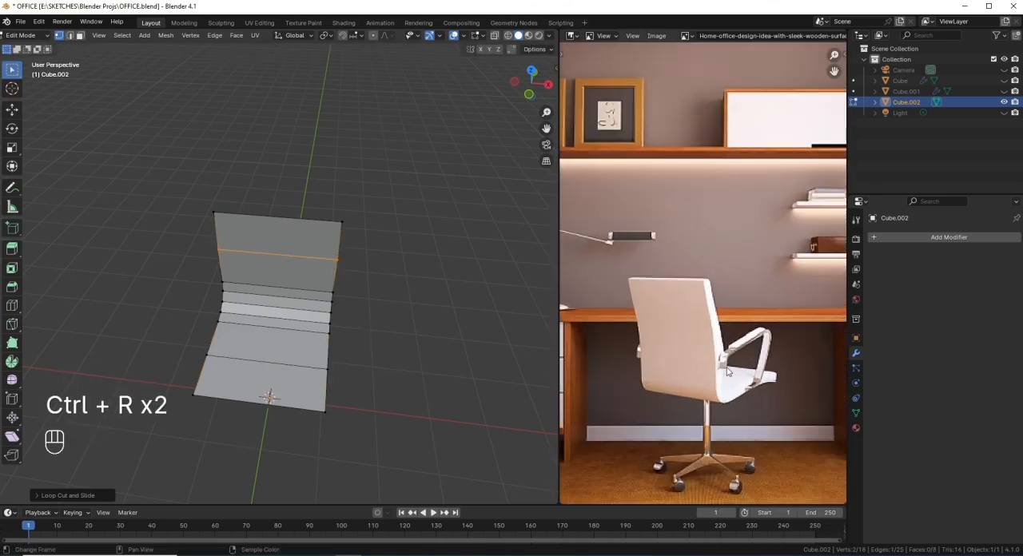
middle_click_drag(727, 369, 717, 310)
scroll(344, 320, "up", 1)
middle_click_drag(377, 368, 320, 384)
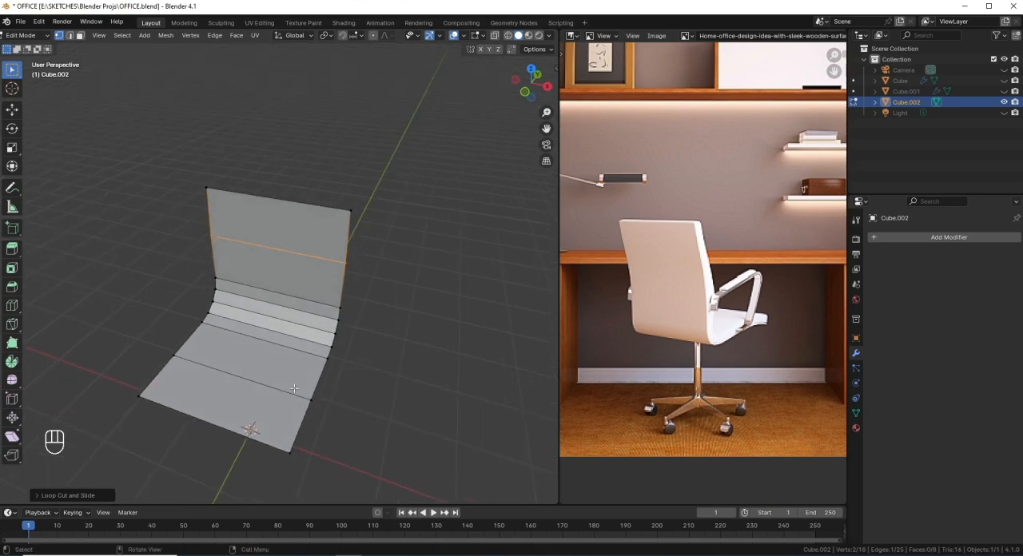
left_click(254, 385, "alt+shift")
middle_click_drag(365, 360, 301, 322)
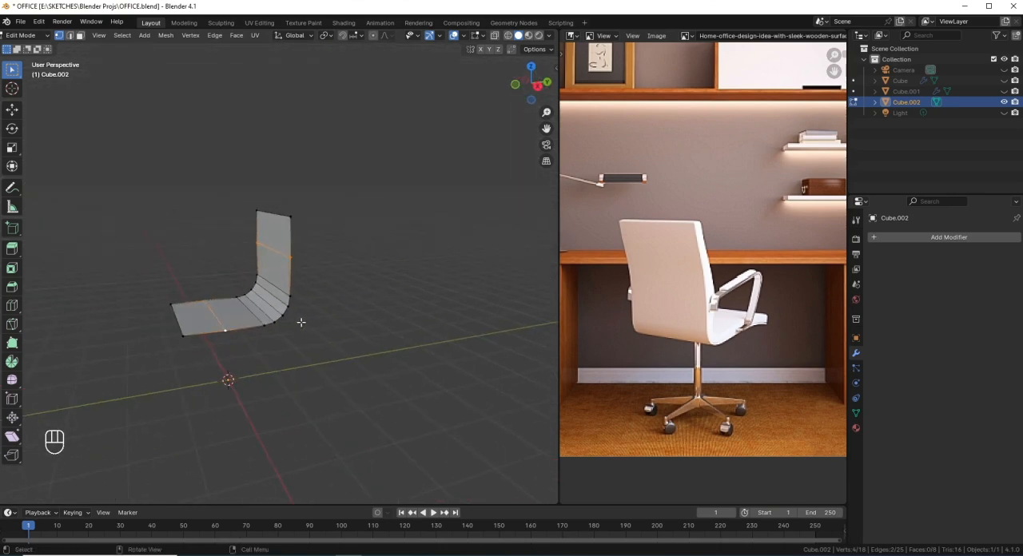
scroll(280, 358, "up", 2)
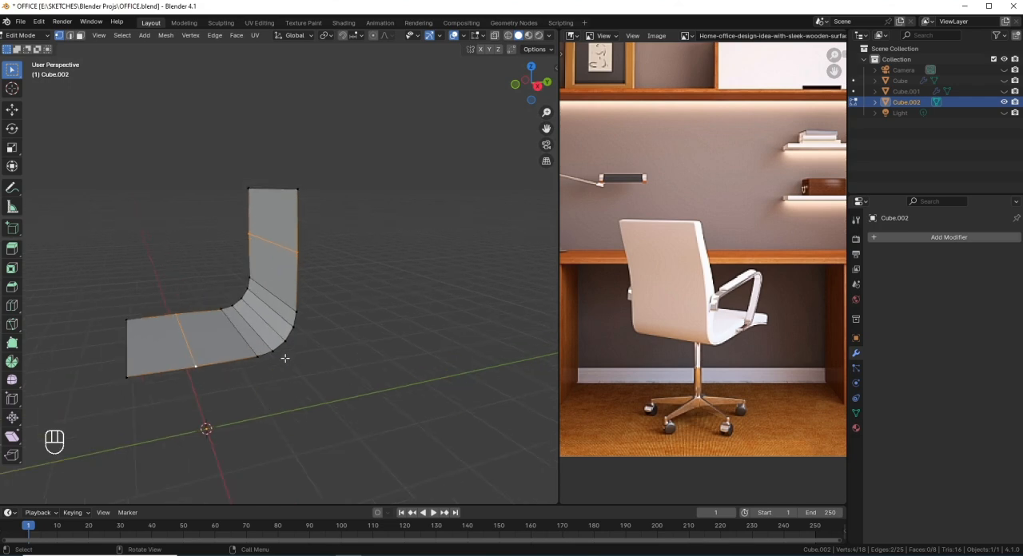
key("KP_3")
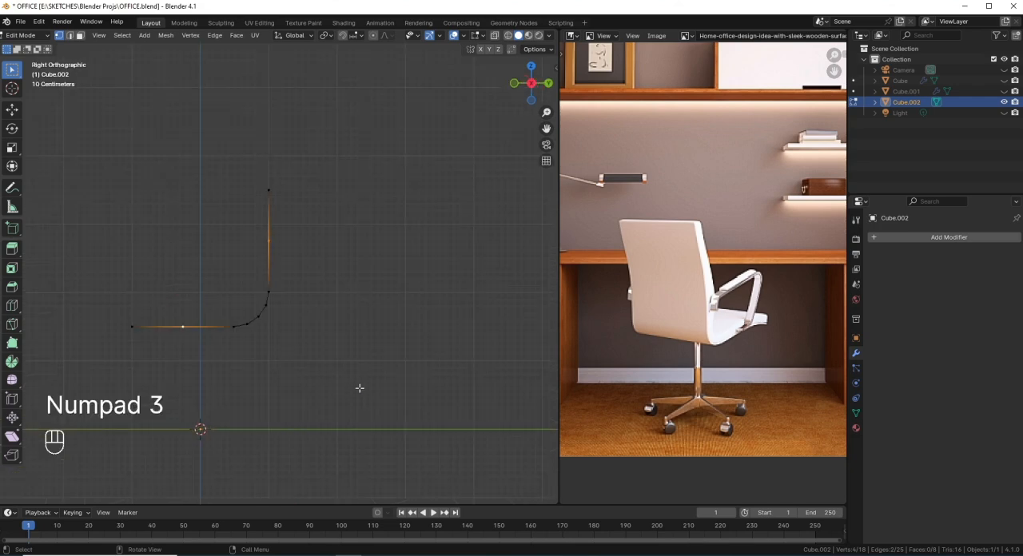
key("s")
key("shift+x")
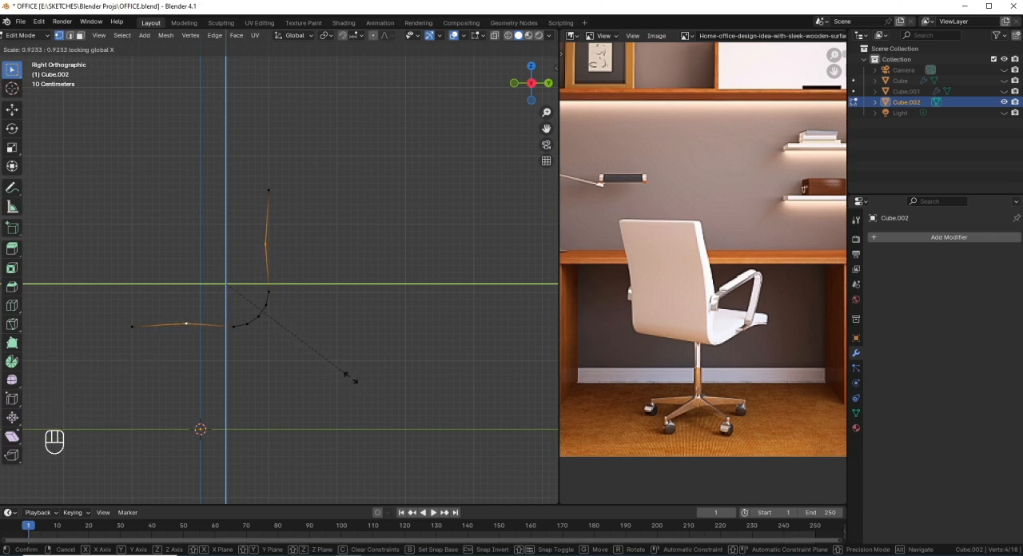
left_click(346, 372)
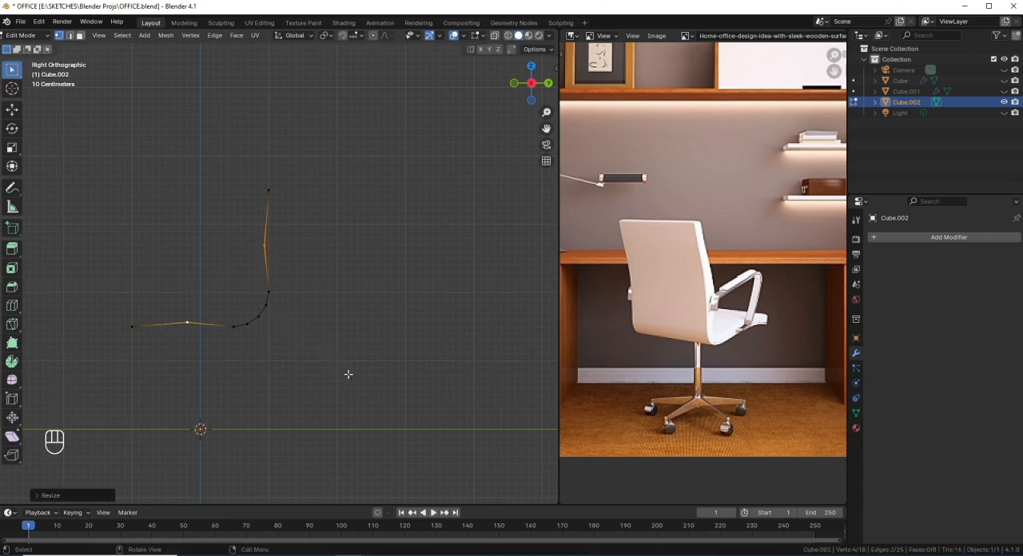
Step: Bevel the middle edge loops of the seat and backrest with four segments
key("ctrl+b")
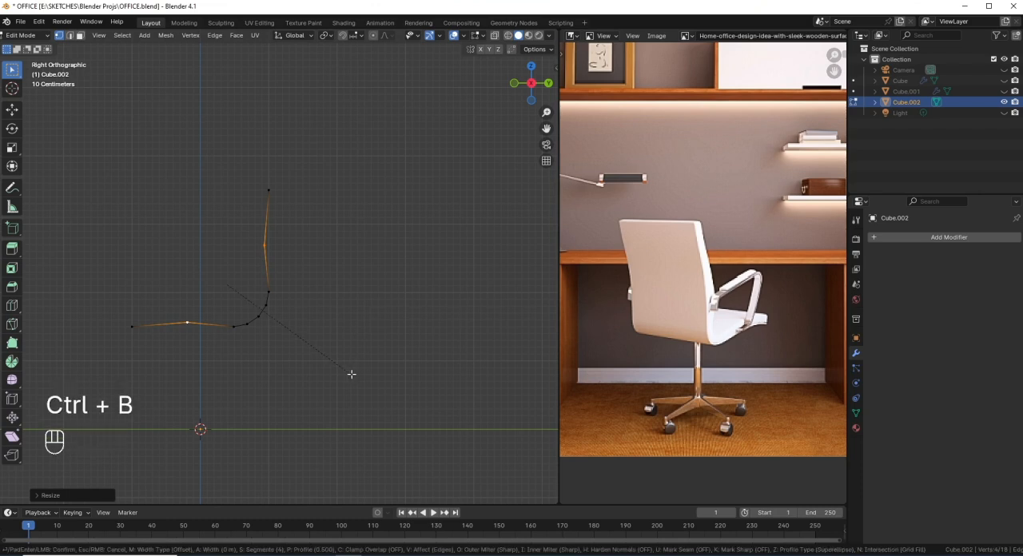
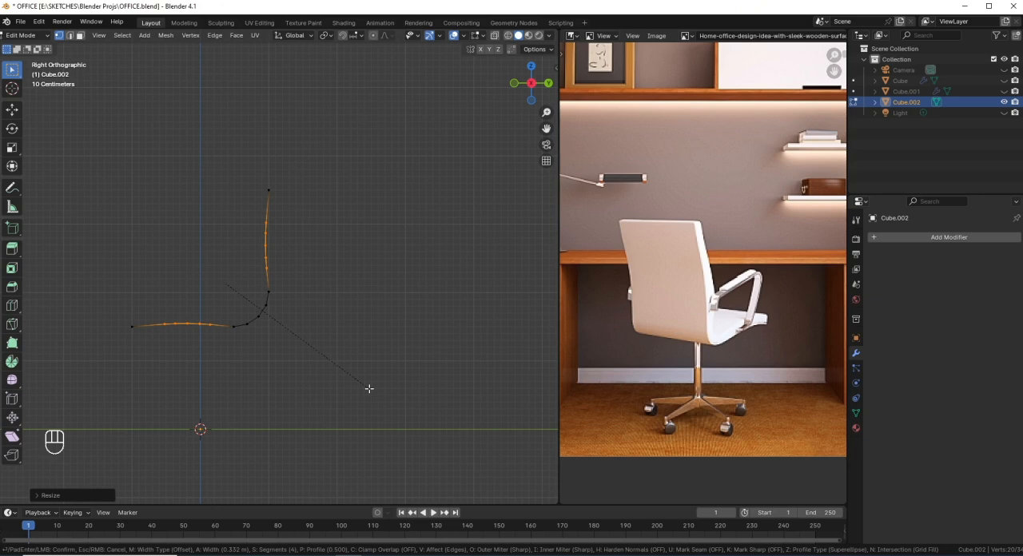
Step: Confirm the four-segment bevel, leave mesh editing and shade the chair shell smooth
left_click(336, 381)
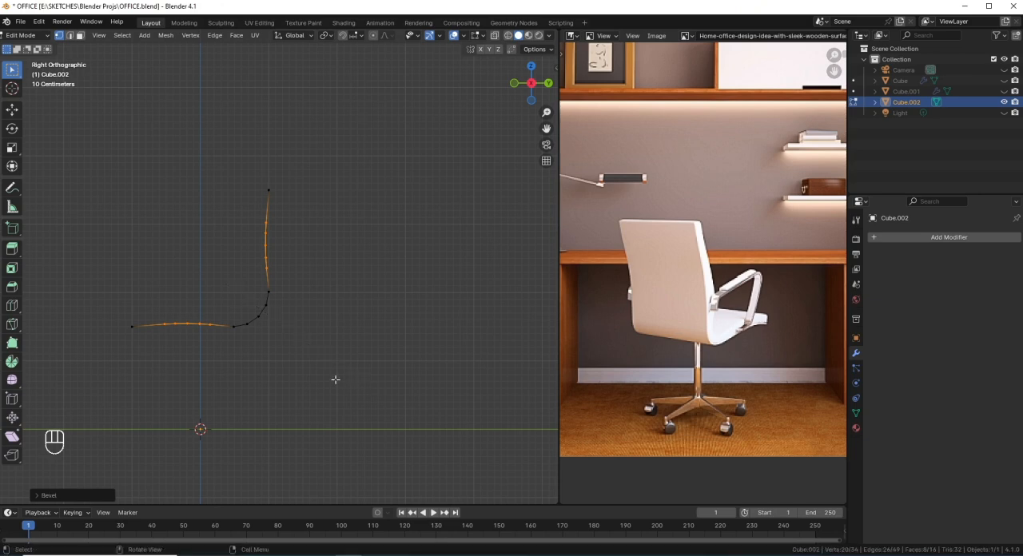
middle_click_drag(272, 338, 424, 193)
key("Tab")
right_click(423, 193)
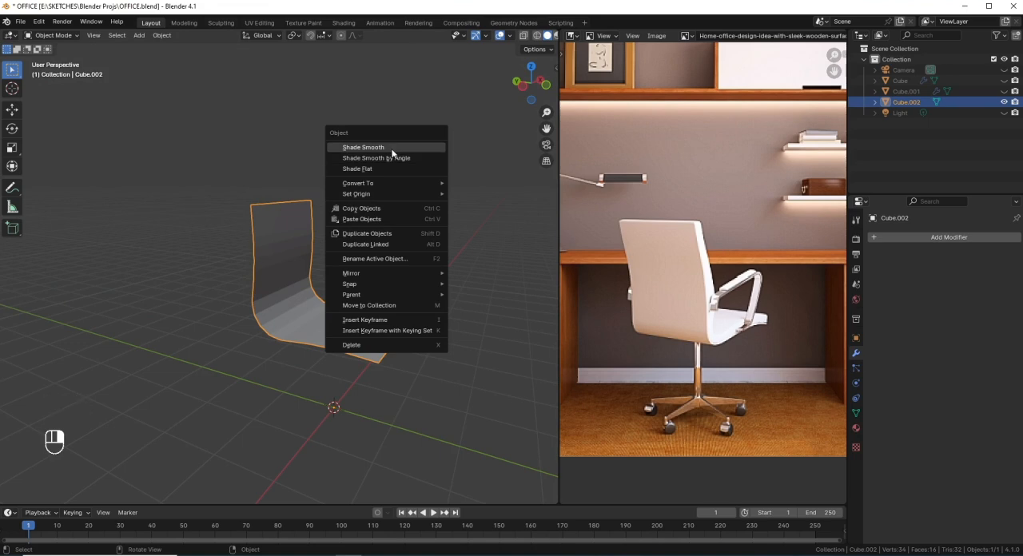
left_click(390, 149)
middle_click_drag(389, 284, 364, 293)
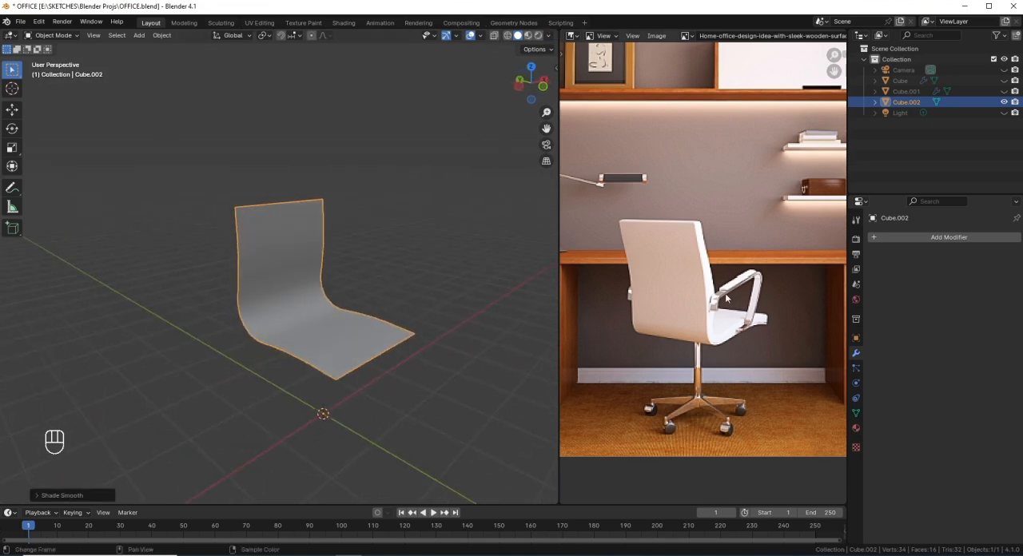
Step: Add a Solidify modifier to the chair shell with a thickness of 0.154 m
left_click(937, 238)
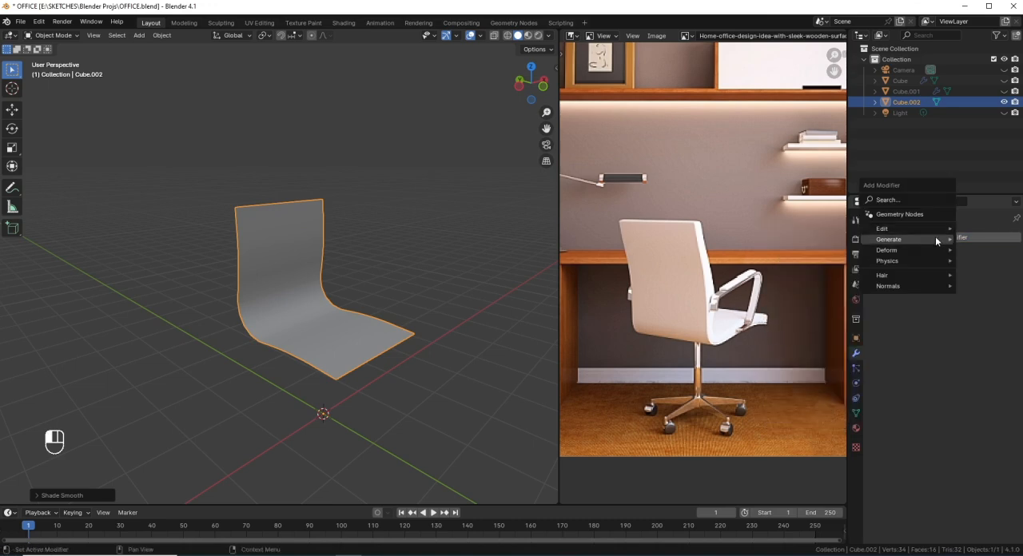
mouse_move(910, 245)
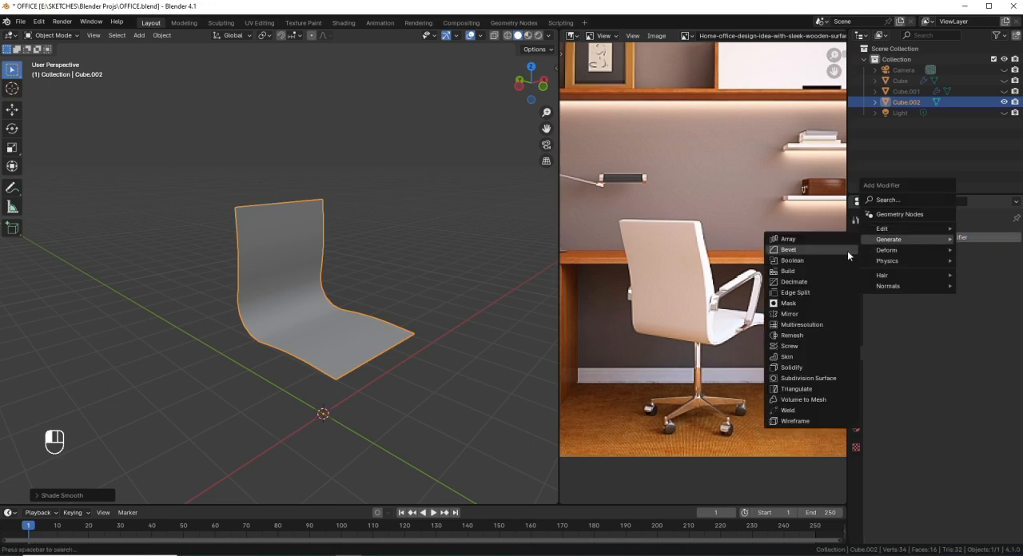
left_click(805, 368)
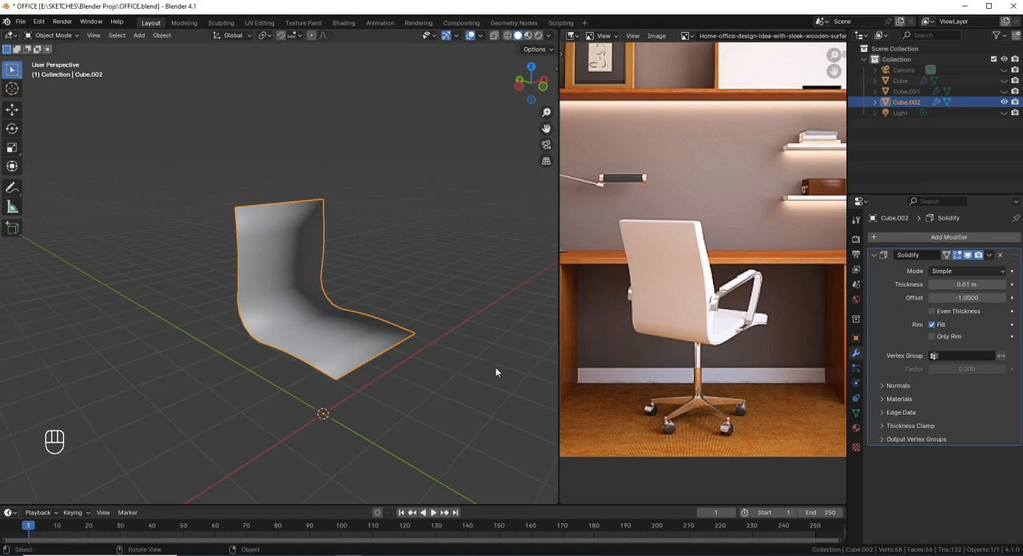
middle_click_drag(206, 331, 384, 308)
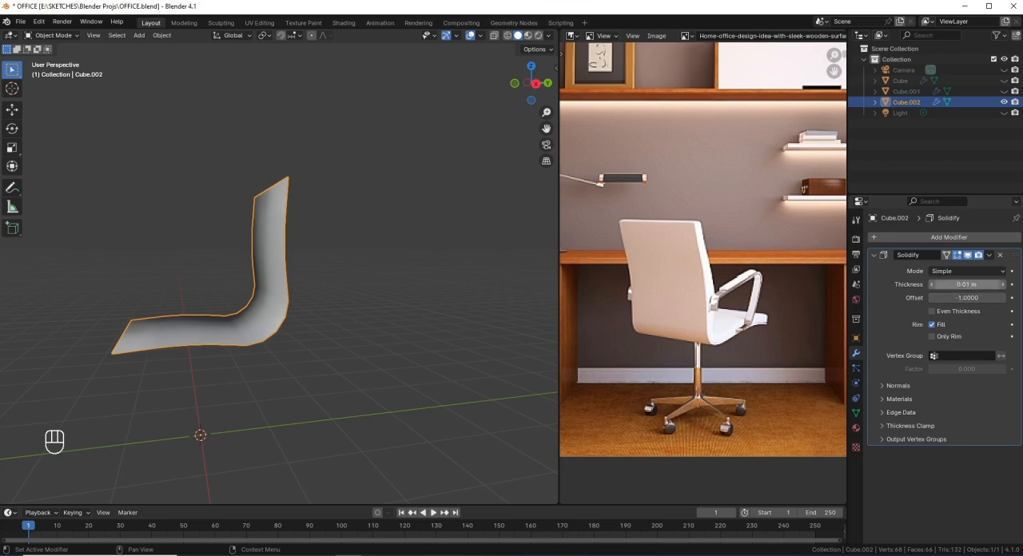
left_click(966, 285)
left_click(1018, 291)
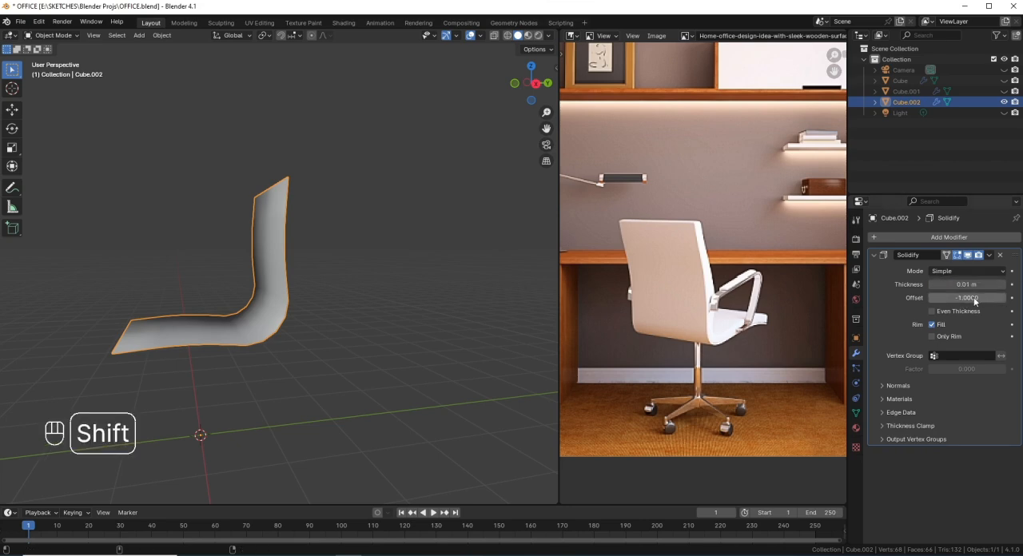
left_click(962, 285)
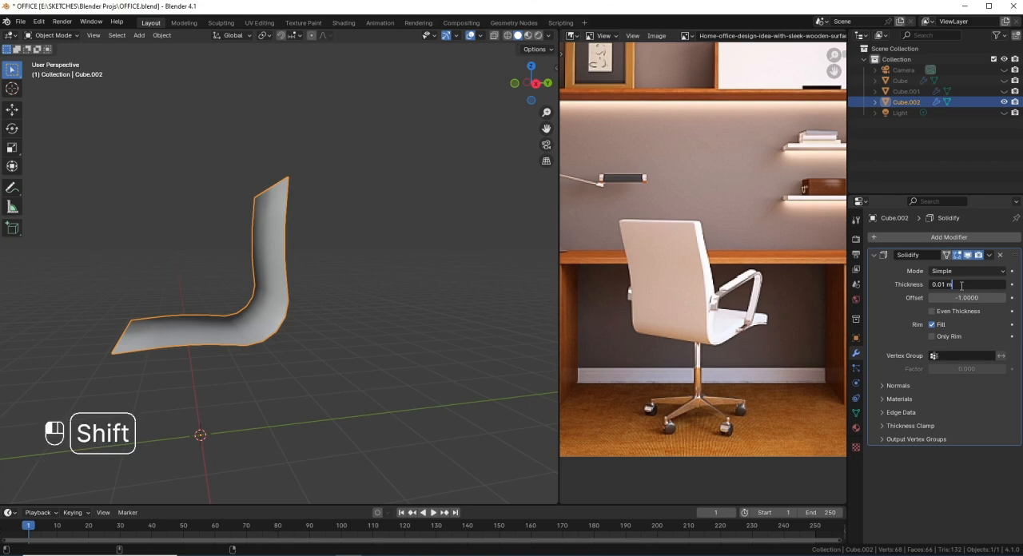
key("Escape")
left_click_drag(962, 285, 1014, 286)
key("KP_3")
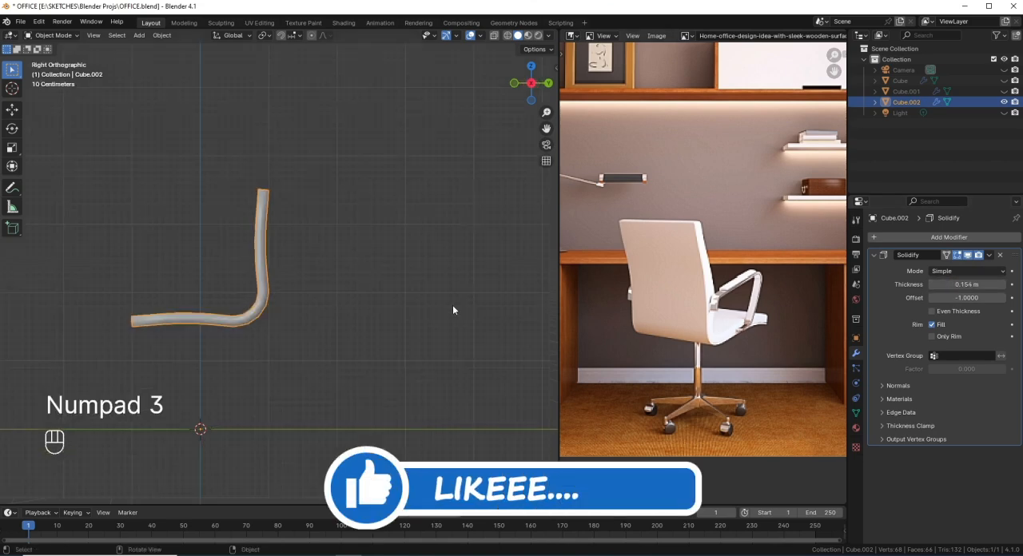
Step: Add a Subdivision Surface modifier to the thickened chair shell
middle_click_drag(361, 278, 331, 300)
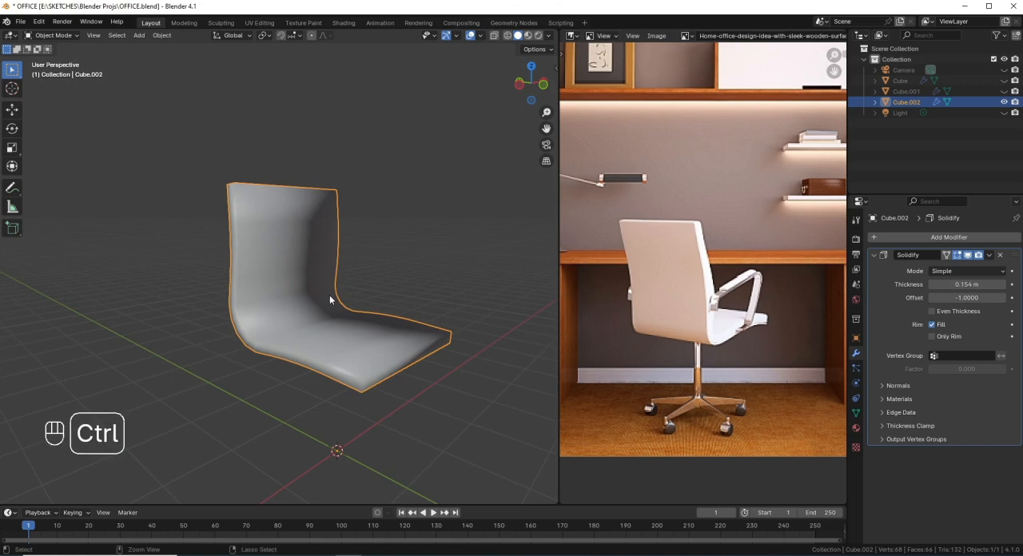
left_click(934, 238)
mouse_move(934, 242)
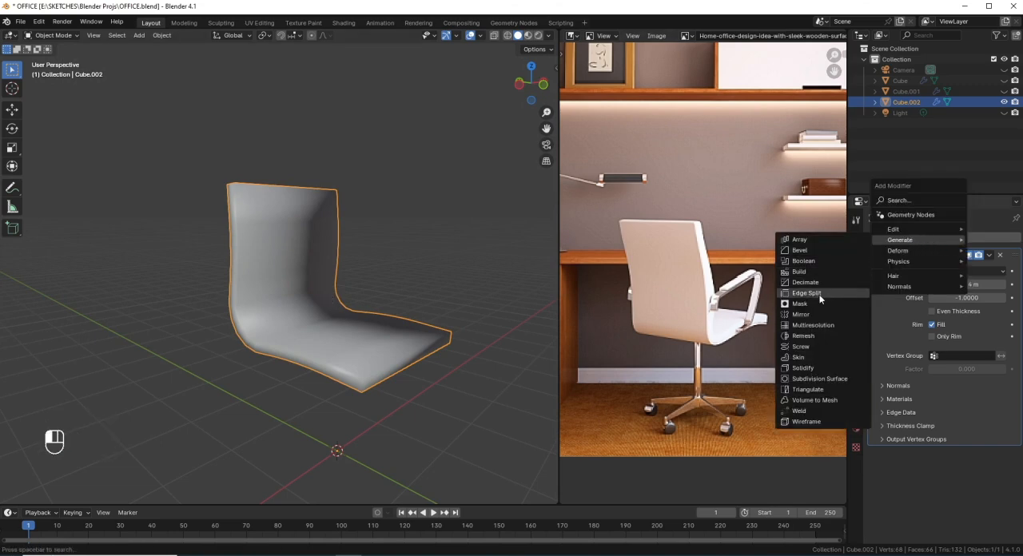
left_click(815, 379)
middle_click_drag(384, 333, 338, 326)
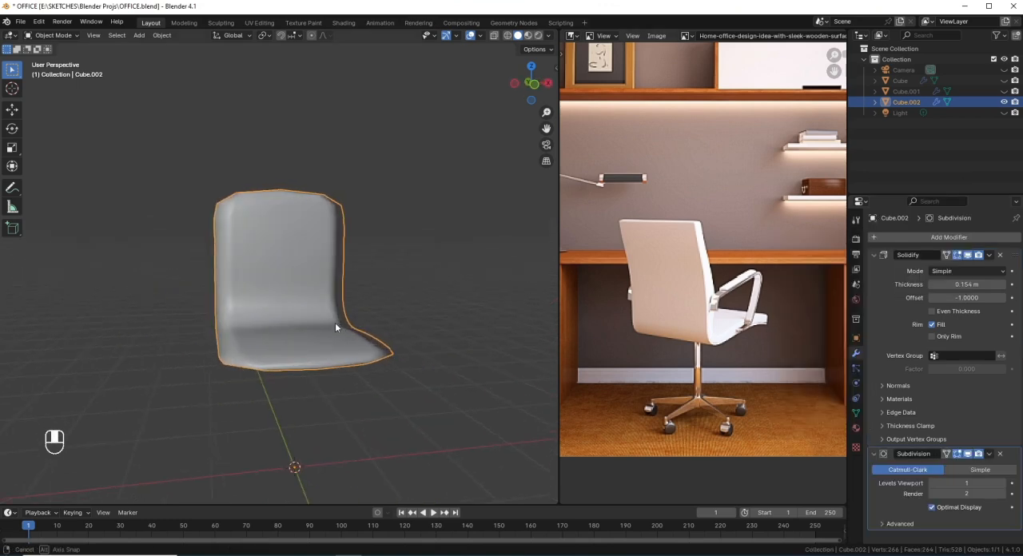
Step: Move the Subdivision modifier above Solidify in the stack and set its viewport levels to 2
left_click_drag(1014, 456, 1010, 240)
middle_click_drag(238, 305, 229, 337)
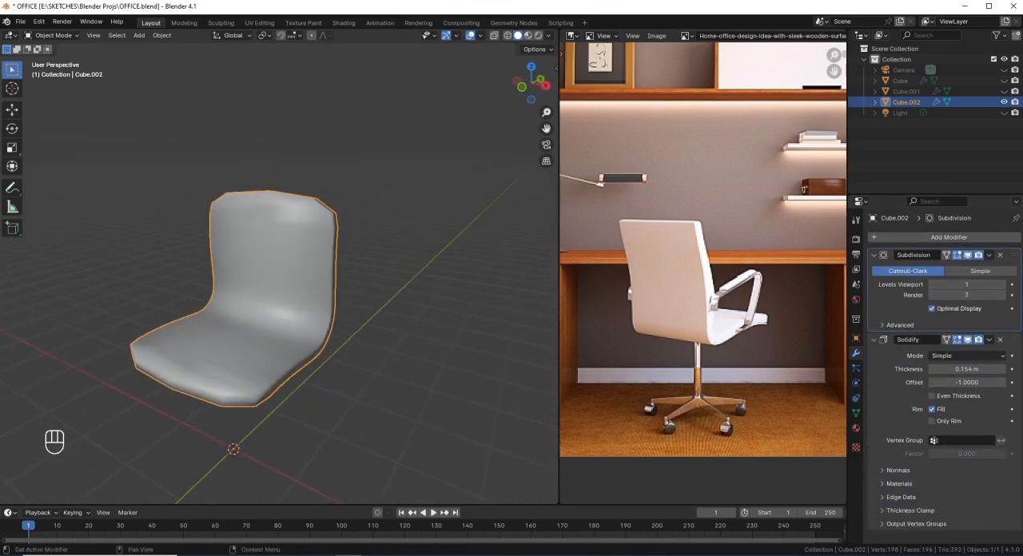
left_click(1004, 286)
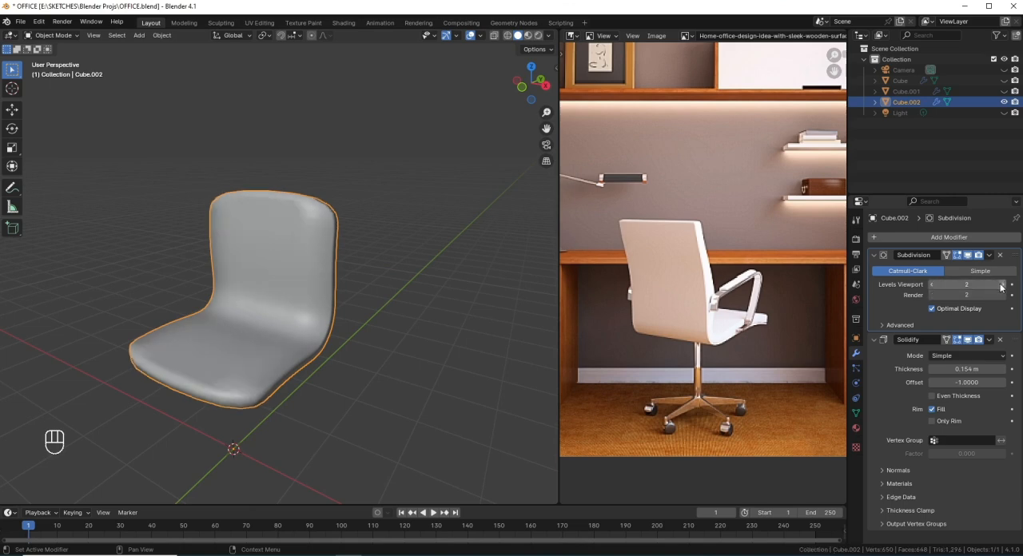
middle_click_drag(448, 324, 374, 316)
middle_click_drag(205, 296, 202, 255)
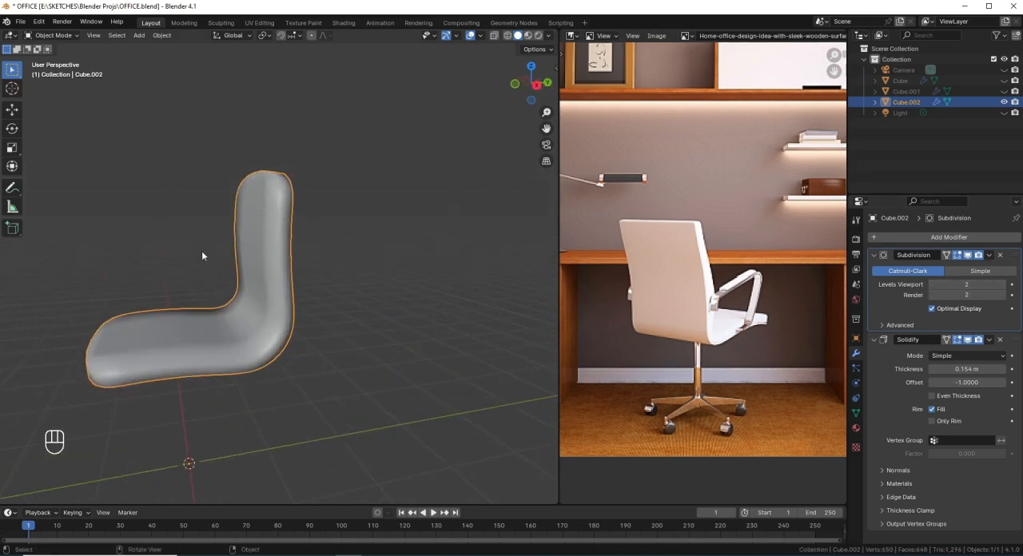
Step: Add two evenly spaced lengthwise loop cuts through the seat and backrest in Edit Mode, working in top view
middle_click_drag(256, 282, 260, 269)
middle_click_drag(260, 265, 306, 195)
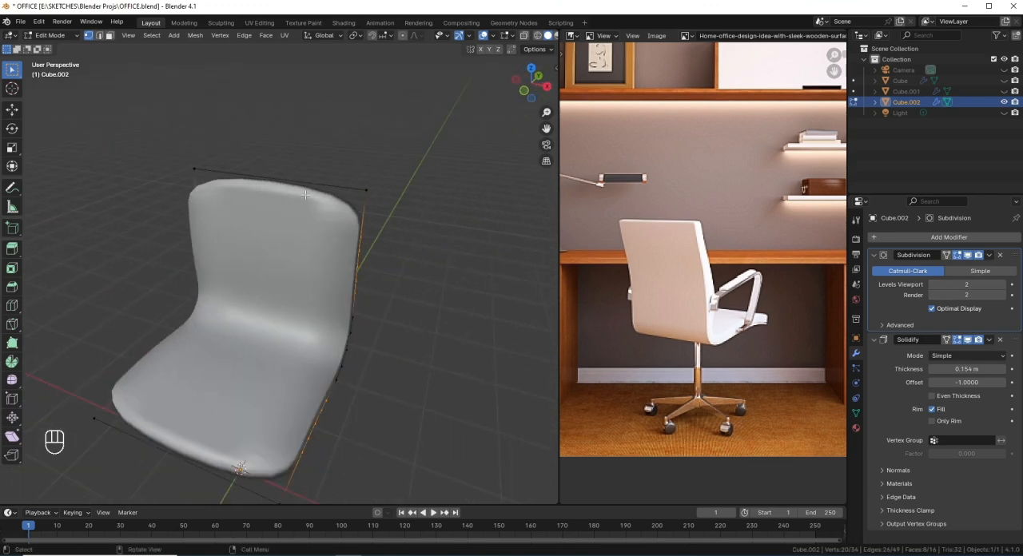
key("KP_7")
middle_click_drag(307, 274, 323, 208, "shift")
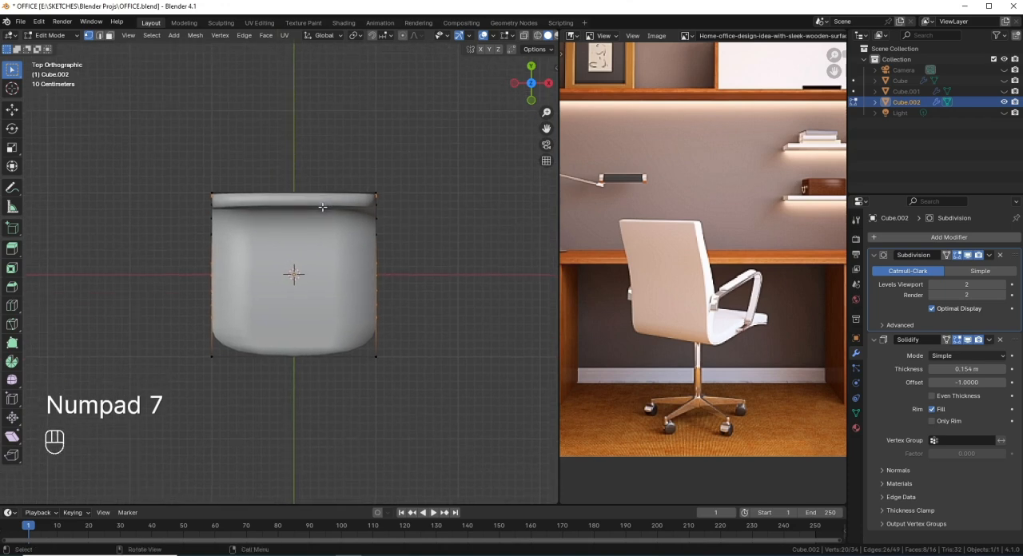
key("ctrl+r")
scroll(293, 204, "up", 1)
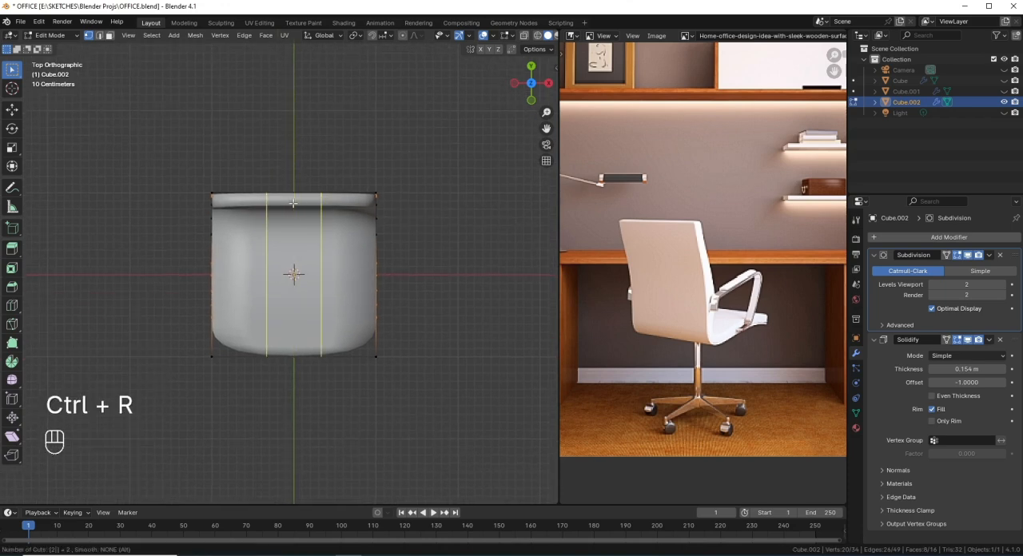
left_click(293, 204)
left_click(293, 204)
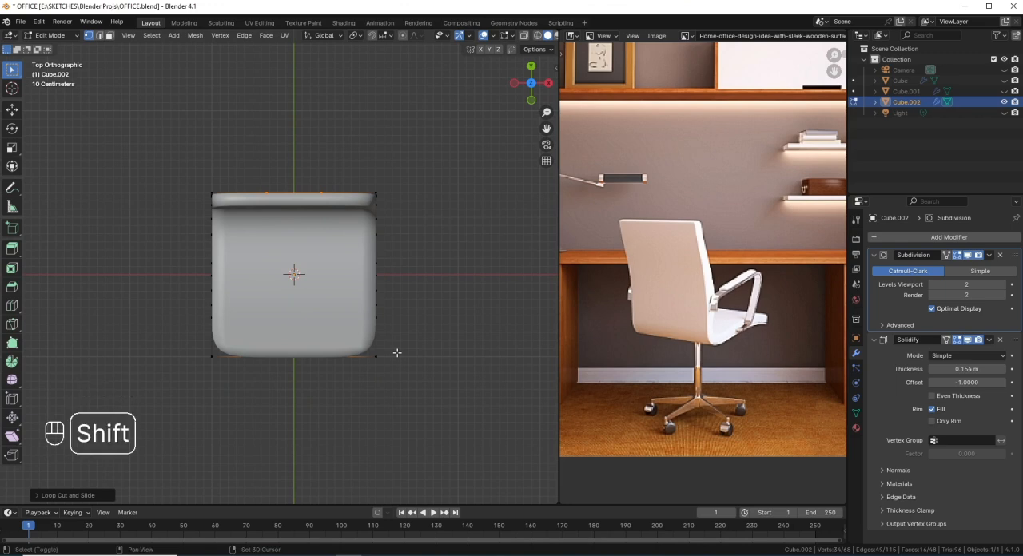
Step: Try to spread the two lengthwise loops towards the side edges by scaling them about 2.47 along X
key("shift+z")
key("s")
key("x")
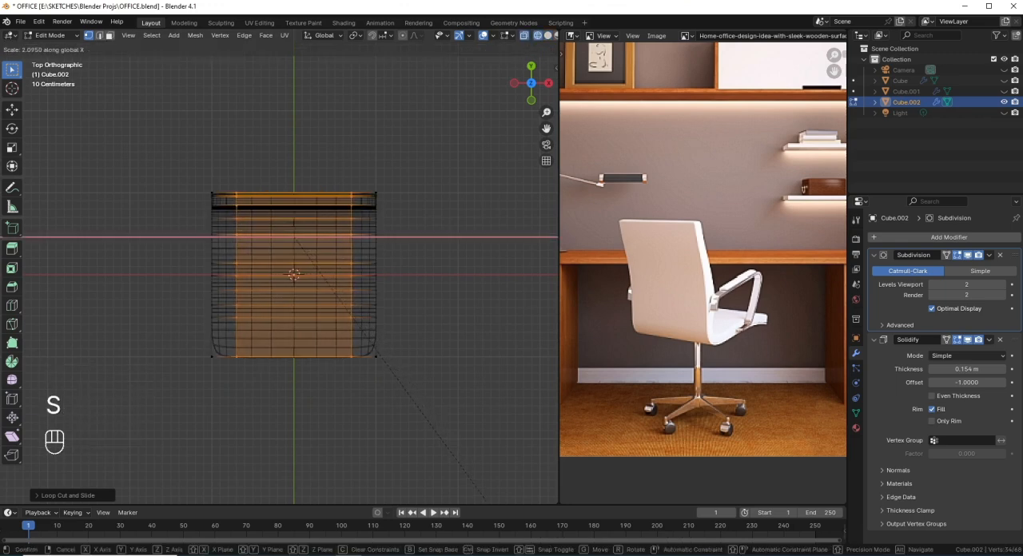
left_click(524, 80)
mouse_move(453, 457)
middle_mouse_down()
mouse_move(368, 330)
mouse_move(373, 369)
middle_mouse_up()
key("shift+z")
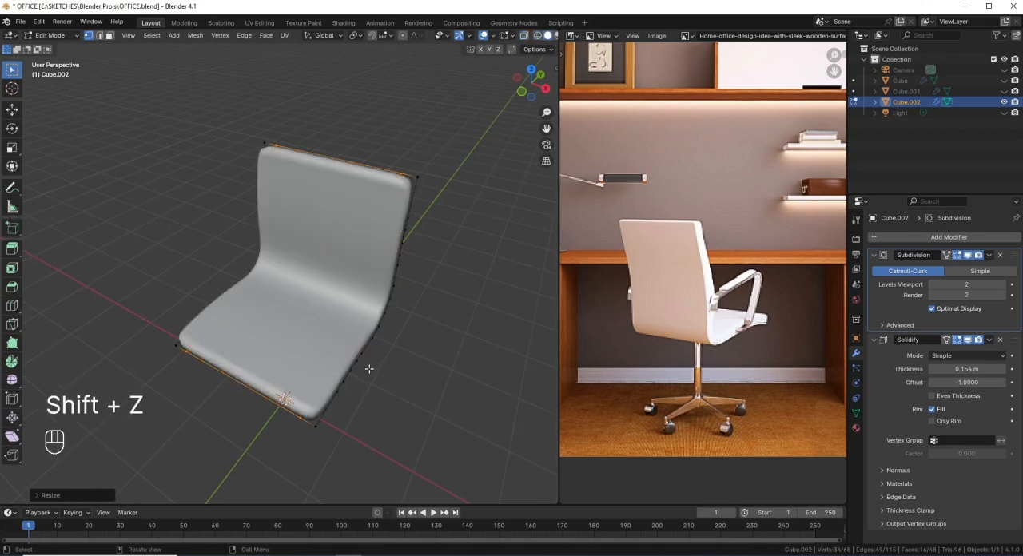
key("ctrl+z")
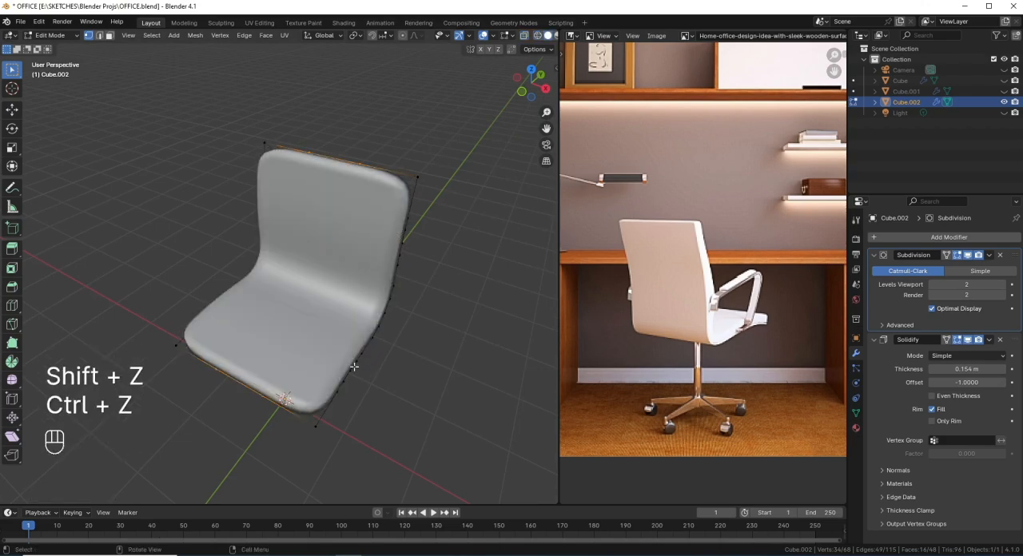
Step: Add one crosswise loop cut close to the backrest's top edge and another close to the seat's front edge
middle_click_drag(367, 240, 404, 210)
key("ctrl+r")
left_click(413, 205)
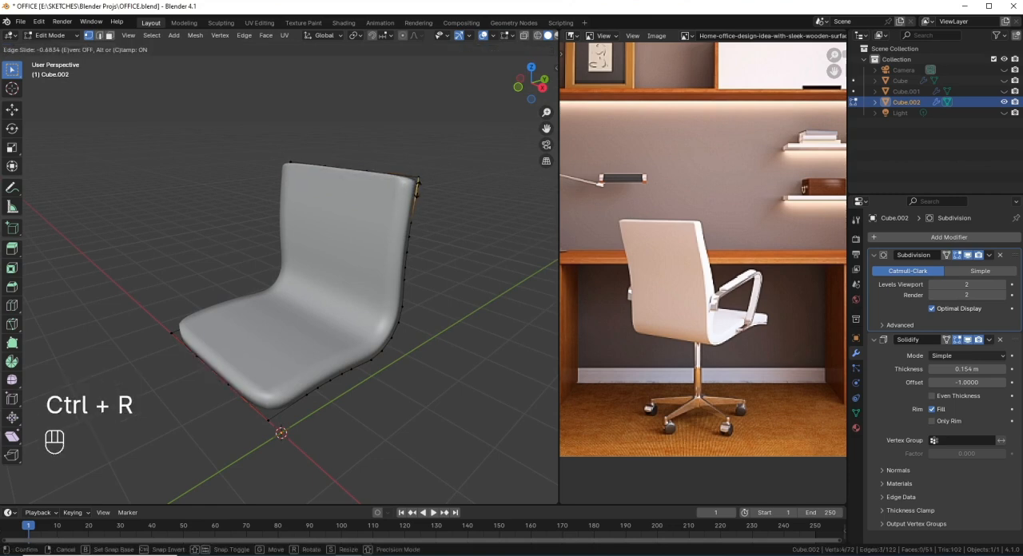
left_click(417, 189)
middle_click_drag(397, 272, 361, 320)
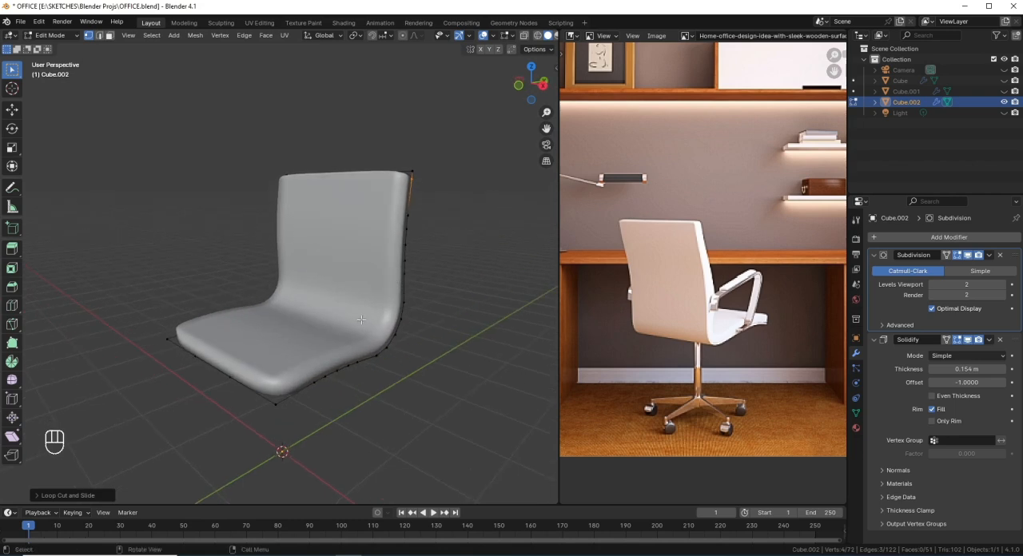
key("ctrl+r")
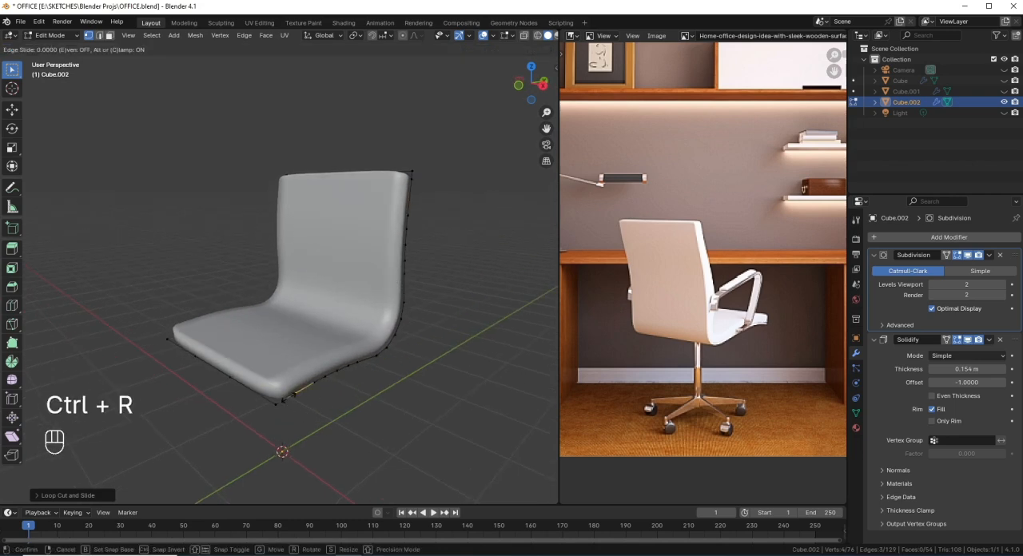
left_click(288, 401)
left_click(285, 423)
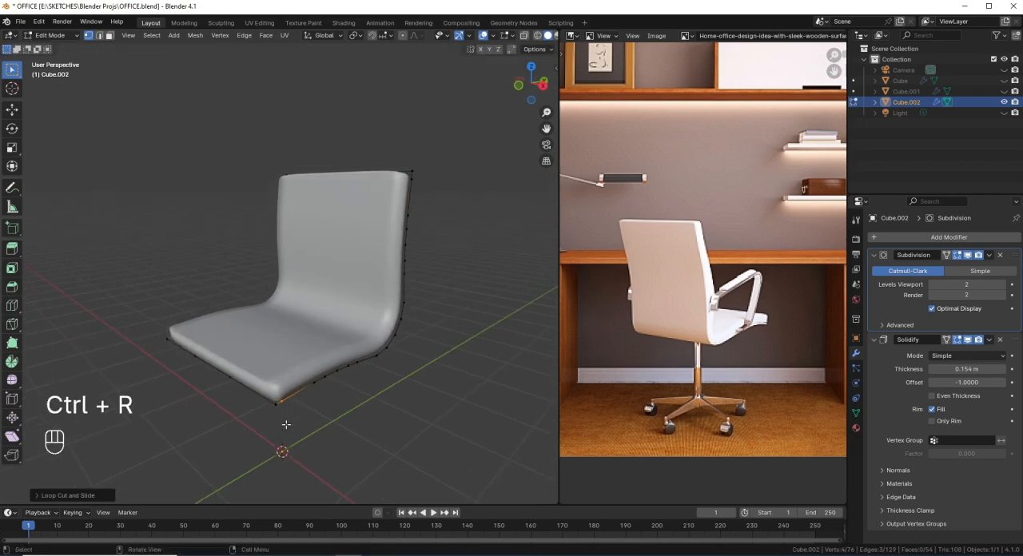
Step: Collapse the Subdivision modifier and move it below Solidify in the modifier stack
middle_click_drag(285, 423, 470, 360)
key("shift+z")
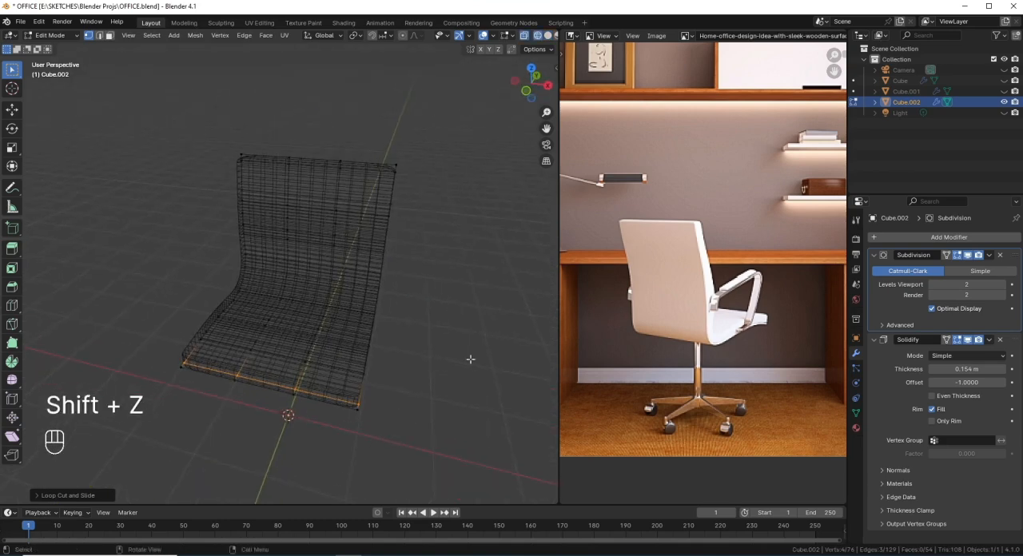
left_click(874, 256)
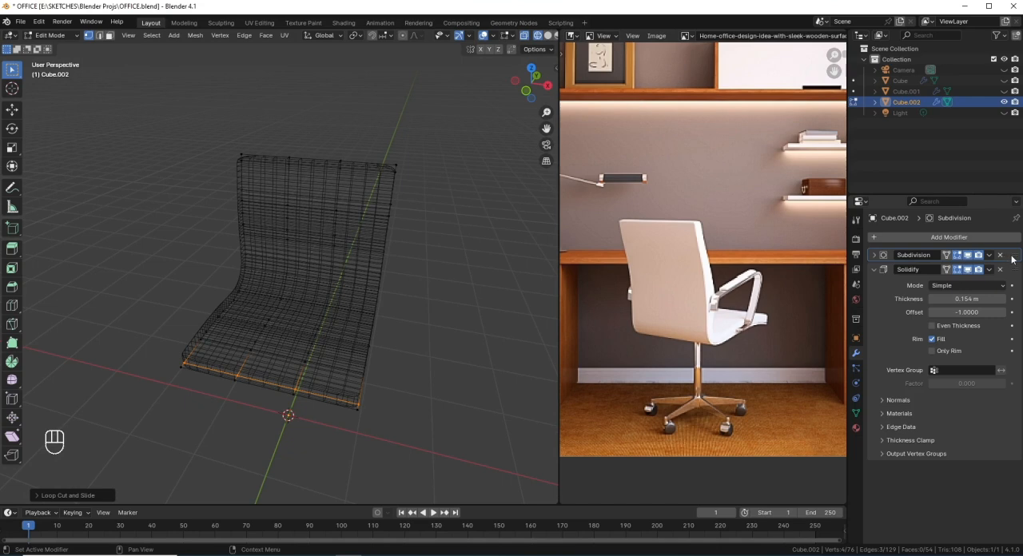
left_click_drag(1012, 256, 996, 498)
key("shift+z")
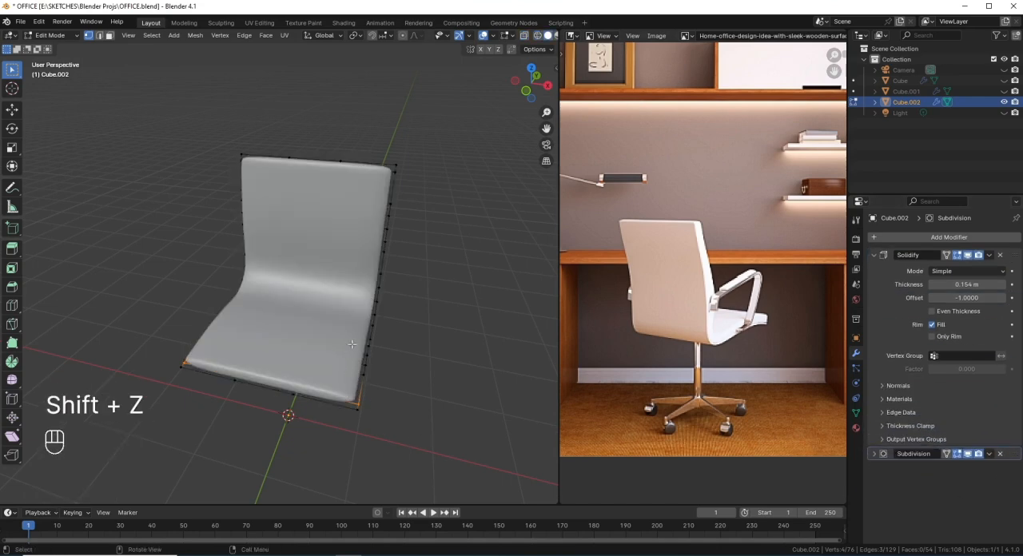
middle_click_drag(359, 384, 334, 277)
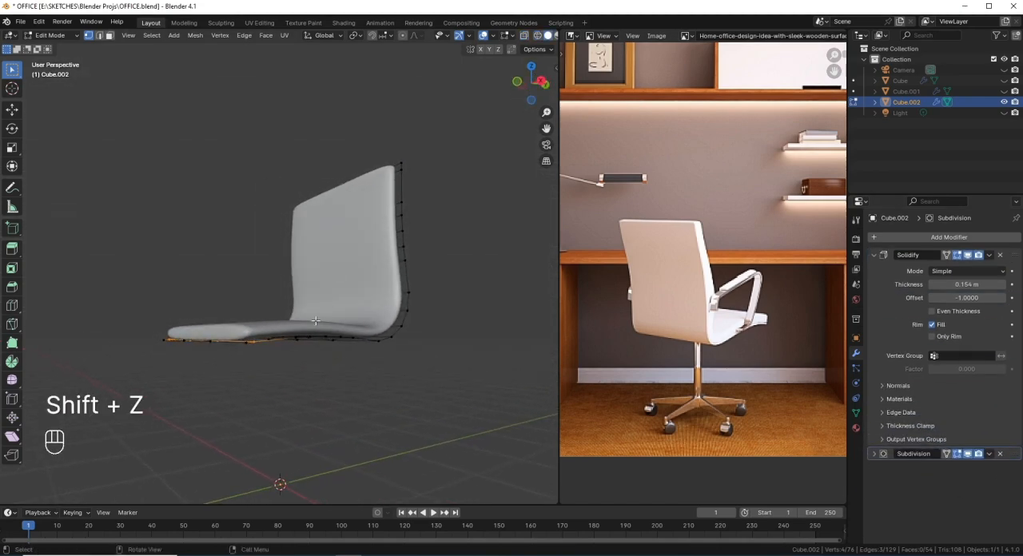
Step: Select all outer boundary edges of the chair shell, give them an edge crease of 1 and return to Object Mode
middle_click_drag(270, 347, 365, 420)
left_click(295, 391, "alt")
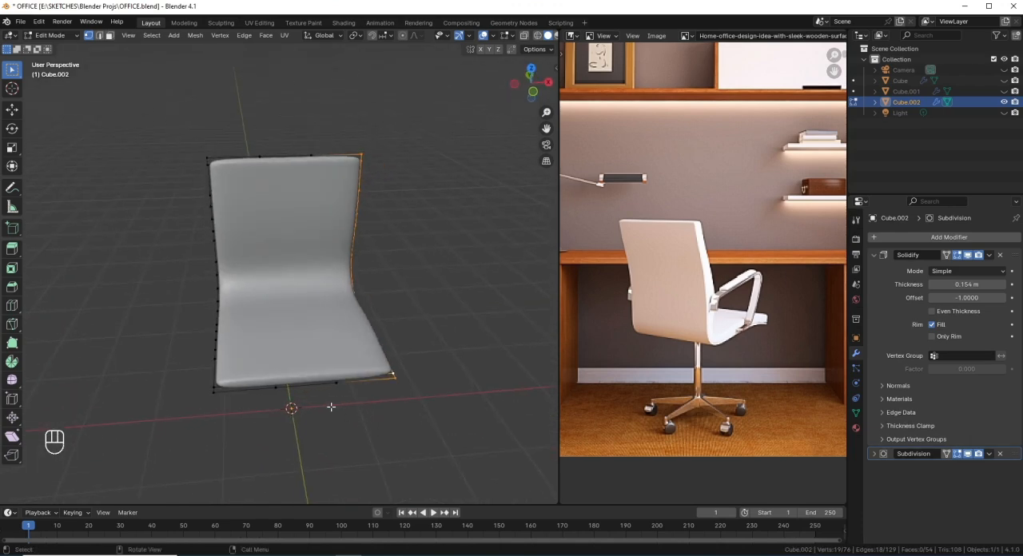
left_click(211, 374, "alt+shift")
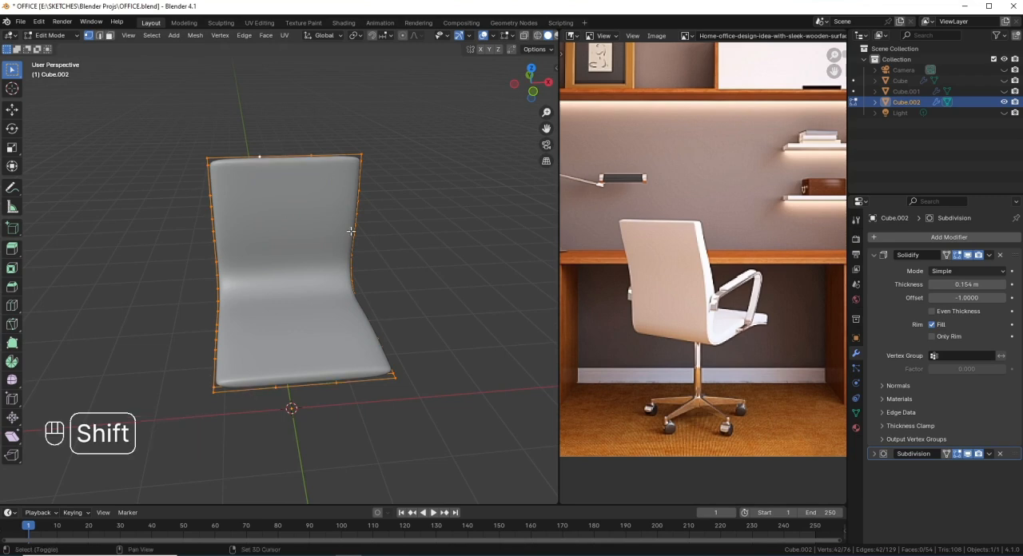
key("shift+z")
key("shift+z")
key("shift+e")
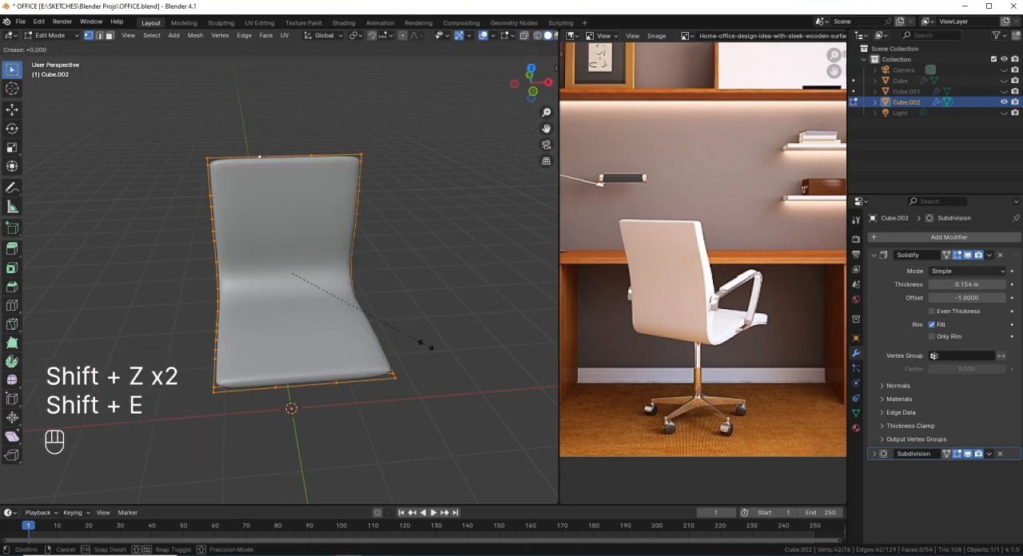
key("1")
key("Return")
middle_click_drag(422, 347, 370, 320)
key("Tab")
scroll(369, 308, "up", 2)
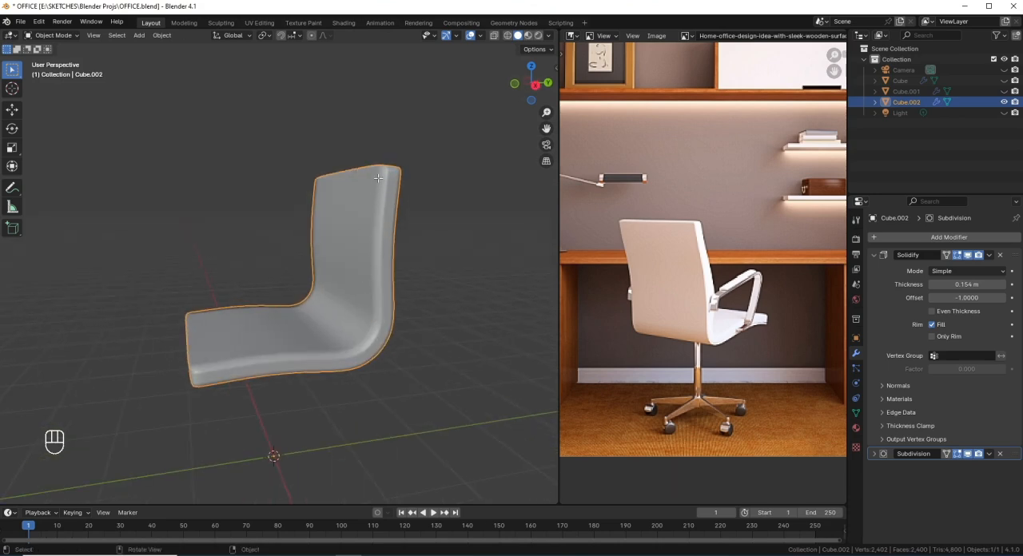
Step: Switch the chair shell to Weight Paint mode and examine its vertex weights from the other side
key("Tab")
middle_click_drag(378, 177, 374, 238)
key("Tab")
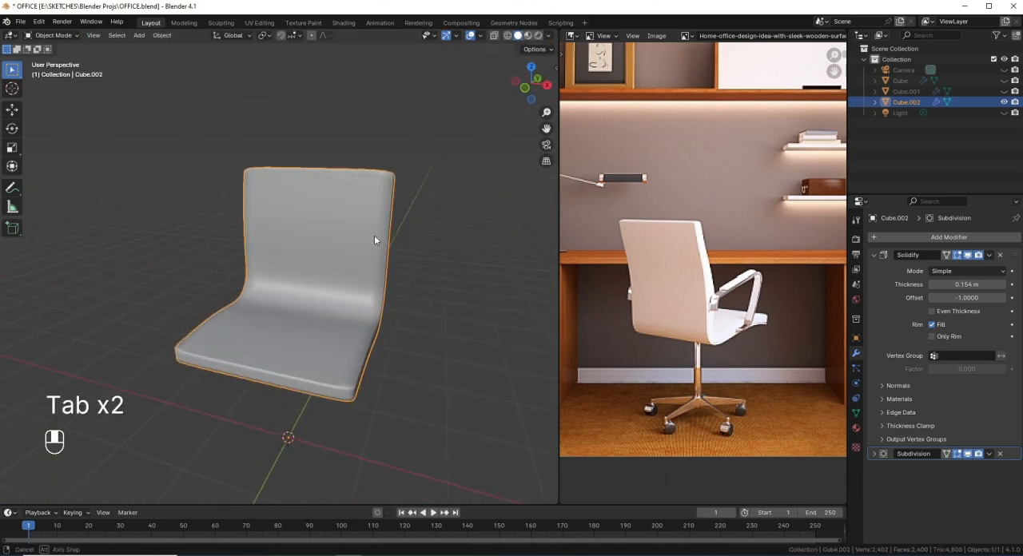
key("ctrl+Tab")
left_click(316, 199)
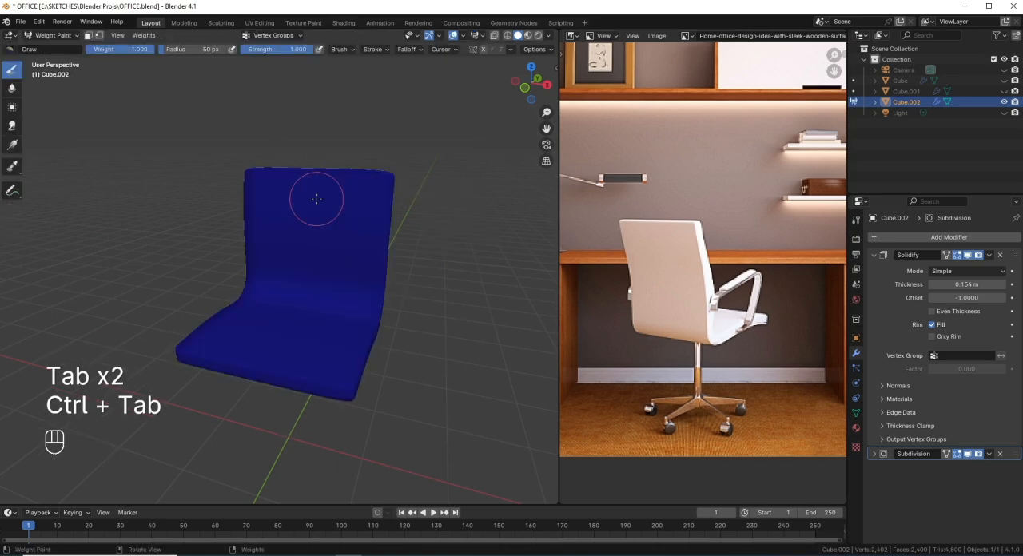
mouse_move(316, 199)
middle_mouse_down()
mouse_move(327, 269)
mouse_move(384, 257)
middle_mouse_up()
Step: Create a vertex group on the chair shell and assign every vertex except the backrest's top edge with weight 1
key("Tab")
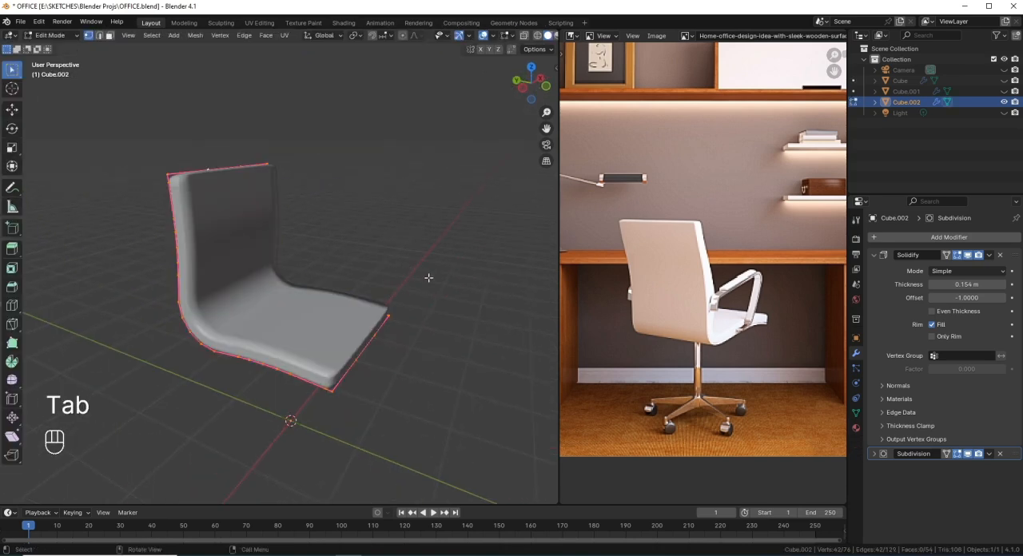
left_click(856, 413)
left_click(1012, 272)
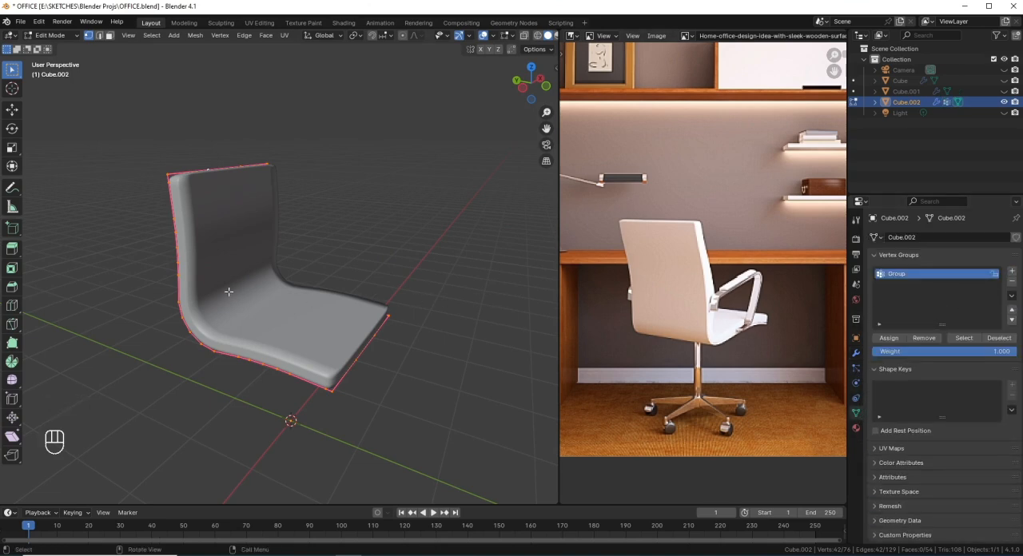
key("shift+z")
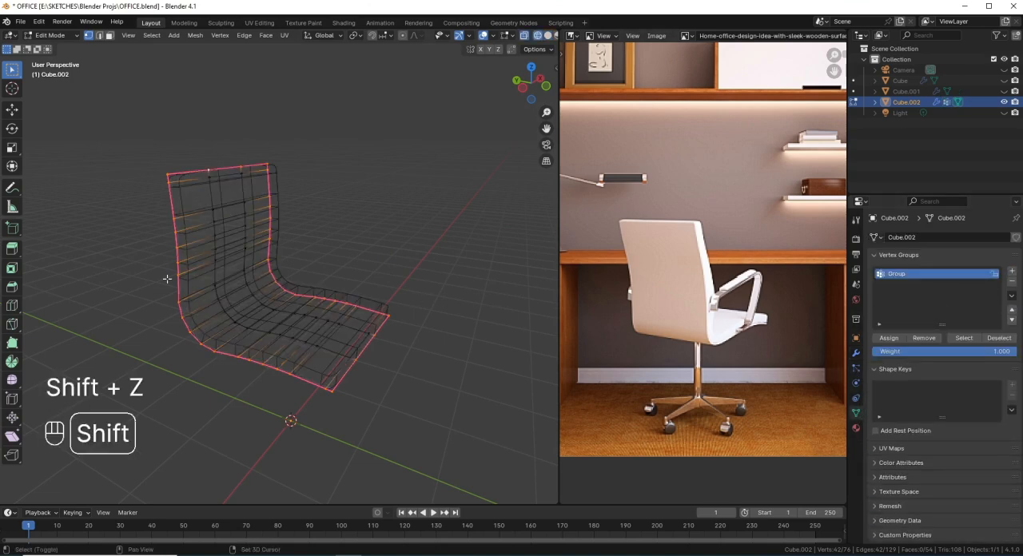
left_click(186, 174, "alt")
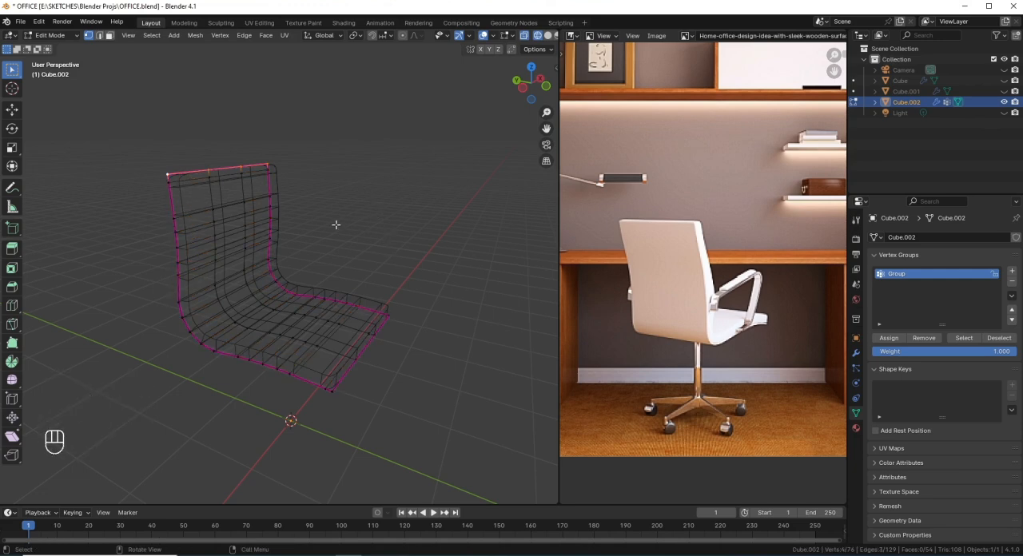
key("ctrl+i")
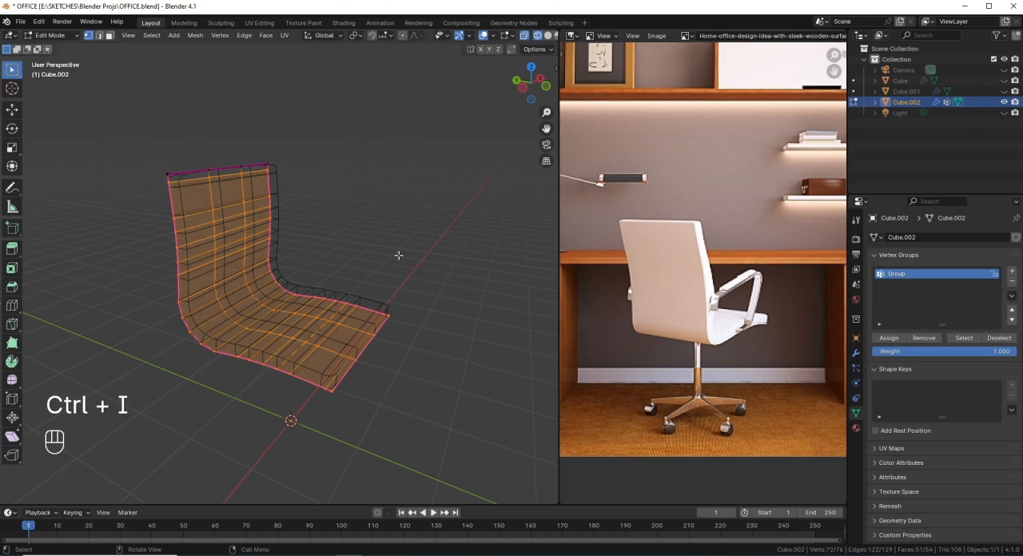
left_click(891, 338)
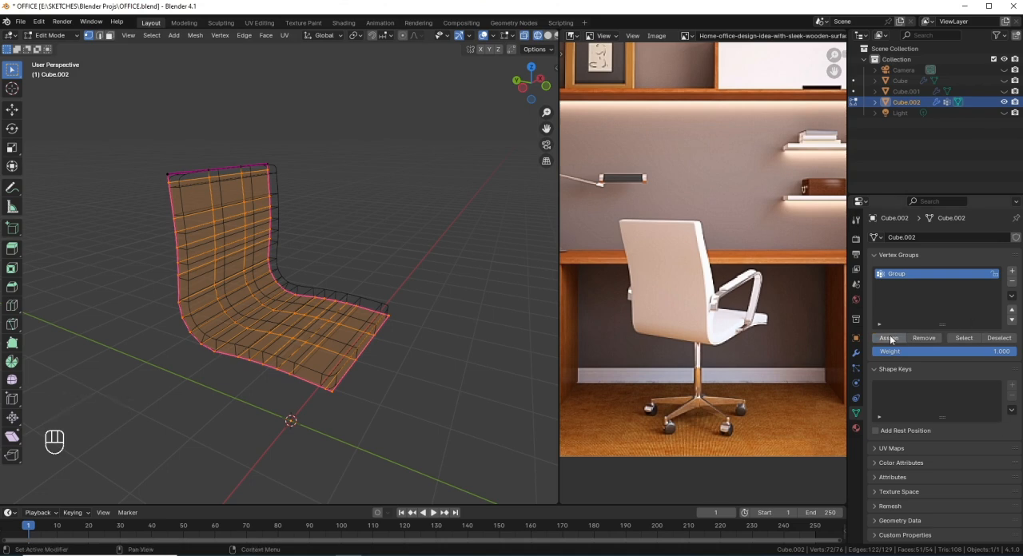
Step: Assign the backrest's top edge vertices to the vertex group with weight 0.5 and check the result in Weight Paint mode
key("ctrl+i")
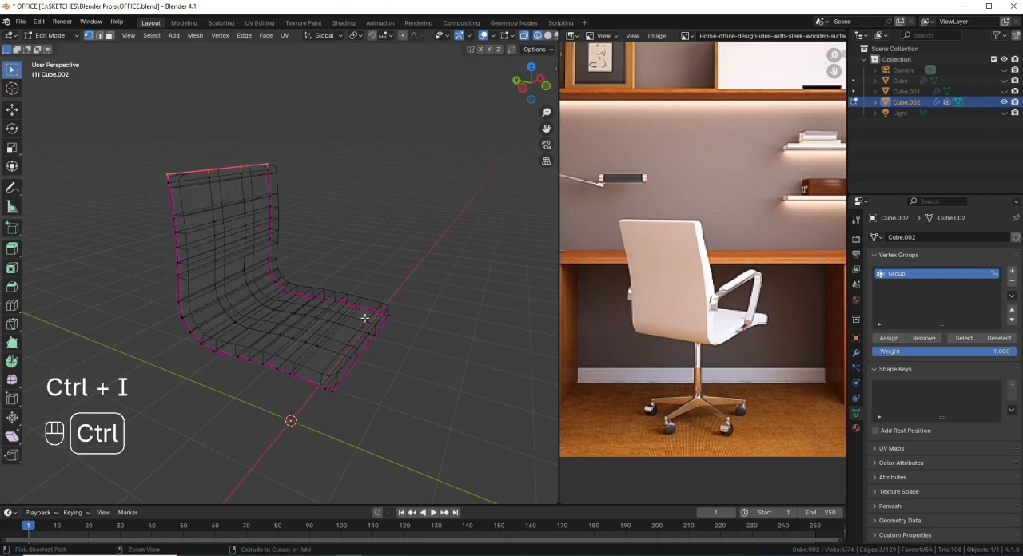
left_click(949, 349)
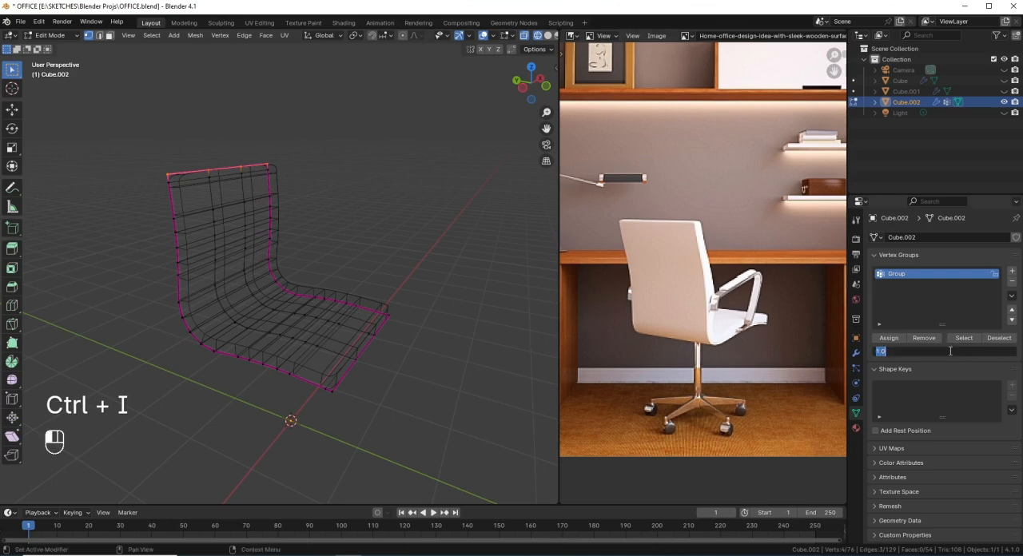
key("BackSpace")
type("0.5")
key("Return")
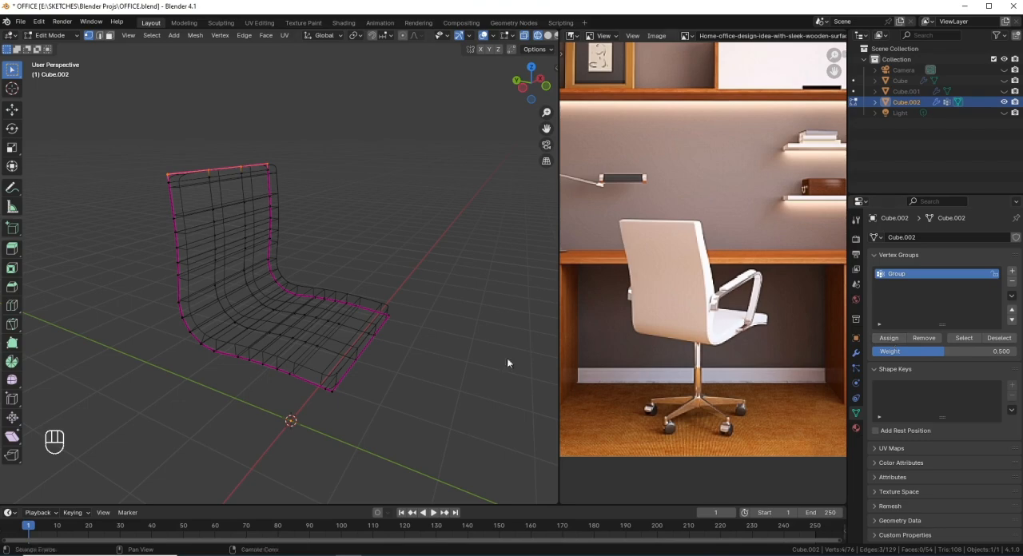
key("Tab")
key("shift+z")
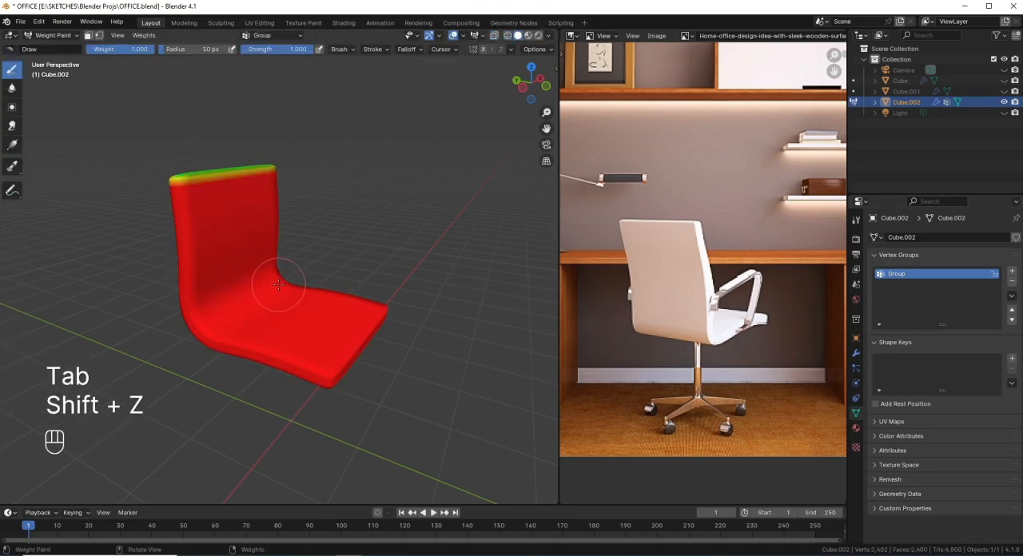
key("z")
Step: Grow the top-edge selection by one row, assign it to the vertex group with weight 0.5 and view the painted weights
key("Tab")
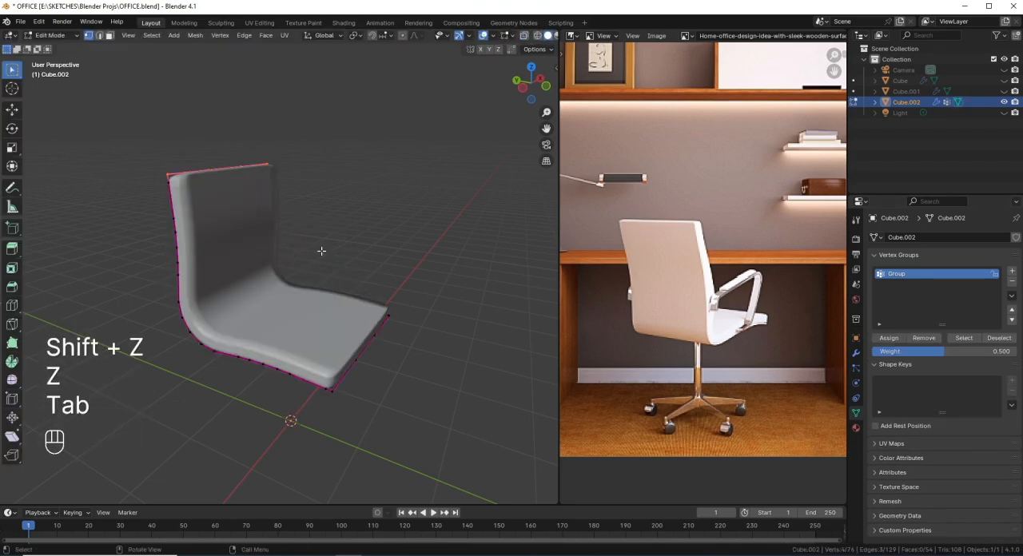
key("ctrl+KP_Add")
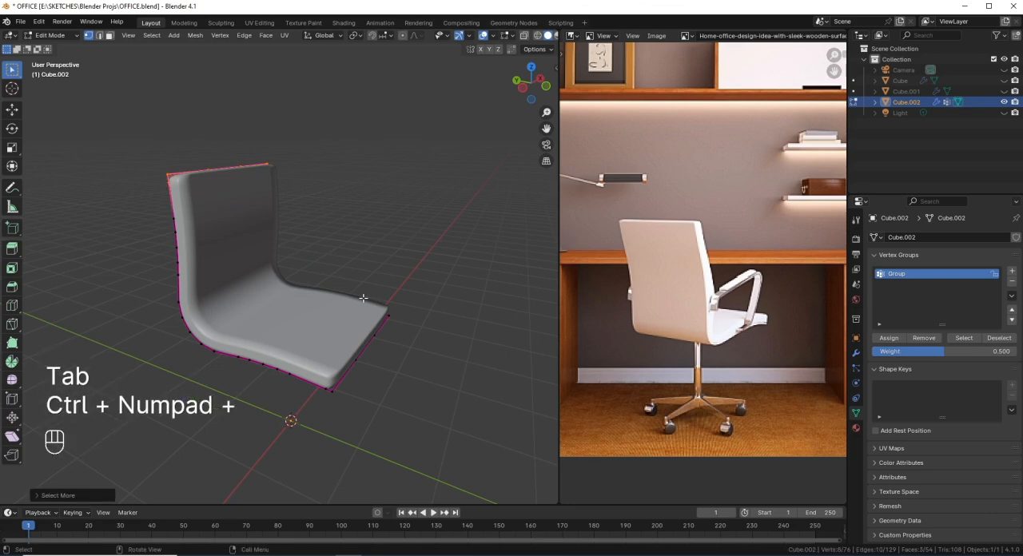
left_click(900, 341)
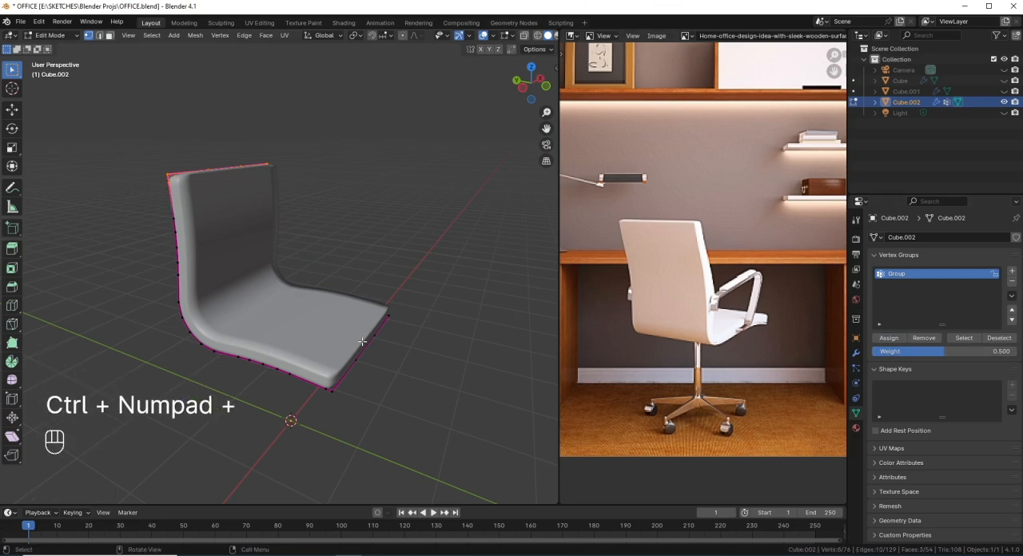
key("Tab")
middle_click_drag(194, 251, 270, 286)
middle_click_drag(257, 335, 192, 352)
Step: Select the crosswise loop at the seat-to-backrest bend, grow it by one row and assign it with weight 0.5
key("Tab")
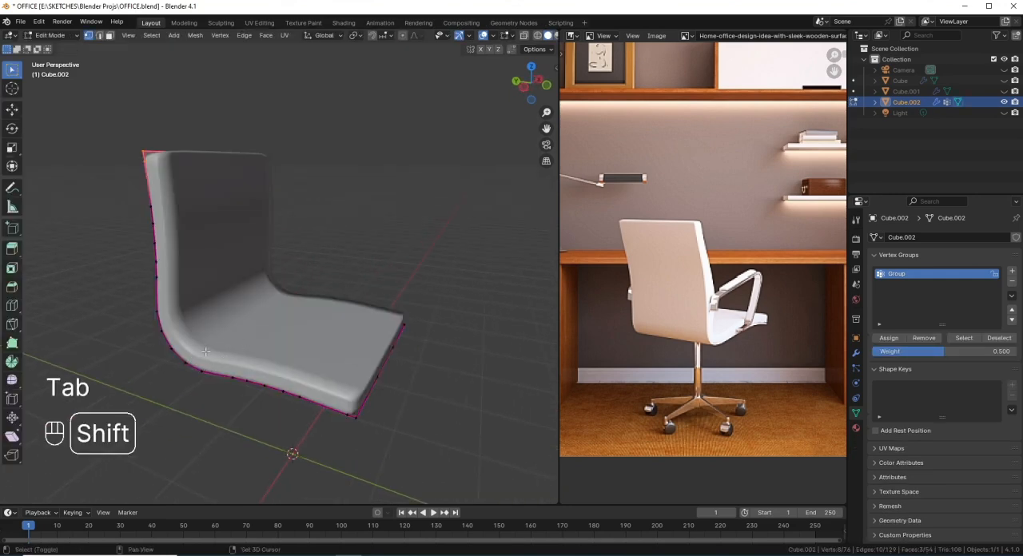
key("shift+z")
left_click(197, 355, "alt")
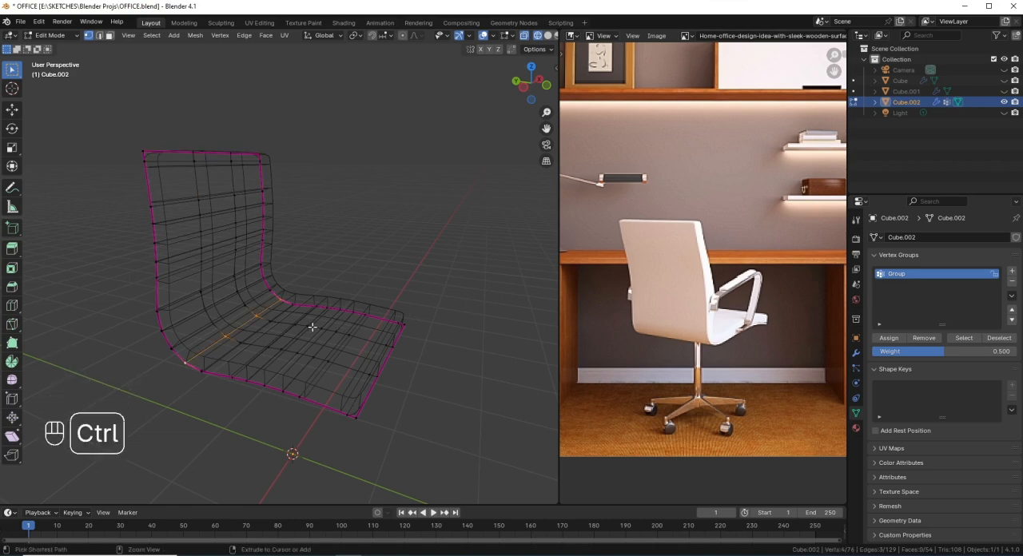
key("ctrl+KP_Add")
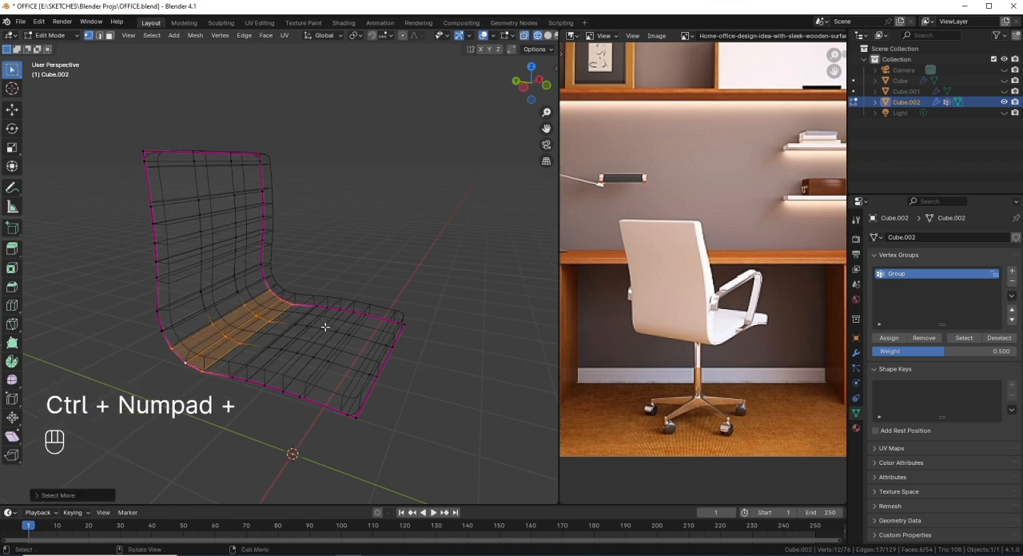
left_click(889, 338)
key("shift+z")
key("Tab")
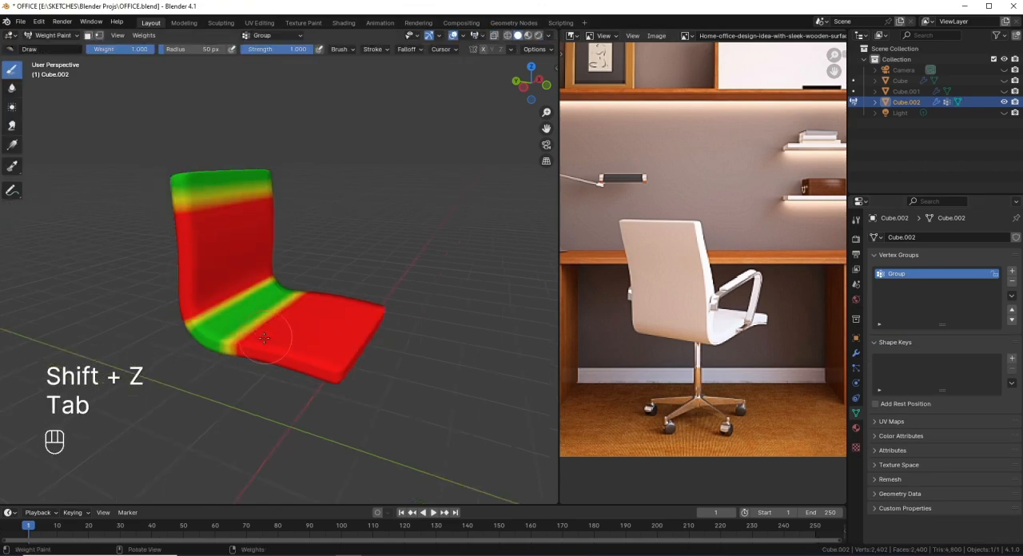
middle_click_drag(263, 338, 314, 326)
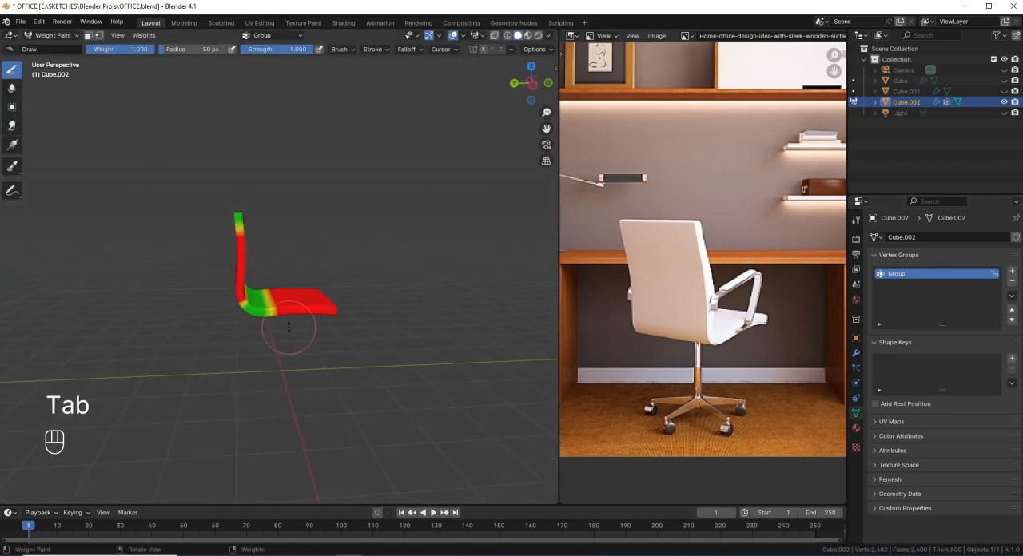
Step: Return to Object Mode and set the Solidify modifier's vertex group to Group
key("Tab")
key("ctrl+Tab")
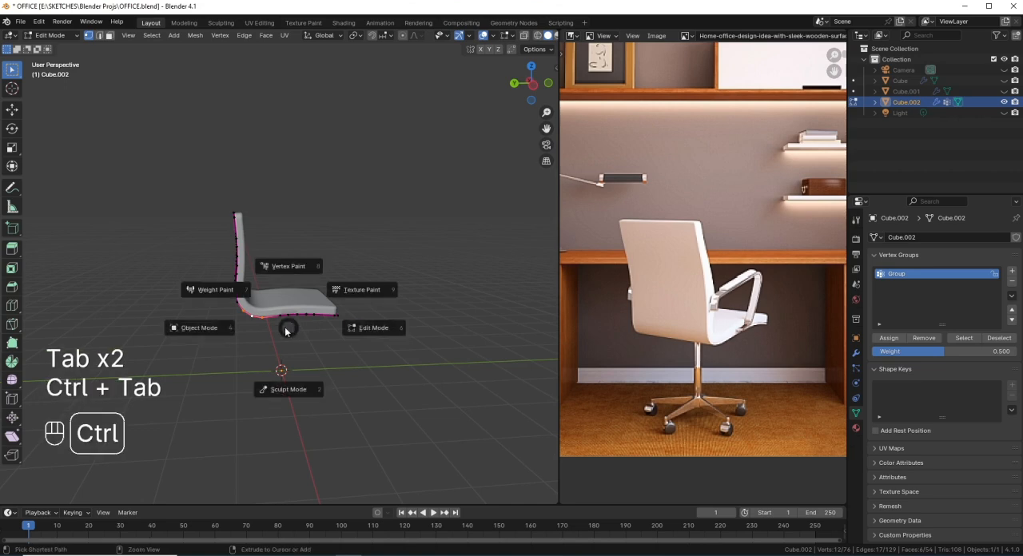
left_click(207, 327)
middle_click_drag(240, 320, 287, 304)
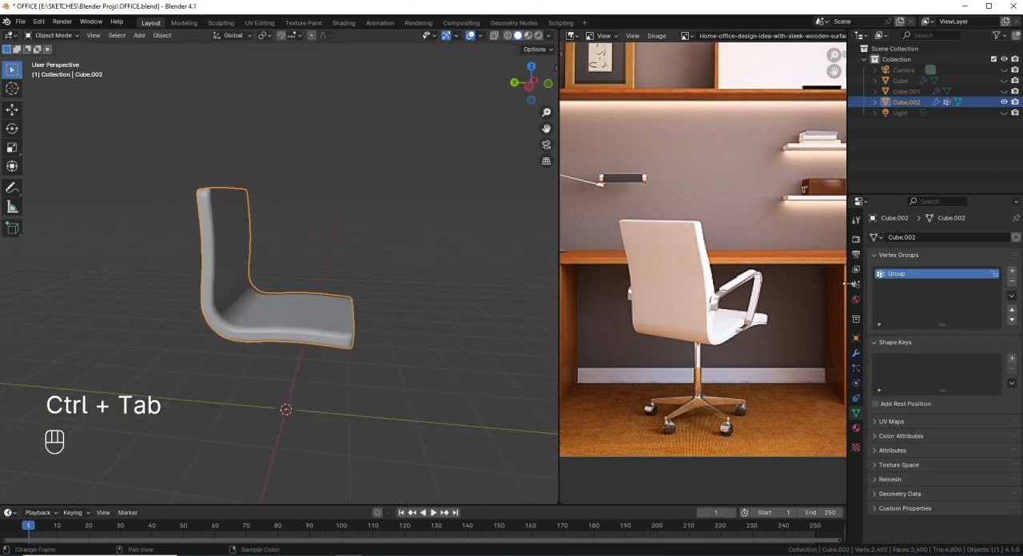
left_click(856, 352)
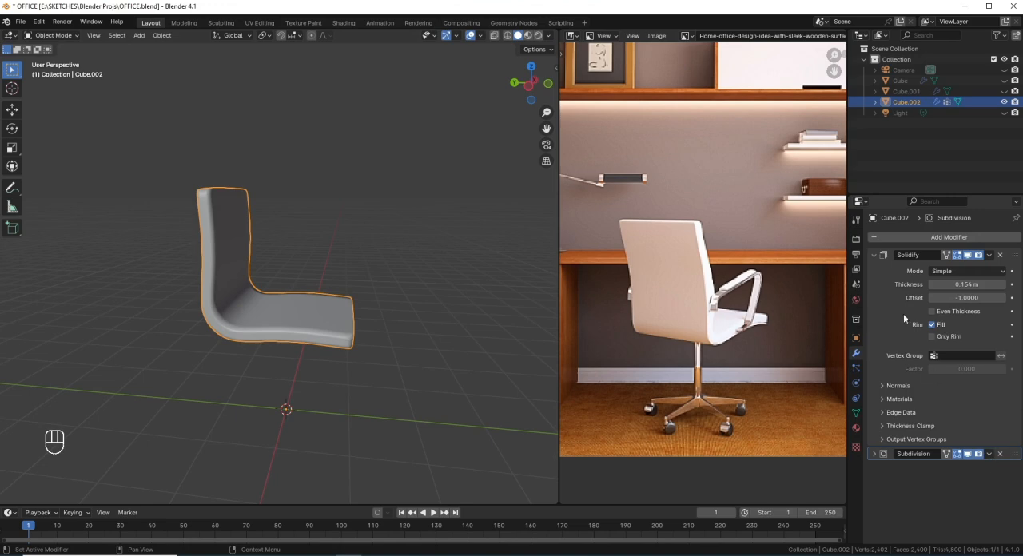
left_click(961, 356)
left_click(952, 370)
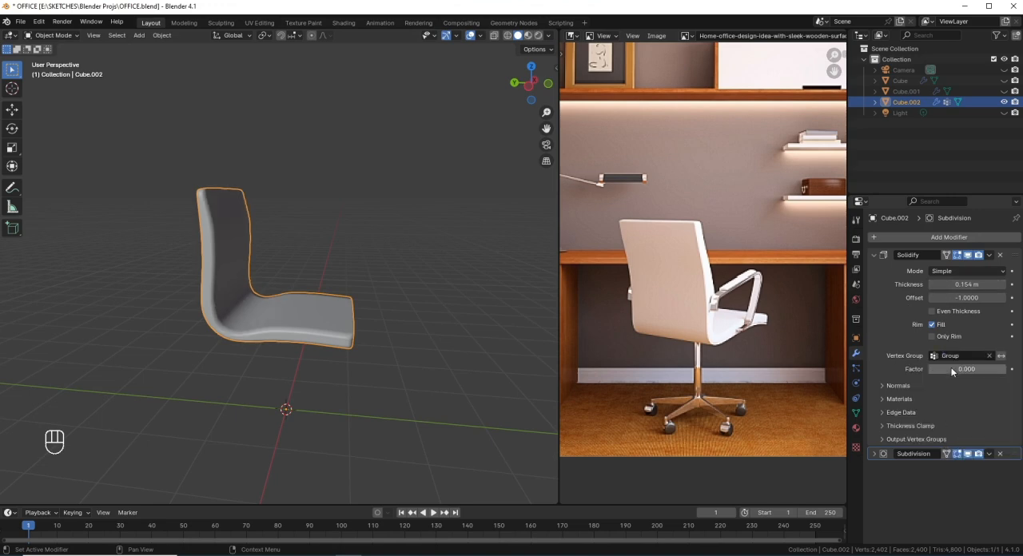
middle_click_drag(295, 380, 359, 344)
Step: Compare the shell with the reference chair, then reassign the selected bend vertices to the vertex group with weight 0.8
scroll(746, 358, "up", 5)
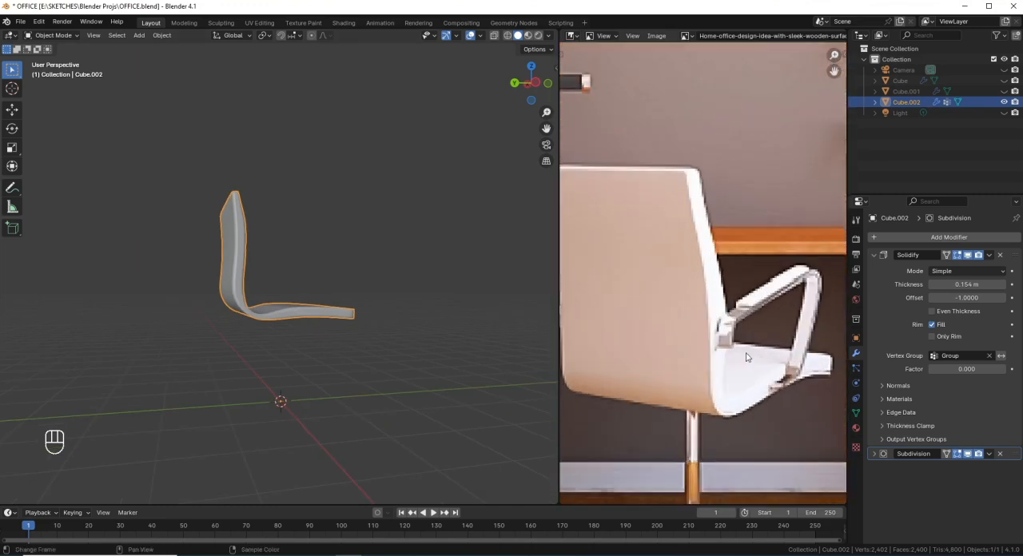
scroll(754, 405, "down", 3)
mouse_move(290, 324)
middle_mouse_down()
mouse_move(244, 355)
mouse_move(242, 335)
mouse_move(270, 321)
middle_mouse_up()
scroll(269, 320, "up", 1)
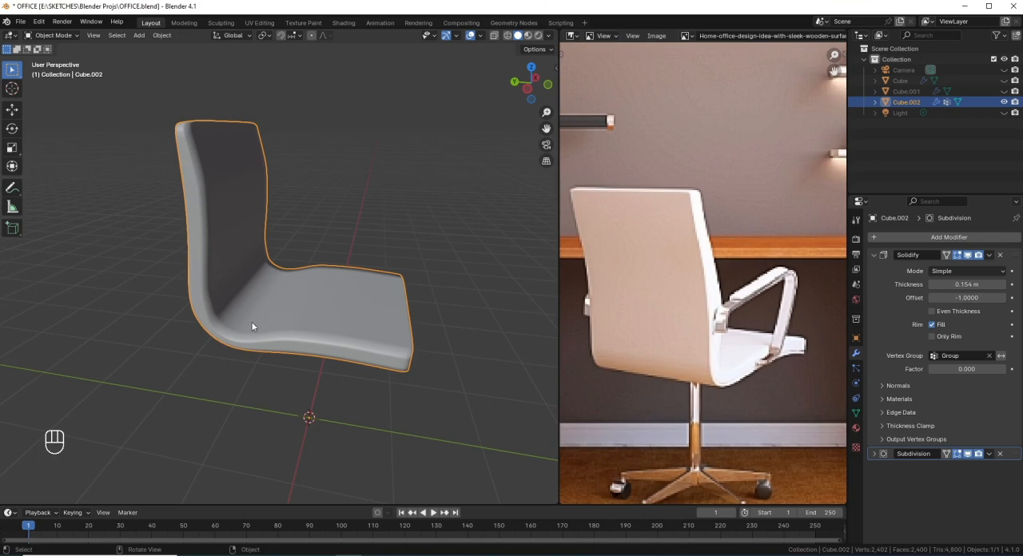
key("Tab")
key("shift+z")
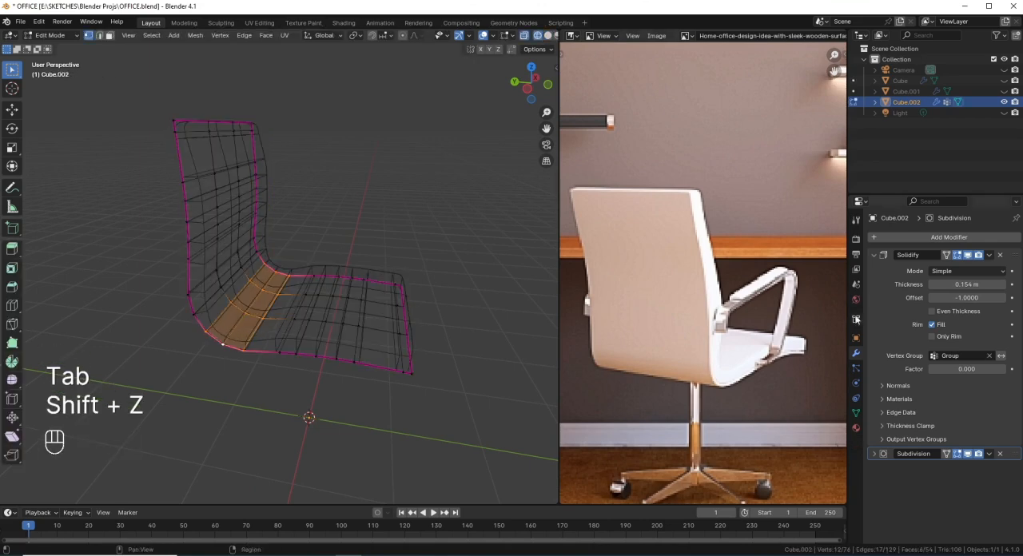
key("shift+z")
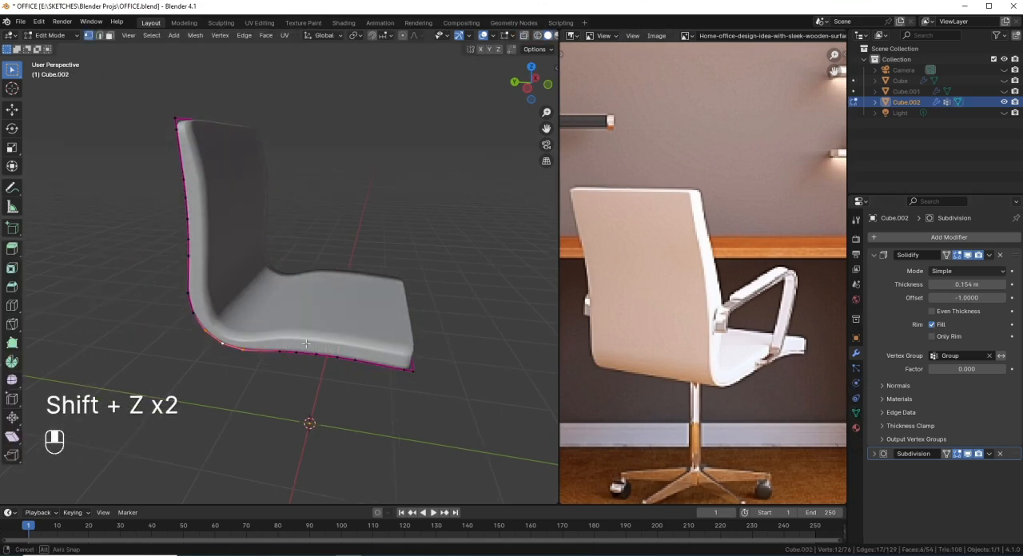
left_click(857, 411)
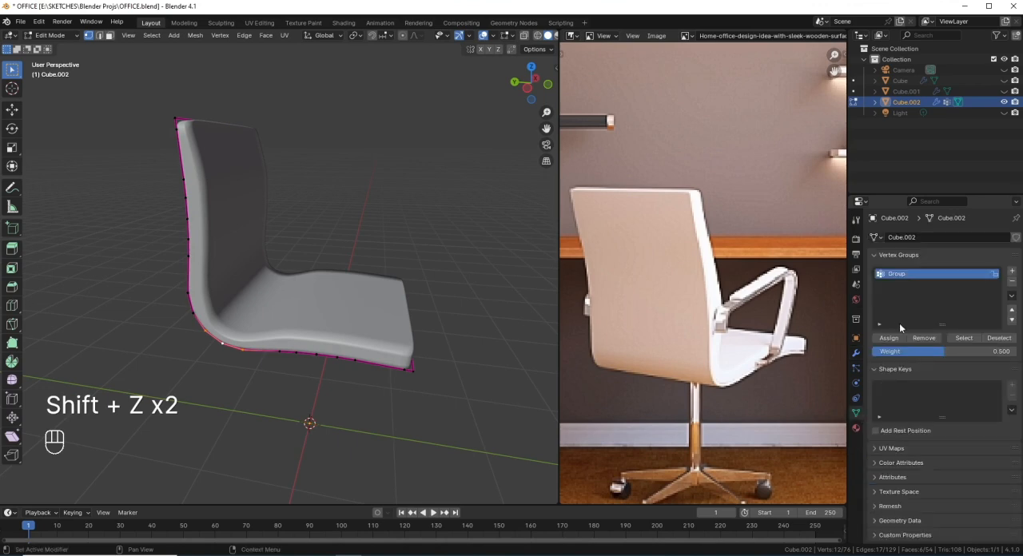
left_click(934, 351)
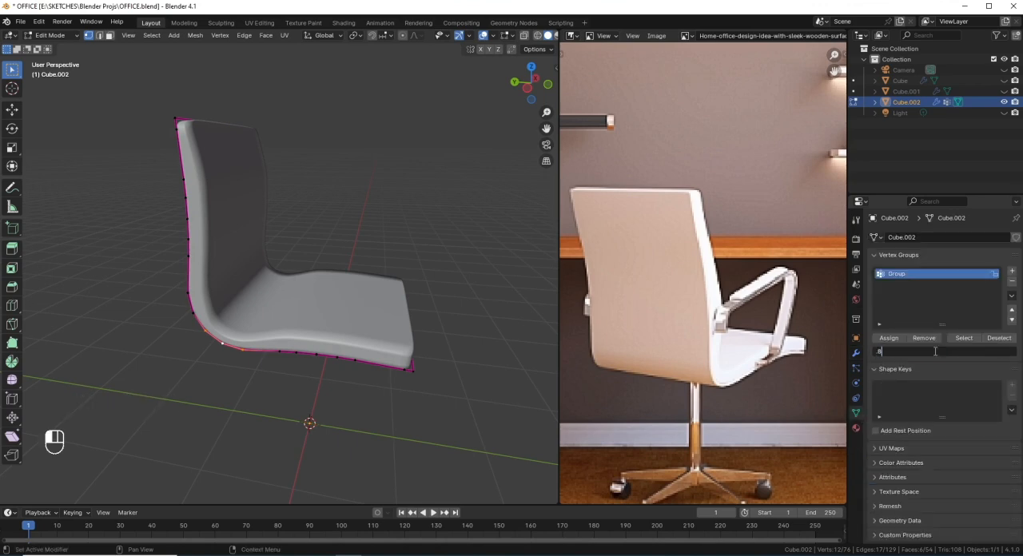
type(".8")
key("Return")
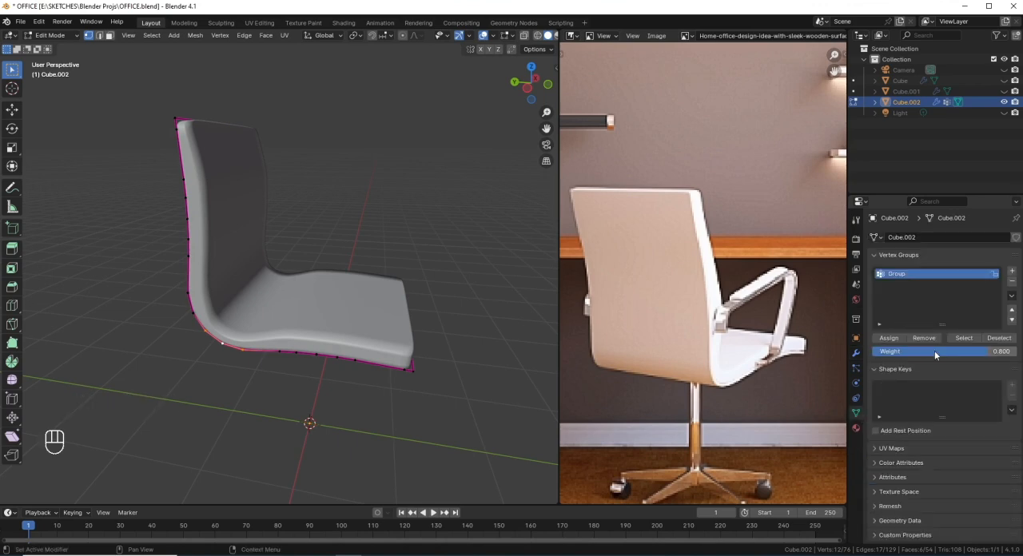
left_click(893, 338)
key("Tab")
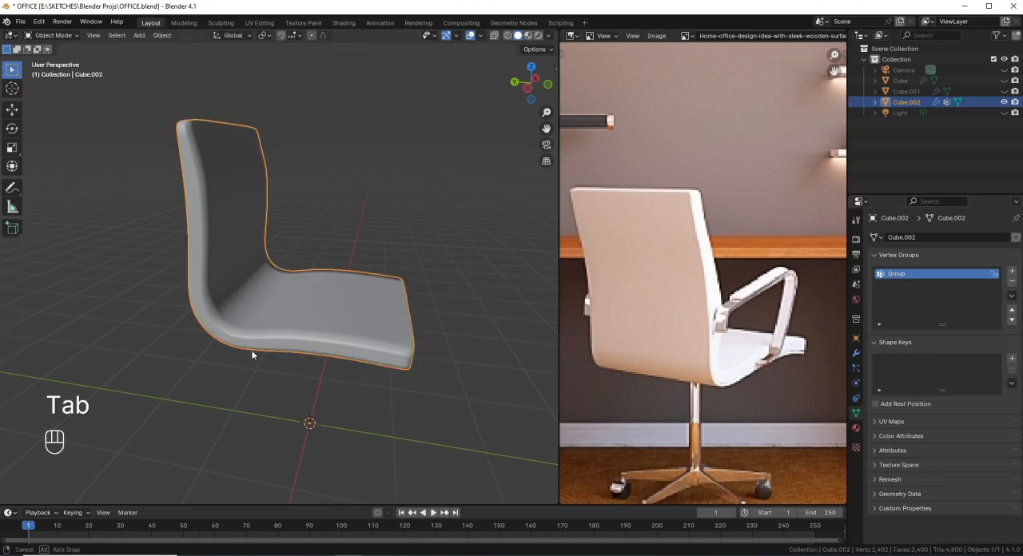
Step: Select the two inner lengthwise edge loops of the seat shell and scale them apart along X by a factor of about 2.5
middle_click_drag(259, 346, 150, 364)
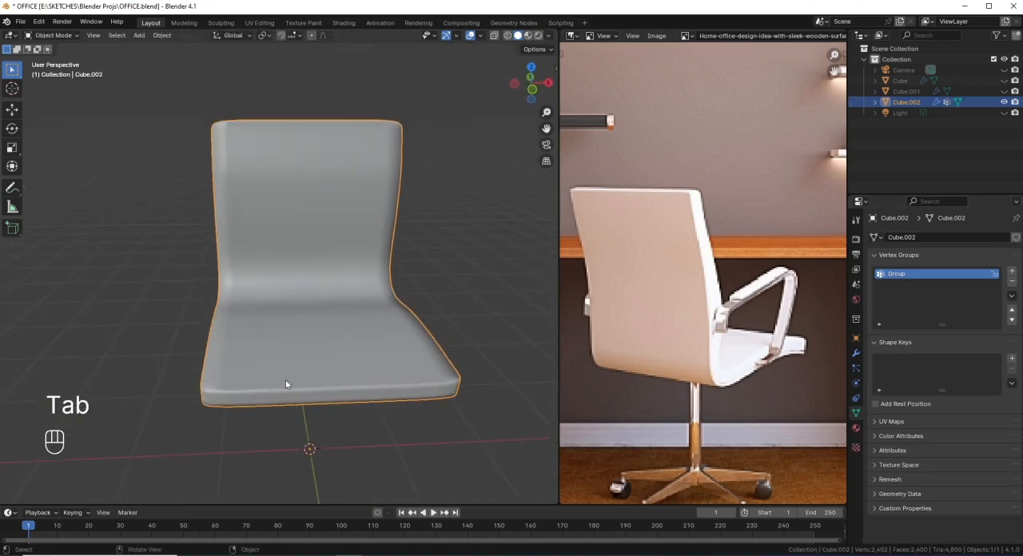
middle_click_drag(319, 365, 321, 424)
key("Tab")
key("shift+z")
middle_click_drag(303, 389, 301, 384)
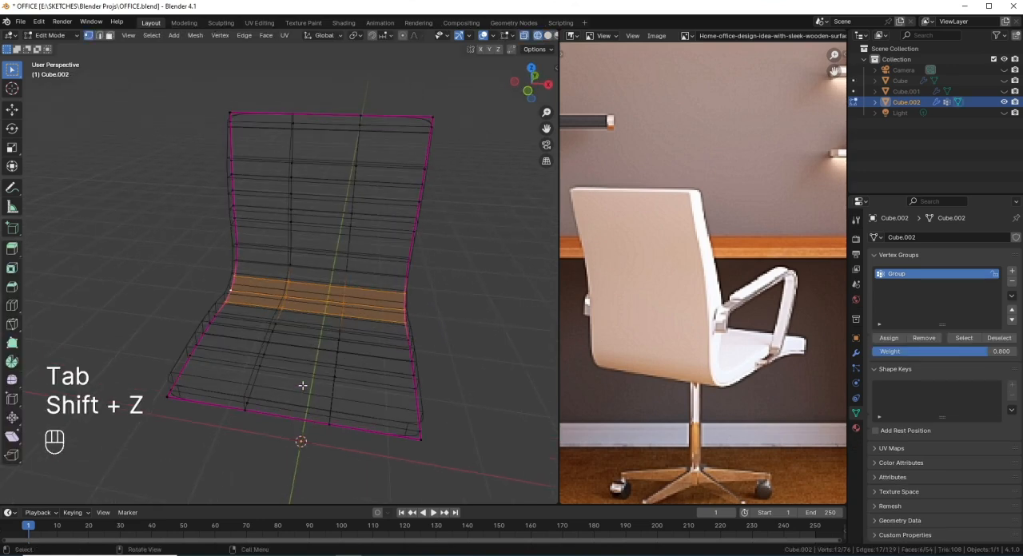
left_click(352, 209, "alt")
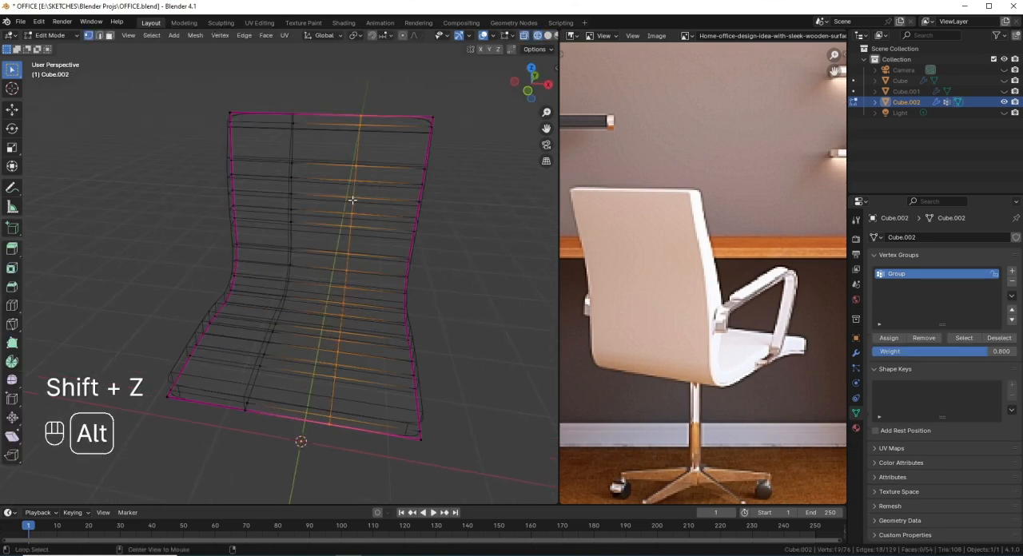
left_click(291, 214, "alt+shift")
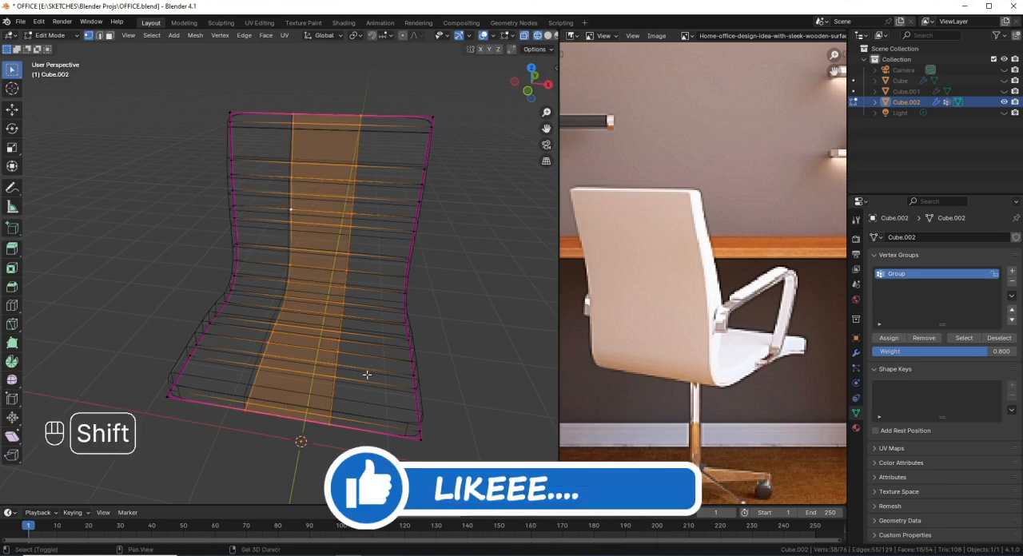
key("shift+z")
key("s")
key("x")
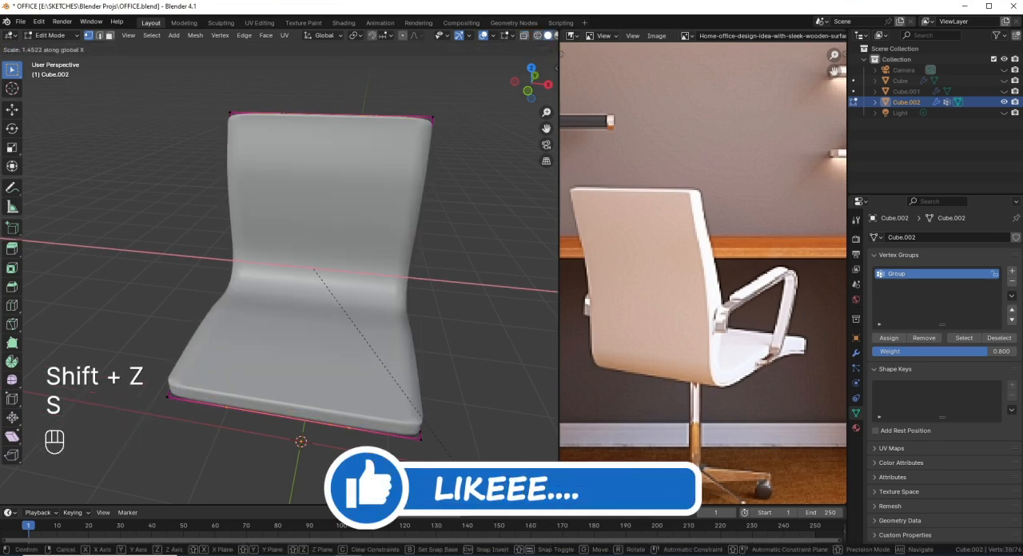
left_click(65, 200)
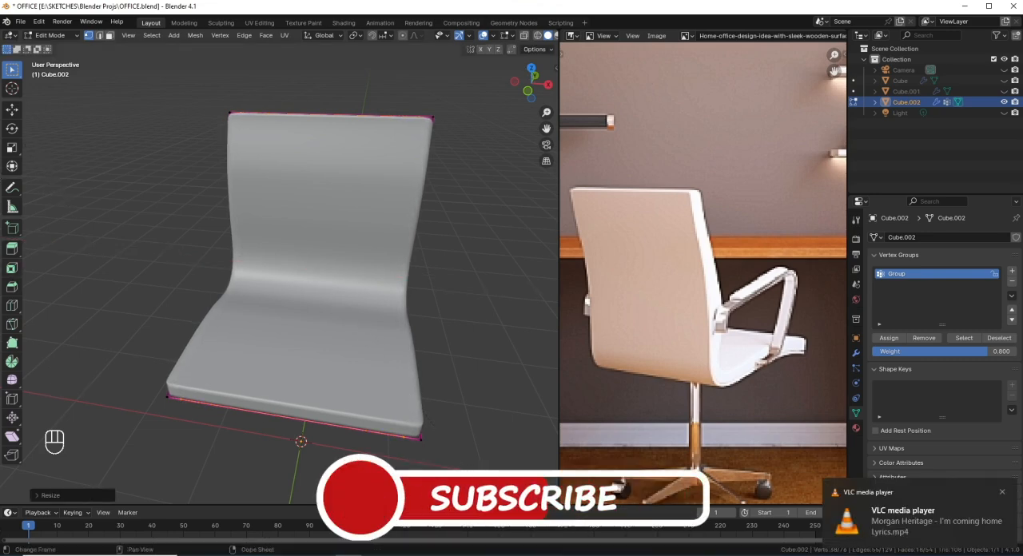
Step: Select the vertices at the backrest's top edge in side view, assign them to the vertex group with weight 0.8 and save the file
middle_click_drag(367, 457, 291, 294)
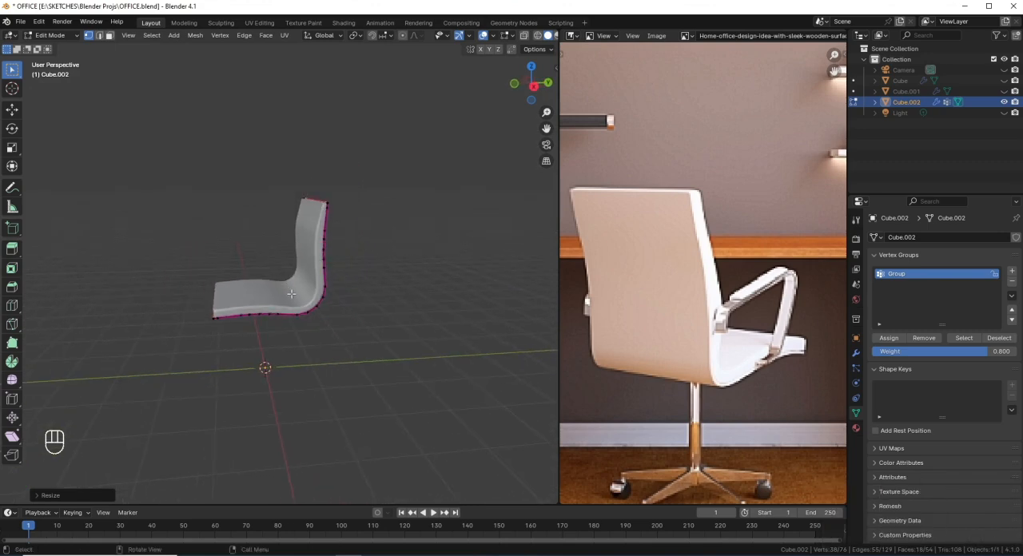
key("Tab")
mouse_move(341, 314)
middle_mouse_down()
mouse_move(385, 313)
mouse_move(343, 318)
middle_mouse_up()
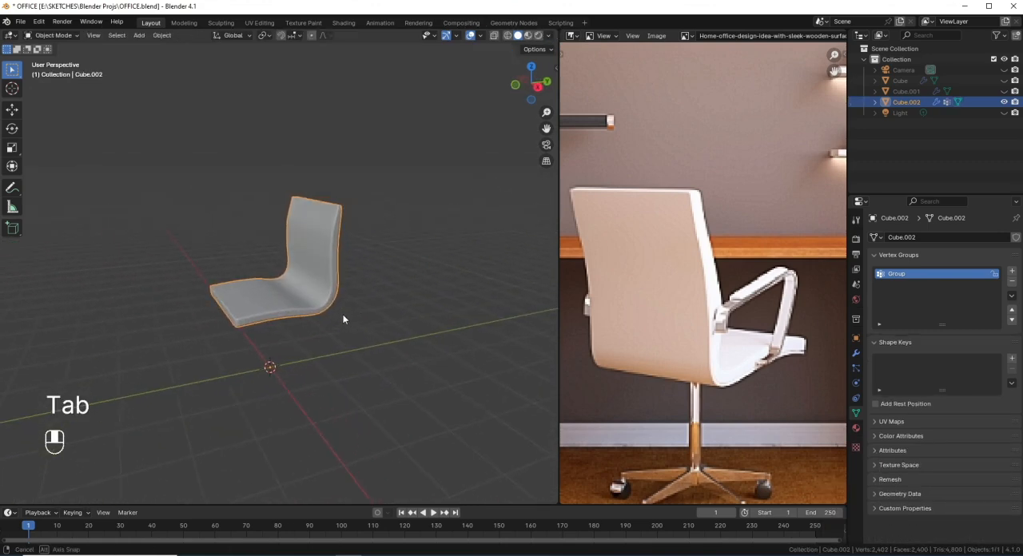
key("KP_3")
scroll(349, 312, "up", 3)
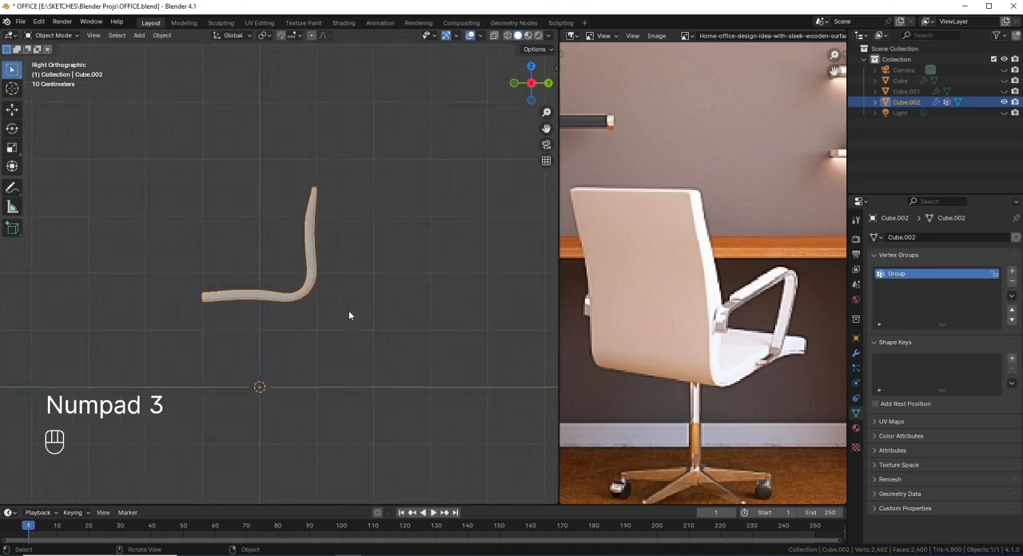
scroll(347, 195, "up", 1)
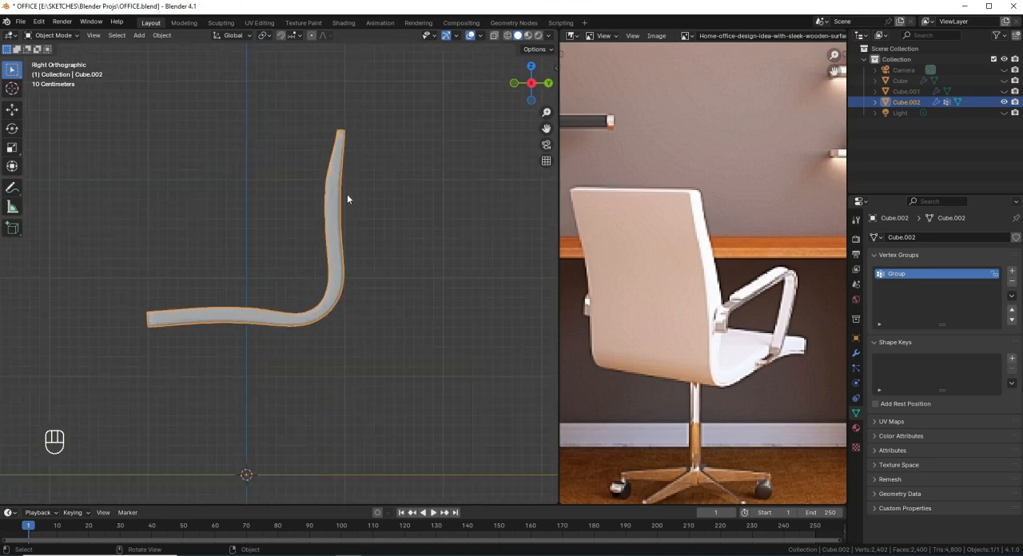
middle_click_drag(346, 186, 289, 266, "shift")
scroll(289, 267, "up", 1)
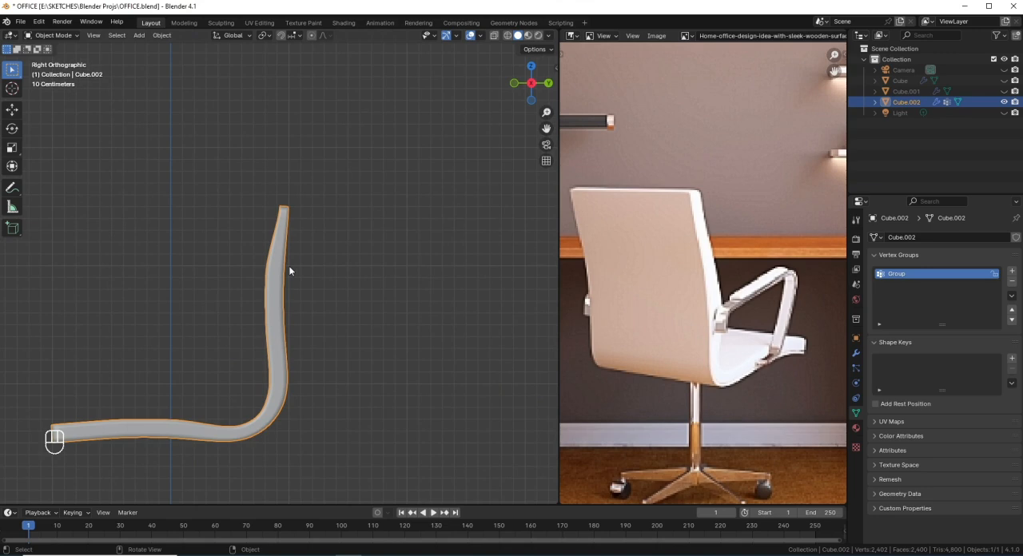
key("Tab")
key("shift+z")
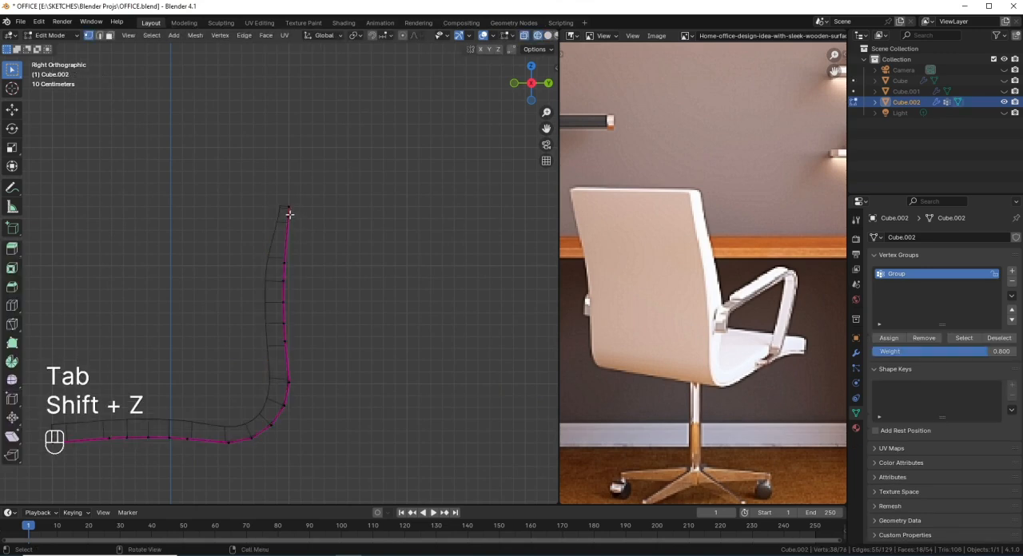
left_click_drag(301, 227, 264, 184)
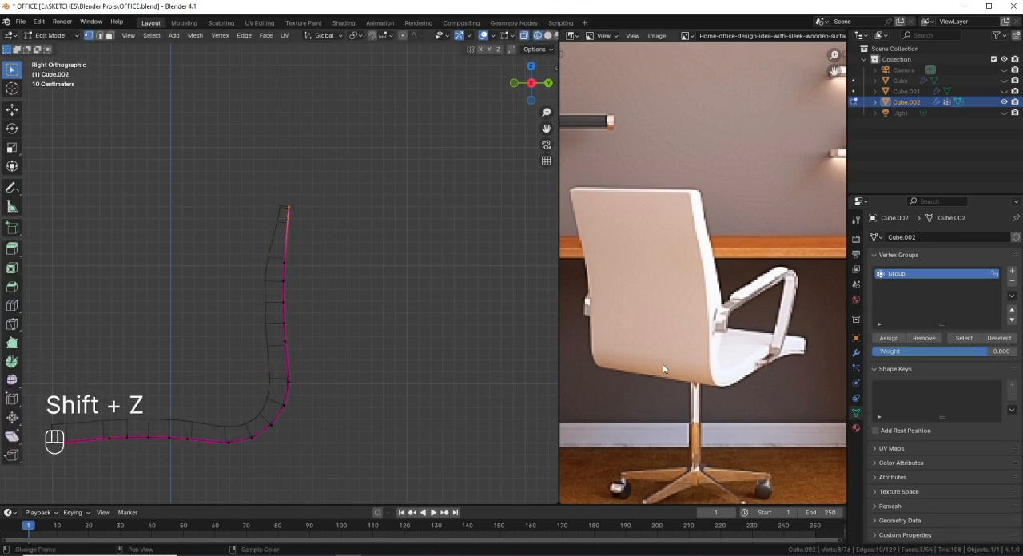
left_click(901, 339)
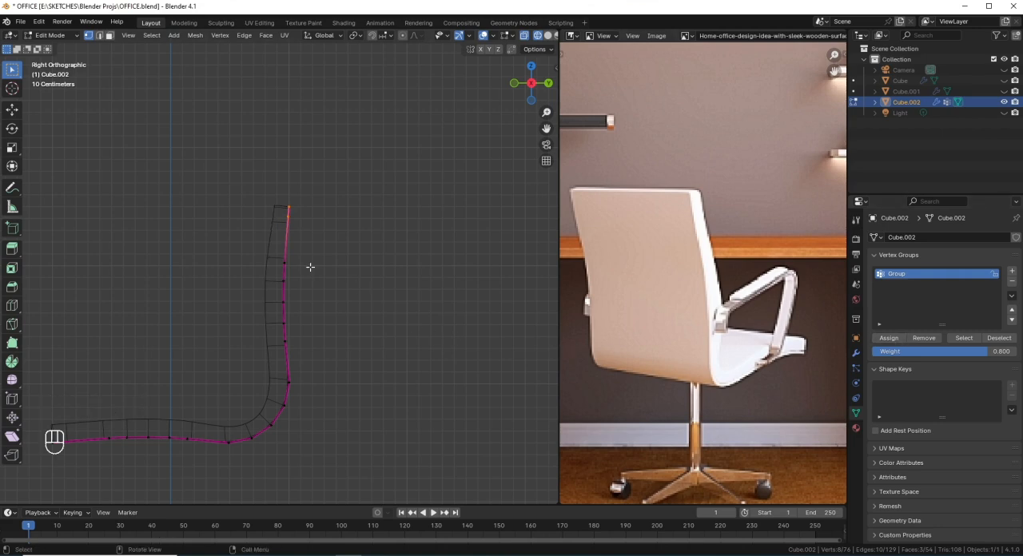
key("shift+z")
key("Tab")
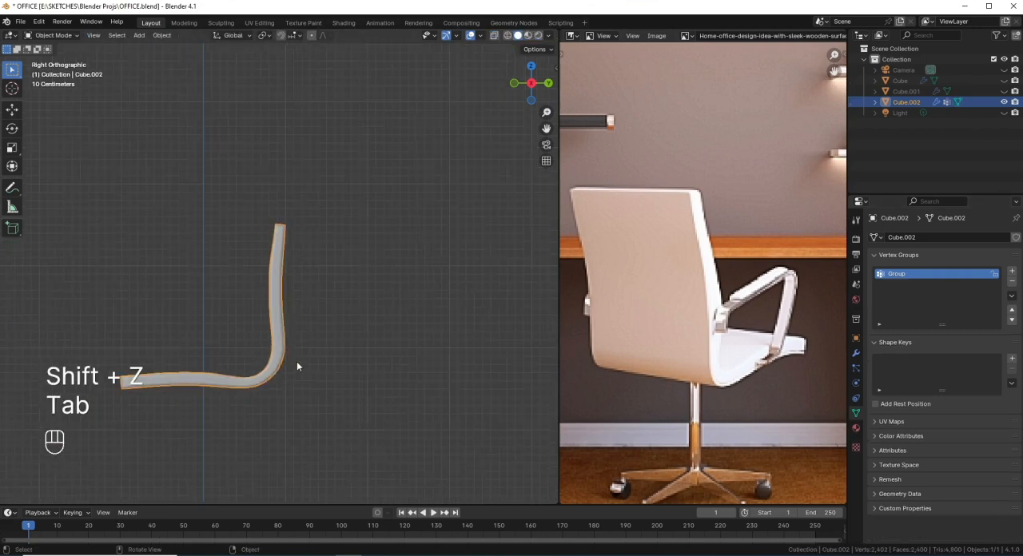
key("ctrl+s")
Step: Duplicate a vertex on the backrest's lower side edge about 0.03 m upward and shift the copy slightly forward along Y
middle_click_drag(285, 376, 355, 297, "shift")
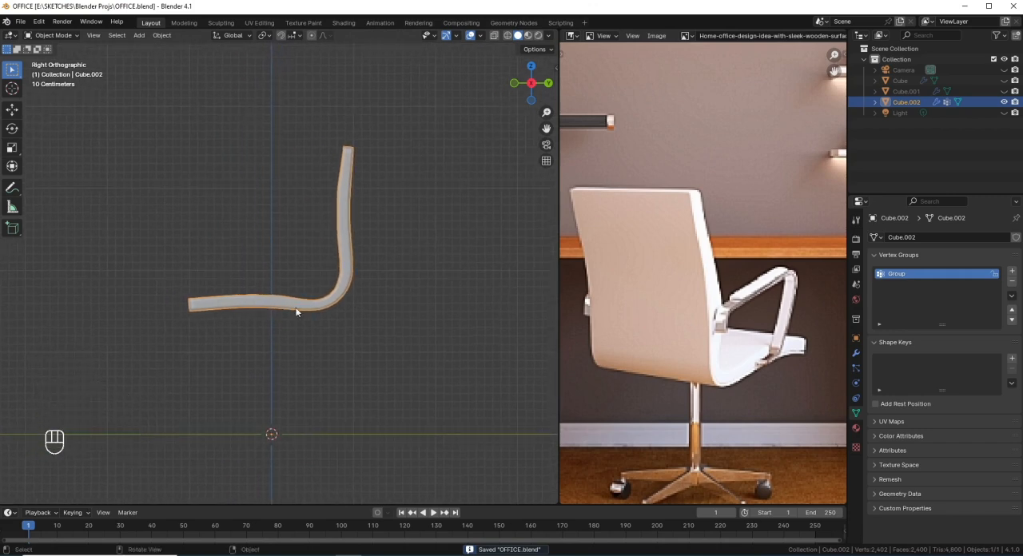
middle_click_drag(286, 309, 344, 336)
key("Tab")
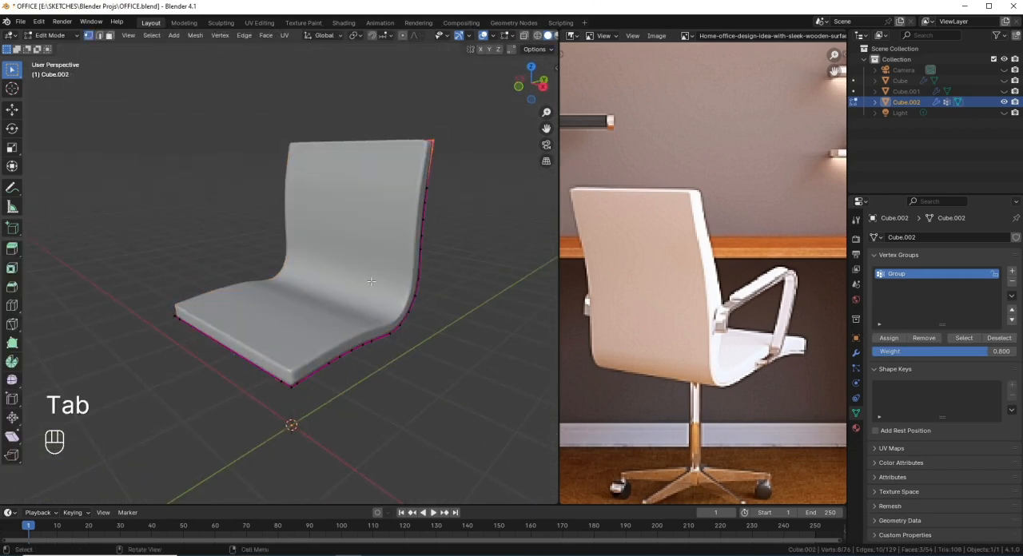
middle_click_drag(371, 281, 418, 266)
left_click(416, 264)
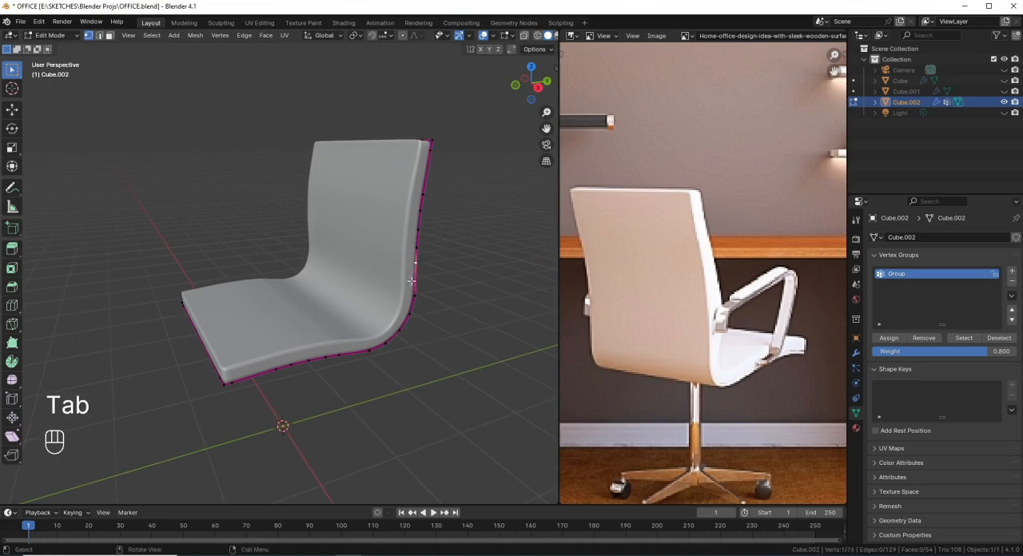
key("KP_7")
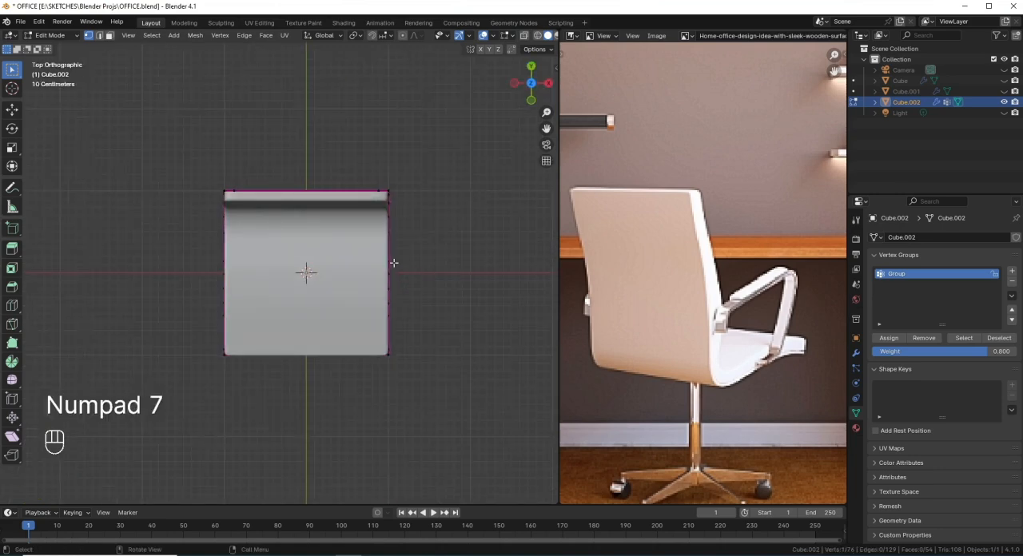
key("KP_3")
scroll(395, 255, "up", 2)
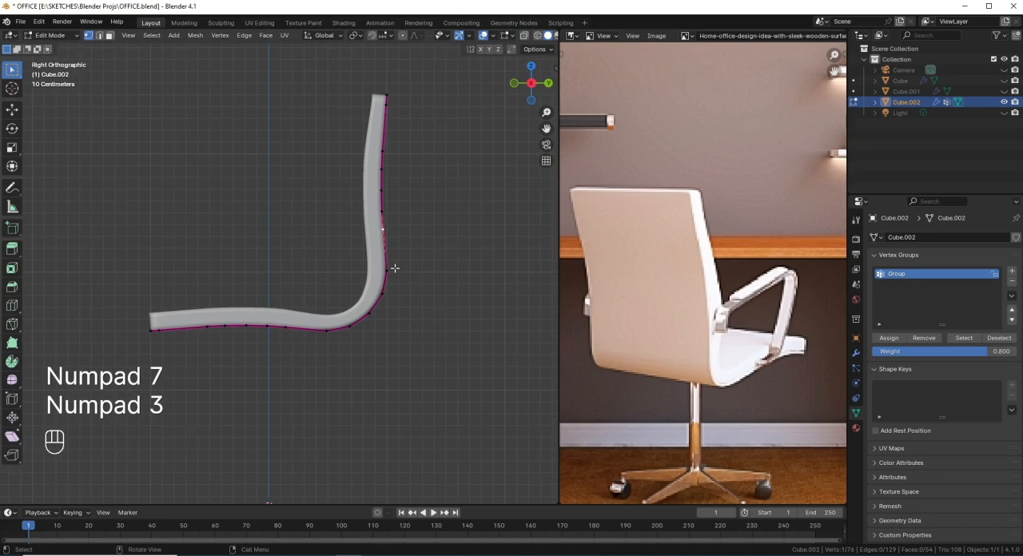
middle_click_drag(395, 267, 350, 278, "shift")
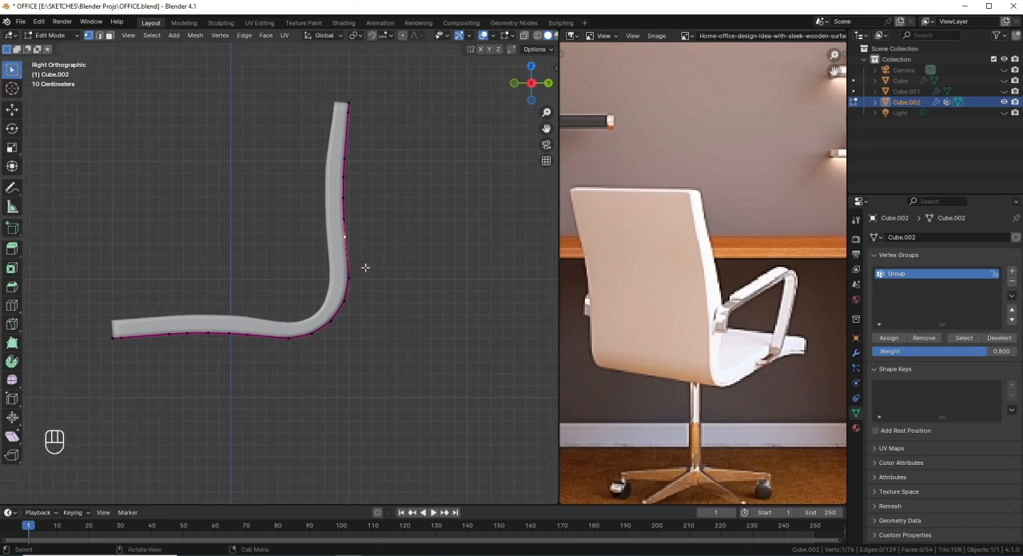
key("shift+d")
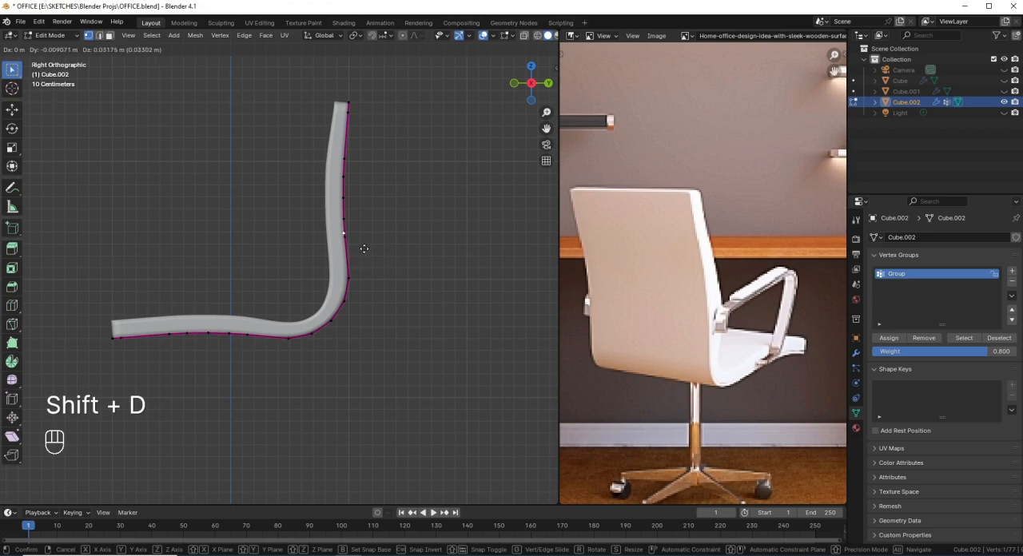
left_click(363, 249)
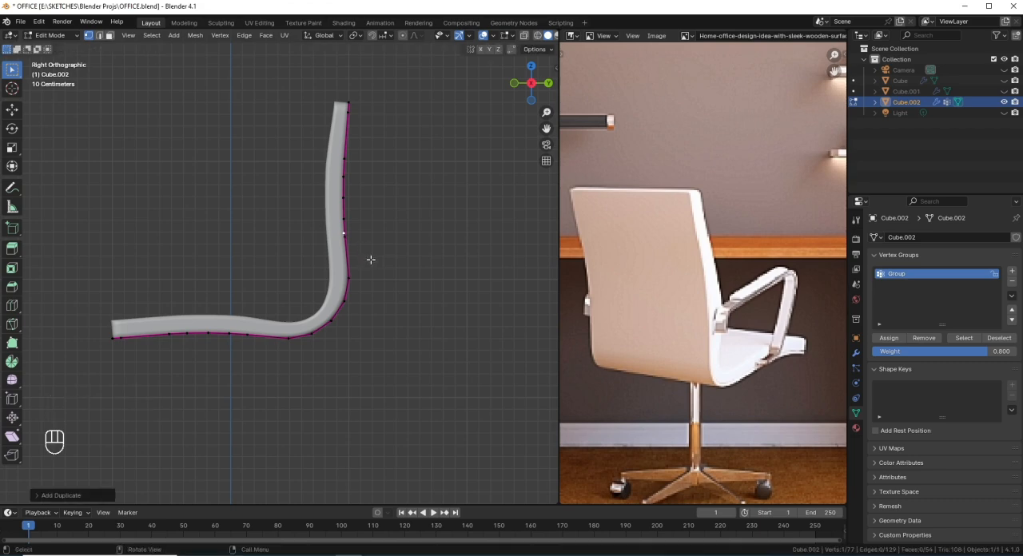
key("g")
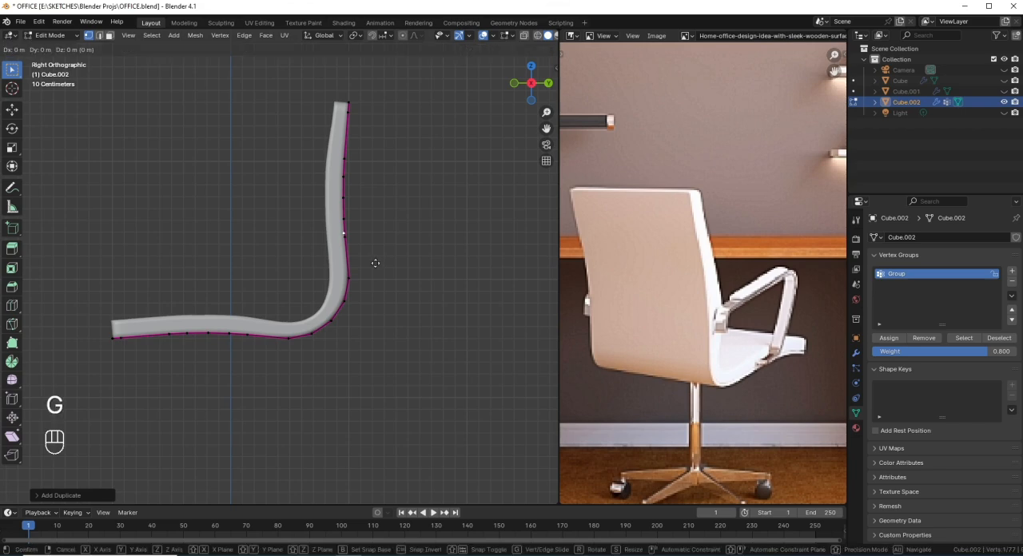
key("y")
left_click(373, 265)
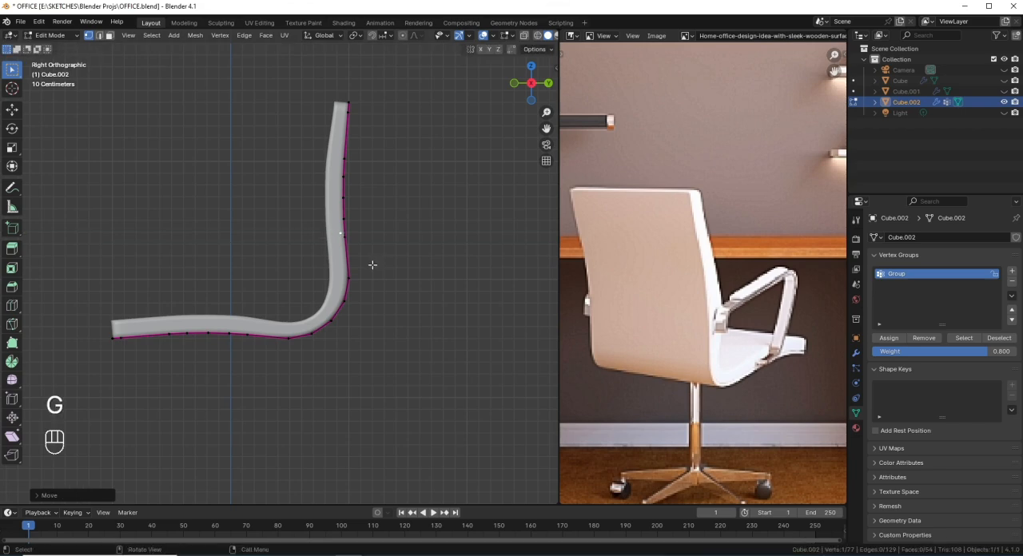
Step: Extrude the copied vertex into an armrest profile: about 1.5 m forward along Y, 0.8 m down along Z and 0.45 m back along Y
key("e")
key("y")
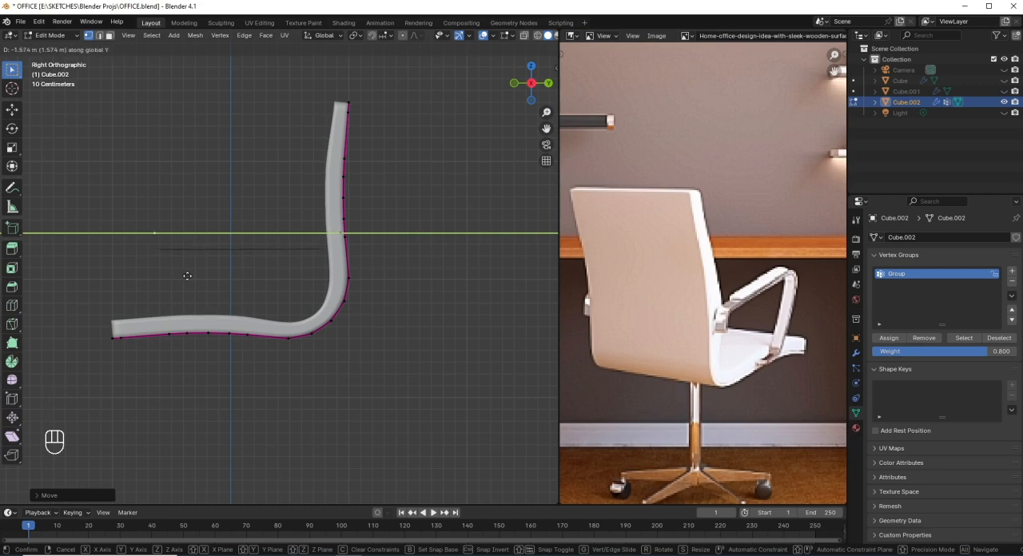
left_click(195, 276)
key("e")
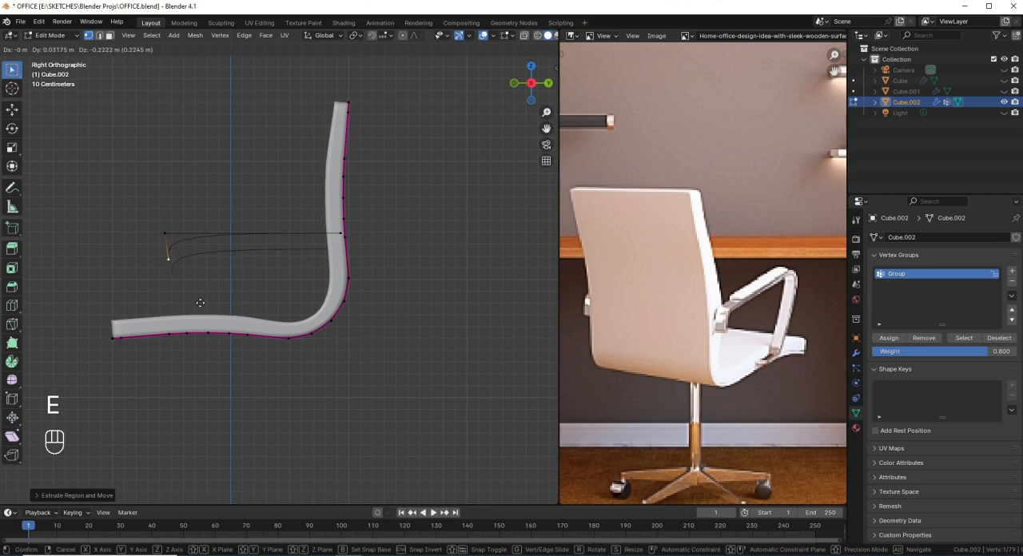
key("z")
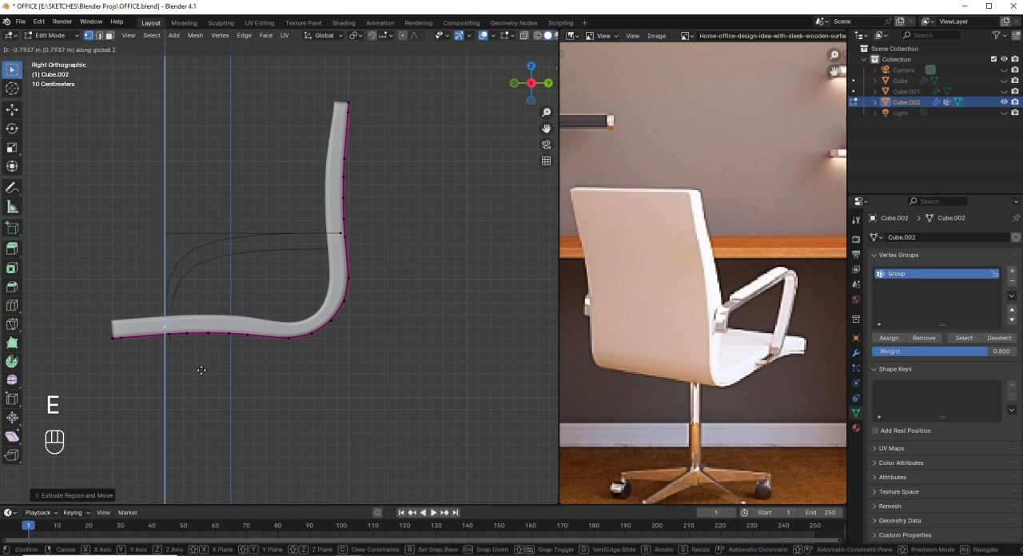
left_click(202, 370)
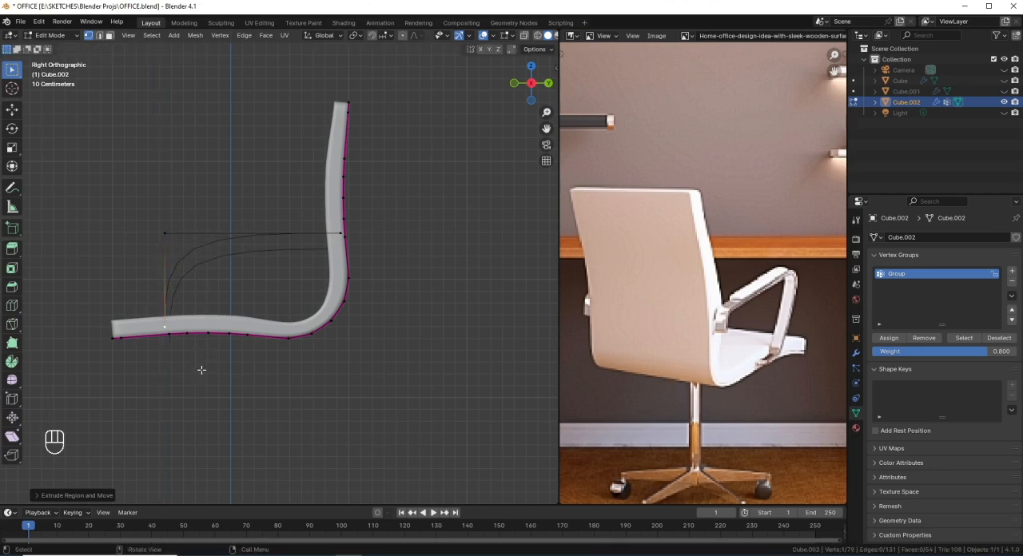
key("e")
key("y")
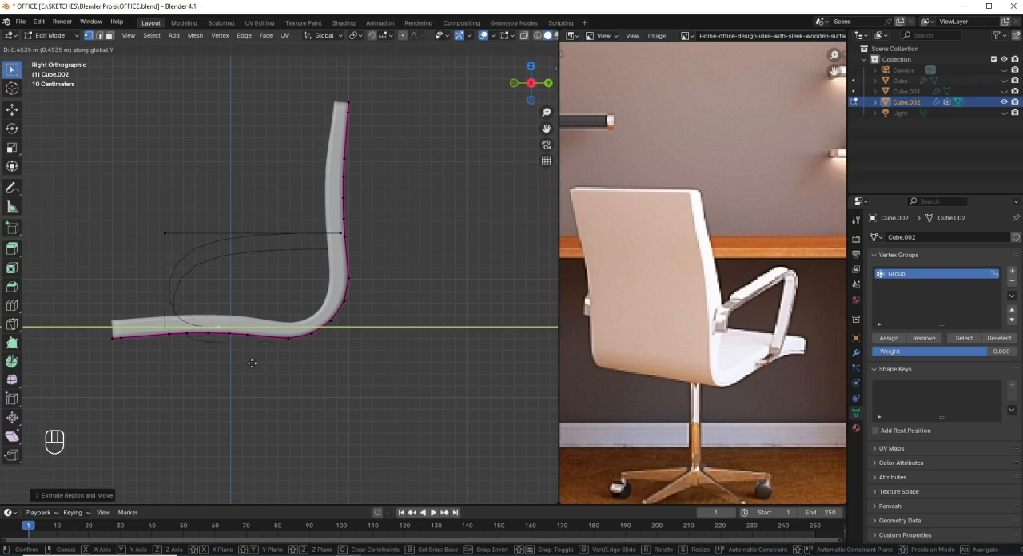
left_click(253, 365)
Step: Select the whole armrest profile and extrude it 0.2 m outward along X
middle_click_drag(254, 365, 312, 369)
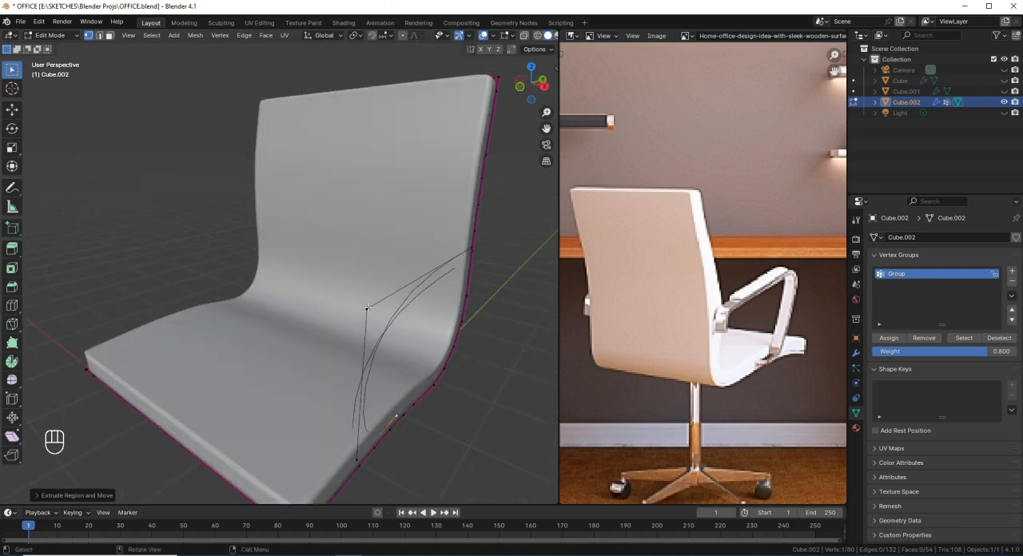
key("l")
middle_click_drag(367, 308, 386, 379)
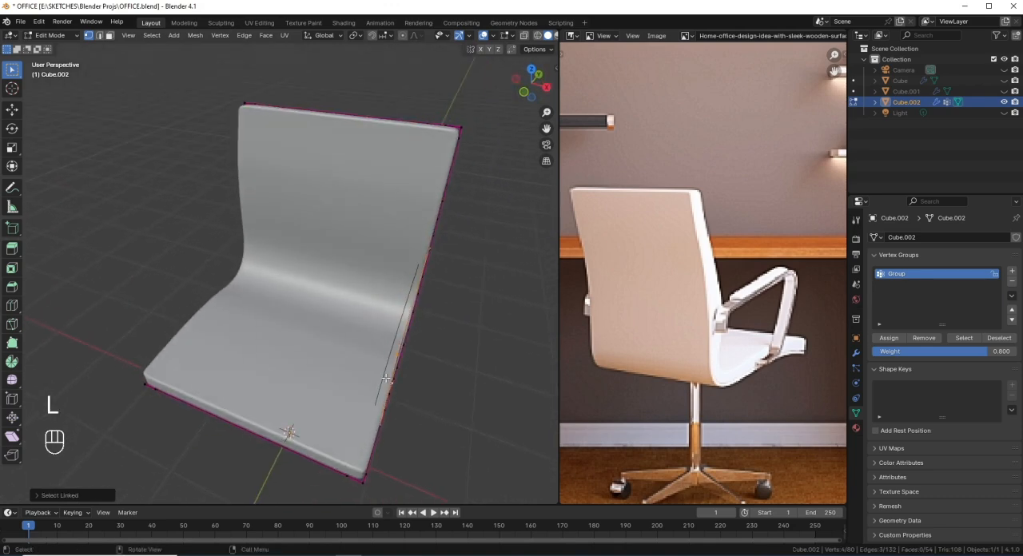
key("KP_7")
middle_click_drag(442, 402, 369, 403, "shift")
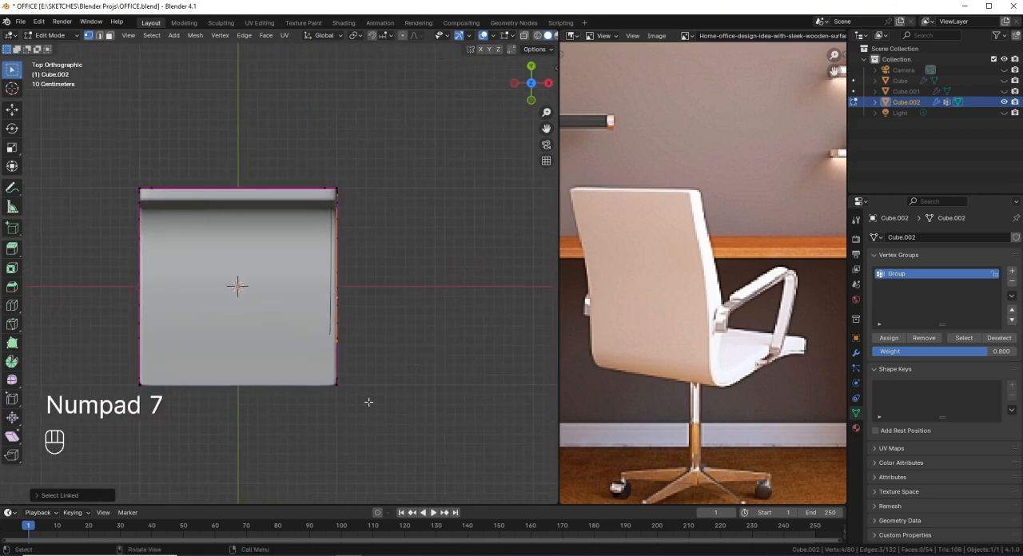
key("e")
key("x")
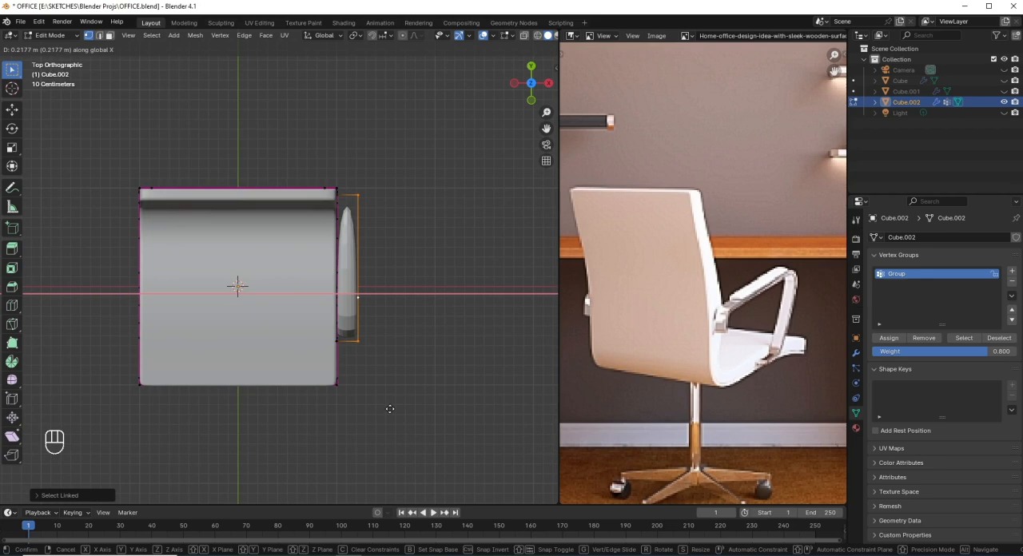
key("ctrl")
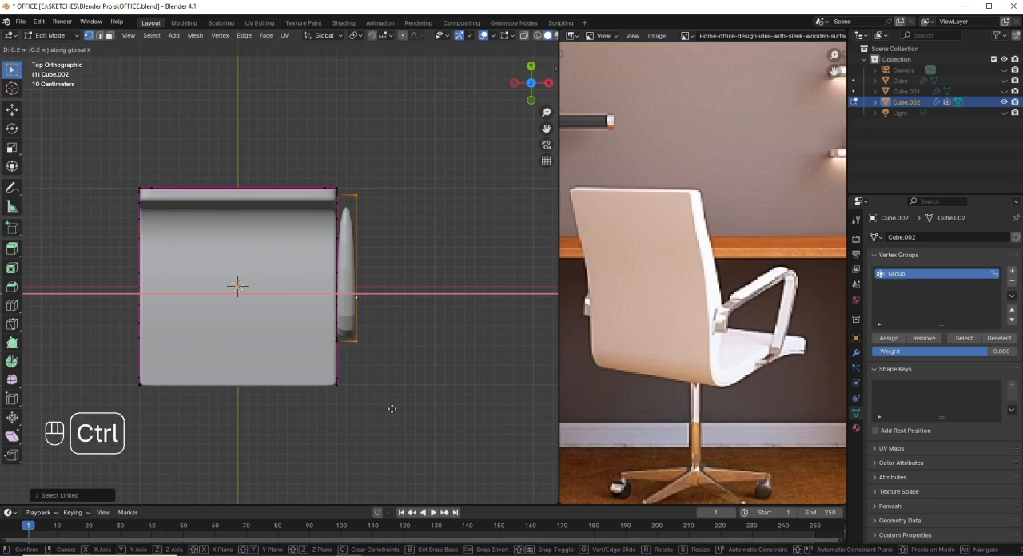
left_click(392, 409)
Step: Slide the armrest's upper rear end edge slightly forward and extrude it about 0.2 m down along Z
middle_click_drag(390, 379, 275, 274)
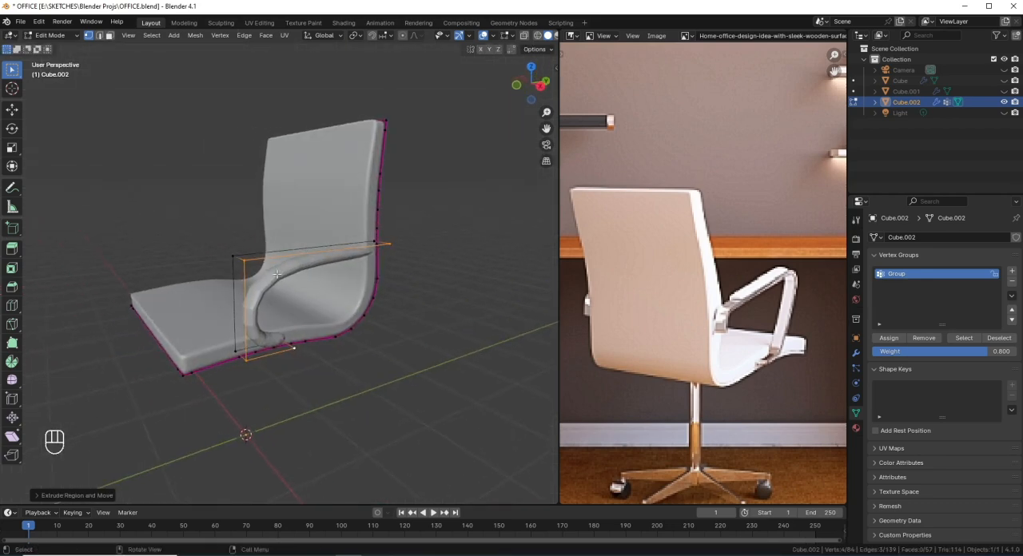
scroll(286, 299, "up", 1)
middle_click_drag(270, 339, 287, 301)
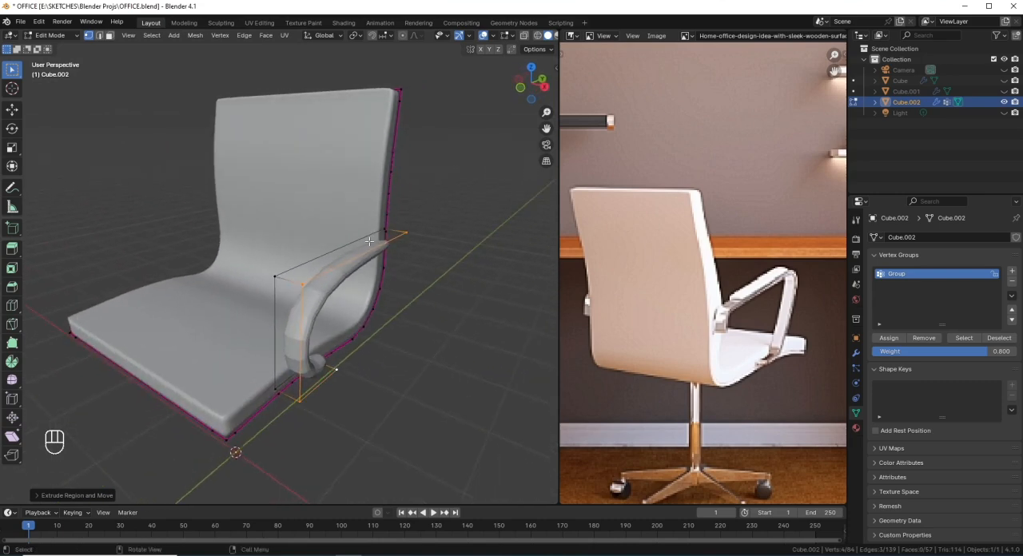
middle_click_drag(369, 241, 375, 281)
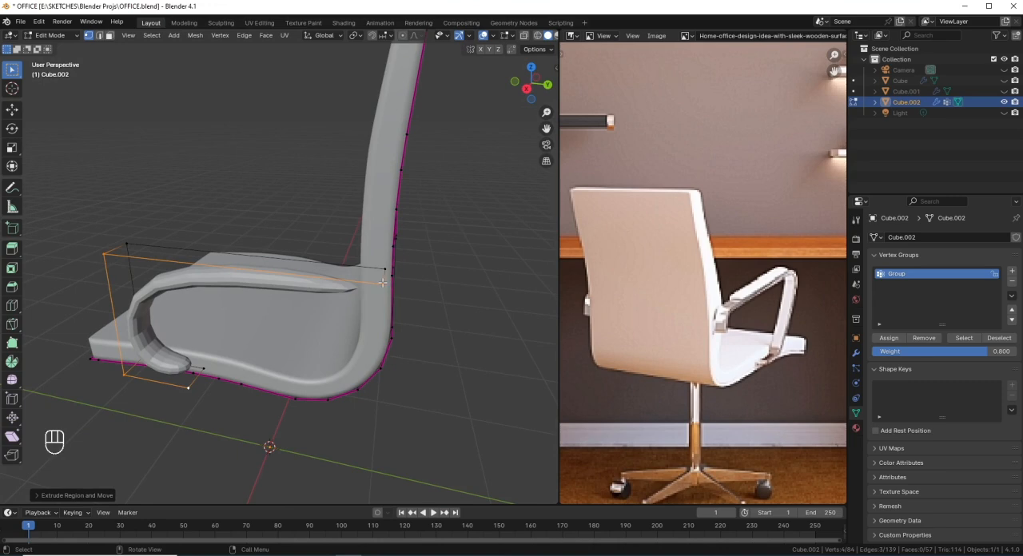
left_click(383, 282)
left_click(384, 271)
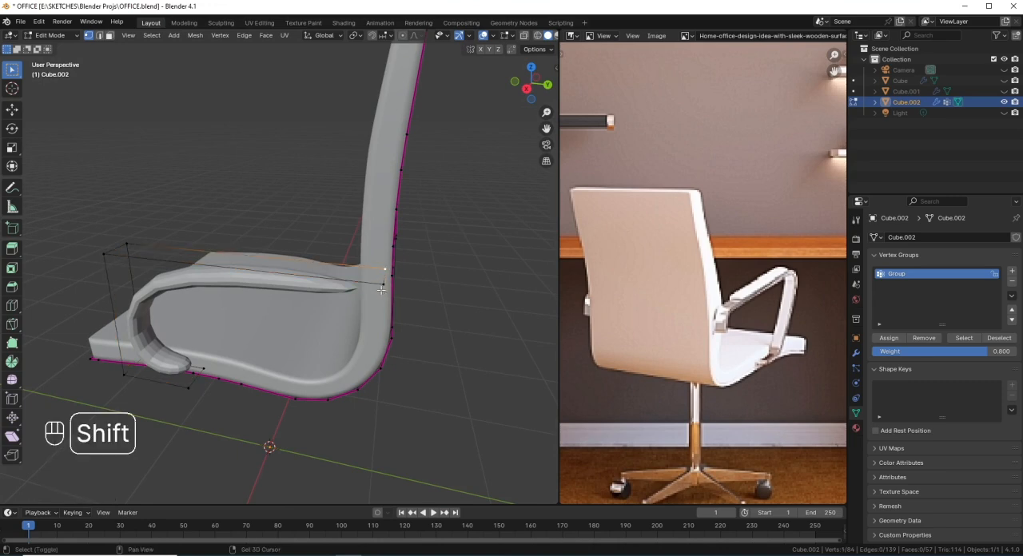
left_click(383, 283, "shift")
key("KP_3")
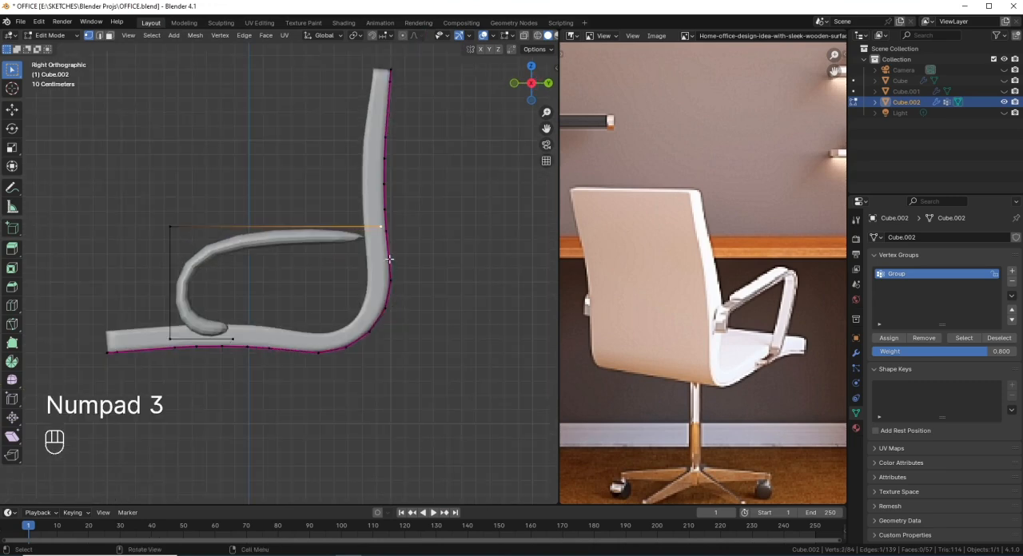
key("g")
key("g")
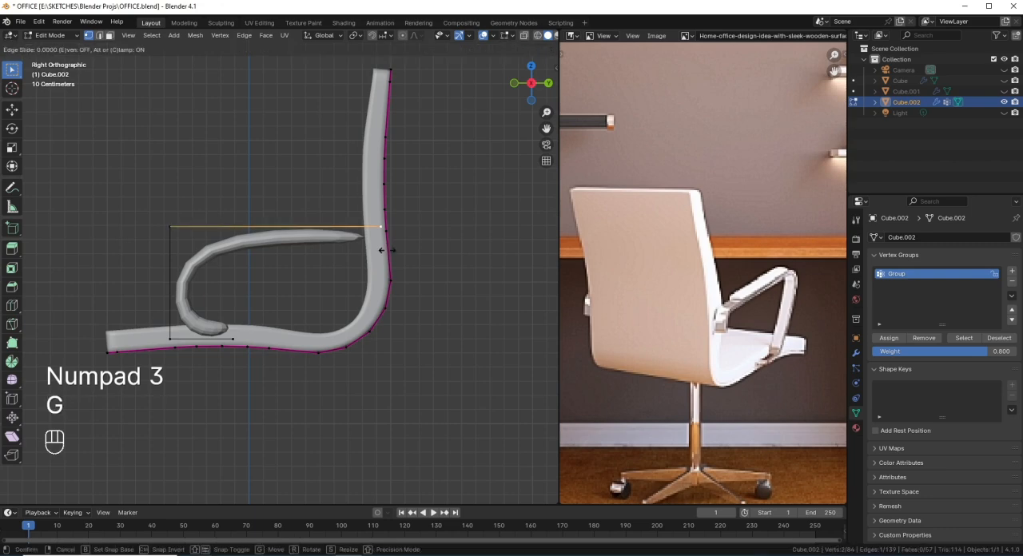
left_click(385, 253)
key("e")
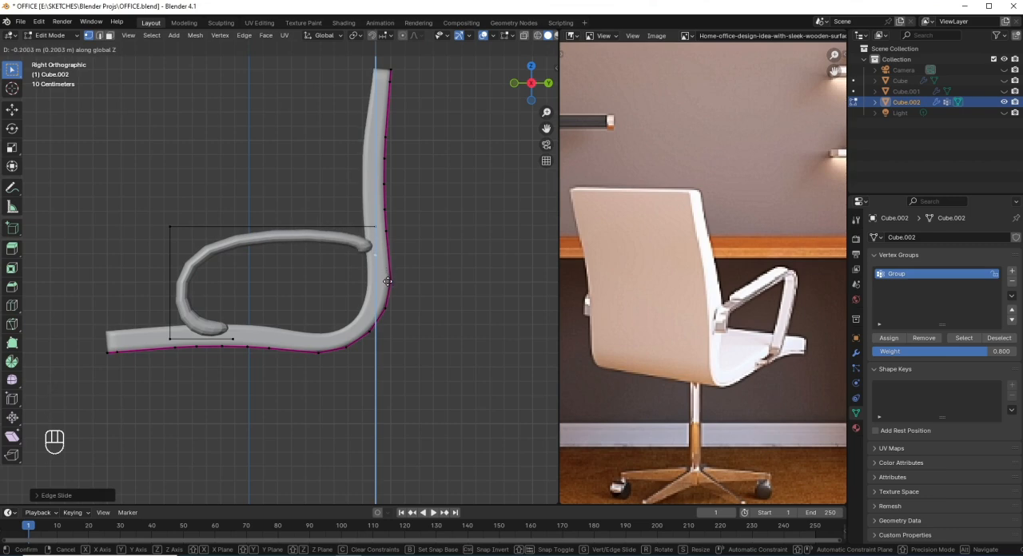
left_click(390, 284)
Step: Select the armrest's three corner edges, save the file and bevel the edges about 0.24 m with 4 segments
middle_click_drag(390, 284, 268, 363)
key("2")
middle_click_drag(304, 312, 344, 268)
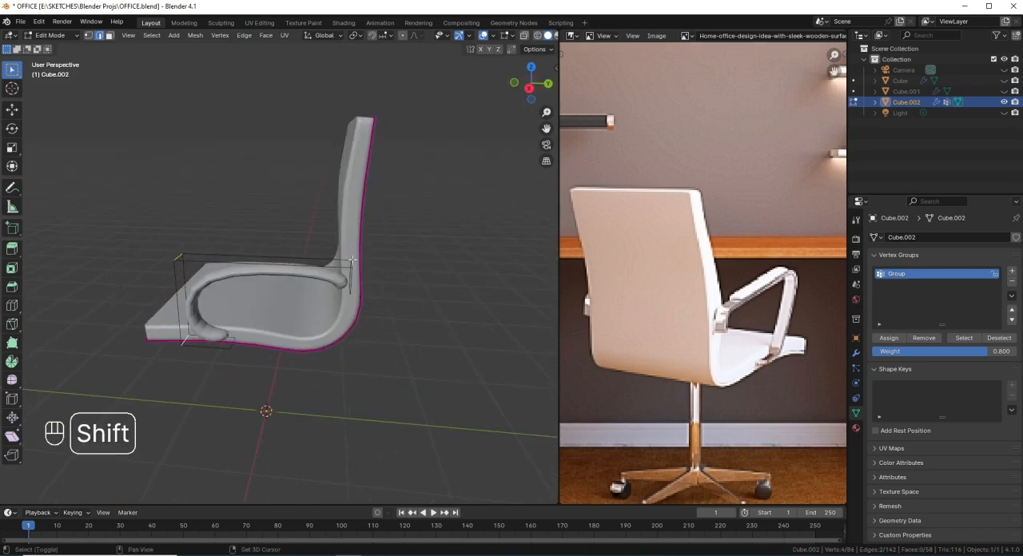
scroll(360, 262, "up", 2)
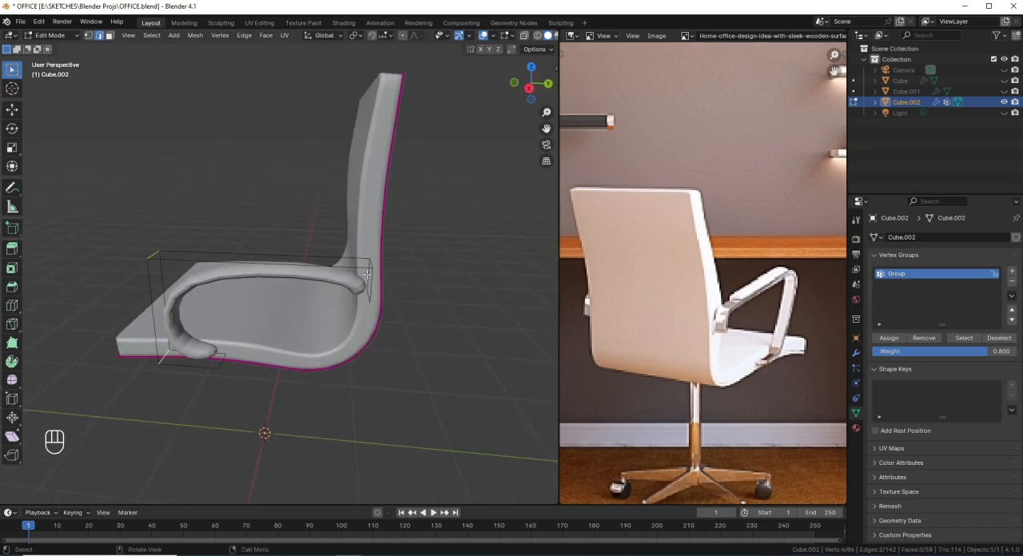
middle_click_drag(368, 264, 355, 332)
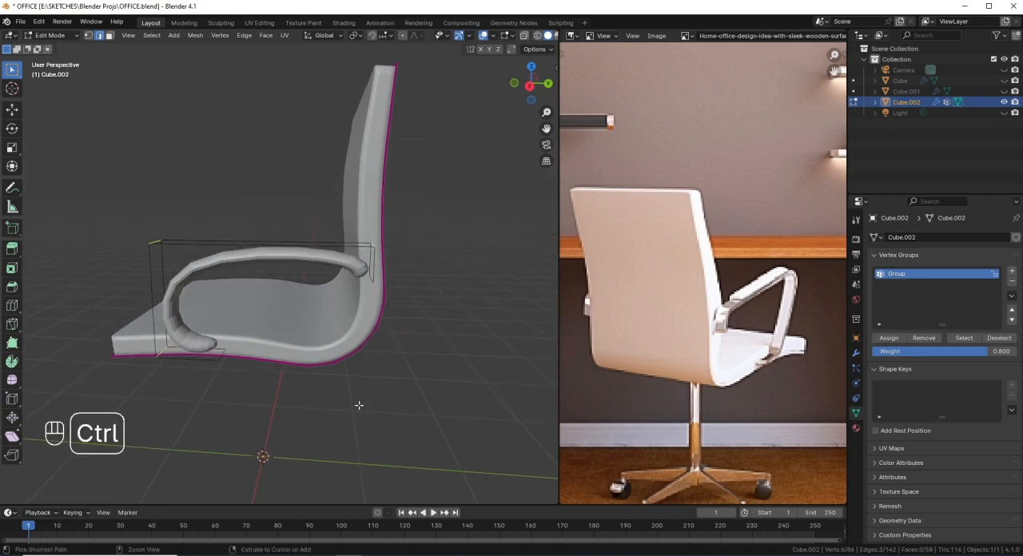
key("ctrl+b")
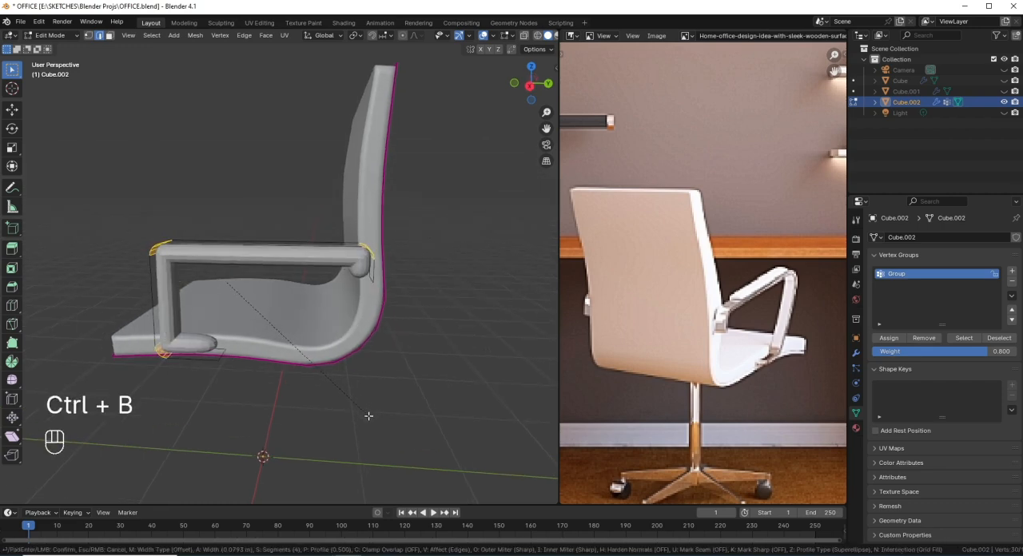
left_click(349, 407)
middle_click_drag(348, 407, 358, 342)
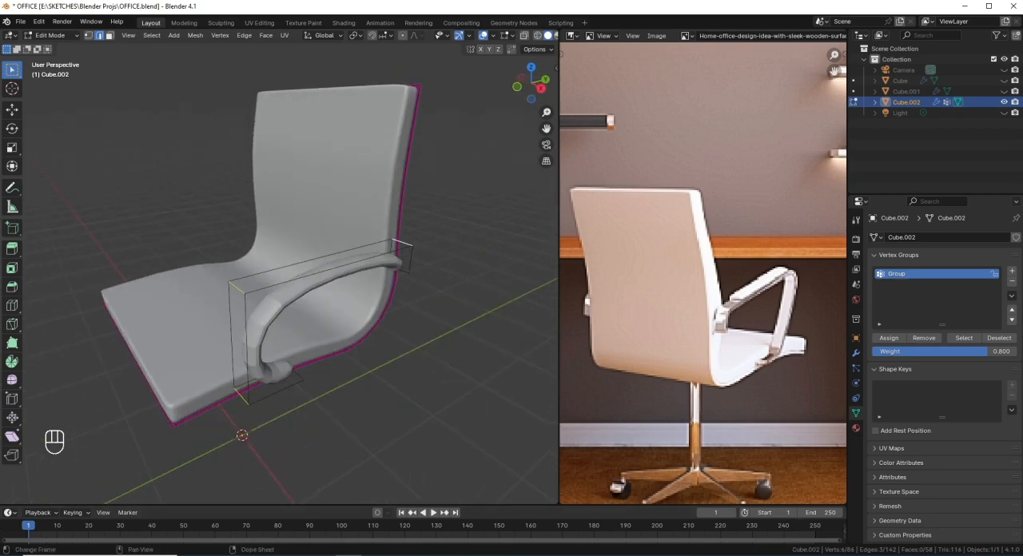
key("ctrl+s")
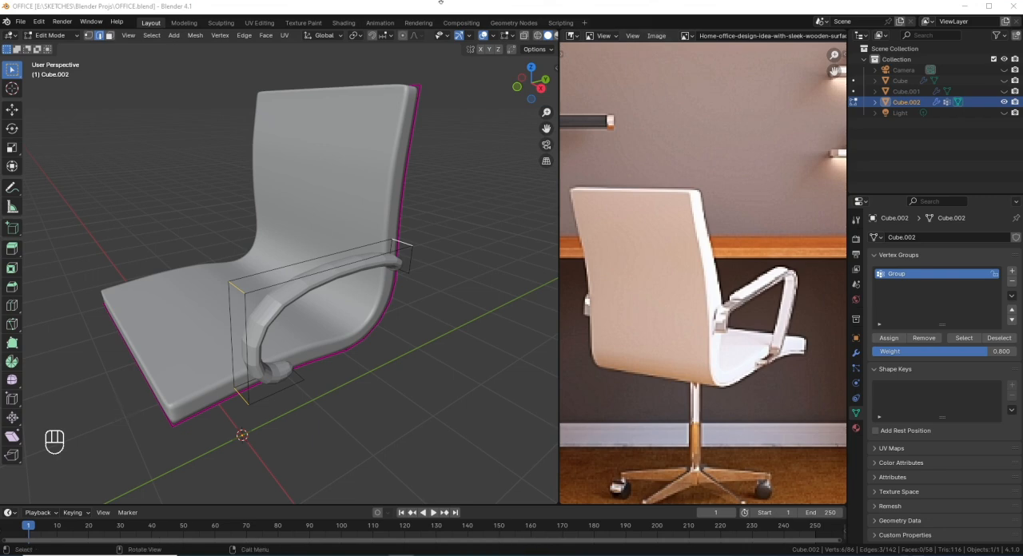
scroll(302, 440, "up", 1)
scroll(344, 406, "down", 1)
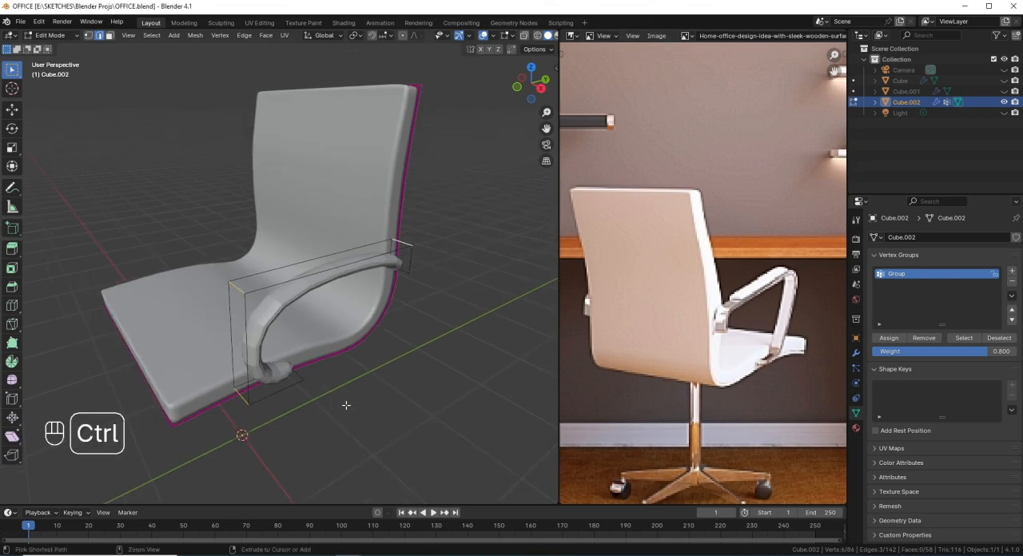
key("ctrl+b")
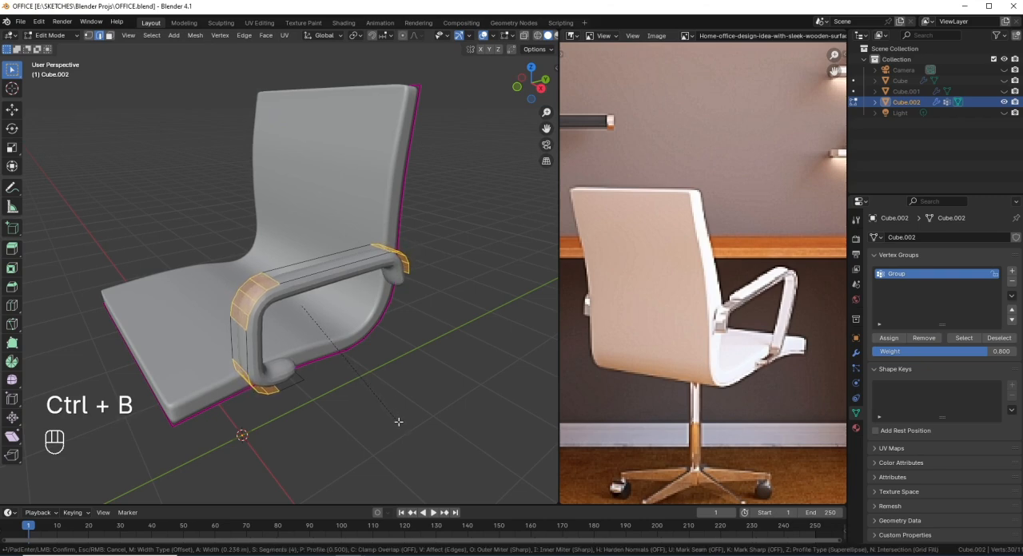
left_click(399, 422)
Step: Apply smooth shading to the chair object in Object Mode and return to editing its mesh
middle_click_drag(398, 421, 402, 266)
key("Tab")
right_click(410, 191)
left_click(409, 191)
key("Tab")
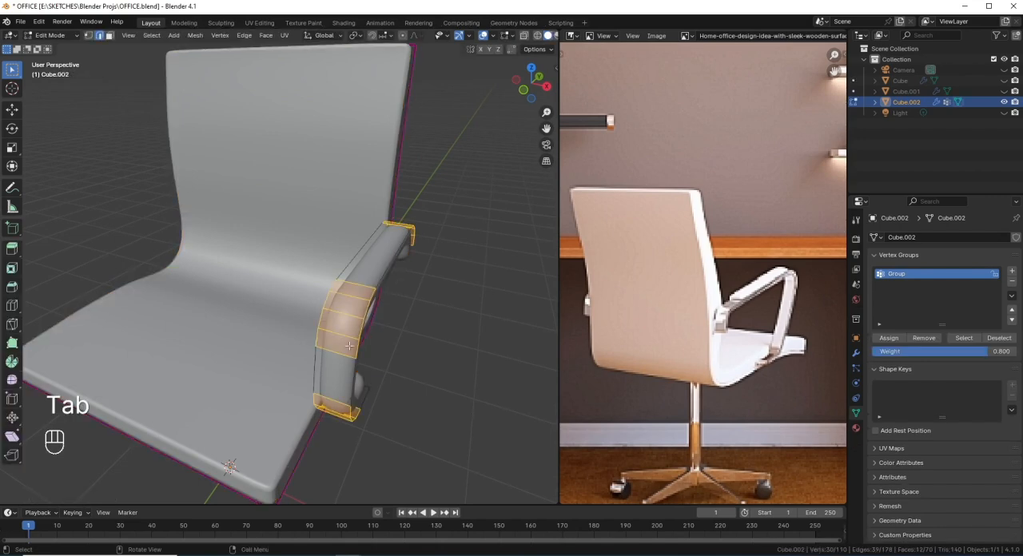
key("ctrl+r")
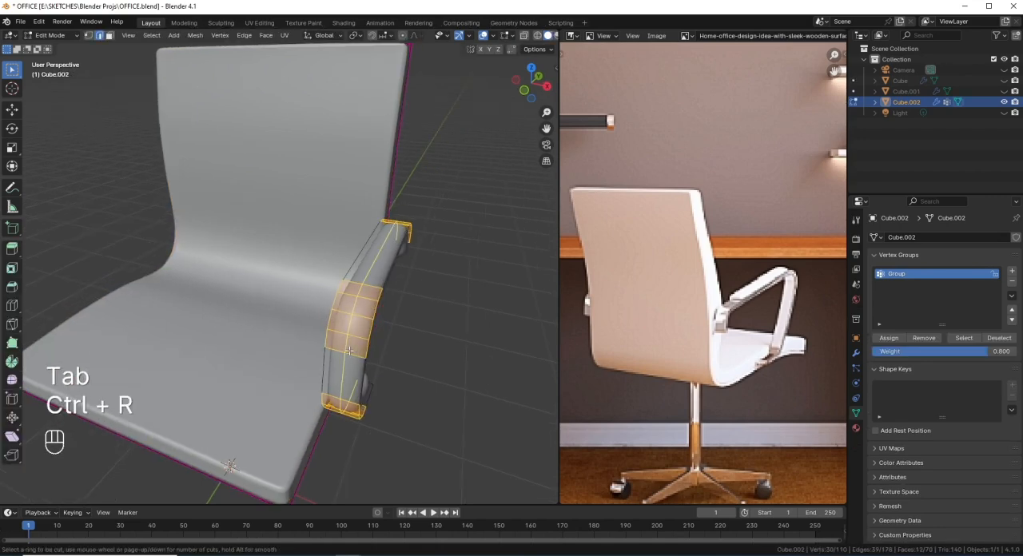
right_click(359, 340)
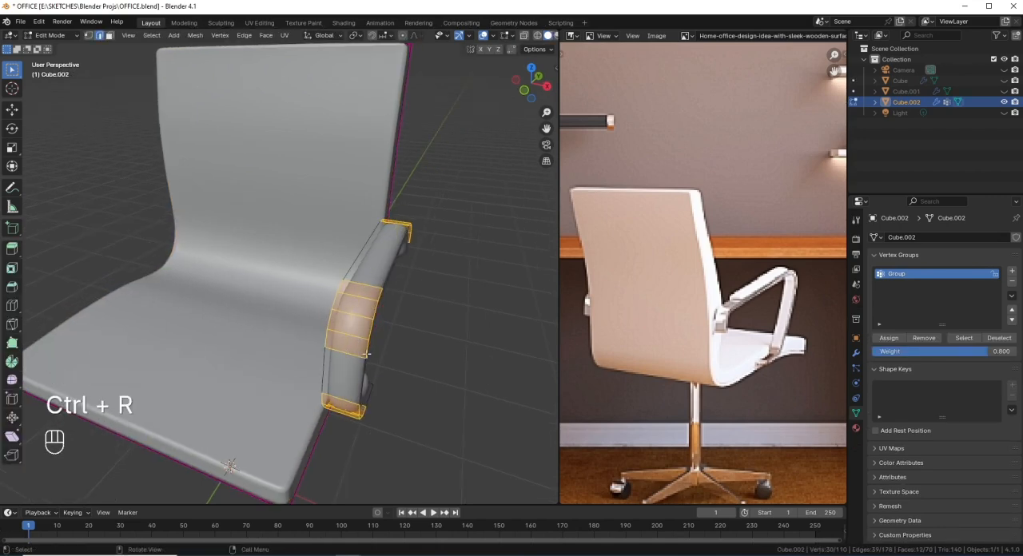
middle_click_drag(360, 340, 306, 256)
key("l")
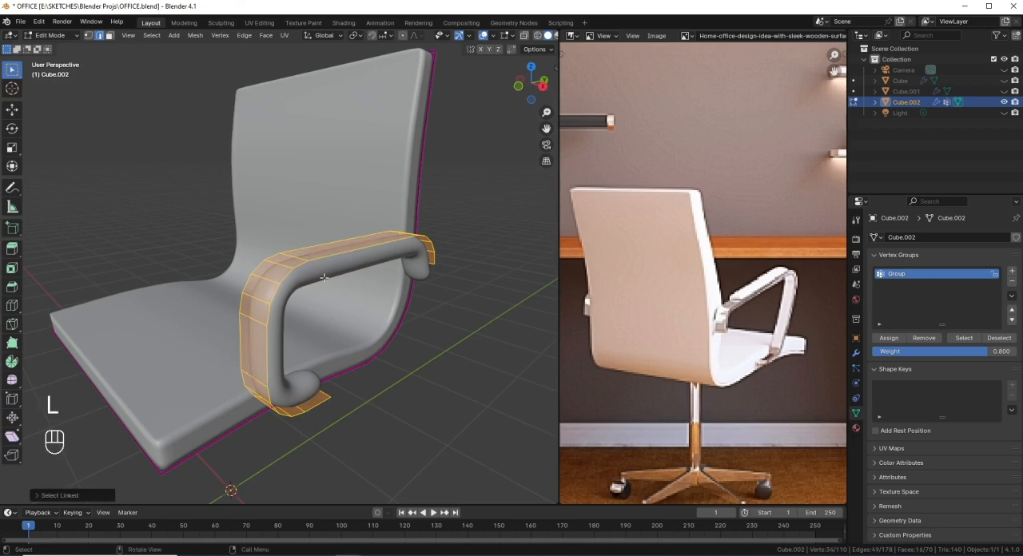
key("shift+e")
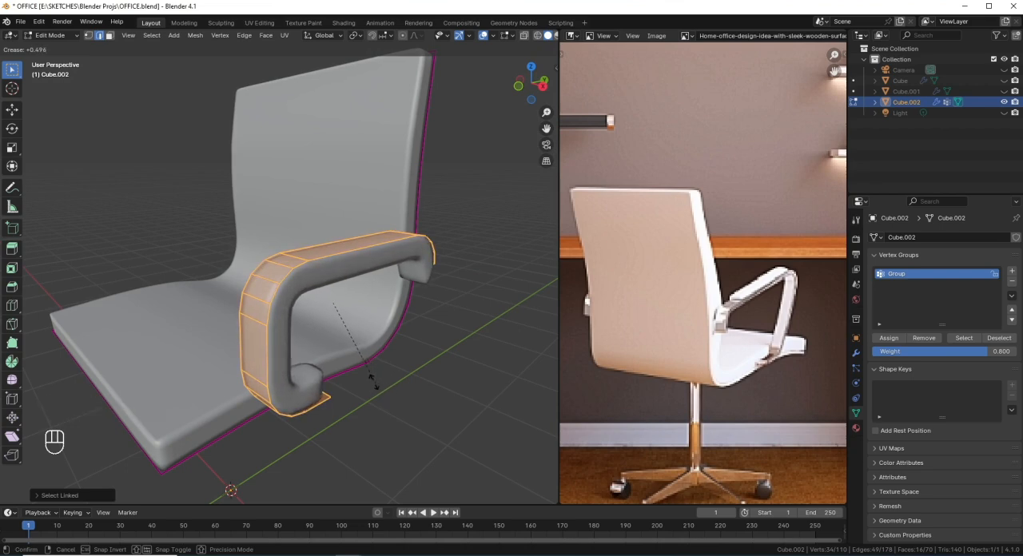
left_click(369, 374)
Step: Add two lengthwise loop cuts along the armrest and scale them apart along X by a factor of about 2
middle_click_drag(369, 374, 409, 414)
key("ctrl+r")
scroll(374, 349, "up", 1)
left_click(376, 350)
right_click(406, 376)
key("s")
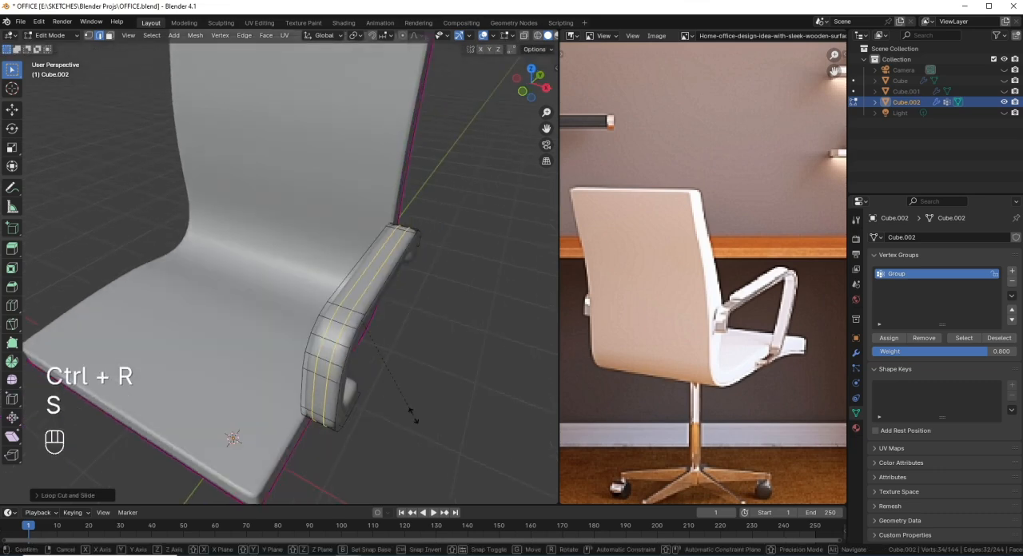
key("x")
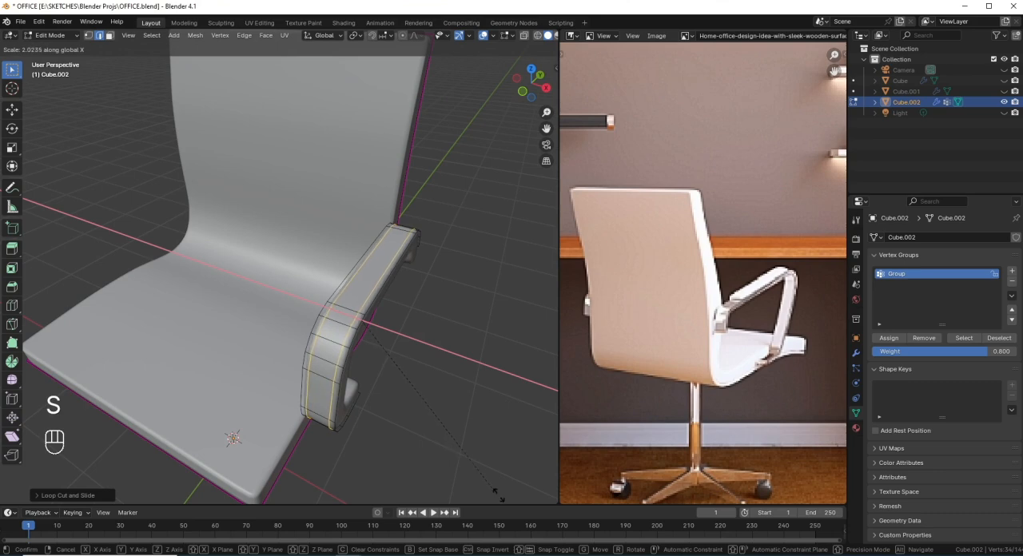
key("Return")
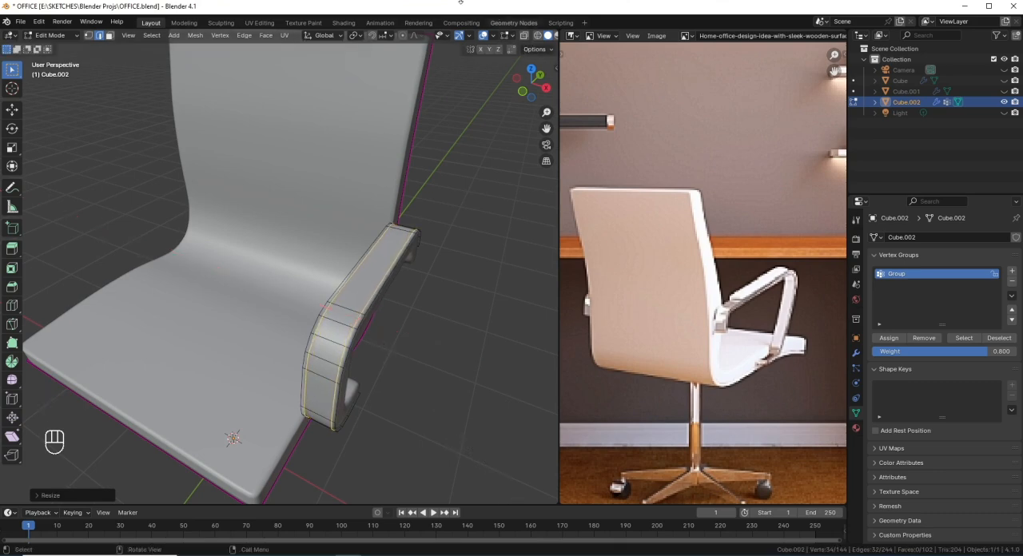
Step: Inspect the vertex group weights of the seat, backrest and armrest in Weight Paint mode
middle_click_drag(431, 328, 354, 303)
key("Tab")
key("ctrl+Tab")
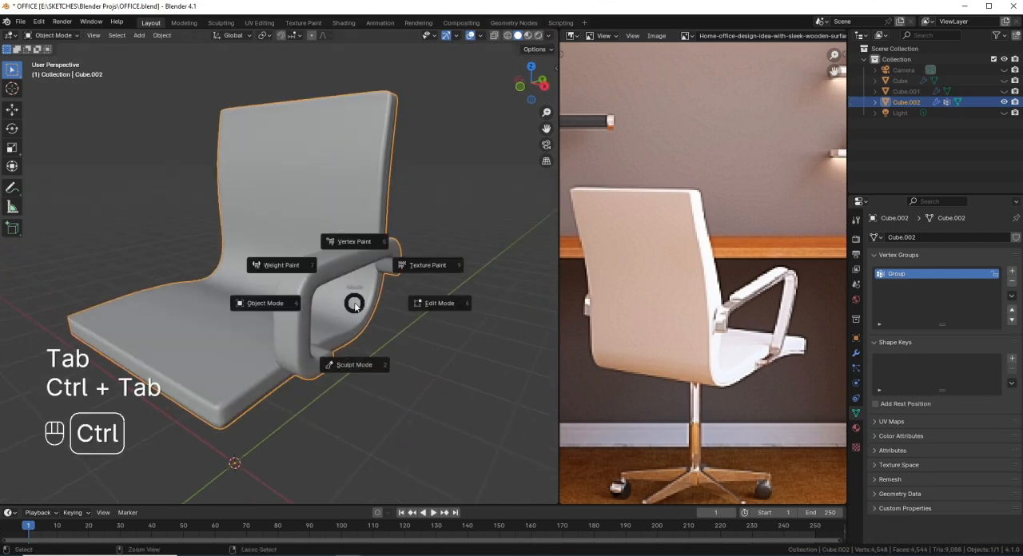
left_click(282, 264)
middle_click_drag(281, 265, 346, 295)
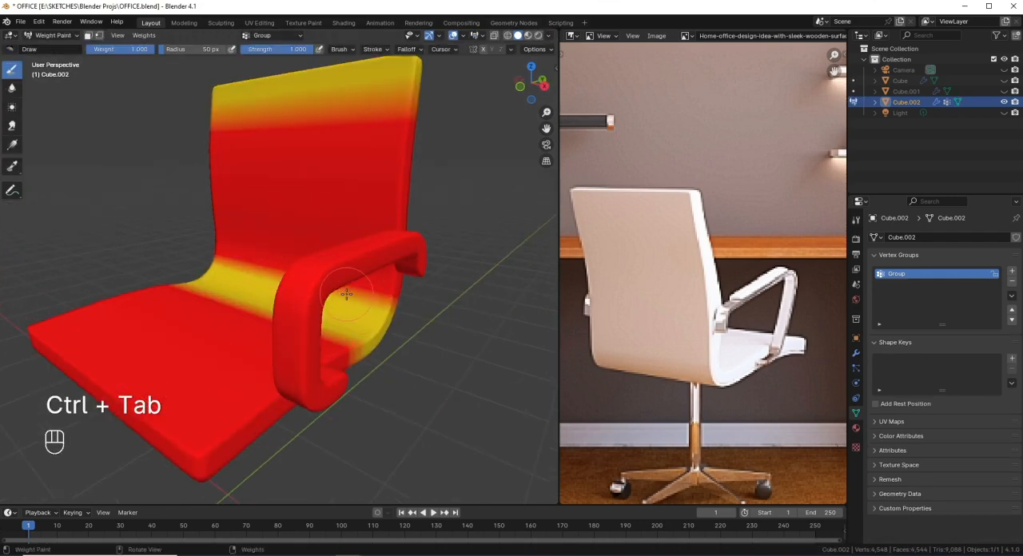
Step: Return to Edit Mode and assign the armrest's selected lengthwise loops to the vertex group with weight 0.5
key("Tab")
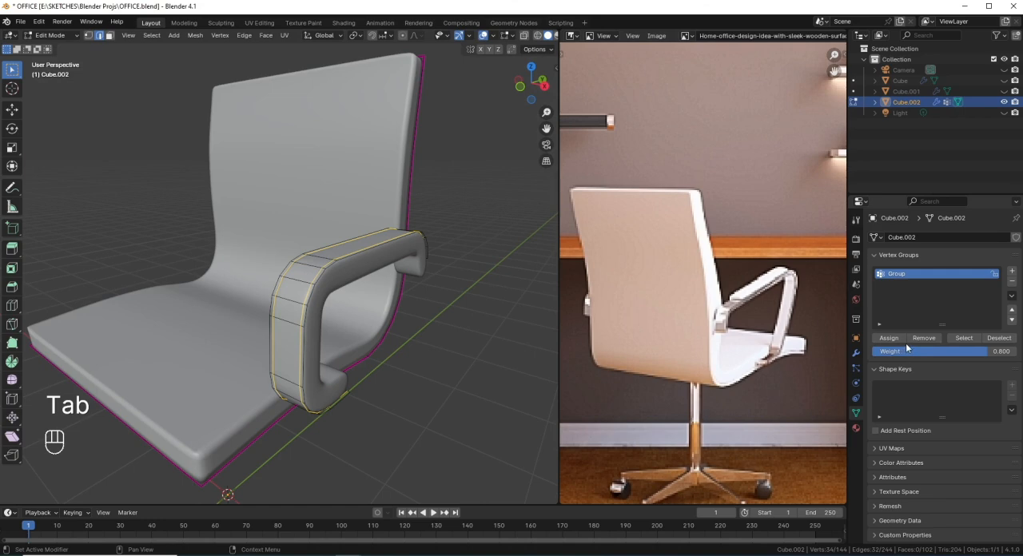
left_click(941, 355)
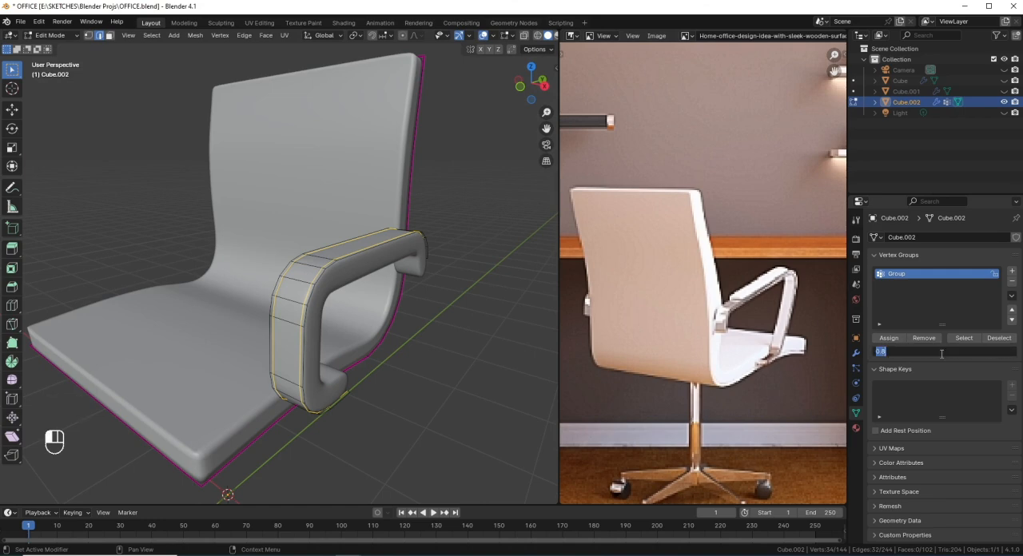
type("0.5")
key("Return")
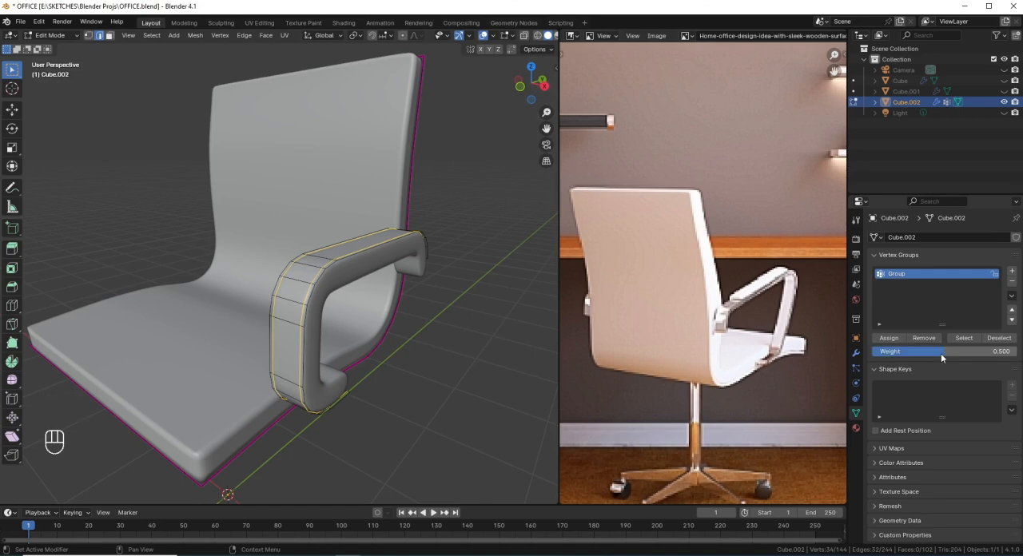
left_click(894, 339)
Step: Assign the armrest's selected lengthwise loops to the vertex group with weight 0.3
middle_click_drag(403, 317, 344, 310)
mouse_move(319, 362)
middle_mouse_down()
mouse_move(302, 338)
mouse_move(318, 366)
mouse_move(314, 350)
middle_mouse_up()
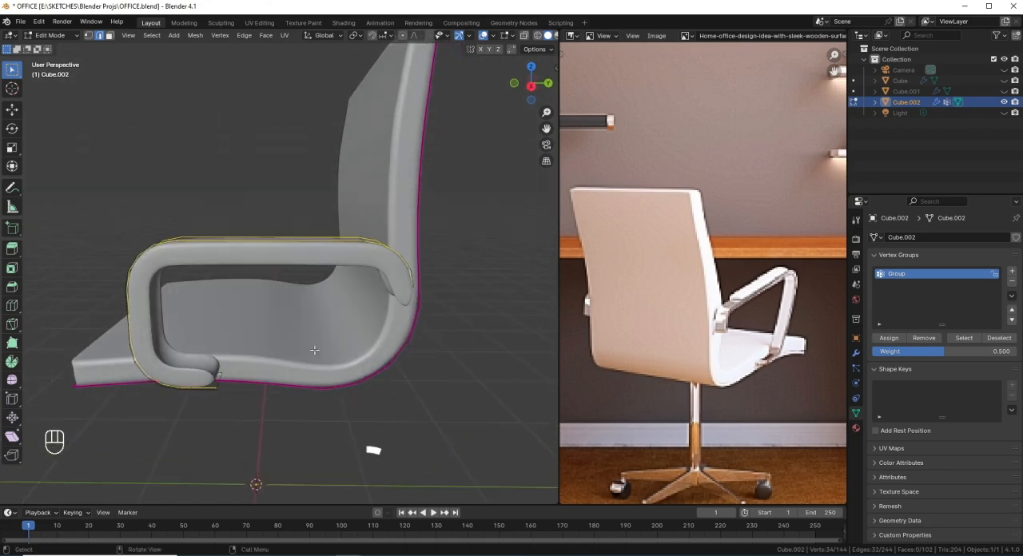
double_click(943, 351)
key("BackSpace")
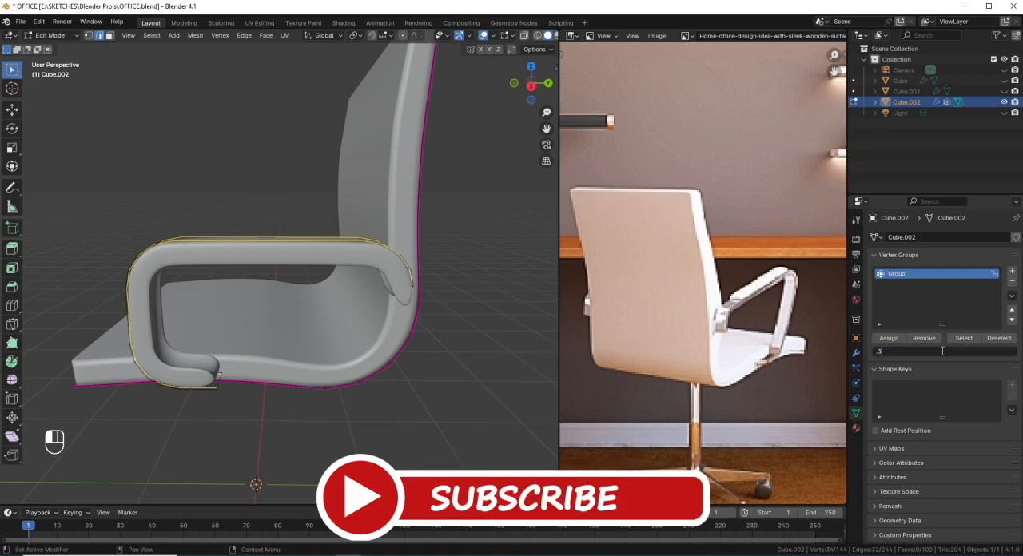
type(".3")
key("Return")
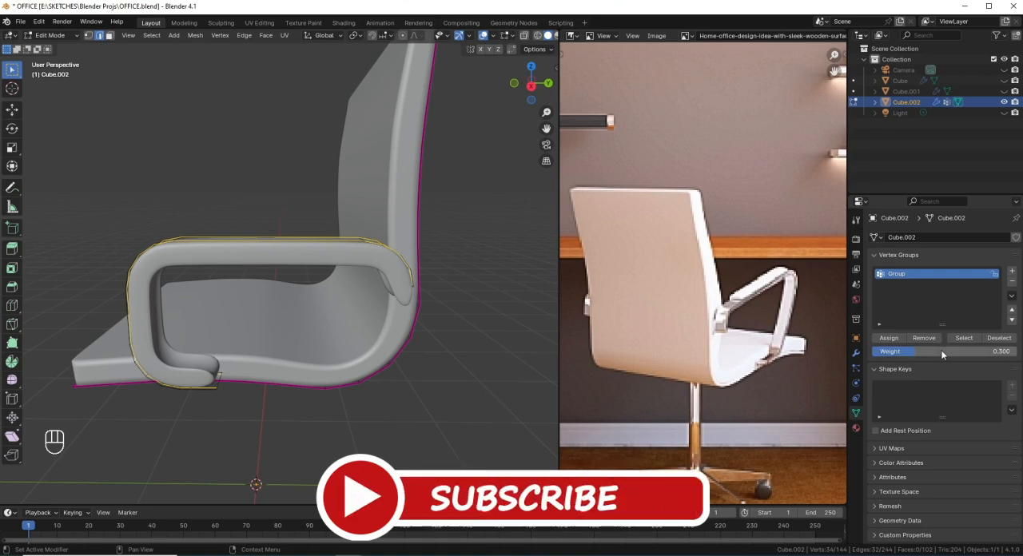
left_click(902, 338)
Step: Select the whole armrest mesh and assign it to the vertex group with weight 0.3
middle_click_drag(239, 290, 284, 295)
key("l")
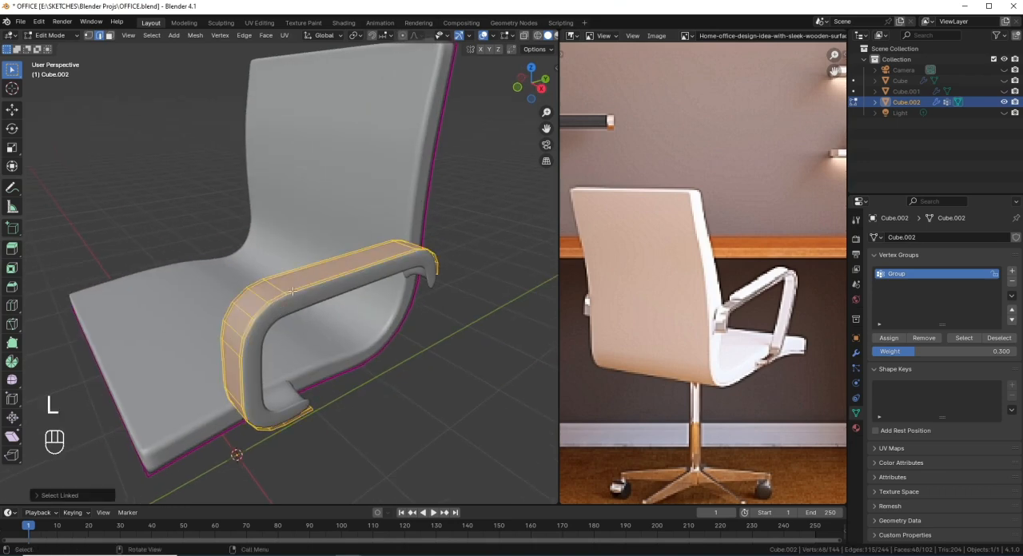
left_click(895, 339)
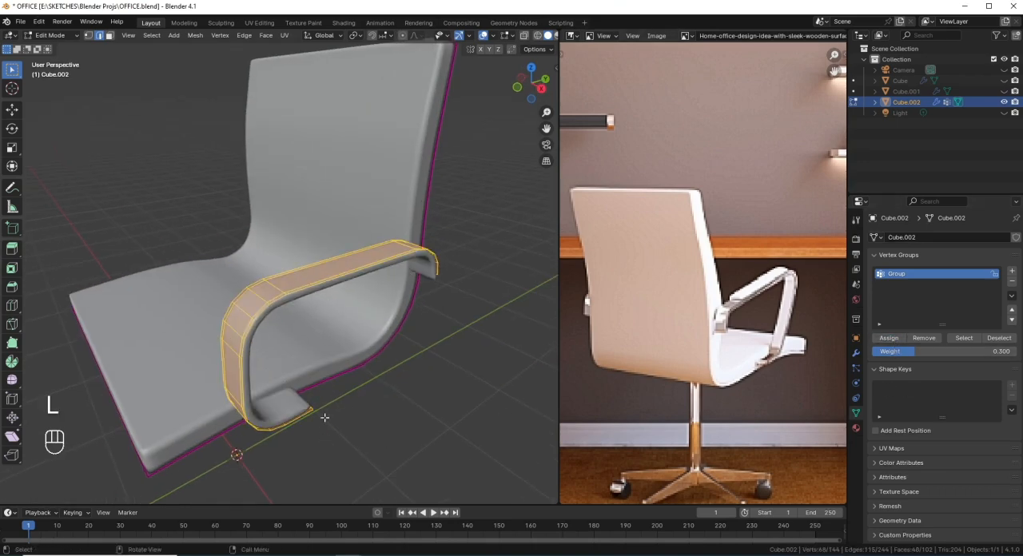
Step: Assign the whole armrest to the vertex group with weight 0.5
middle_click_drag(325, 418, 288, 392)
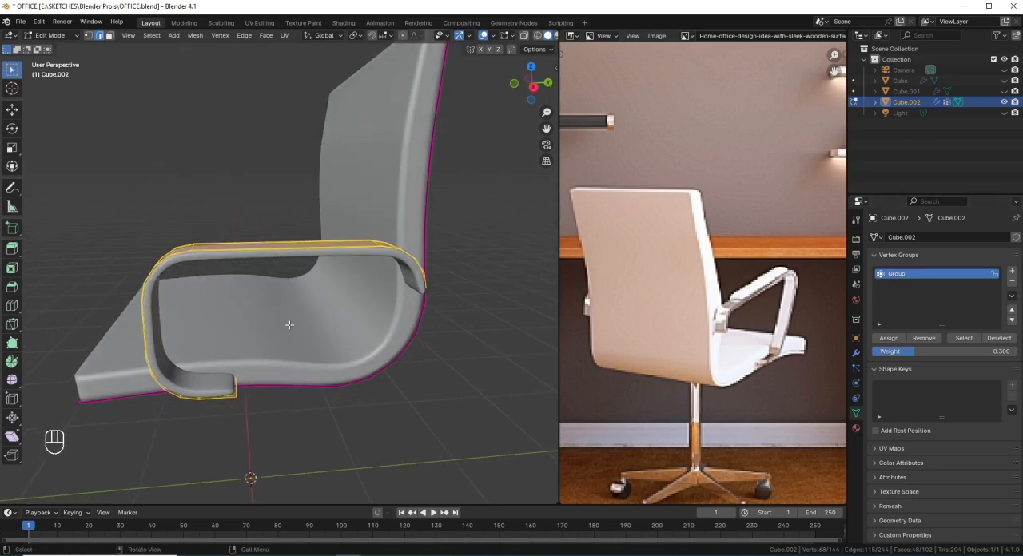
left_click(925, 352)
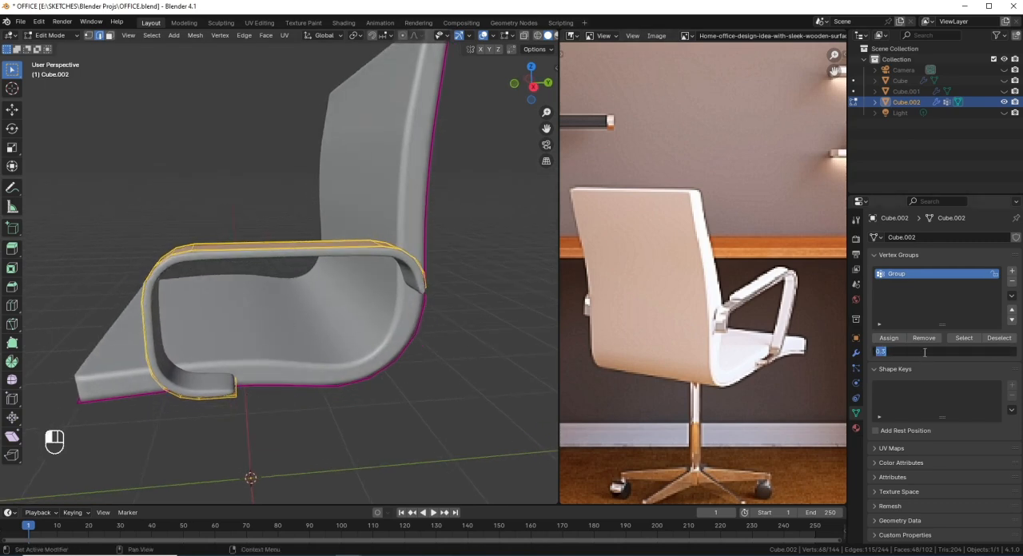
type(".5")
key("Return")
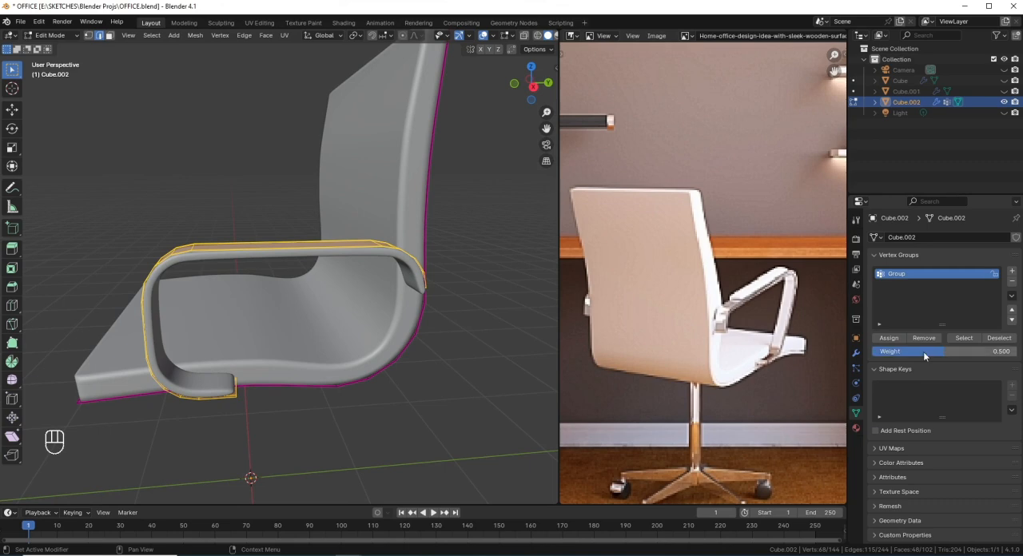
left_click(893, 338)
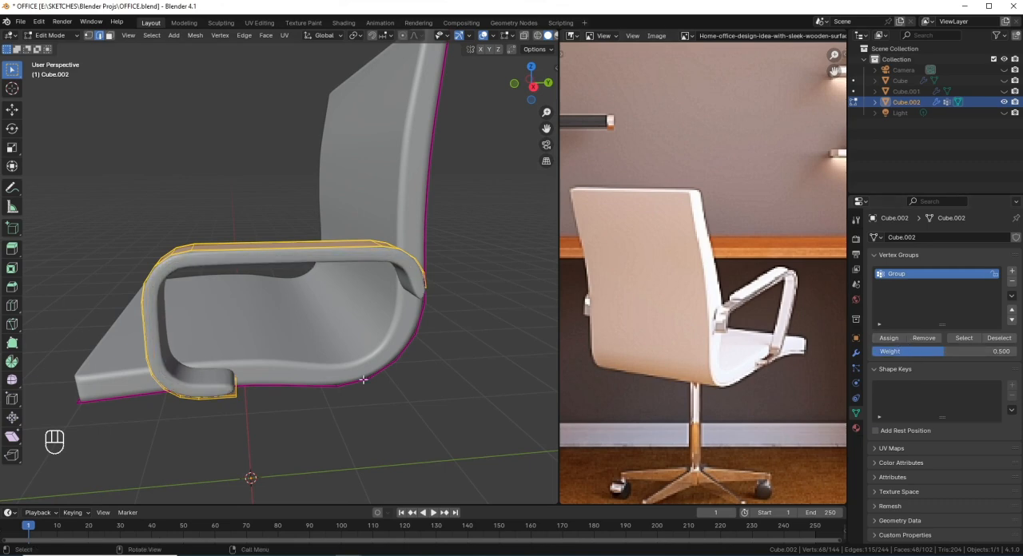
Step: Assign the whole armrest to the vertex group with weight 0.4
left_click(946, 352)
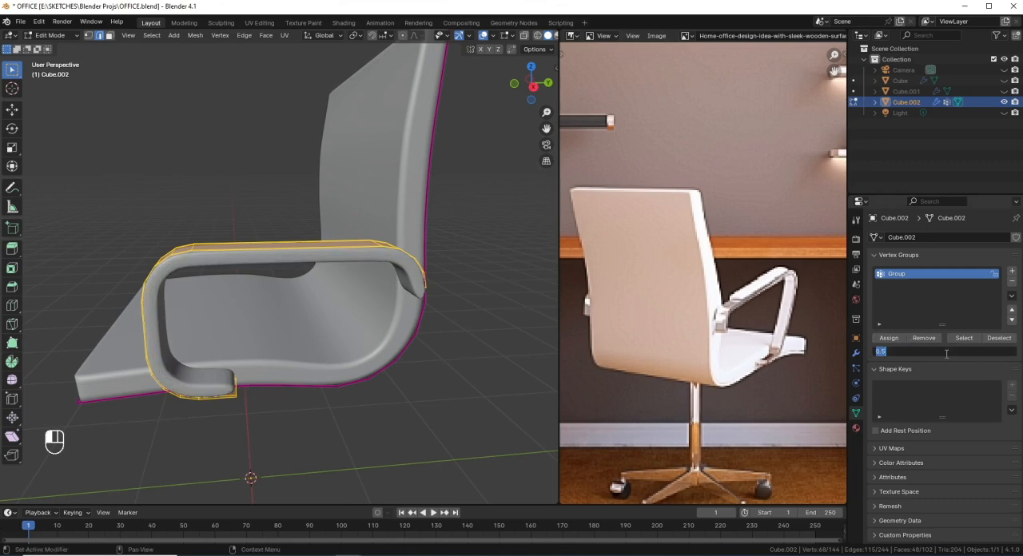
type(".4")
key("Return")
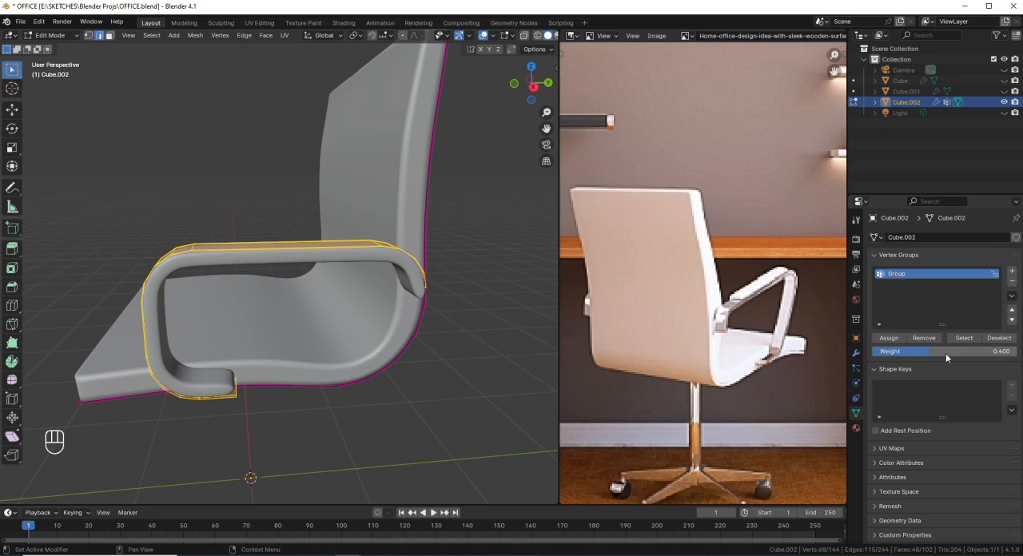
left_click(887, 338)
Step: Select the three long faces across the armrest's flat top and duplicate them slightly upward along Z
scroll(321, 350, "down", 3)
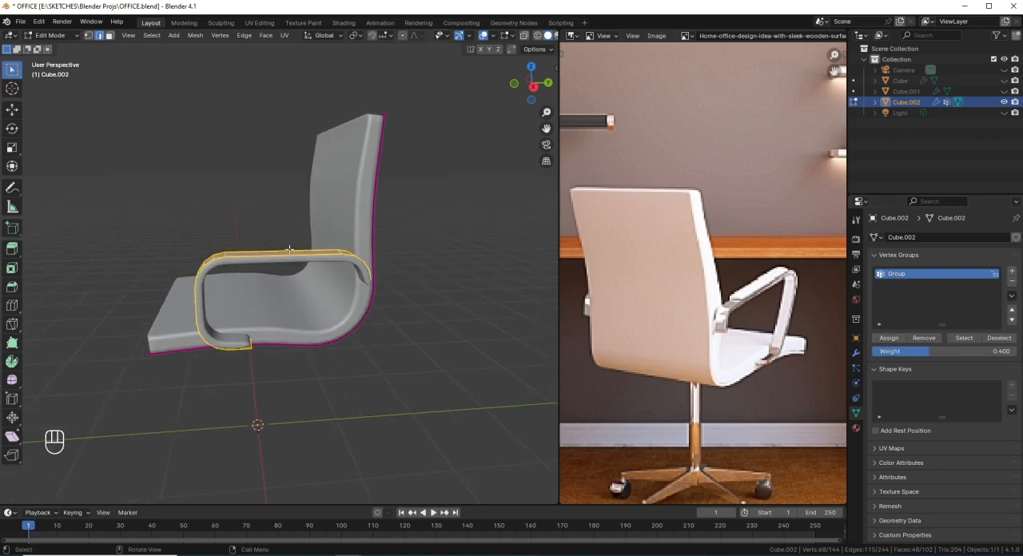
middle_click_drag(289, 251, 311, 294)
scroll(314, 296, "up", 3)
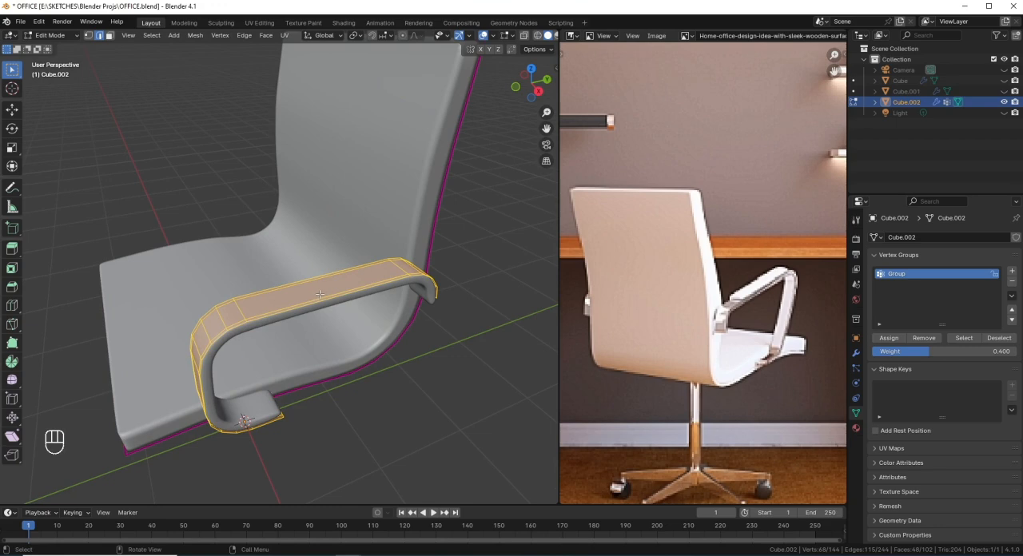
left_click(325, 285)
scroll(328, 284, "up", 2)
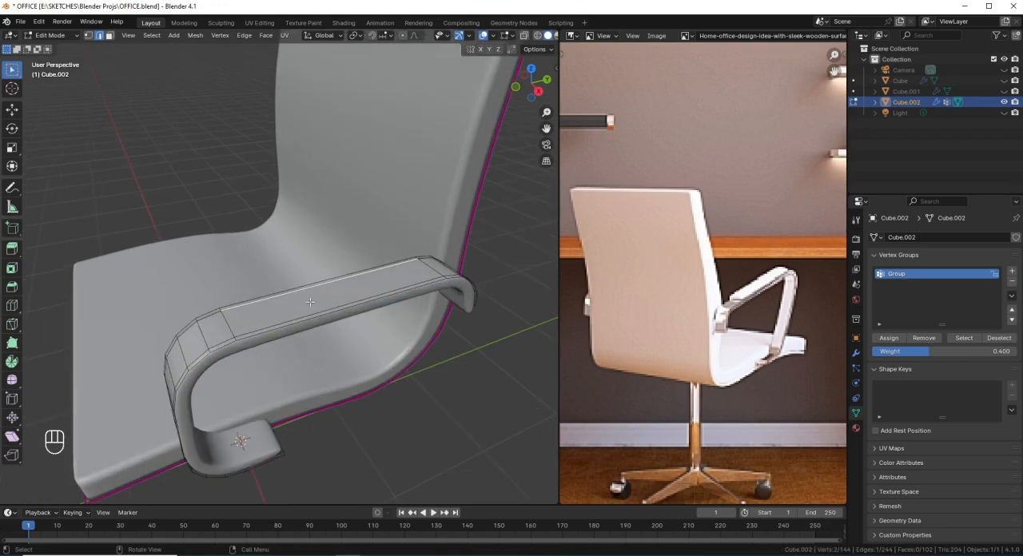
key("3")
left_click(300, 290)
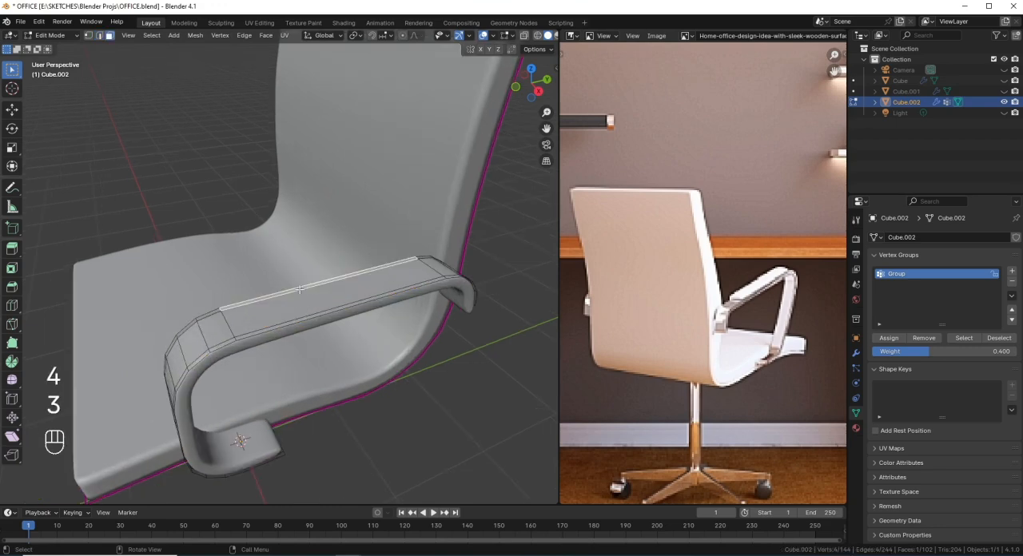
left_click(318, 316, "ctrl")
middle_click_drag(319, 317, 350, 314)
key("shift+d")
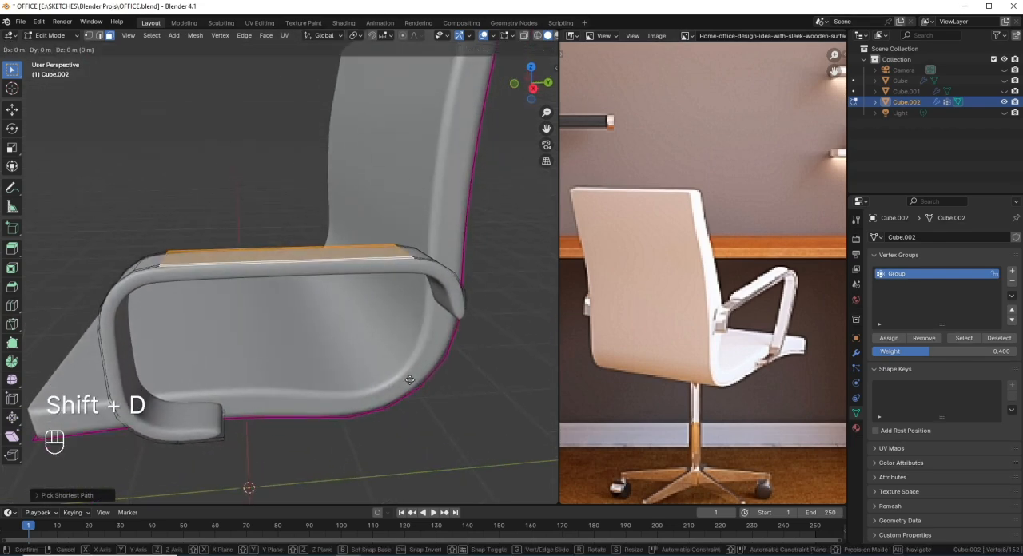
key("z")
left_click(409, 367)
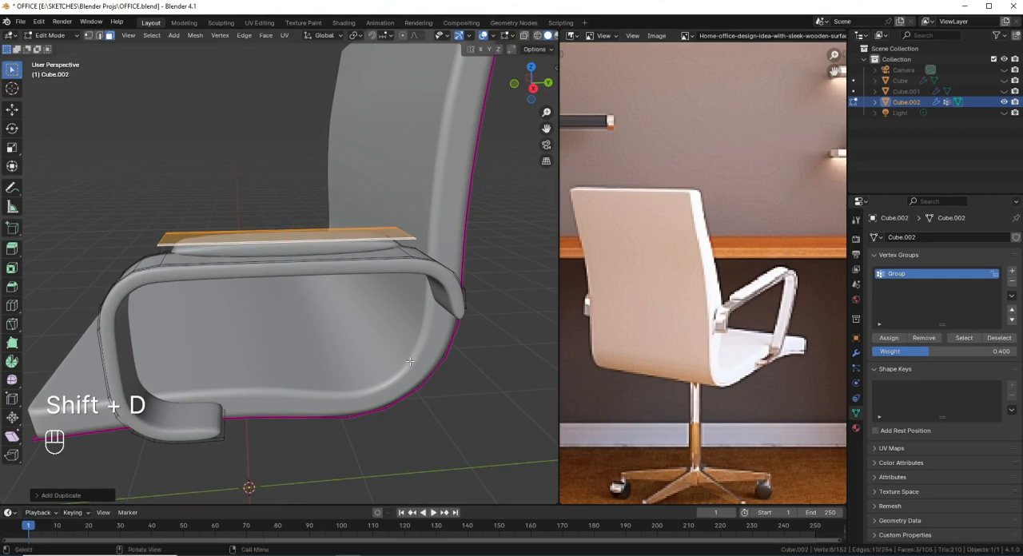
Step: Add two crosswise loop cuts to the duplicated armrest pad and scale them apart along Y by about 2.84
middle_click_drag(372, 293, 354, 315)
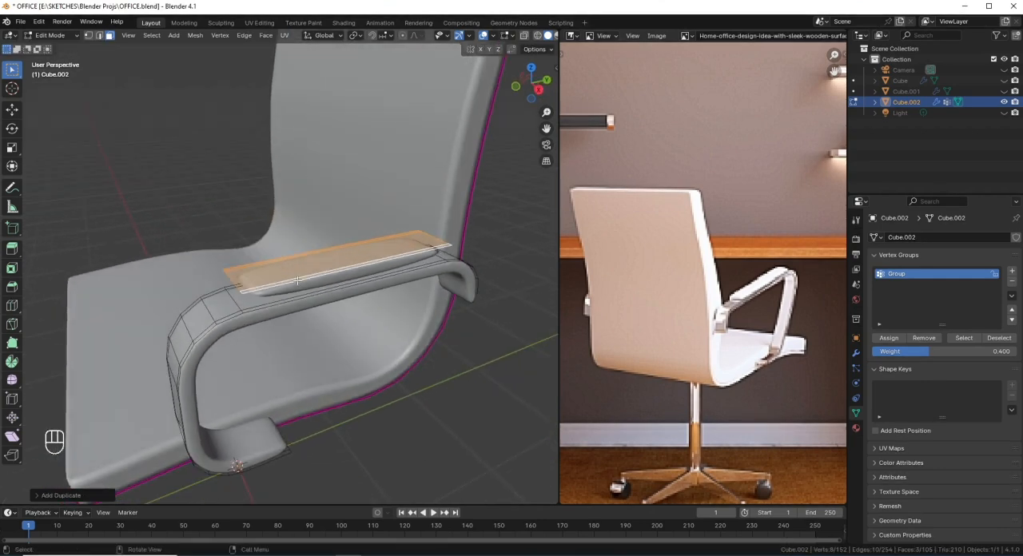
middle_click_drag(295, 286, 260, 257)
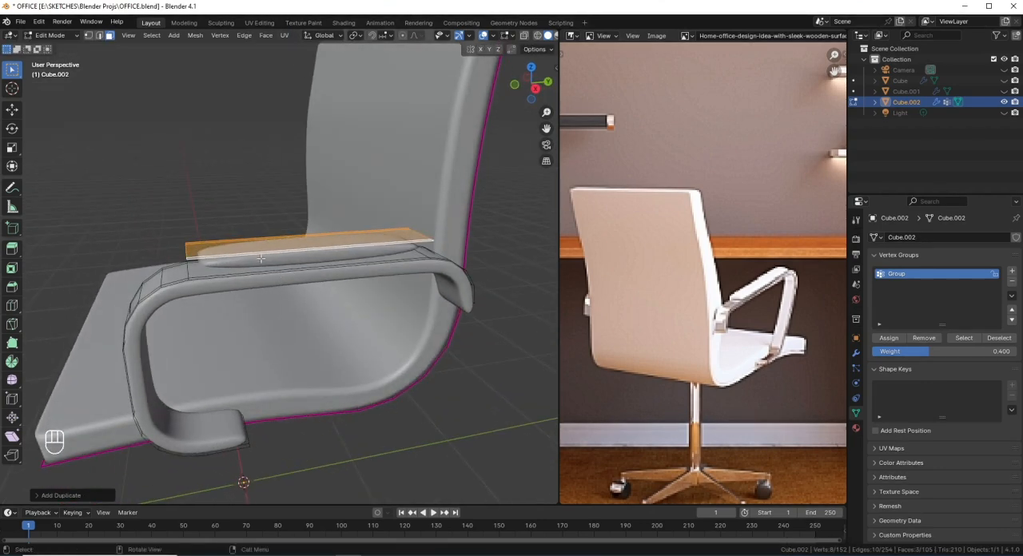
key("ctrl+r")
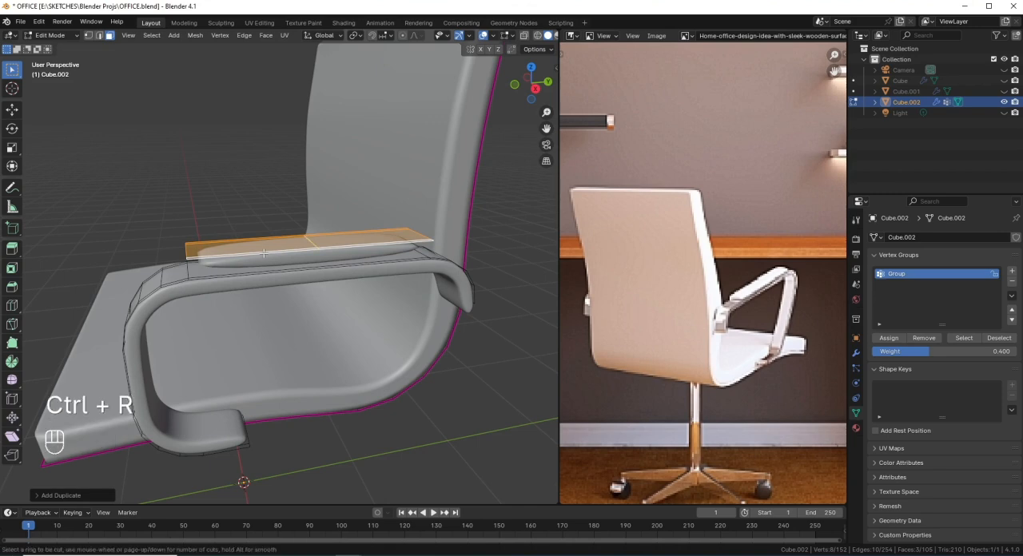
key("2")
left_click(264, 253)
right_click(264, 253)
middle_click_drag(264, 253, 312, 339)
middle_click_drag(322, 385, 332, 395)
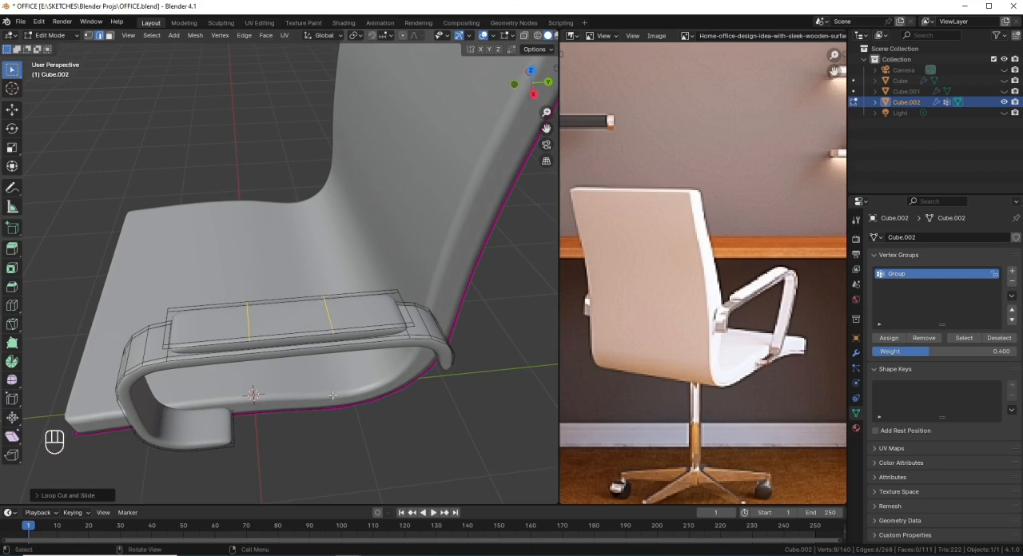
key("s")
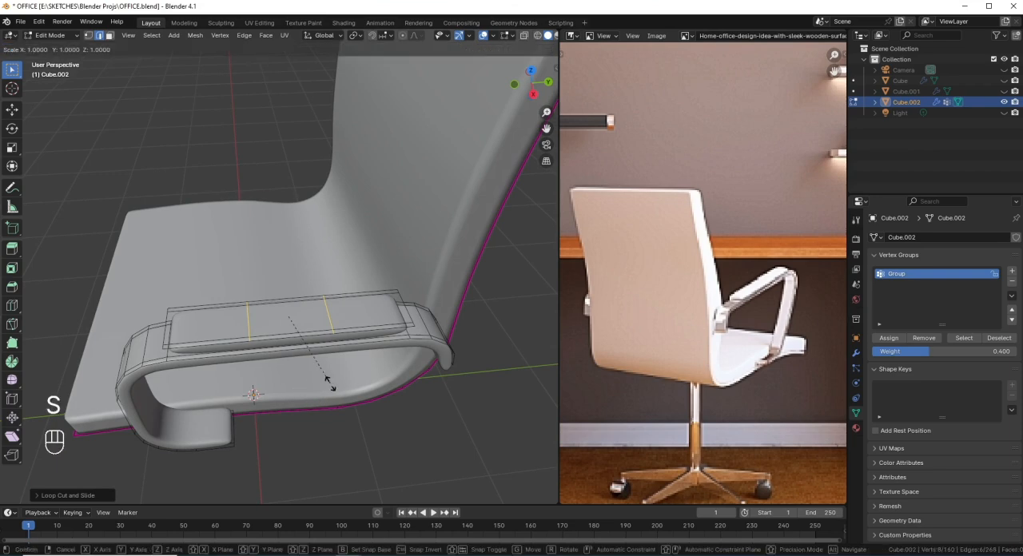
key("y")
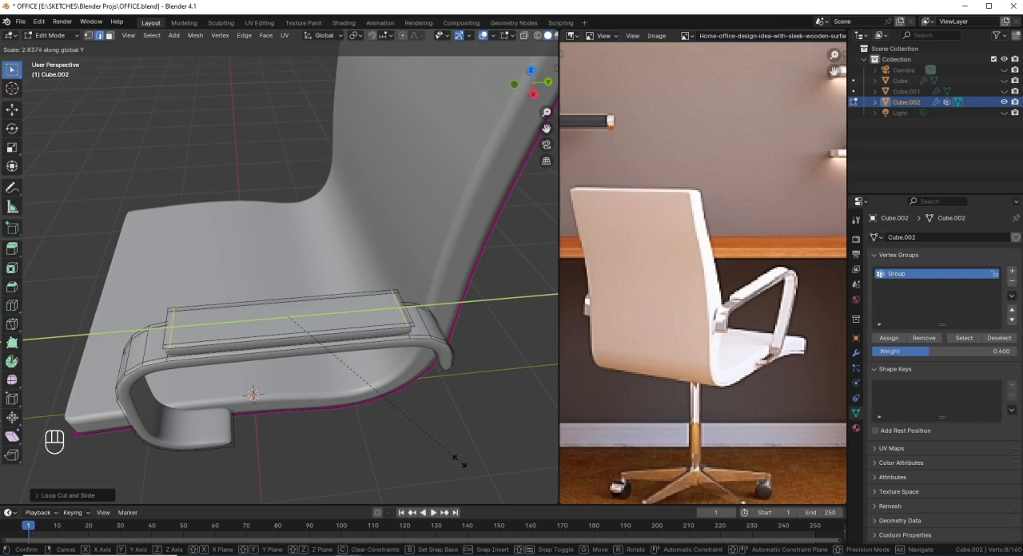
left_click(460, 462)
Step: Select the whole armrest pad in the right side view and lower it along Z by about 0.04 m onto the armrest
middle_click_drag(389, 414, 407, 348)
key("KP_3")
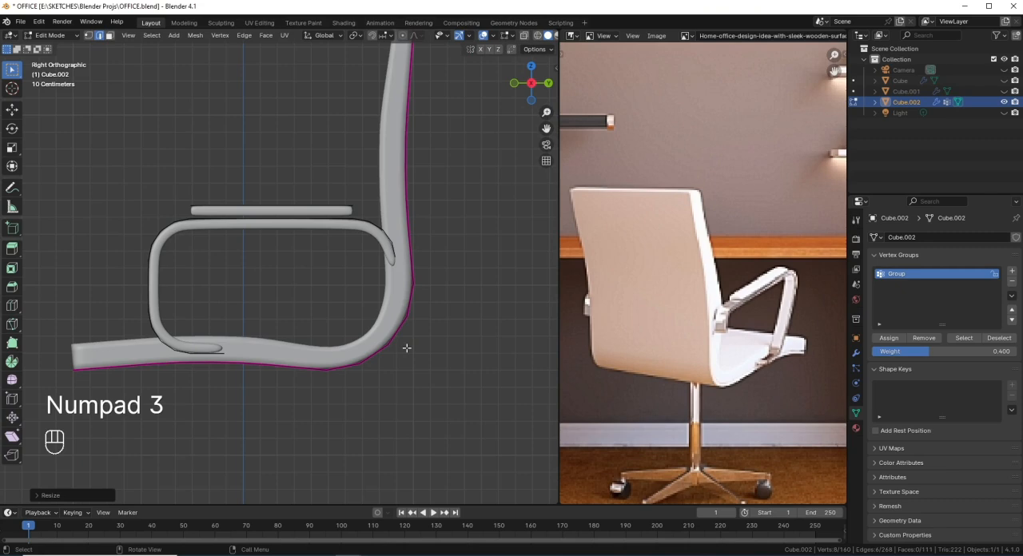
key("ctrl+KP_Add")
key("ctrl+KP_Add")
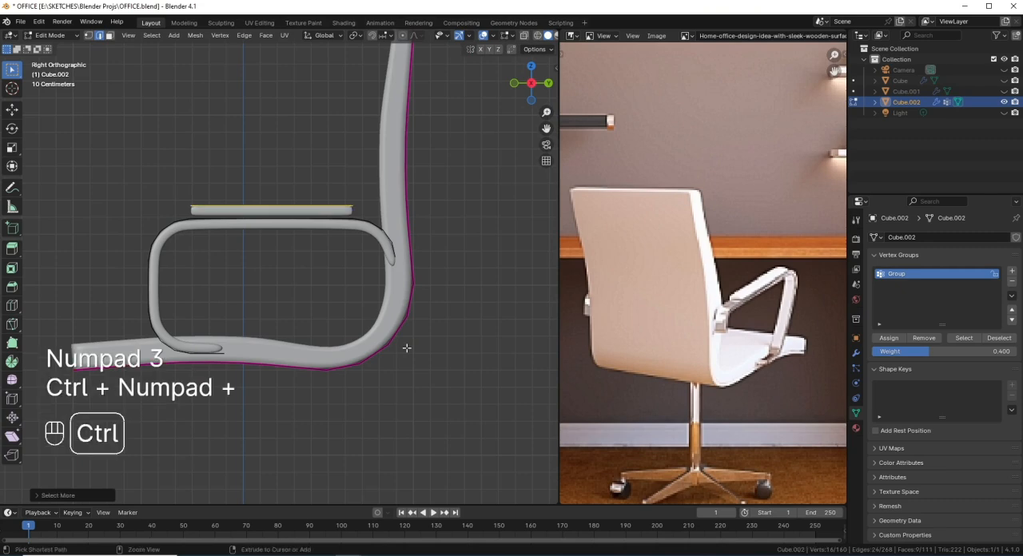
scroll(330, 266, "up", 2)
key("g")
middle_click(333, 270)
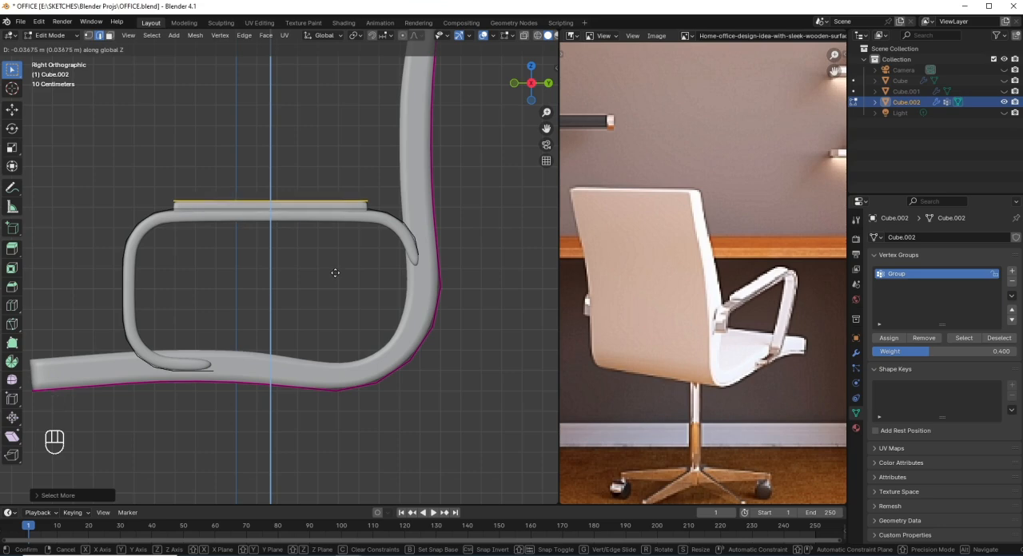
left_click(336, 271)
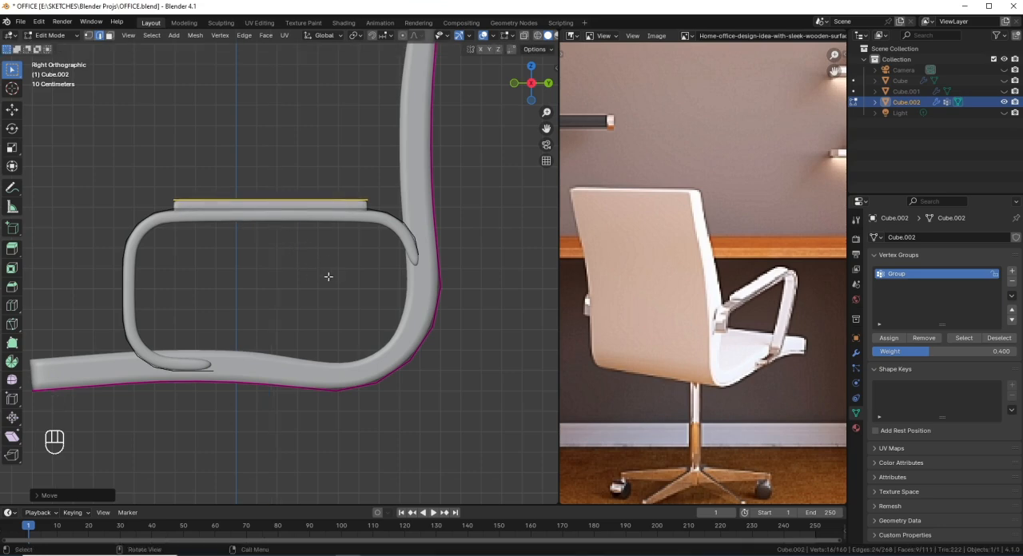
Step: Lengthen the armrest pad by scaling it along Y by a factor of about 1.05
key("s")
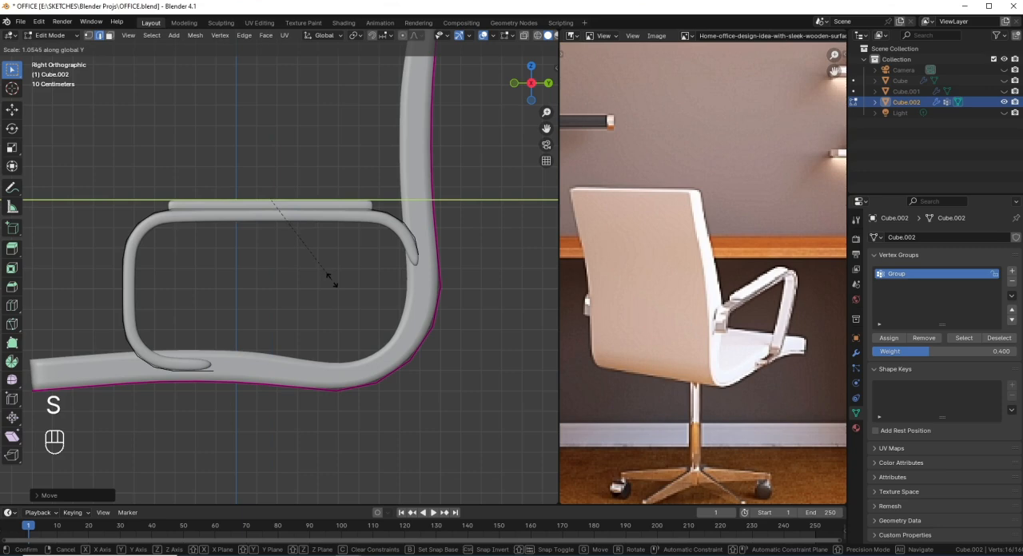
left_click(328, 275)
scroll(331, 276, "down", 3)
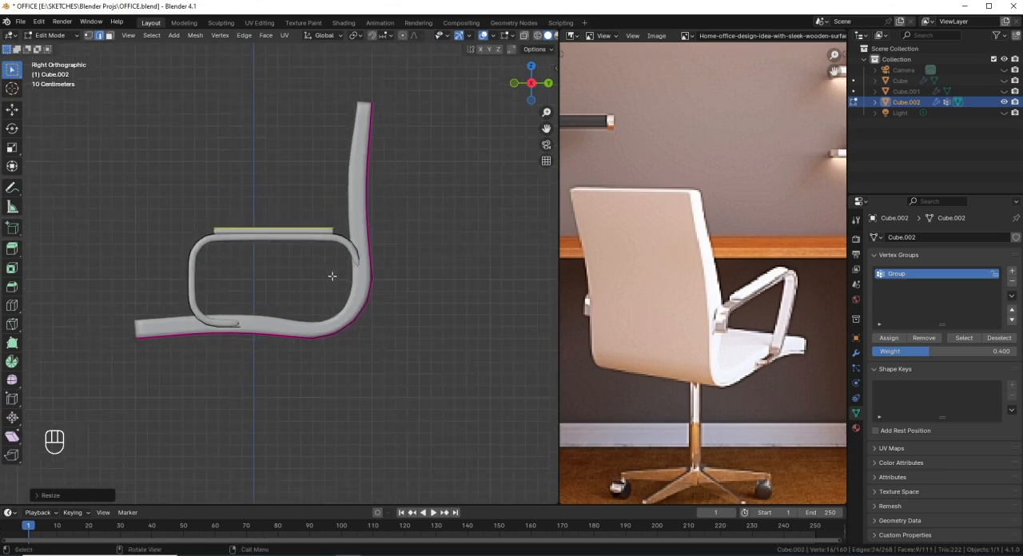
Step: Select the end vertices of the armrest's lower foot in vertex mode and scale them along X by about 0.9
middle_click_drag(331, 277, 402, 313)
scroll(418, 331, "up", 1)
scroll(418, 331, "up", 1)
middle_click_drag(402, 314, 305, 290)
scroll(253, 395, "up", 2)
middle_click_drag(253, 395, 205, 406)
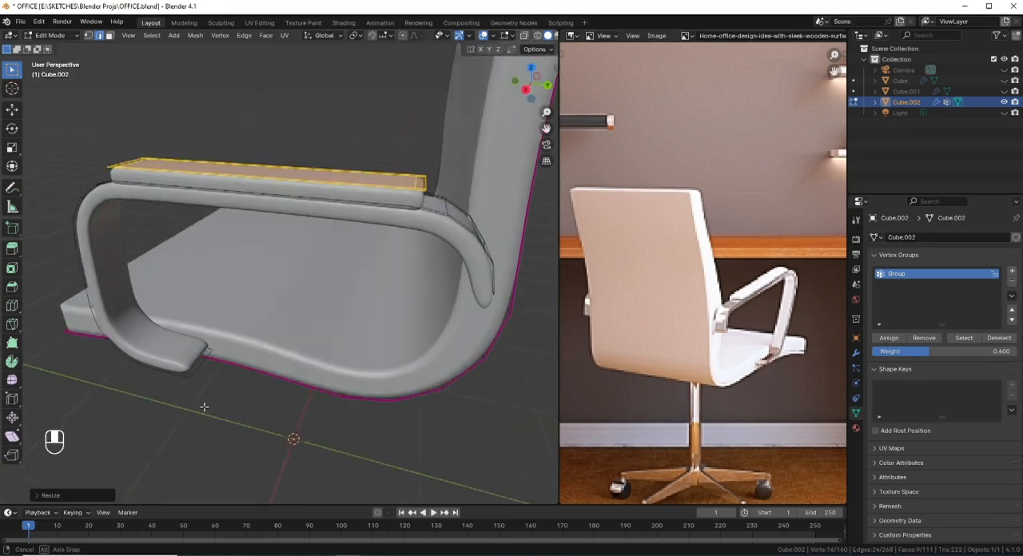
scroll(205, 408, "down", 1)
key("1")
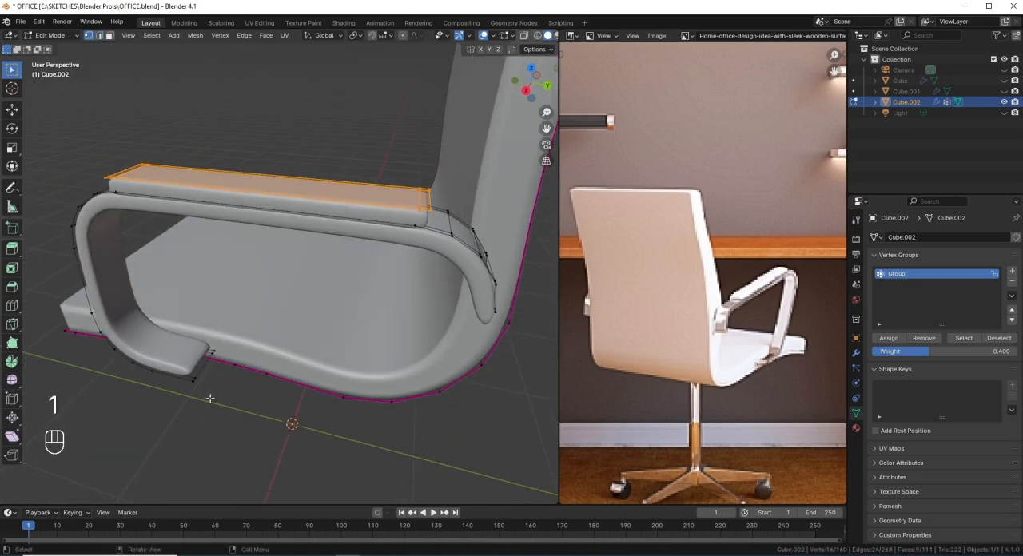
left_click(191, 386)
left_click(214, 352, "ctrl")
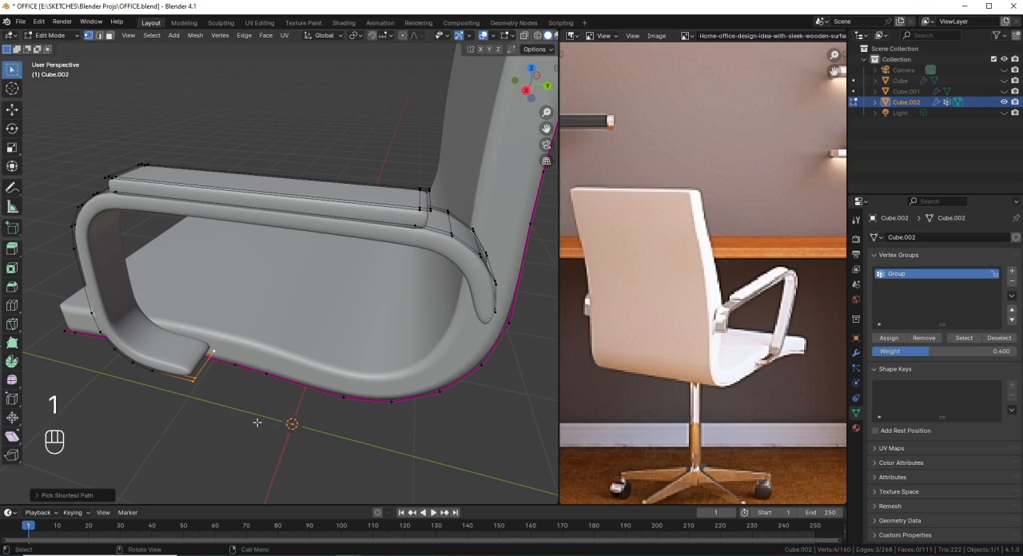
key("s")
key("x")
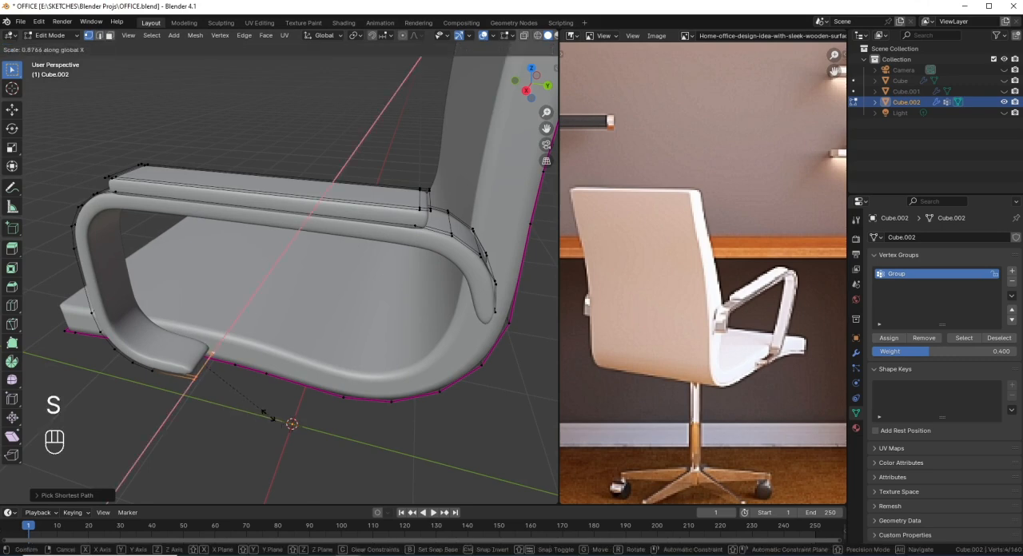
left_click(267, 414)
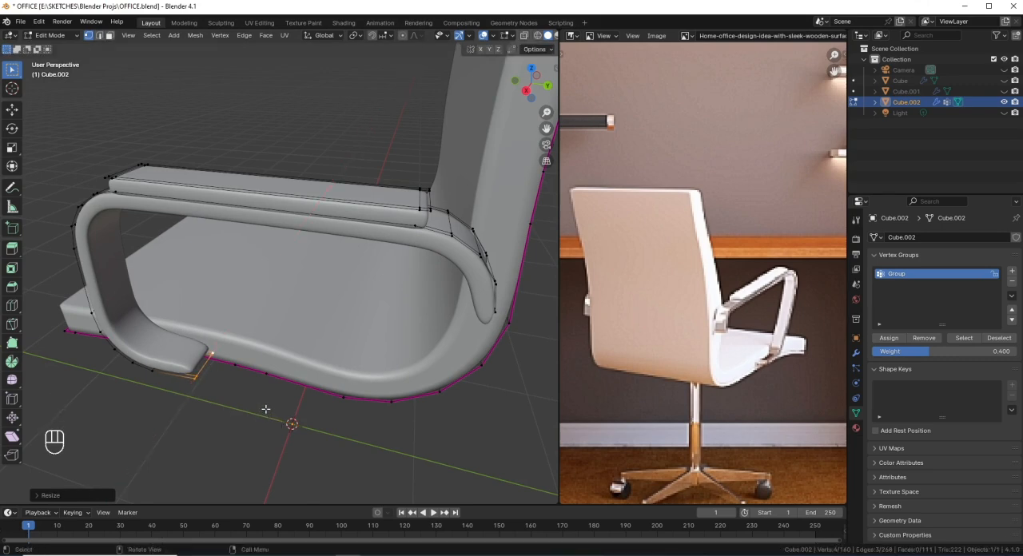
Step: Expand the selection on the armrest's lower foot and move it along X by about -0.025 m
key("ctrl+KP_Add")
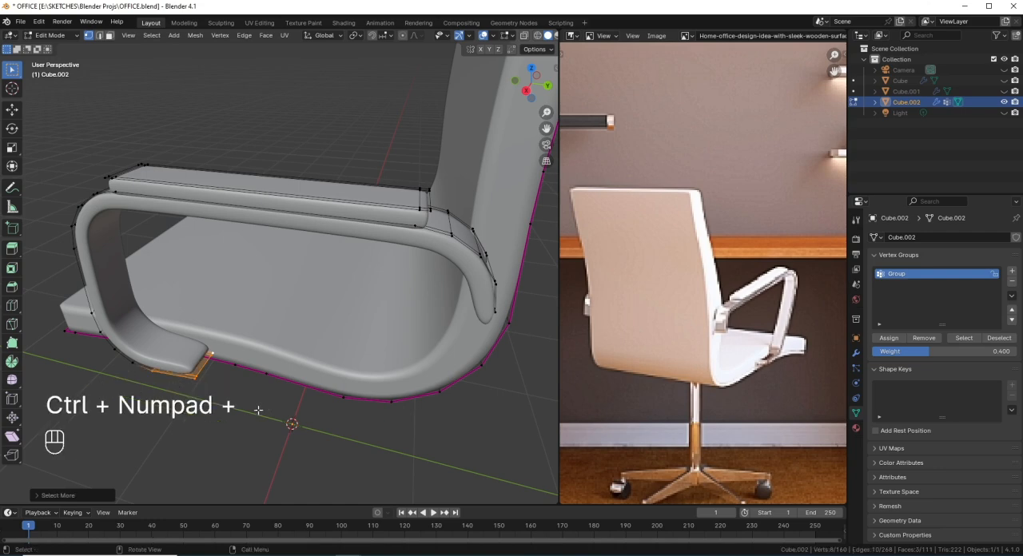
middle_click_drag(265, 410, 244, 413)
key("g")
key("x")
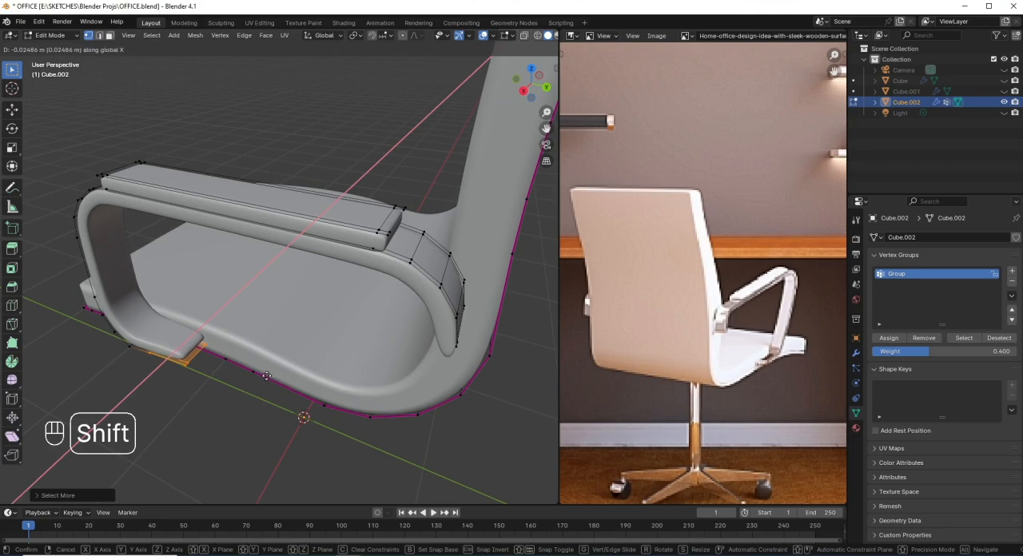
left_click(261, 383)
middle_click_drag(262, 383, 383, 321)
scroll(375, 258, "up", 3)
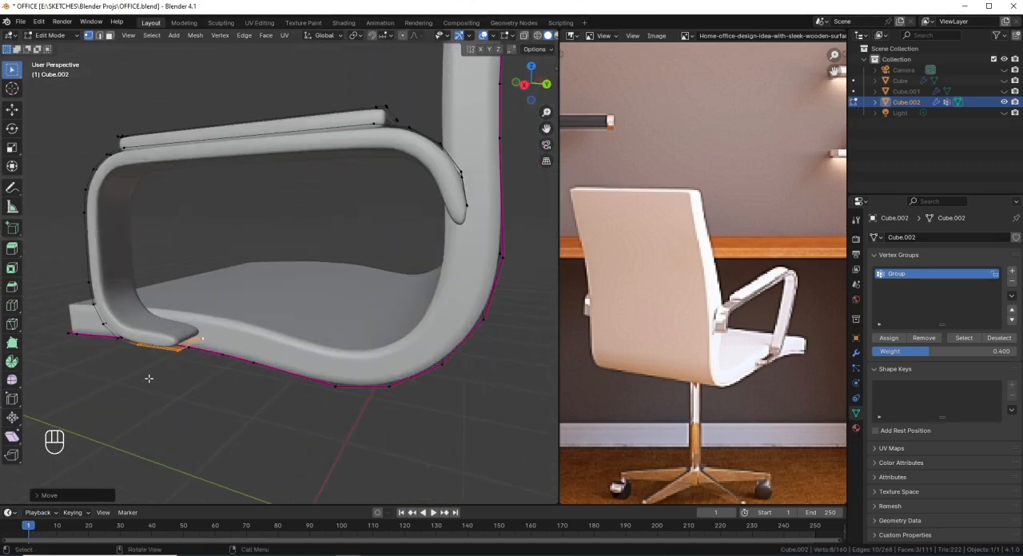
middle_click_drag(148, 378, 200, 394)
key("ctrl+t")
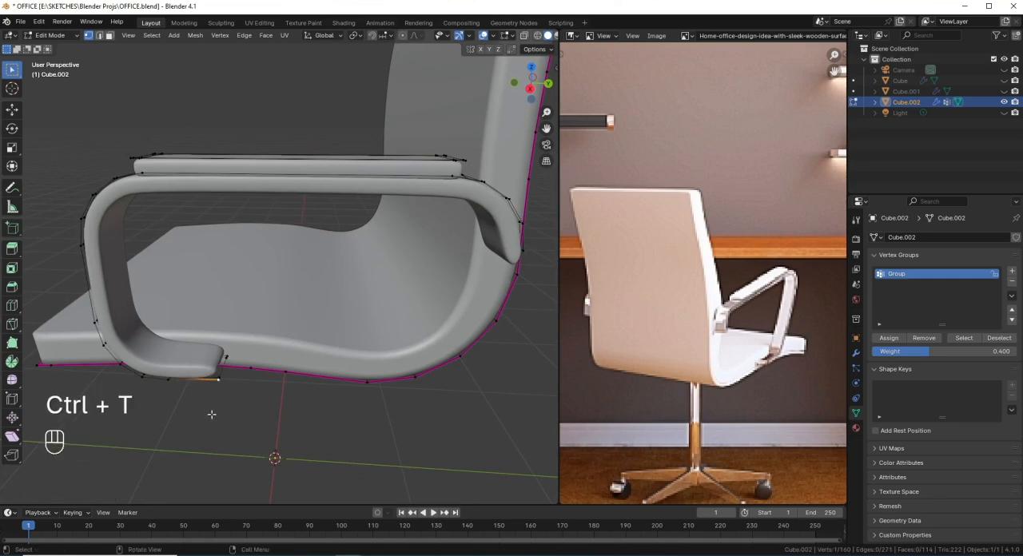
key("shift+z")
scroll(209, 416, "up", 2)
key("ctrl+z")
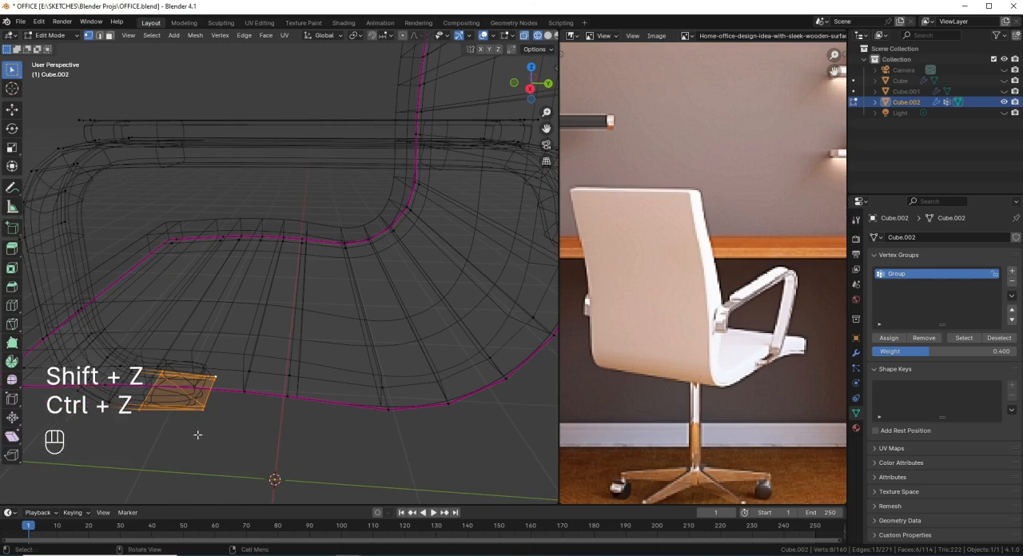
key("ctrl+z")
Step: Add a loop cut across the armrest's lower foot, slid close to its free end
key("ctrl+r")
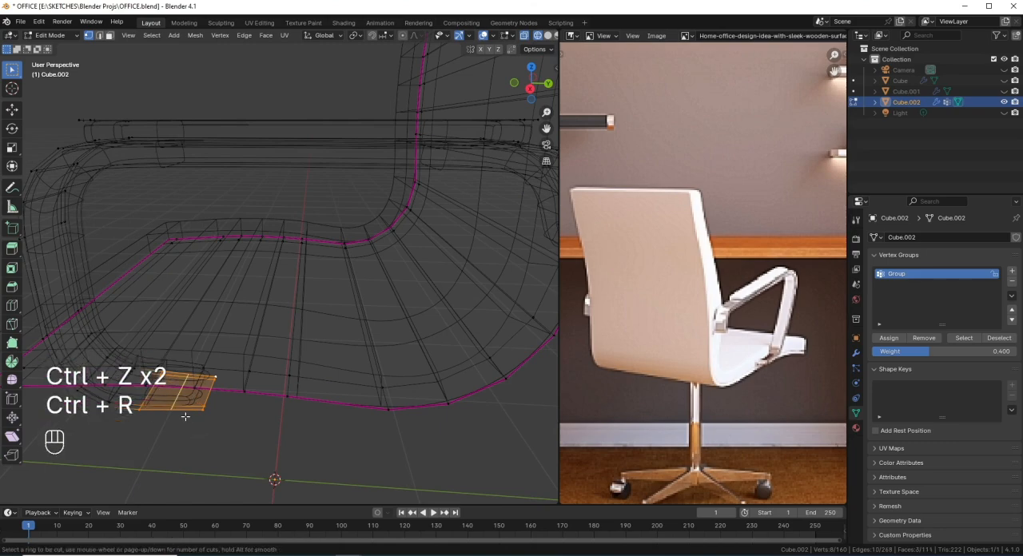
left_click(185, 416)
left_click(208, 419)
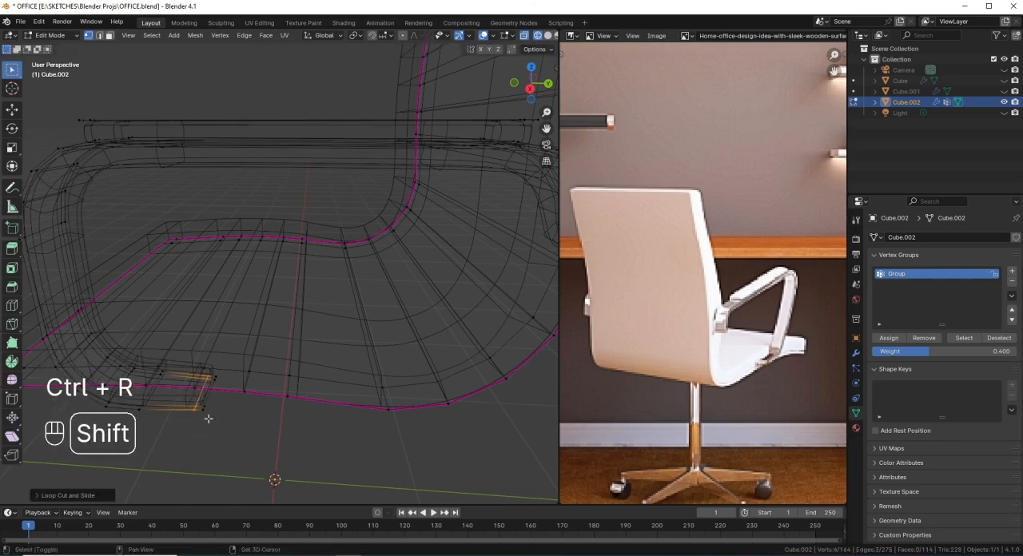
key("shift+z")
scroll(344, 420, "down", 2)
Step: Try to add a loop cut near the tip of the armrest's rear end
middle_click_drag(383, 368, 317, 337, "shift")
key("ctrl+r")
left_click(319, 335)
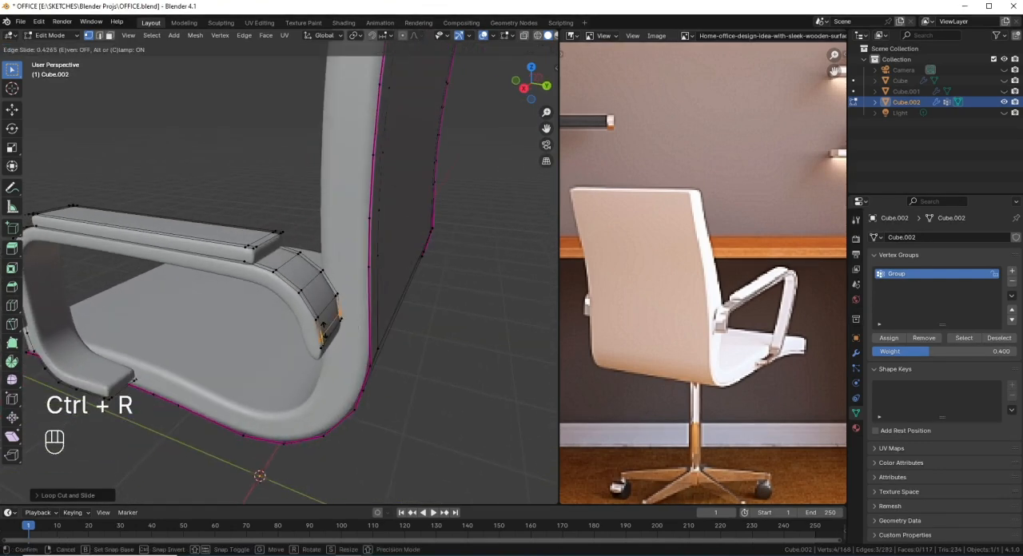
left_click(324, 329)
middle_click_drag(324, 330, 312, 292)
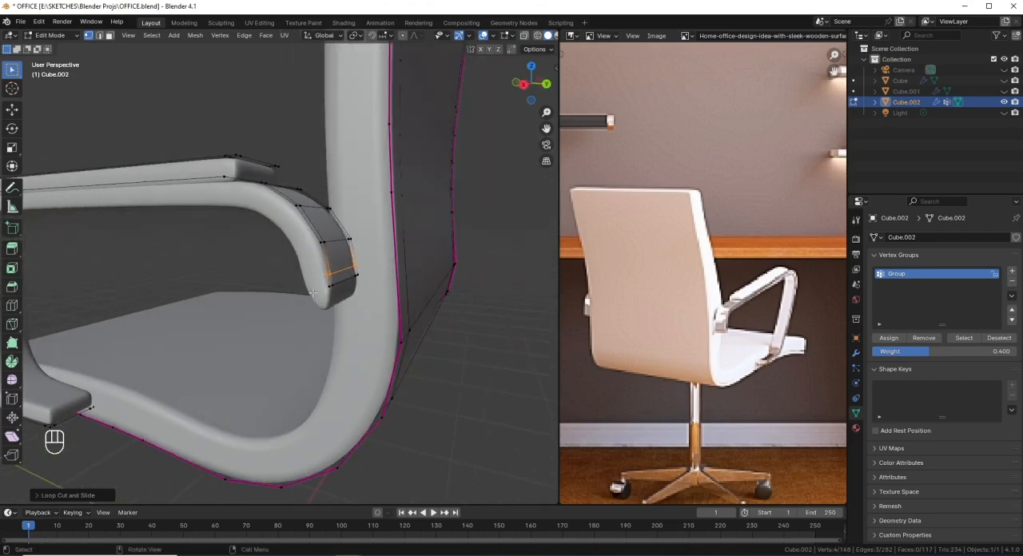
key("ctrl+z")
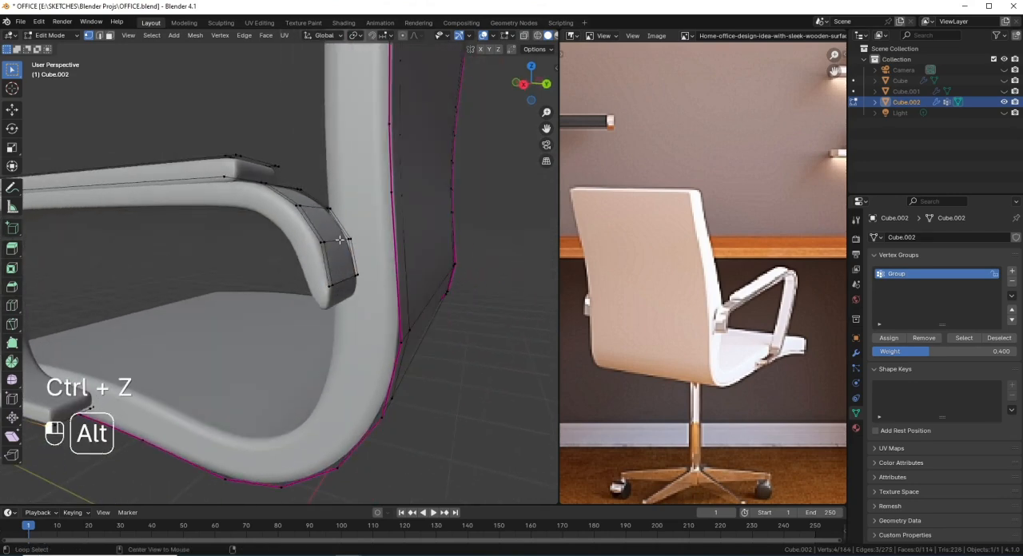
Step: Try to slide the edge loop above the armrest's rear tip closer to the end
left_click(354, 272, "alt")
key("g")
key("g")
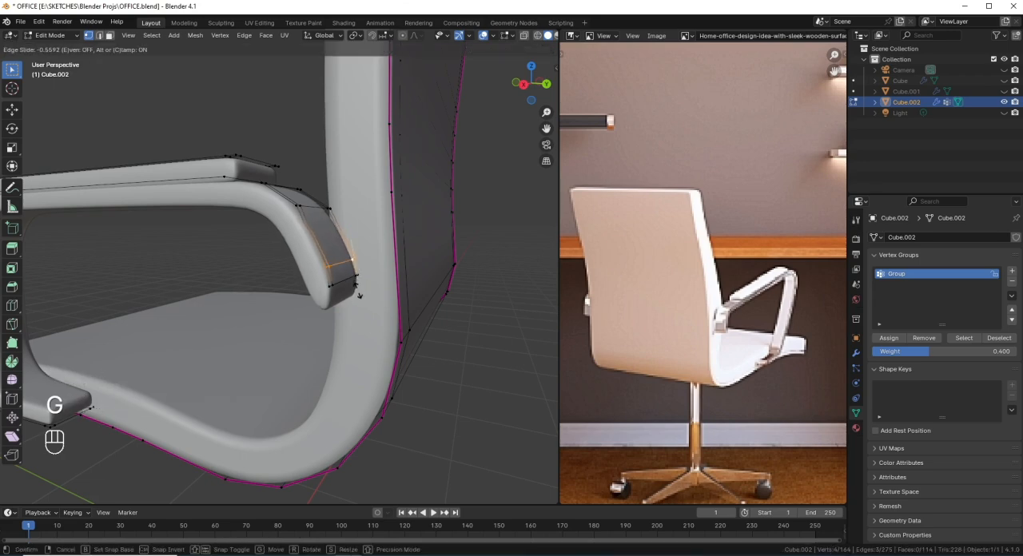
left_click(358, 288)
scroll(358, 290, "down", 6)
middle_click_drag(332, 296, 338, 347)
key("ctrl+z")
Step: Add a centred loop cut running lengthwise through the seat and backrest
scroll(362, 282, "up", 1)
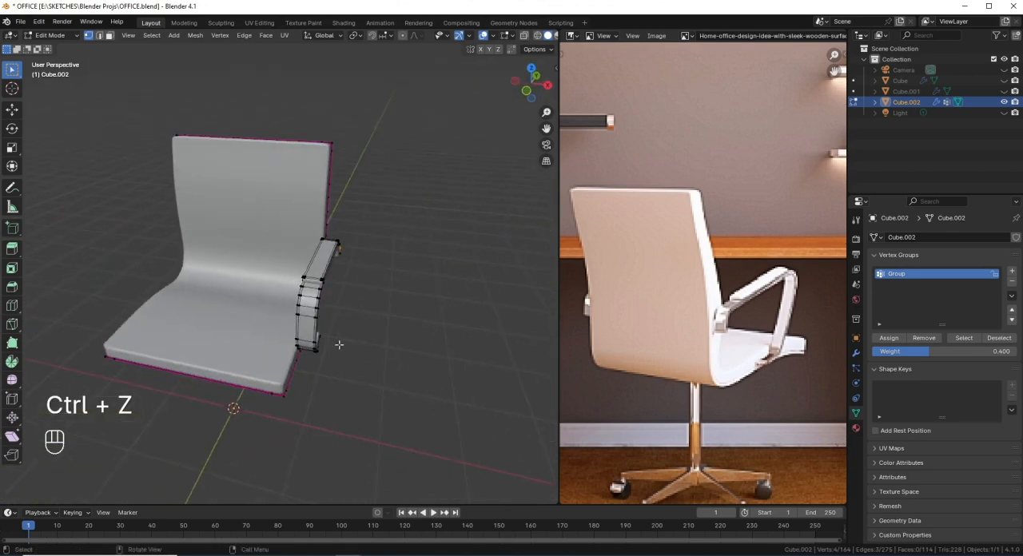
key("ctrl+r")
left_click(225, 373)
middle_click_drag(224, 372, 227, 388)
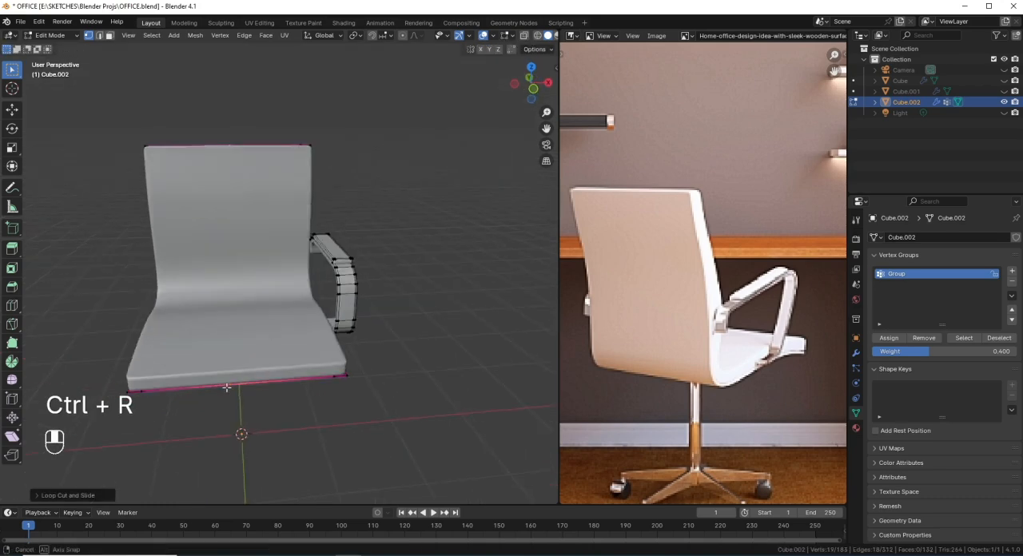
Step: Select the vertices on the half of the seat without the armrest in wireframe front view and delete them
key("KP_1")
key("shift+z")
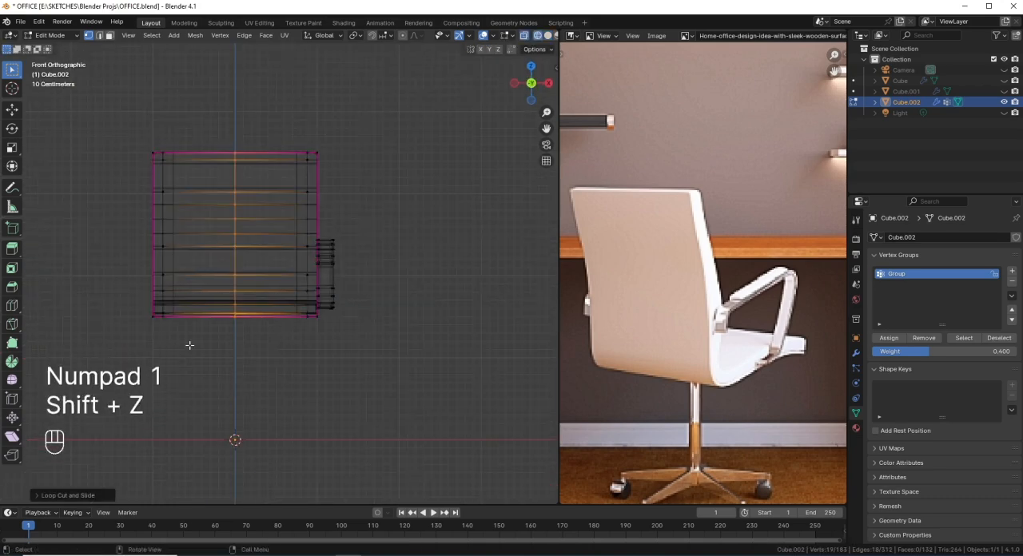
left_click_drag(189, 345, 98, 116)
key("x")
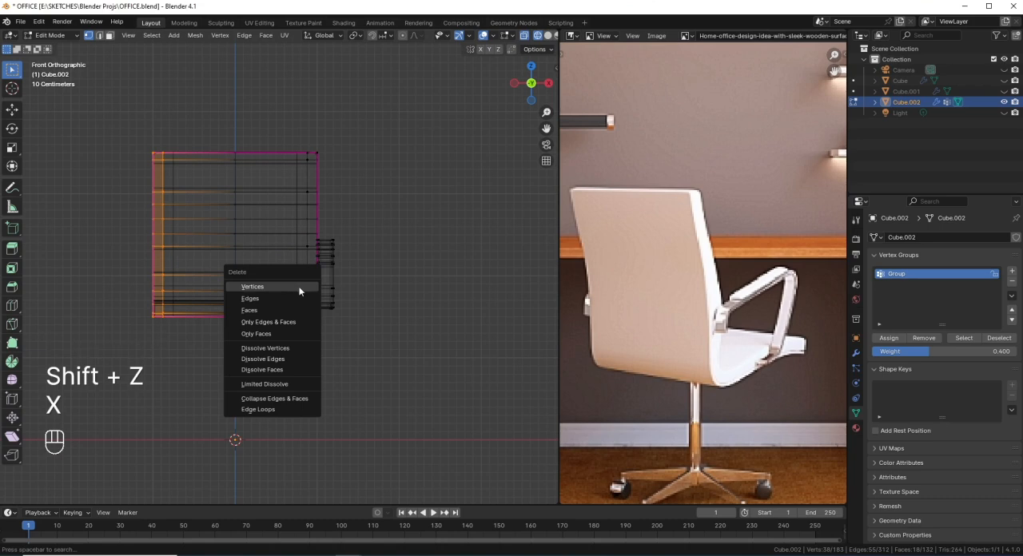
left_click(293, 287)
middle_click_drag(272, 269, 272, 276)
key("shift+z")
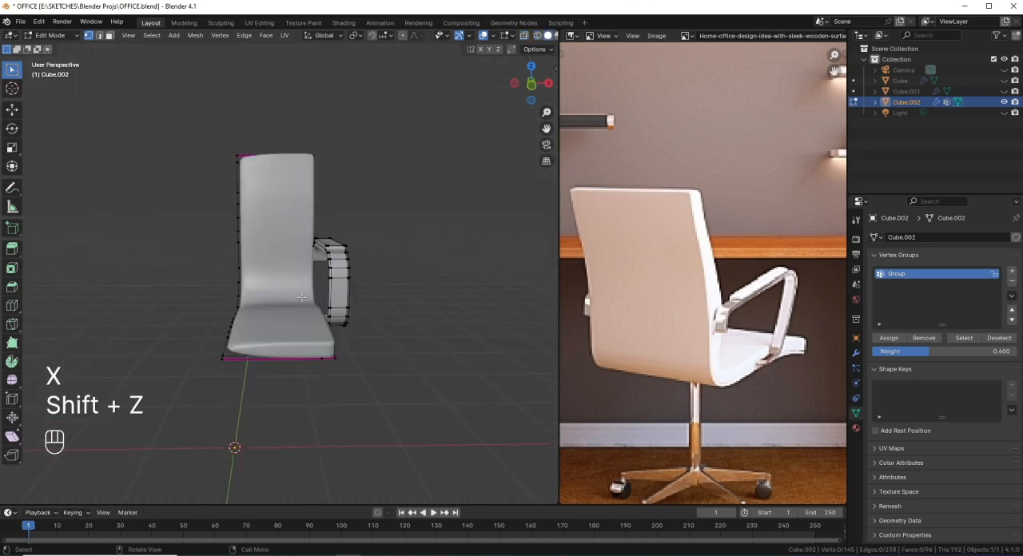
Step: Return the half chair to Object Mode and save the file
key("Tab")
key("ctrl+Tab")
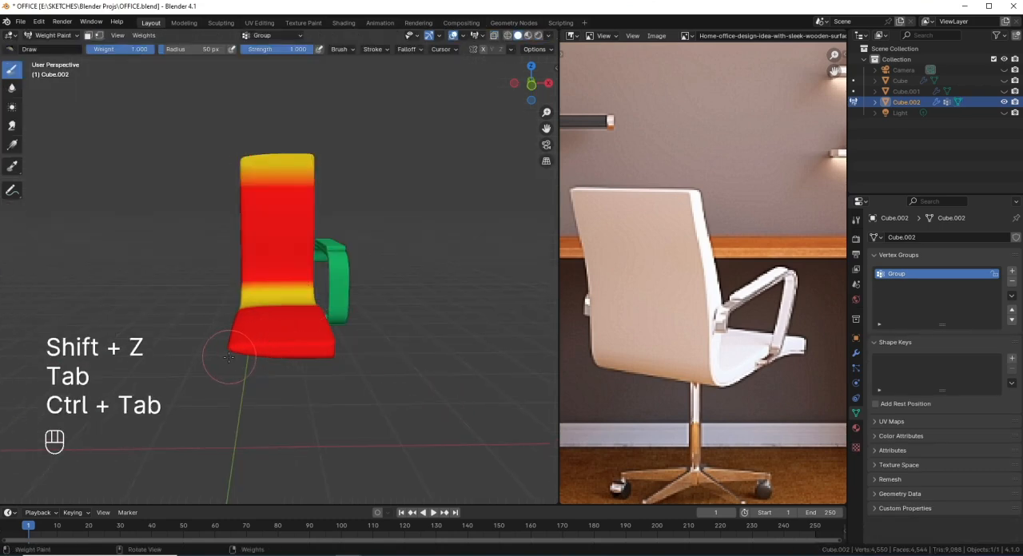
key("ctrl+Tab")
left_click(159, 370)
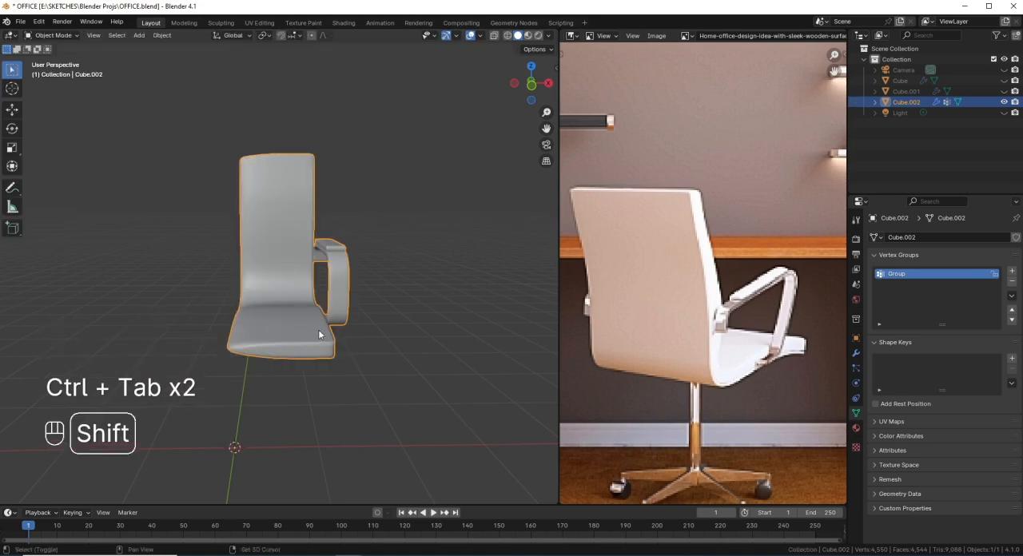
middle_click_drag(339, 311, 311, 320)
key("ctrl+s")
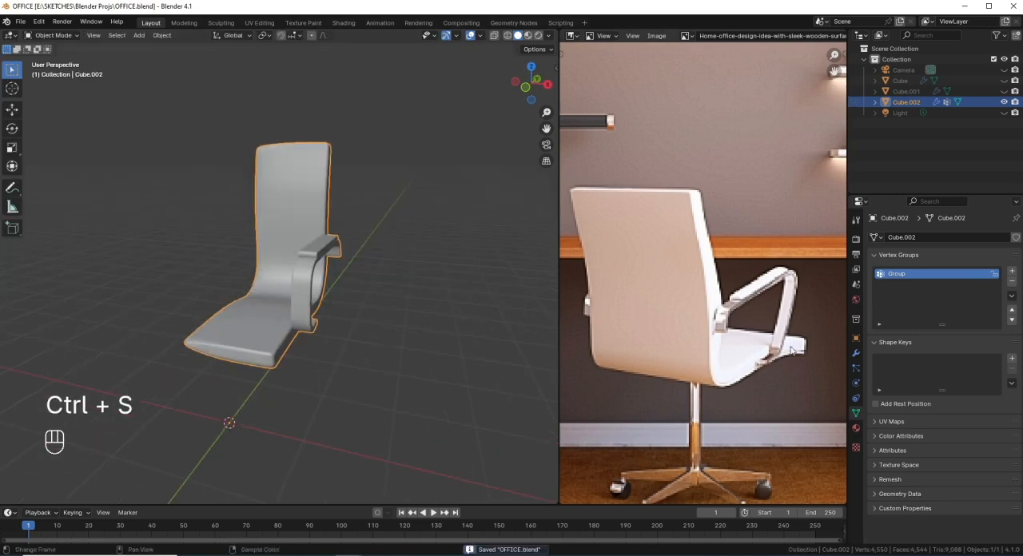
Step: Add a Mirror modifier on the X axis, move it to the start of the modifier stack and enable Clipping
left_click(856, 356)
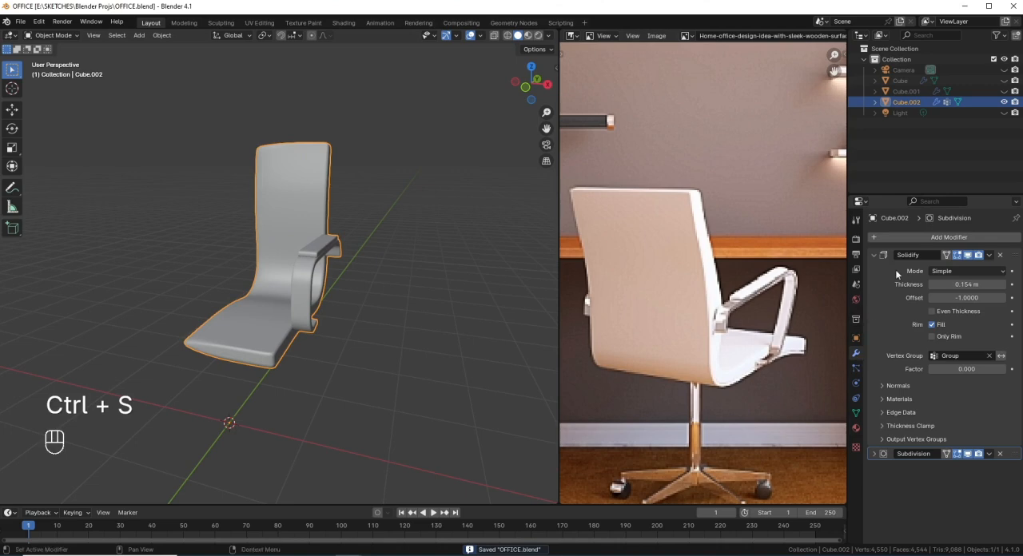
left_click(919, 237)
mouse_move(888, 240)
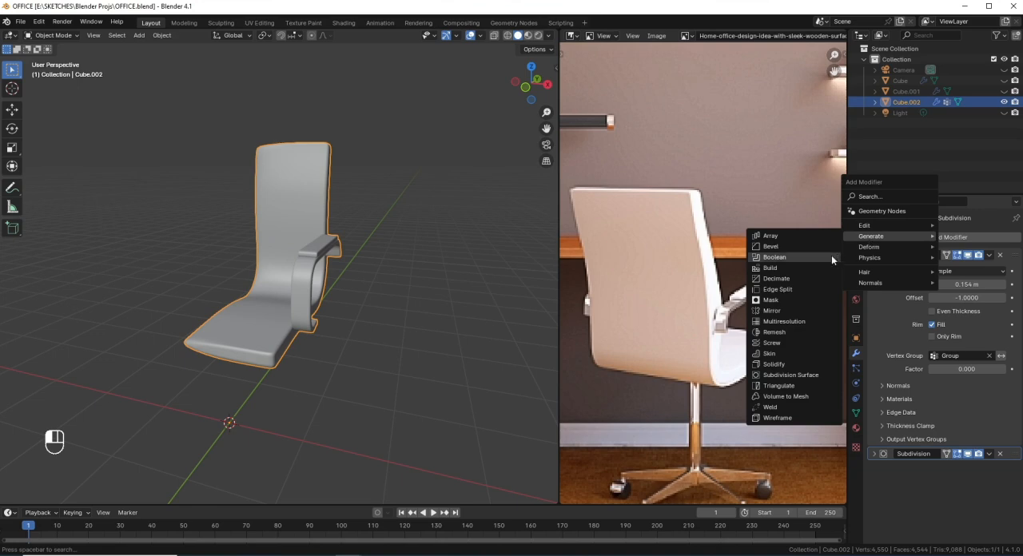
left_click(789, 309)
left_click_drag(1014, 470, 988, 238)
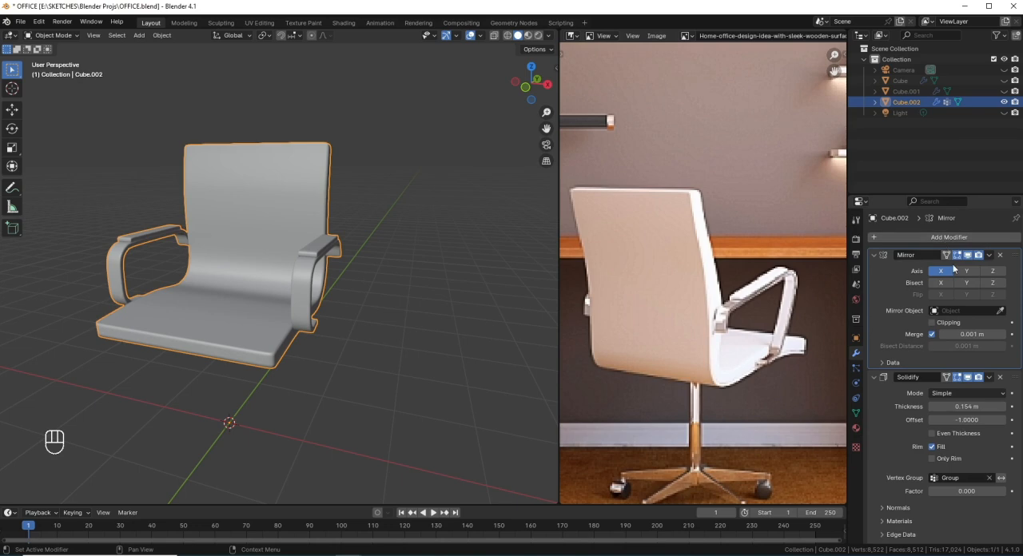
middle_click_drag(214, 336, 288, 354)
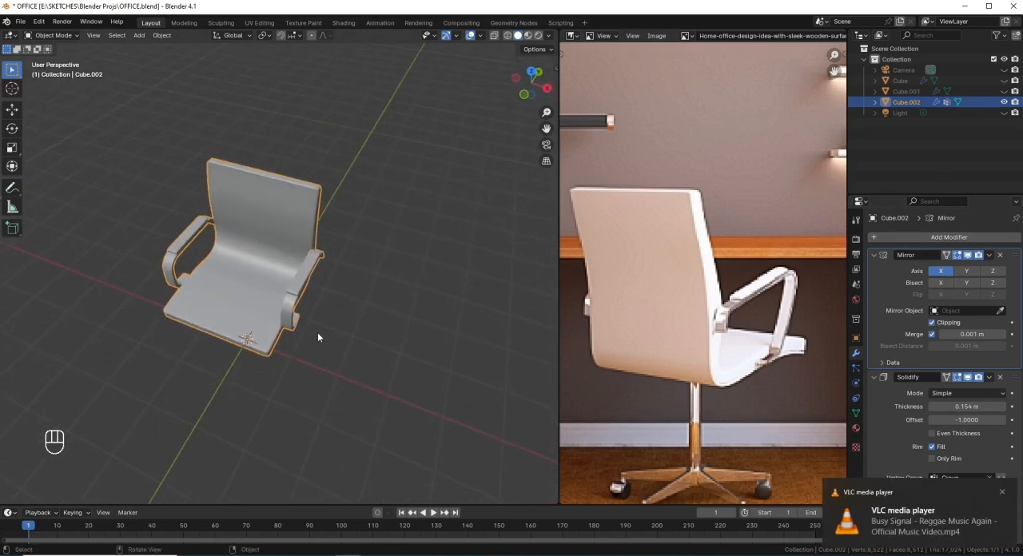
Step: Narrow the chair by moving the whole half mesh along X by about -0.07 m in top view, and save the file
key("Tab")
key("a")
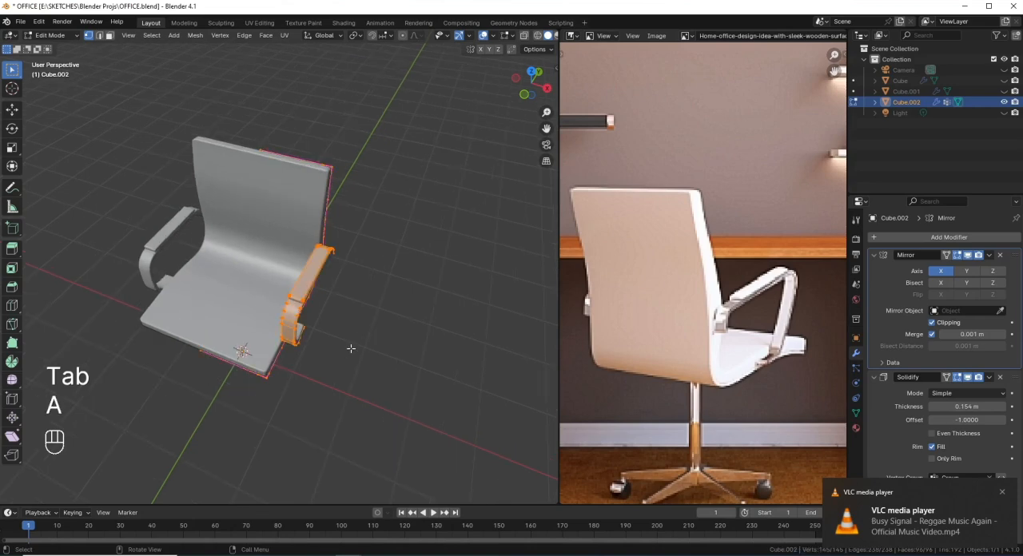
middle_click_drag(349, 349, 378, 354)
key("KP_7")
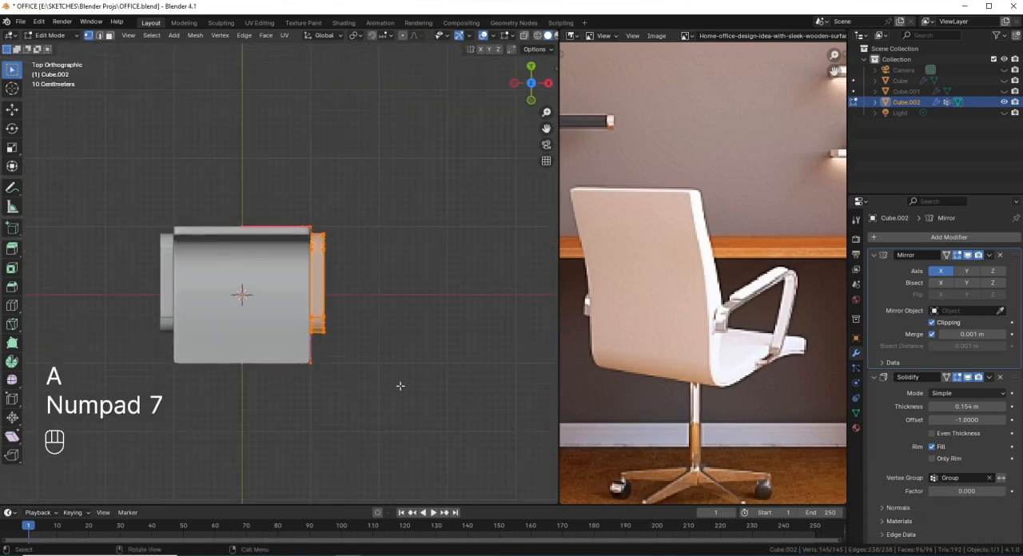
key("g")
key("x")
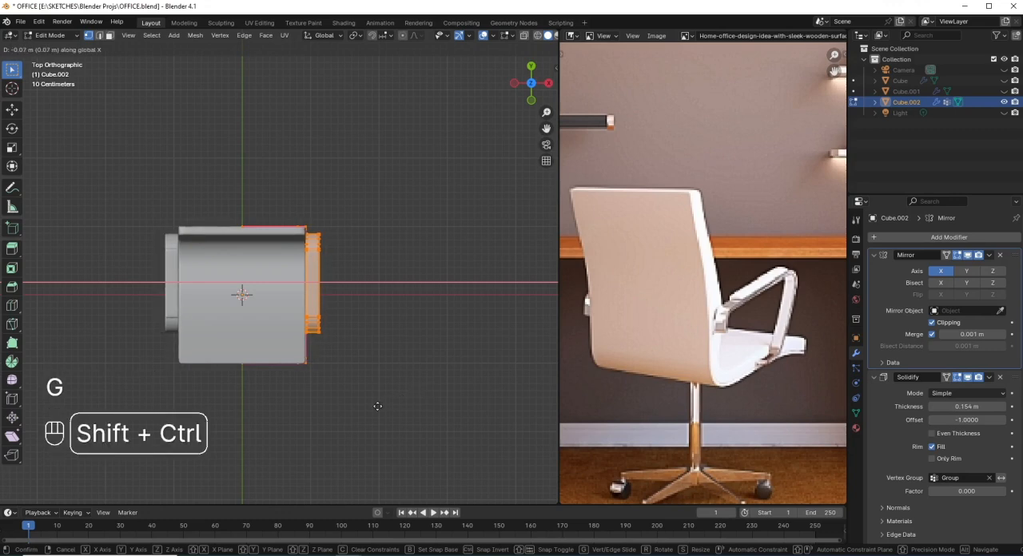
left_click(366, 400)
middle_click_drag(354, 393, 250, 300)
key("Tab")
key("ctrl+s")
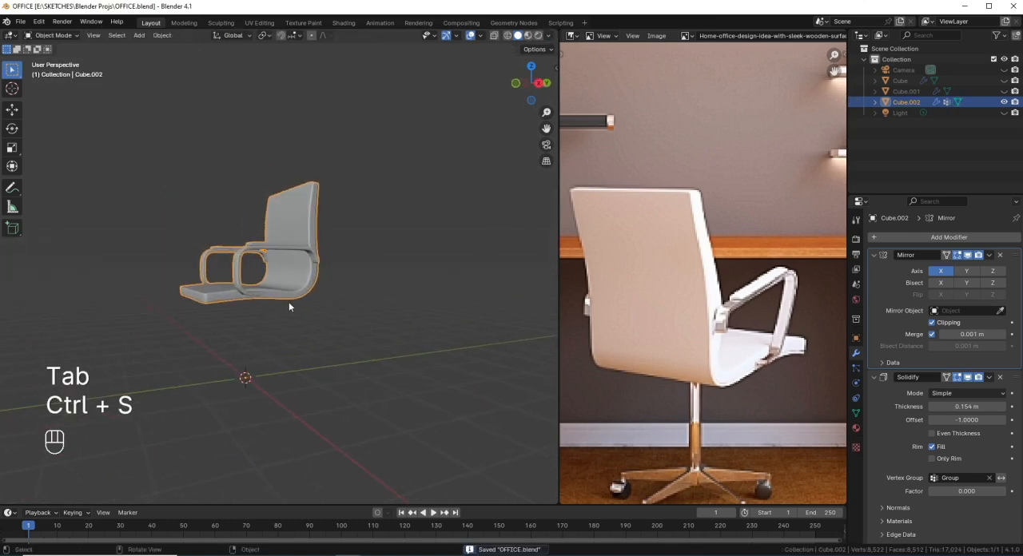
Step: Select the middle vertices of the seat's underside in wireframe right view and snap the 3D cursor to them
key("KP_3")
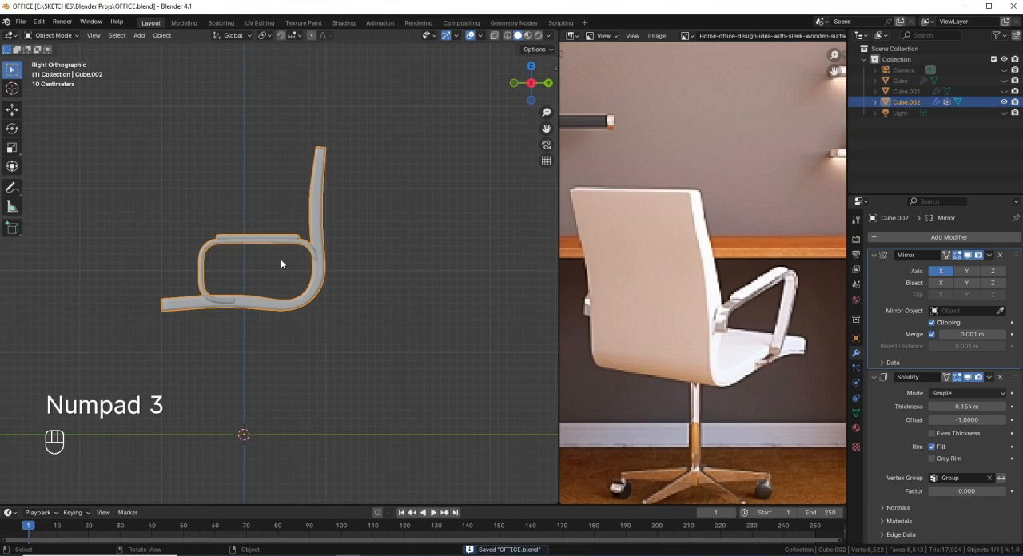
middle_click_drag(281, 259, 344, 267)
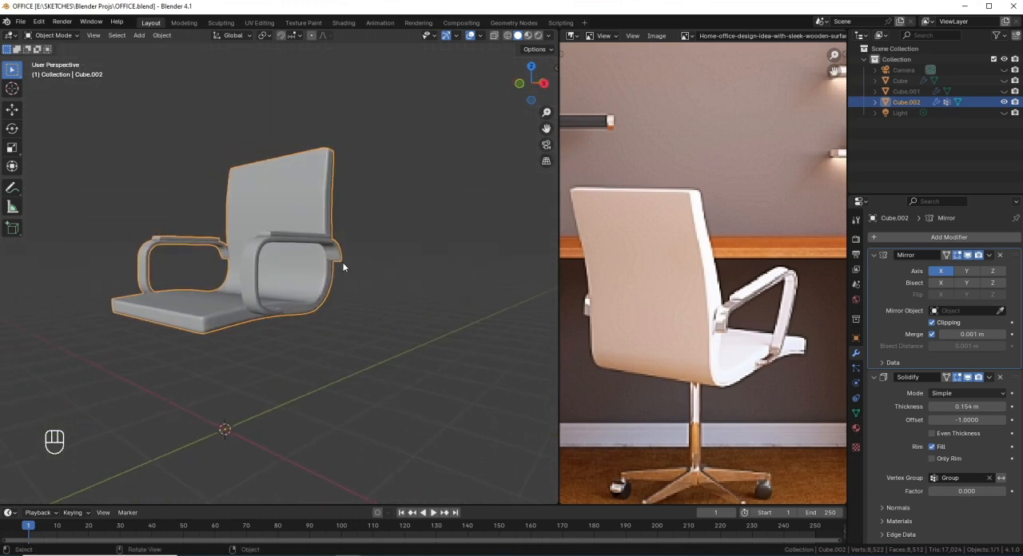
key("KP_3")
key("Tab")
scroll(259, 331, "up", 3)
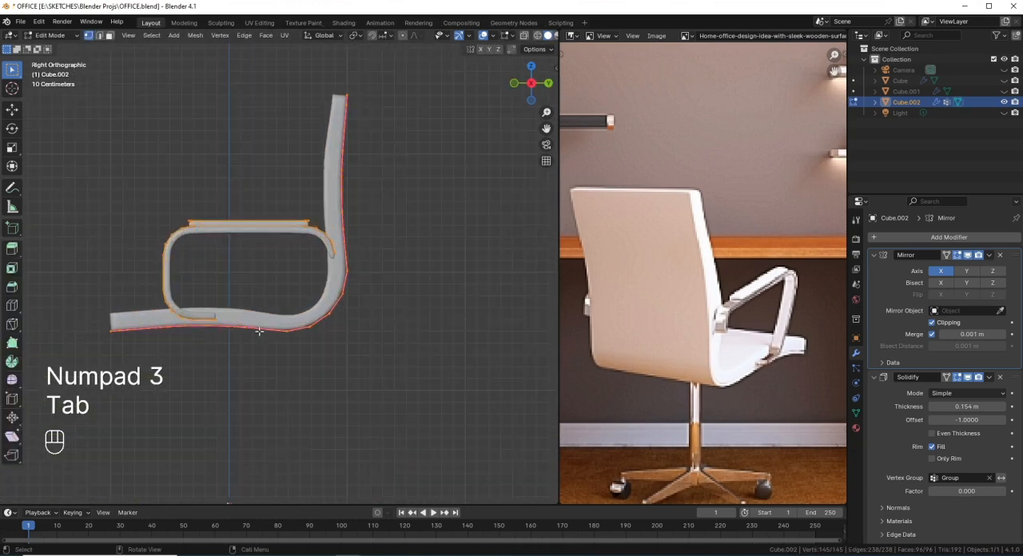
key("shift+z")
scroll(237, 340, "up", 1)
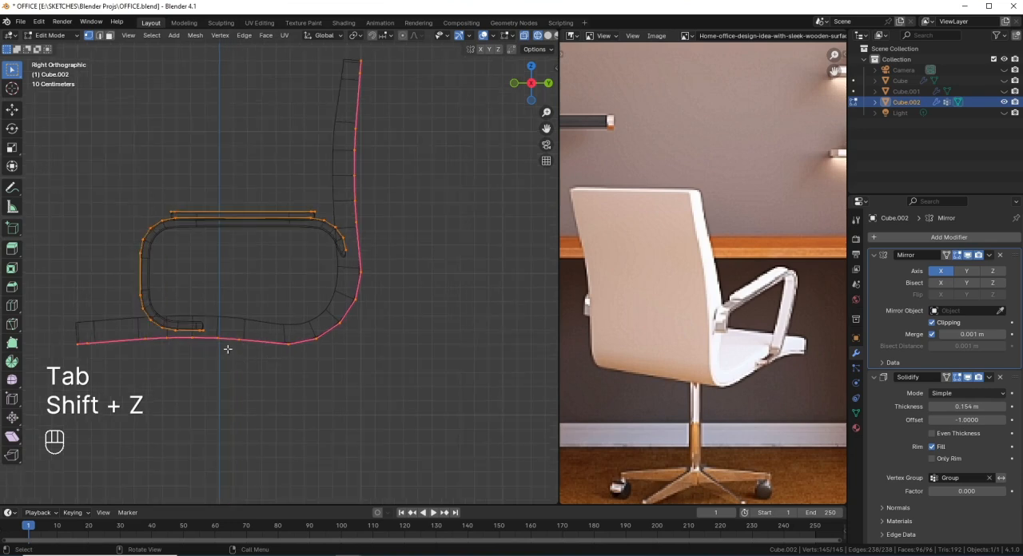
left_click_drag(250, 357, 183, 334)
scroll(279, 359, "down", 1)
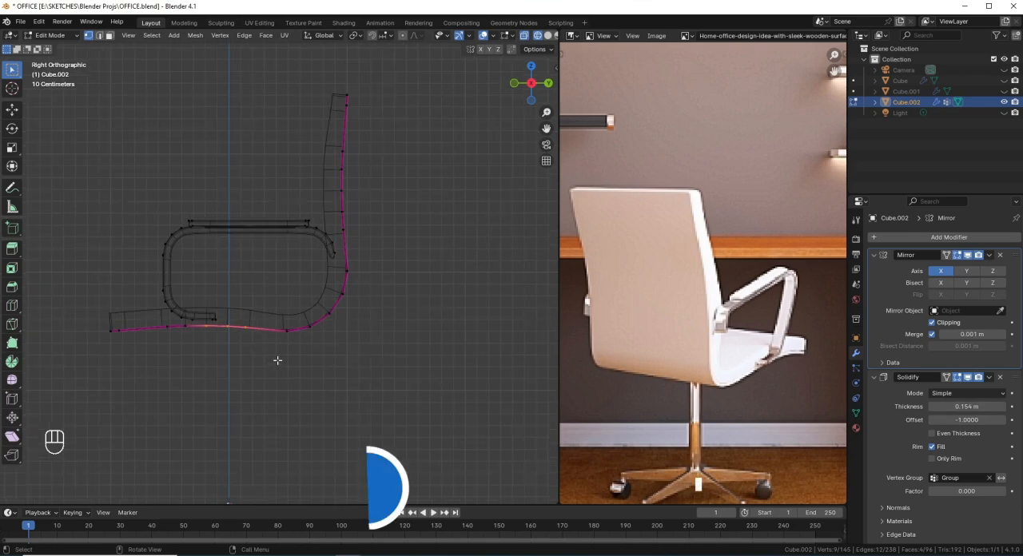
key("shift+s")
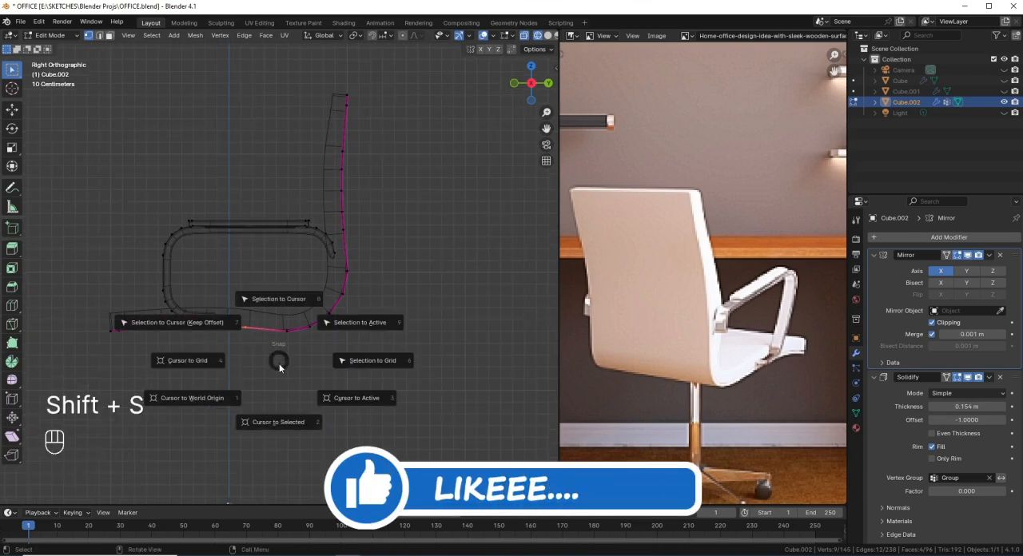
left_click(292, 428)
Step: Add a cylinder with 16 vertices at the 3D cursor under the seat in Object Mode
key("Tab")
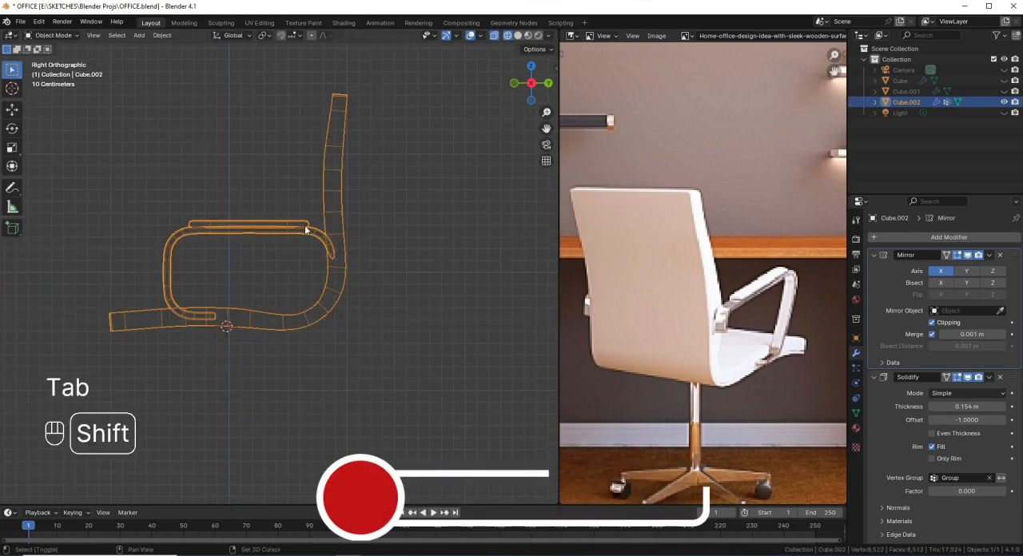
key("shift+a")
mouse_move(308, 223)
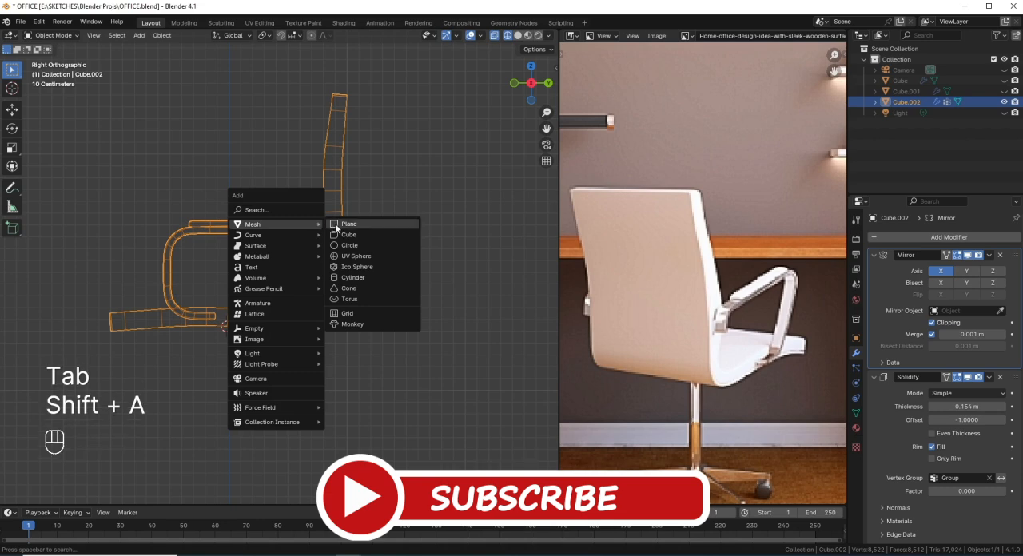
left_click(359, 278)
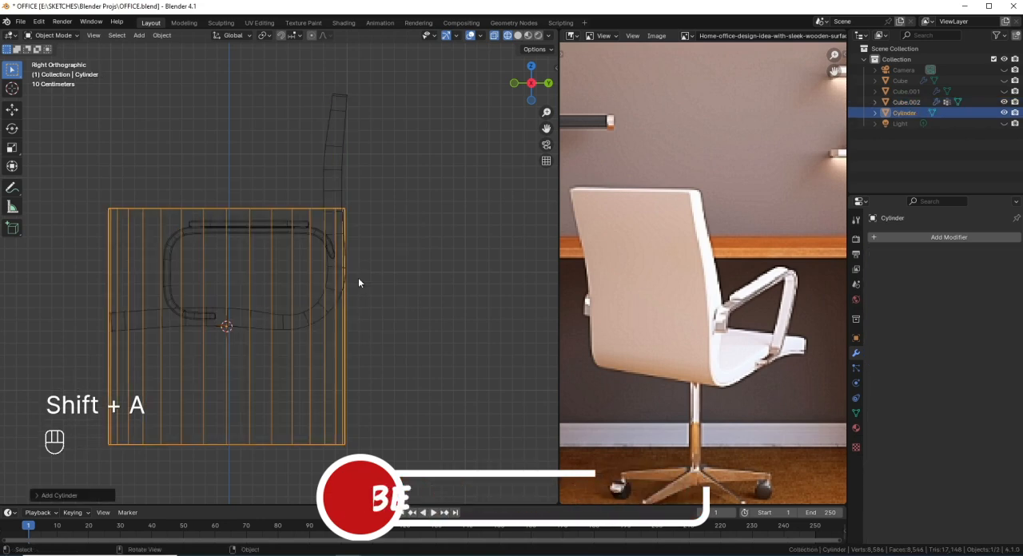
left_click(44, 493)
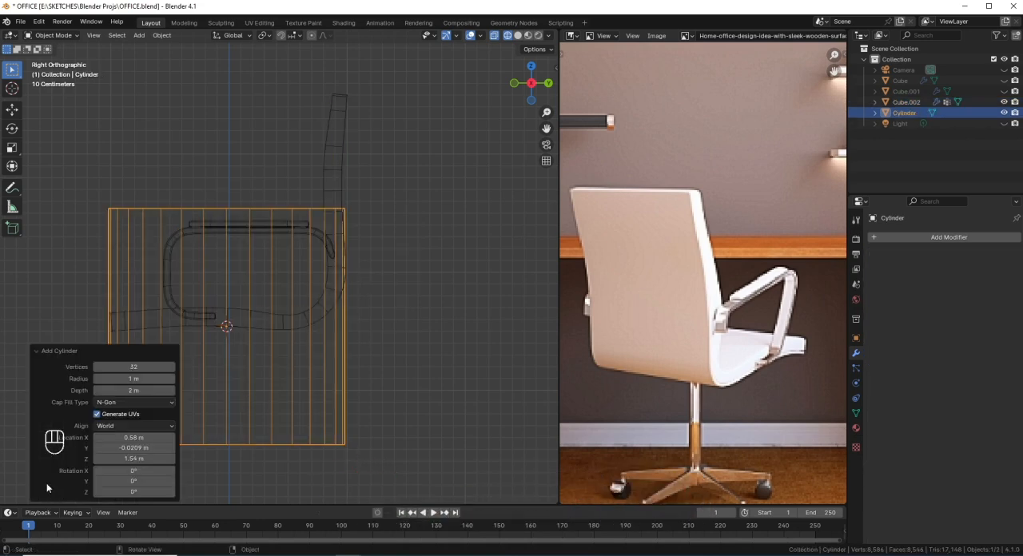
left_click(143, 366)
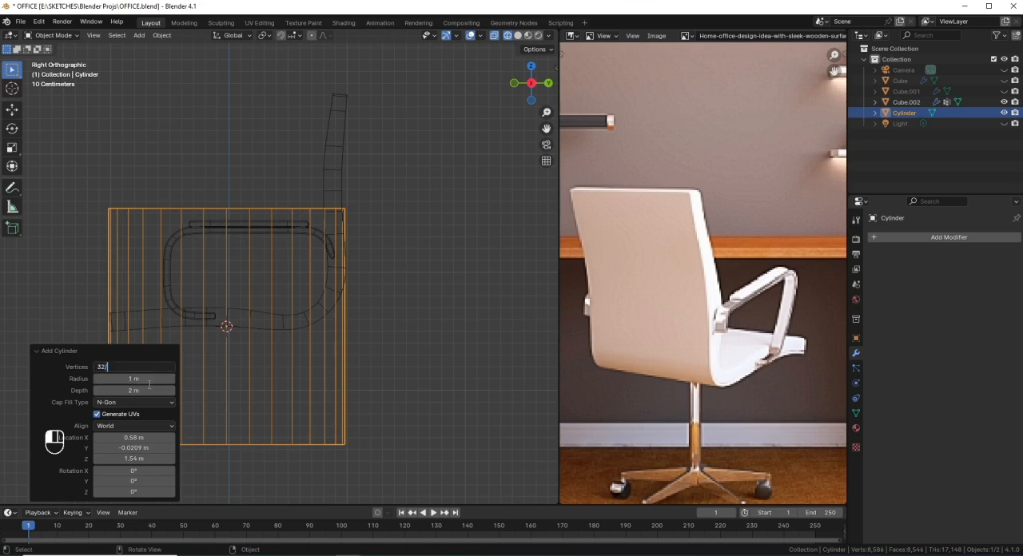
key("Return")
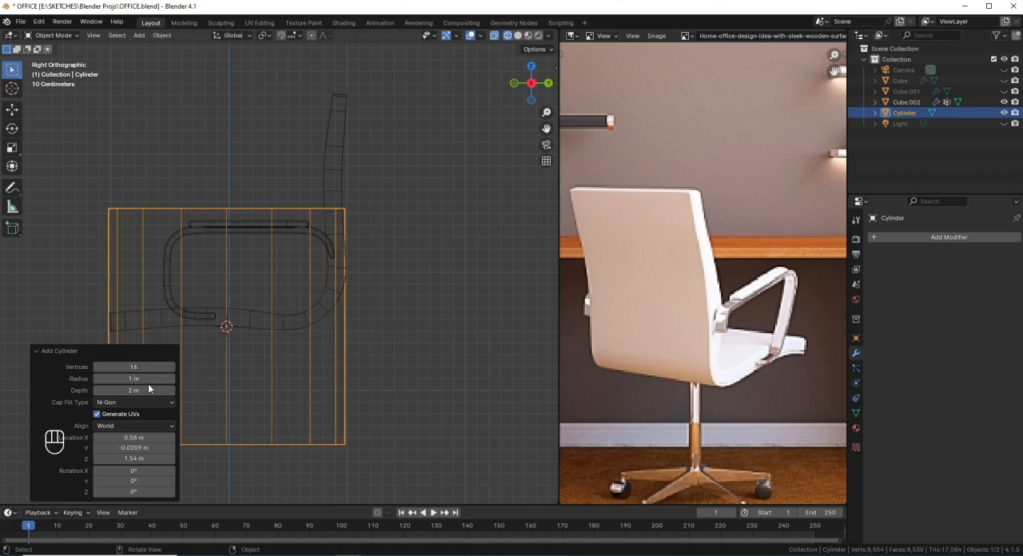
left_click(40, 351)
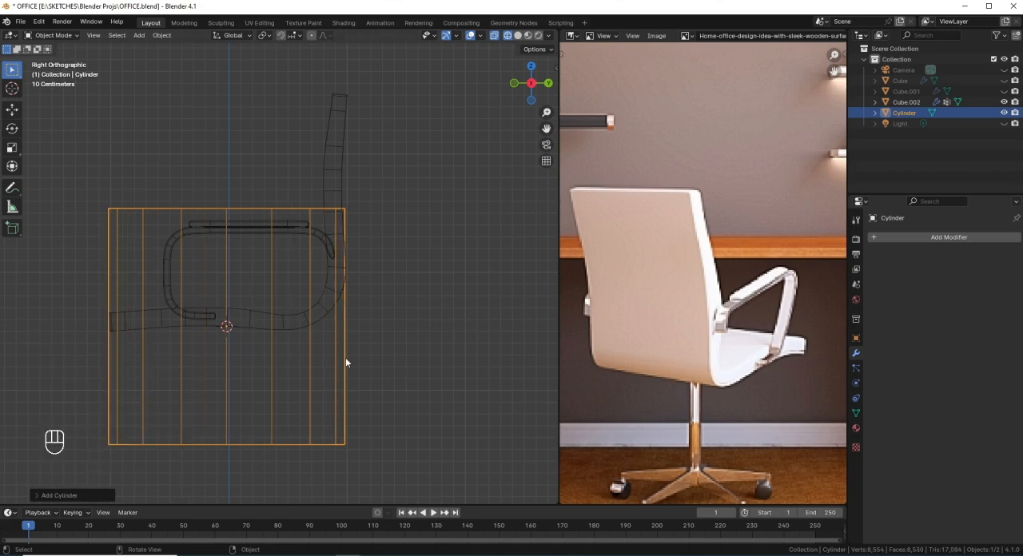
Step: Scale the cylinder's mesh down to about 0.3 and flatten it along Z into a thin disc
key("Tab")
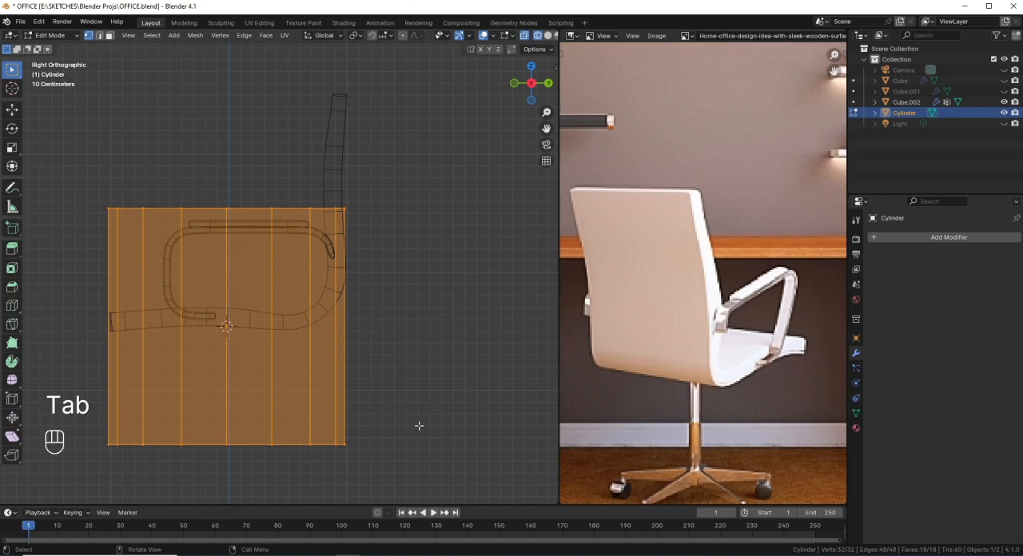
key("s")
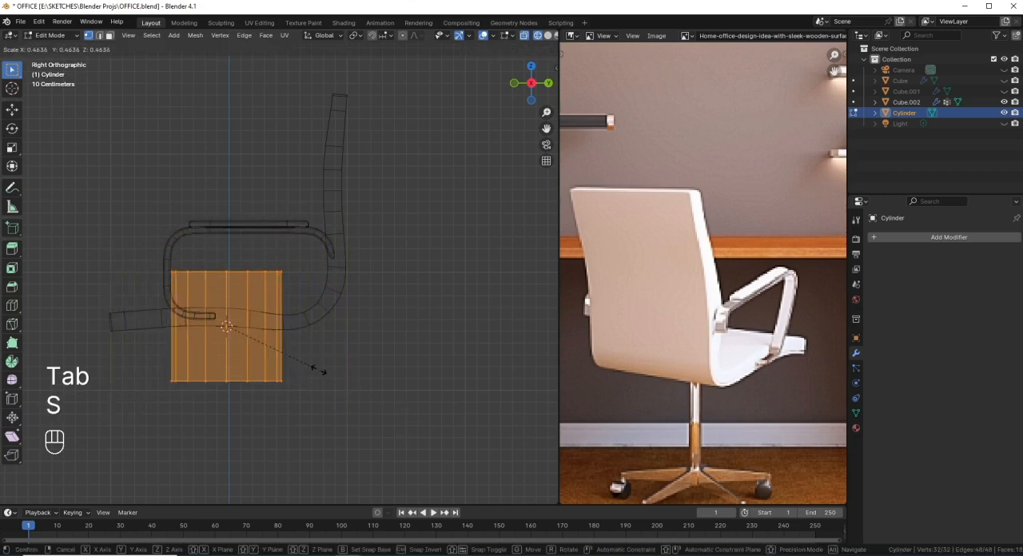
key("ctrl")
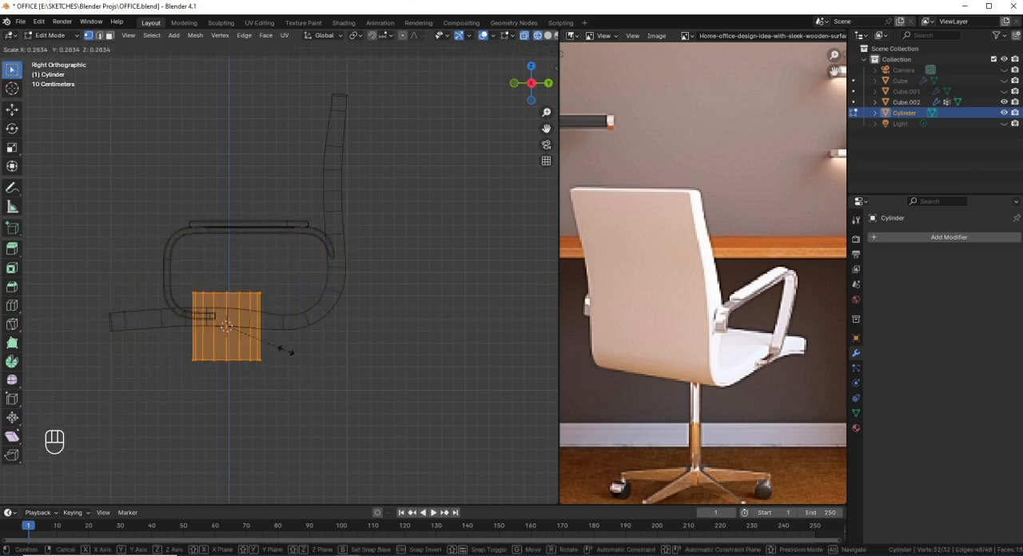
left_click(283, 352, "ctrl")
key("s")
key("z")
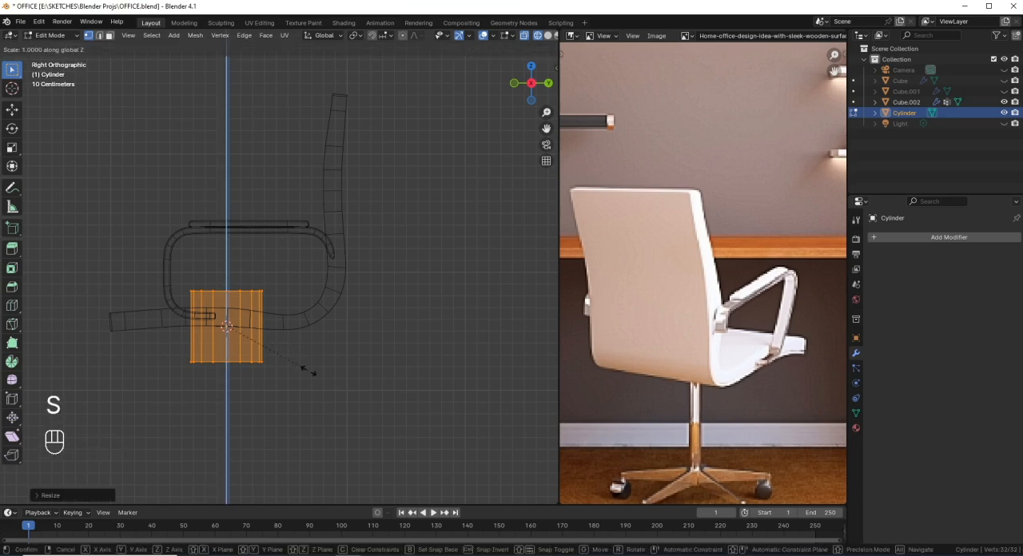
key("ctrl")
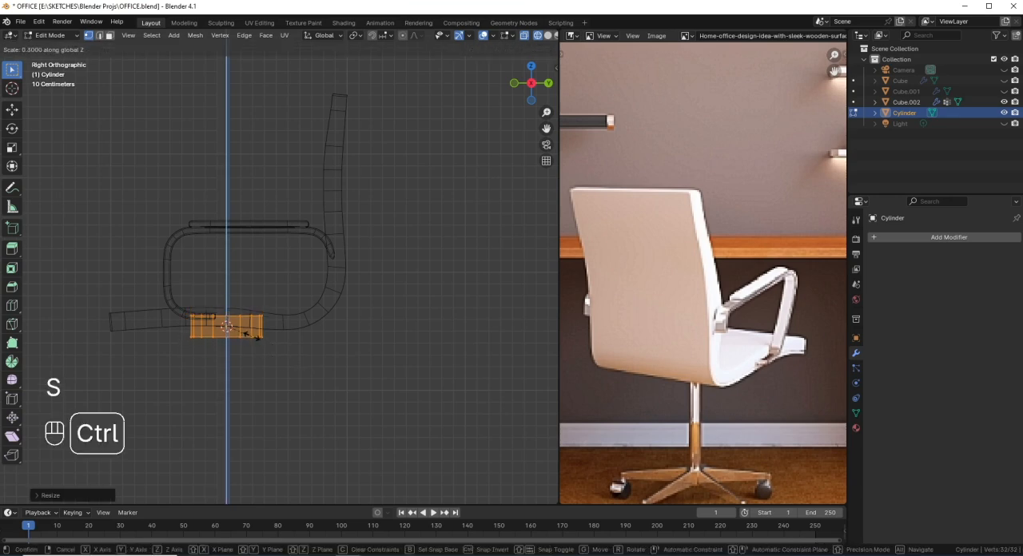
left_click(251, 334, "ctrl")
Step: Narrow the disc to about 0.76 of its width while keeping its thickness
key("s")
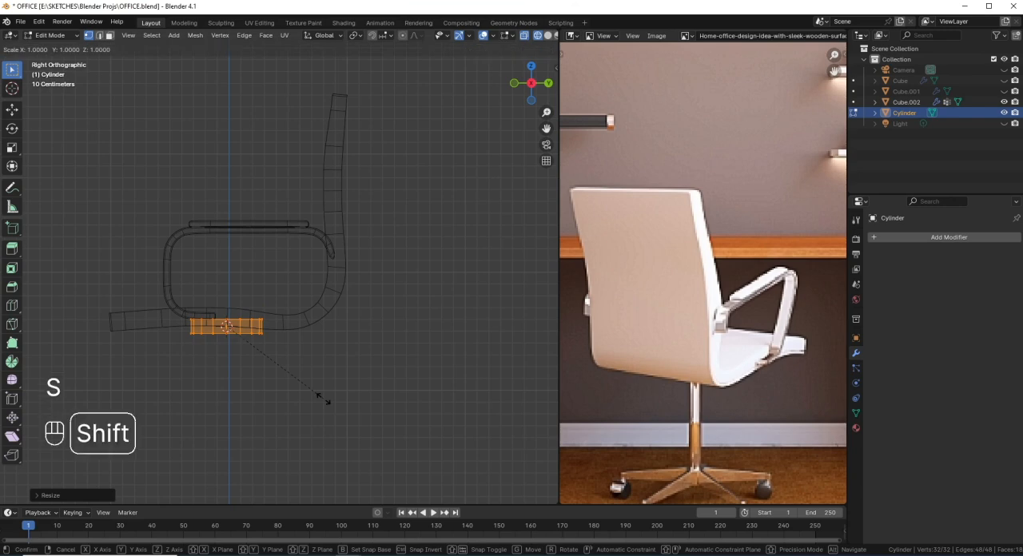
key("shift+z")
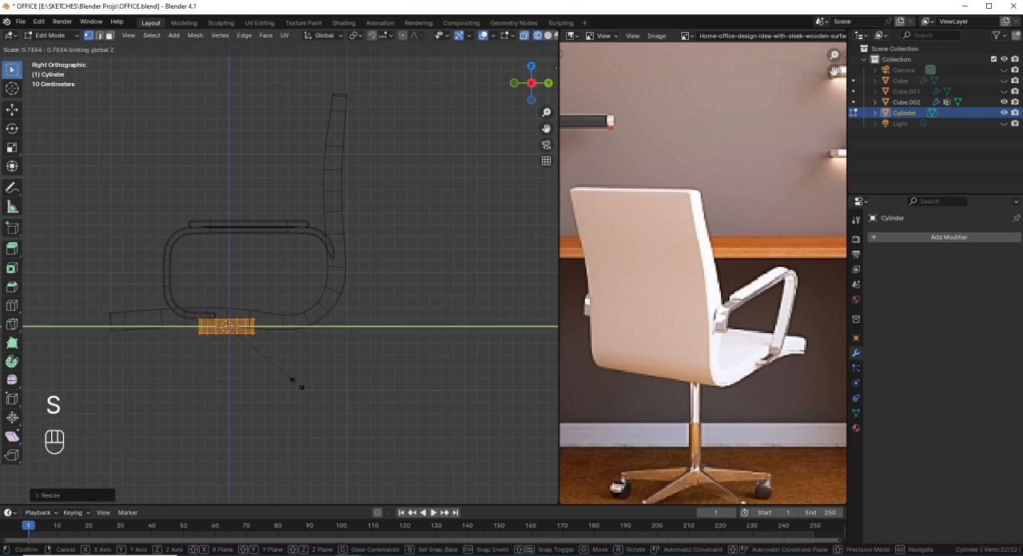
left_click(295, 374)
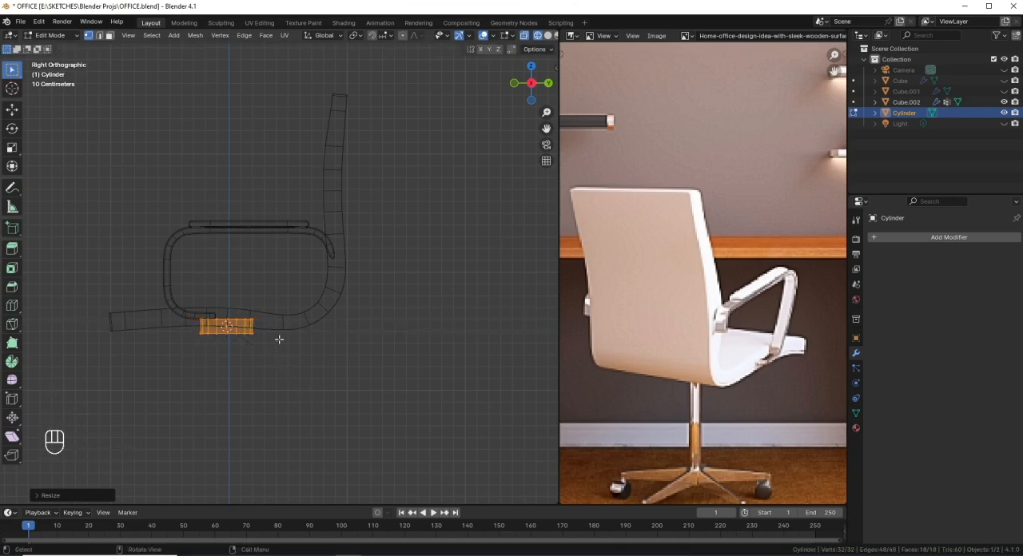
Step: Duplicate the disc, scale the copy to about half size and lower it along Z so it protrudes slightly beneath the first disc
scroll(257, 349, "up", 1)
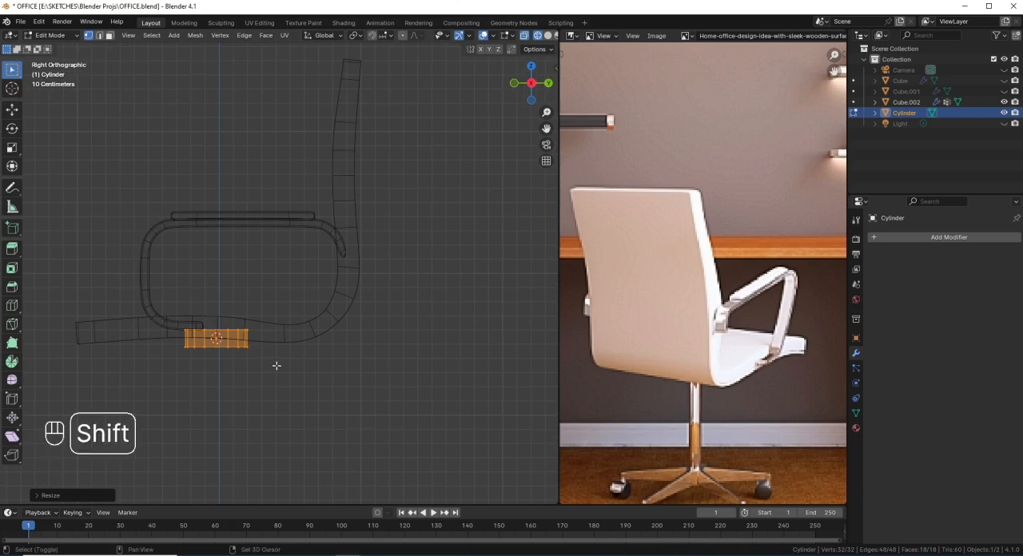
key("shift+d")
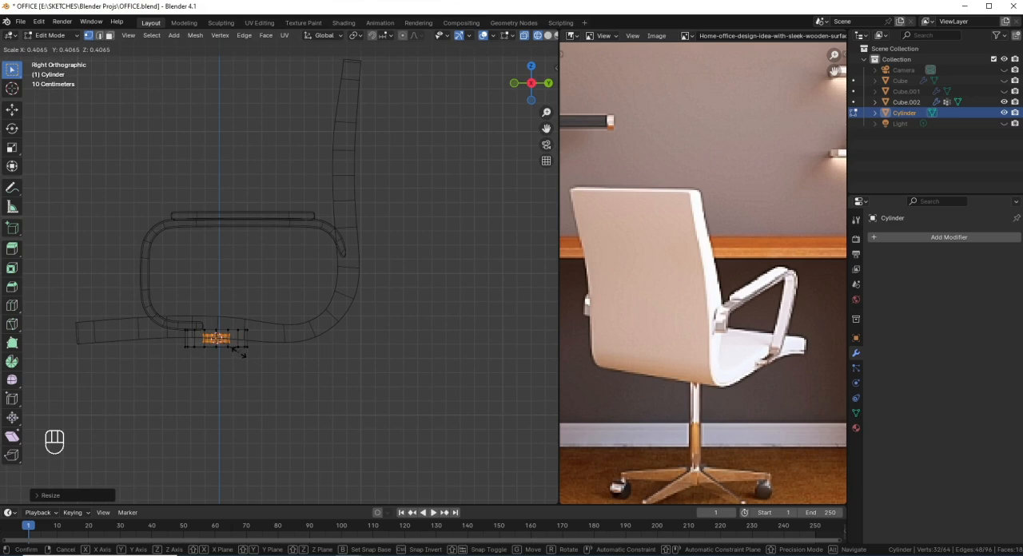
left_click(249, 356)
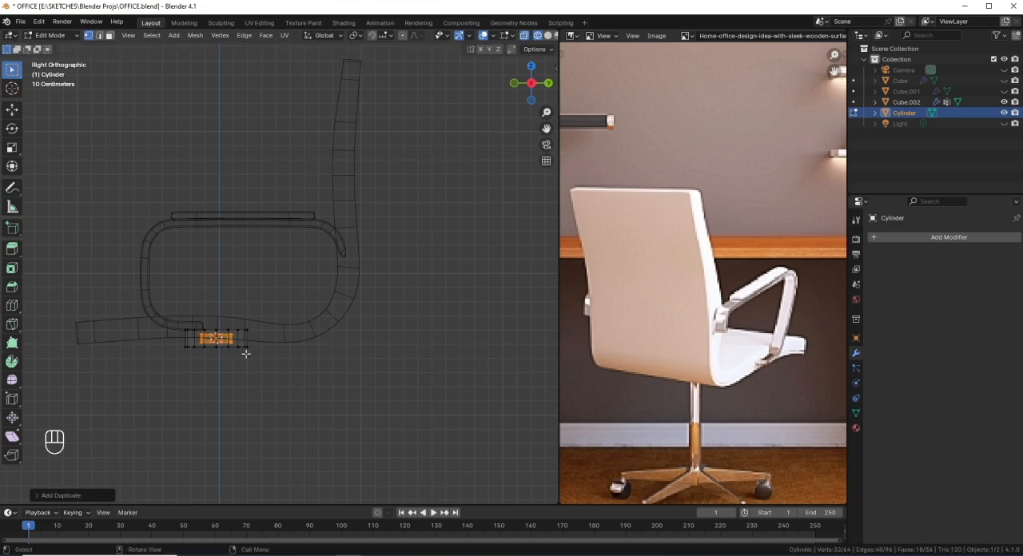
key("g")
key("z")
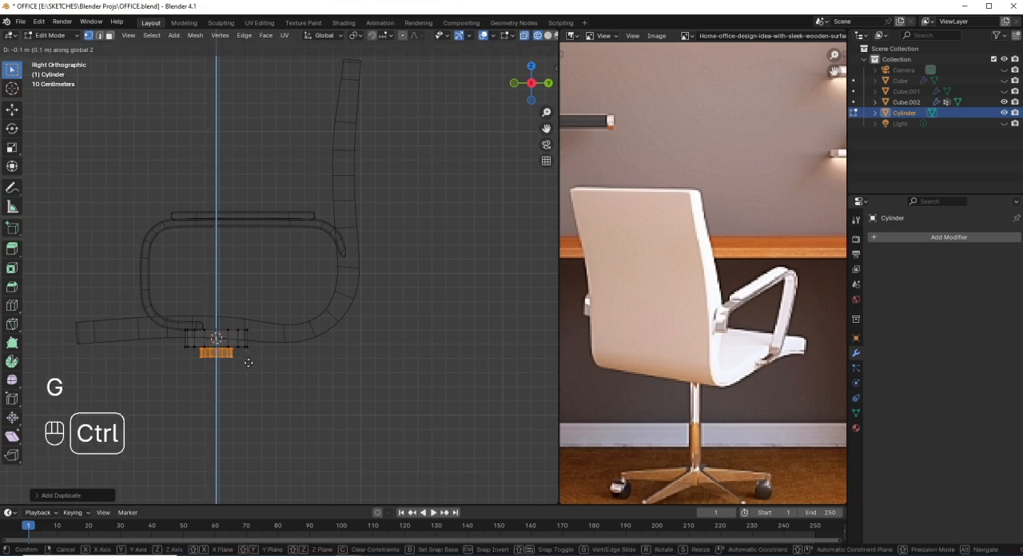
left_click(249, 361)
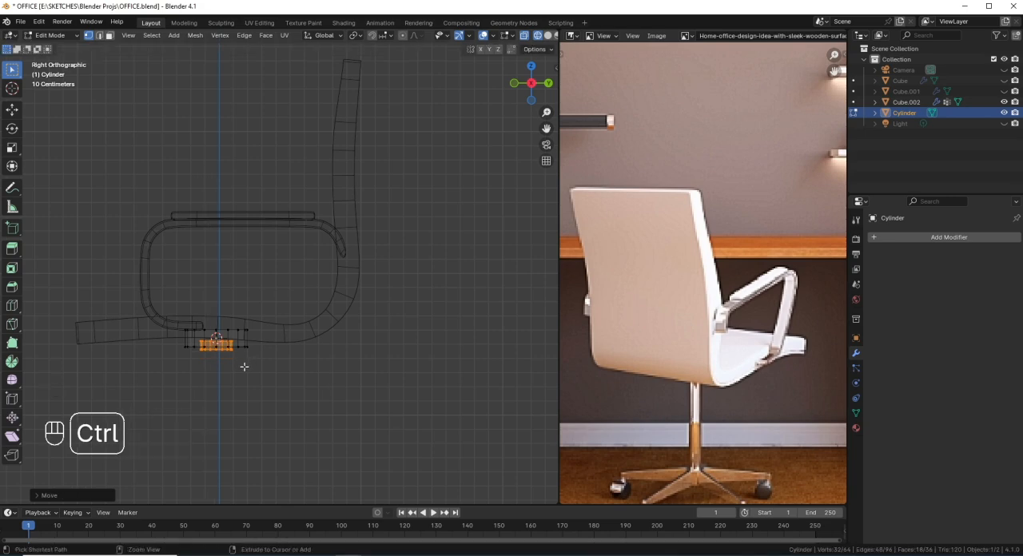
Step: Keep only the small disc's bottom vertices selected and move them down along Z to just above the ground line, forming the column
scroll(232, 376, "up", 2)
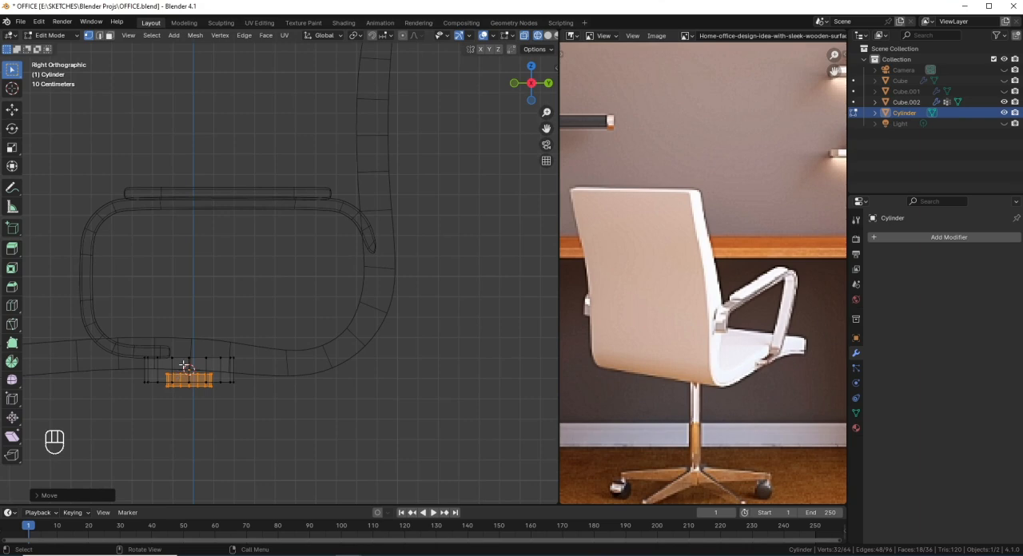
key("c")
middle_click_drag(158, 370, 234, 366)
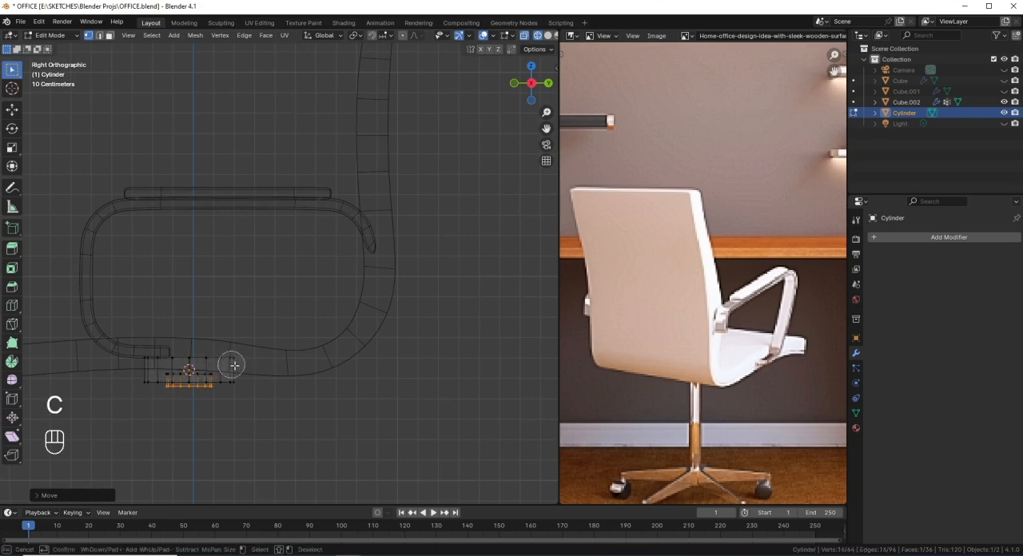
right_click(234, 366)
scroll(249, 393, "down", 6)
middle_click_drag(267, 395, 265, 387, "shift")
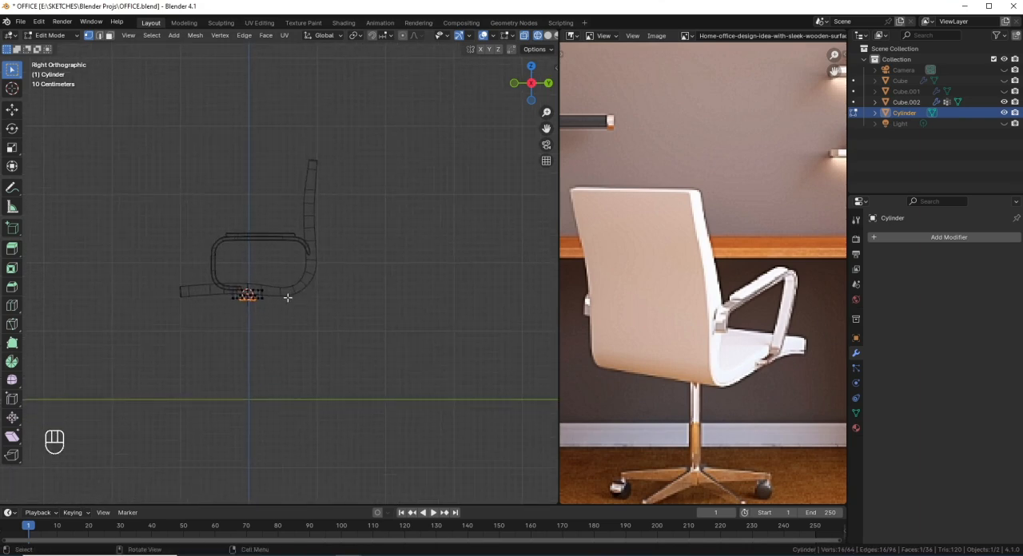
key("g")
middle_click(286, 299)
key("ctrl")
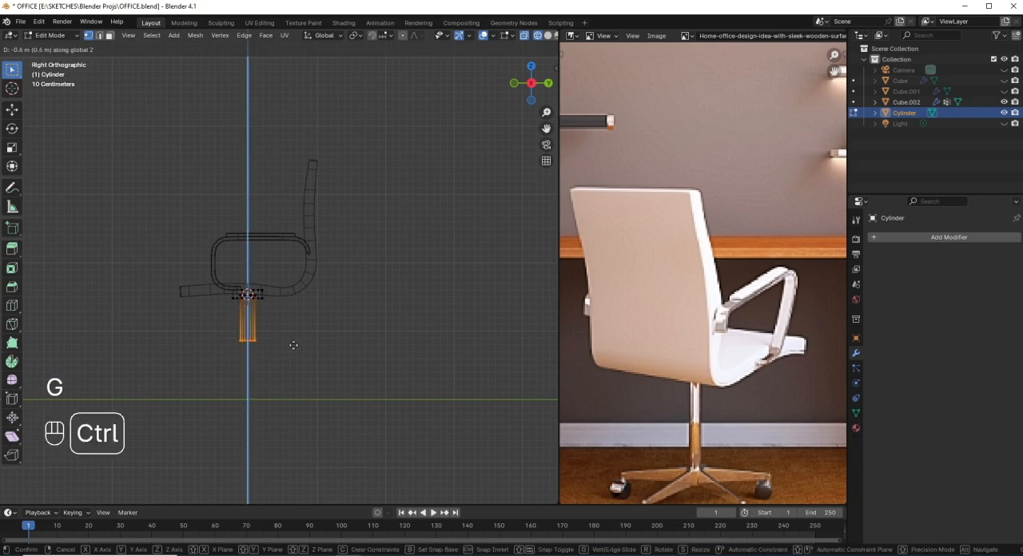
left_click(301, 381)
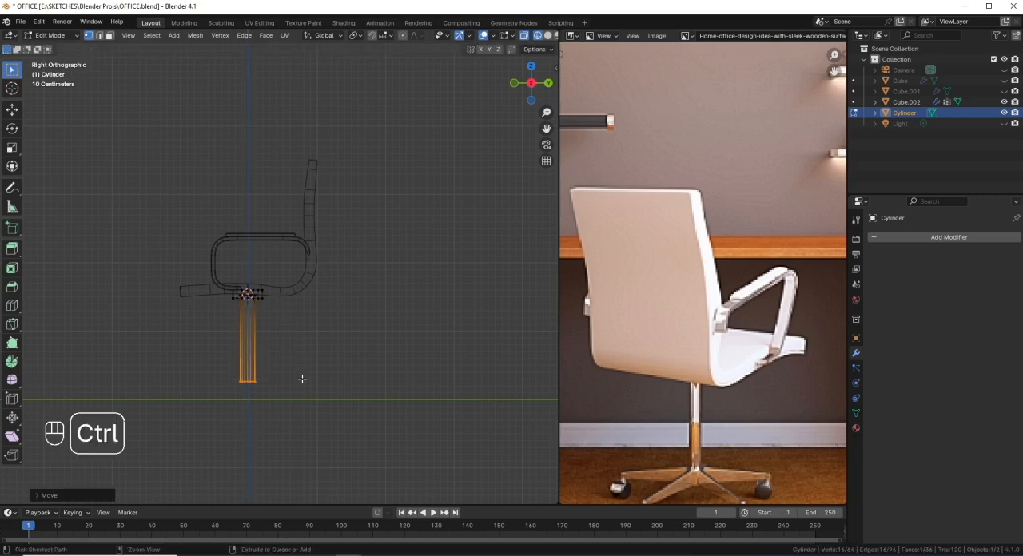
Step: Grow the selection to the whole column and scale it to about 0.6 in X and Y without changing its height
scroll(293, 392, "up", 3)
key("ctrl+KP_Add")
middle_click_drag(292, 392, 320, 366, "shift")
key("s")
key("shift+z")
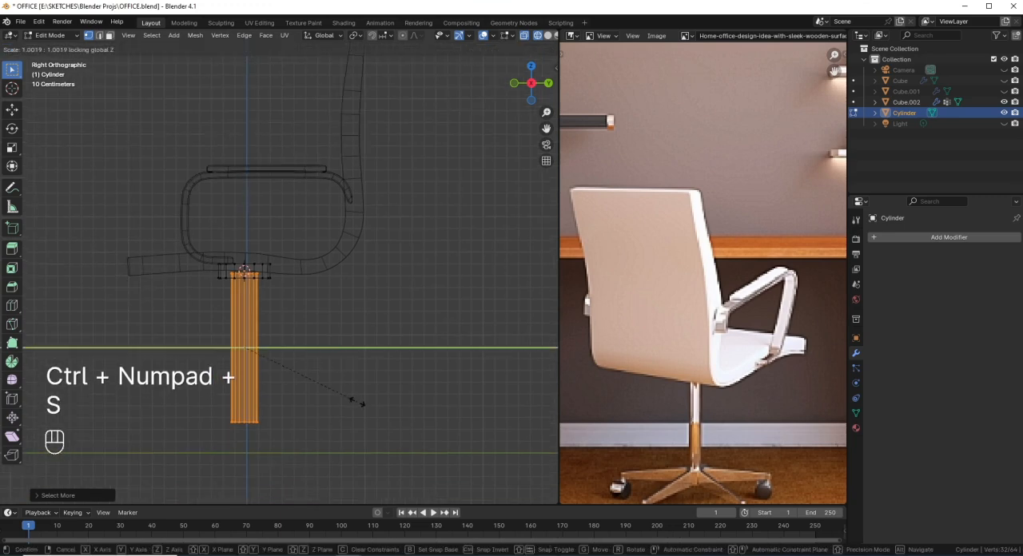
left_click(302, 368)
Step: Select the top vertices of the disc and the column in wireframe right view and delete their top faces
key("shift+z")
mouse_move(267, 322)
middle_mouse_down()
mouse_move(331, 334)
mouse_move(287, 338)
middle_mouse_up()
scroll(300, 395, "up", 5)
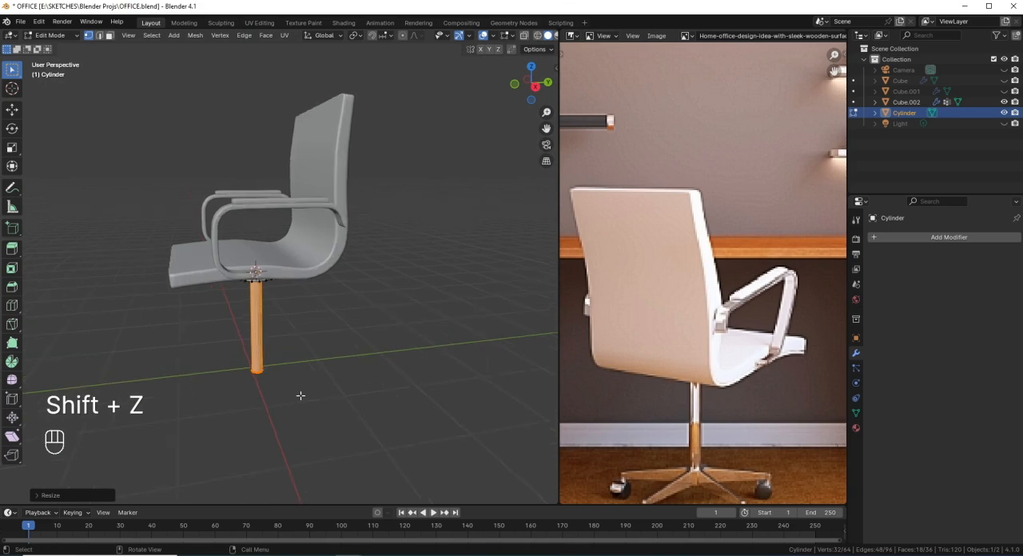
middle_click_drag(299, 394, 312, 302, "shift")
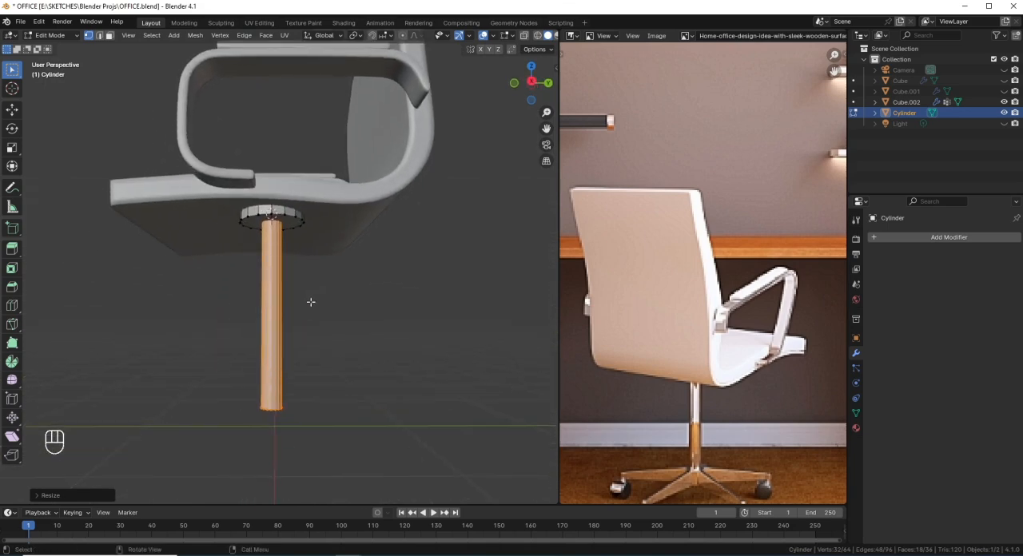
key("KP_3")
key("shift+z")
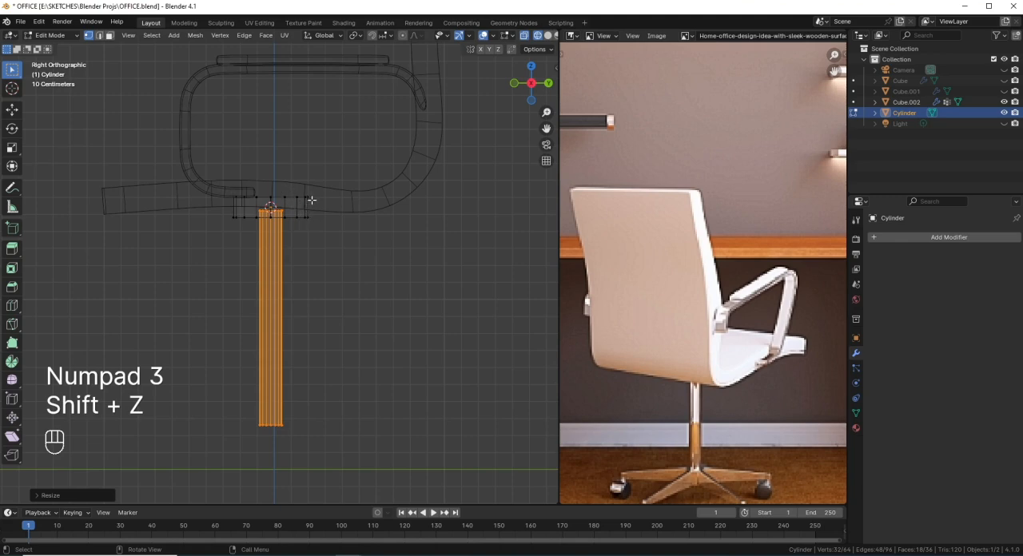
left_click(312, 199)
left_click(248, 199)
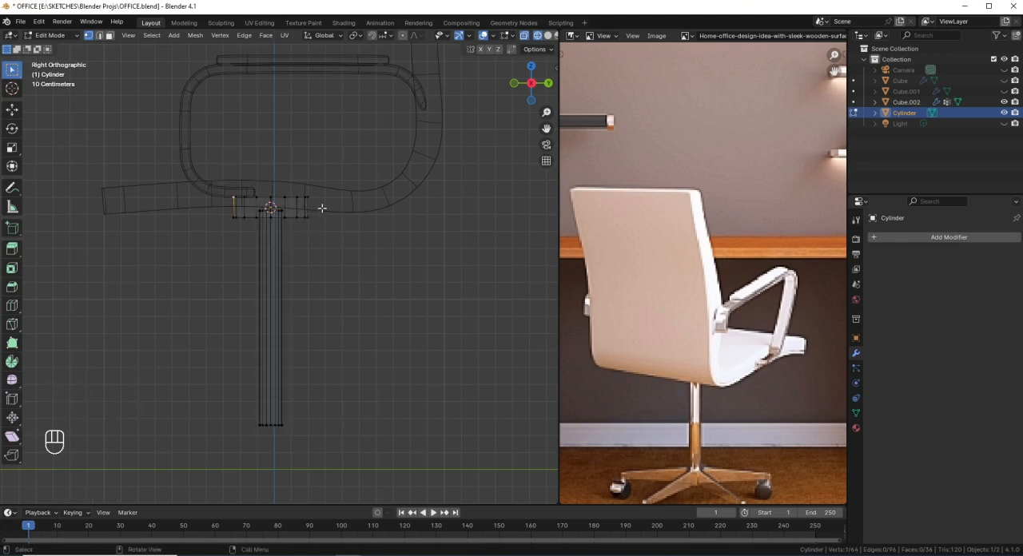
left_click_drag(309, 206, 223, 181)
left_click_drag(337, 212, 214, 182)
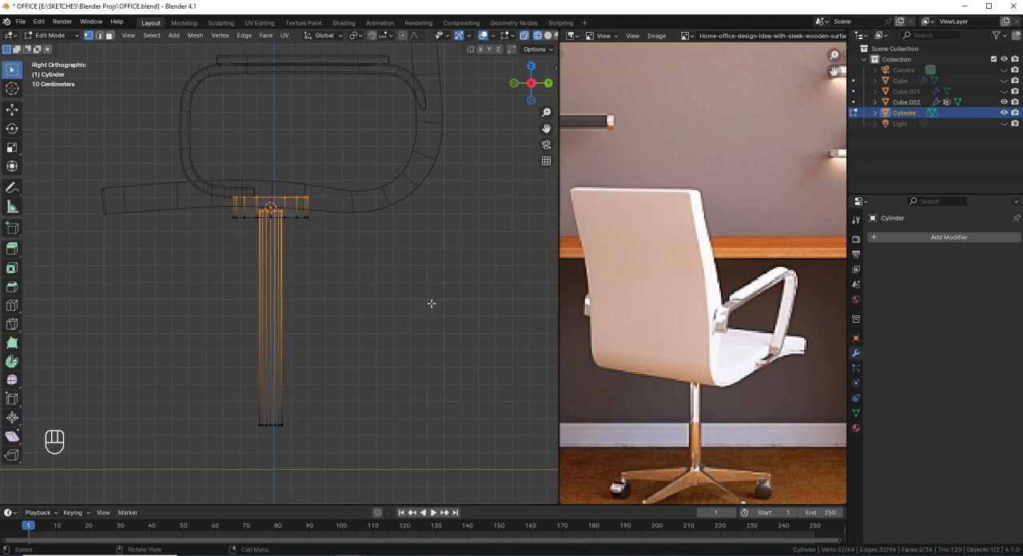
key("x")
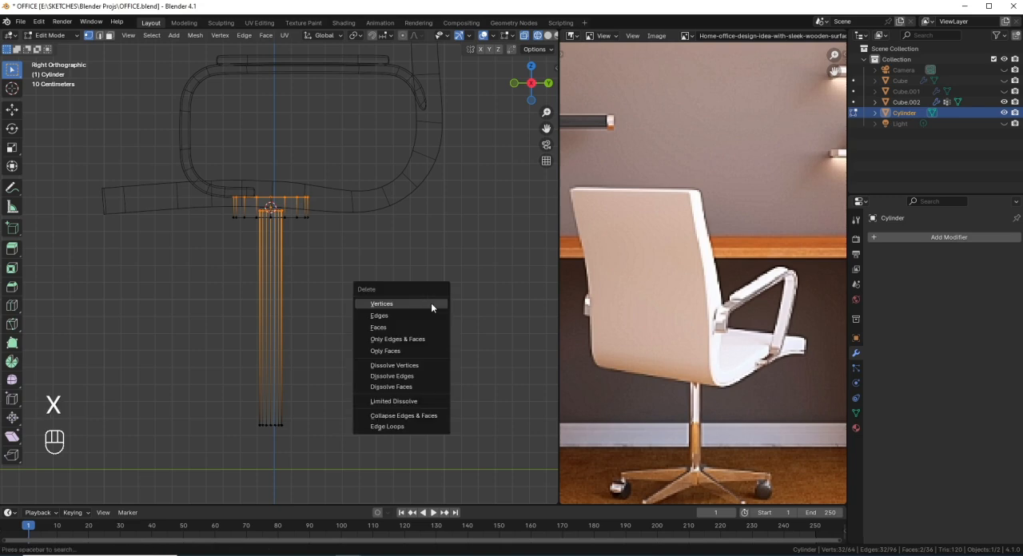
left_click(385, 326)
Step: Select the bottom vertices of the disc and the column and bevel their edges by about 0.012 m with 3 segments
left_click_drag(351, 274, 202, 217)
left_click_drag(202, 215, 202, 215)
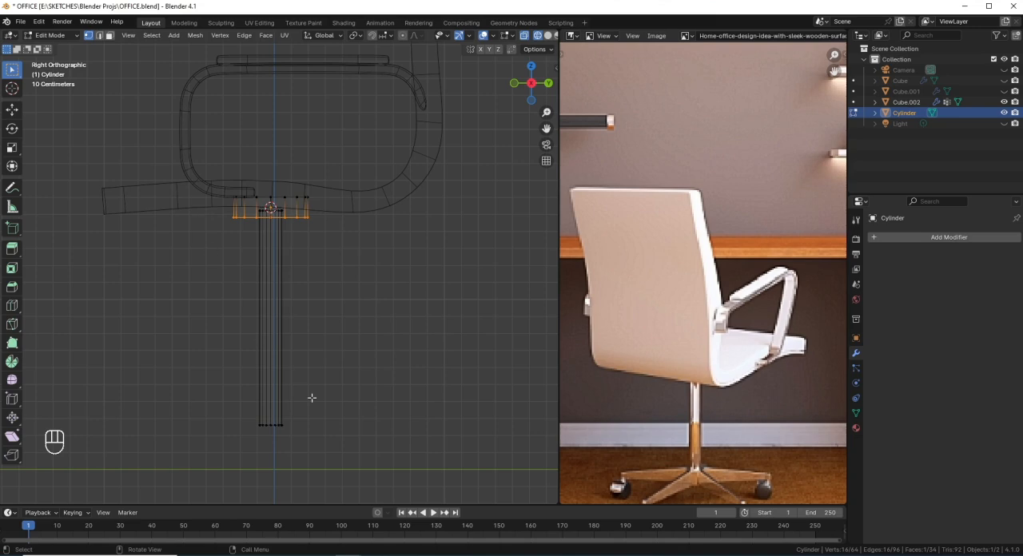
left_click_drag(311, 442, 223, 394, "shift")
scroll(340, 467, "up", 1)
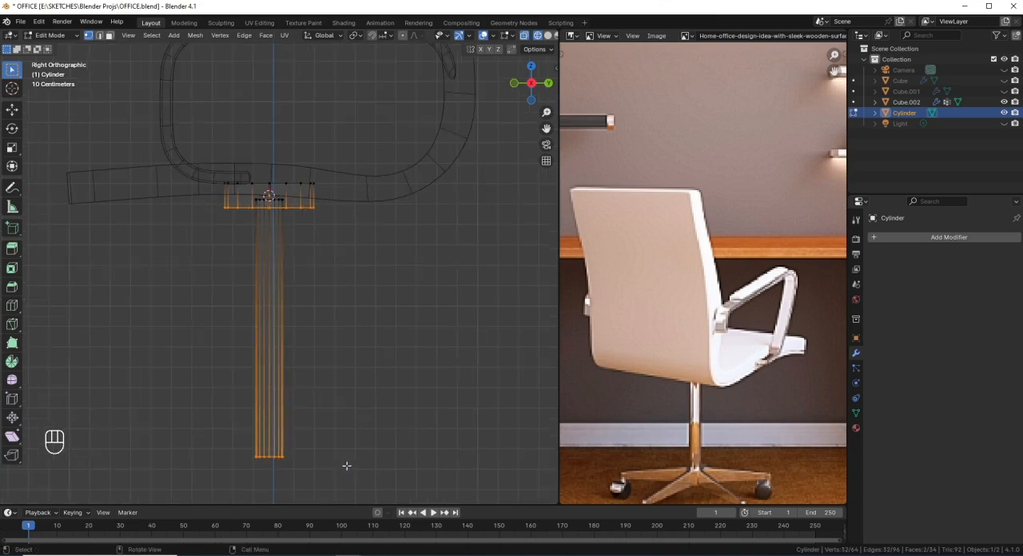
key("ctrl+b")
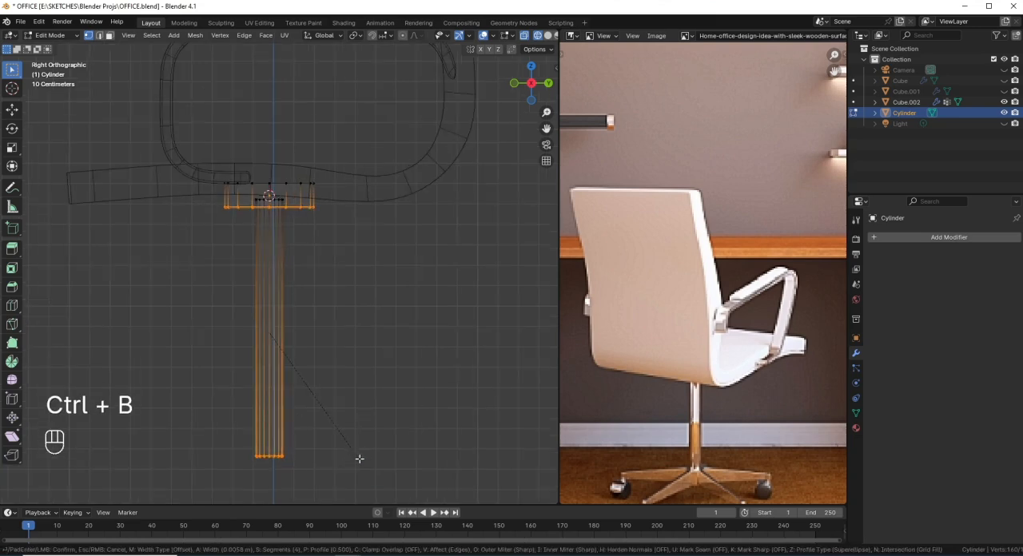
scroll(359, 458, "down", 3)
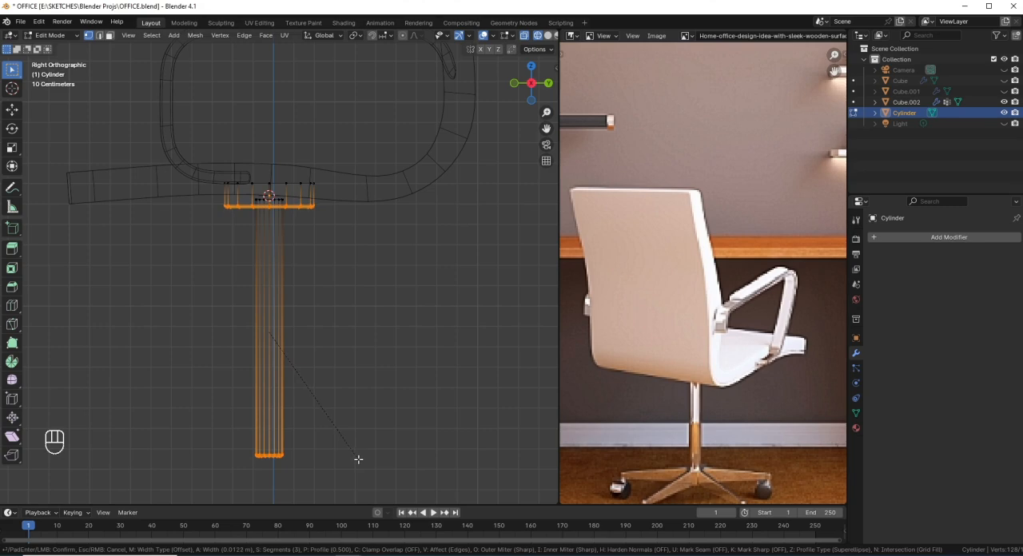
left_click(350, 461)
Step: Return to solid display in Object Mode and shade the disc-and-column object smooth
key("shift+z")
middle_click_drag(278, 329, 325, 441)
key("Tab")
right_click(413, 204)
left_click(413, 204)
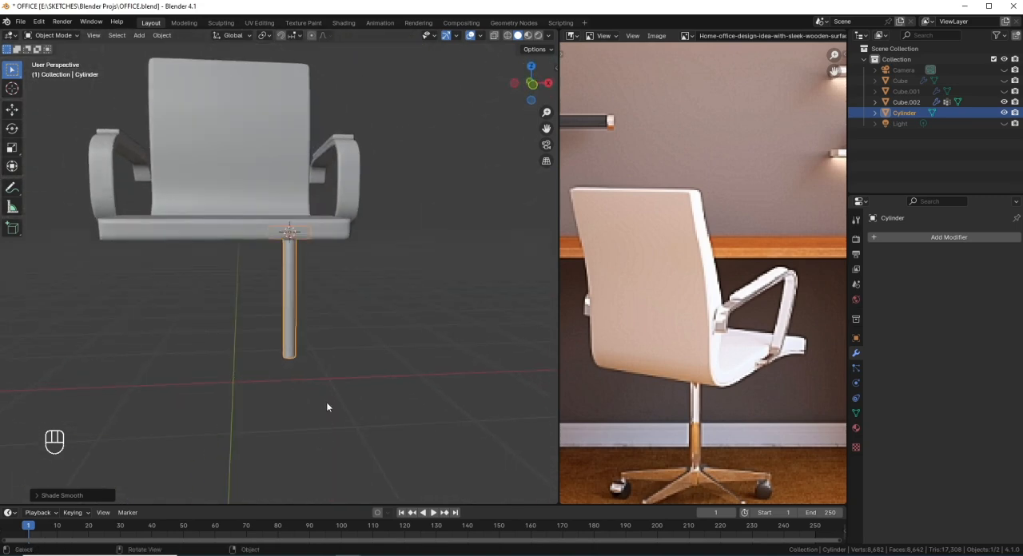
Step: Edit the chair seat, select the centre-line vertices on its underside near the disc and snap the 3D cursor to them
key("KP_1")
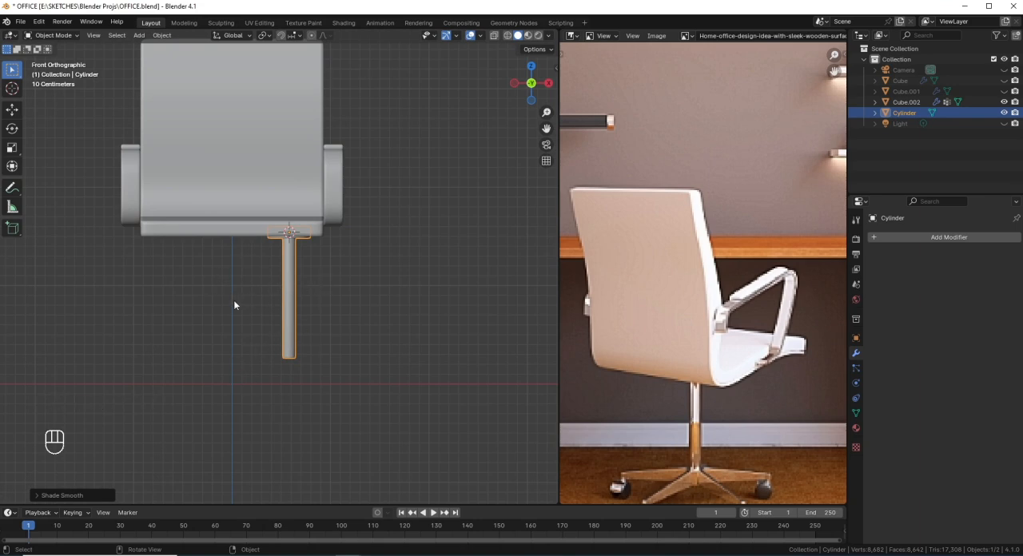
middle_click_drag(238, 241, 265, 194)
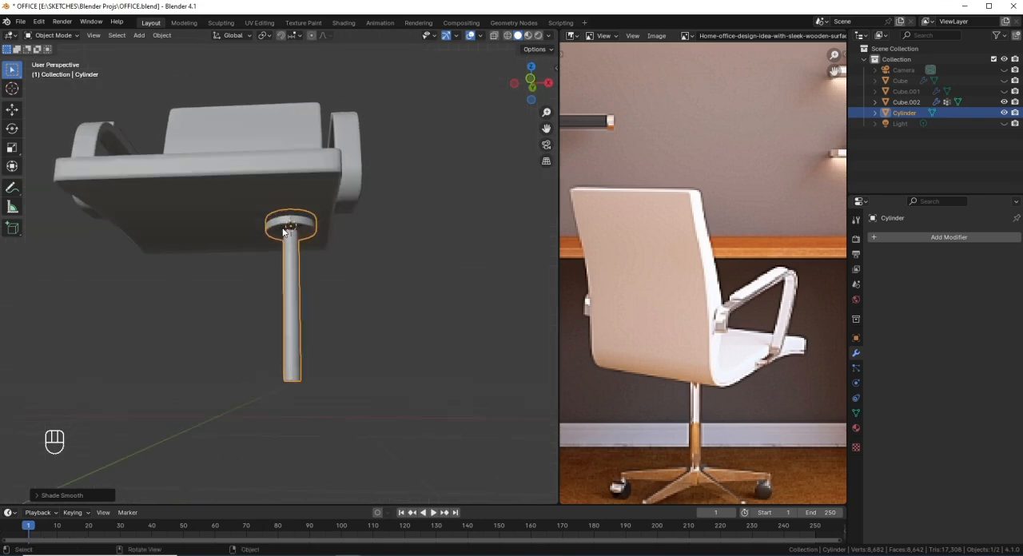
left_click(265, 194)
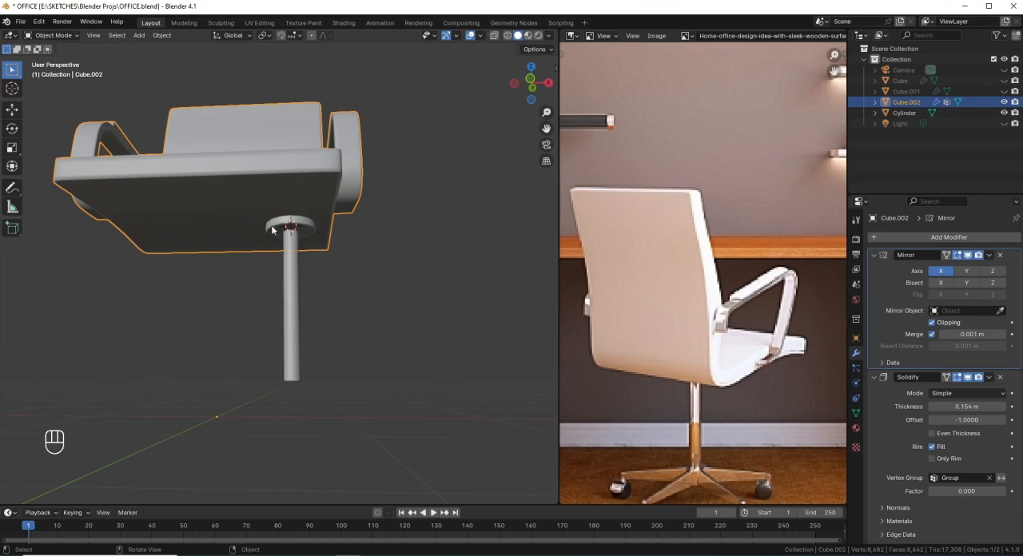
key("Tab")
left_click_drag(237, 245, 208, 215)
key("shift+s")
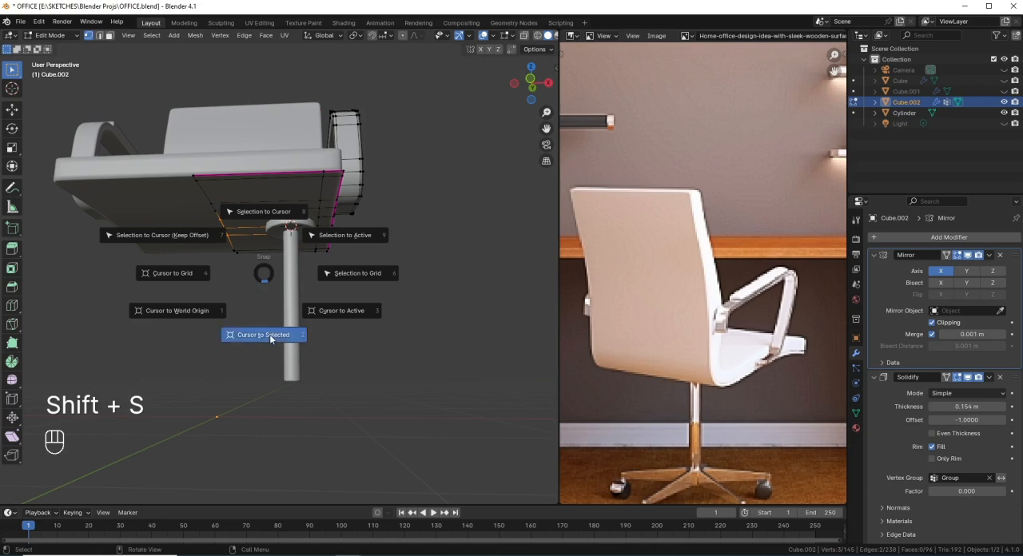
left_click(270, 333)
Step: Select the disc-and-column object in Object Mode and snap it to the 3D cursor under the middle of the seat
key("Tab")
left_click(285, 264)
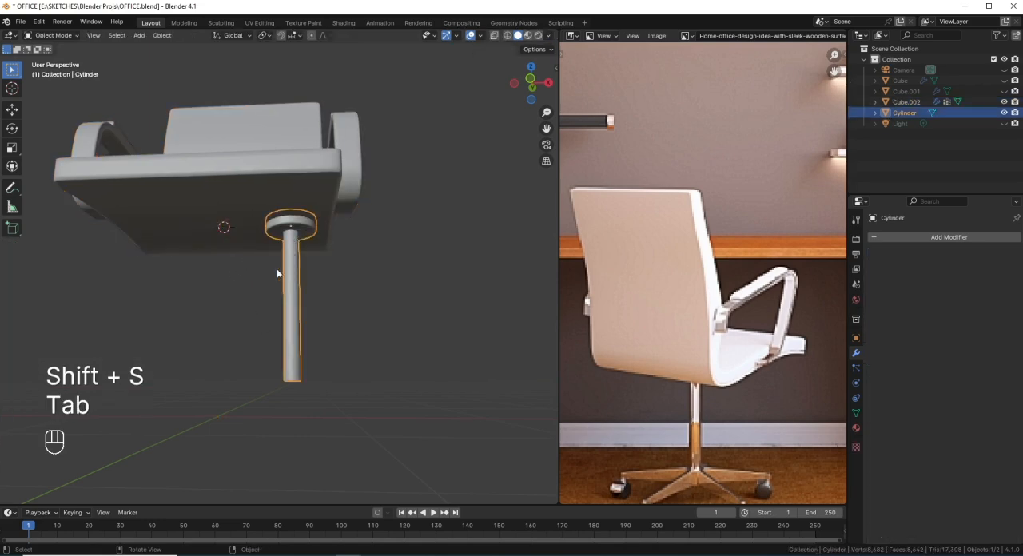
middle_click_drag(277, 269, 292, 287)
key("shift+s")
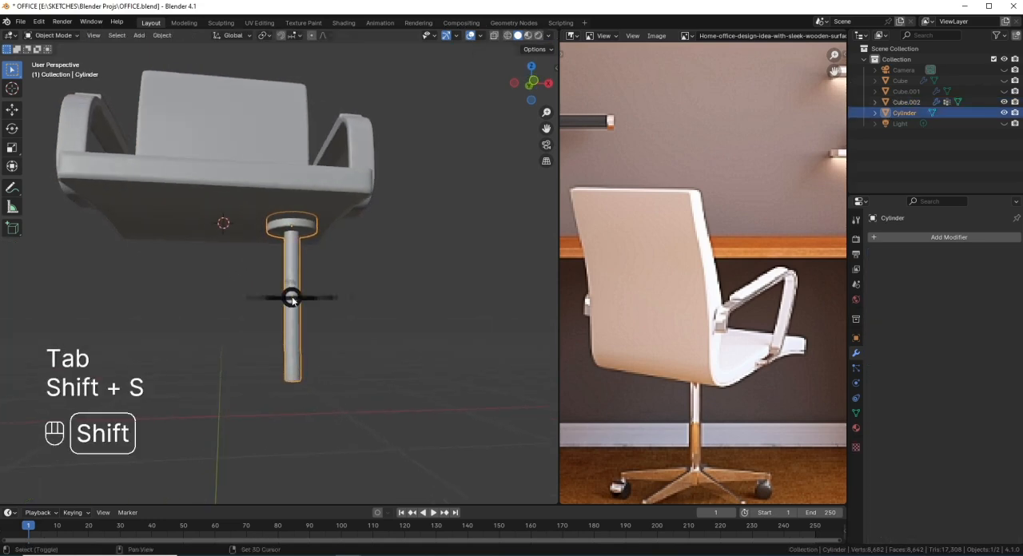
right_click(294, 296)
right_click(303, 289)
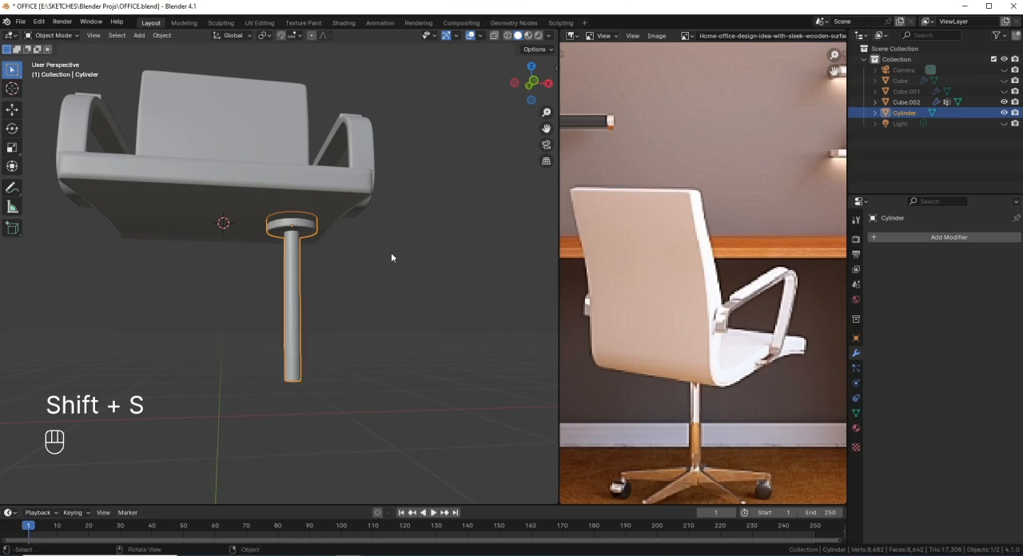
key("shift+s")
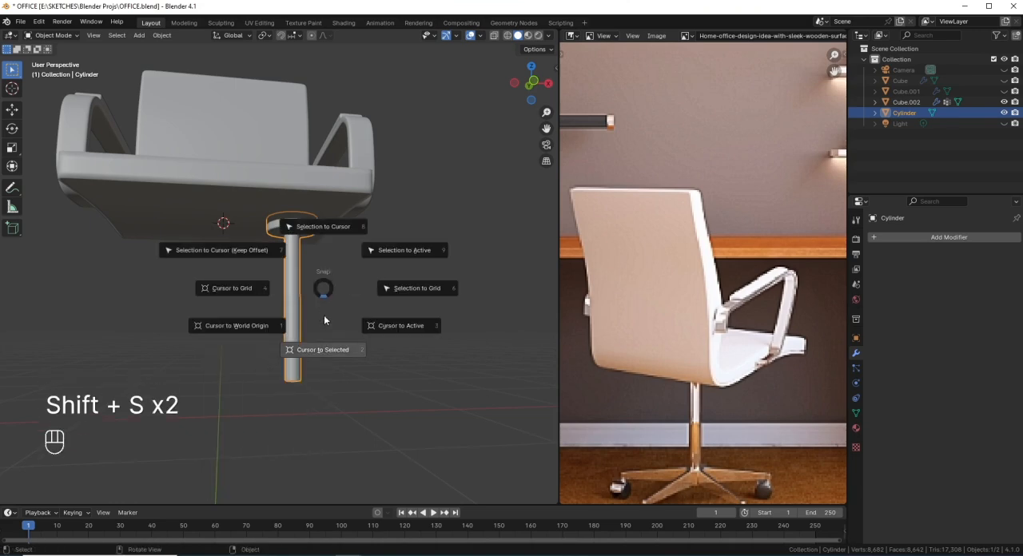
left_click(338, 226)
middle_click_drag(296, 300, 258, 333)
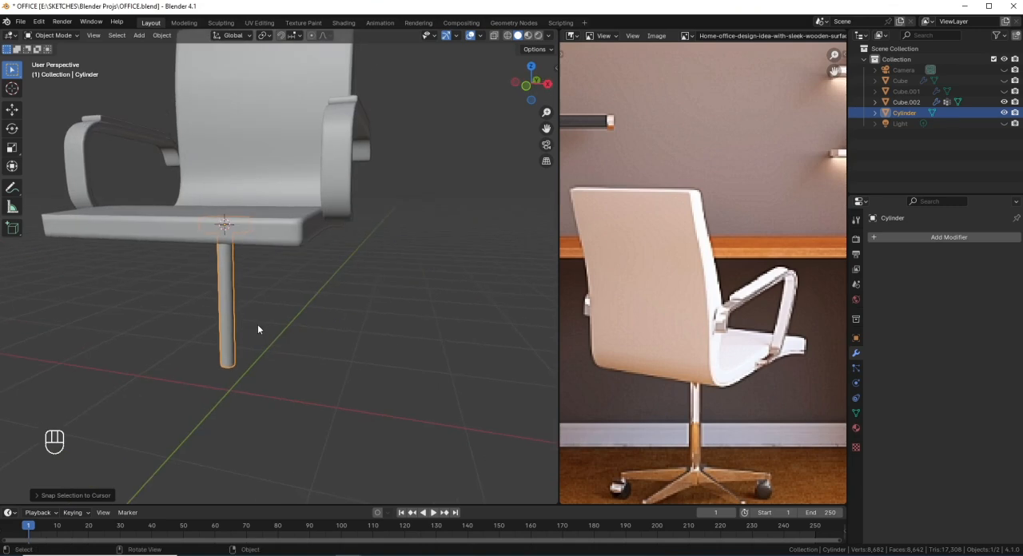
Step: Examine the column's position under the seat in front view and compare it with the star base in the reference image
key("KP_1")
scroll(245, 321, "down", 3)
middle_click_drag(283, 262, 287, 281, "shift")
scroll(320, 357, "up", 2)
middle_click_drag(320, 359, 311, 341, "shift")
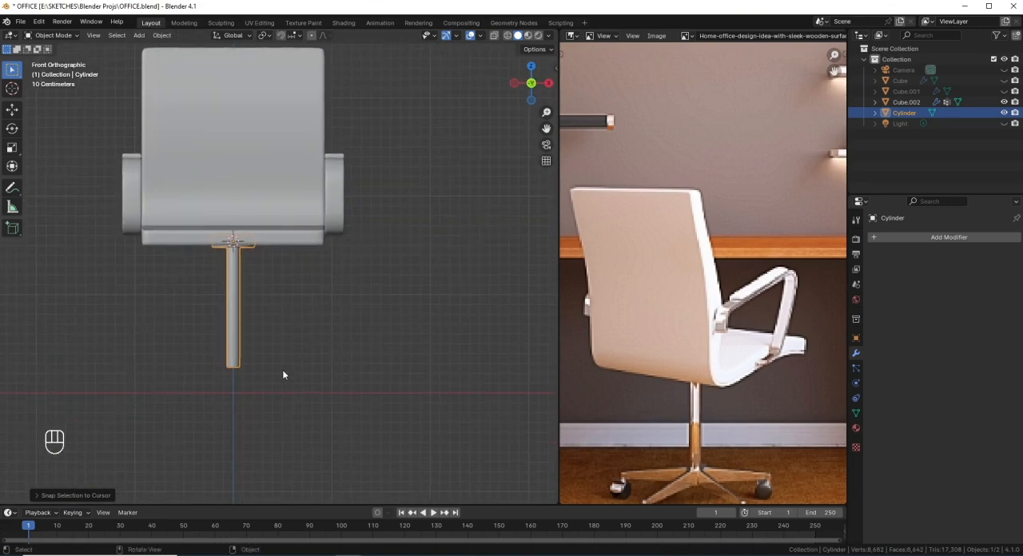
scroll(284, 372, "up", 3)
middle_click_drag(285, 372, 356, 326, "shift")
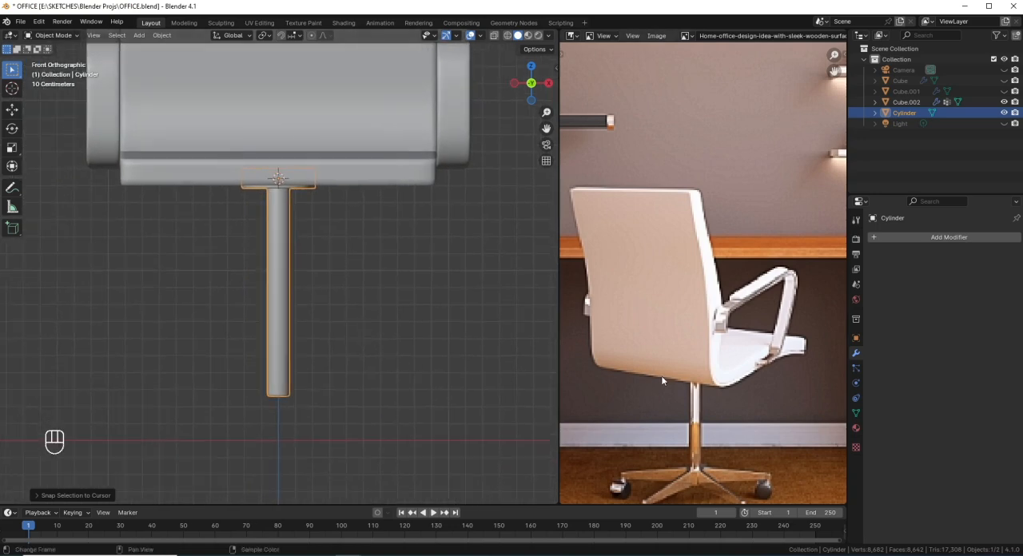
scroll(680, 375, "down", 2)
scroll(680, 368, "up", 4)
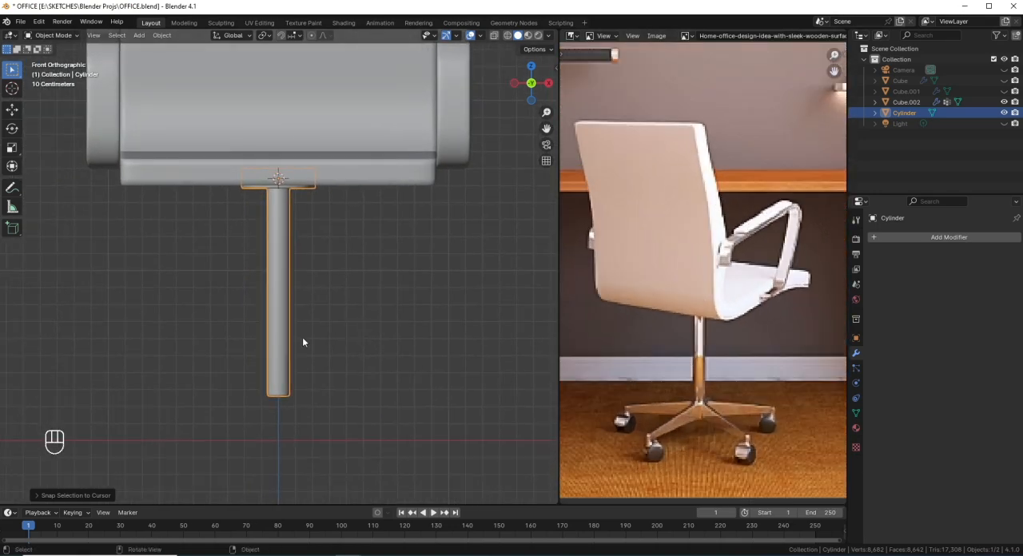
Step: Shrink the selection in wireframe to the bottom faces of the disc and column, and snap the 3D cursor to it
middle_click_drag(307, 400, 308, 379, "shift")
key("Tab")
scroll(304, 378, "up", 2)
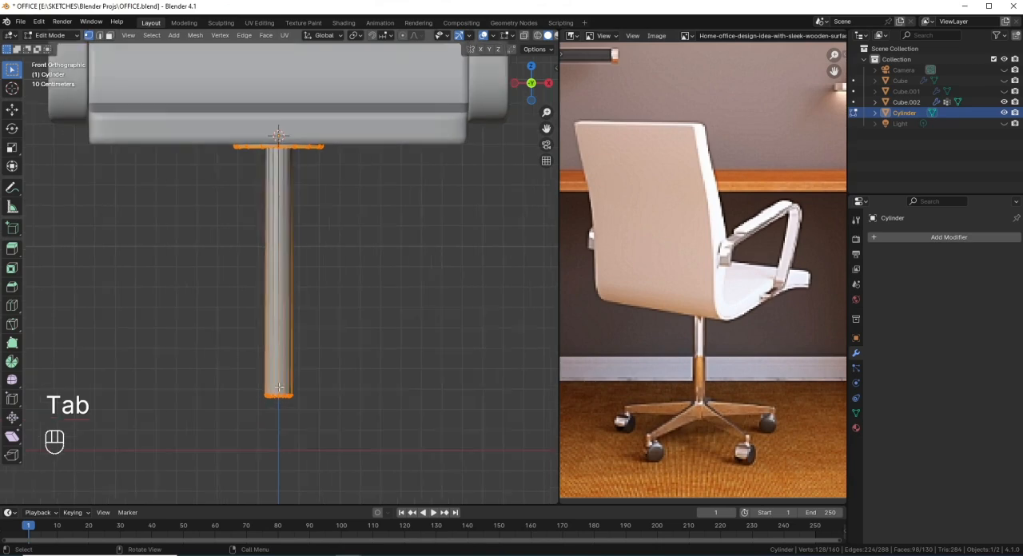
middle_click_drag(309, 424, 315, 338, "shift")
scroll(318, 382, "up", 2)
key("shift+z")
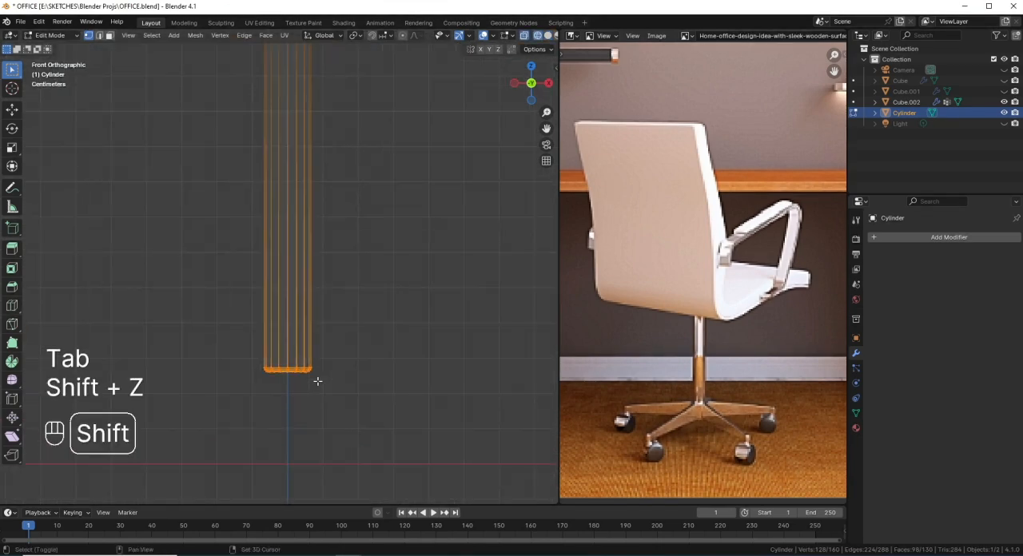
key("ctrl+KP_Subtract")
key("ctrl+KP_Subtract")
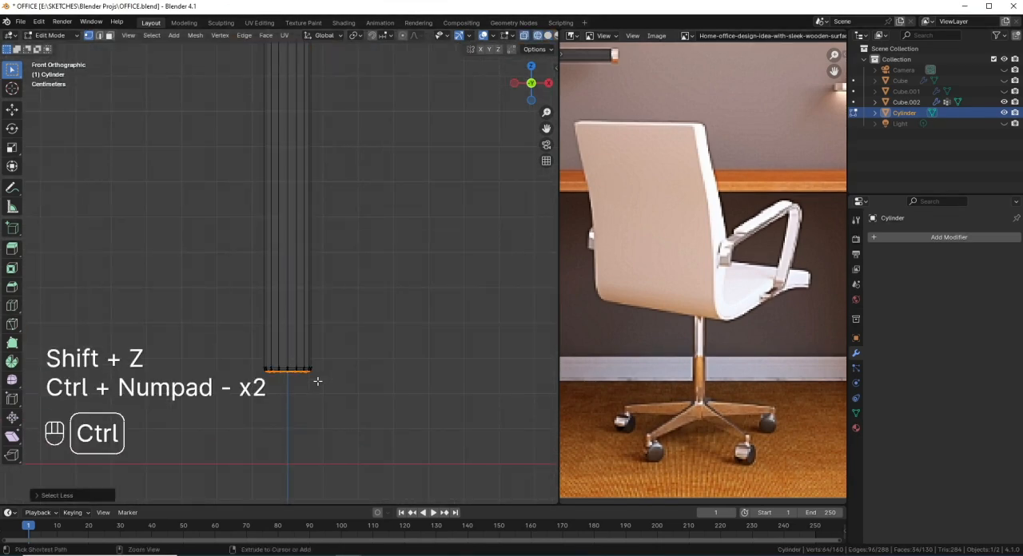
key("ctrl+KP_Subtract")
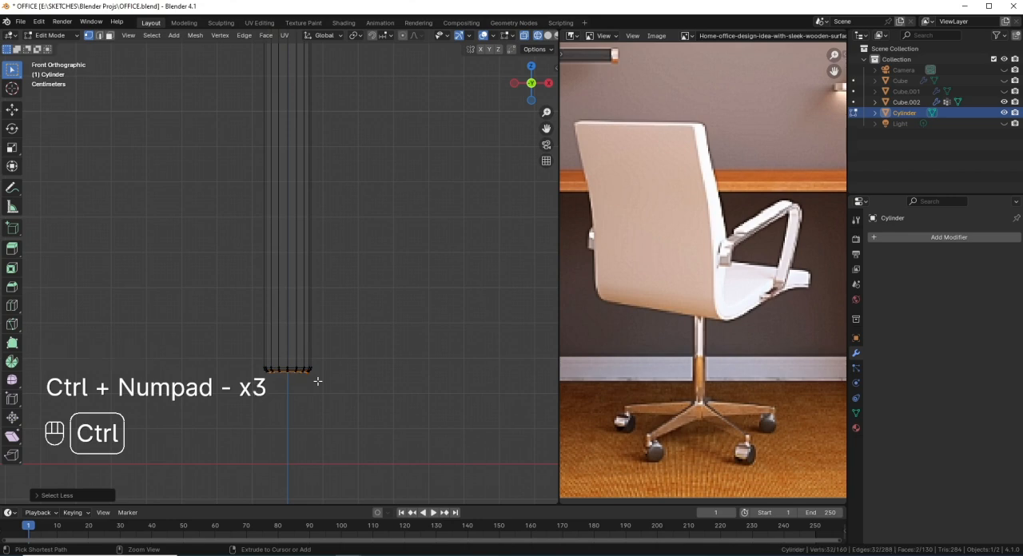
key("shift+s")
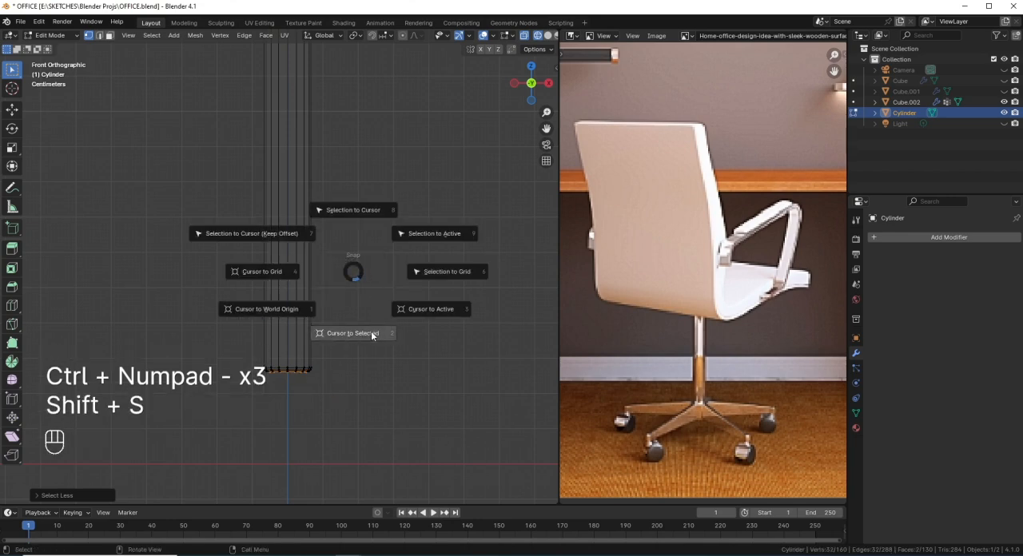
left_click(371, 334)
Step: Deselect the disc's bottom face and snap the 3D cursor to the column's bottom face
scroll(354, 325, "down", 6)
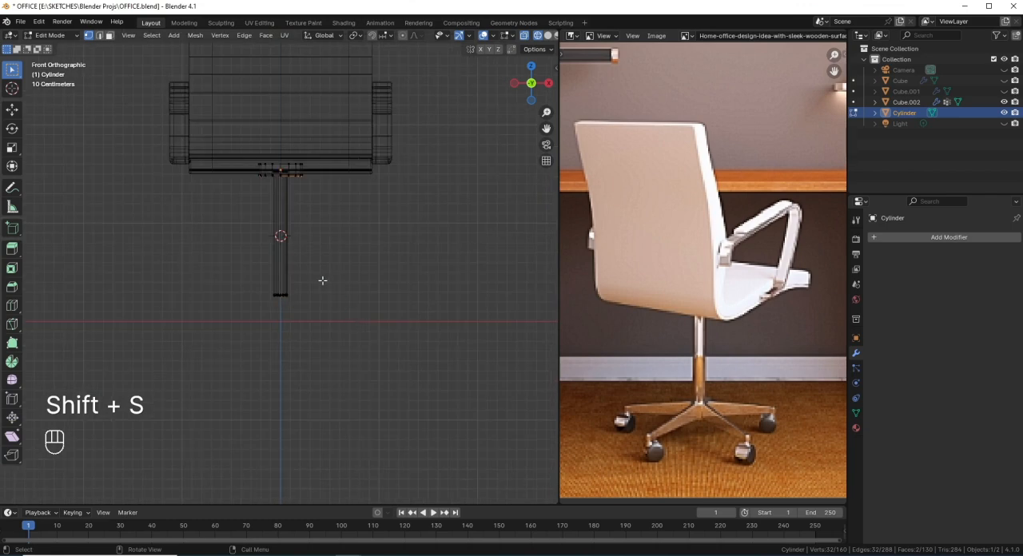
key("b")
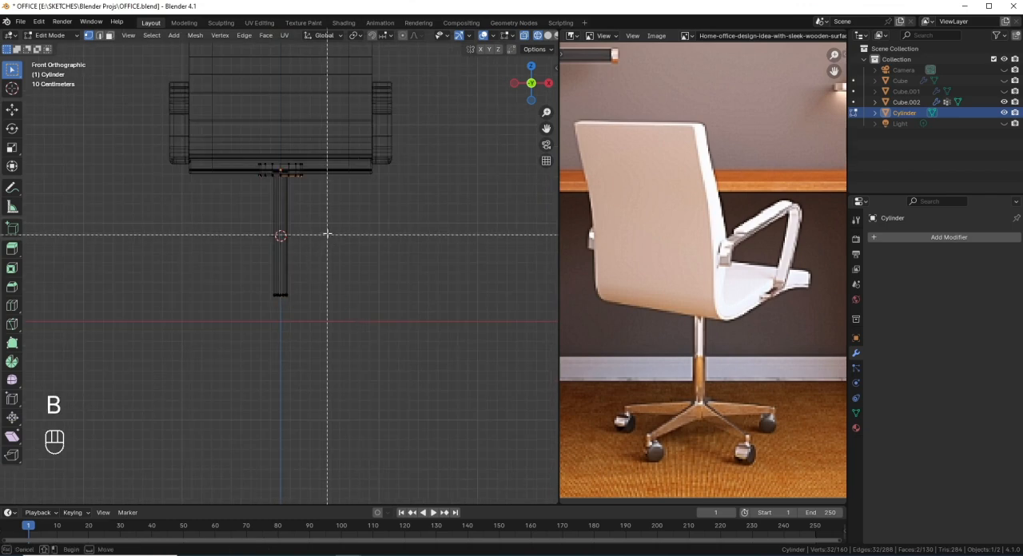
middle_click_drag(353, 210, 210, 133)
scroll(350, 350, "up", 7)
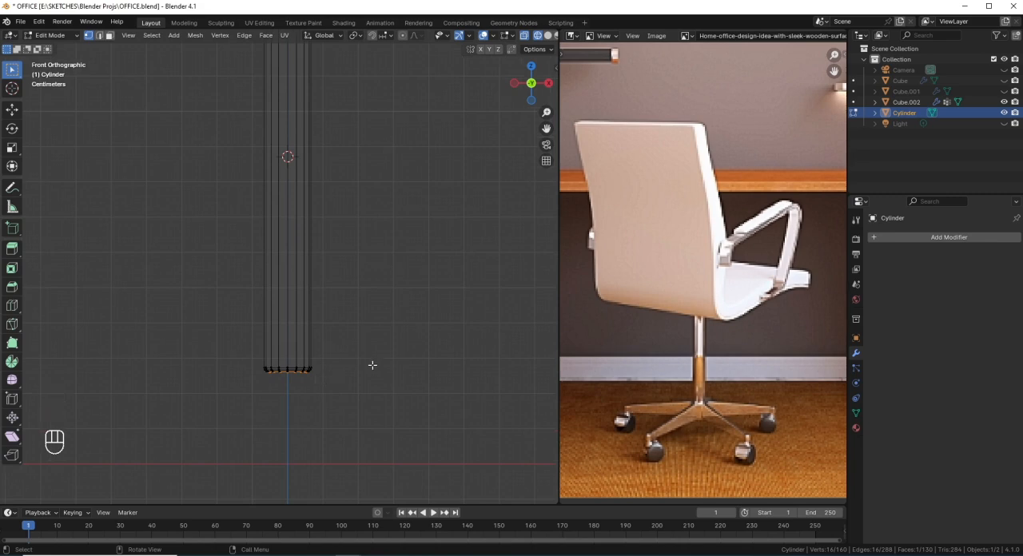
key("shift+s")
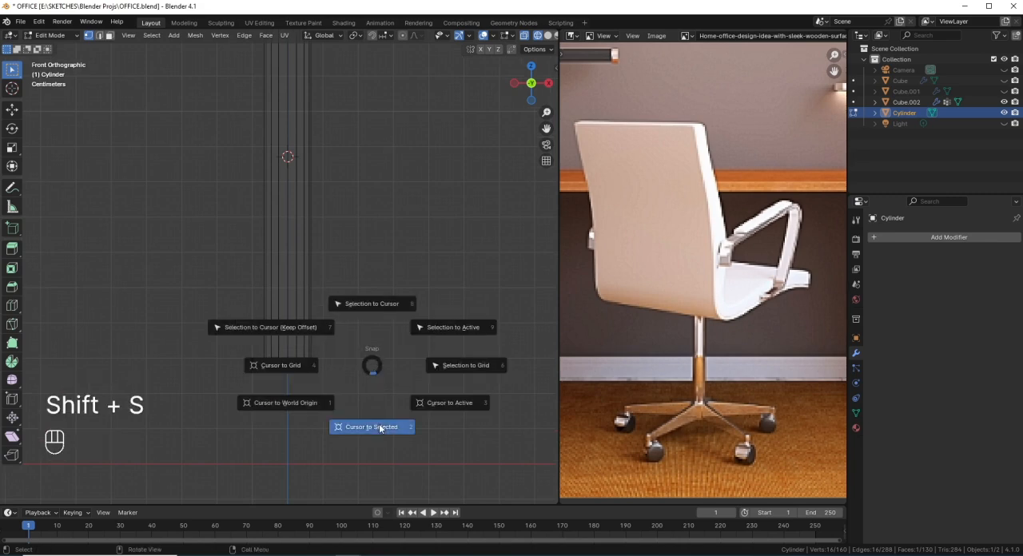
left_click(380, 428)
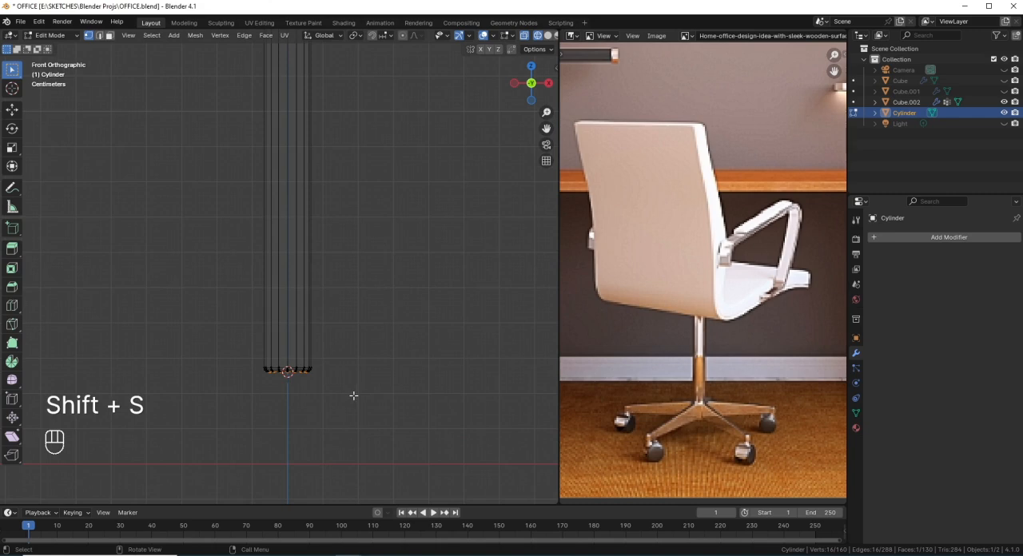
Step: Return to Object Mode and add a cube at the 3D cursor on the column's lower end
key("Tab")
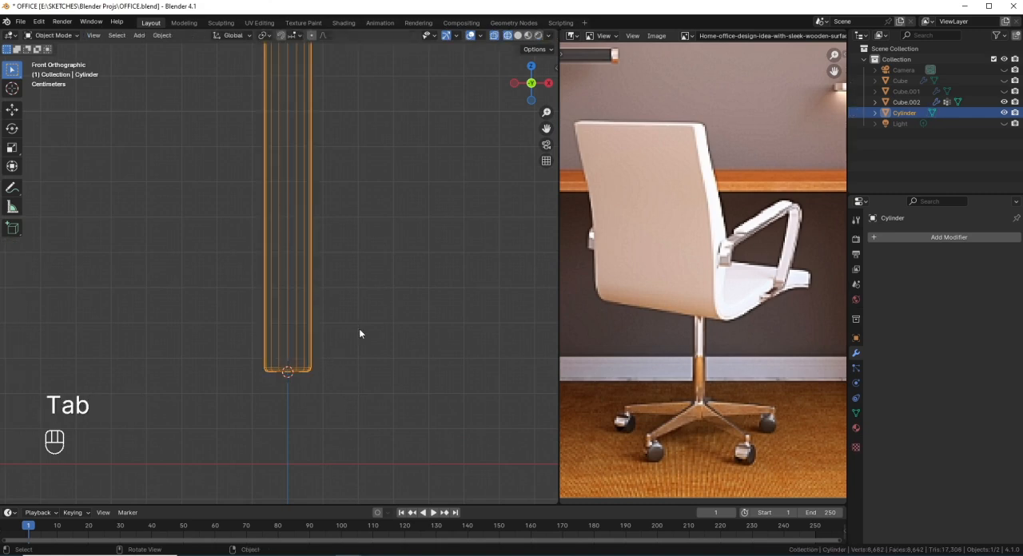
key("shift+a")
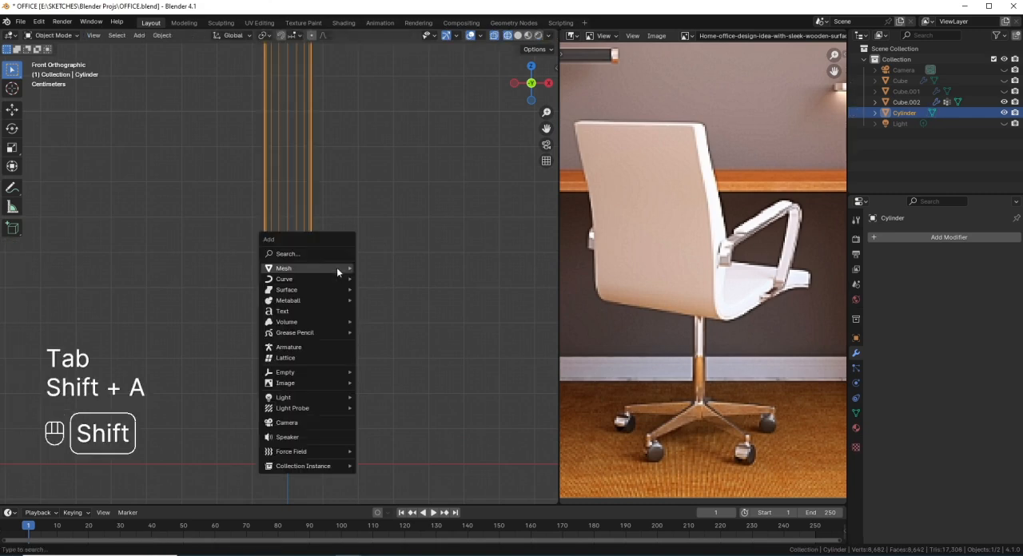
mouse_move(336, 267)
left_click(381, 279)
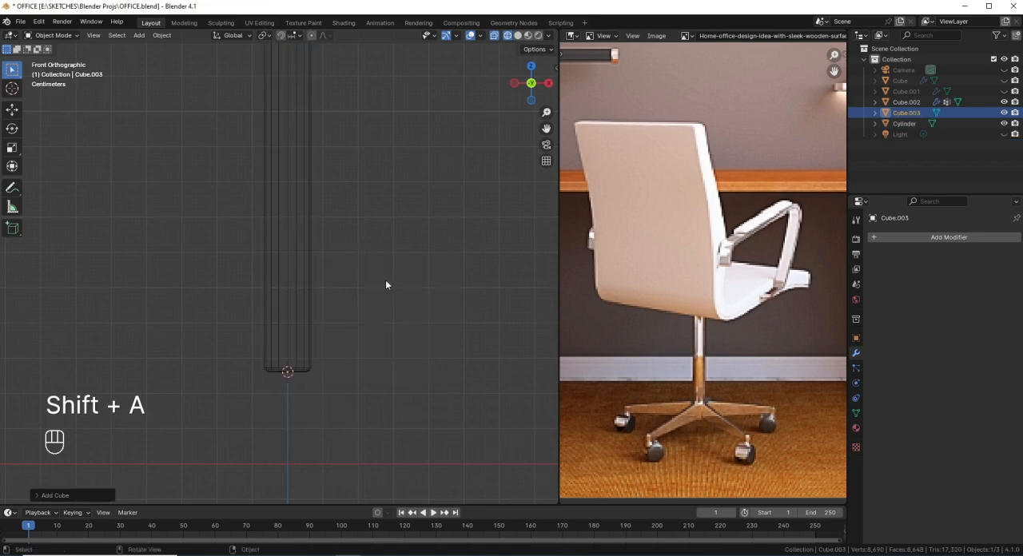
scroll(328, 372, "down", 1)
scroll(329, 372, "down", 4)
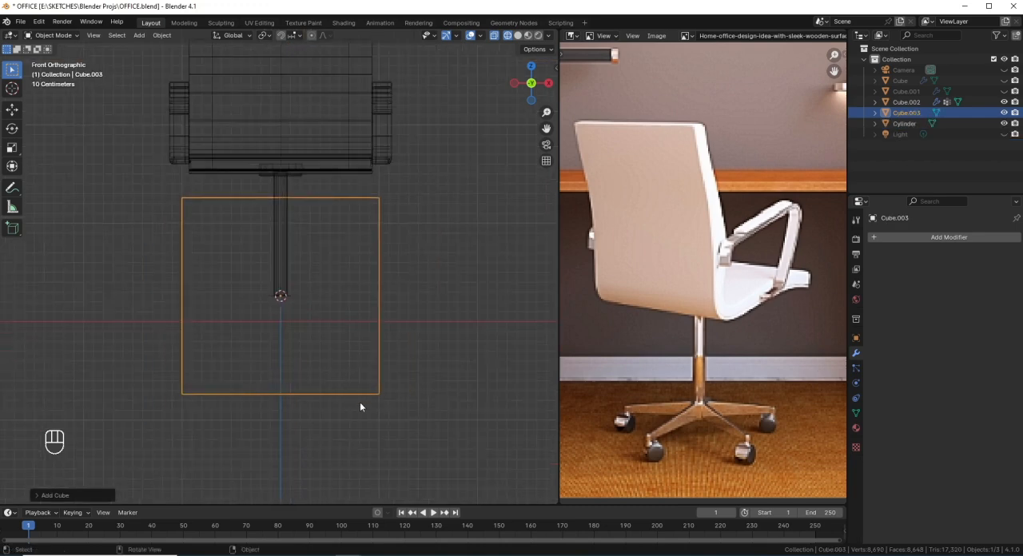
Step: Scale the cube's mesh down in right view to about twice the column's width
key("KP_3")
key("Tab")
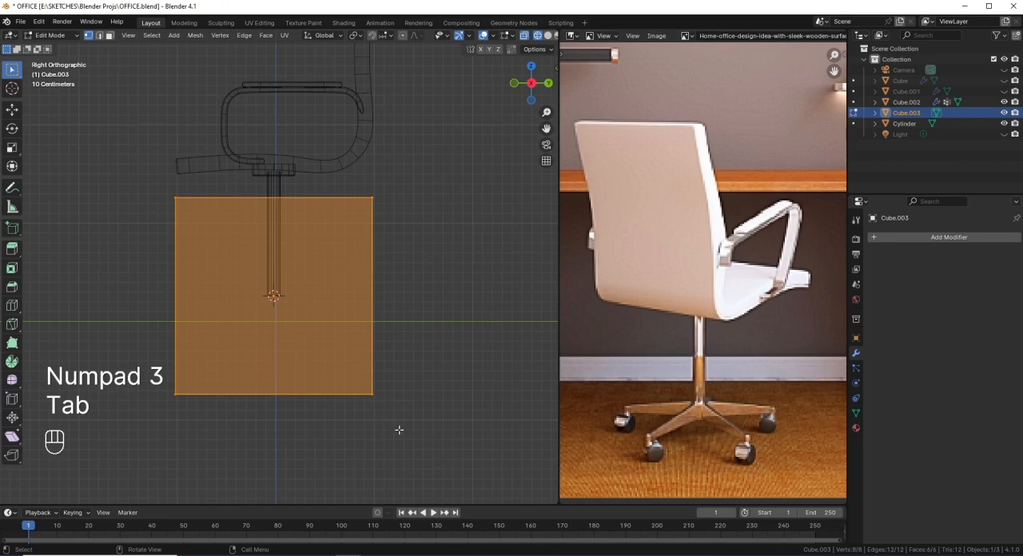
key("s")
left_click(288, 311)
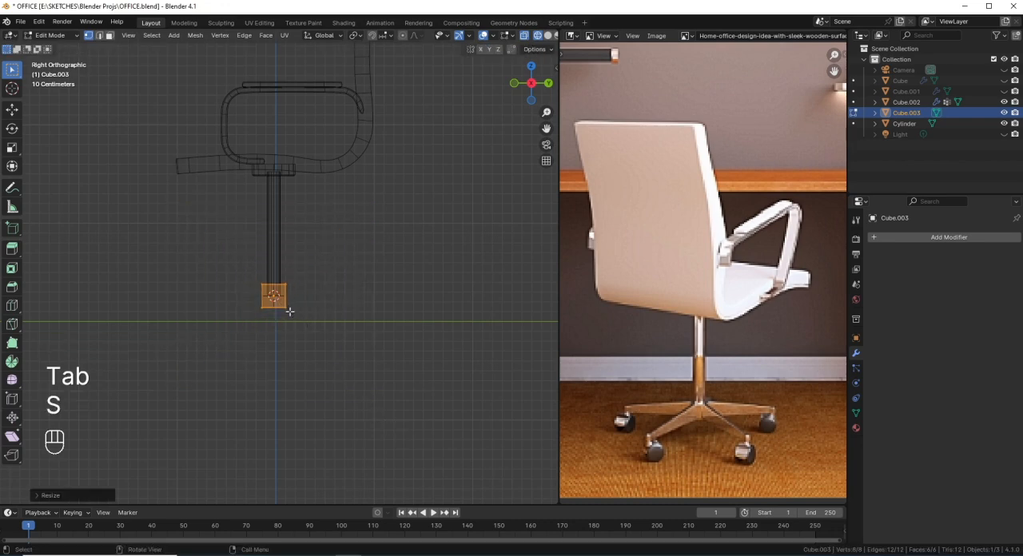
scroll(292, 318, "up", 4)
key("g")
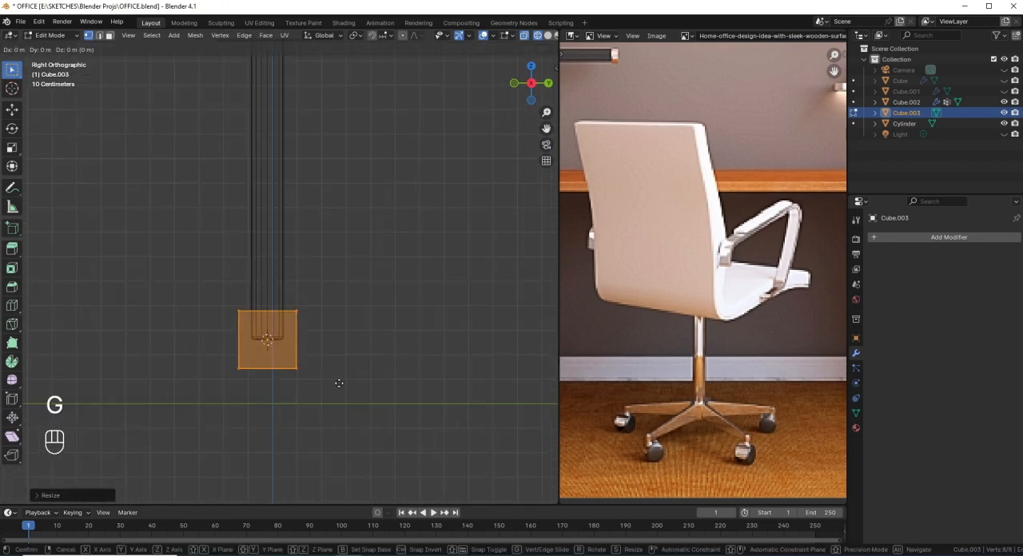
key("ctrl")
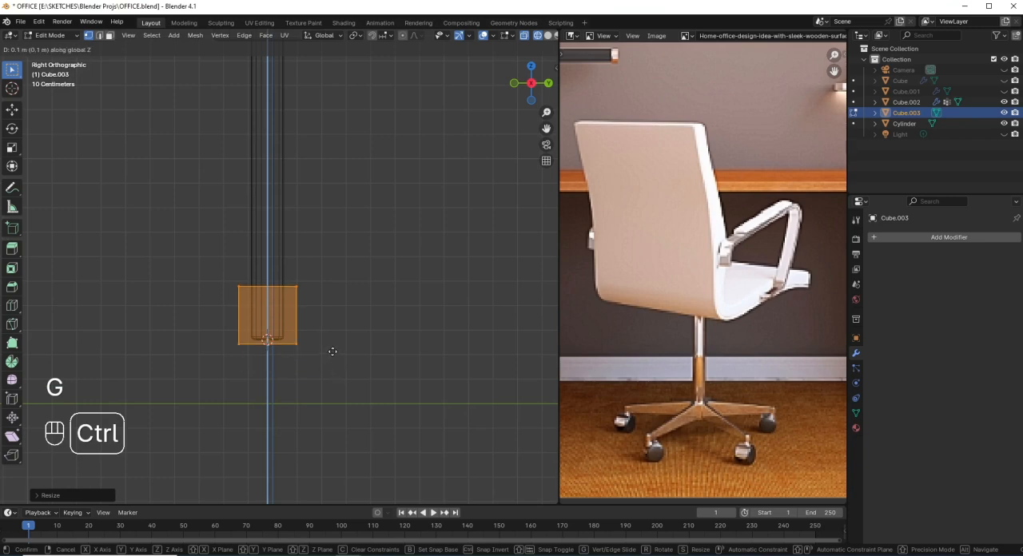
right_click(333, 352)
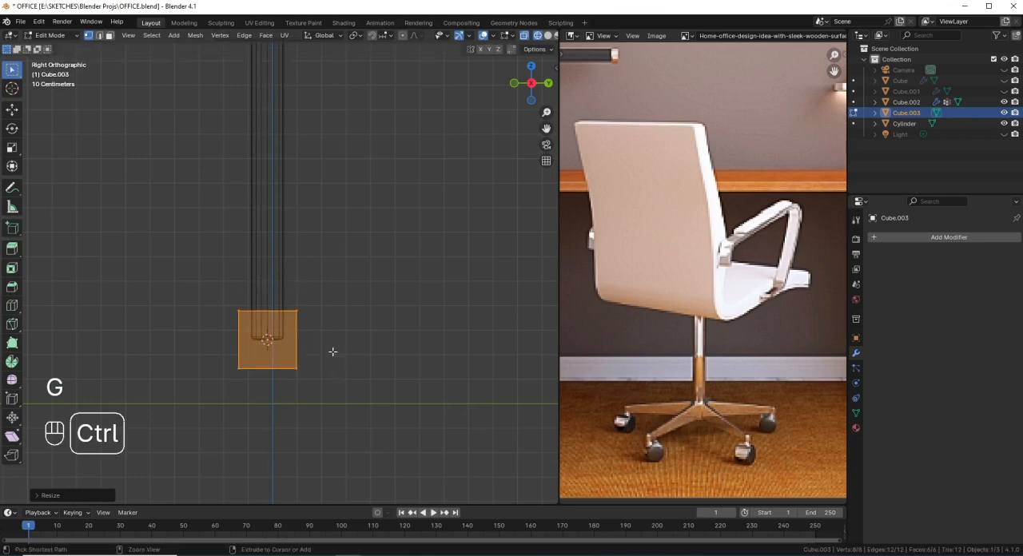
Step: Move the cube's mesh about -0.17 m along Y so that its inner side just overlaps the column's edge
key("g")
middle_click(352, 404)
key("ctrl")
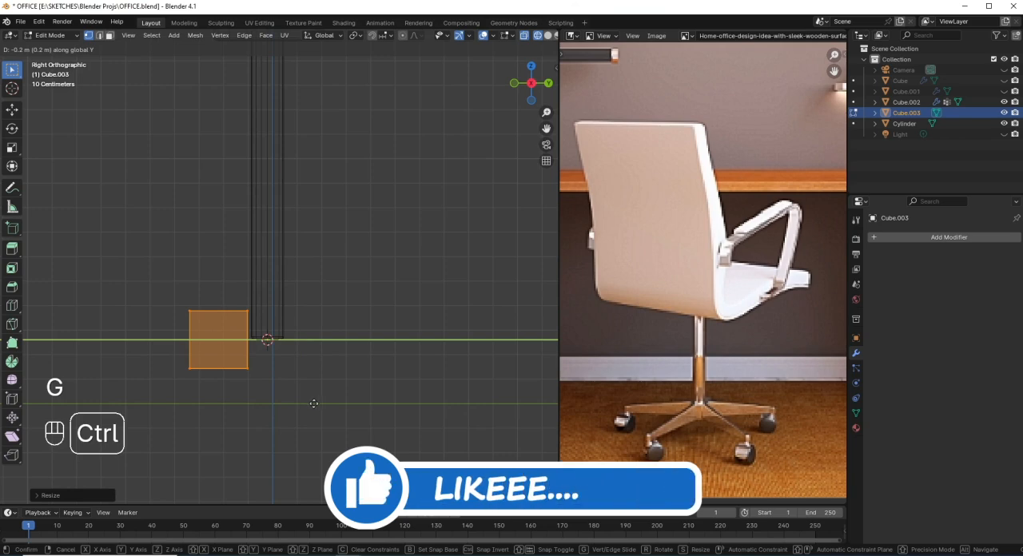
key("shift")
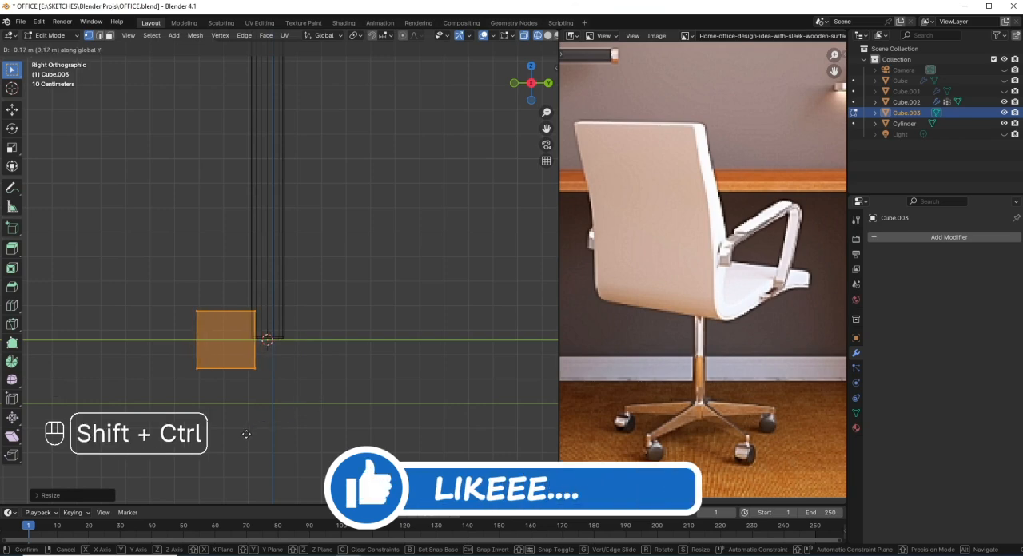
left_click(246, 434)
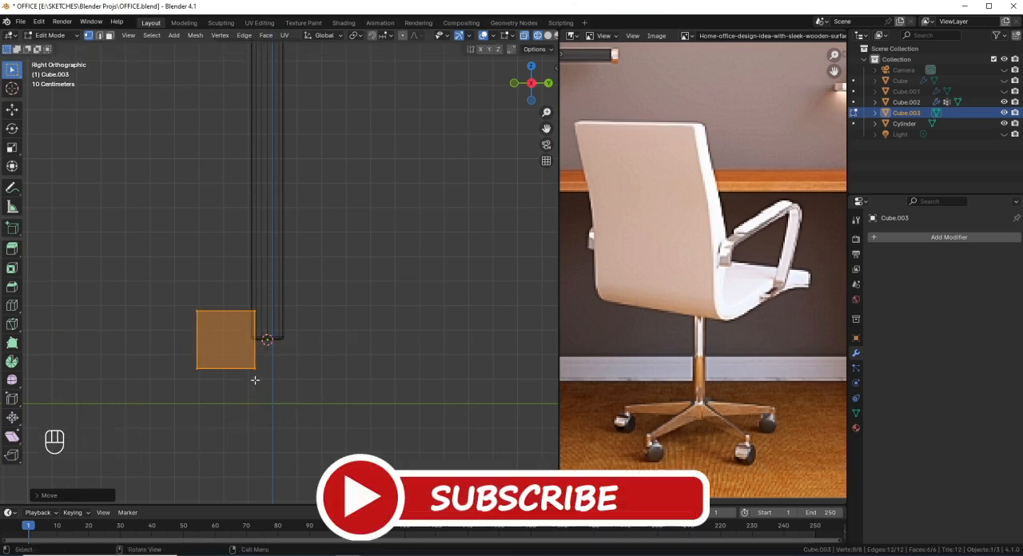
Step: Select the cube's outer end face and move it outward along Y to stretch the block into a long leg
left_click_drag(219, 384, 178, 280)
scroll(317, 339, "down", 3)
key("g")
key("y")
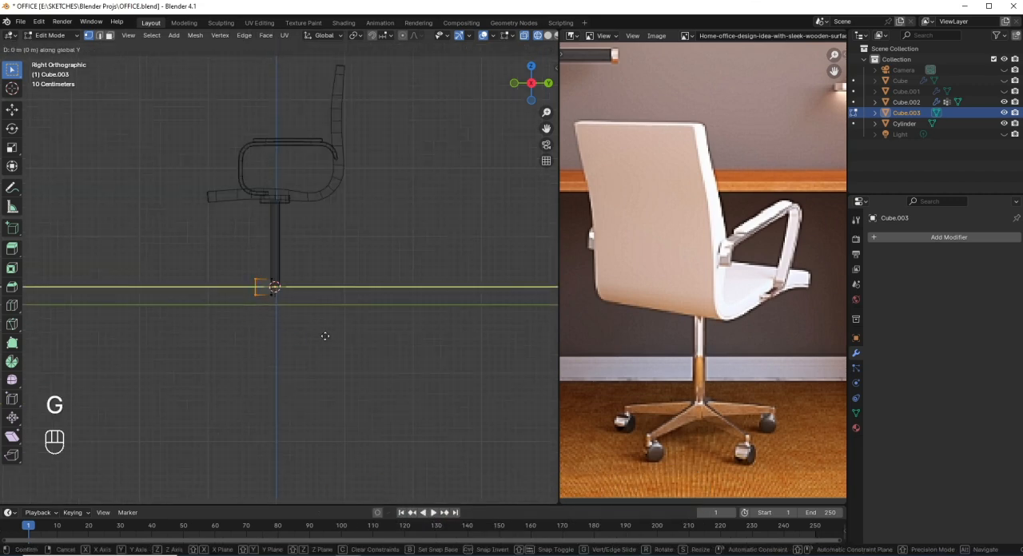
key("ctrl")
left_click(290, 337)
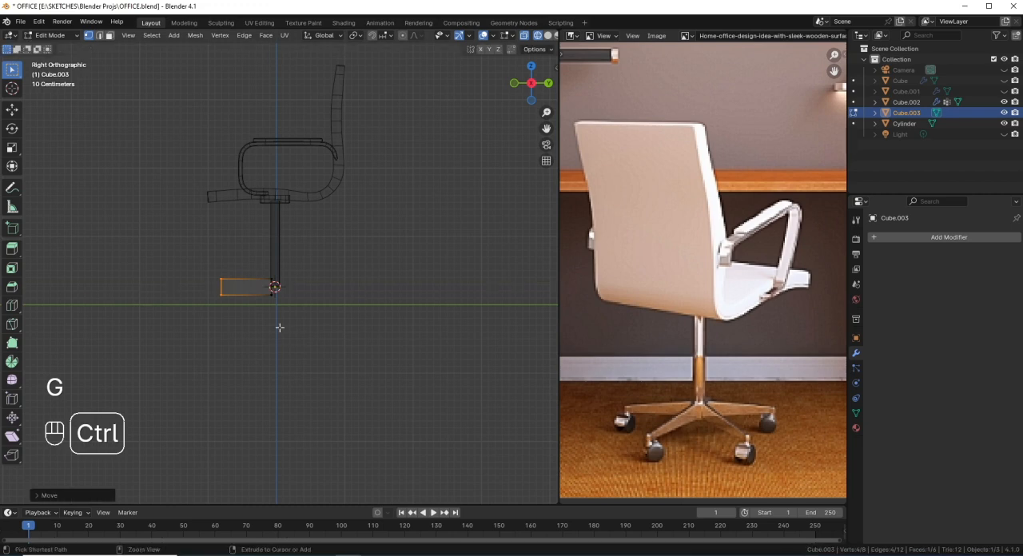
Step: Slide the leg's outer upper edge down about 0.4 of the end's height so that the top slopes away from the column
scroll(232, 296, "up", 4)
left_click_drag(107, 275, 159, 318)
key("g")
key("g")
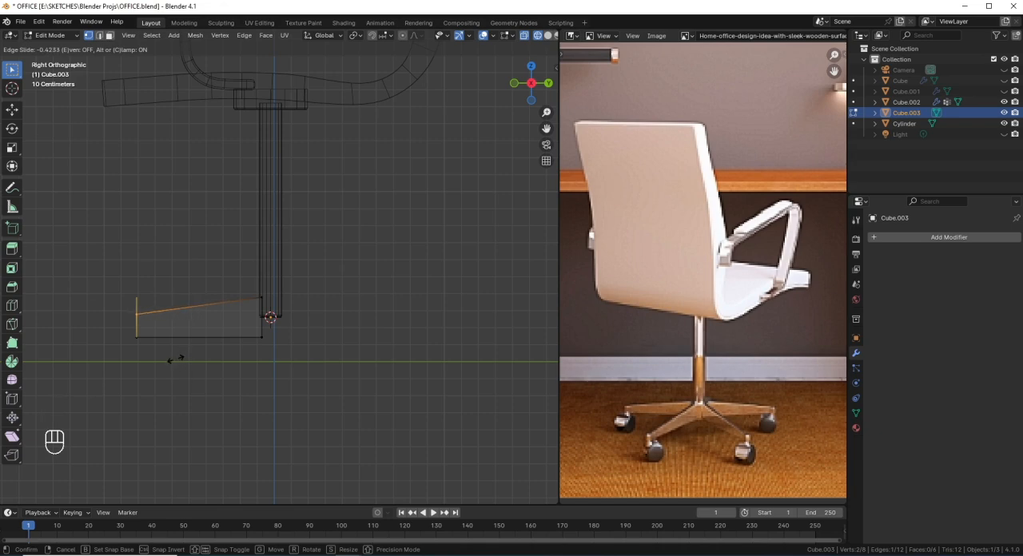
left_click(176, 353)
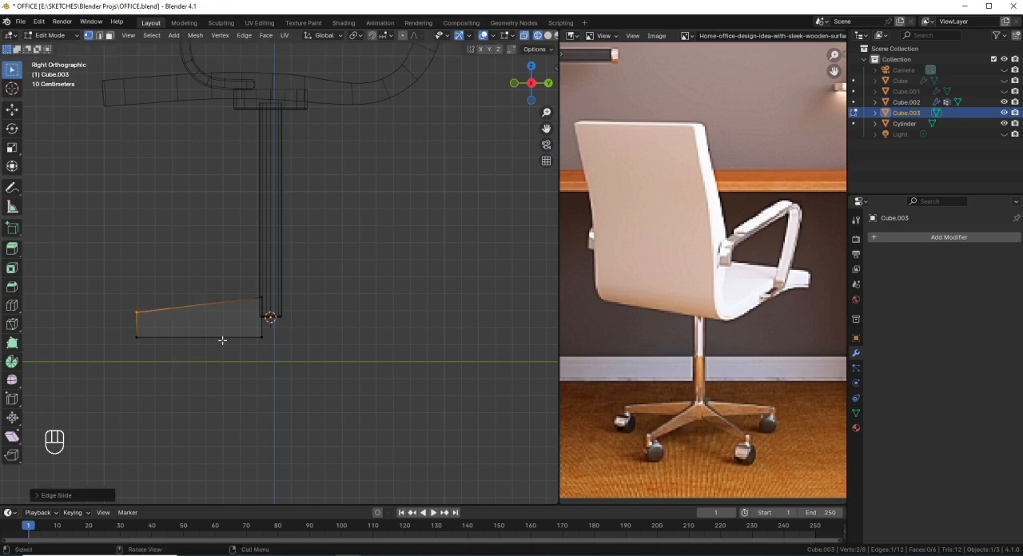
Step: Grow the selection to the whole leg, raise it about 0.13 m along Z to the column's lower end, and save the file
key("ctrl+KP_Add")
key("ctrl+KP_Add")
key("g")
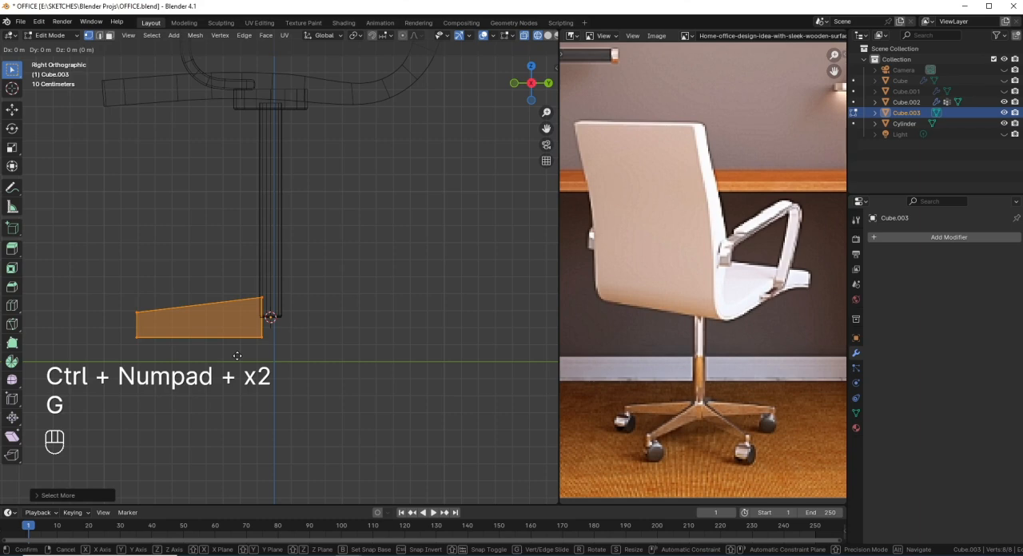
key("z")
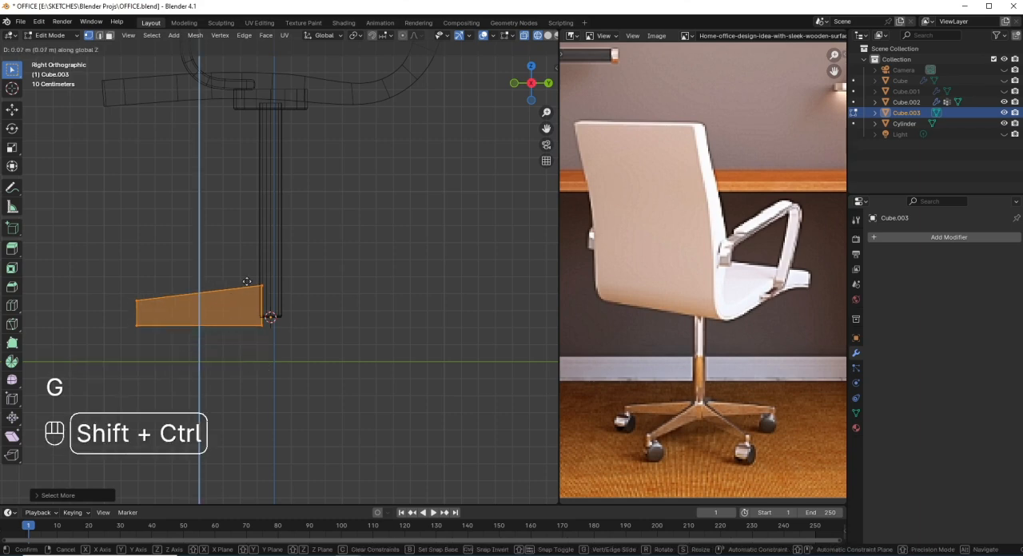
left_click(261, 213)
scroll(269, 322, "down", 2)
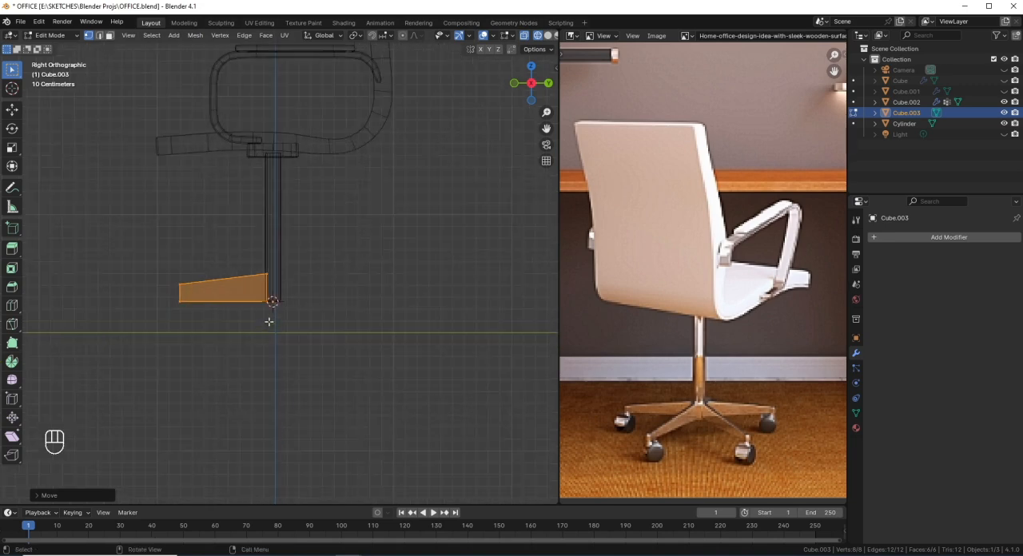
scroll(268, 322, "up", 1)
key("ctrl+s")
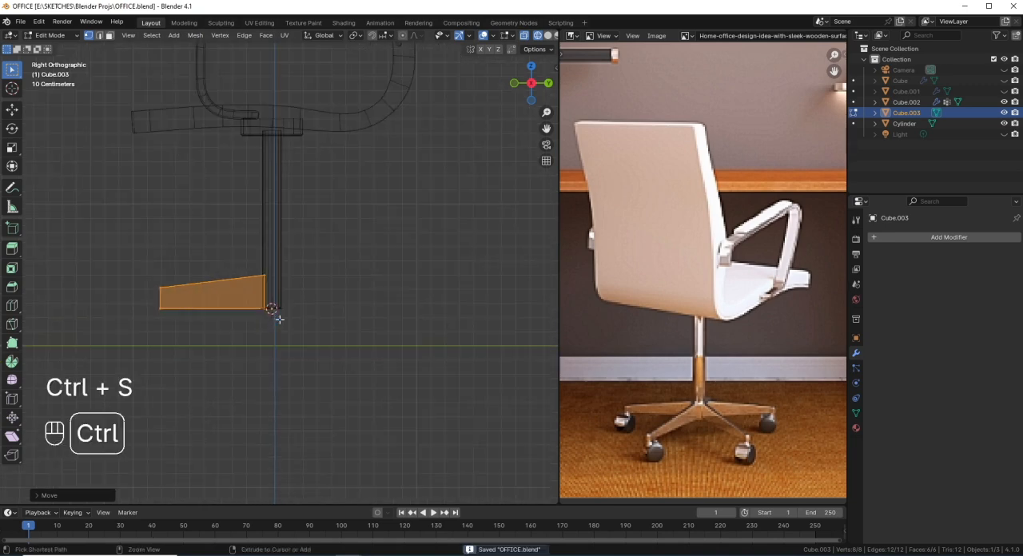
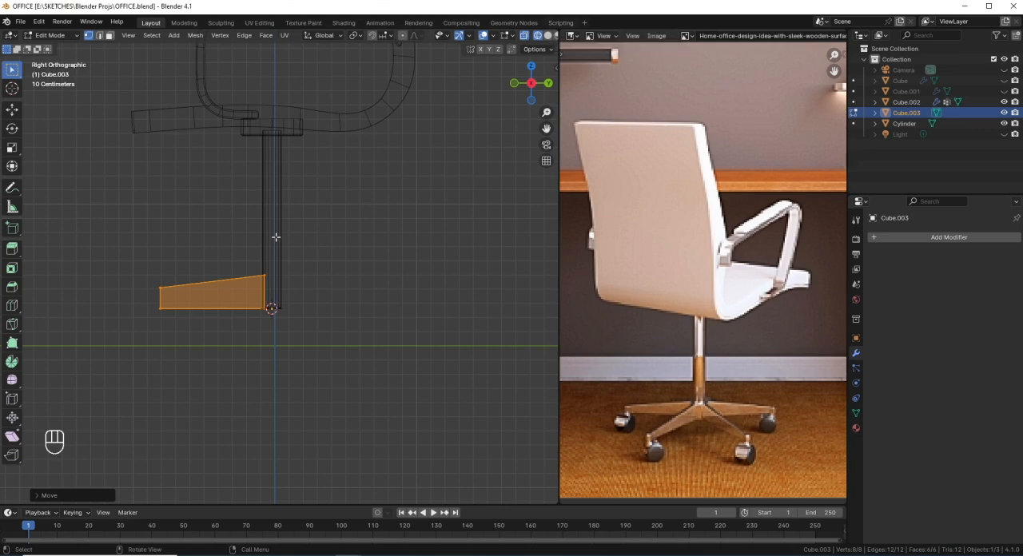
Step: Select the leg's sloped upper side and edge-slide it down by 0.25 to make the leg thinner
left_click_drag(132, 255, 301, 295)
key("g")
key("g")
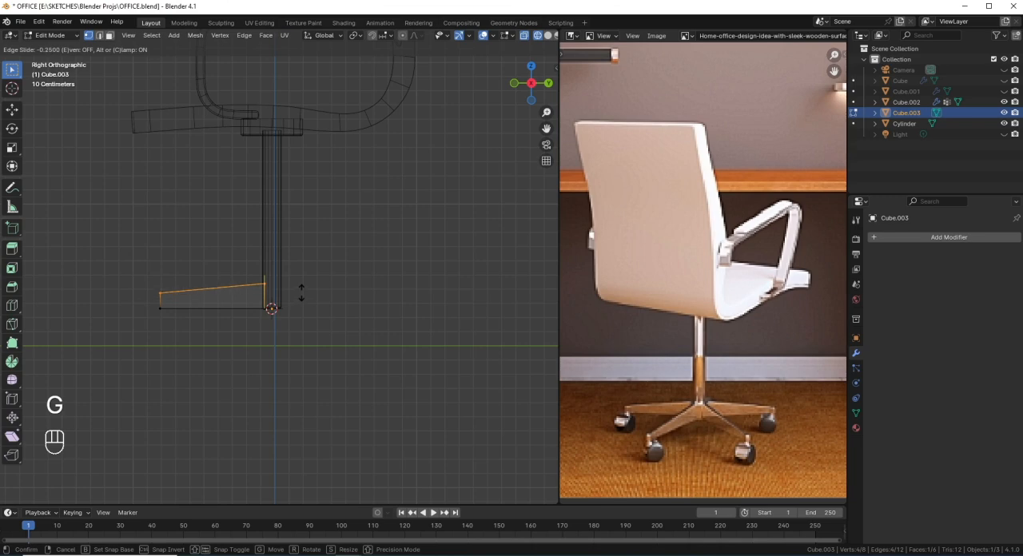
left_click(301, 294)
Step: Extrude the leg's outer end face outward about 0.06 m and select the underside of the short end segment
scroll(174, 307, "up", 1)
middle_click_drag(163, 323, 189, 295, "shift")
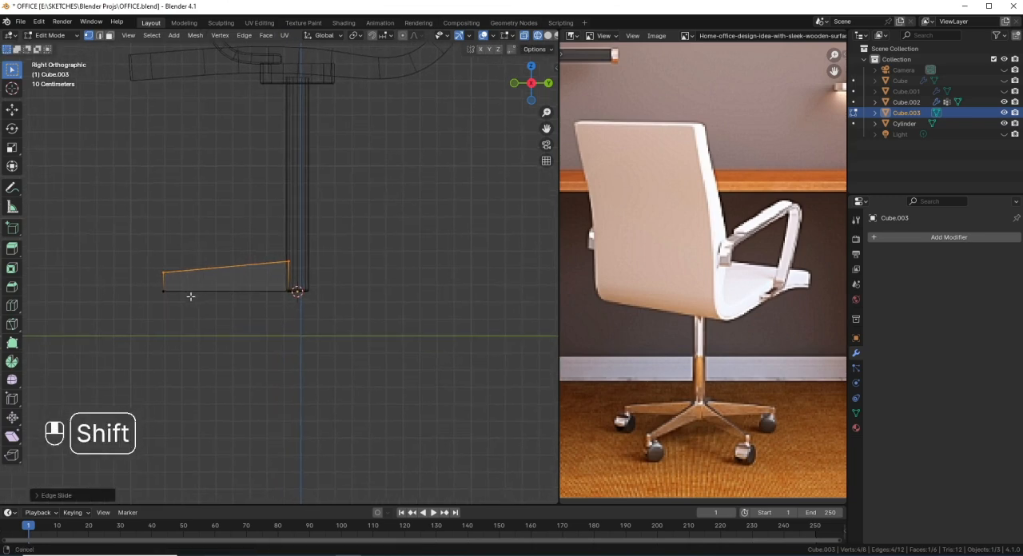
left_click_drag(182, 300, 149, 251)
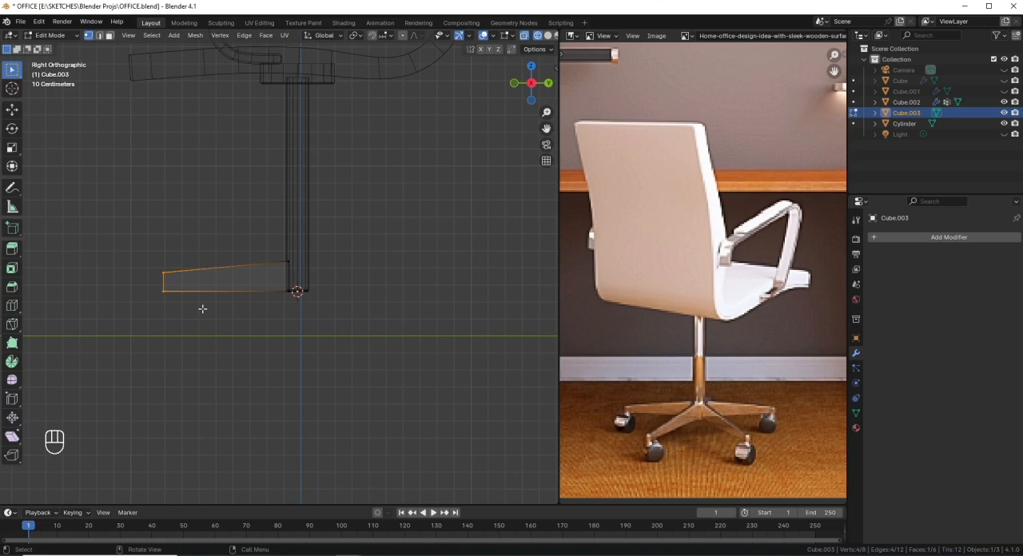
key("e")
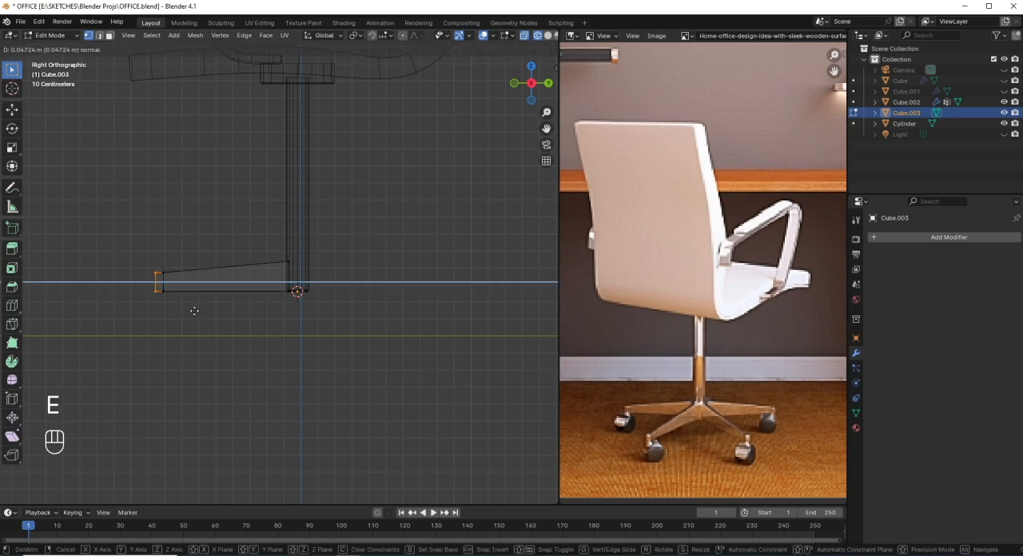
left_click(192, 311)
scroll(178, 304, "up", 1)
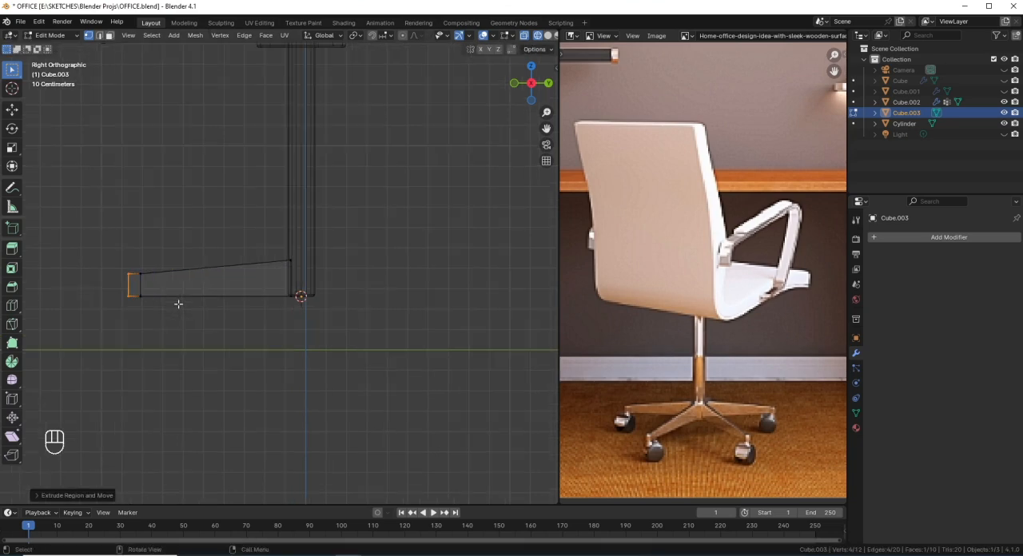
left_click_drag(169, 308, 113, 283)
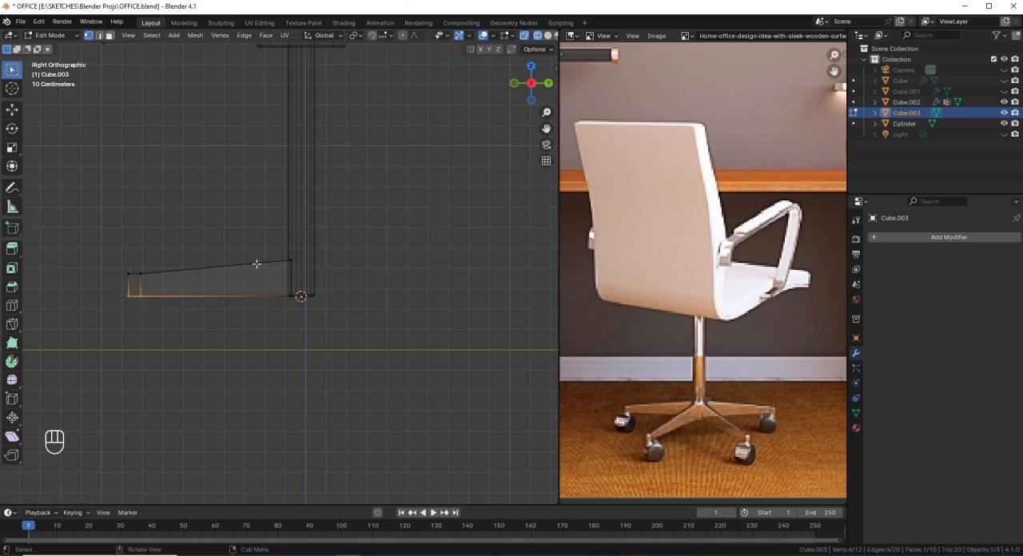
key("shift+a")
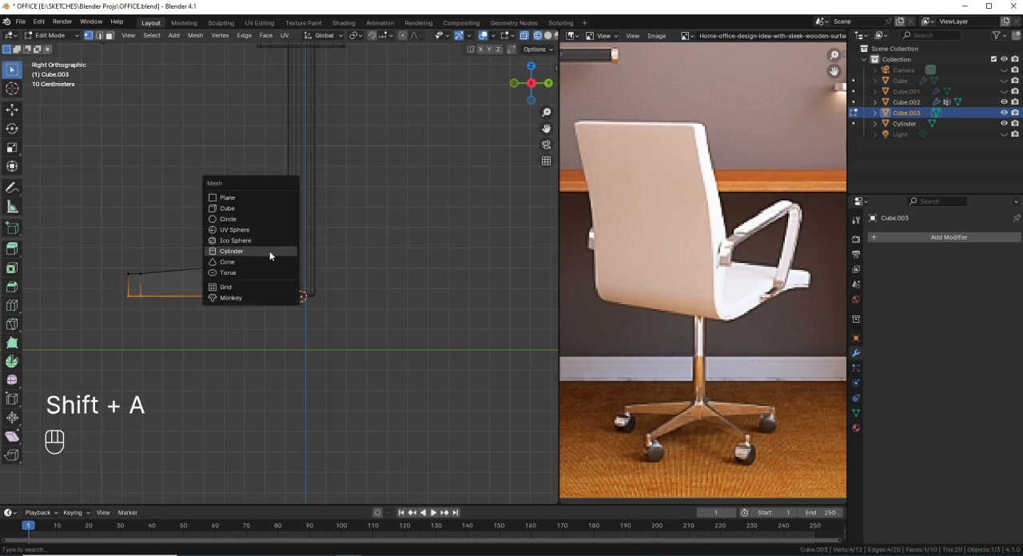
left_click(269, 251)
scroll(126, 409, "down", 4)
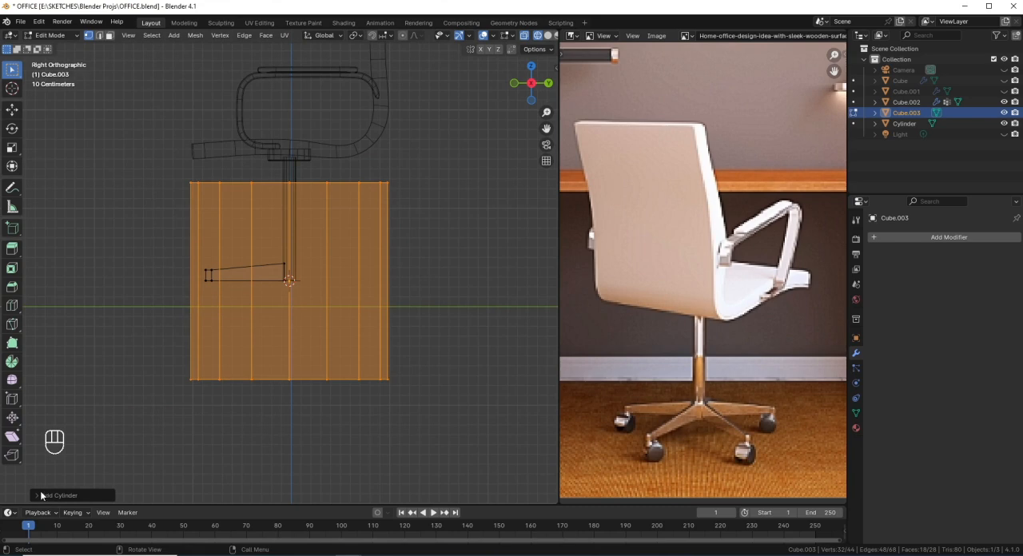
key("ctrl+z")
scroll(217, 296, "up", 3)
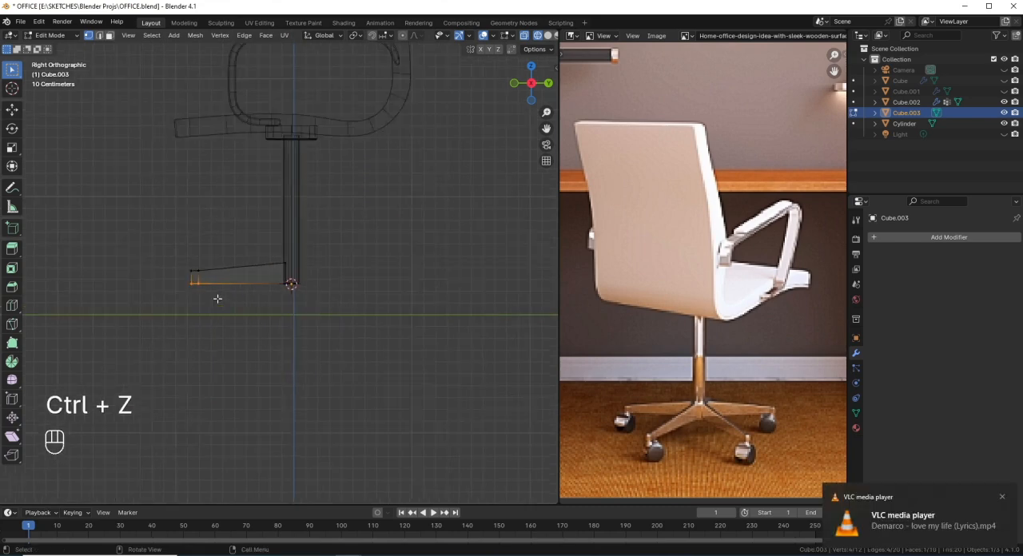
Step: Snap the 3D cursor to the end segment's underside and add a 16-vertex cylinder there, aligned to the view
key("shift+s")
left_click(315, 324)
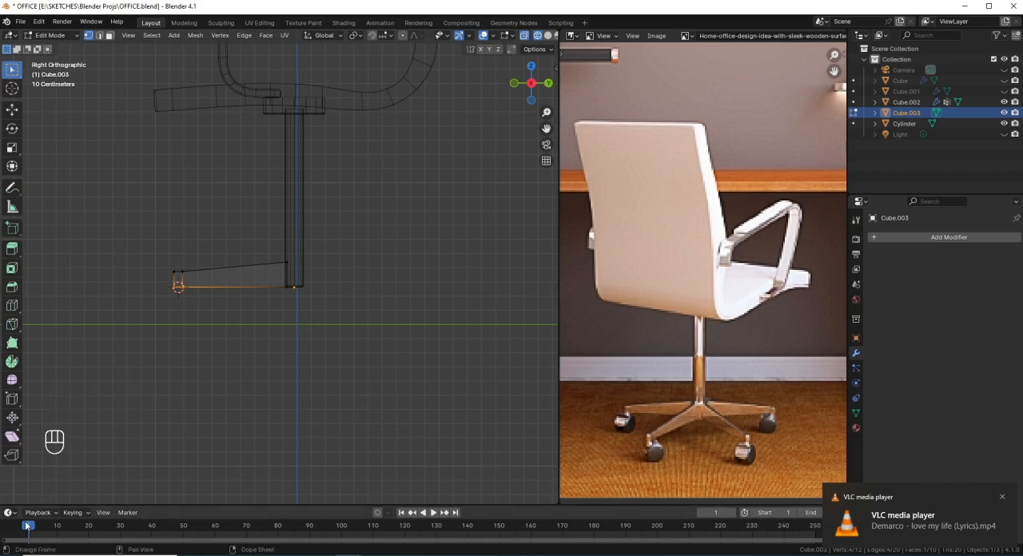
key("shift+a")
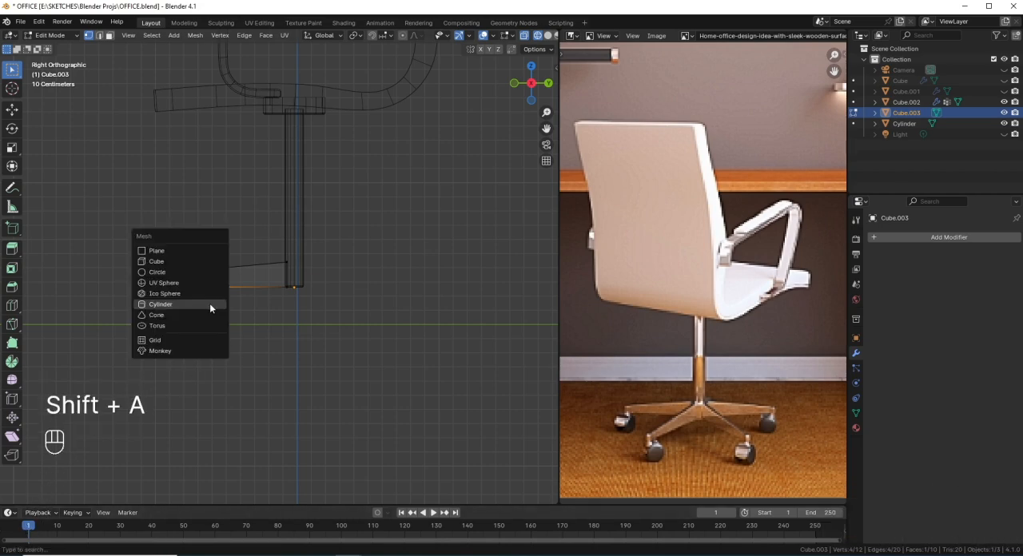
left_click(209, 303)
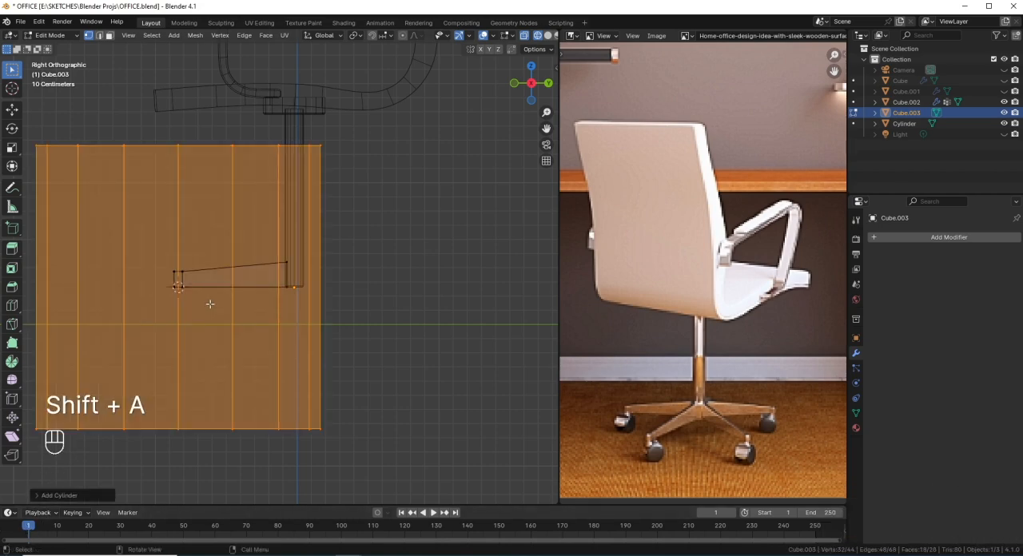
left_click(45, 497)
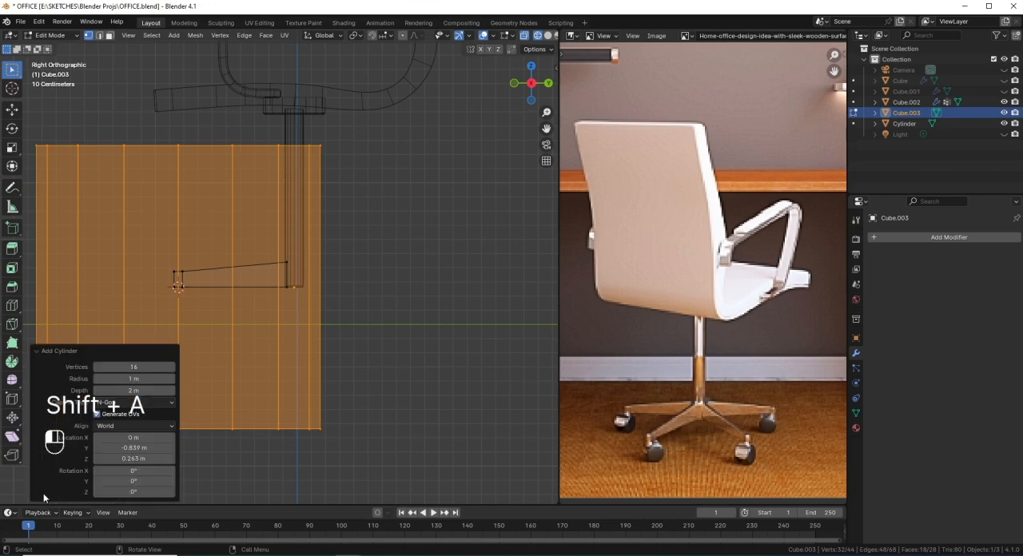
left_click(156, 423)
left_click(134, 451)
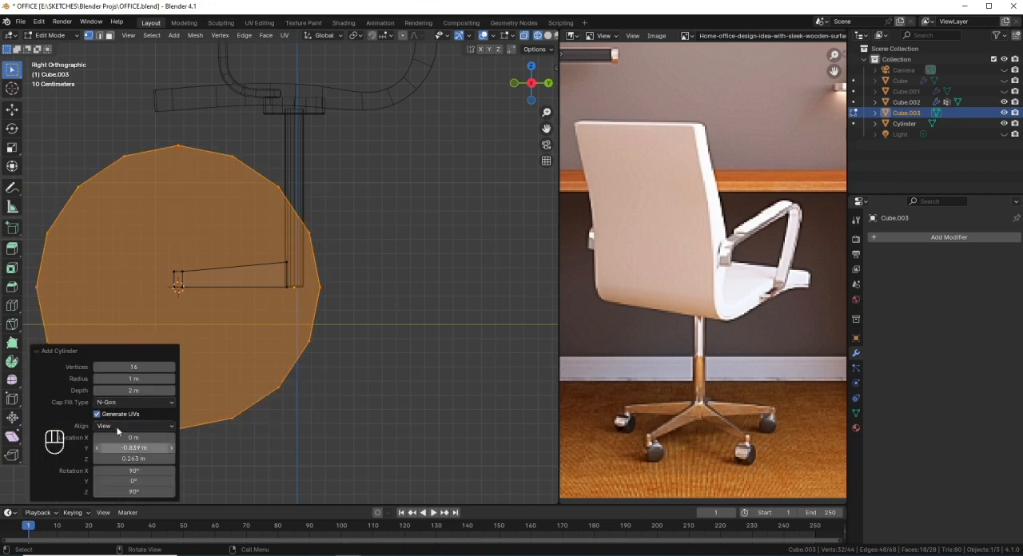
left_click(44, 352)
scroll(346, 289, "down", 1)
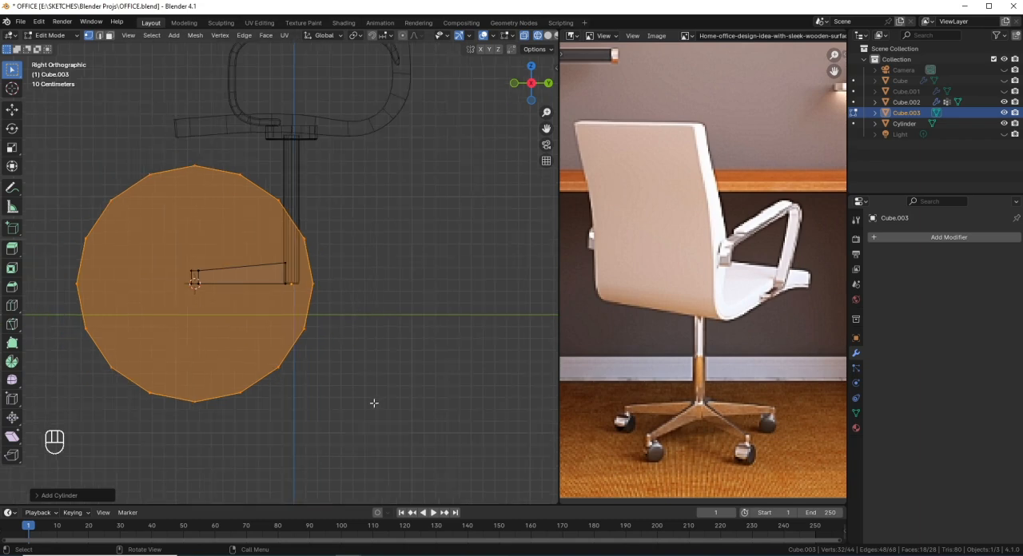
Step: Scale the cylinder to 0.14 as a wheel and lower it about 0.1 m beneath the leg's outer end
key("s")
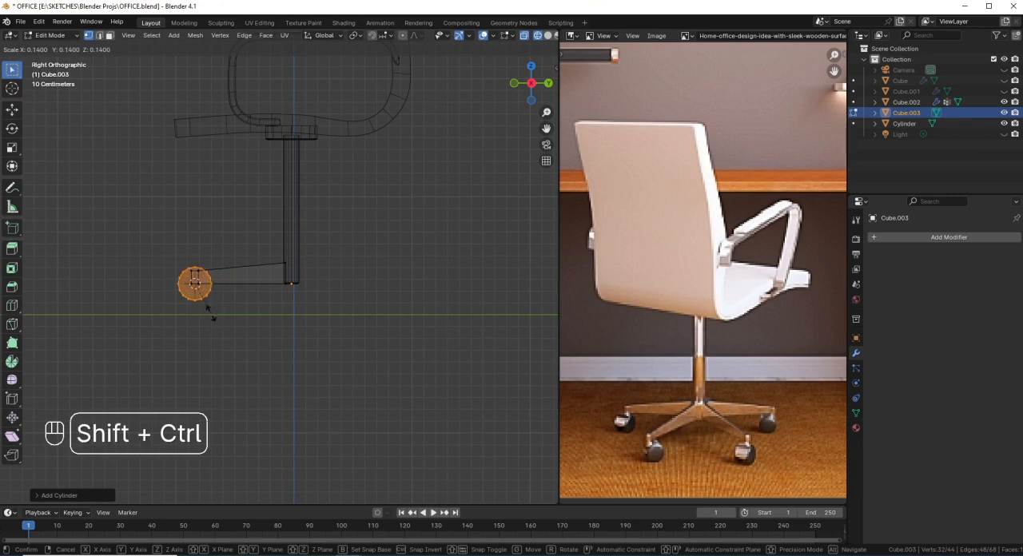
left_click(216, 300)
scroll(252, 294, "down", 2)
scroll(261, 304, "up", 1)
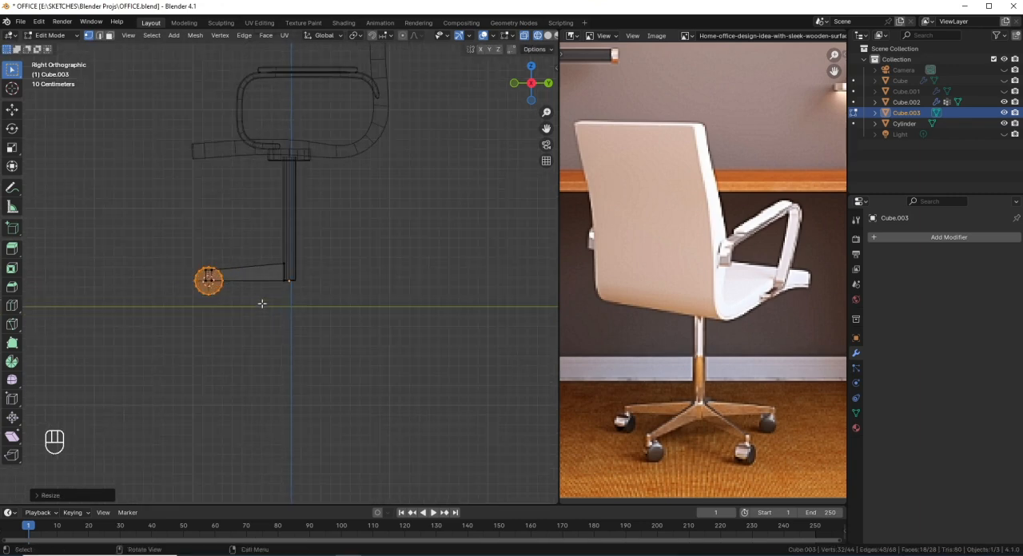
key("g")
left_click(261, 311, "ctrl")
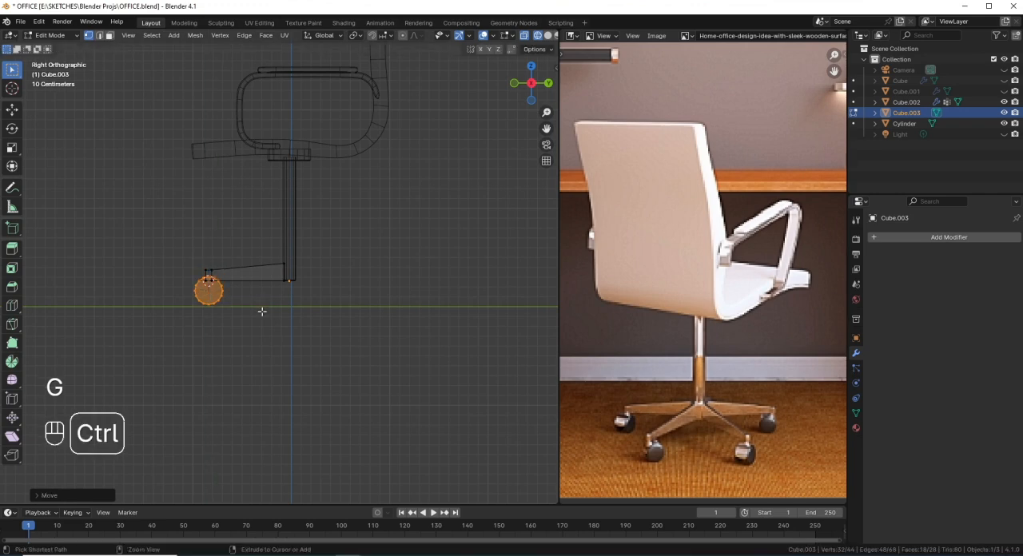
scroll(263, 306, "down", 4)
scroll(267, 324, "up", 4)
scroll(272, 357, "up", 2)
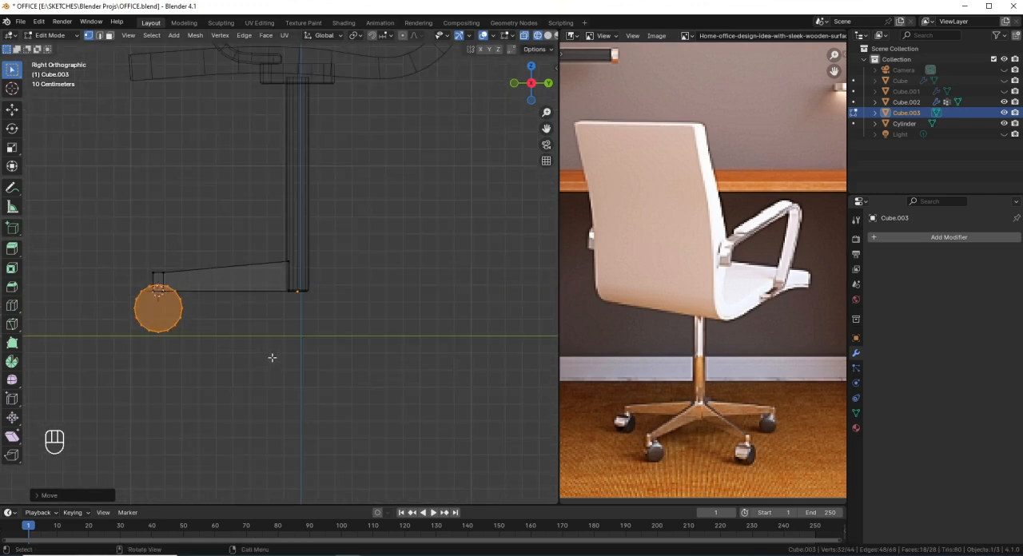
scroll(258, 357, "down", 3)
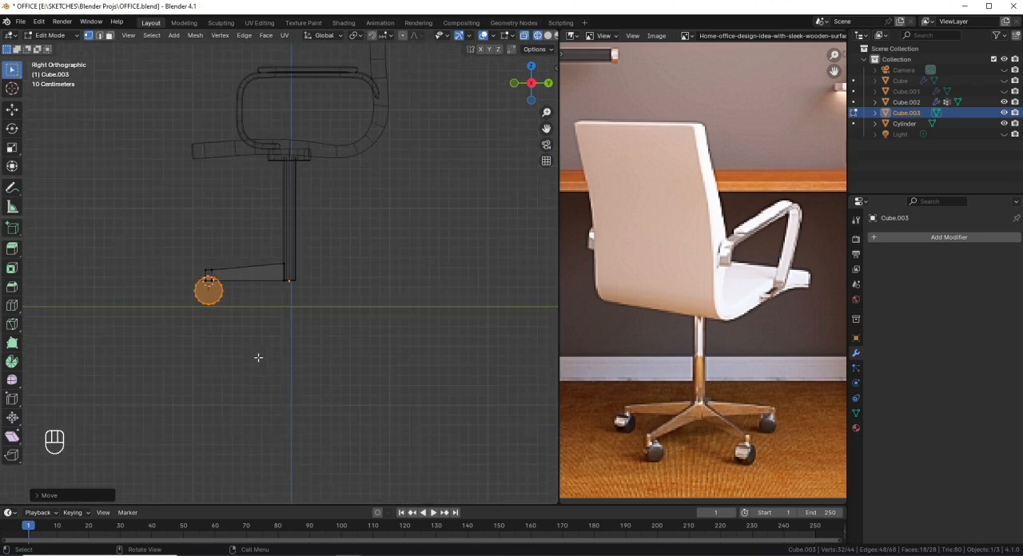
Step: Scale the wheel to 0.9 and move it about -0.03 m along Z so that it rests on the ground line
key("s")
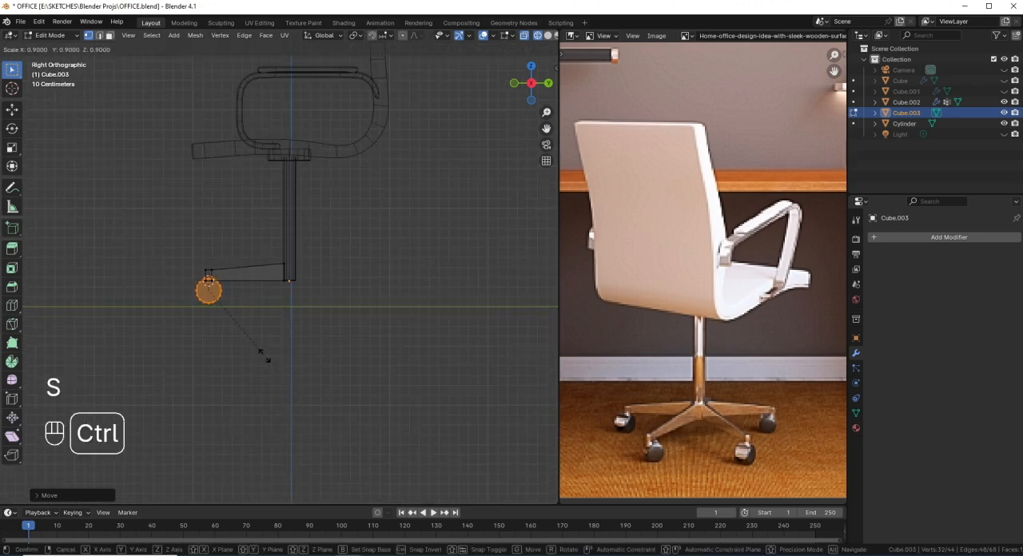
left_click(266, 357, "ctrl")
scroll(268, 316, "up", 2)
key("s")
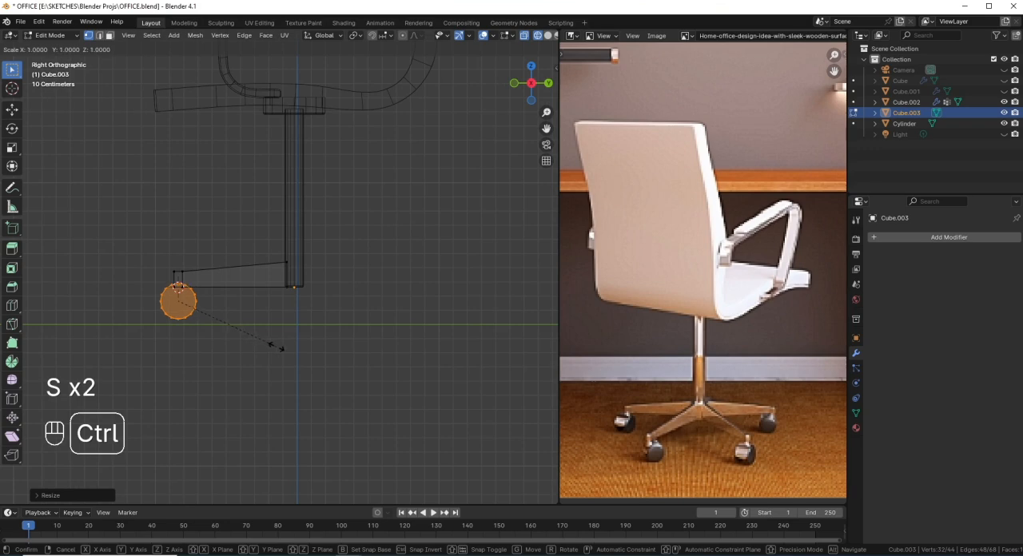
left_click(276, 346, "ctrl")
key("g")
key("z")
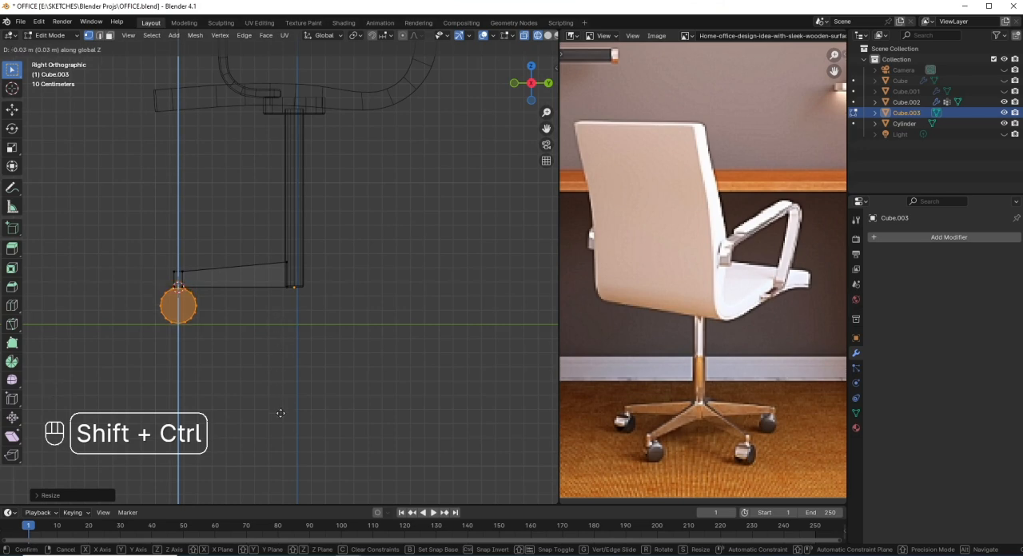
left_click(280, 418, "ctrl+shift")
Step: Try raising the whole leg slightly along Z above the wheel, and undo the move
scroll(237, 345, "up", 5)
middle_click_drag(163, 351, 286, 347, "shift")
scroll(262, 331, "up", 4)
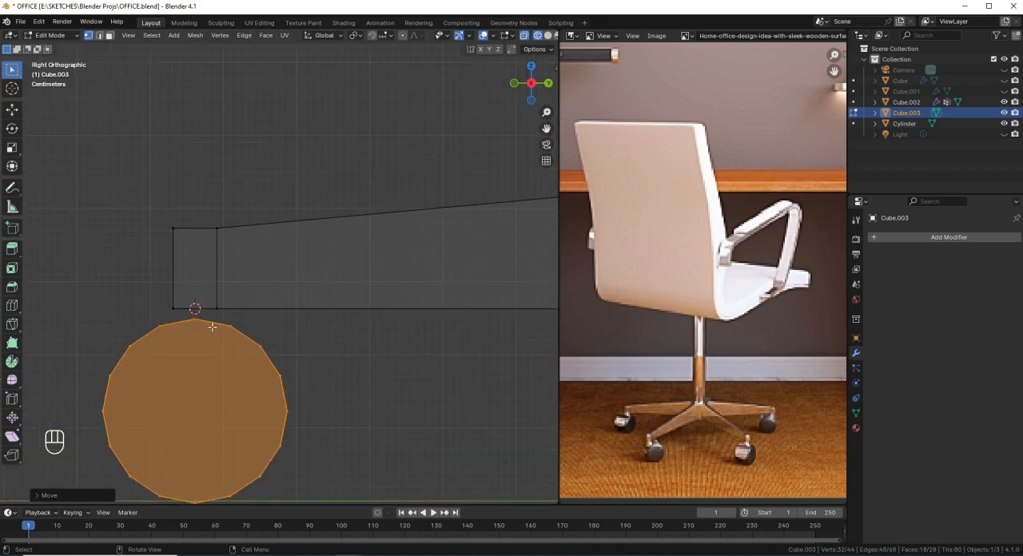
scroll(310, 315, "down", 5)
middle_click_drag(347, 322, 315, 309, "shift")
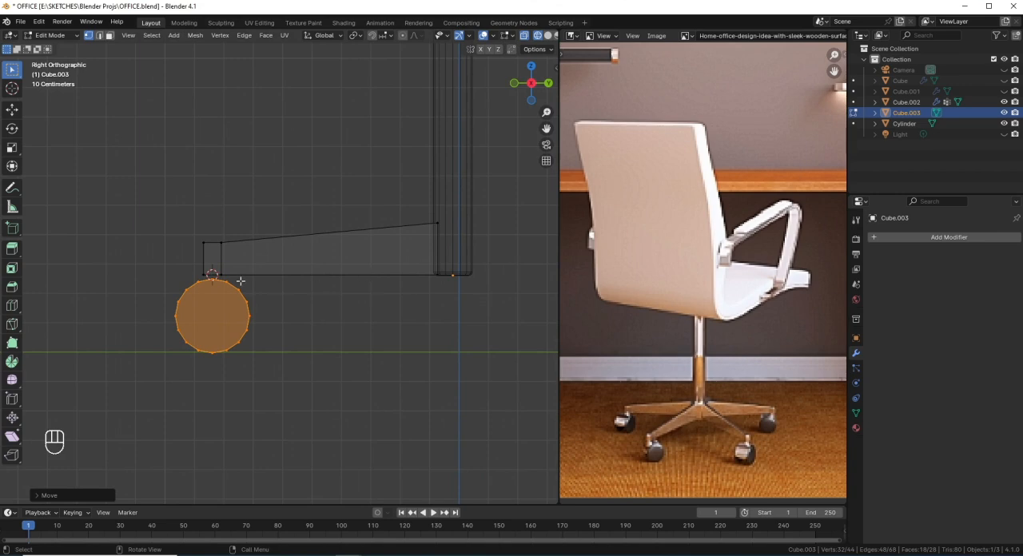
scroll(216, 281, "up", 1)
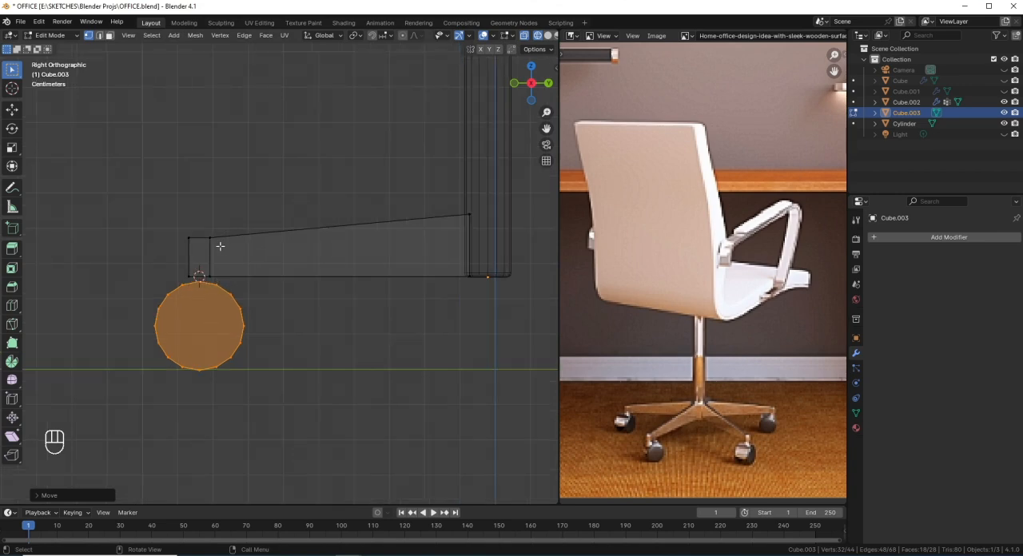
key("l")
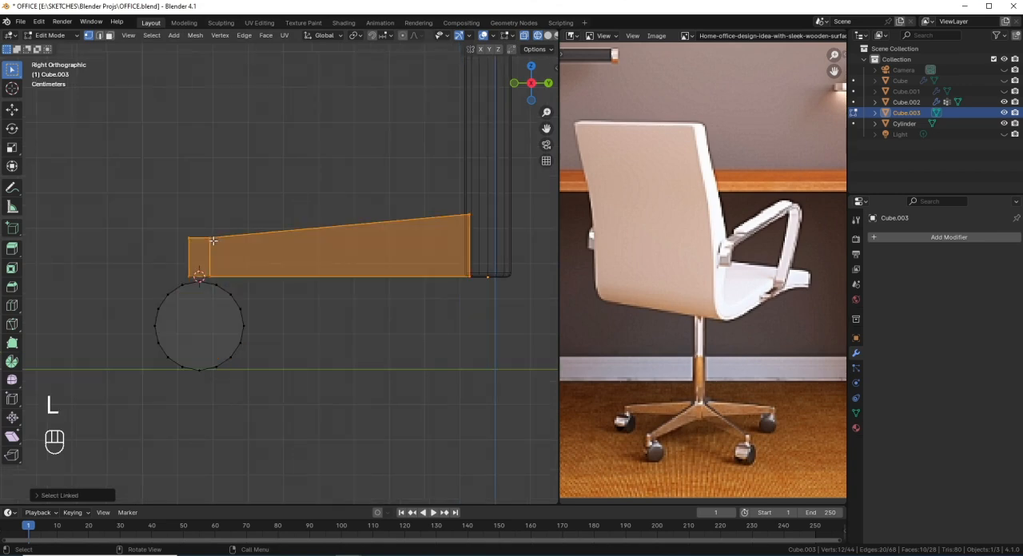
key("g")
middle_click(303, 315)
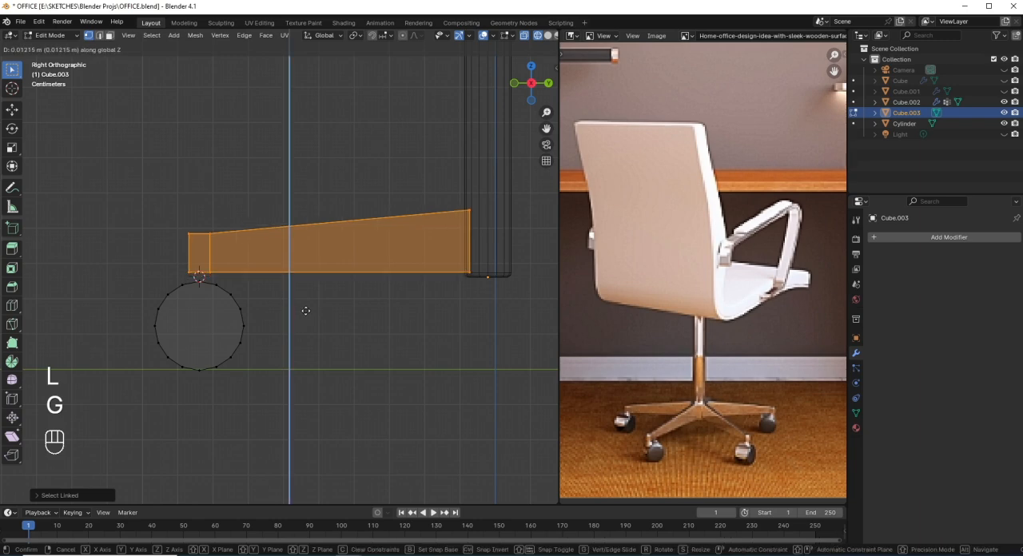
left_click(305, 310)
scroll(168, 270, "up", 2)
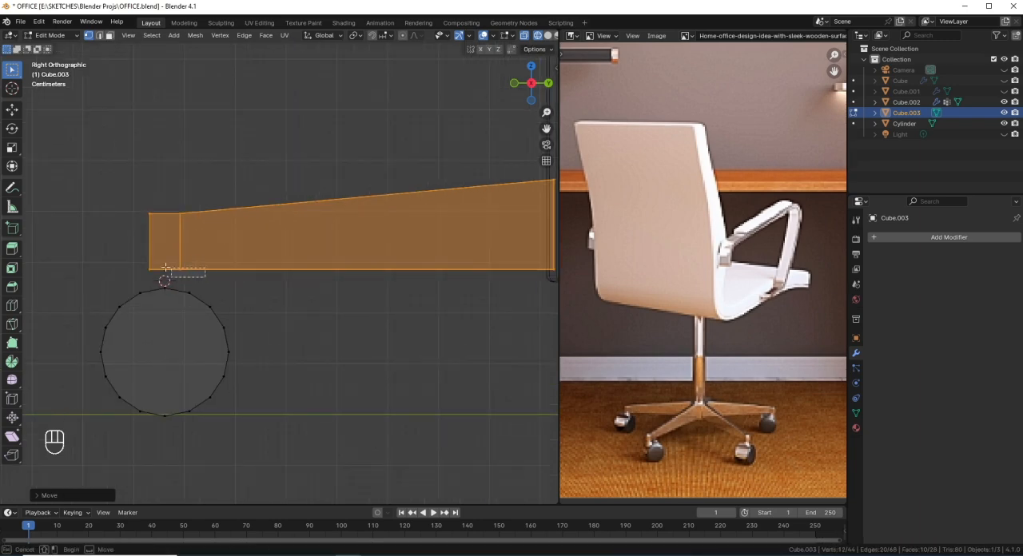
left_click(166, 272)
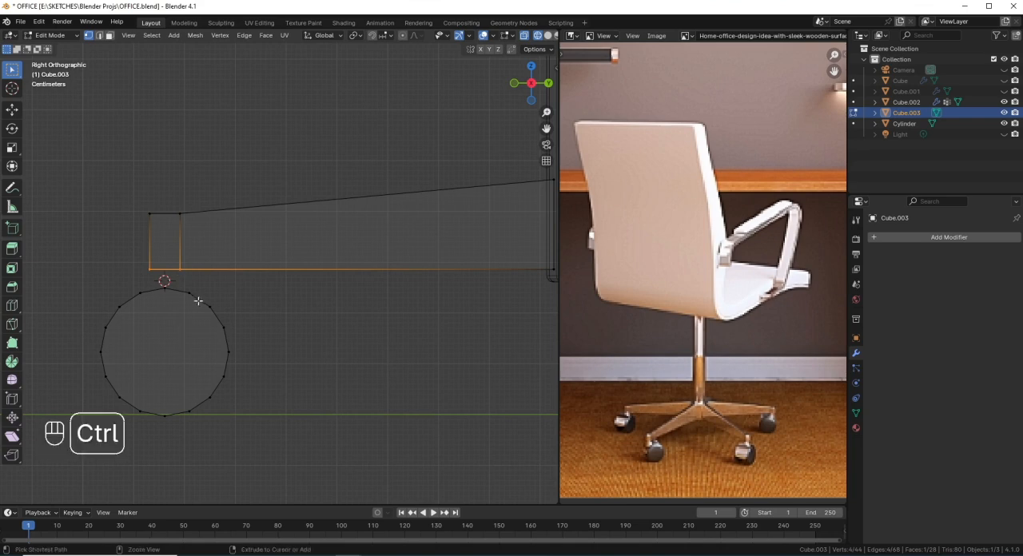
key("ctrl+z")
key("ctrl+z")
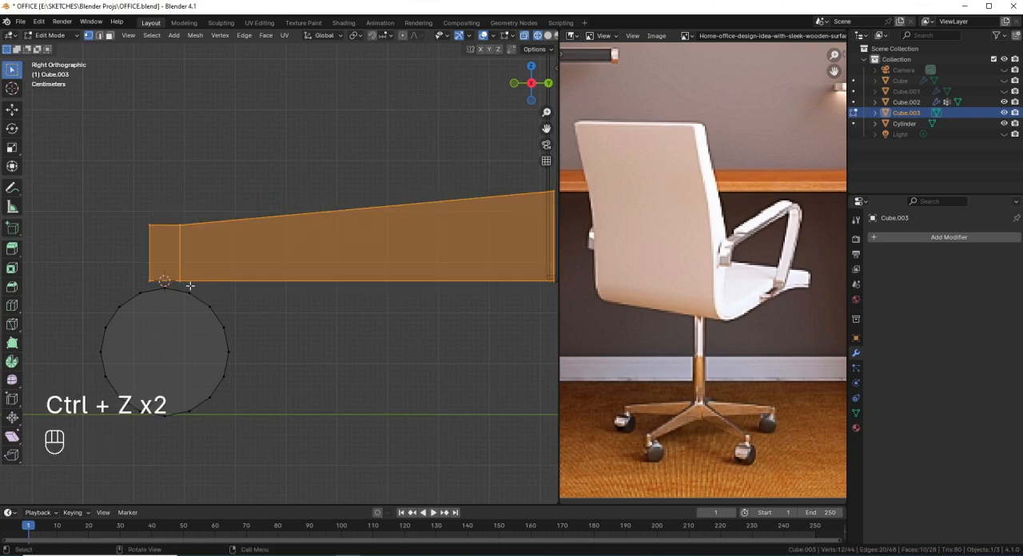
Step: Select the end segment's underside and extrude it about 0.015 m down to the top of the wheel
left_click_drag(190, 286, 131, 257)
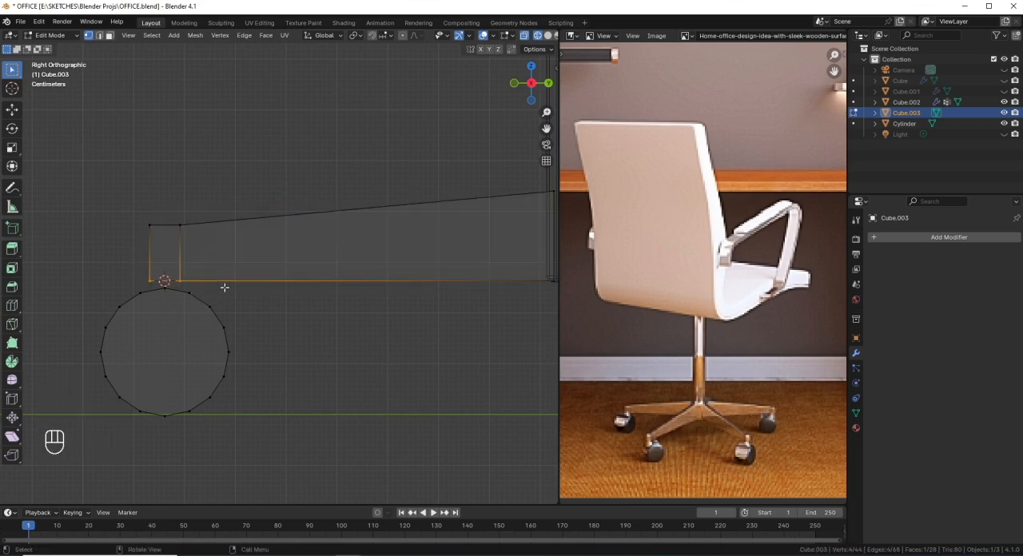
key("e")
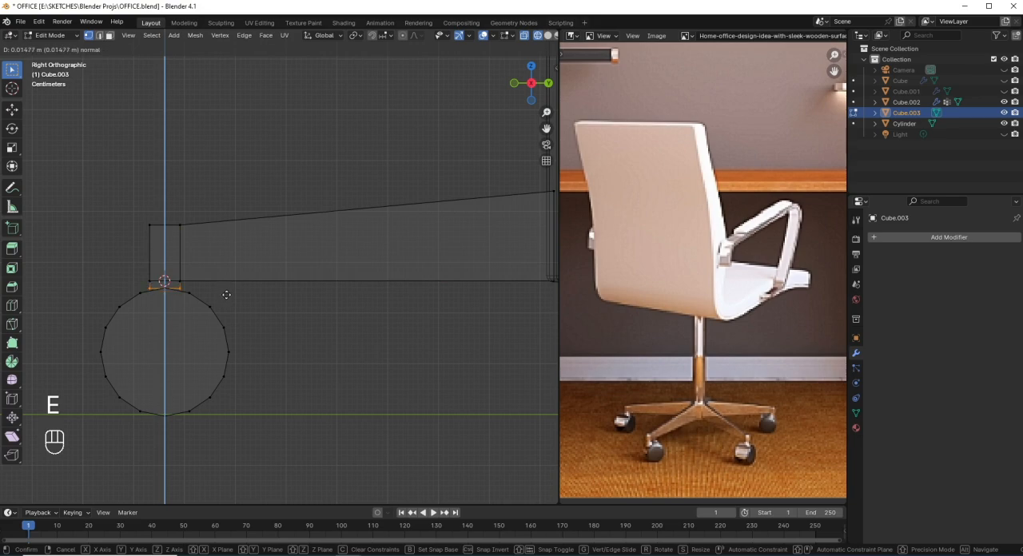
left_click(226, 295)
middle_click_drag(226, 295, 287, 312)
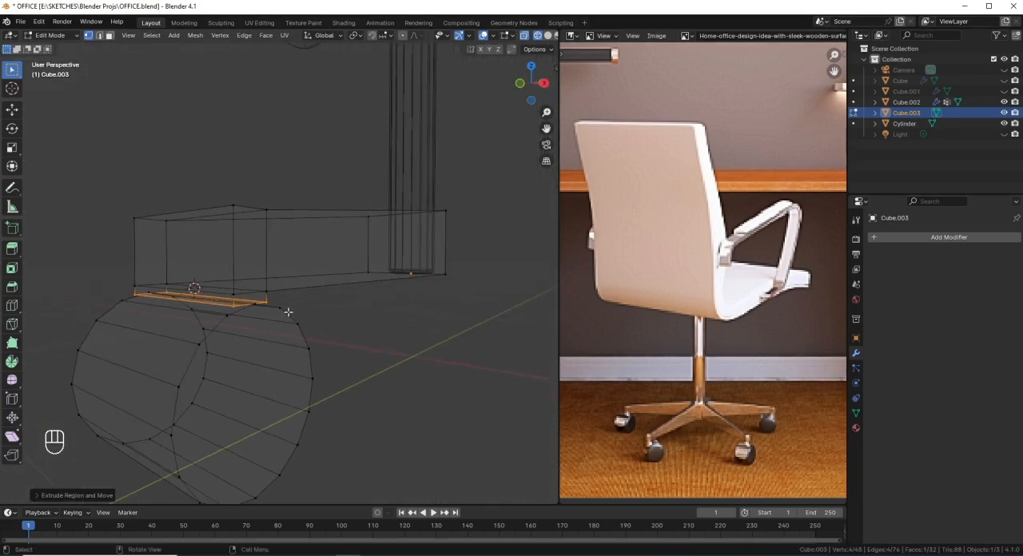
key("KP_1")
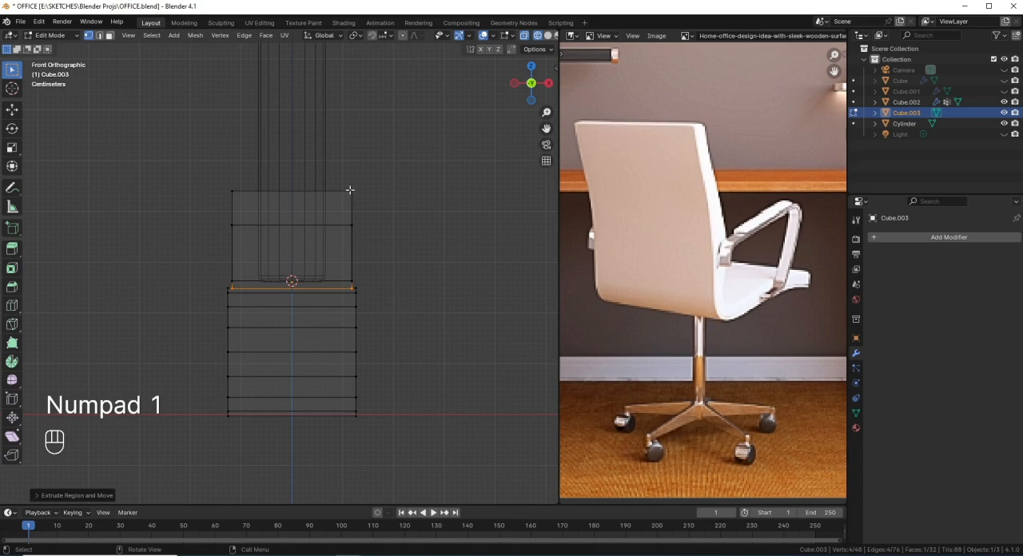
Step: Select the whole tapered leg mesh and scale it to 0.2 along X to make it narrow
key("l")
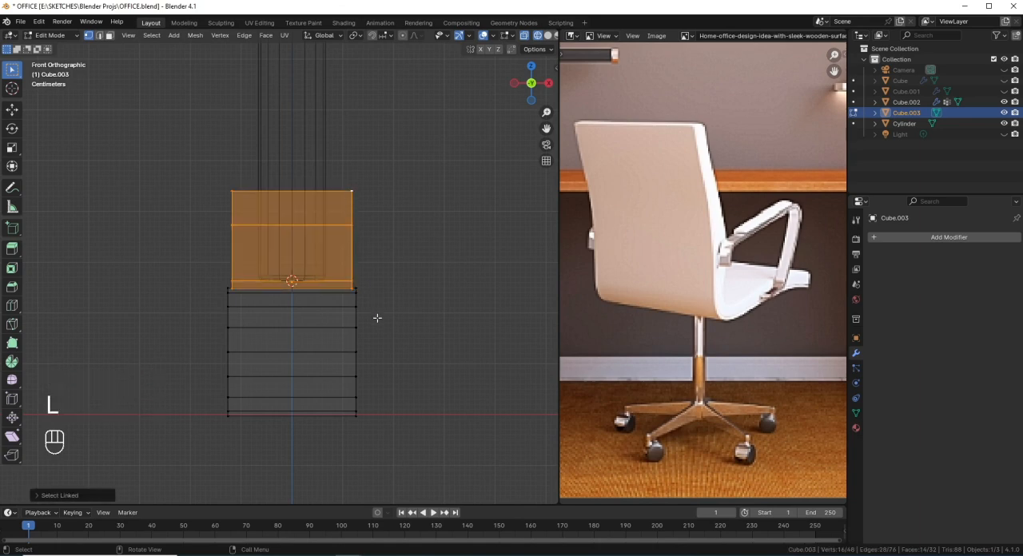
key("s")
key("x")
key("ctrl")
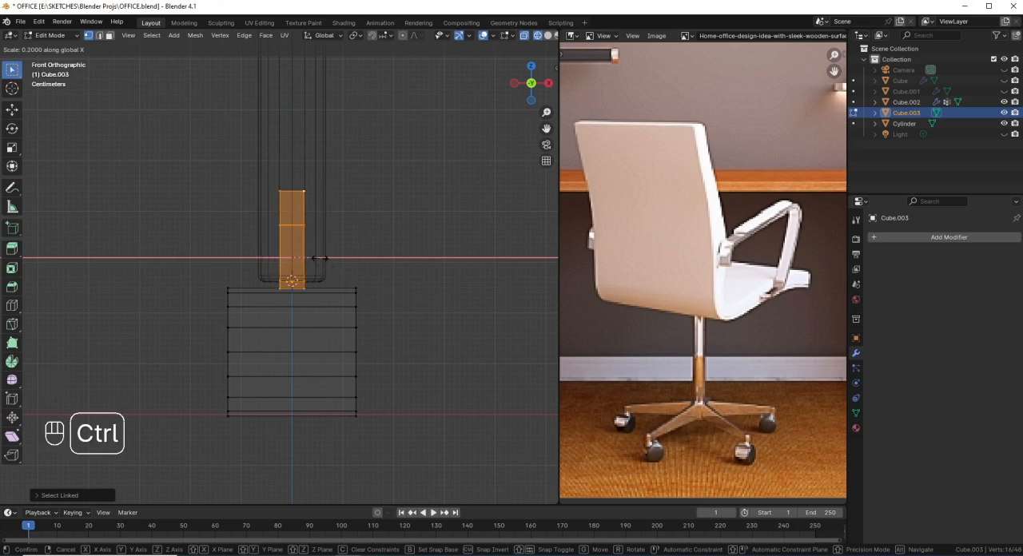
left_click(319, 258)
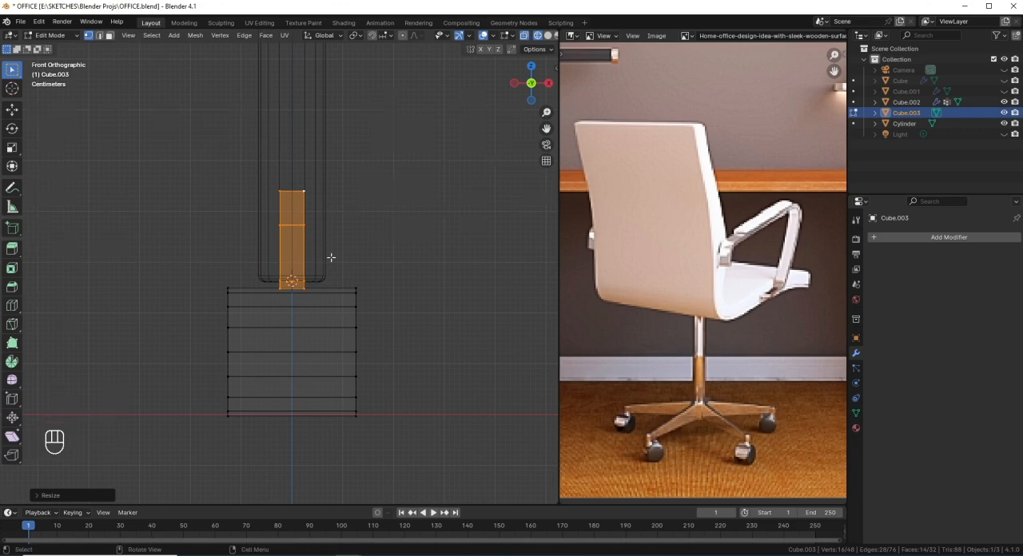
Step: Deselect the vertices at the leg's outer end and widen the inner end at the column by about 1.7 along X
middle_click_drag(332, 258, 307, 310)
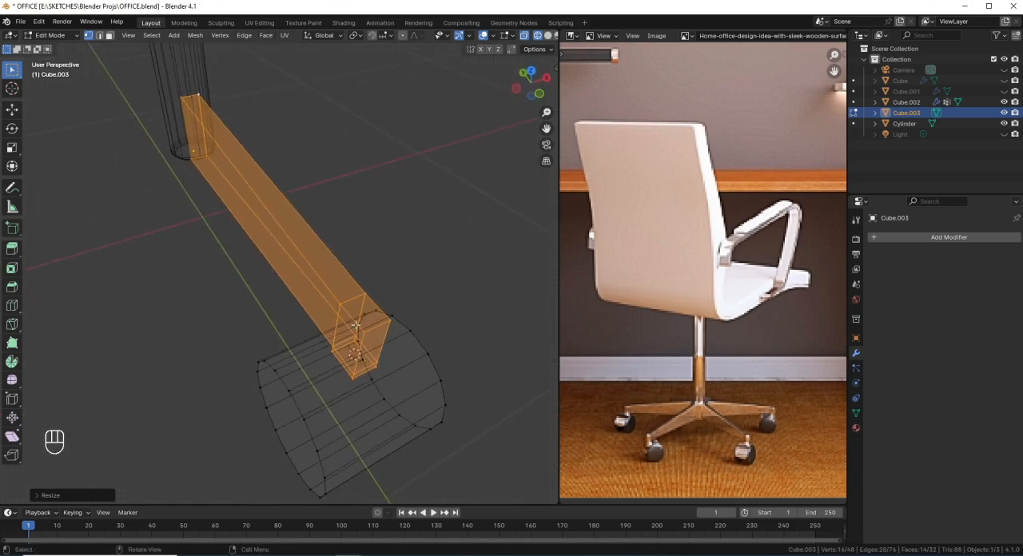
key("c")
middle_click_drag(367, 300, 351, 364)
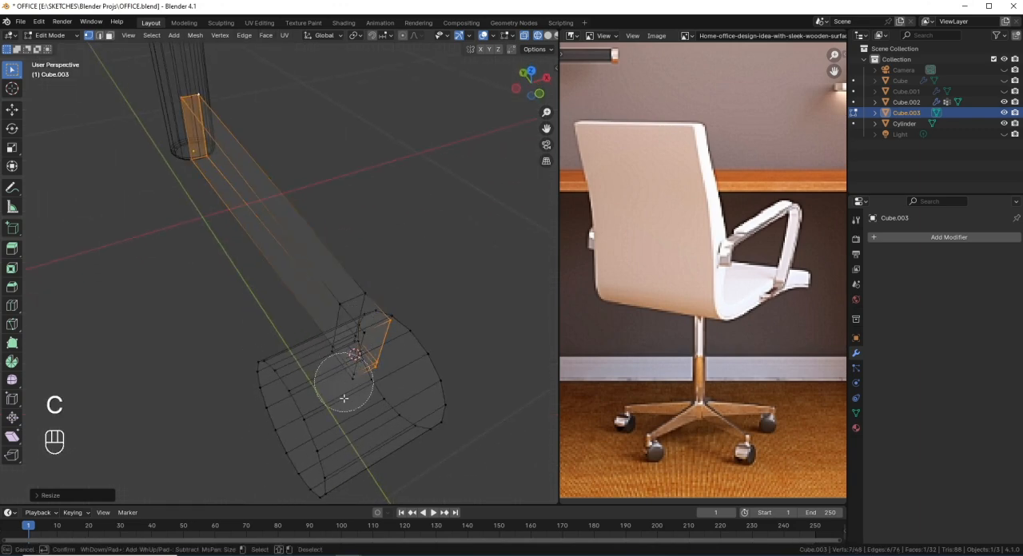
right_click(389, 301)
key("KP_1")
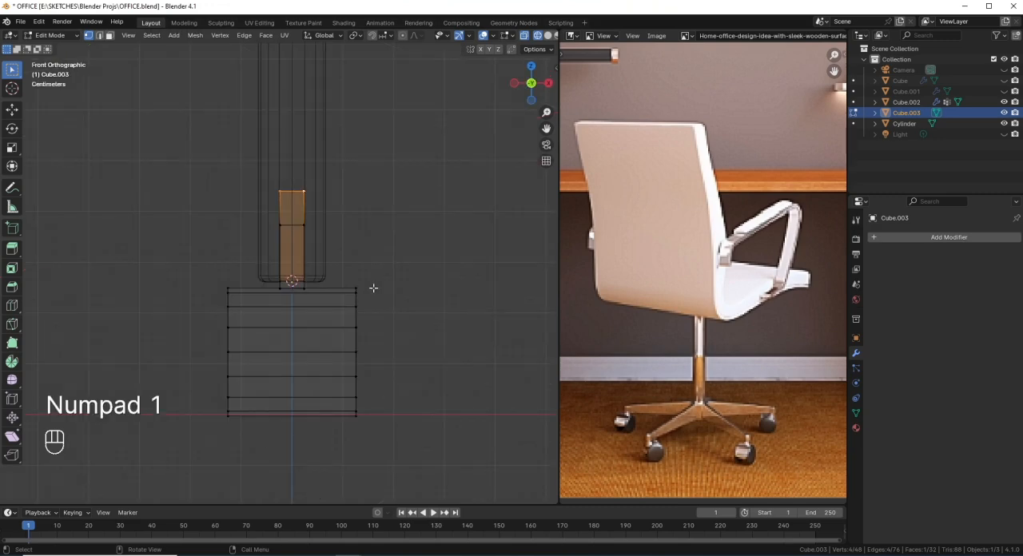
key("s")
key("x")
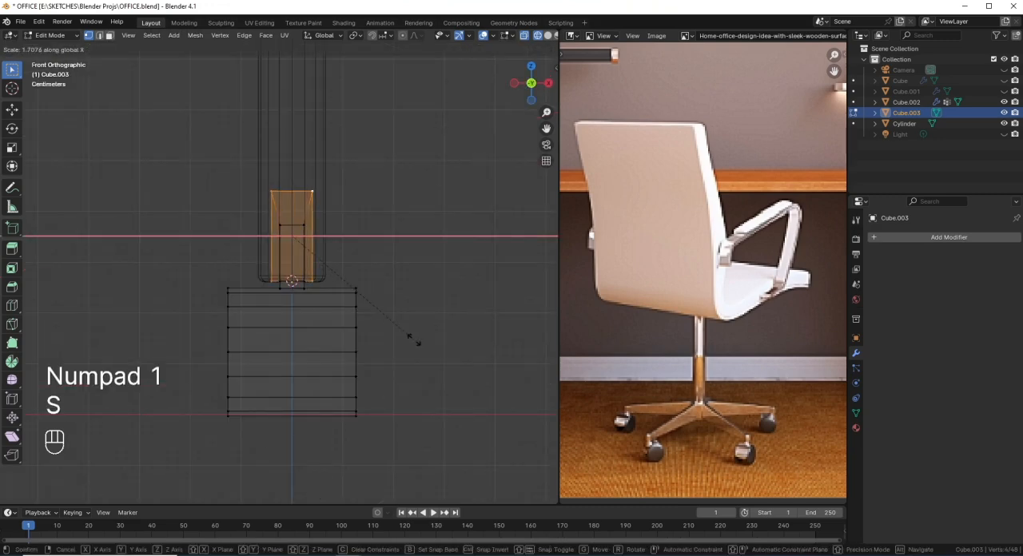
left_click(365, 293)
Step: Examine the tapered leg and its caster wheel from several angles in solid and wireframe display
key("shift+z")
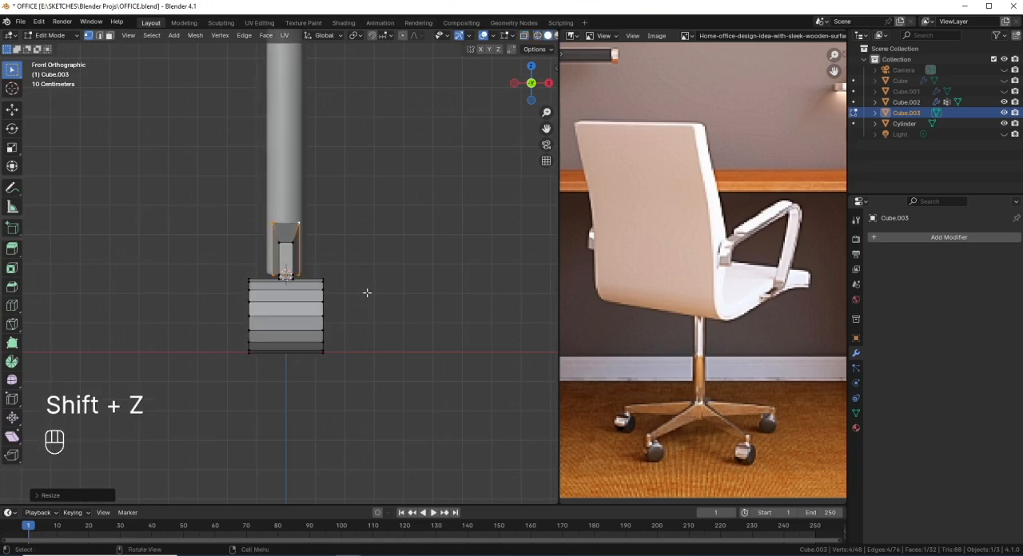
mouse_move(365, 292)
middle_mouse_down()
mouse_move(299, 304)
mouse_move(285, 354)
mouse_move(264, 323)
mouse_move(350, 282)
mouse_move(415, 306)
mouse_move(277, 379)
mouse_move(300, 358)
middle_mouse_up()
key("KP_1")
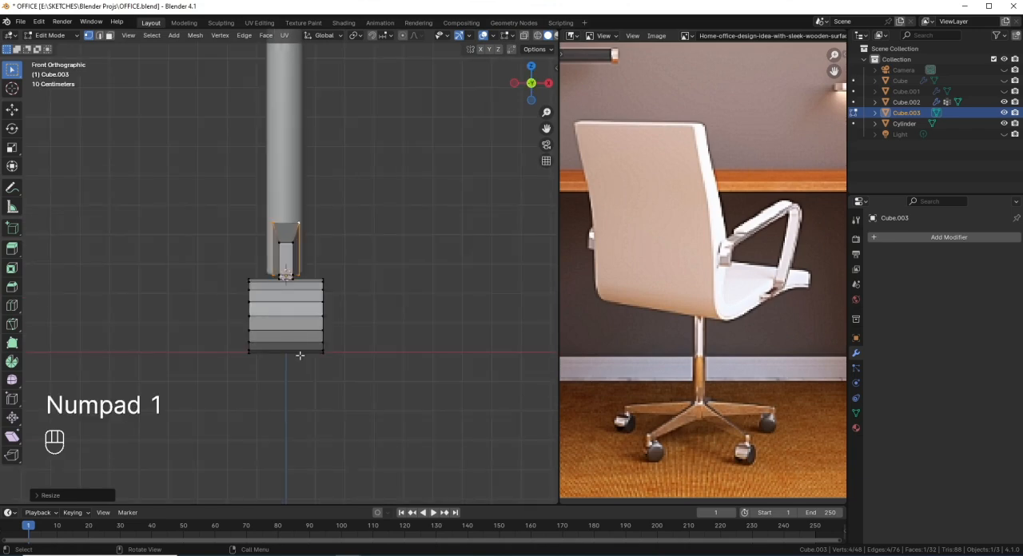
scroll(307, 352, "down", 6)
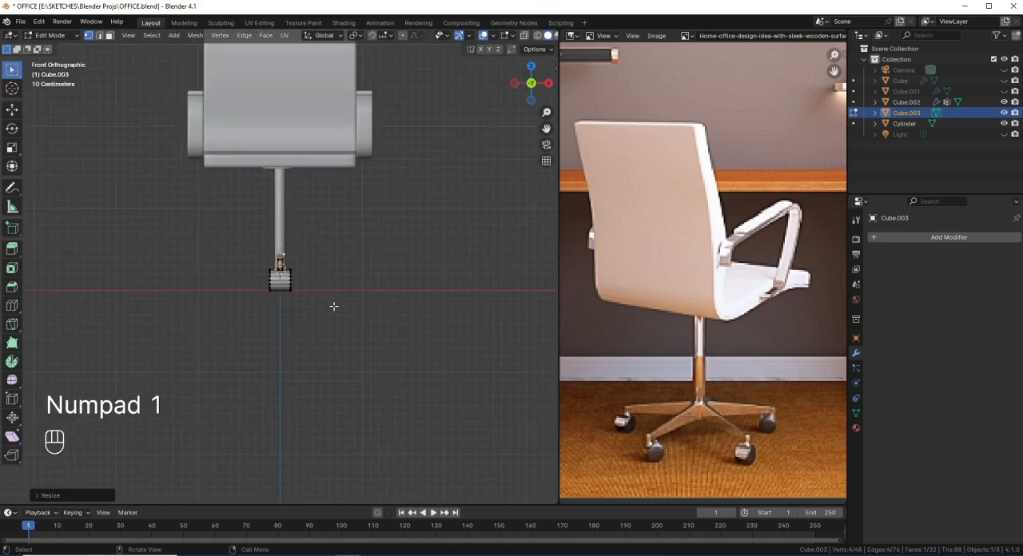
scroll(334, 306, "up", 8)
key("shift+z")
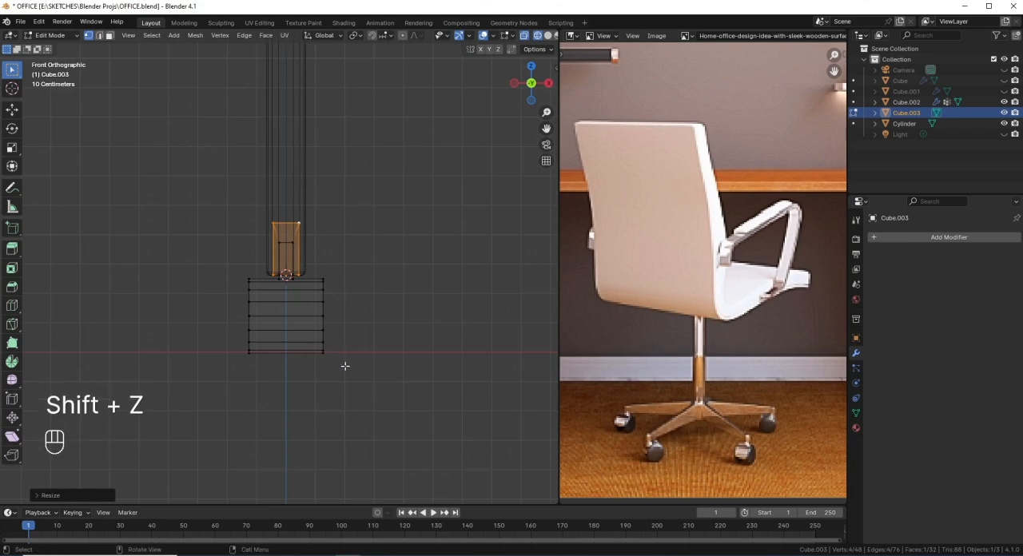
left_click_drag(352, 376, 330, 341)
left_click_drag(333, 295, 317, 271)
left_click_drag(358, 397, 326, 336)
right_click(317, 262)
middle_click_drag(337, 403, 264, 381)
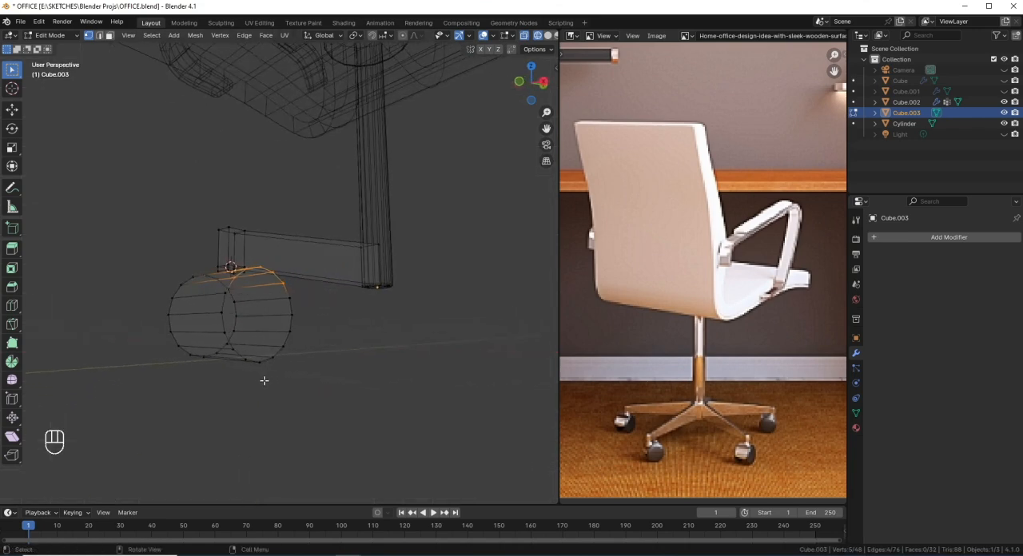
Step: Select the wheel's two round end faces and bevel their edges by about 0.012 m with 3 segments
key("3")
key("shift+z")
mouse_move(256, 322)
middle_mouse_down()
mouse_move(281, 306)
mouse_move(287, 320)
mouse_move(392, 329)
mouse_move(313, 352)
mouse_move(387, 363)
middle_mouse_up()
left_click(288, 320)
left_click(327, 353, "shift")
key("ctrl+b")
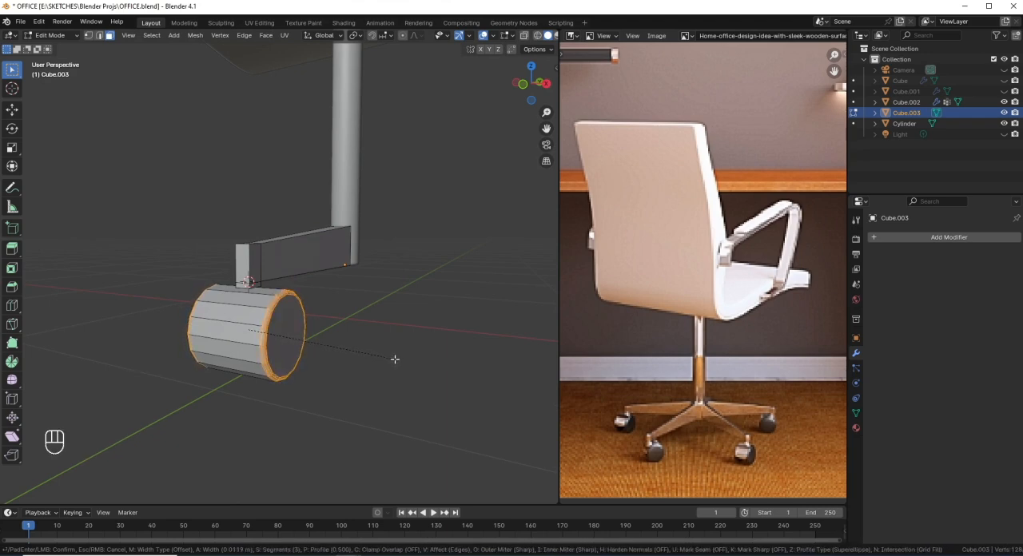
left_click(396, 359)
Step: Grow the selection to the whole wheel and scale it to 0.7 along X
key("KP_1")
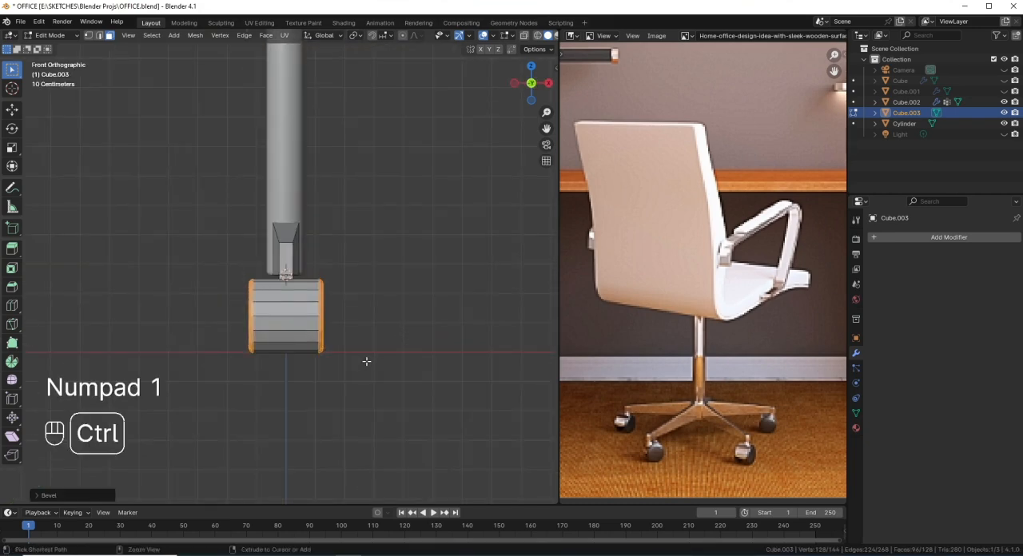
key("ctrl+KP_Add")
key("shift+z")
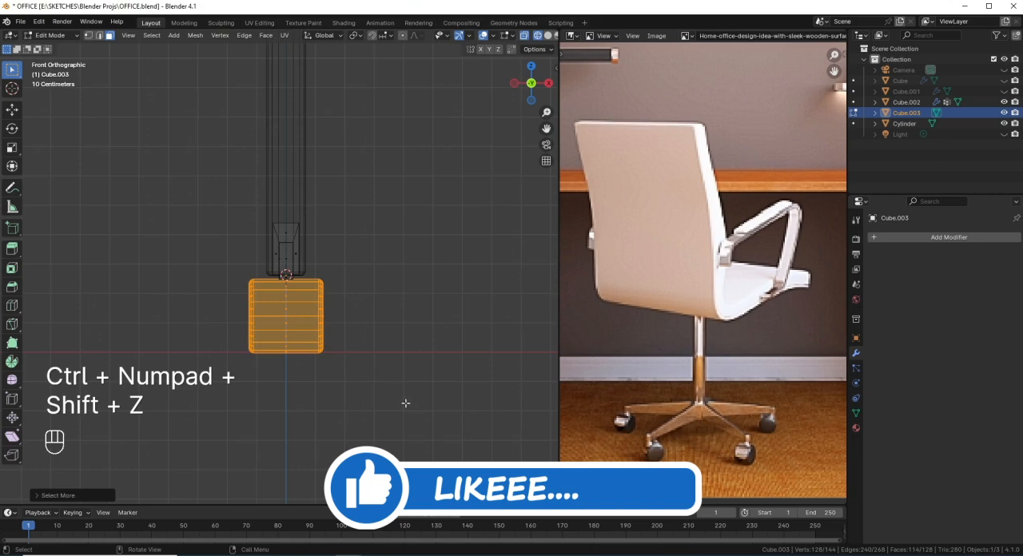
key("s")
key("x")
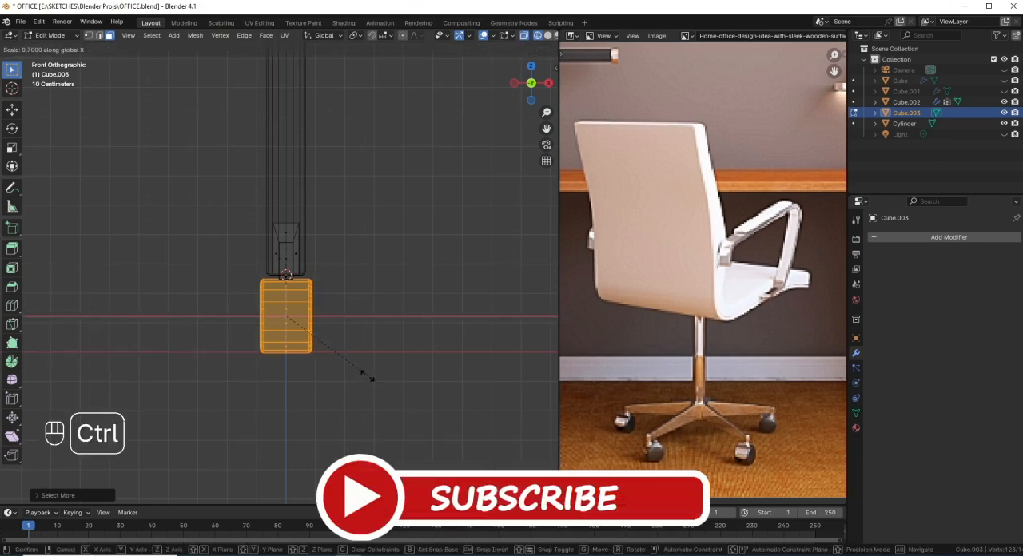
left_click(366, 374)
Step: Add two evenly spaced loop cuts around the wheel's tread without sliding them
middle_click_drag(366, 372, 331, 346)
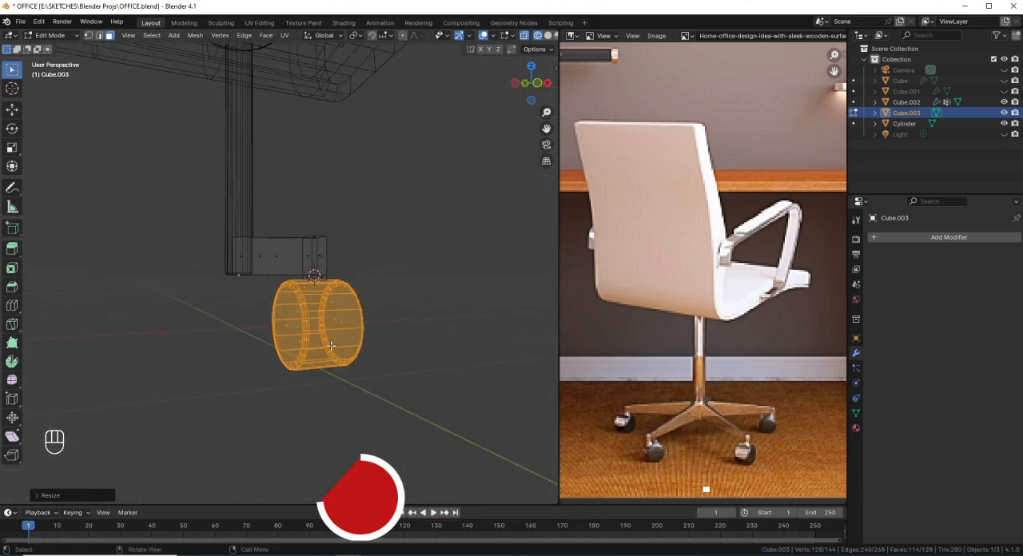
key("KP_1")
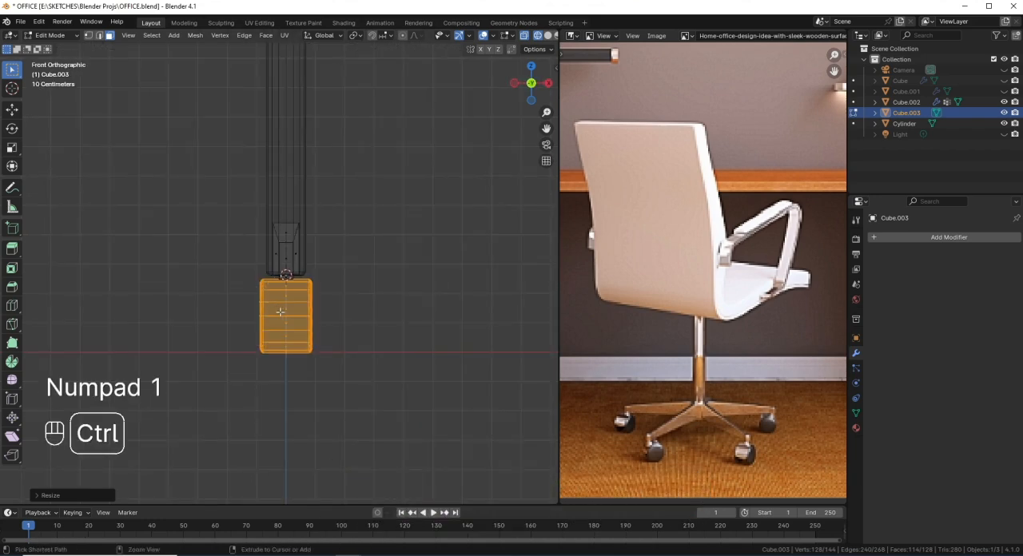
key("ctrl+r")
scroll(283, 312, "up", 1)
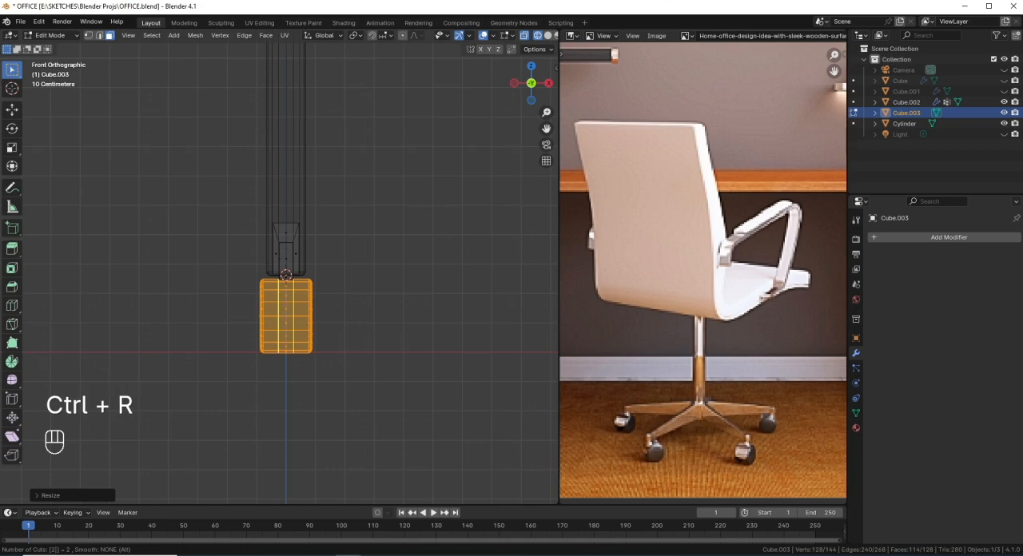
left_click(284, 311)
right_click(284, 312)
Step: Select the central band of tread faces and extrude it along the normals about 0.003 m inward
middle_click_drag(284, 312, 289, 360)
key("shift+z")
scroll(272, 387, "up", 2)
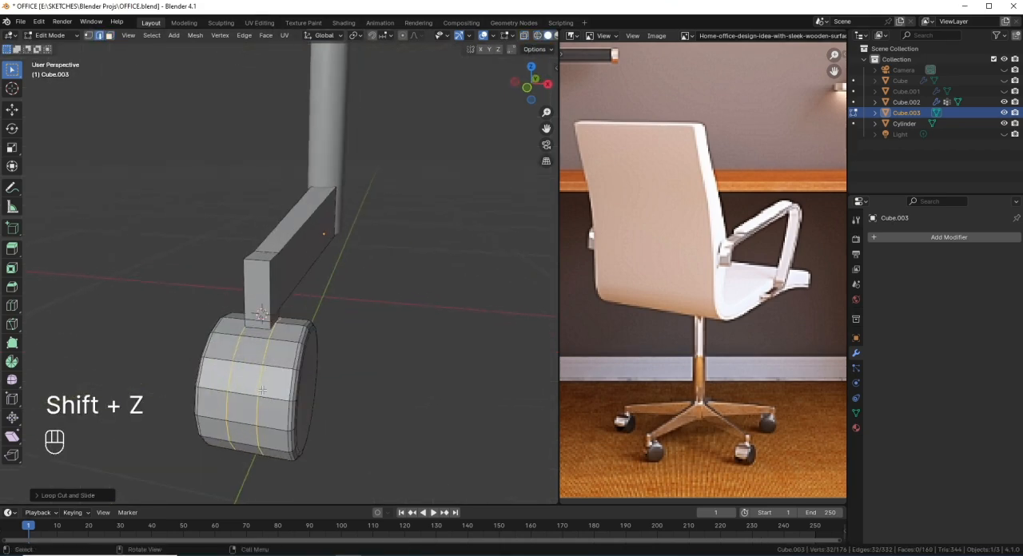
key("3")
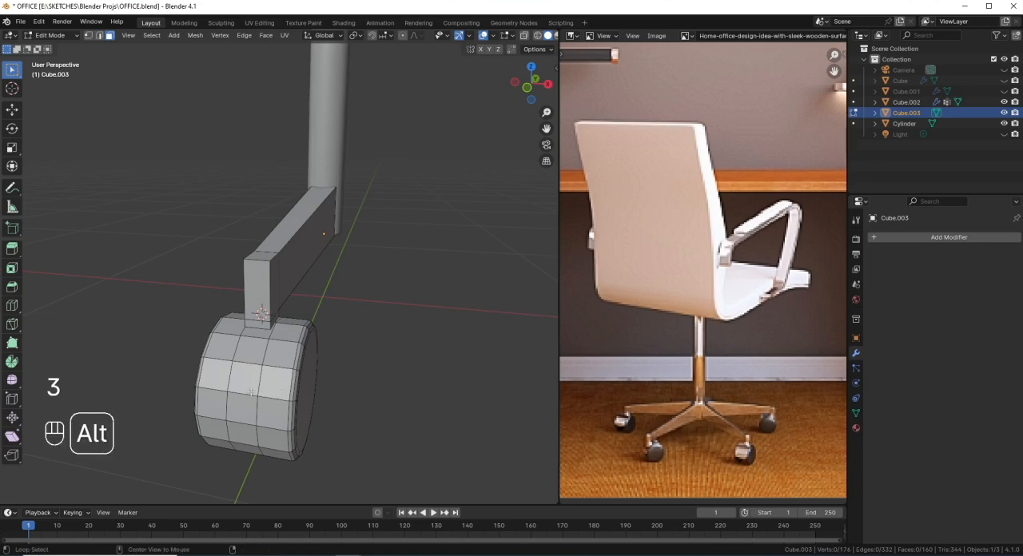
left_click(242, 398, "alt")
middle_click_drag(327, 401, 325, 376)
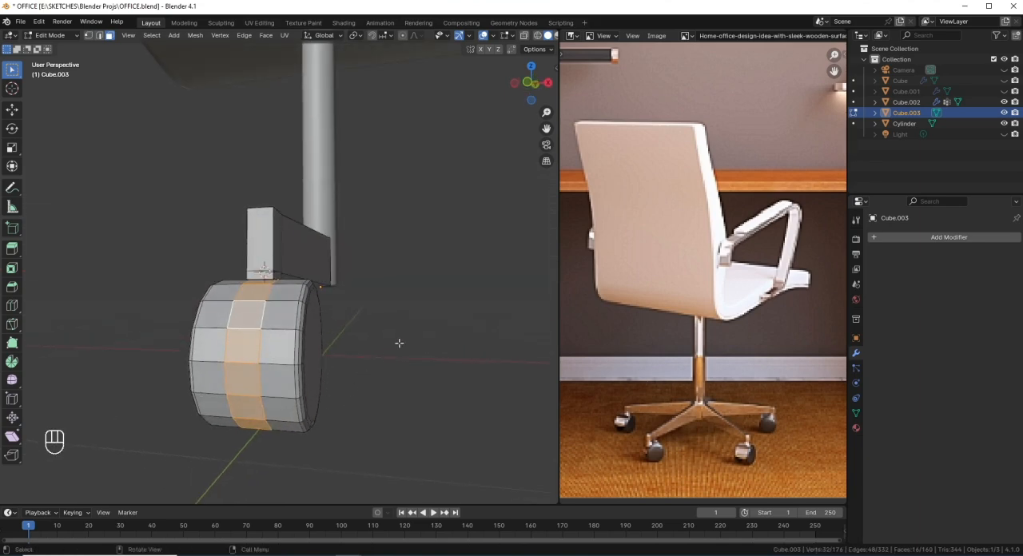
key("alt+e")
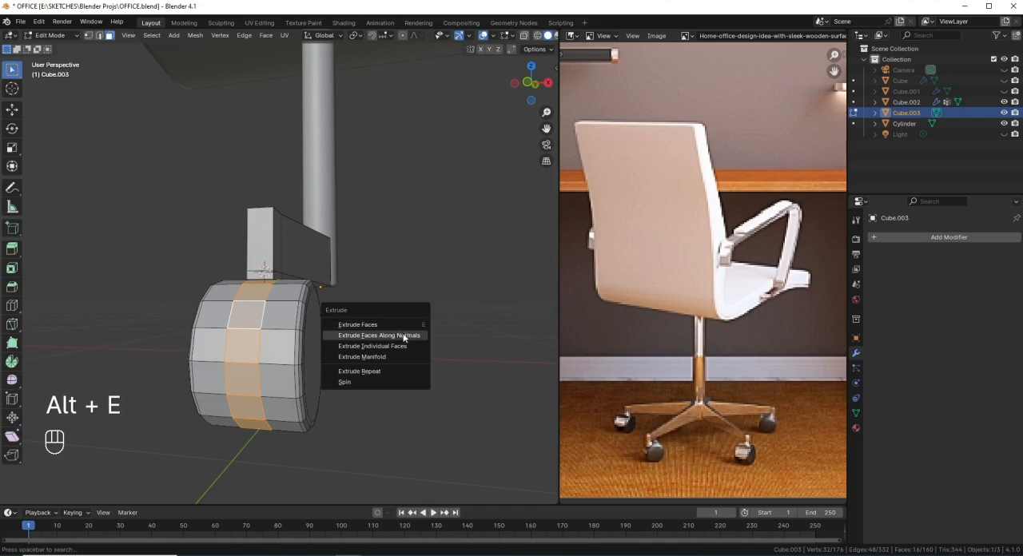
left_click(404, 337)
key("shift")
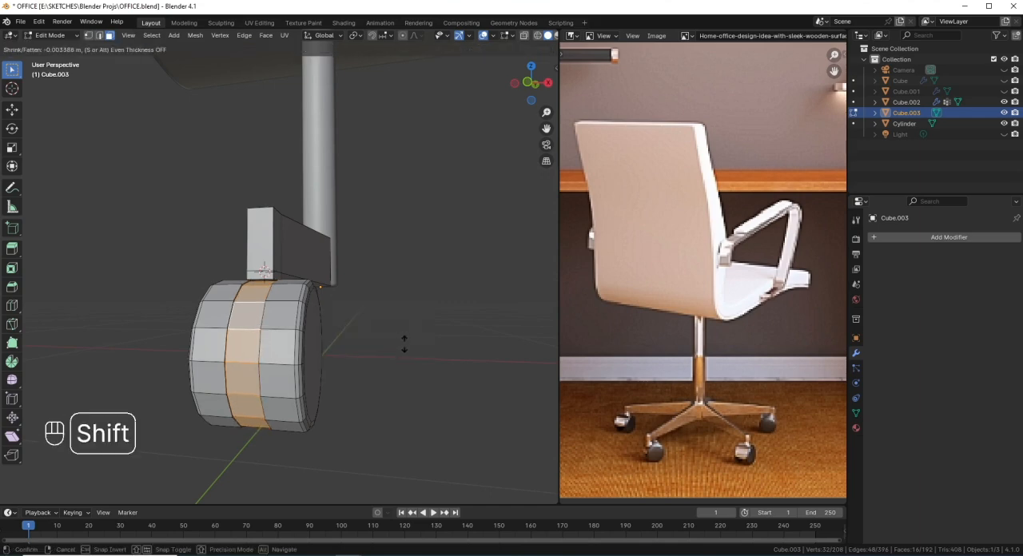
left_click(403, 349)
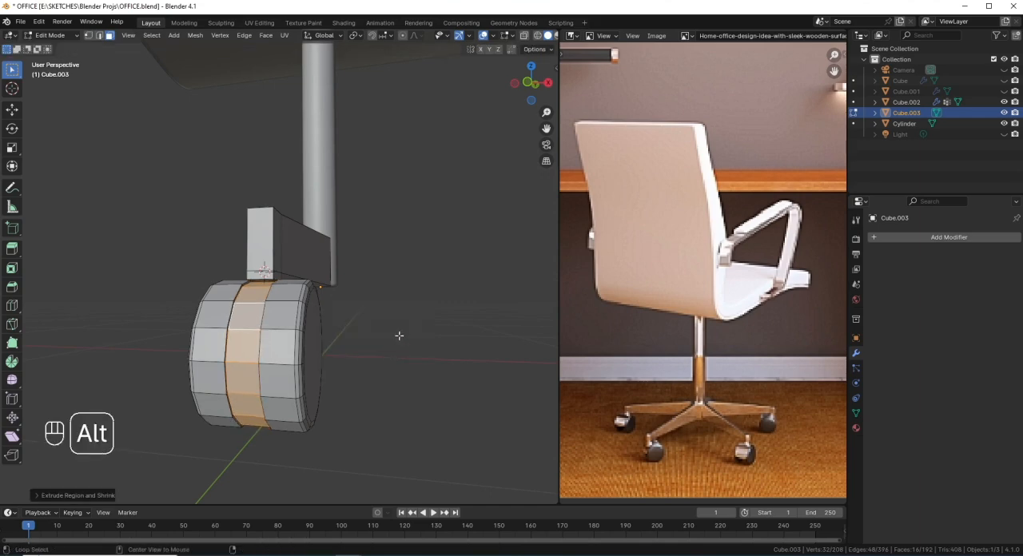
Step: Extrude the same central band along its normals a further 0.005 m or so inward to deepen the groove
key("alt+e")
left_click(401, 336)
key("shift")
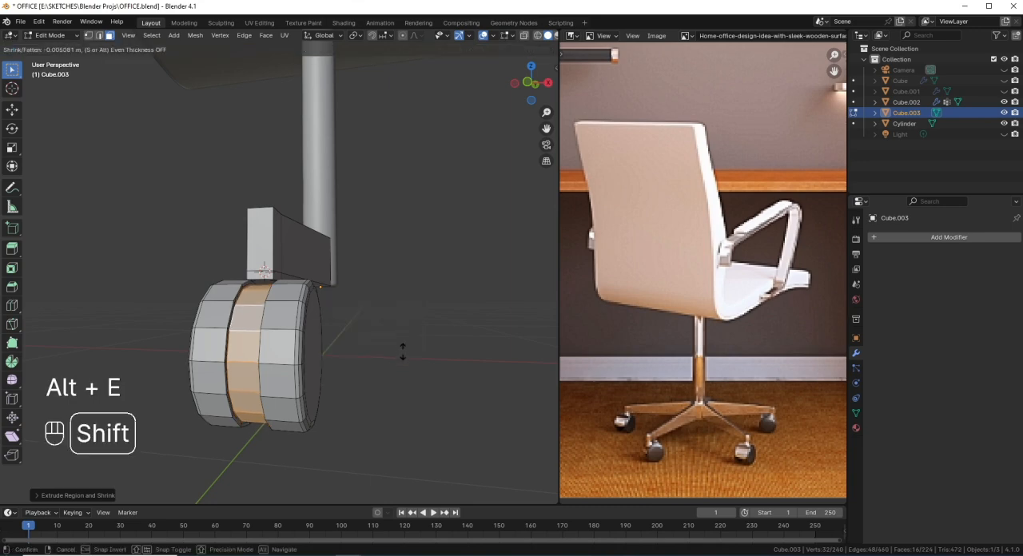
left_click(403, 357)
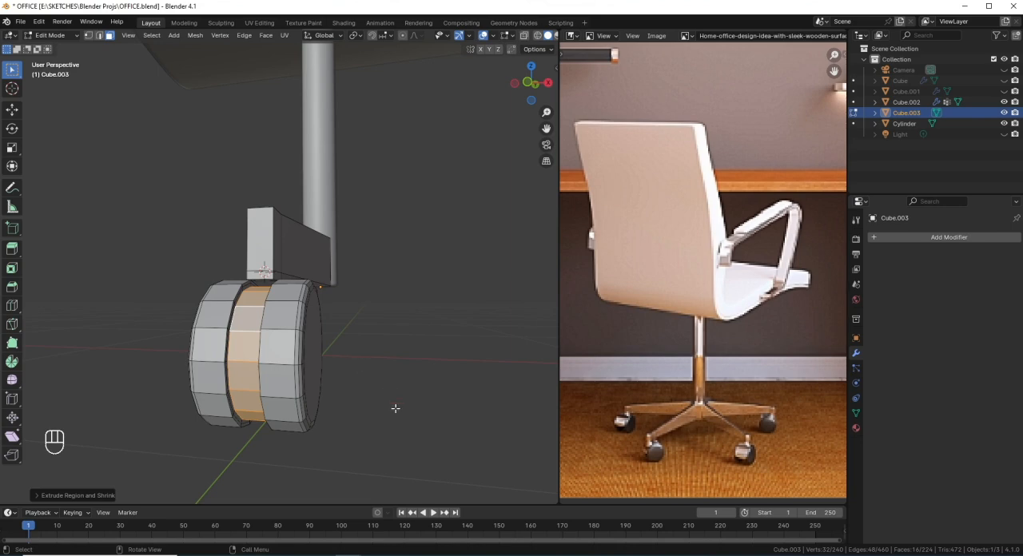
Step: Inset the faces at the bottom of the wheel's groove by about 0.002 m and save the file
mouse_move(320, 382)
middle_mouse_down()
mouse_move(304, 358)
mouse_move(324, 358)
mouse_move(307, 368)
mouse_move(322, 379)
mouse_move(323, 366)
middle_mouse_up()
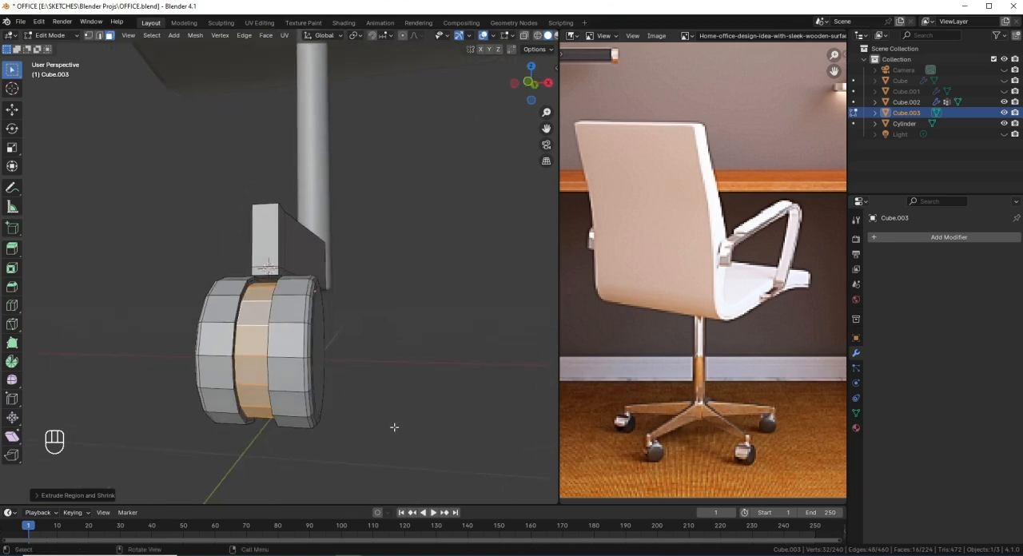
key("i")
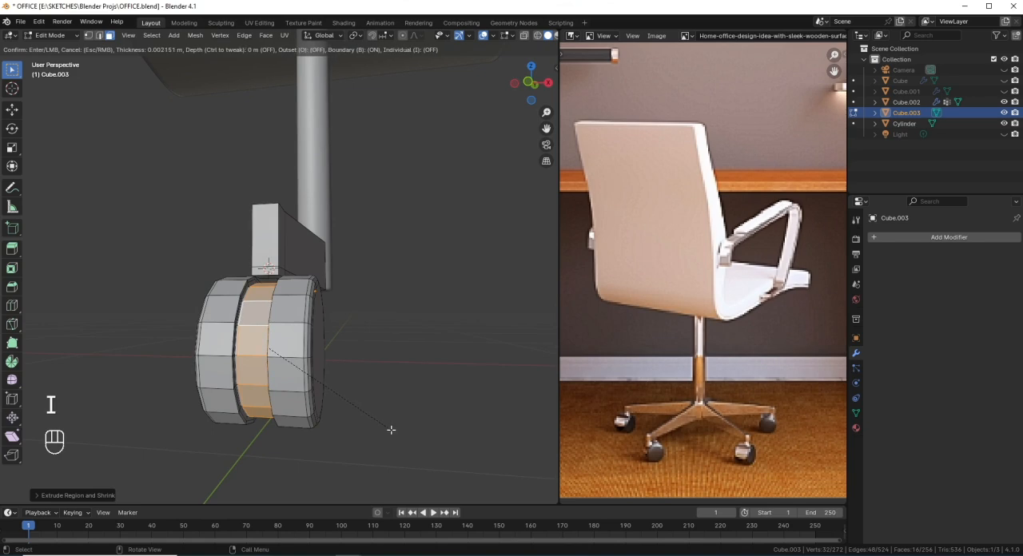
left_click(390, 430)
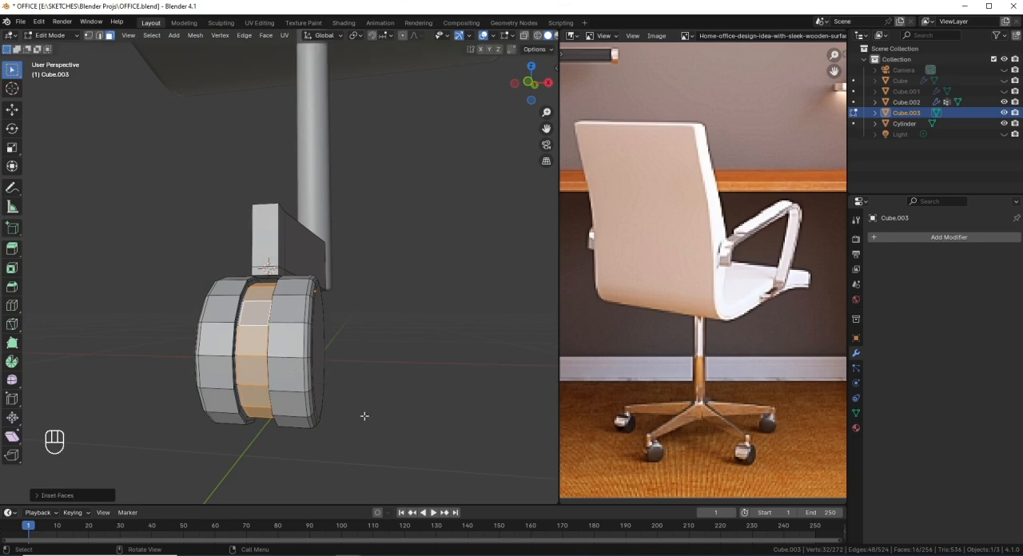
scroll(315, 379, "up", 2)
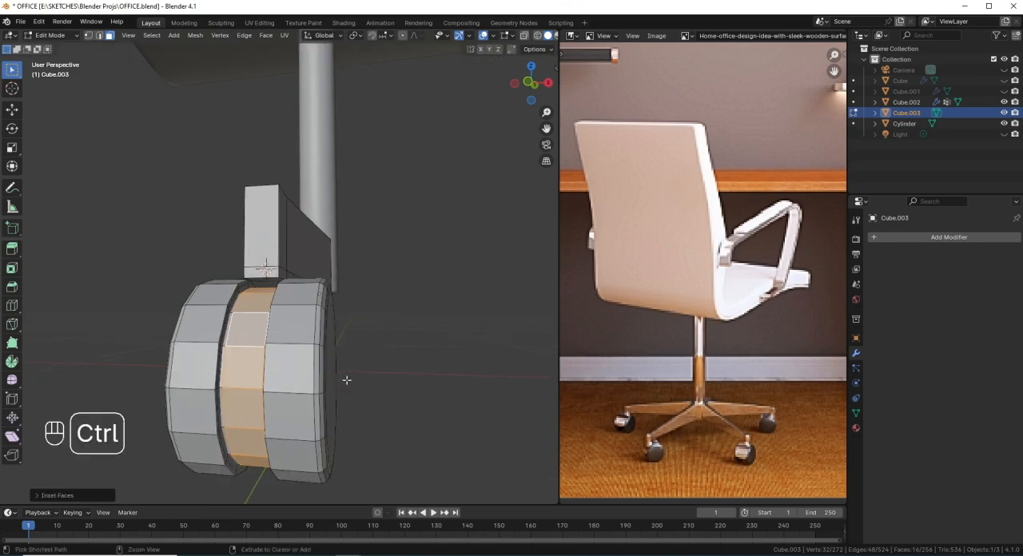
key("ctrl+s")
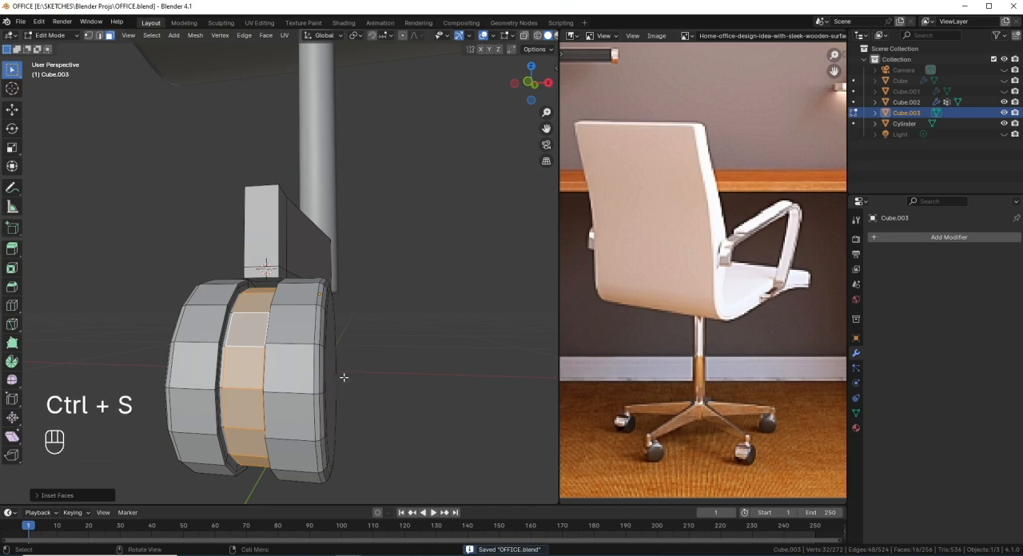
Step: Remove the lower groove-bottom faces from the selection with Circle Select in a see-through side view of the wheel
key("KP_3")
key("shift+z")
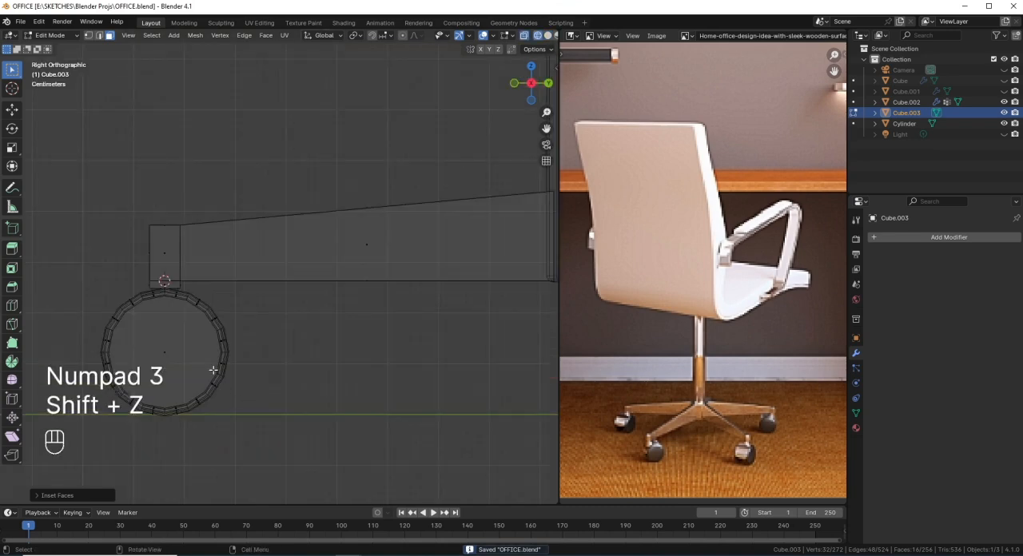
middle_click_drag(213, 370, 262, 404, "shift")
key("1")
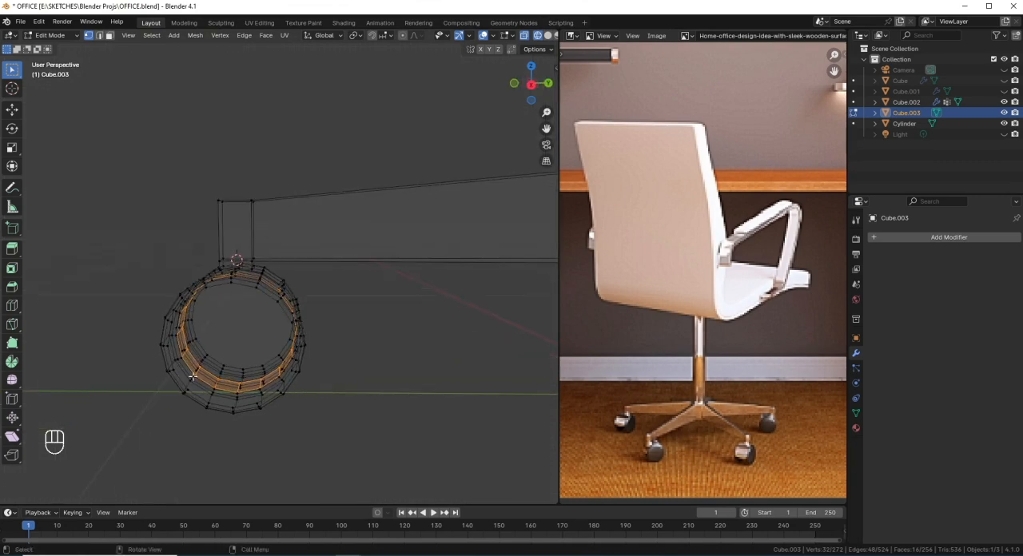
key("c")
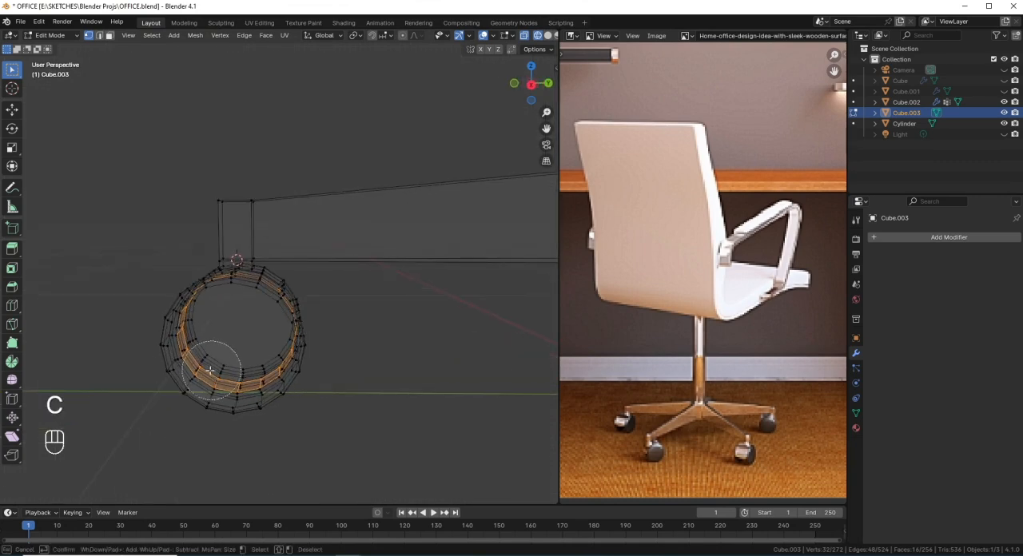
middle_click(206, 365)
middle_click(256, 384)
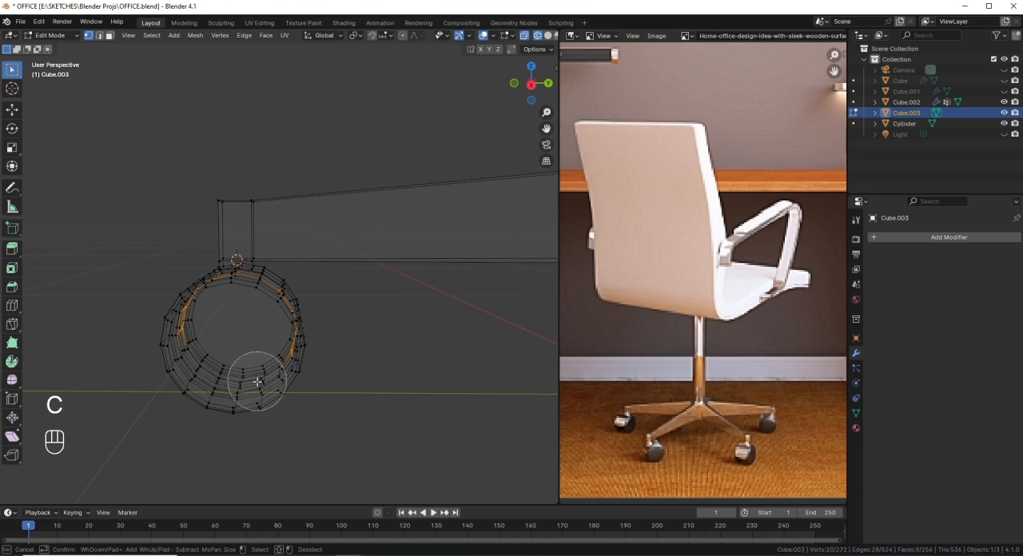
right_click(256, 384)
Step: Deselect the remaining lower groove faces from the front, leaving only the upper eight faces of the band selected
key("KP_1")
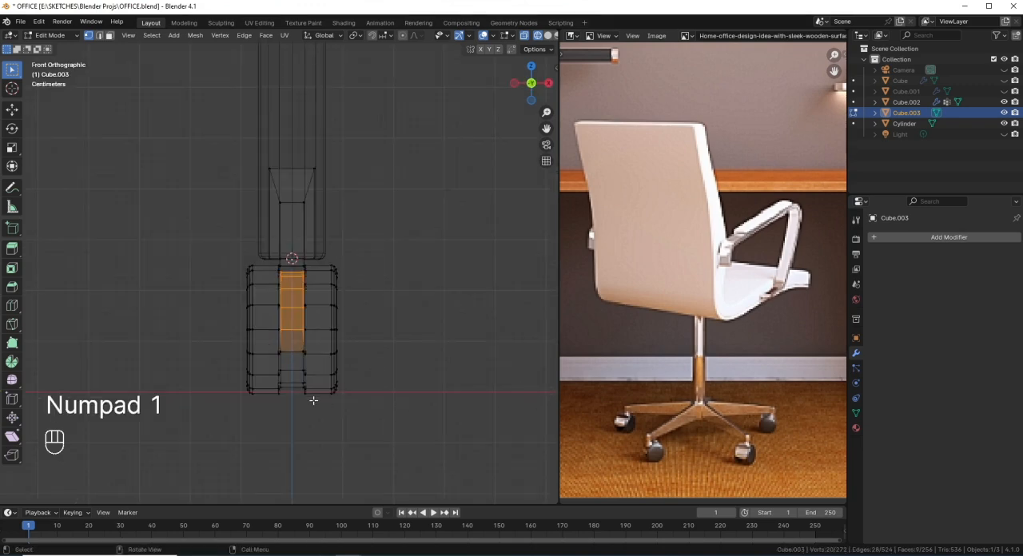
key("c")
middle_click(286, 361)
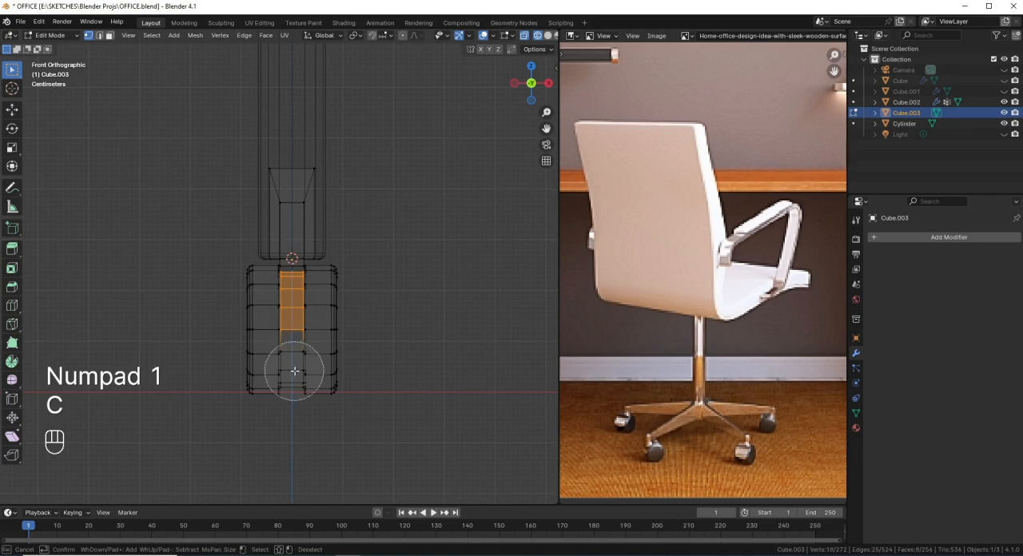
right_click(301, 372)
key("shift+z")
mouse_move(301, 372)
middle_mouse_down()
mouse_move(285, 373)
mouse_move(298, 371)
middle_mouse_up()
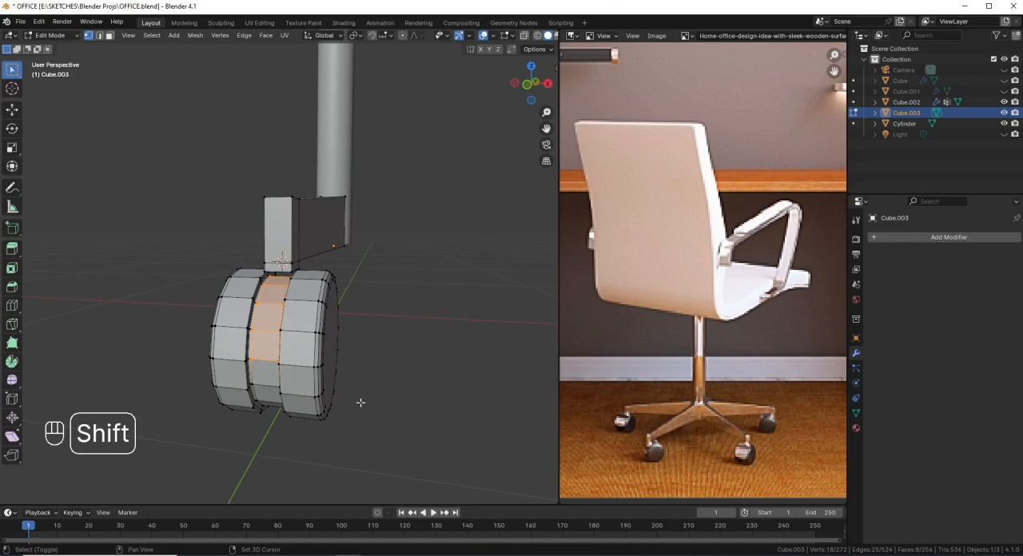
Step: Duplicate the selected upper groove faces and raise the copy about 0.02 m along Z
key("shift+d")
key("z")
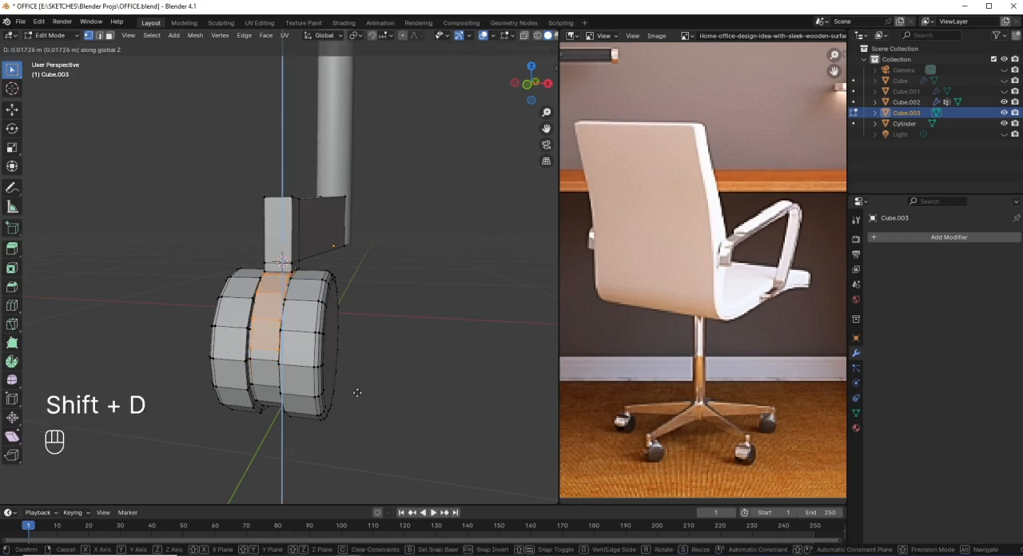
left_click(357, 391)
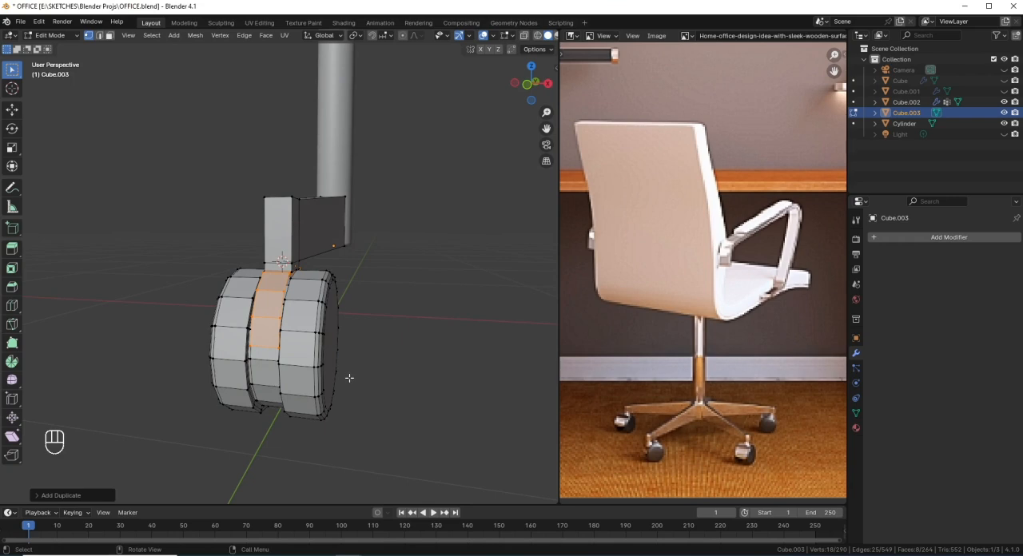
Step: Scale the duplicated strip along Y by about 1.14 so it arches around the wheel's outline in side view
key("KP_3")
scroll(261, 259, "up", 1)
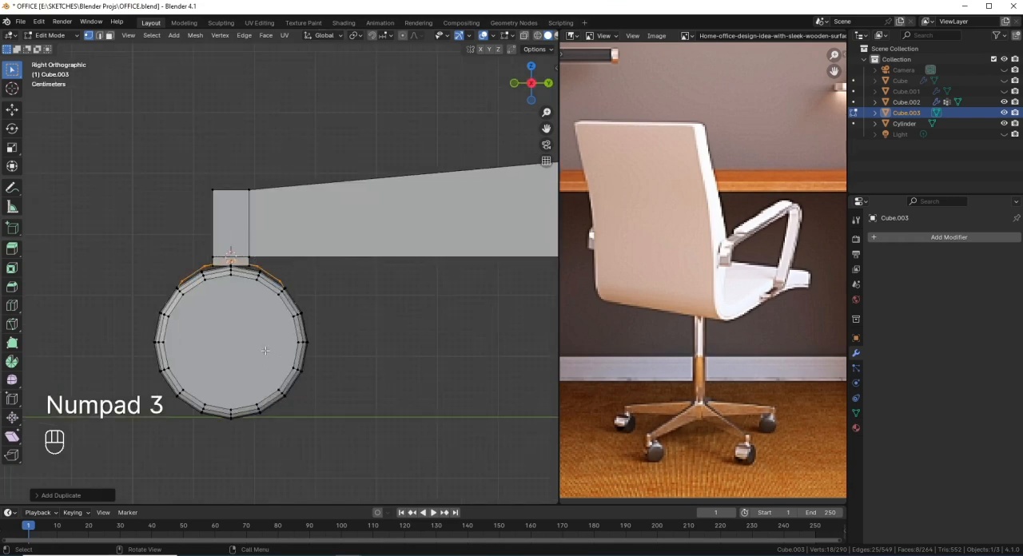
key("s")
key("y")
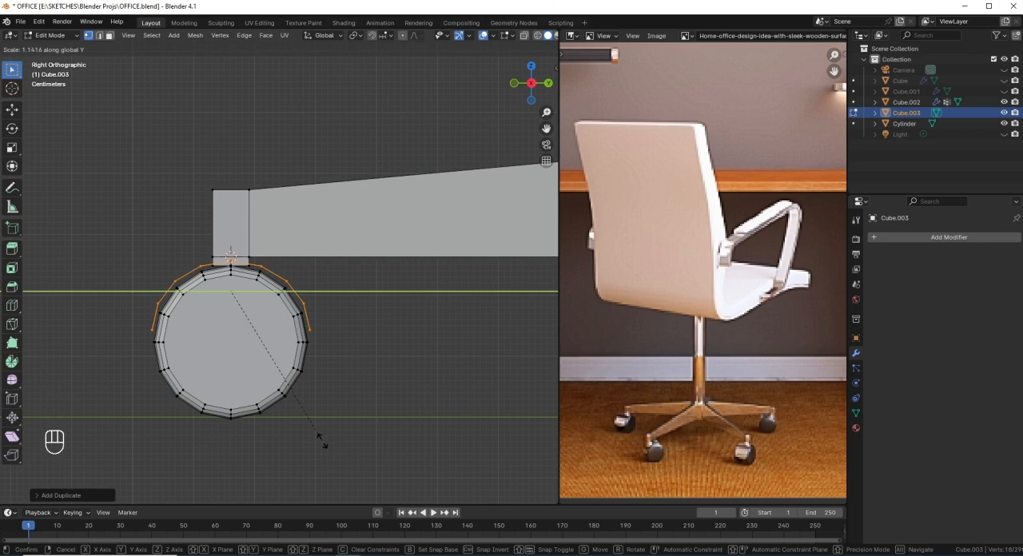
left_click(322, 442)
scroll(256, 307, "down", 3)
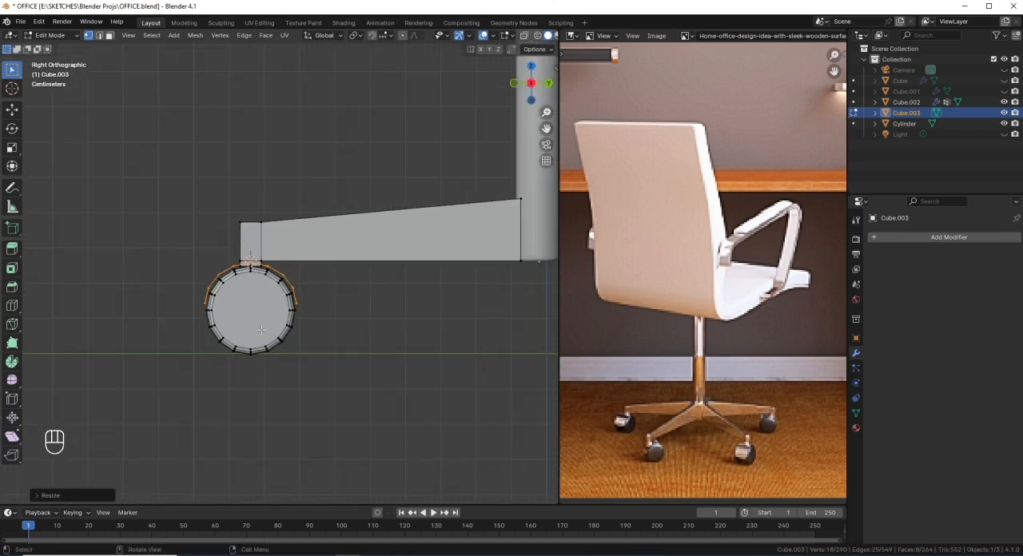
scroll(234, 329, "up", 3)
scroll(246, 326, "up", 1)
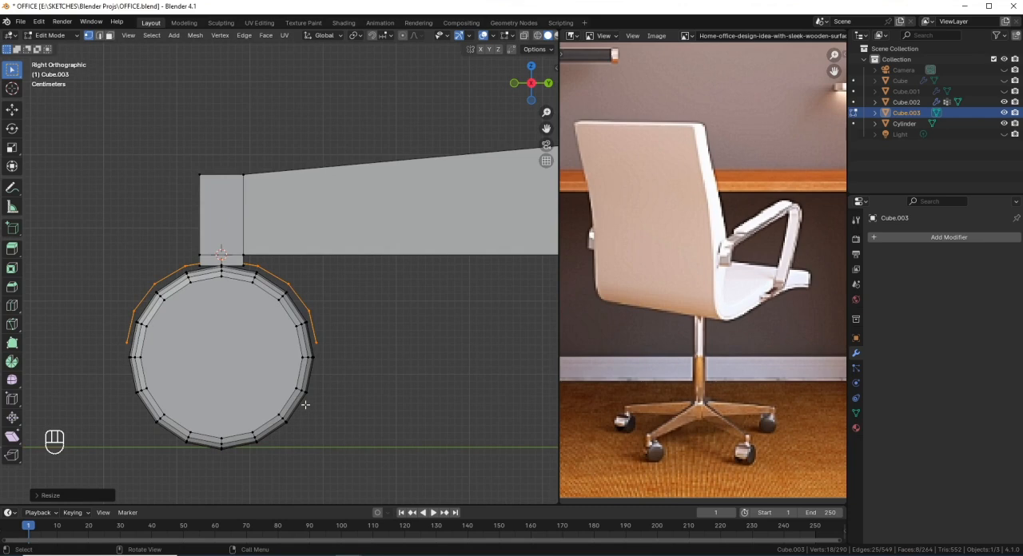
Step: Lower the arched strip slightly along Z over the wheel and save the file
key("s")
key("g")
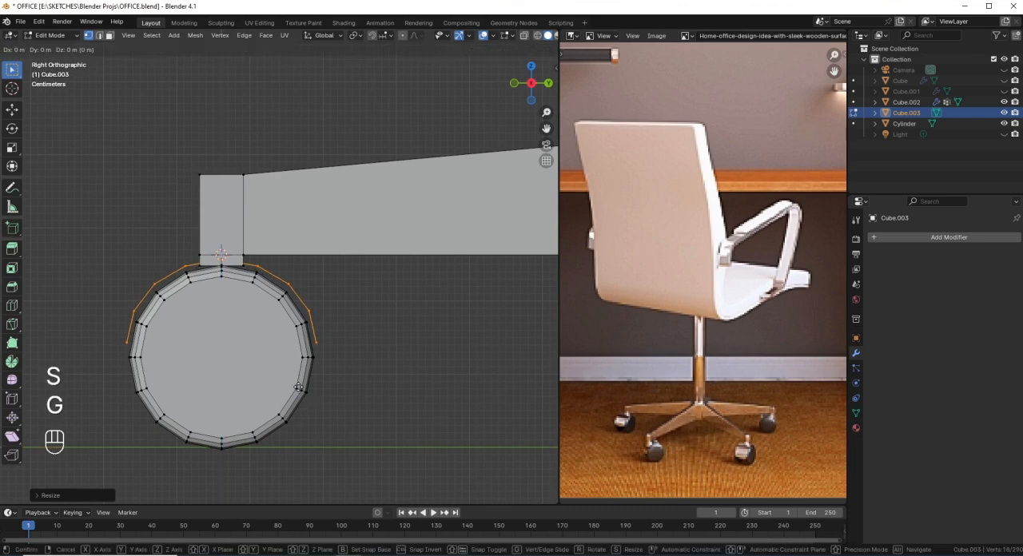
key("z")
left_click(297, 387)
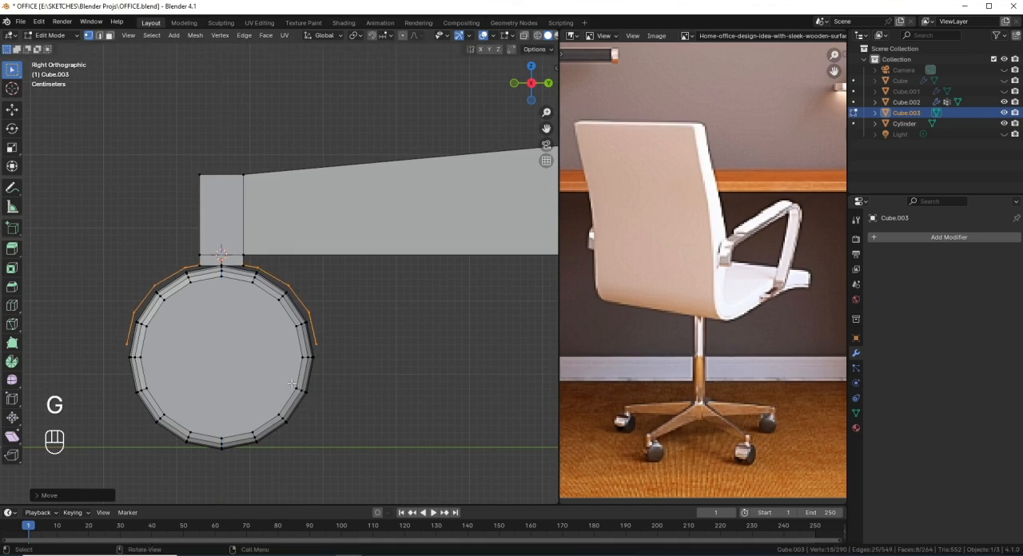
key("ctrl+s")
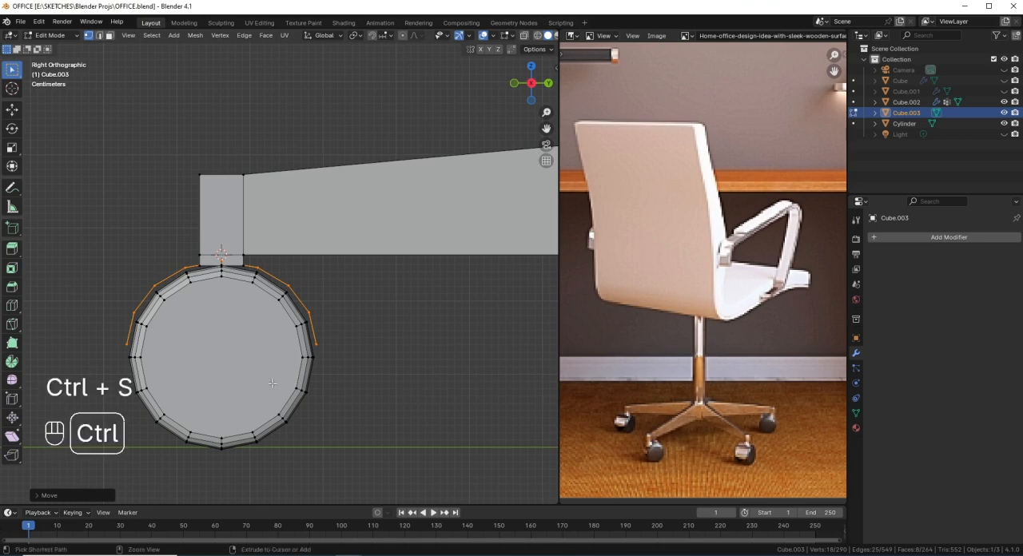
Step: Widen the arched strip along X by about 1.04 in front view to fit the wheel's groove
scroll(234, 289, "down", 2)
scroll(240, 285, "up", 3)
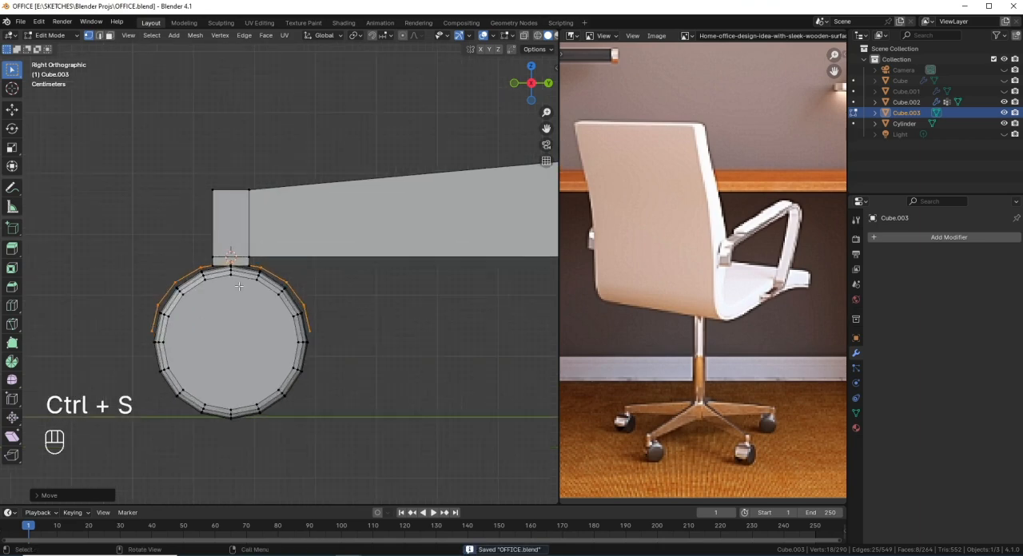
middle_click_drag(240, 281, 301, 249, "shift")
scroll(288, 273, "up", 2)
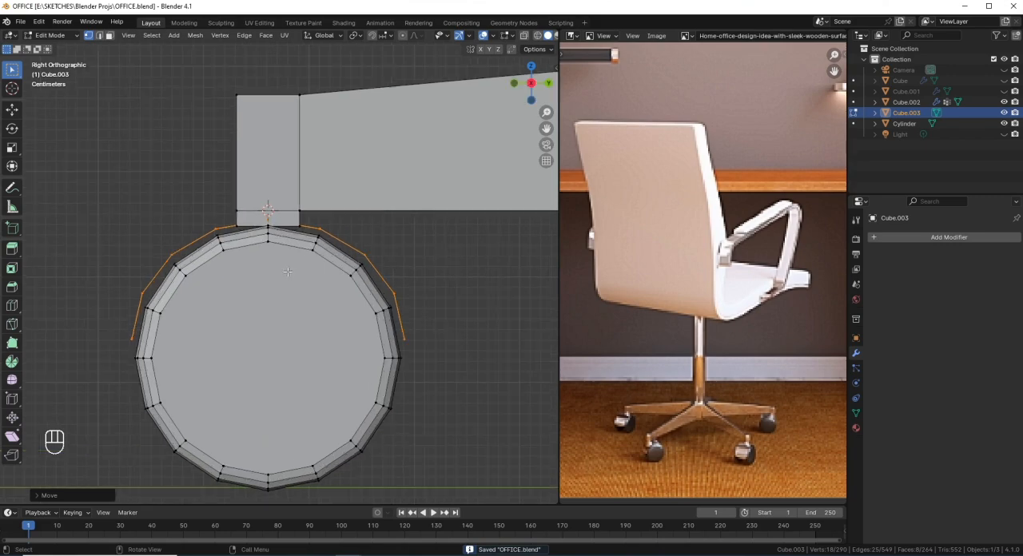
middle_click_drag(275, 282, 351, 312)
scroll(311, 294, "down", 2)
key("KP_1")
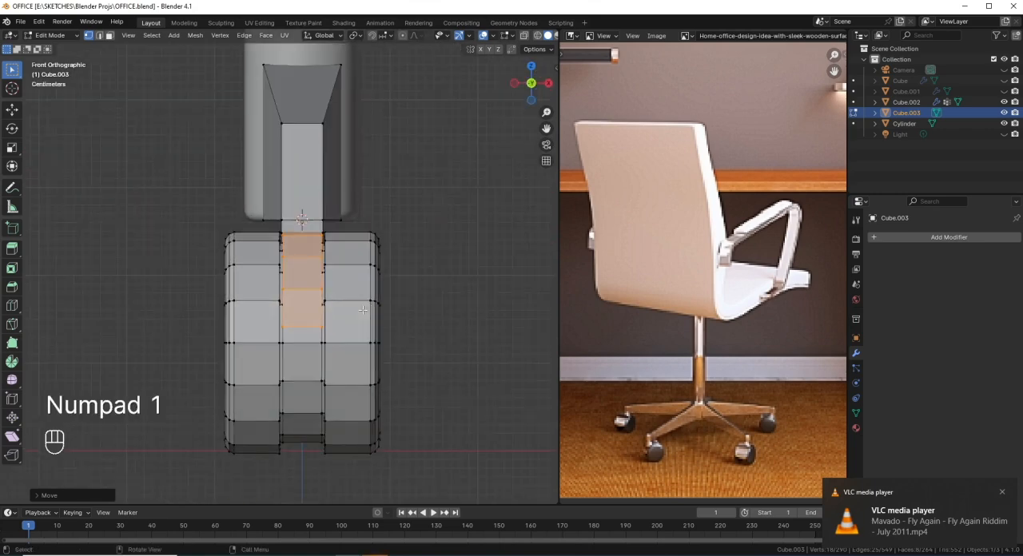
scroll(379, 310, "up", 3)
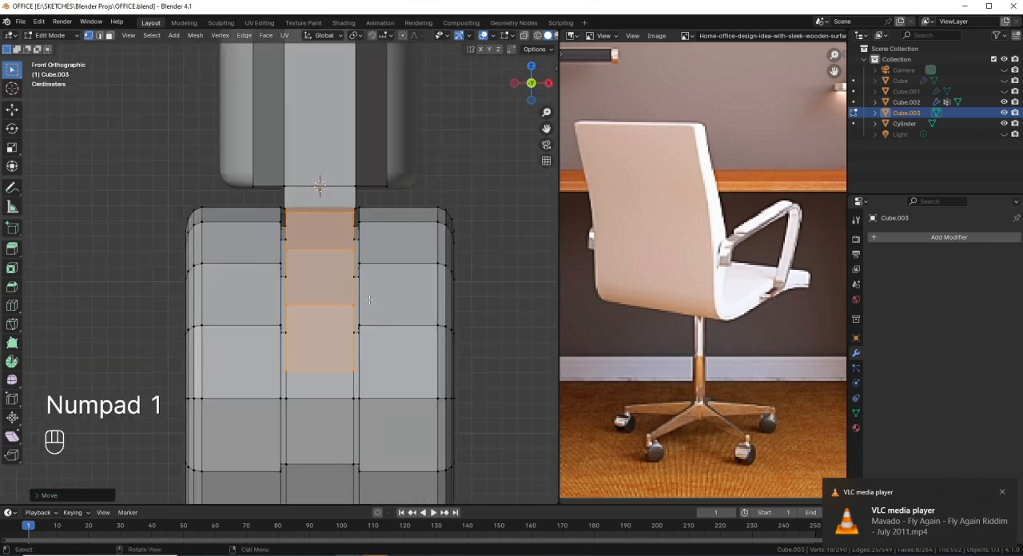
key("s")
key("x")
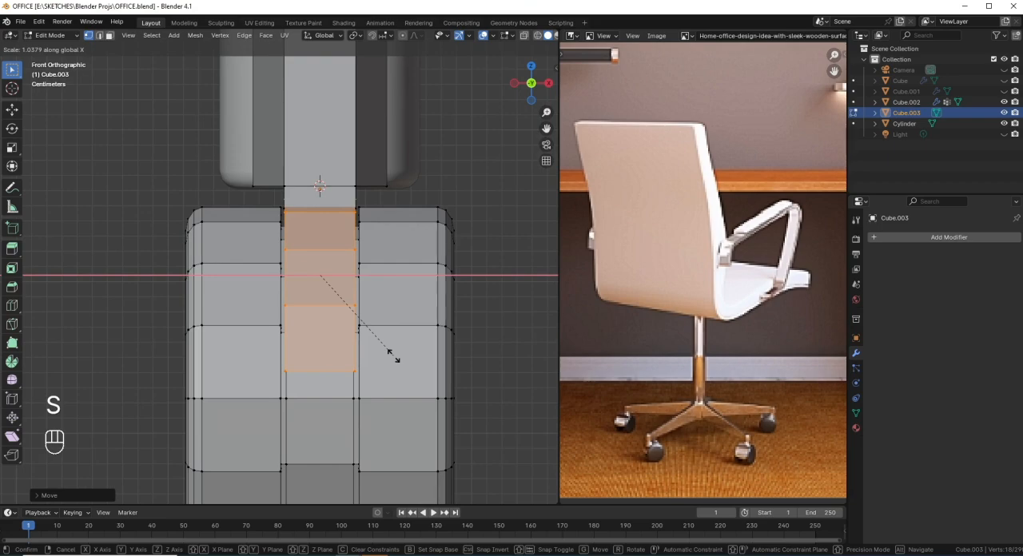
left_click(394, 356)
Step: Leave mesh editing and add a level 2 Subdivision modifier to the leg and caster object
middle_click_drag(392, 354, 408, 314)
scroll(291, 295, "down", 5)
key("Tab")
scroll(349, 308, "down", 3)
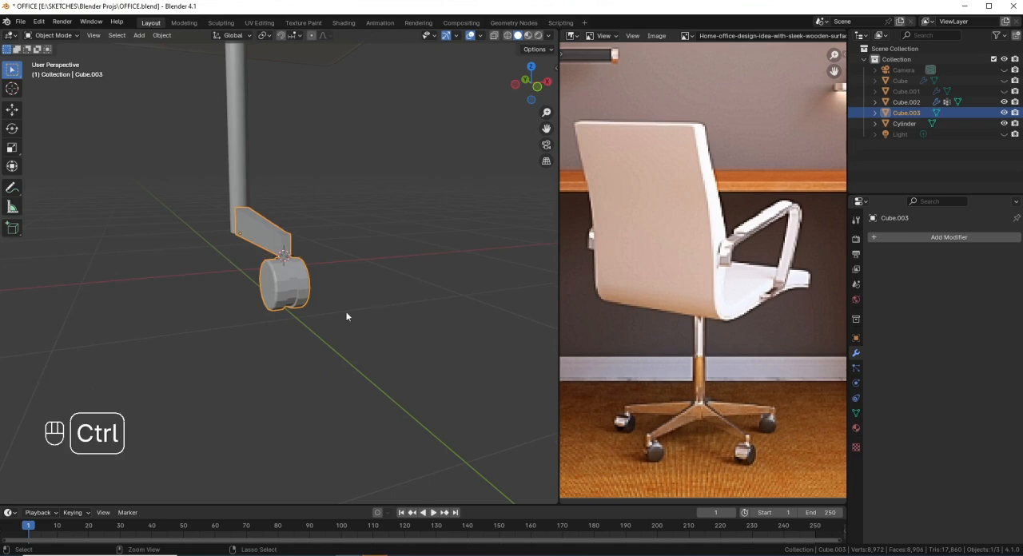
key("ctrl+2")
scroll(347, 319, "up", 3)
middle_click_drag(365, 294, 281, 331)
key("ctrl+z")
key("ctrl+2")
Step: Delete the face at the leg's inner end where it meets the central column
key("Tab")
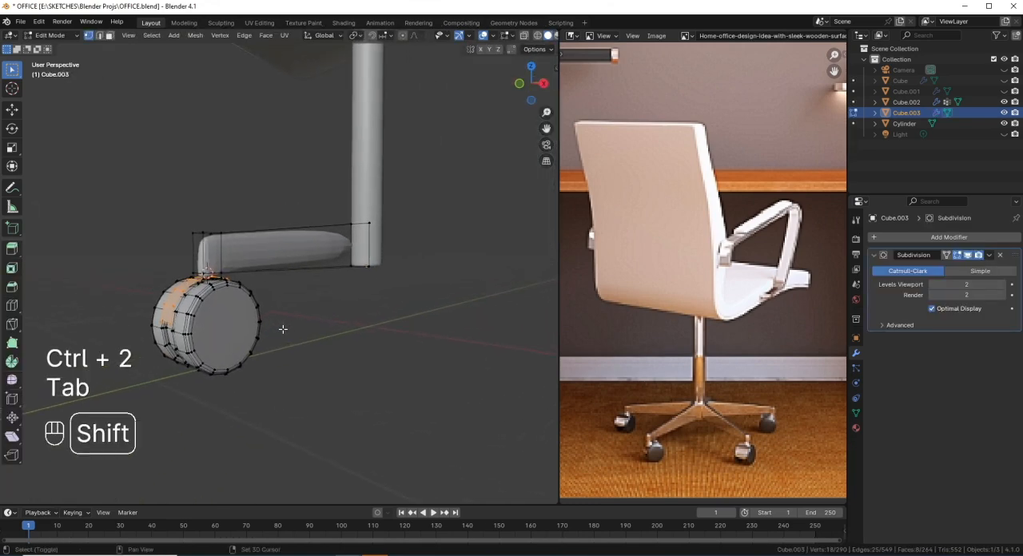
key("KP_3")
key("shift+z")
middle_click_drag(357, 339, 373, 361, "shift")
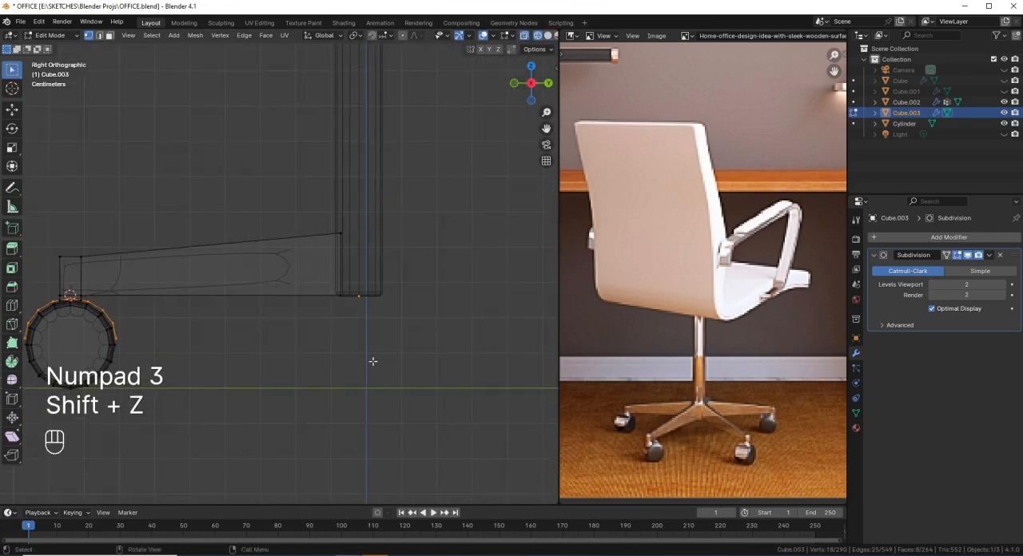
left_click_drag(376, 355, 304, 160)
key("x")
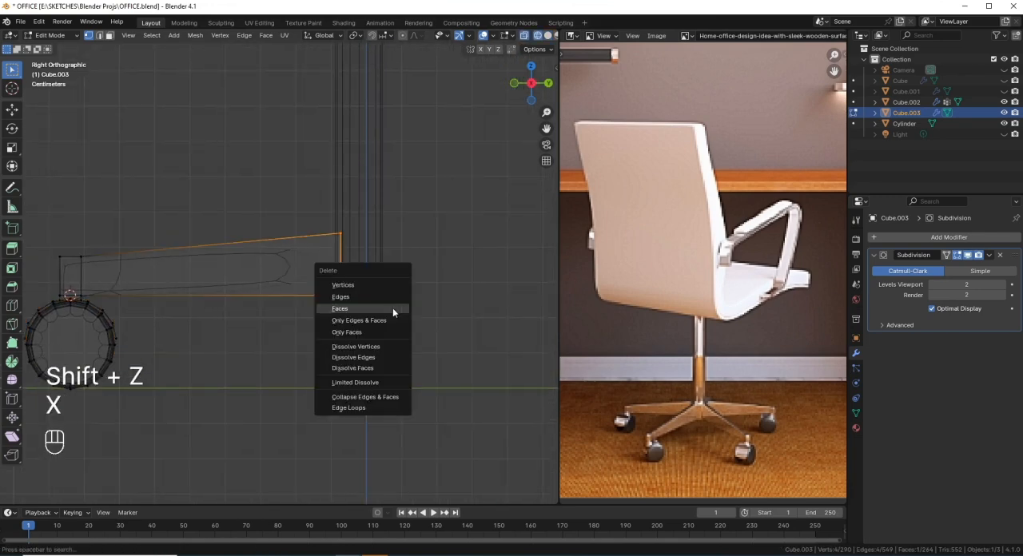
left_click(394, 308)
scroll(197, 324, "down", 1)
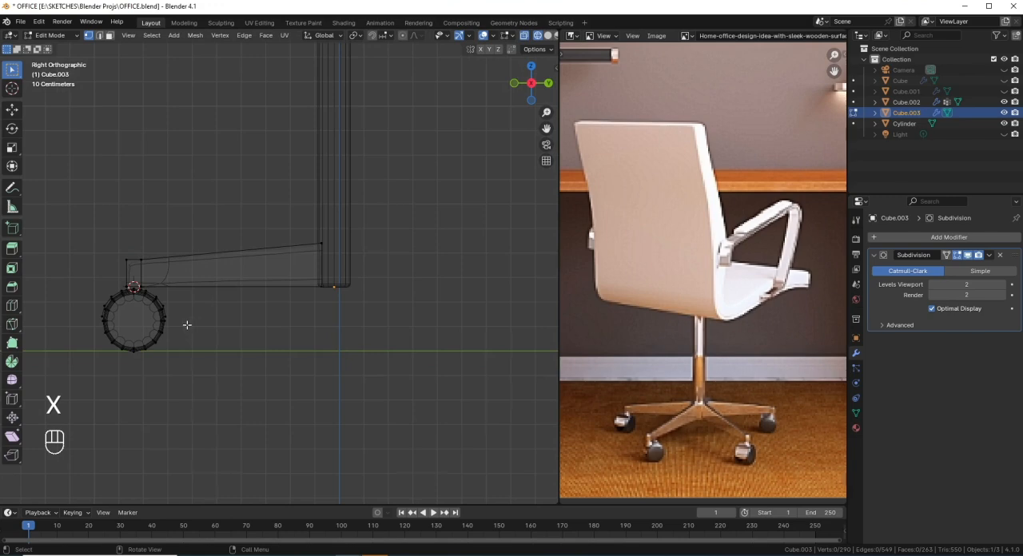
middle_click_drag(184, 324, 247, 335)
key("shift+z")
Step: Hide the whole connected wheel mesh and turn off the Subdivision modifier's viewport display
middle_click_drag(187, 347, 247, 304, "shift")
scroll(200, 338, "up", 4)
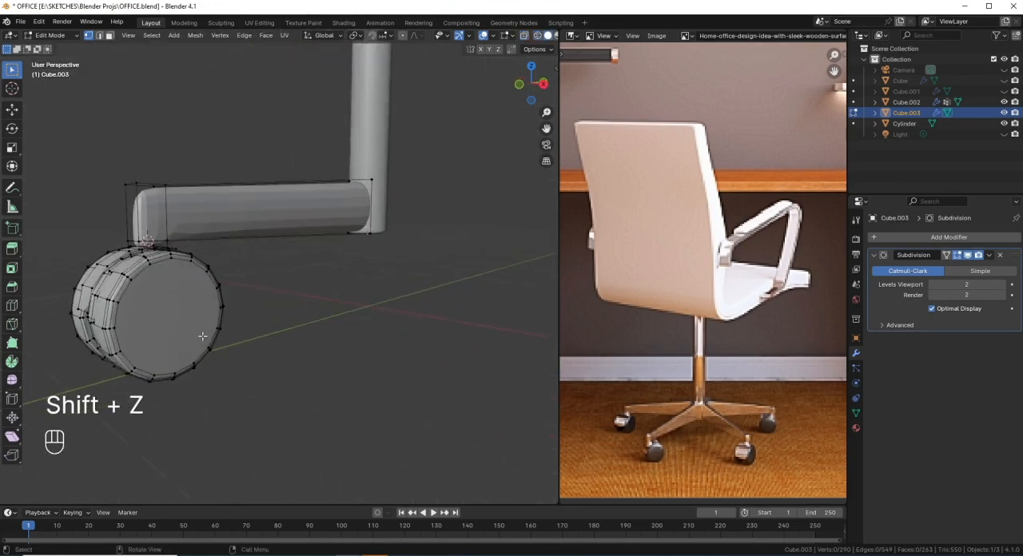
middle_click_drag(201, 338, 242, 334)
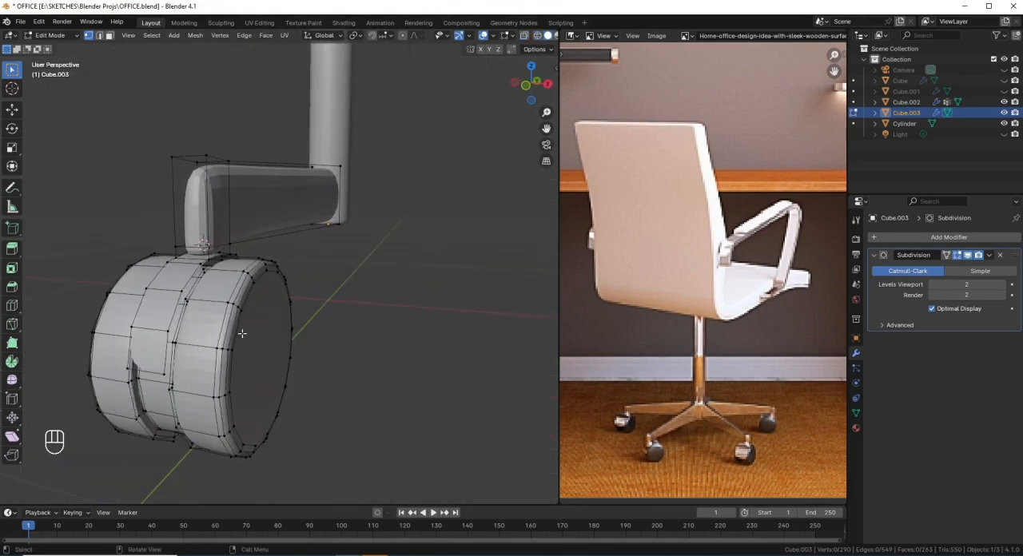
scroll(217, 275, "up", 2)
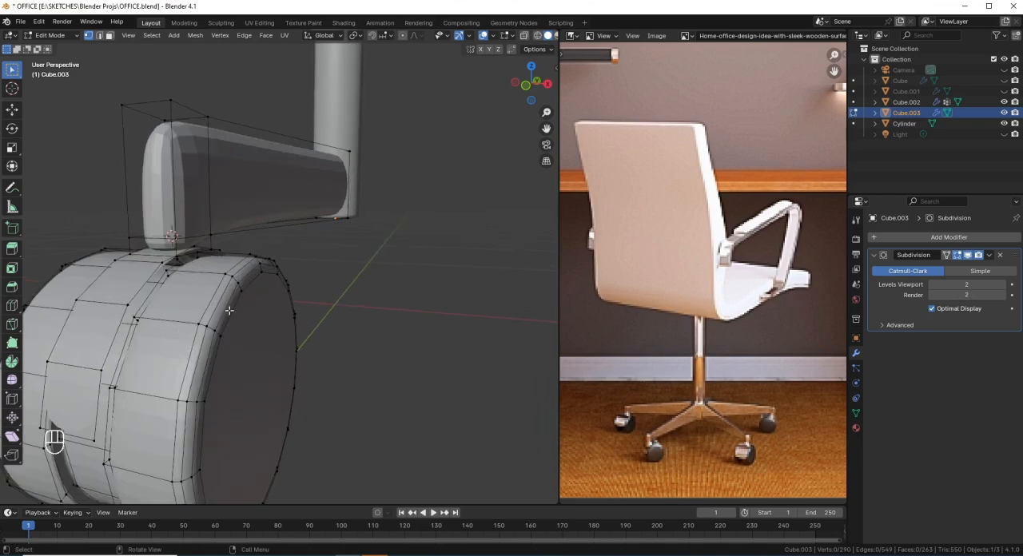
scroll(217, 274, "down", 4)
middle_click_drag(220, 280, 254, 300)
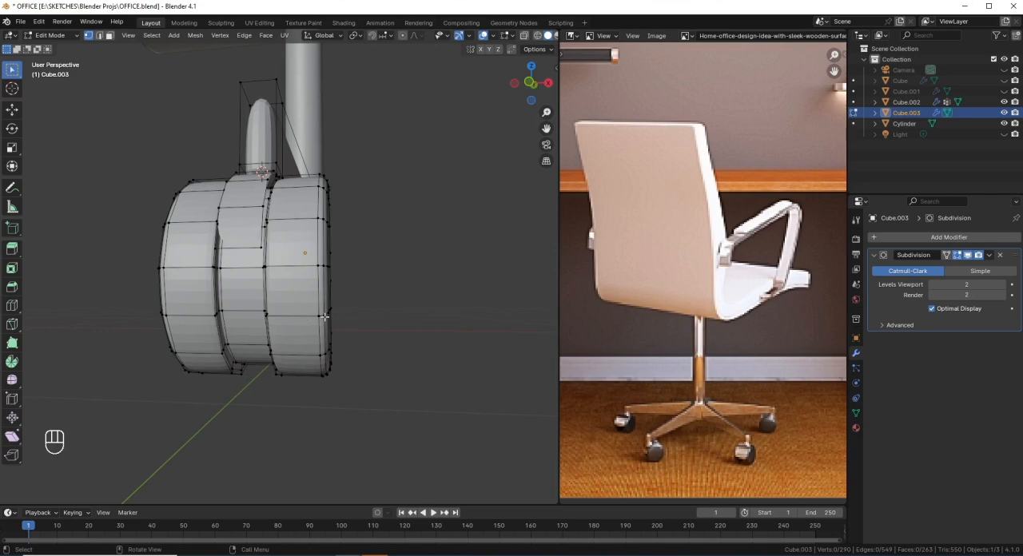
key("l")
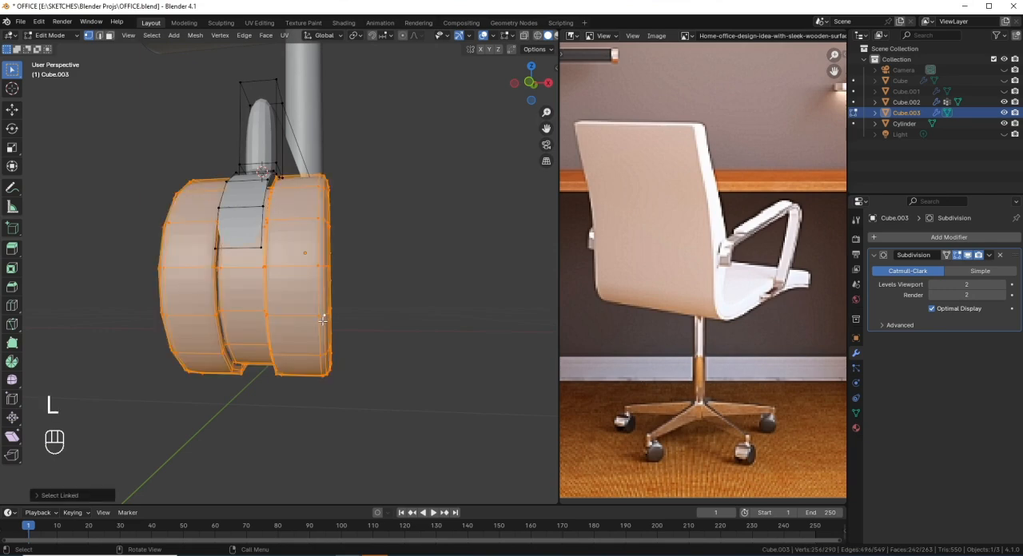
key("h")
middle_click_drag(315, 315, 231, 214)
left_click(968, 256)
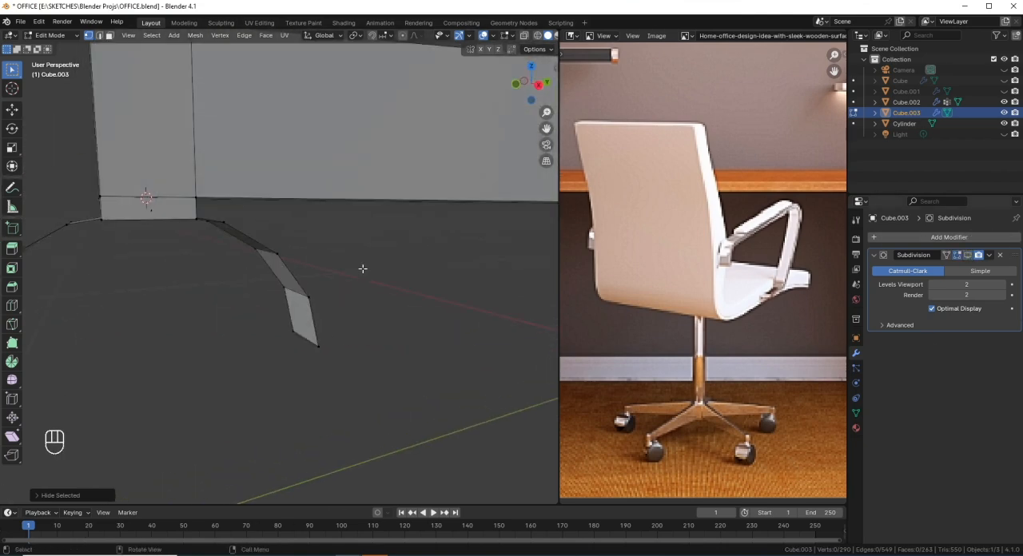
Step: Reveal the hidden wheel mesh and select only the connected arched strip in right view
scroll(363, 269, "down", 5)
middle_click_drag(210, 261, 247, 228, "shift")
scroll(247, 228, "up", 5)
mouse_move(170, 271)
middle_mouse_down()
mouse_move(155, 271)
mouse_move(153, 258)
mouse_move(165, 276)
mouse_move(167, 247)
mouse_move(152, 247)
mouse_move(157, 257)
middle_mouse_up()
key("l")
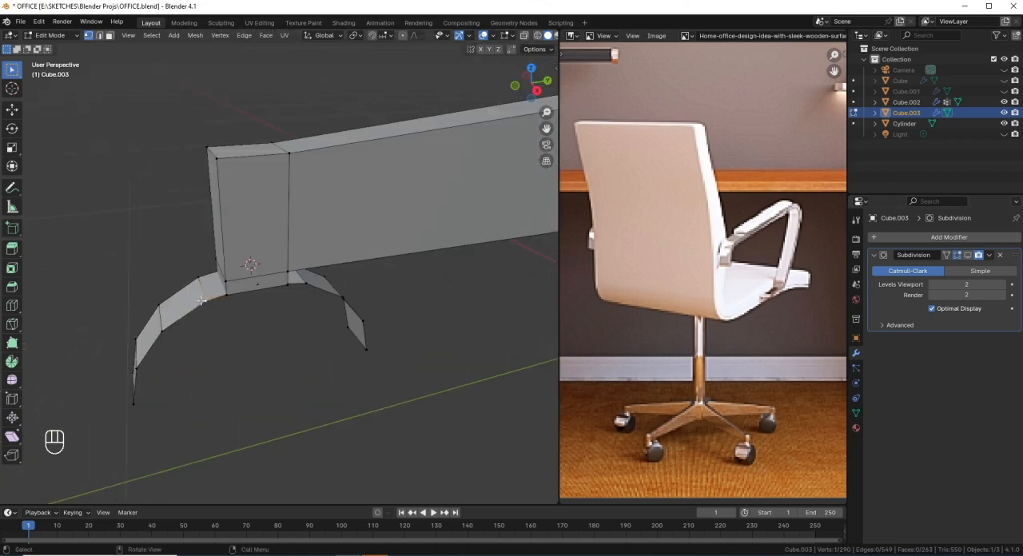
key("KP_3")
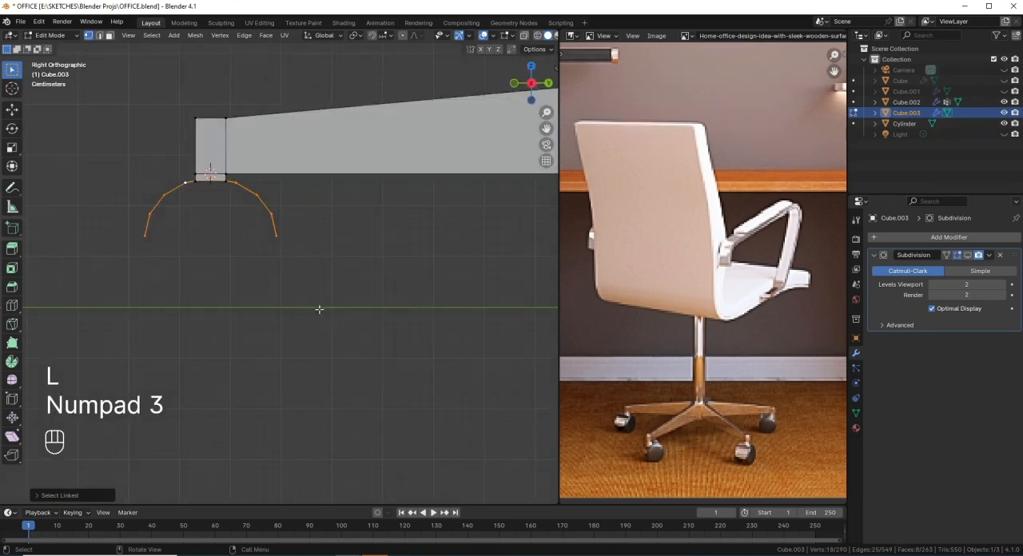
scroll(271, 281, "up", 1)
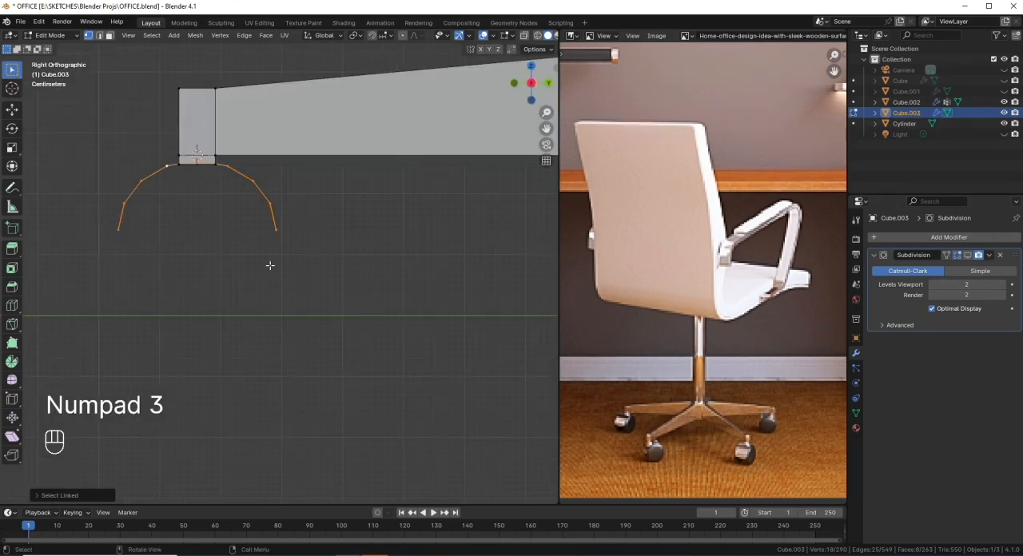
key("alt+h")
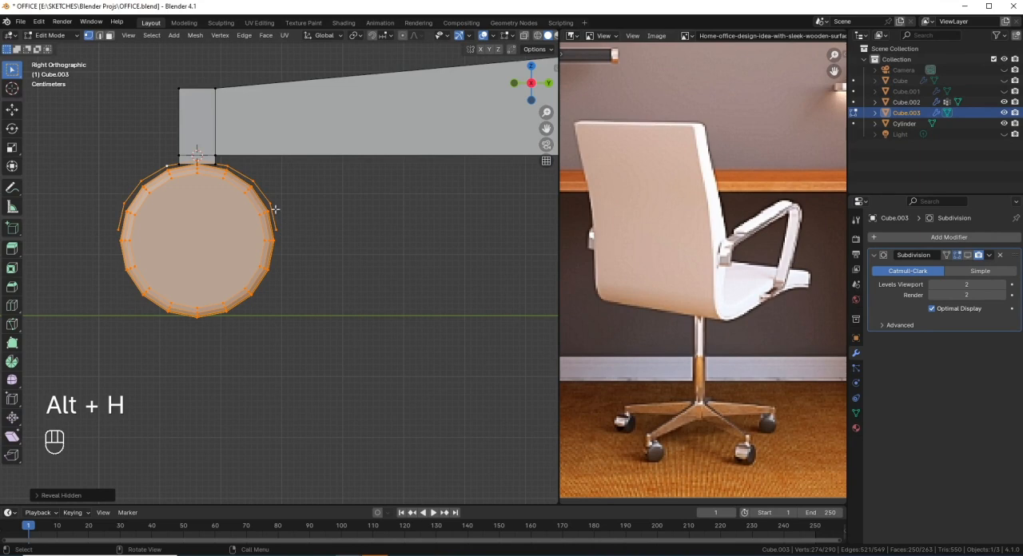
key("l")
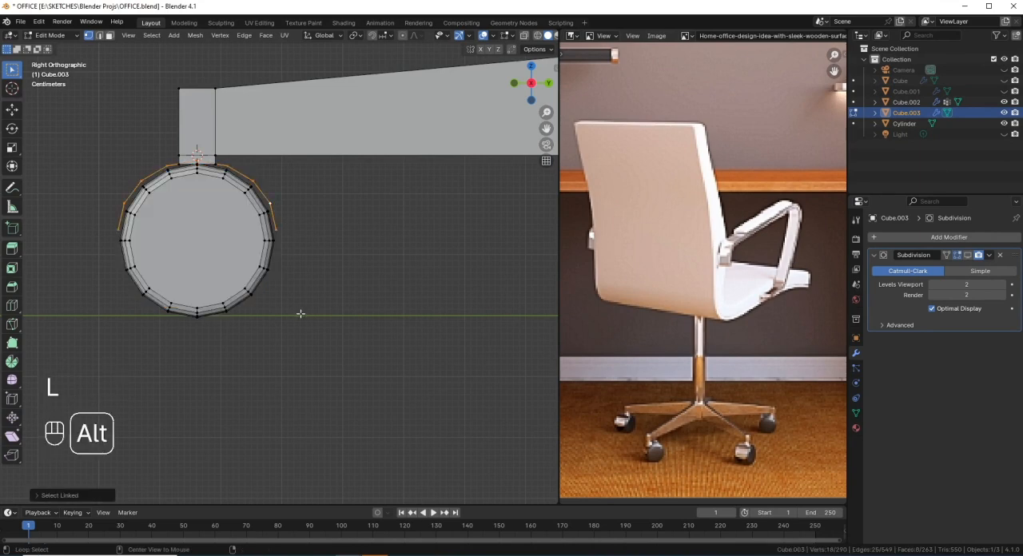
Step: Extrude the arched strip's faces along their normals by about 0.01 m to give the strip thickness
key("alt+e")
left_click(301, 313)
key("shift")
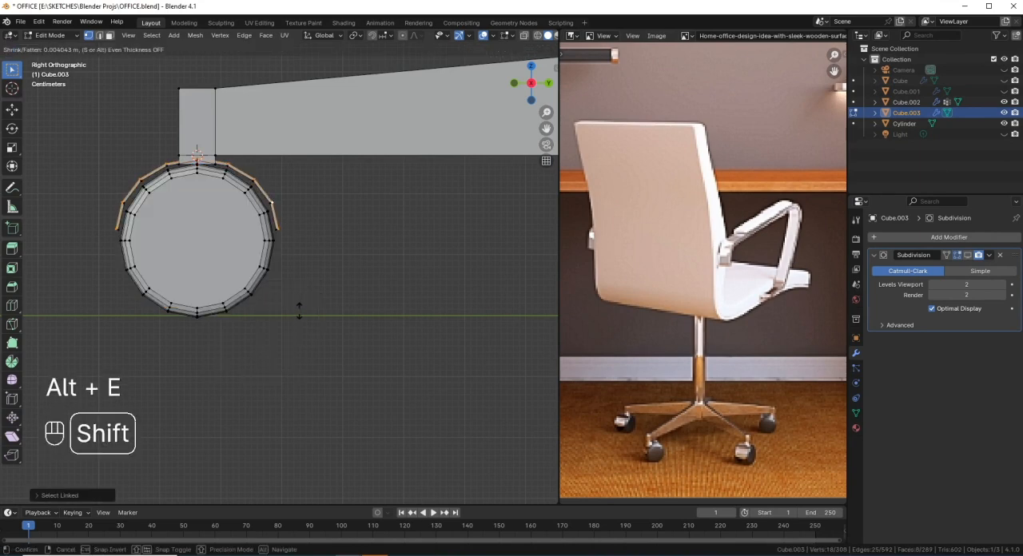
left_click(296, 360)
middle_click_drag(279, 349, 267, 325)
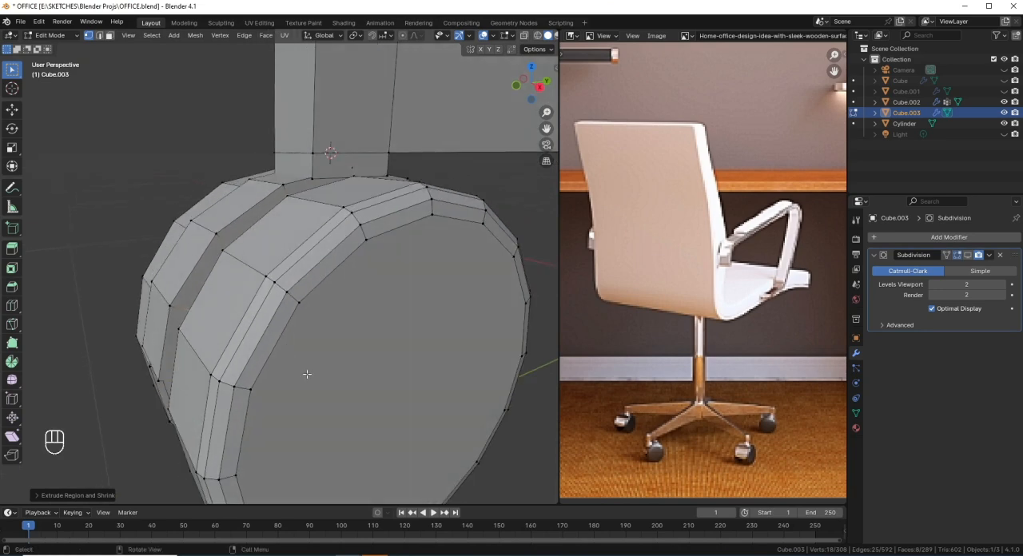
key("g")
key("g")
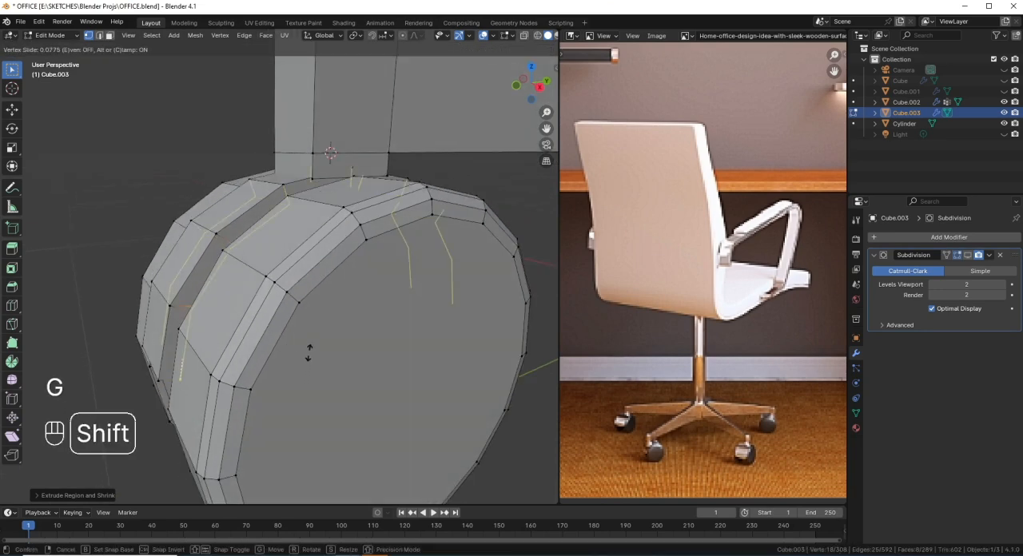
left_click(300, 343)
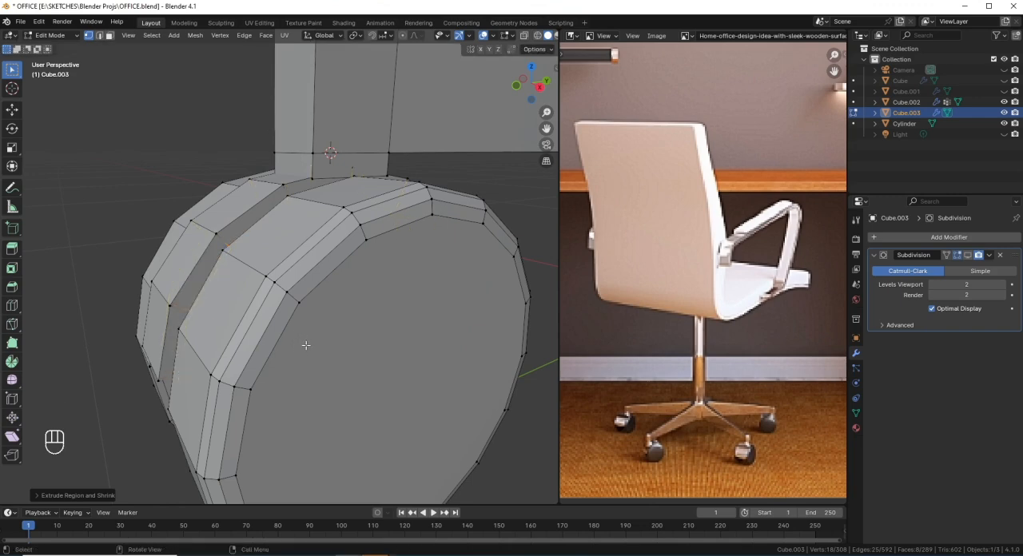
middle_click_drag(304, 347, 336, 299)
key("KP_3")
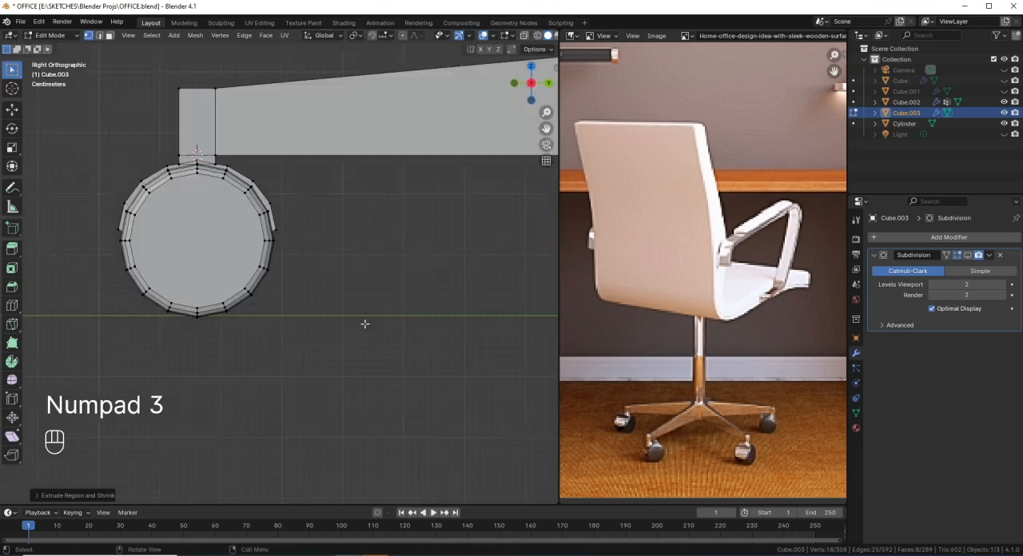
key("g")
key("g")
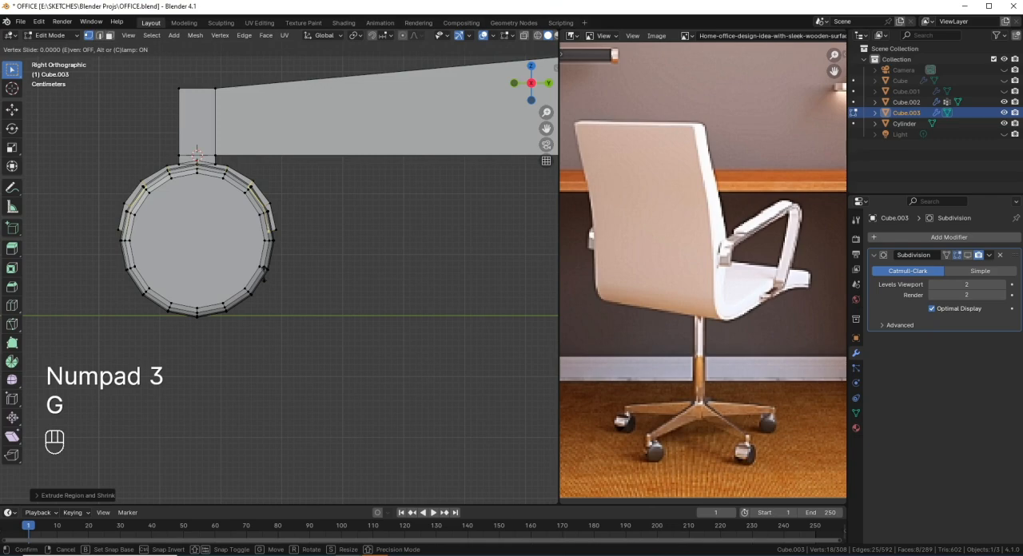
right_click(264, 254)
Step: Select the whole connected wheel mesh and hide it, leaving the thickened strip and the leg
scroll(161, 247, "up", 5)
mouse_move(160, 247)
middle_mouse_down()
mouse_move(231, 250)
mouse_move(243, 292)
mouse_move(272, 313)
mouse_move(268, 324)
middle_mouse_up()
key("shift+z")
key("shift+z")
scroll(272, 312, "down", 2)
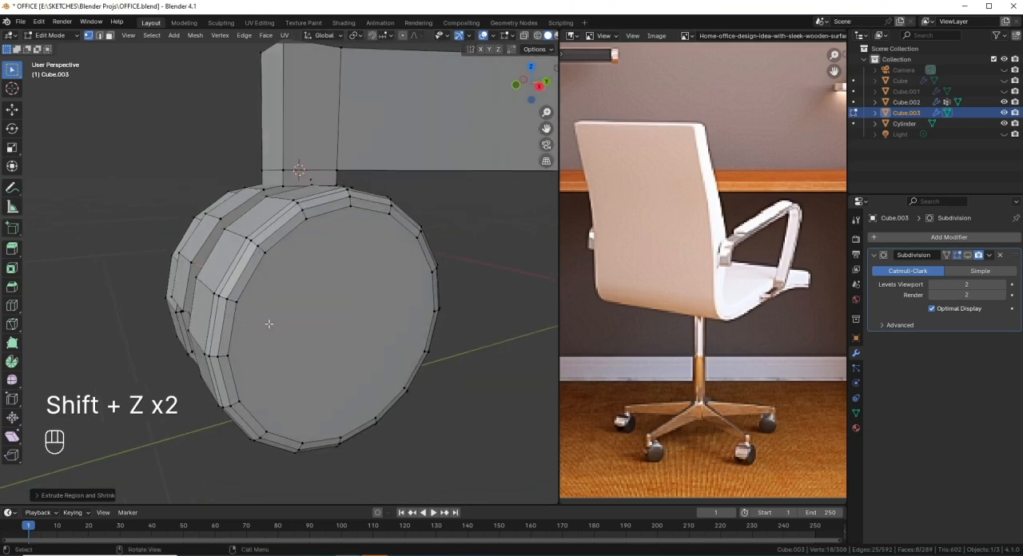
left_click(301, 229)
key("l")
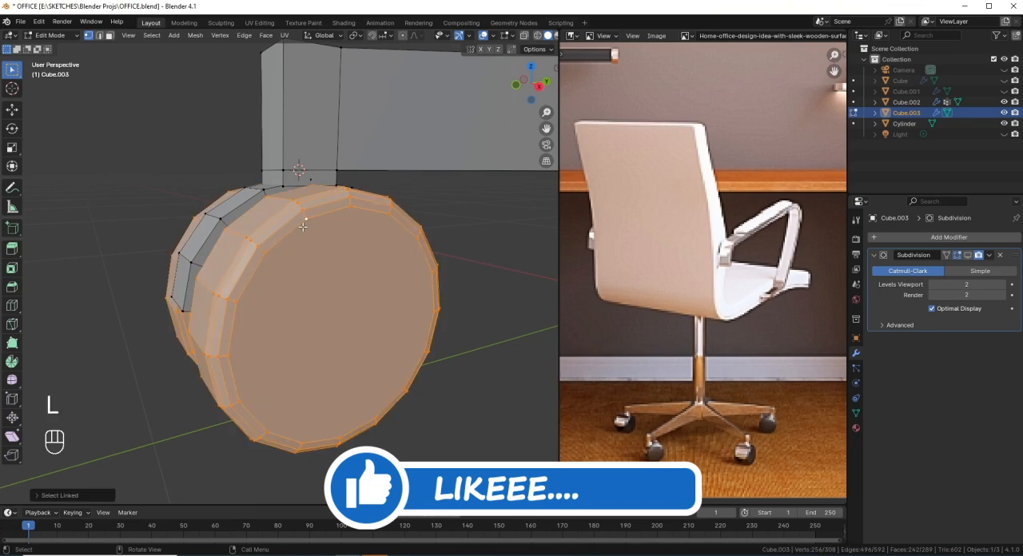
key("h")
Step: Bevel the strip's middle edge loop with one segment, about 0.03 m wide, to match the width of the leg's end block
middle_click_drag(302, 227, 279, 217)
scroll(221, 206, "up", 2)
key("KP_3")
scroll(219, 201, "up", 2)
scroll(243, 221, "up", 2)
scroll(277, 230, "up", 2)
left_click(279, 217, "alt")
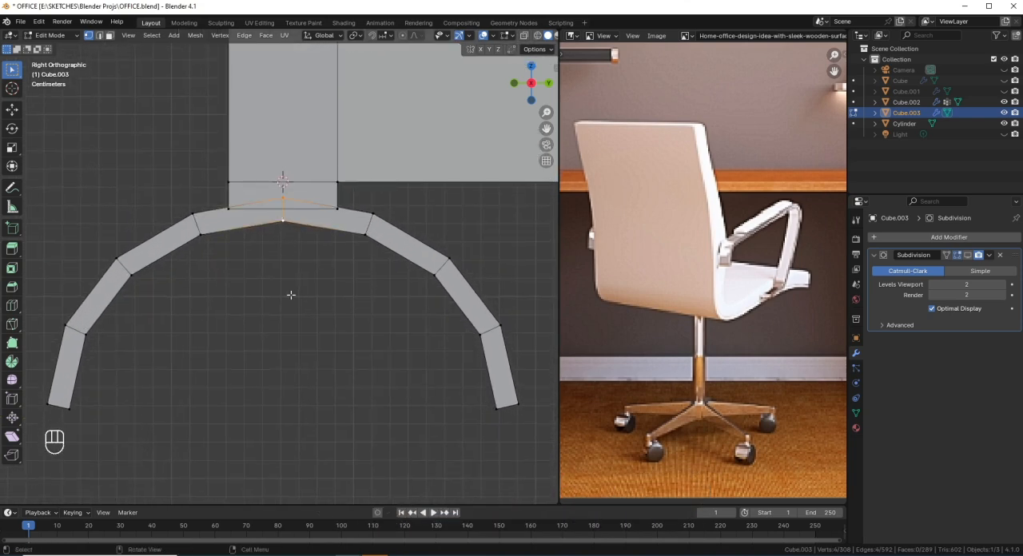
key("ctrl+b")
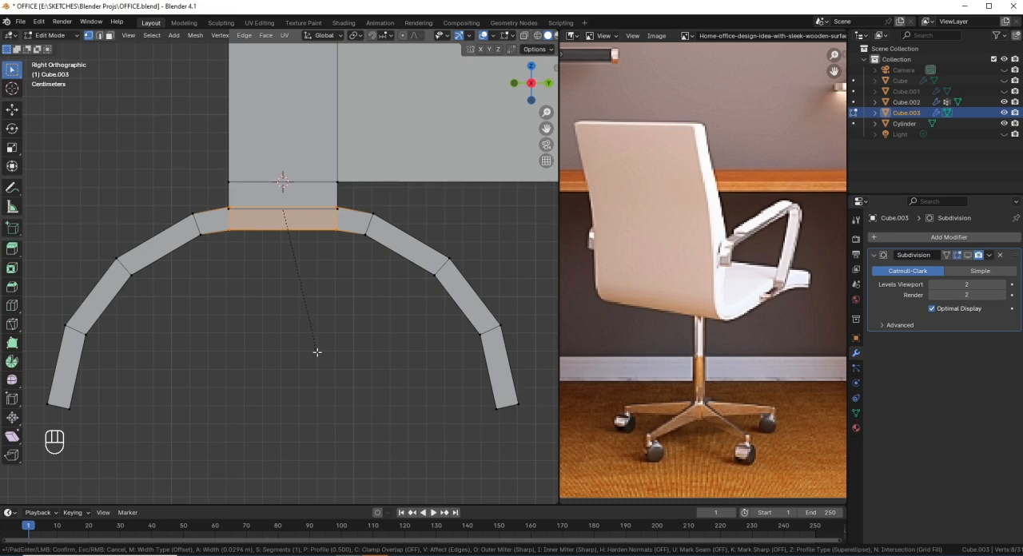
left_click(318, 352)
Step: Select the connected strip and scale it along X by about 1.016 to match the leg block's width
key("KP_1")
key("KP_Decimal")
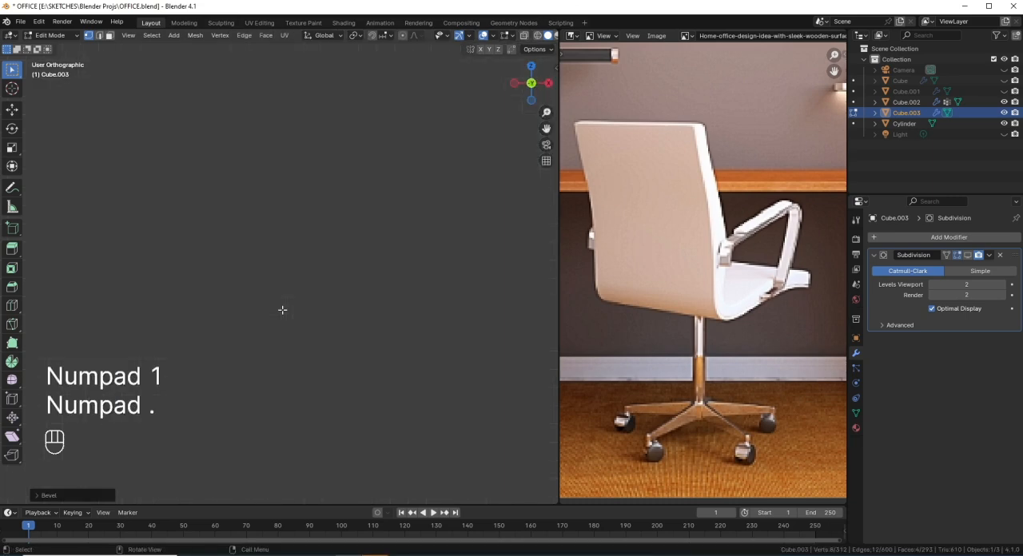
scroll(350, 283, "down", 4)
scroll(350, 284, "up", 4)
middle_click_drag(351, 285, 394, 342)
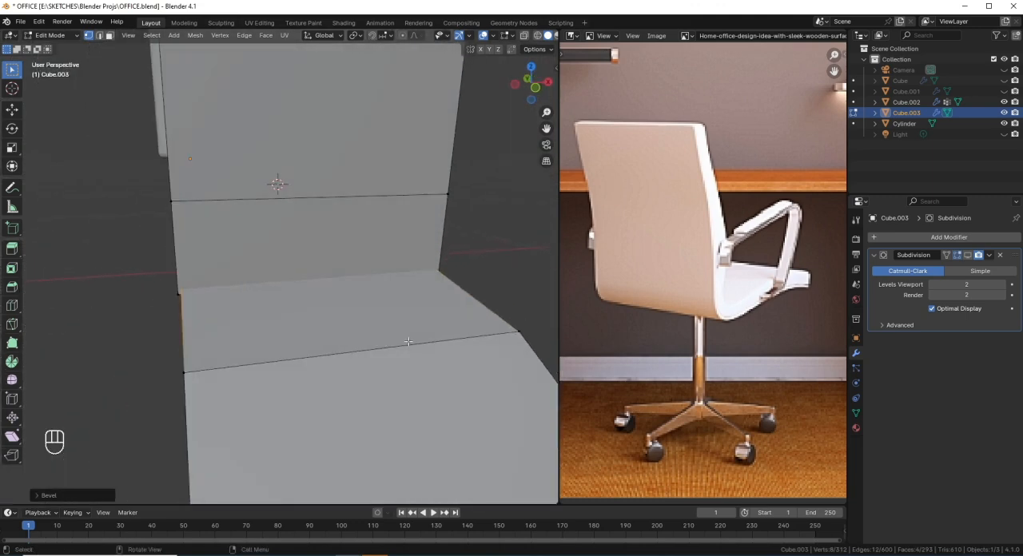
key("alt+a")
key("l")
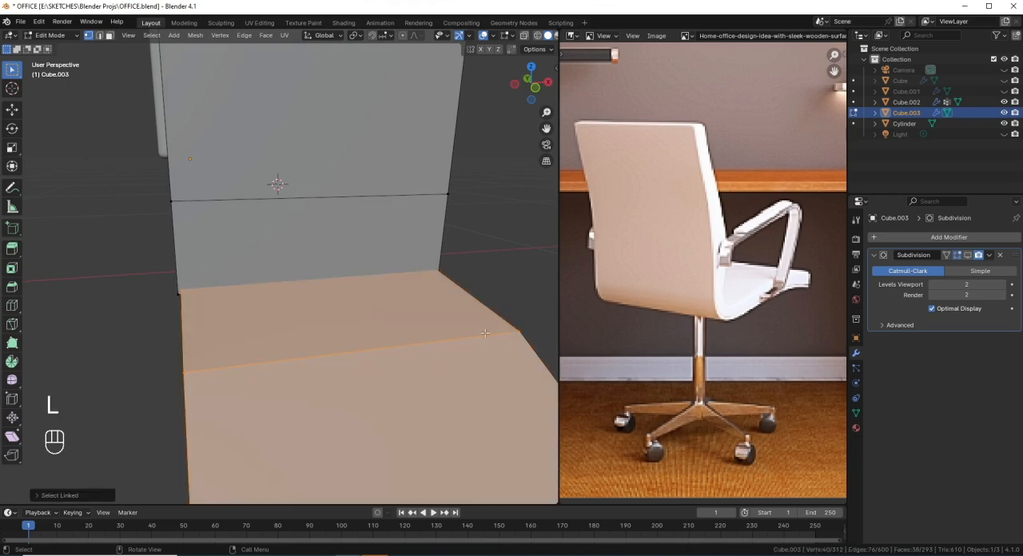
key("s")
key("x")
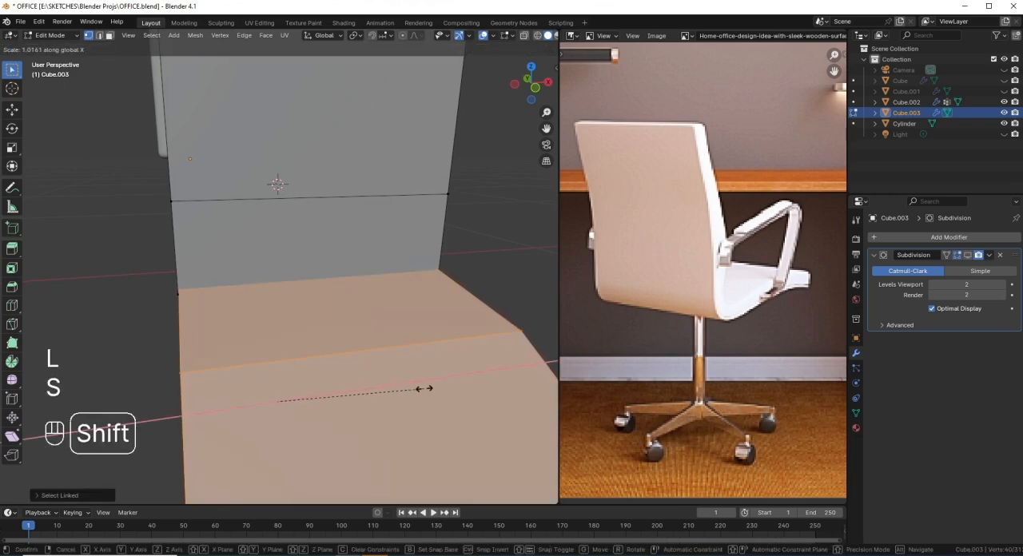
left_click(431, 386)
middle_click_drag(430, 387, 319, 345)
middle_click_drag(213, 308, 227, 300)
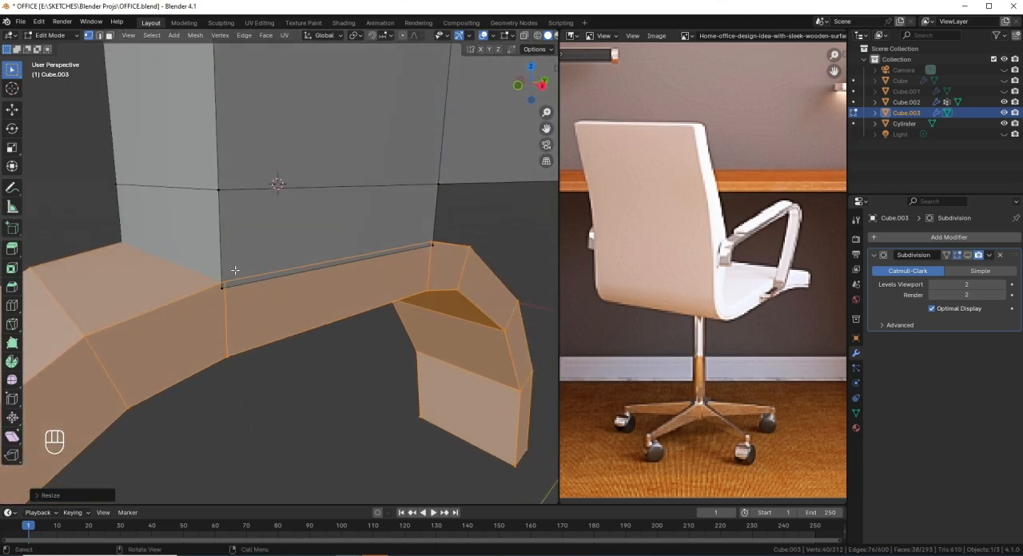
Step: Delete the bottom face of the leg's end block where it meets the strip
key("shift+z")
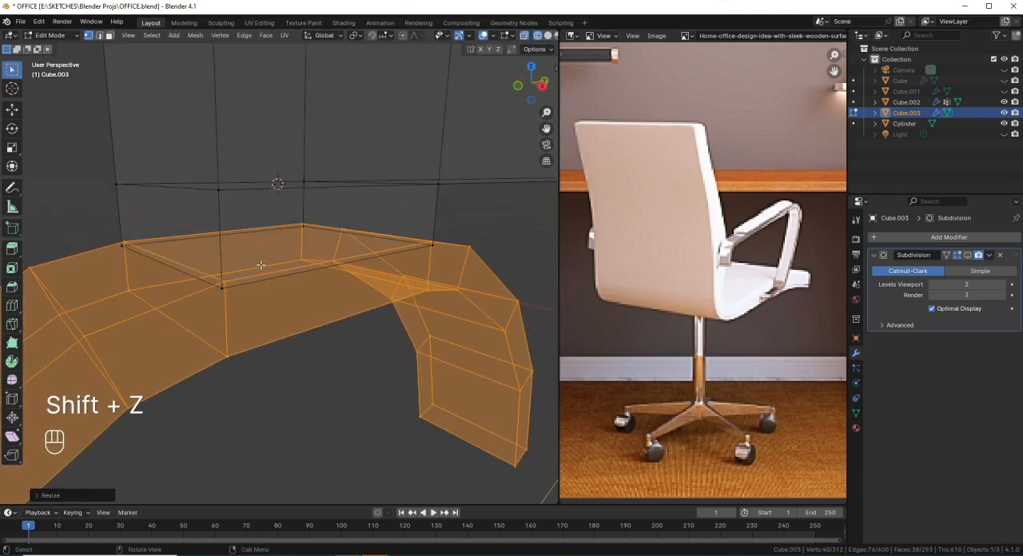
key("3")
left_click(265, 256)
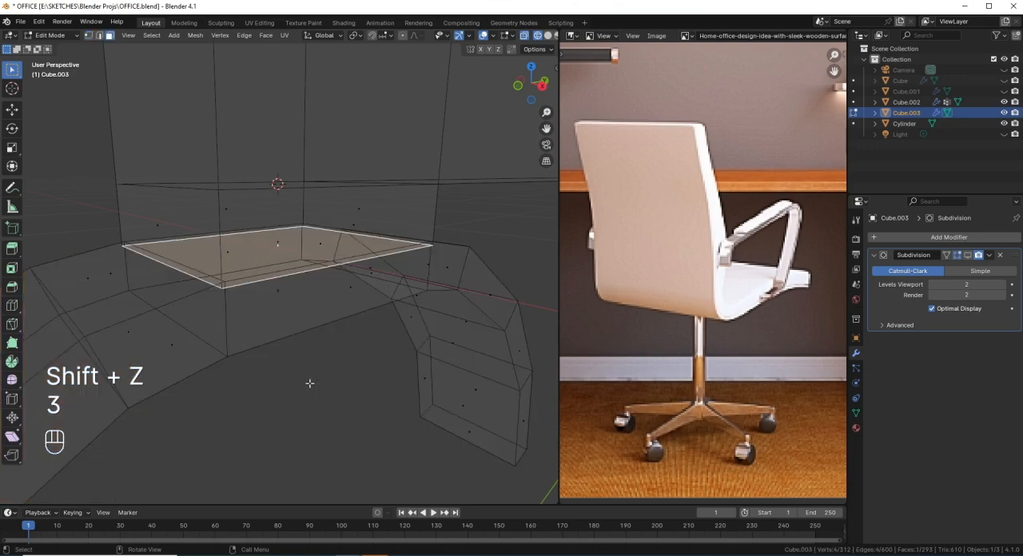
key("x")
left_click(278, 387)
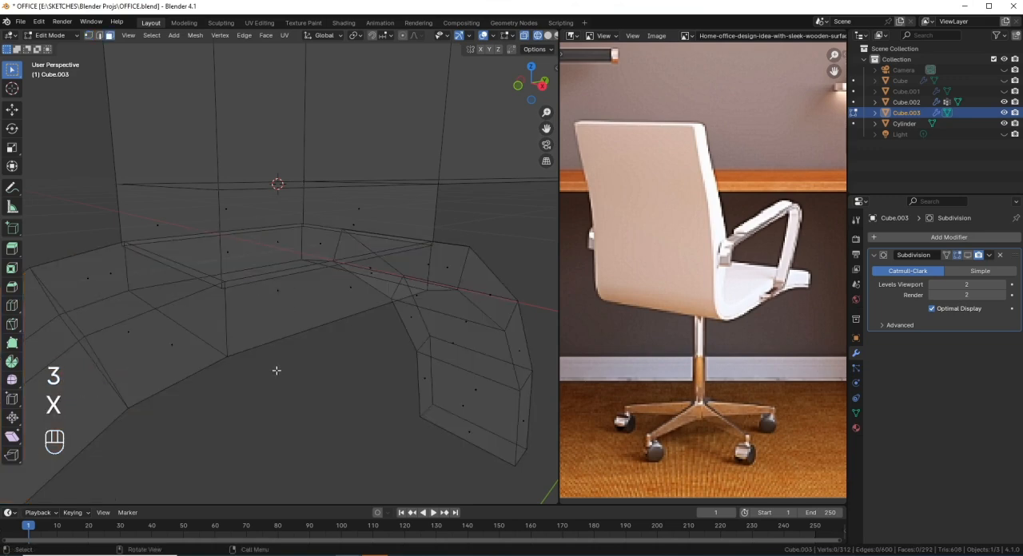
Step: Delete the strip's flat upper face directly beneath the leg's end block
left_click(256, 260)
middle_click_drag(272, 310, 276, 274)
left_click(288, 307)
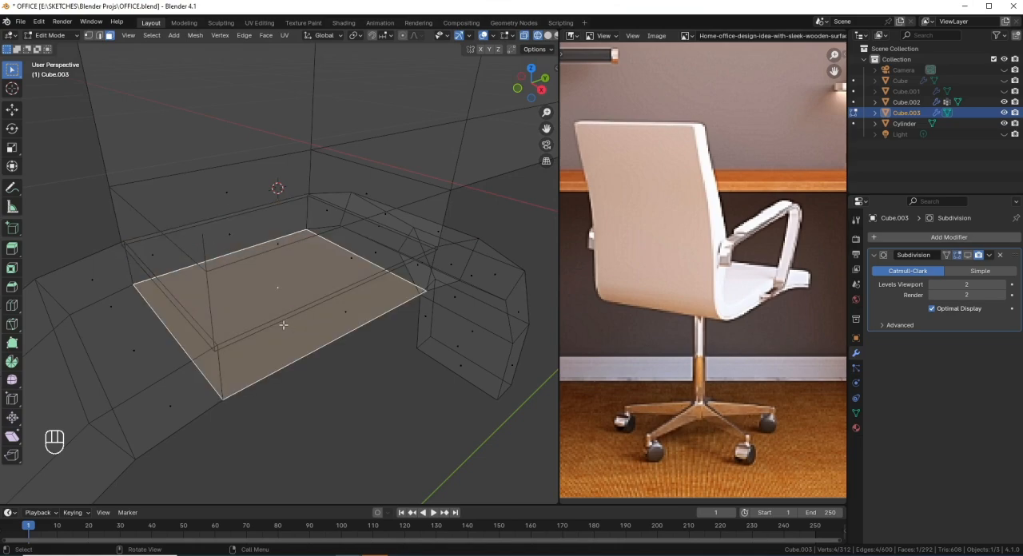
mouse_move(283, 325)
middle_mouse_down()
mouse_move(276, 218)
mouse_move(274, 235)
mouse_move(250, 213)
mouse_move(271, 227)
mouse_move(264, 309)
mouse_move(285, 367)
mouse_move(310, 377)
mouse_move(270, 279)
middle_mouse_up()
key("shift+z")
key("shift+z")
left_click(278, 280)
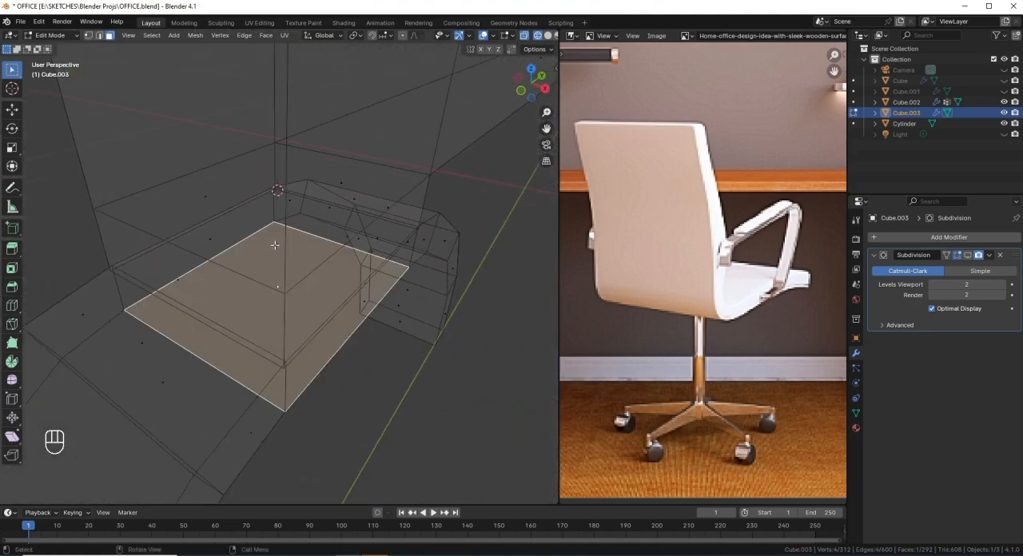
mouse_move(274, 245)
middle_mouse_down()
mouse_move(283, 269)
mouse_move(264, 240)
mouse_move(245, 241)
mouse_move(283, 304)
middle_mouse_up()
key("shift+z")
key("z")
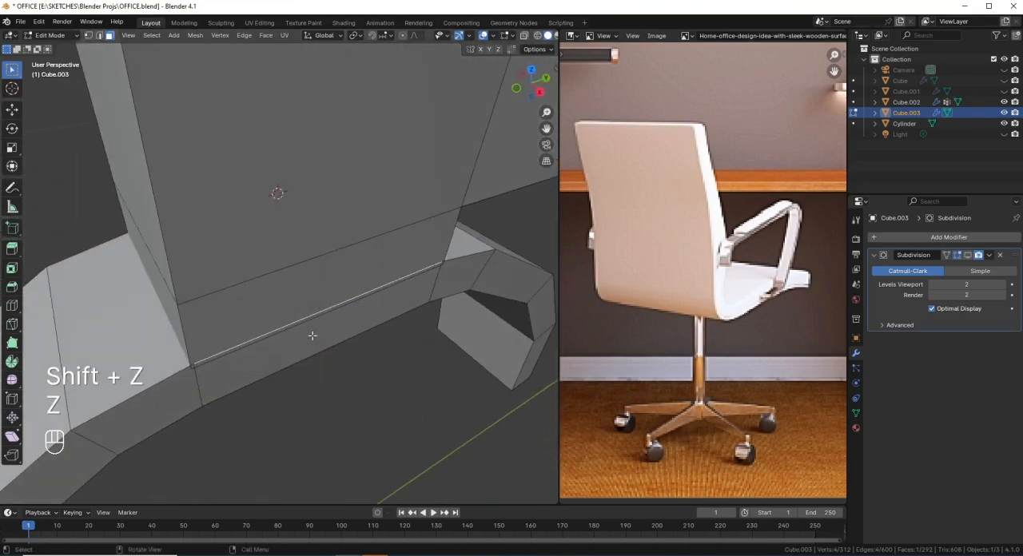
key("shift+z")
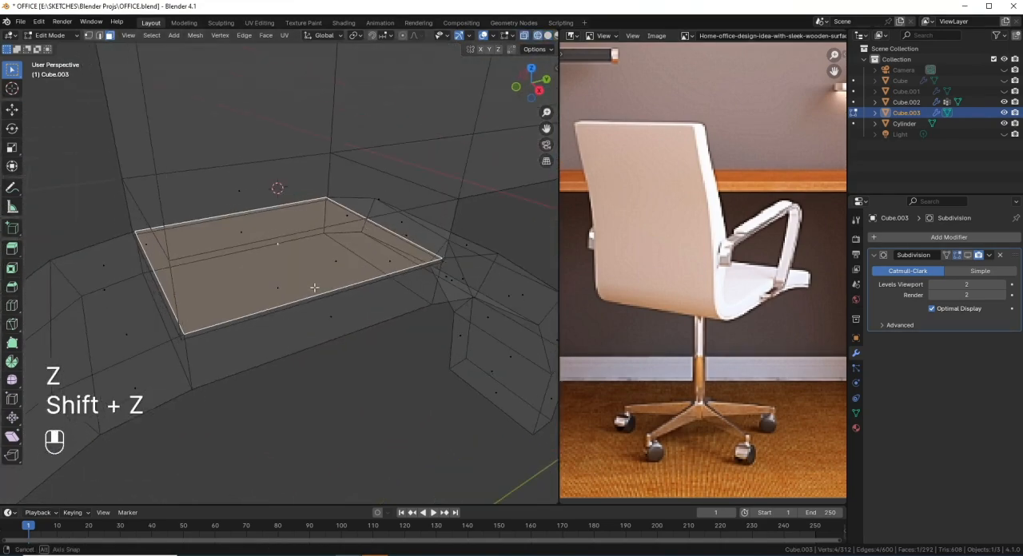
key("x")
left_click(354, 353)
Step: Merge the first pair of overlapping corner vertices between the strip and the leg block, using At Last
middle_click_drag(325, 349, 166, 290)
key("1")
key("shift+z")
left_click(187, 285)
left_click(170, 257)
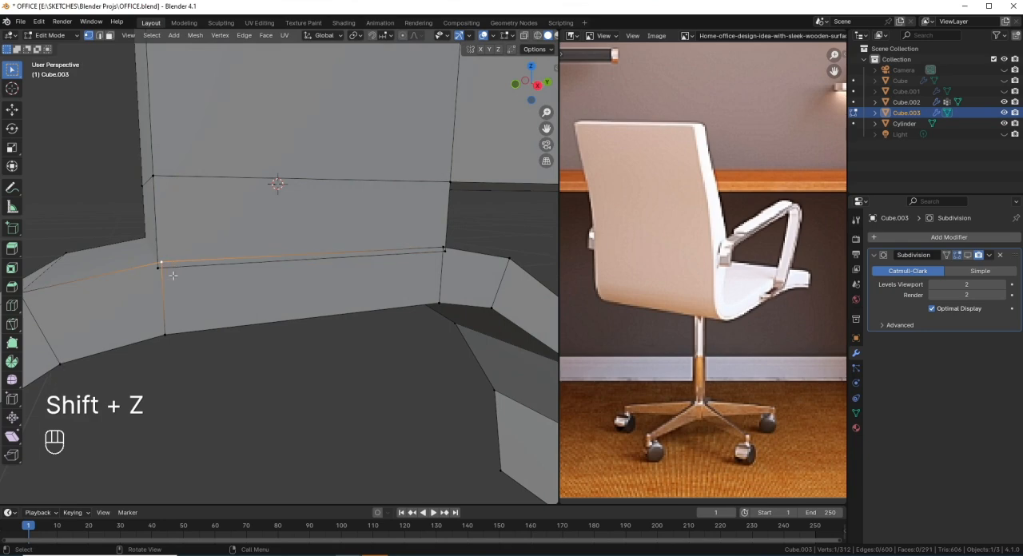
left_click(161, 273, "shift")
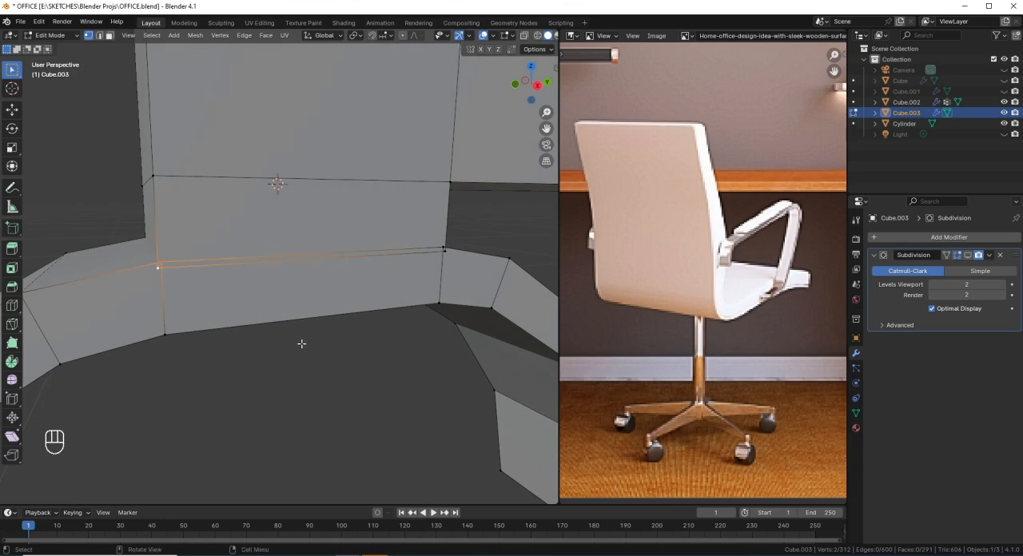
key("m")
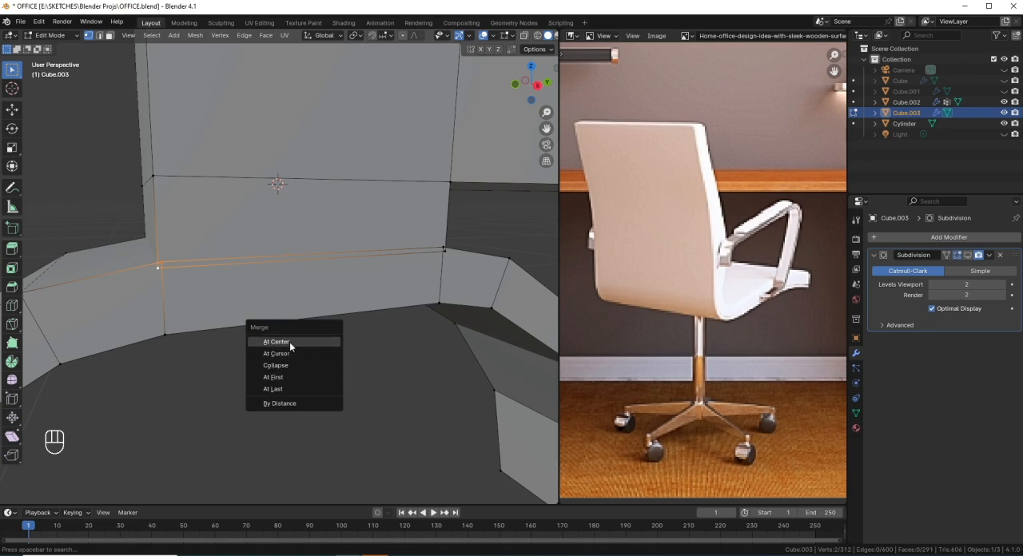
left_click(291, 388)
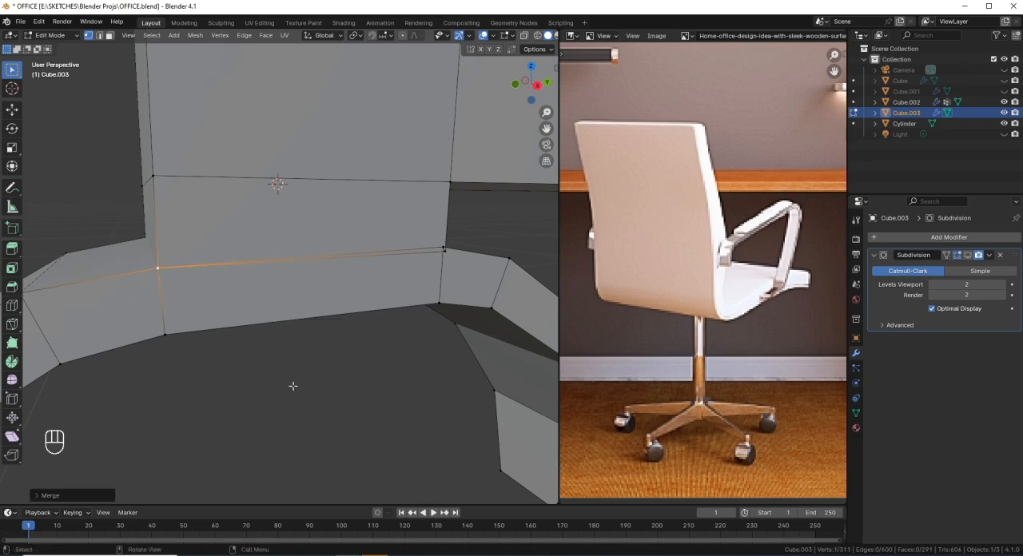
Step: Merge the next two pairs of strip and leg block corner vertices, each at the last selected vertex
left_click(438, 255)
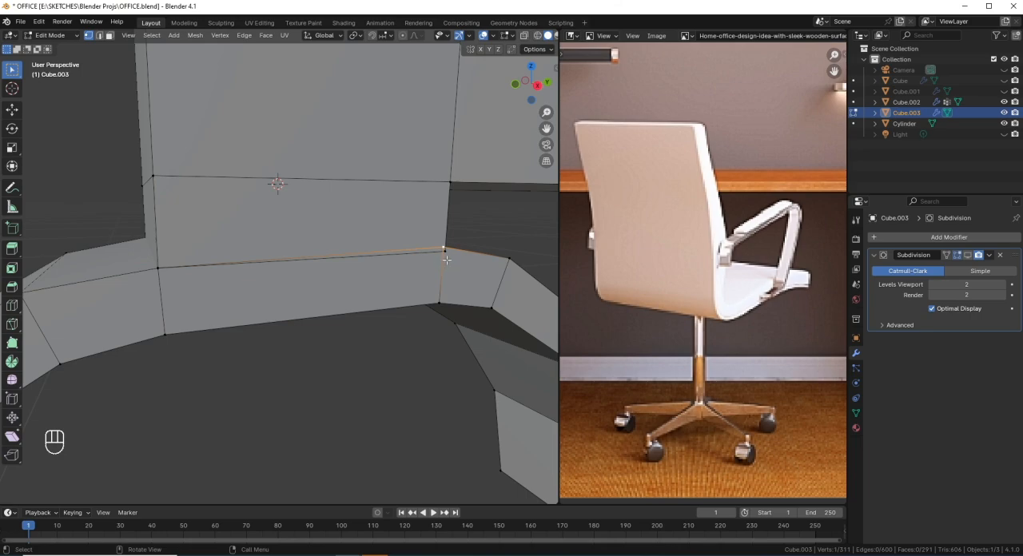
middle_click_drag(446, 260, 399, 353)
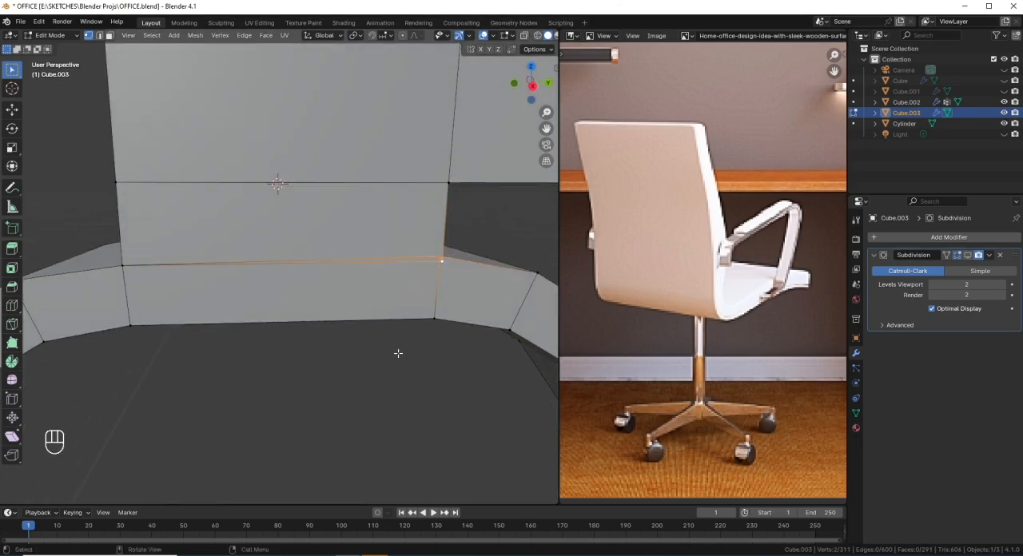
key("m")
left_click(398, 354)
middle_click_drag(315, 333, 347, 316)
left_click(328, 270)
left_click(327, 257, "shift")
key("m")
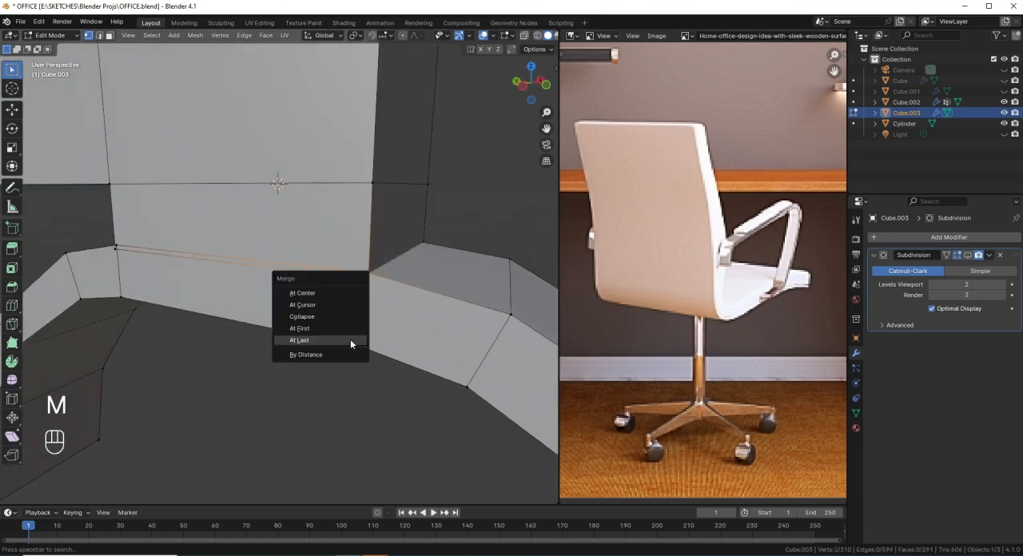
left_click(308, 339)
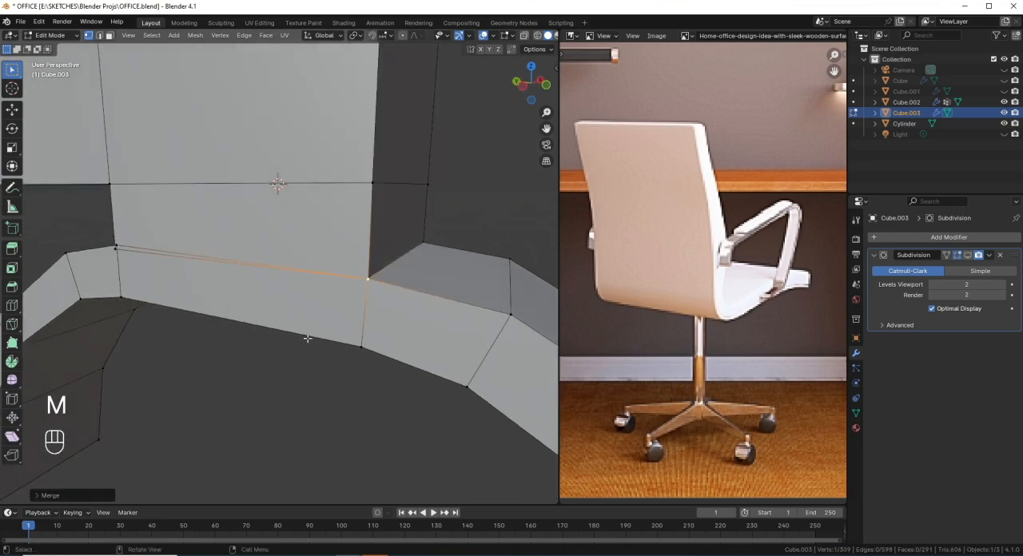
Step: Merge the last pair of overlapping corner vertices where the curved strip meets the leg's end block
left_click(120, 245)
middle_click_drag(142, 264, 164, 260)
left_click(111, 256, "shift")
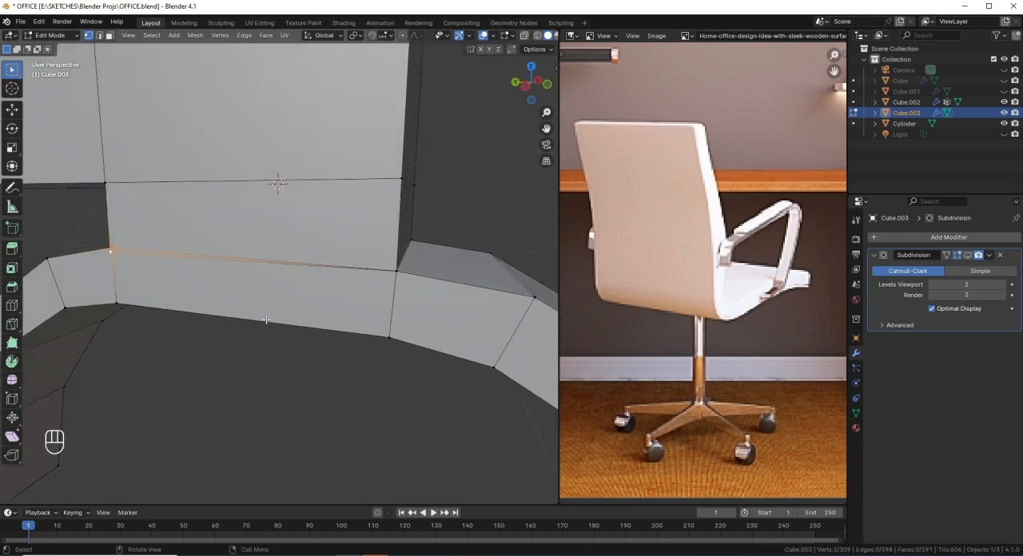
key("m")
left_click(267, 324)
middle_click_drag(229, 315, 214, 273)
Step: Turn on the Subdivision modifier's viewport display for the leg and caster cover
key("ctrl+r")
scroll(211, 323, "down", 2)
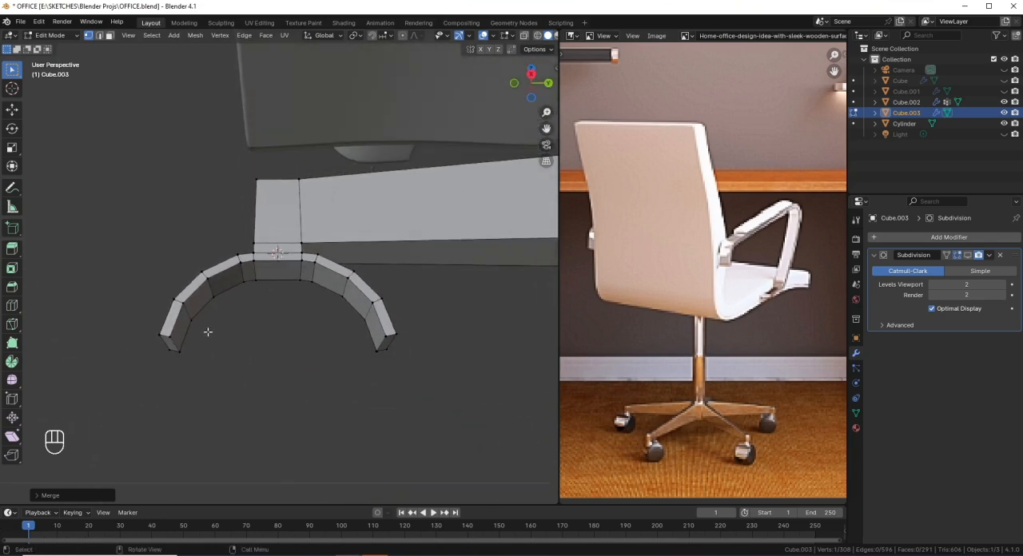
scroll(510, 350, "down", 1)
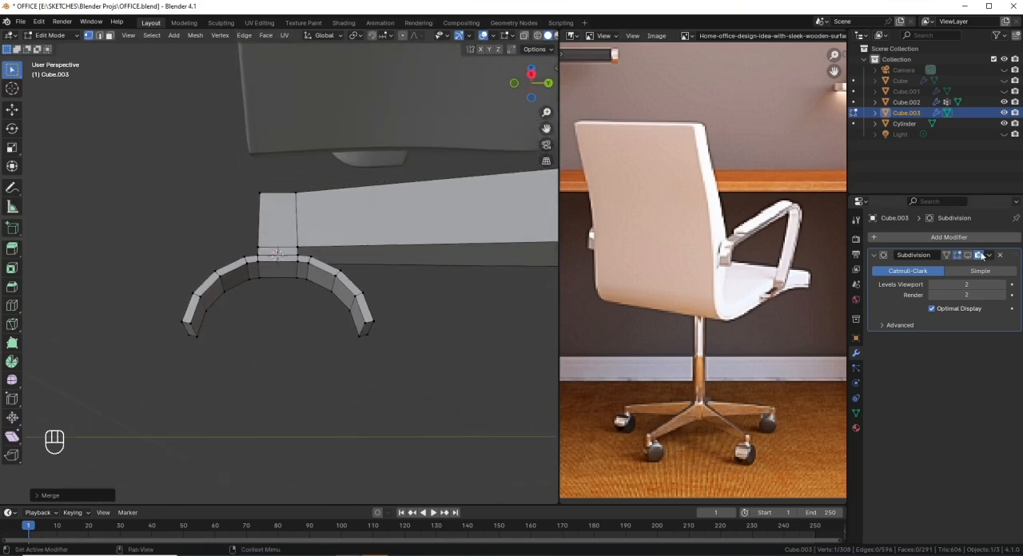
left_click(971, 255)
Step: Add two lengthwise loop cuts through the leg and curved cover, and scale them apart along the X axis
middle_click_drag(190, 299, 251, 356)
key("ctrl+r")
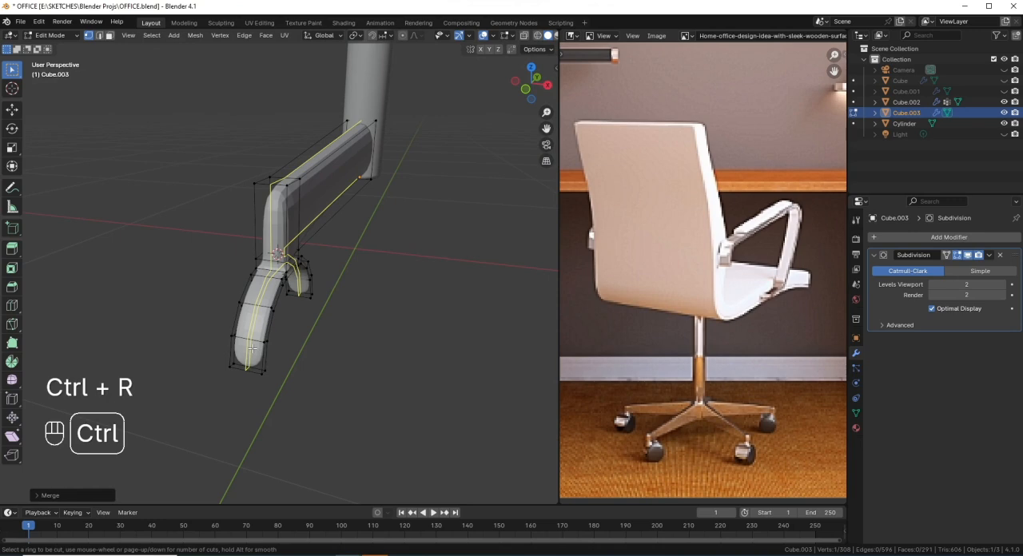
left_click(252, 349)
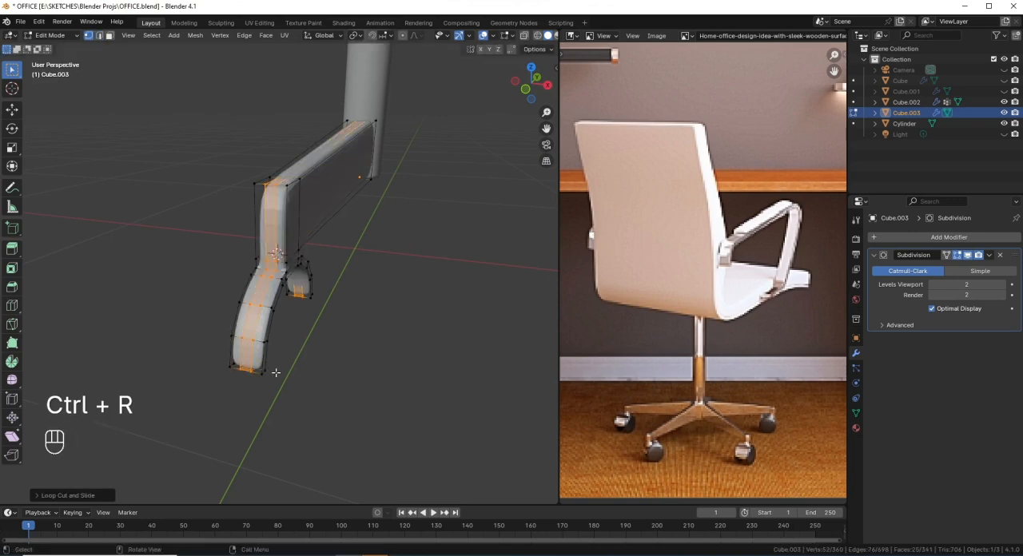
key("s")
key("x")
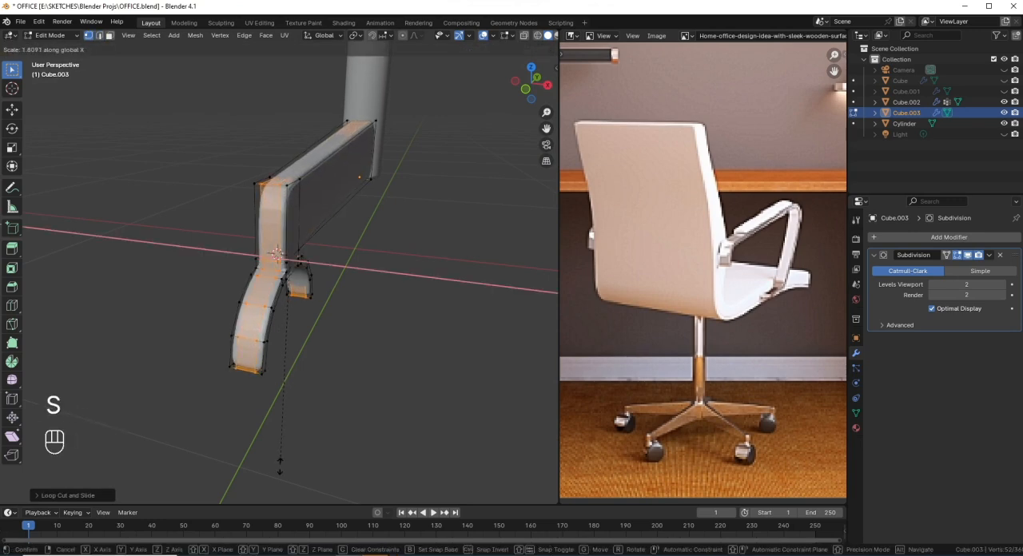
left_click(296, 402)
Step: Add a vertical loop cut around the leg and slide it close to the end block
middle_click_drag(297, 401, 298, 344)
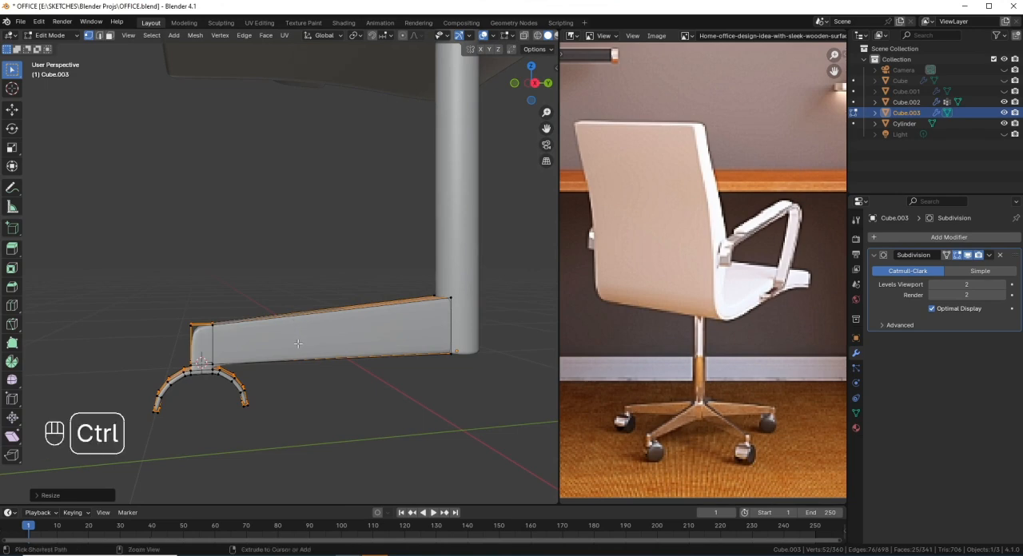
key("ctrl+r")
left_click(297, 344)
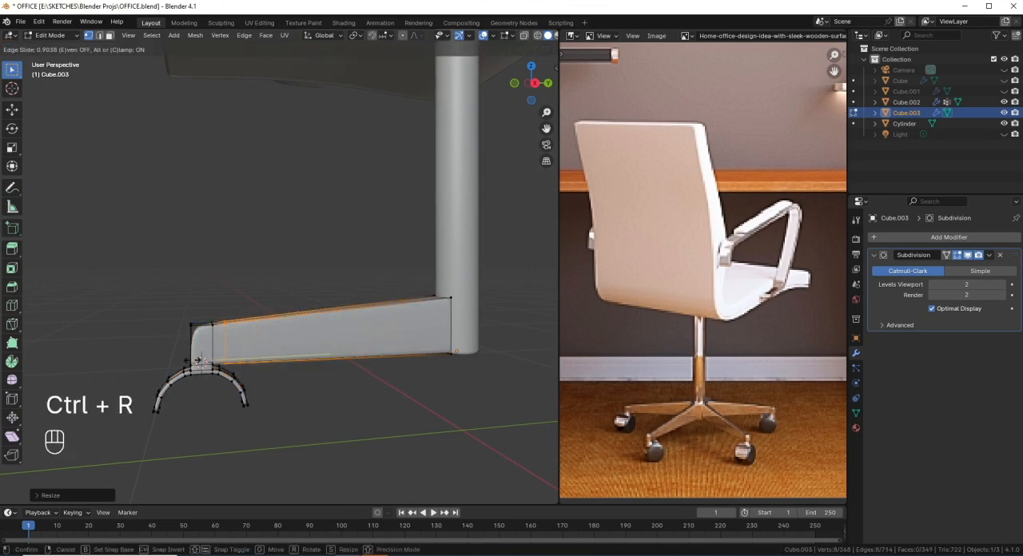
left_click(186, 362)
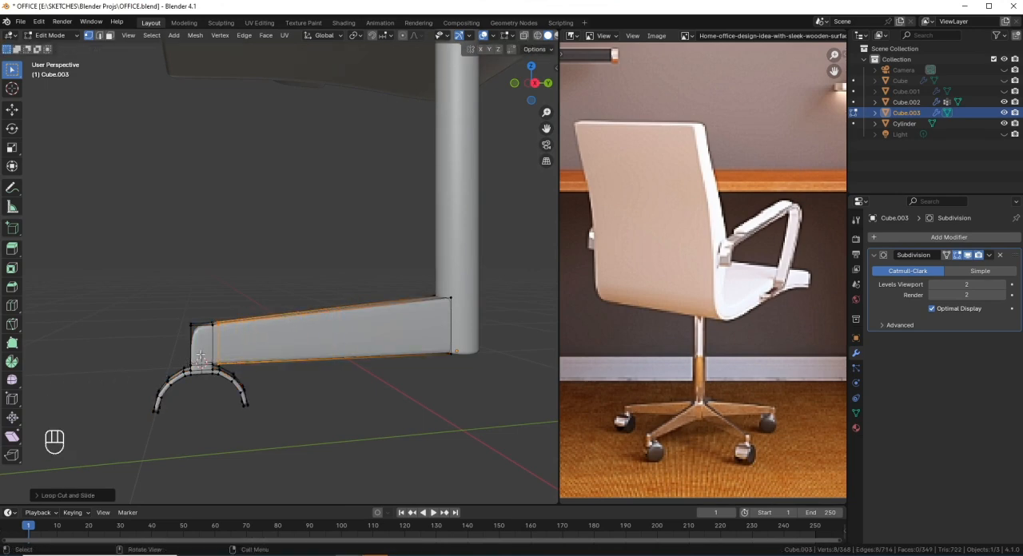
Step: Return to Object Mode and apply Shade Smooth to the leg and caster
key("Tab")
middle_click_drag(200, 354, 390, 258)
scroll(353, 336, "up", 3)
right_click(441, 250)
left_click(440, 250)
scroll(392, 319, "down", 1)
scroll(344, 311, "up", 3)
middle_click_drag(343, 313, 215, 299, "shift")
scroll(231, 280, "up", 2)
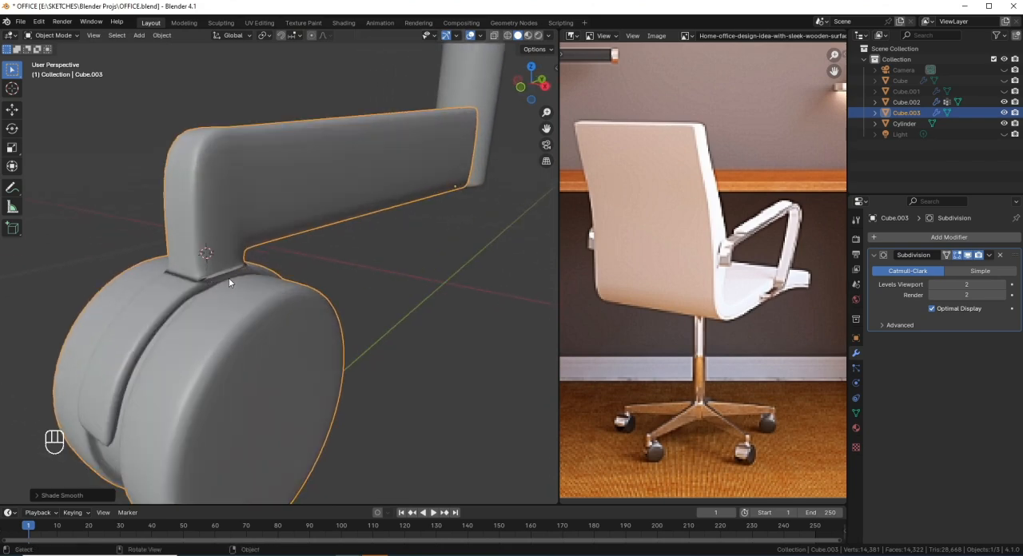
Step: Reveal the hidden caster geometry, select the whole mesh and recalculate its normals
key("Tab")
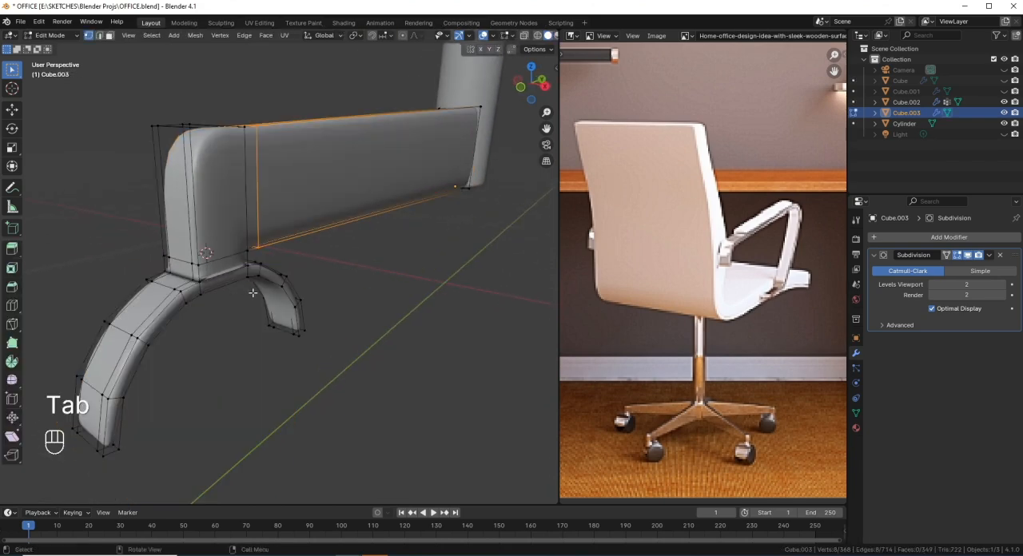
key("alt+h")
key("a")
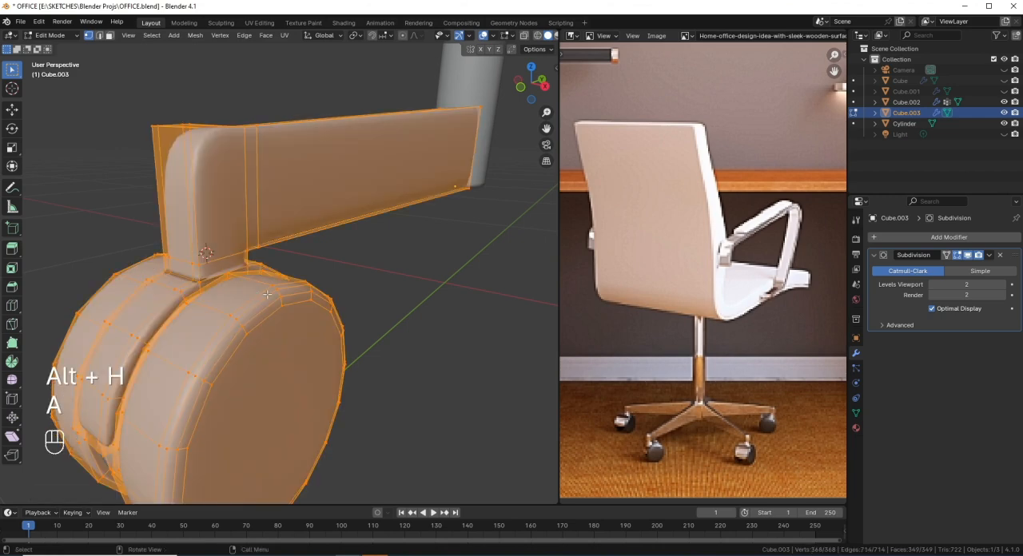
key("shift")
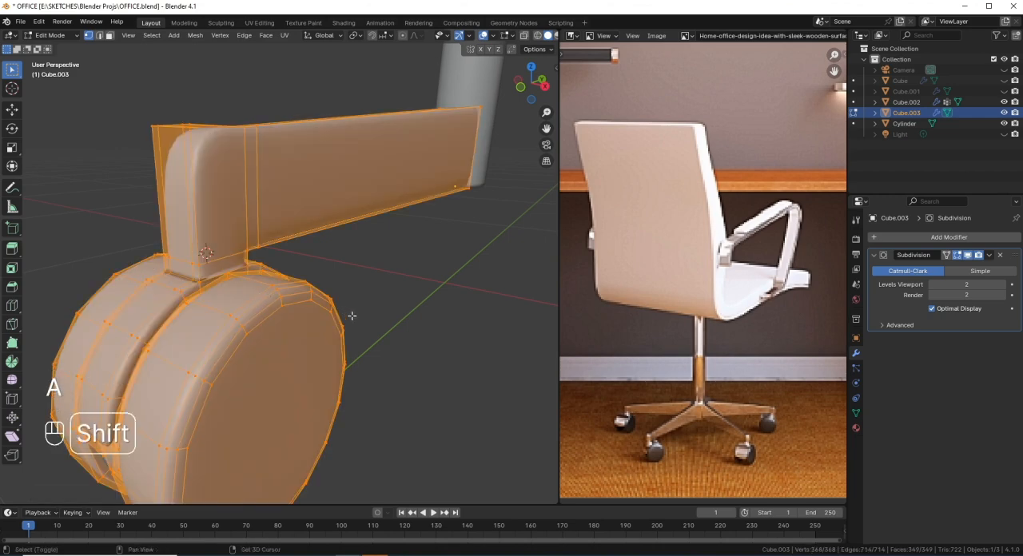
key("shift+n")
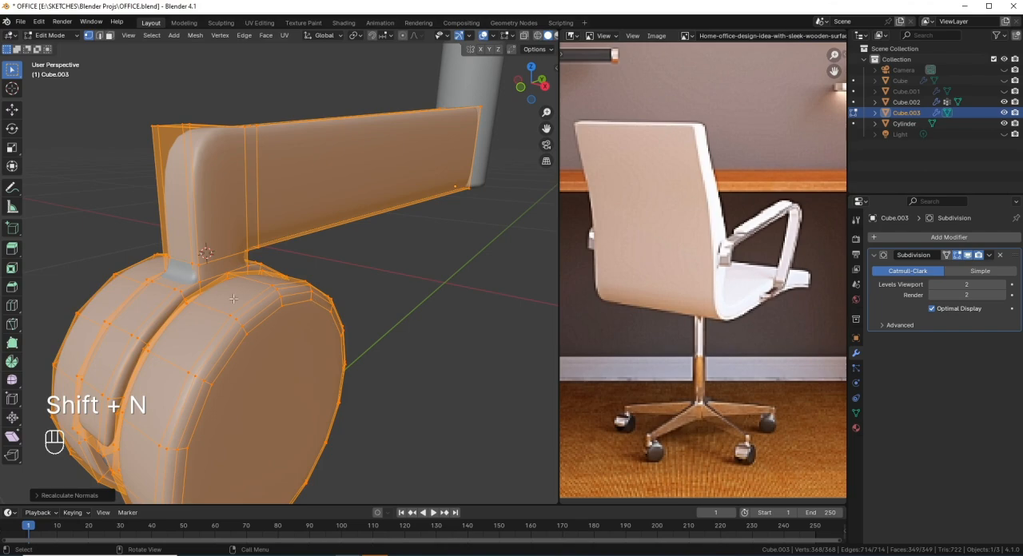
key("Tab")
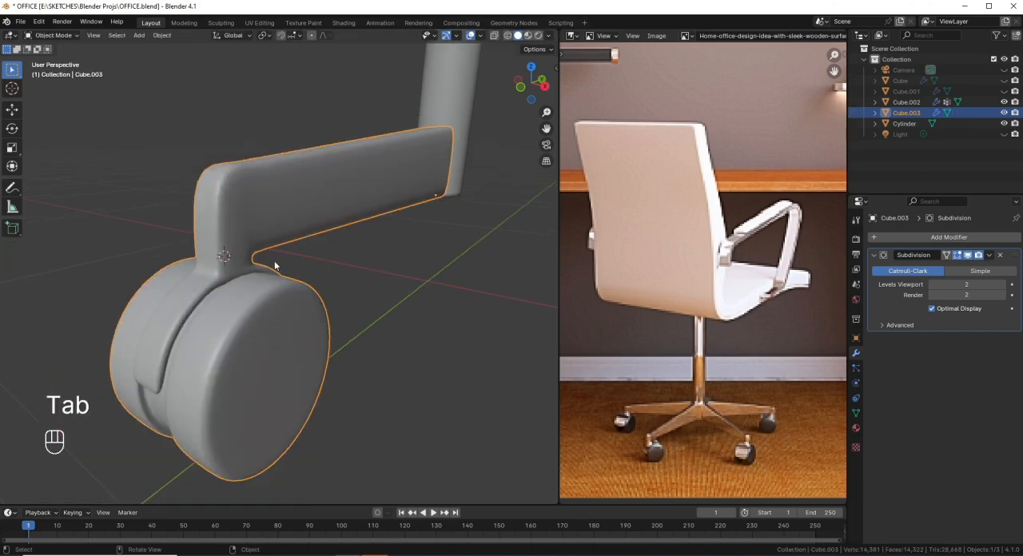
Step: Add a loop cut around the short neck between the leg's end block and the caster cover
key("Tab")
key("ctrl")
key("ctrl+r")
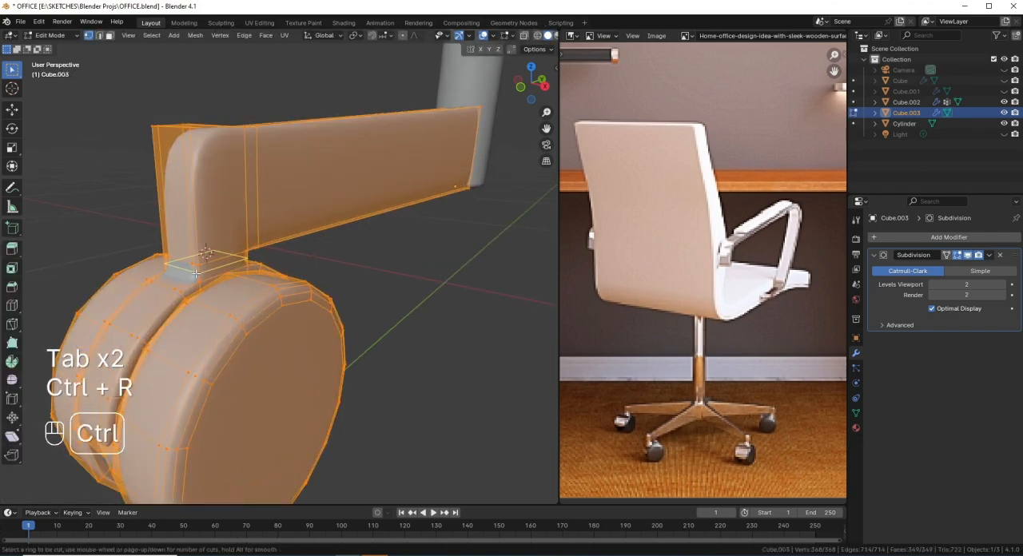
left_click(196, 273)
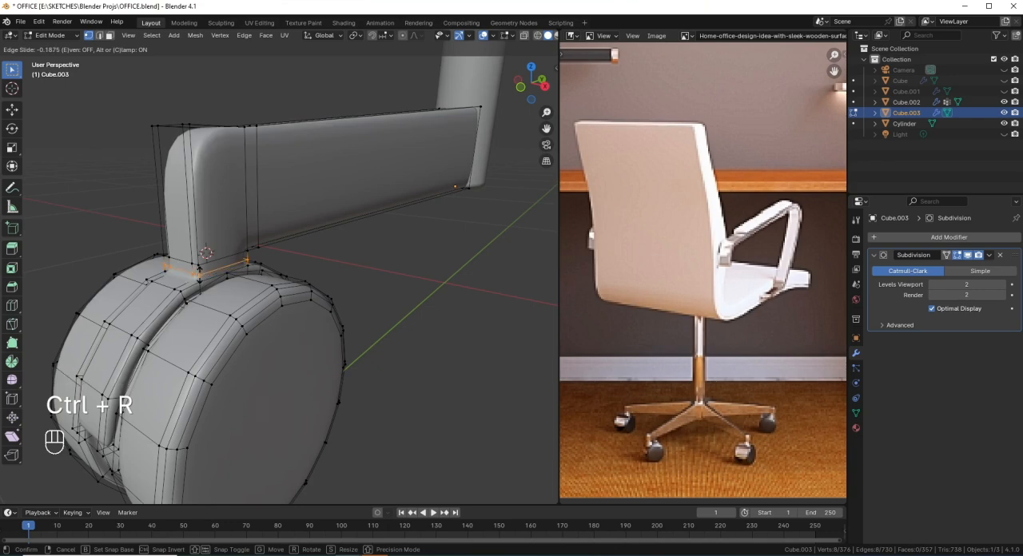
left_click(247, 259)
middle_click_drag(247, 260, 228, 227)
Step: From the right orthographic view, add a centred horizontal loop cut along the leg's length
key("KP_3")
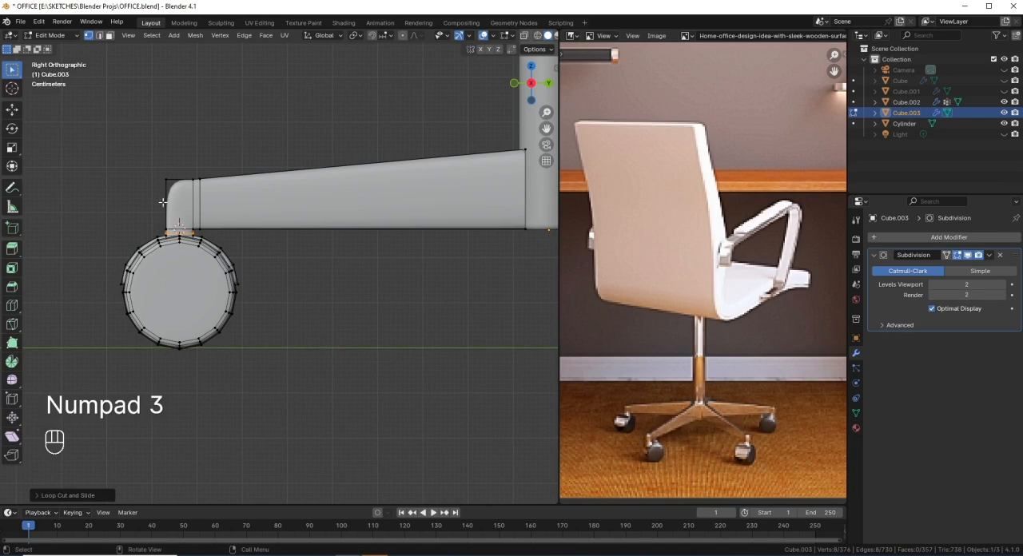
scroll(164, 206, "up", 1)
key("ctrl+r")
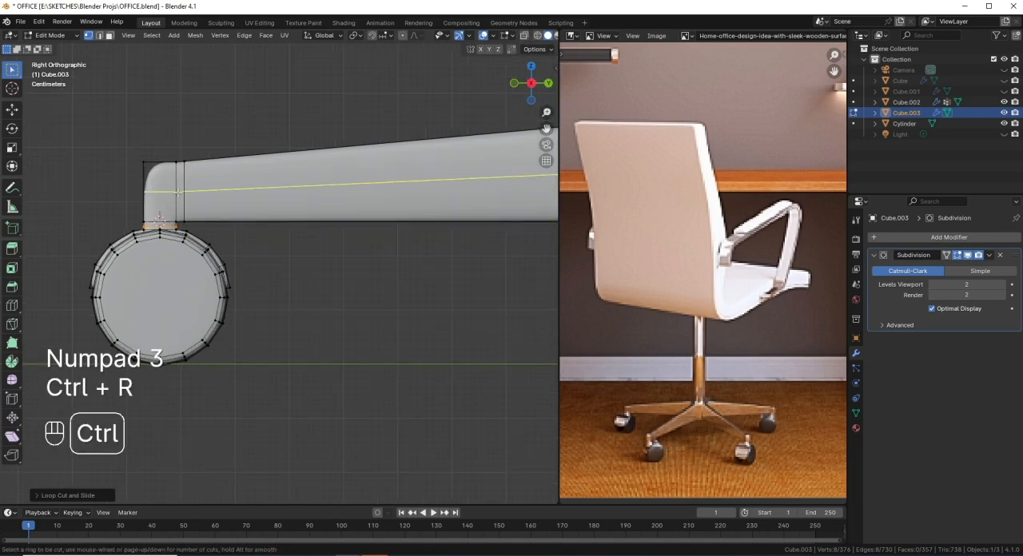
left_click(153, 174)
right_click(153, 174)
Step: Select the upper outer corner vertices of the leg's end block and edge-slide them slightly downward
key("shift+z")
left_click_drag(122, 135, 160, 172)
key("shift+z")
key("g")
key("g")
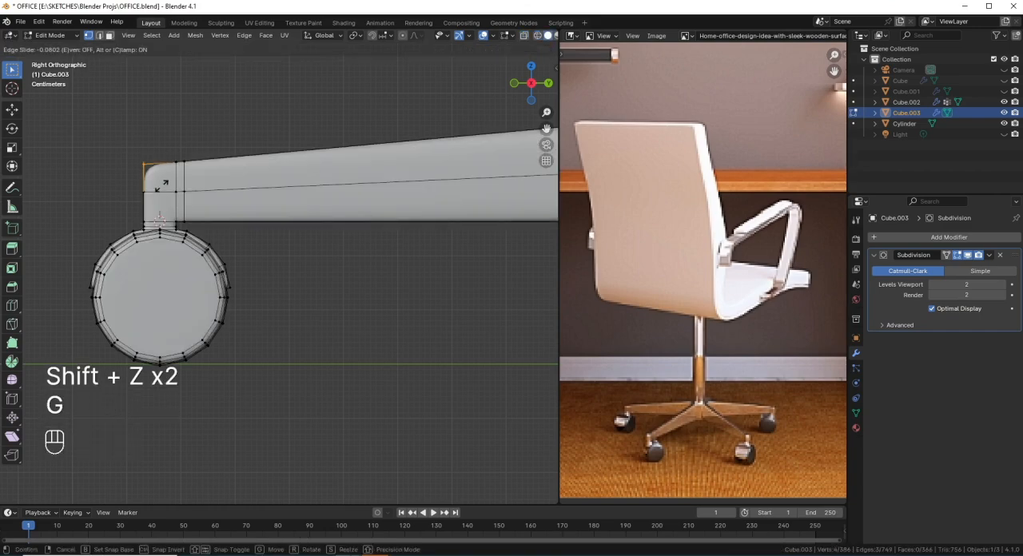
left_click(162, 188)
scroll(215, 270, "down", 3)
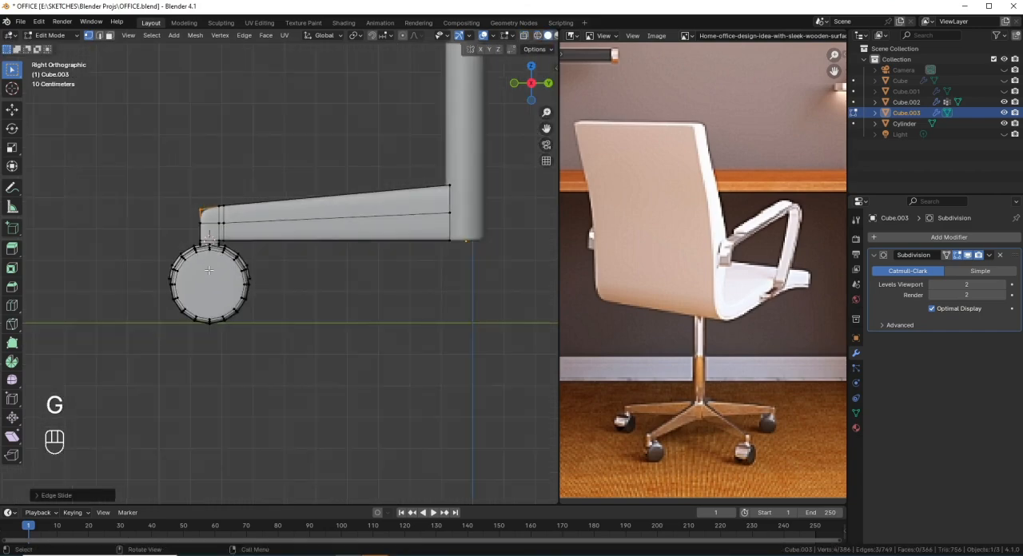
Step: Return to Object Mode and save the OFFICE.blend file
middle_click_drag(215, 270, 284, 273)
key("Tab")
middle_click_drag(271, 271, 311, 327)
key("ctrl+s")
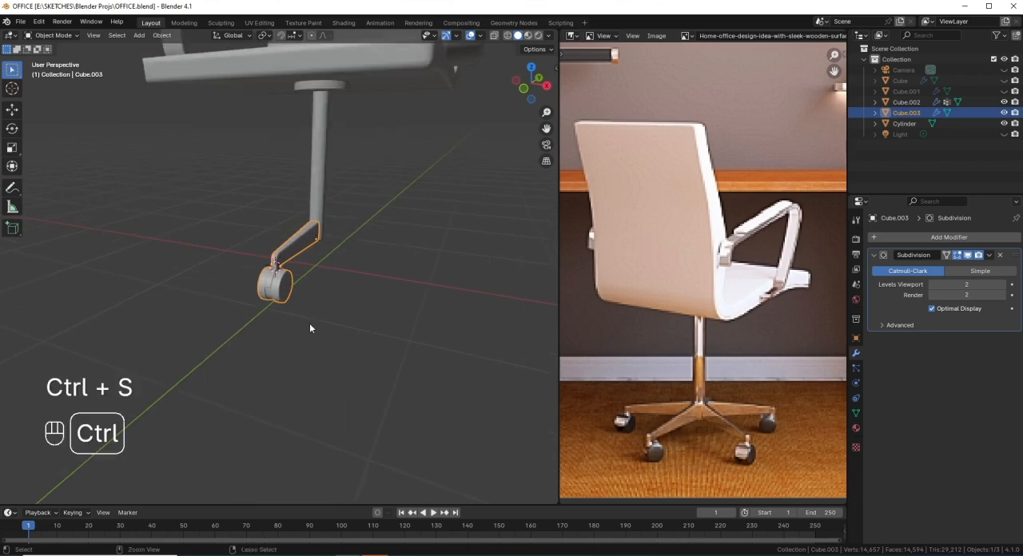
Step: Duplicate the central column's bottom face in the right wireframe view and raise the copy along Z inside the column
key("KP_3")
middle_click_drag(352, 260, 288, 352, "shift")
scroll(291, 355, "up", 1)
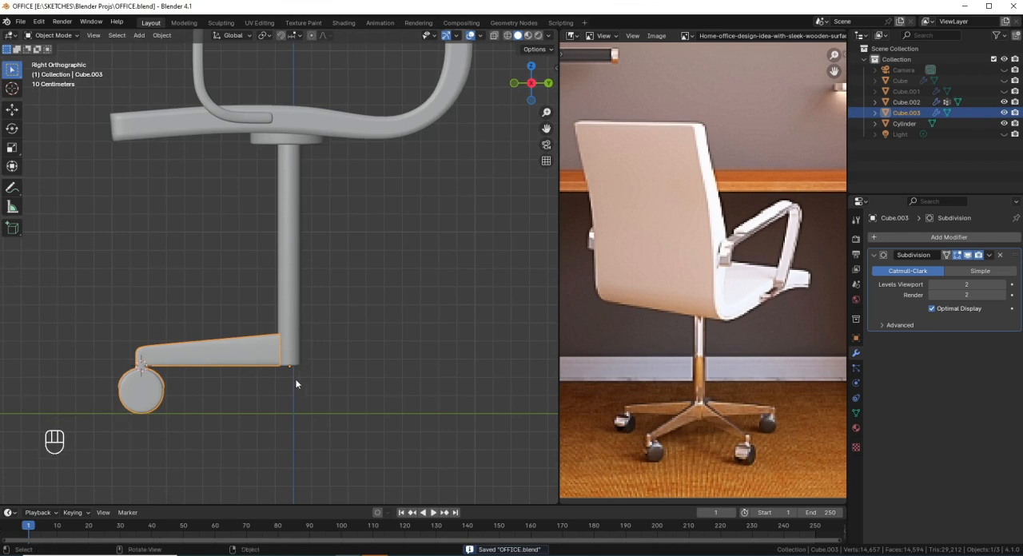
mouse_move(346, 314)
middle_mouse_down()
mouse_move(247, 301)
mouse_move(325, 321)
mouse_move(268, 289)
mouse_move(303, 305)
mouse_move(300, 345)
mouse_move(342, 312)
middle_mouse_up()
scroll(305, 359, "up", 3)
scroll(324, 344, "up", 2)
key("KP_3")
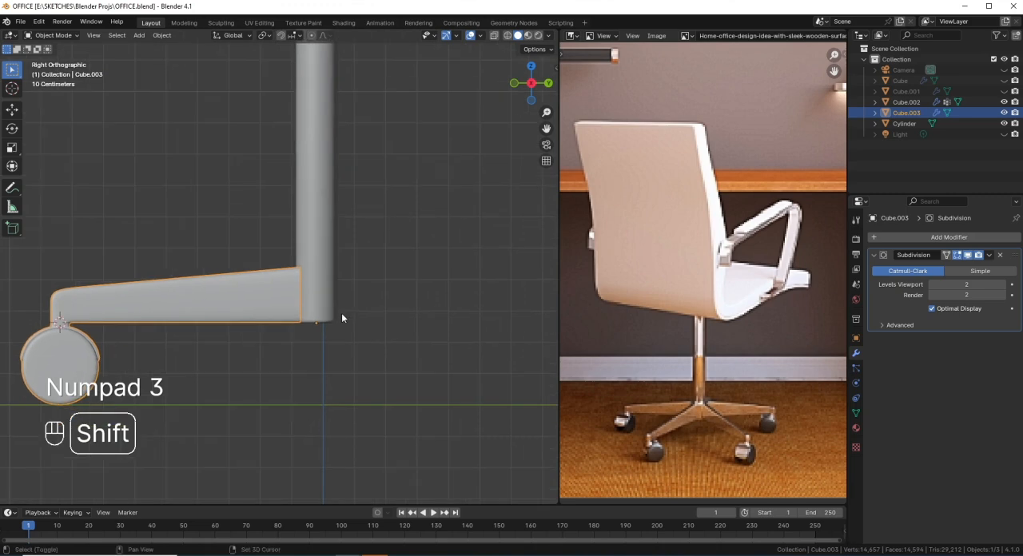
key("shift+z")
key("Tab")
key("Tab")
left_click(336, 320)
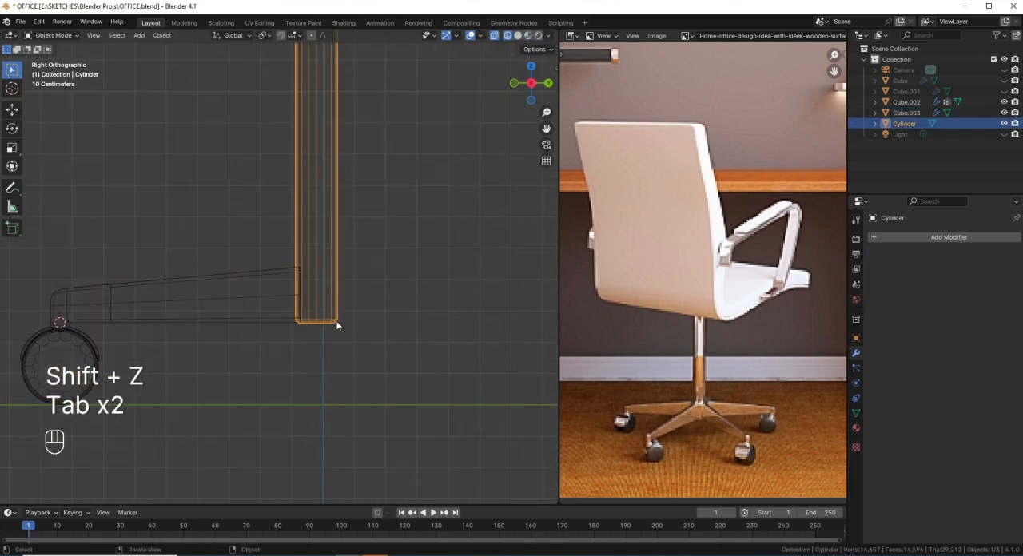
key("Tab")
scroll(334, 338, "up", 2)
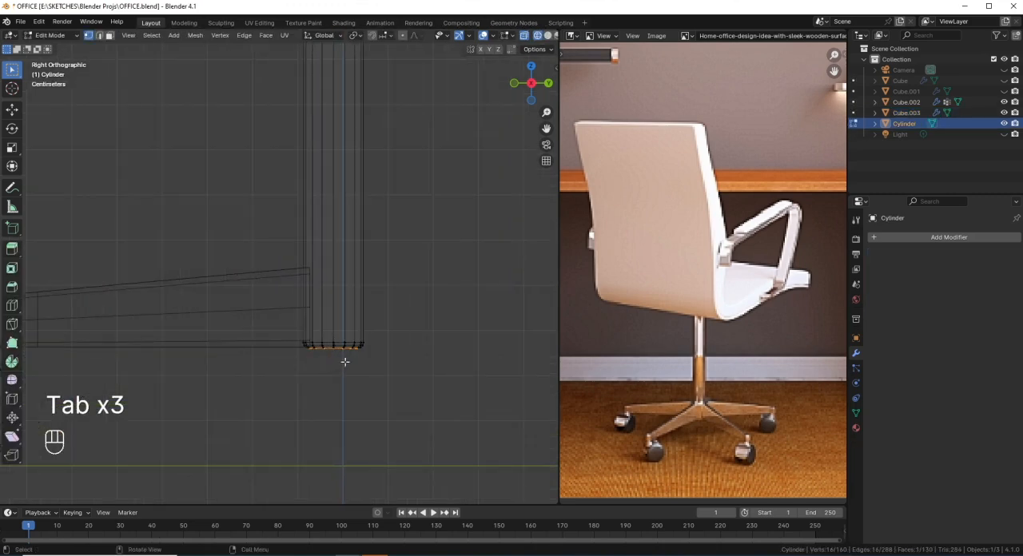
key("shift")
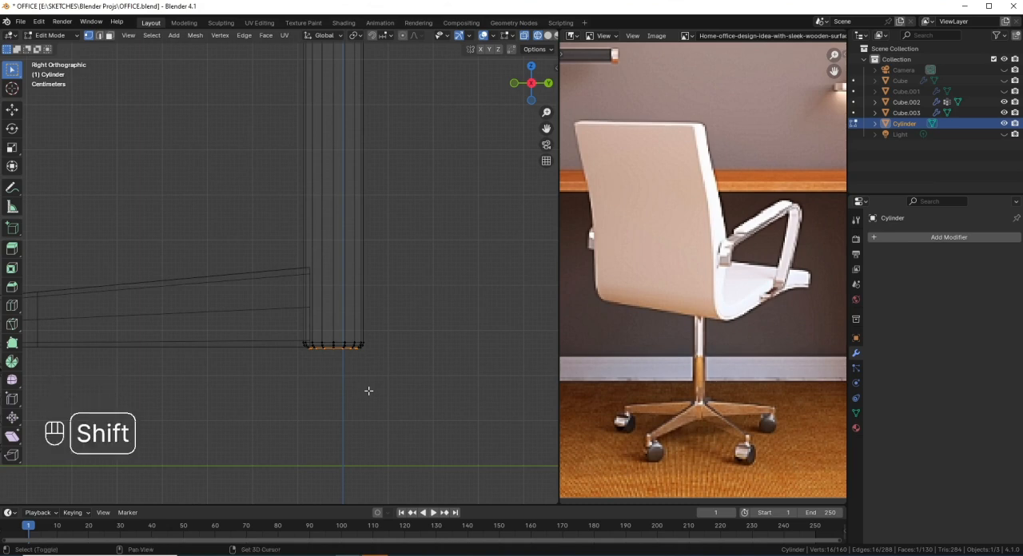
key("shift+d")
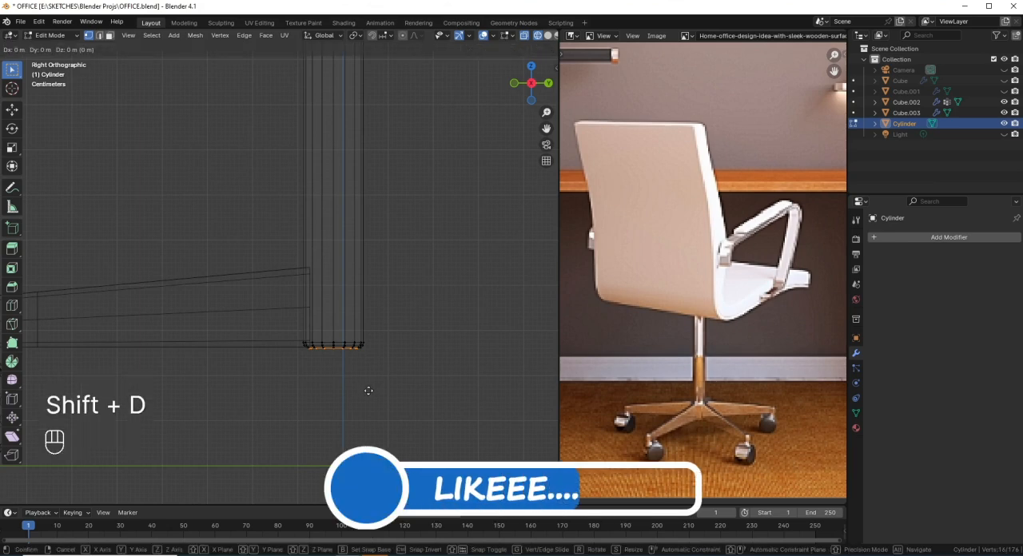
key("z")
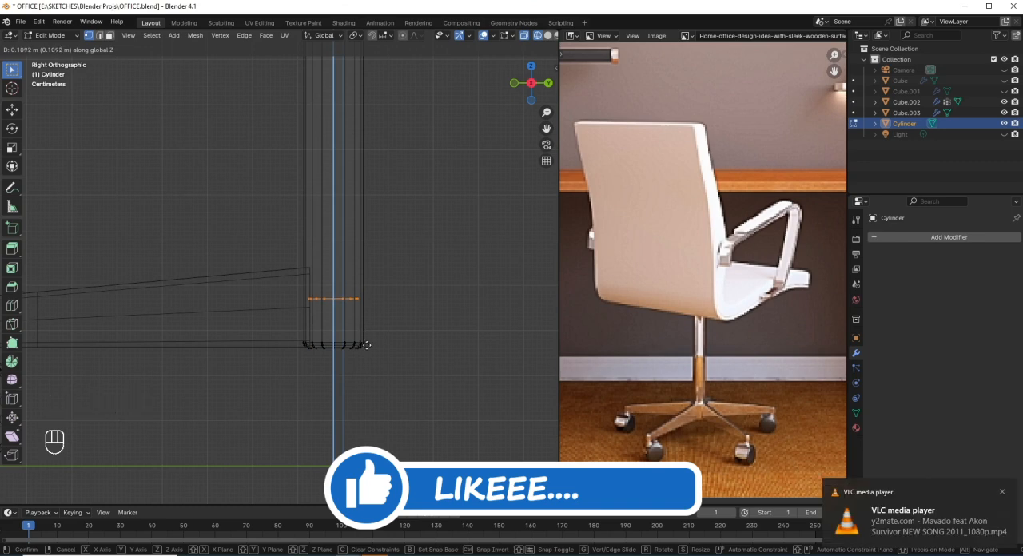
left_click(369, 355)
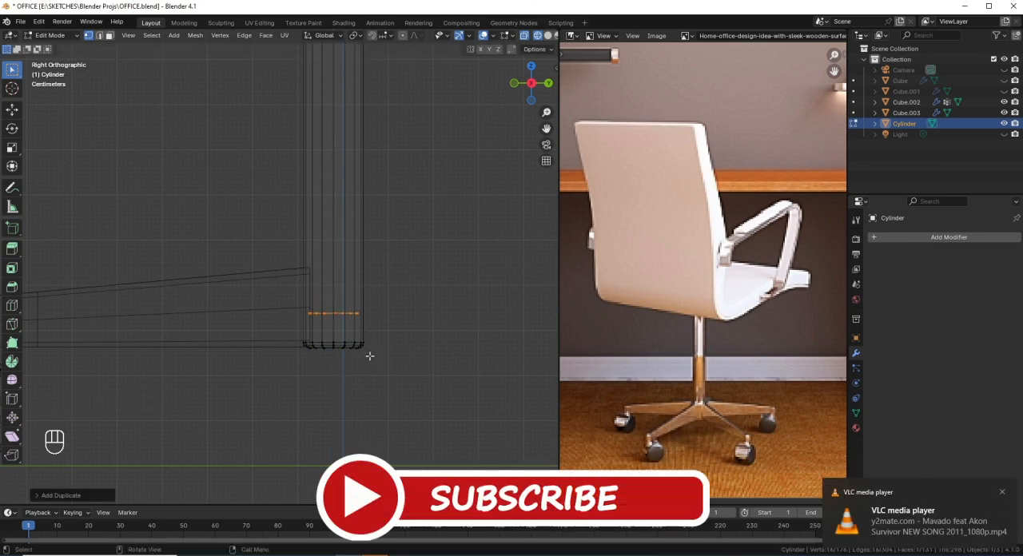
Step: Extrude the duplicated face about 0.097 m downward and separate the resulting plug into its own object
key("e")
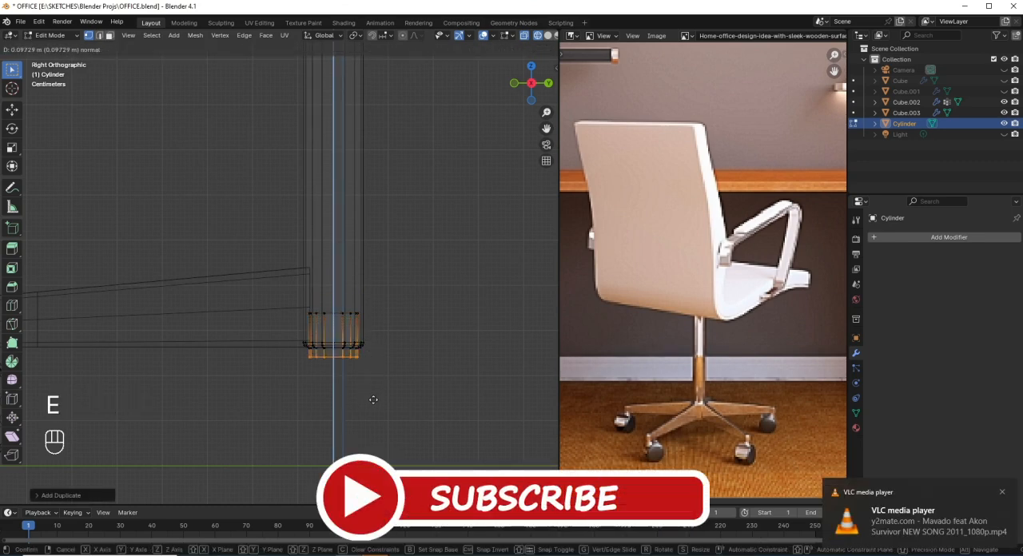
left_click(374, 401)
key("ctrl+KP_Add")
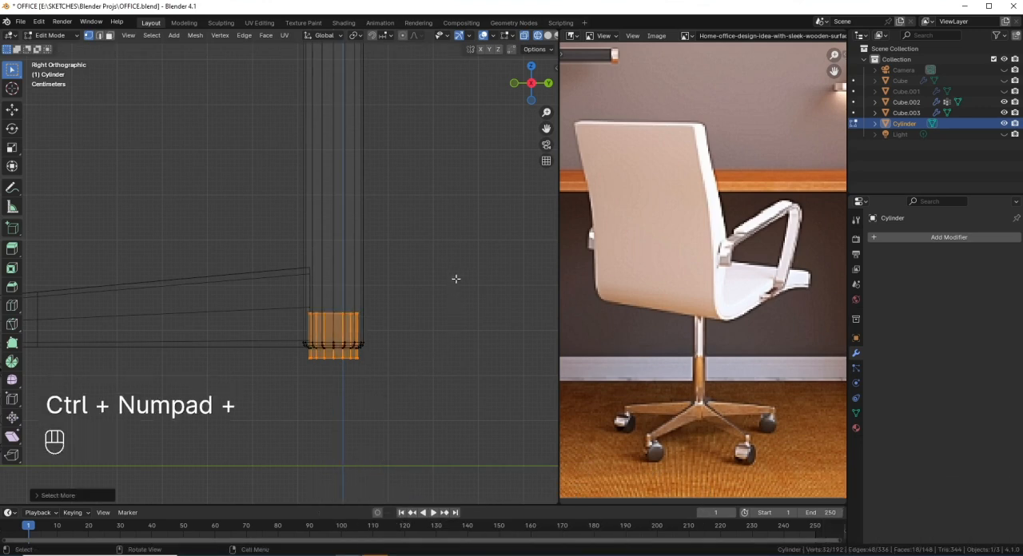
key("p")
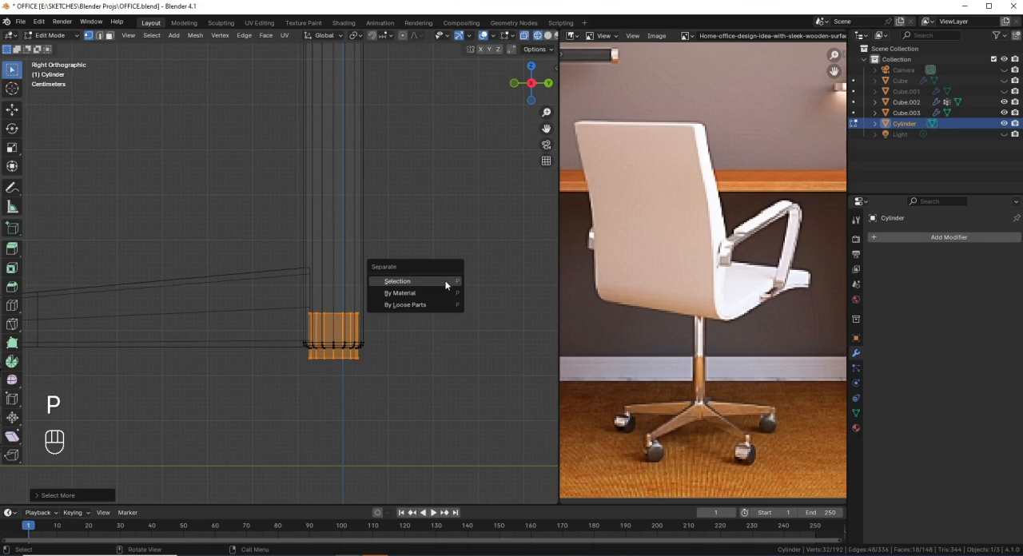
left_click(446, 284)
scroll(352, 319, "down", 2)
key("Tab")
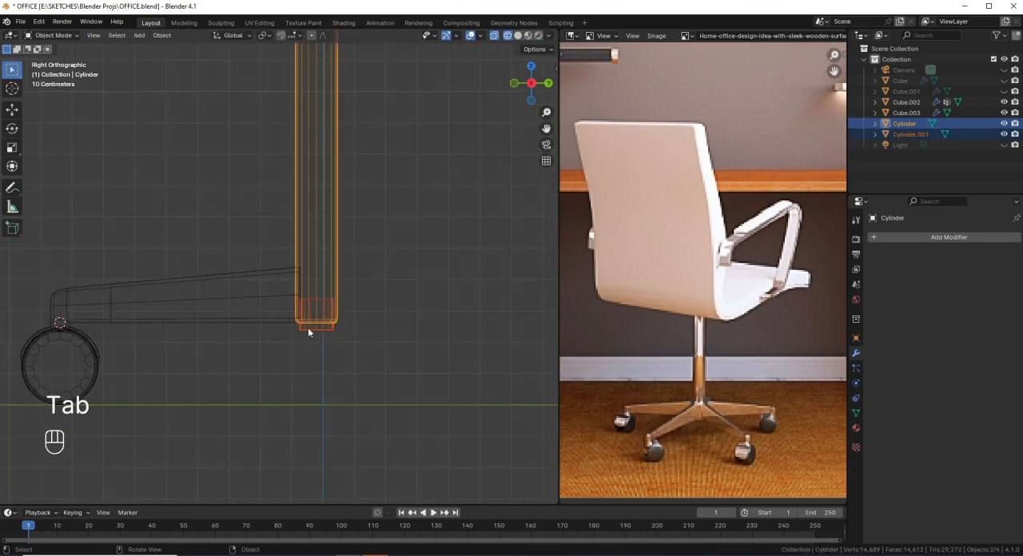
Step: Select the leg-and-caster object, return to solid shading and add an Array modifier to it
left_click(314, 332)
middle_click_drag(202, 318, 224, 362)
left_click(202, 328)
scroll(203, 326, "down", 2)
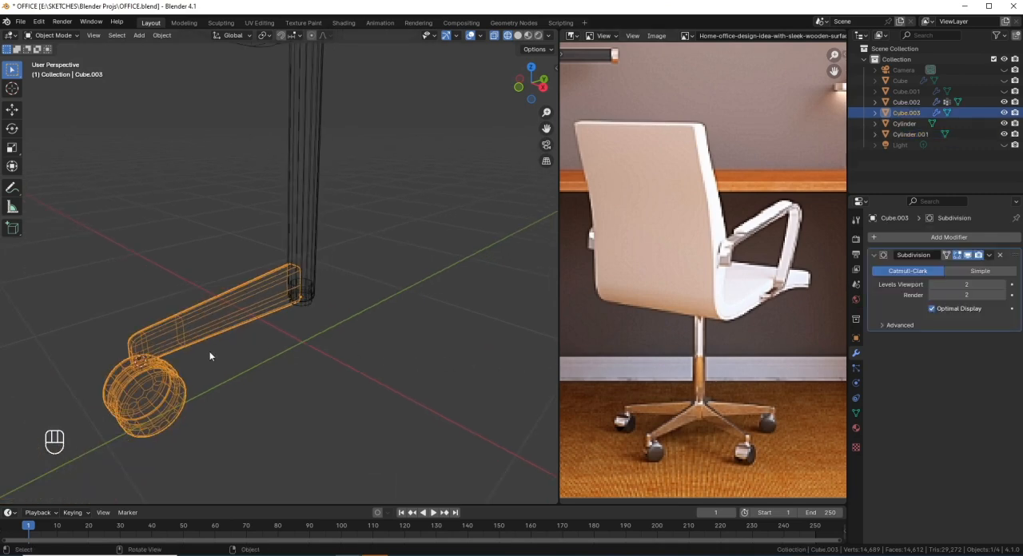
key("shift+z")
scroll(373, 304, "down", 4)
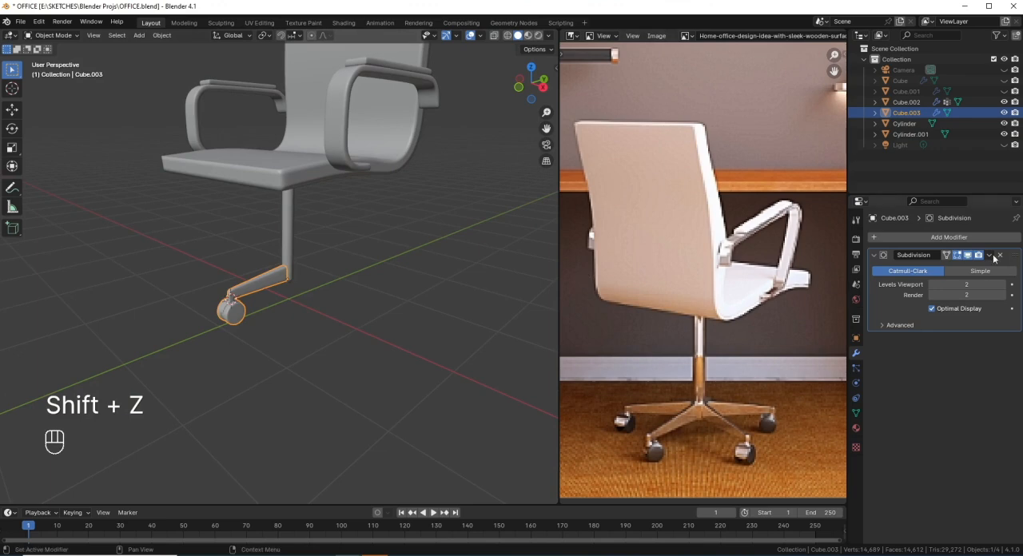
left_click(890, 237)
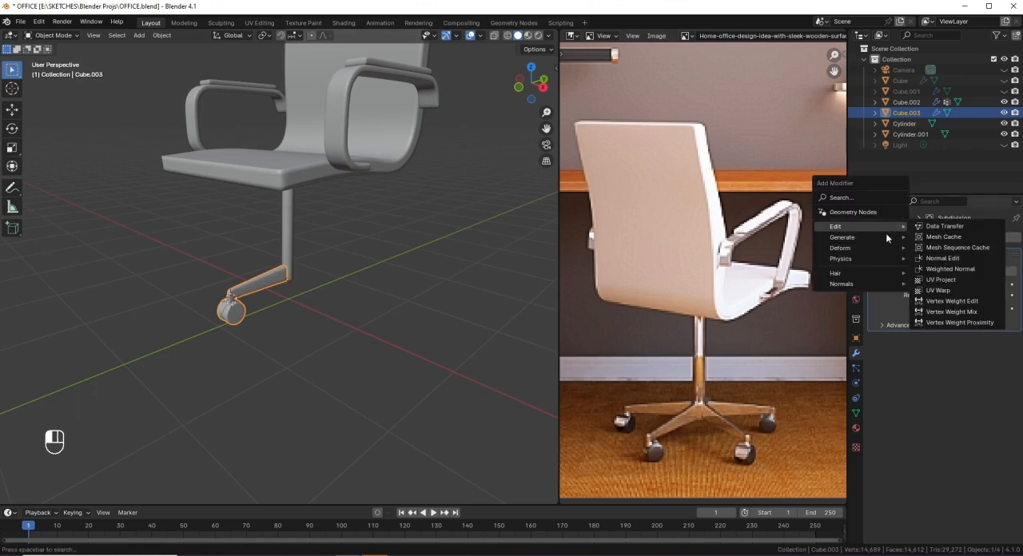
mouse_move(888, 237)
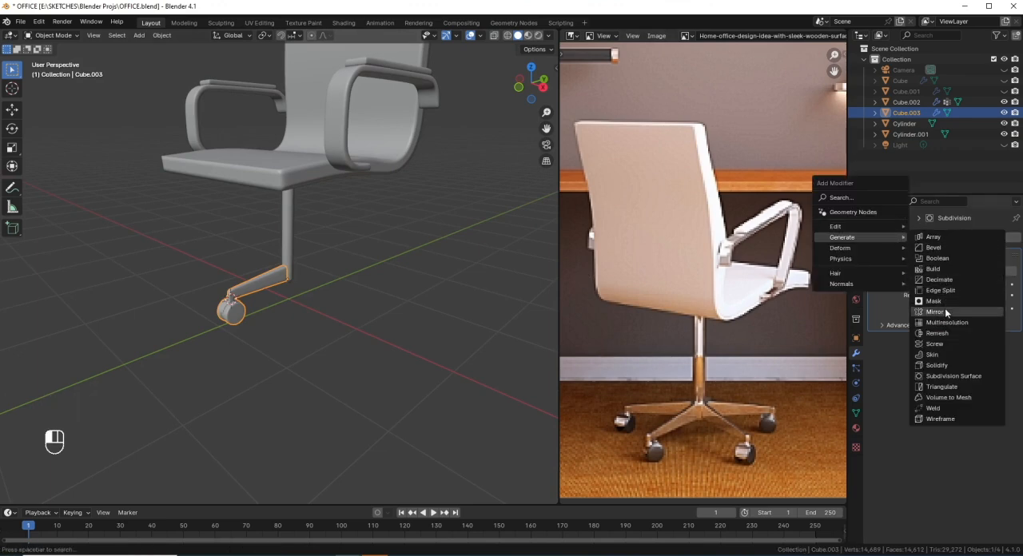
left_click(935, 237)
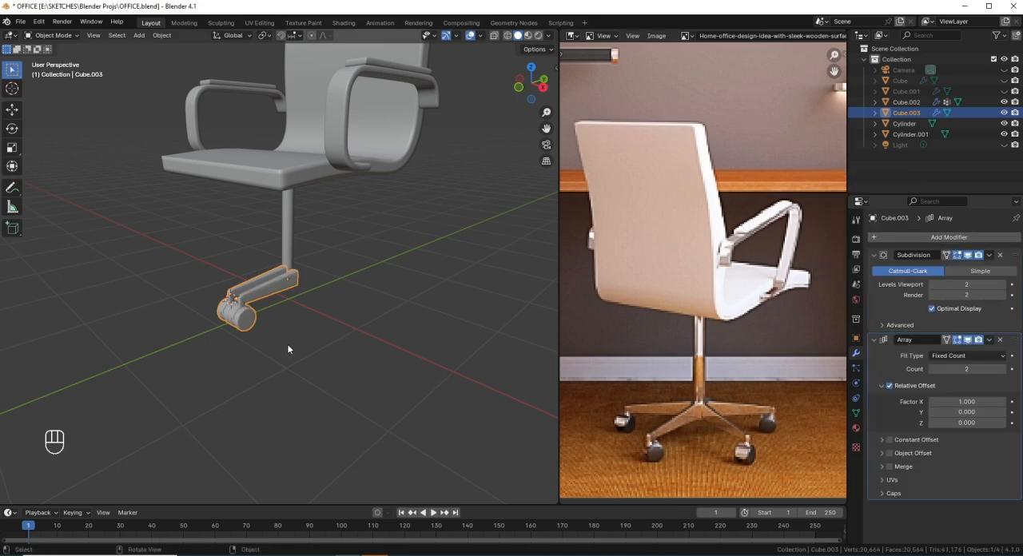
Step: Disable the array's Relative Offset and enable Object Offset instead
scroll(283, 343, "up", 3)
middle_click_drag(283, 344, 314, 343)
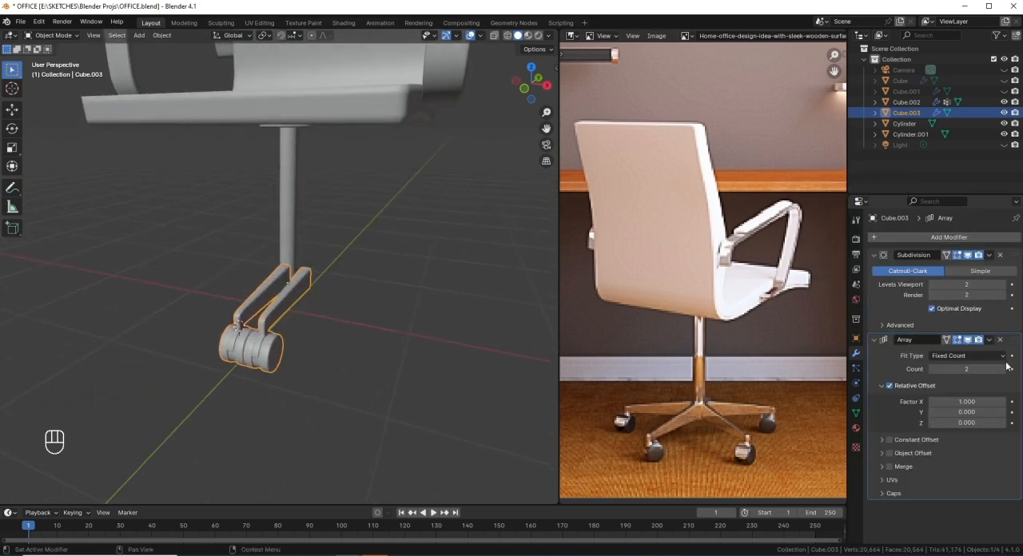
left_click(889, 386)
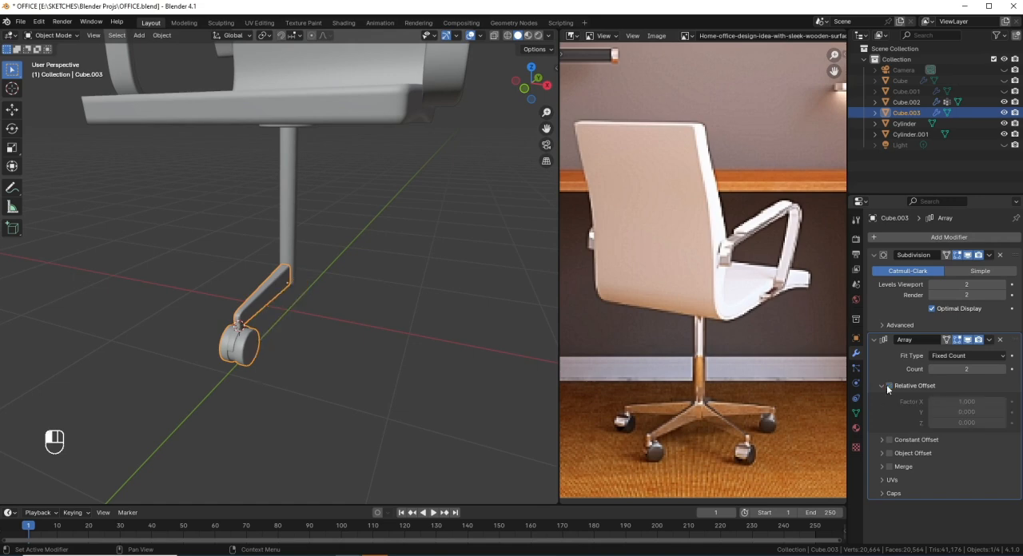
left_click(889, 453)
left_click(881, 455)
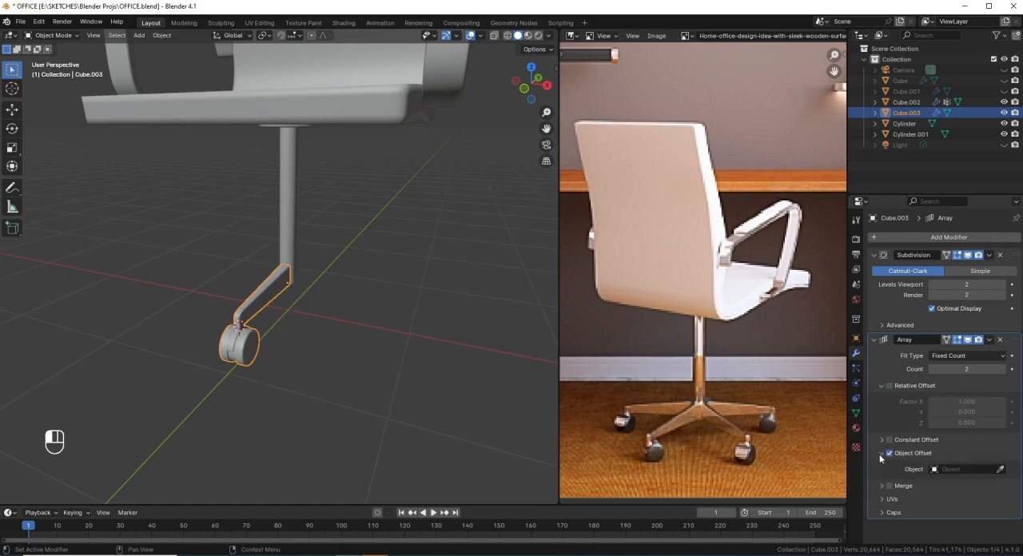
Step: Pick the small plug at the column's lower end, Cylinder.001, as the array's offset object
left_click(1001, 470)
middle_click_drag(215, 319, 303, 308)
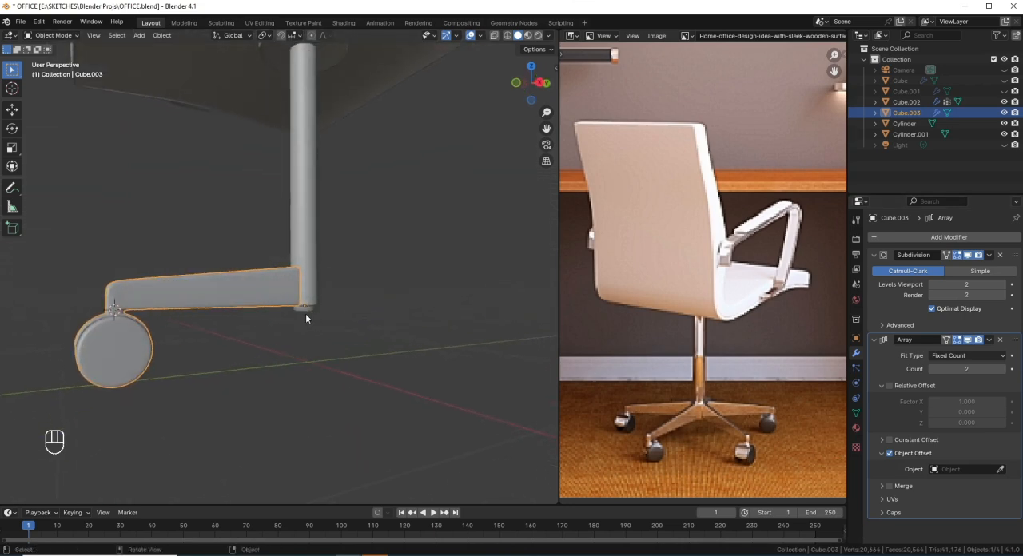
scroll(312, 323, "up", 2)
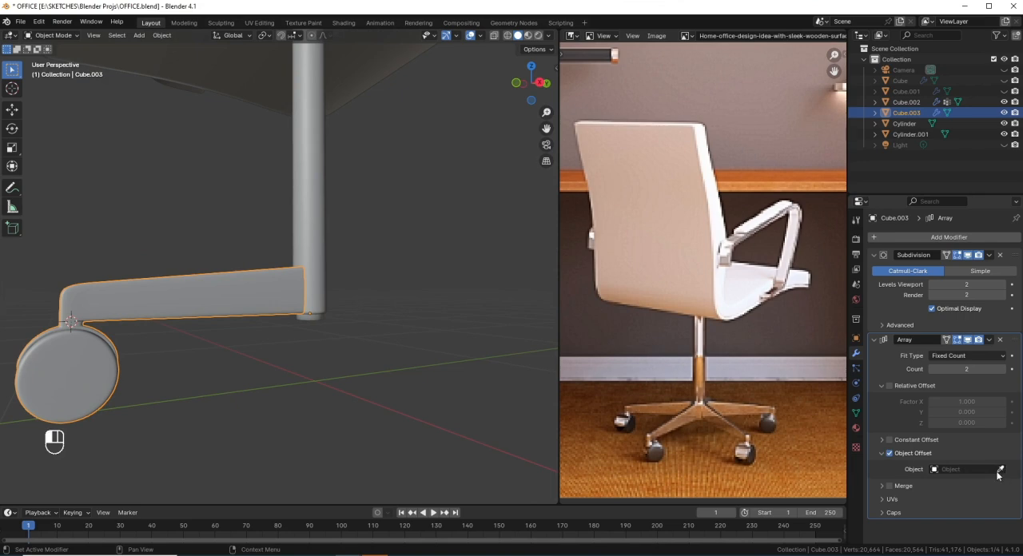
left_click(999, 470)
left_click(318, 320)
middle_click_drag(457, 358, 243, 341)
scroll(243, 340, "down", 5)
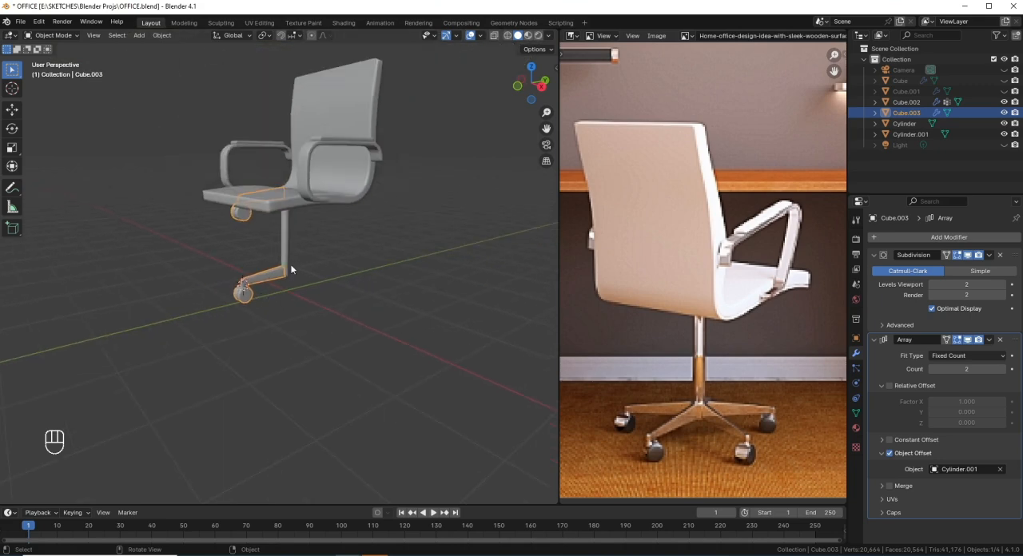
scroll(290, 266, "up", 4)
left_click(291, 284)
middle_click_drag(293, 284, 282, 284)
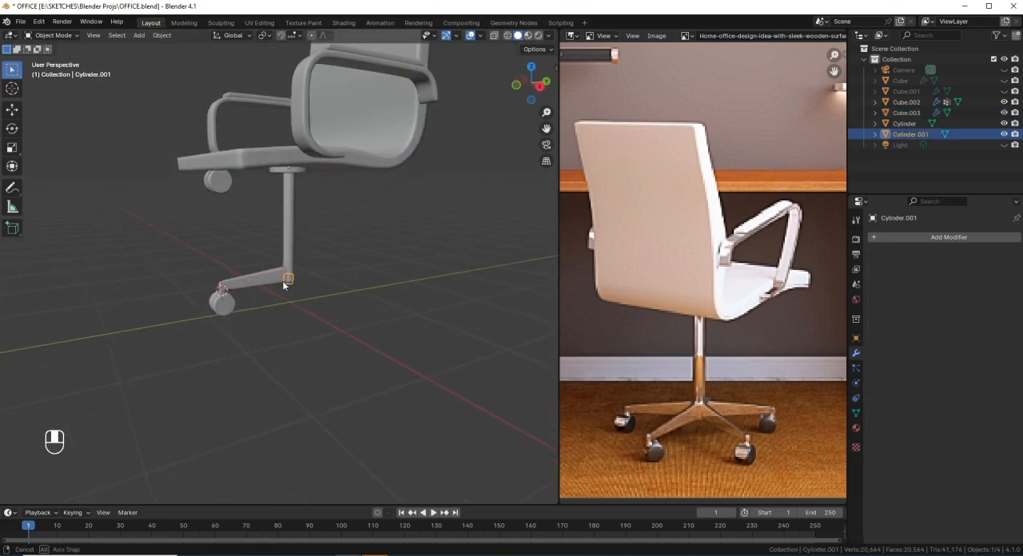
key("g")
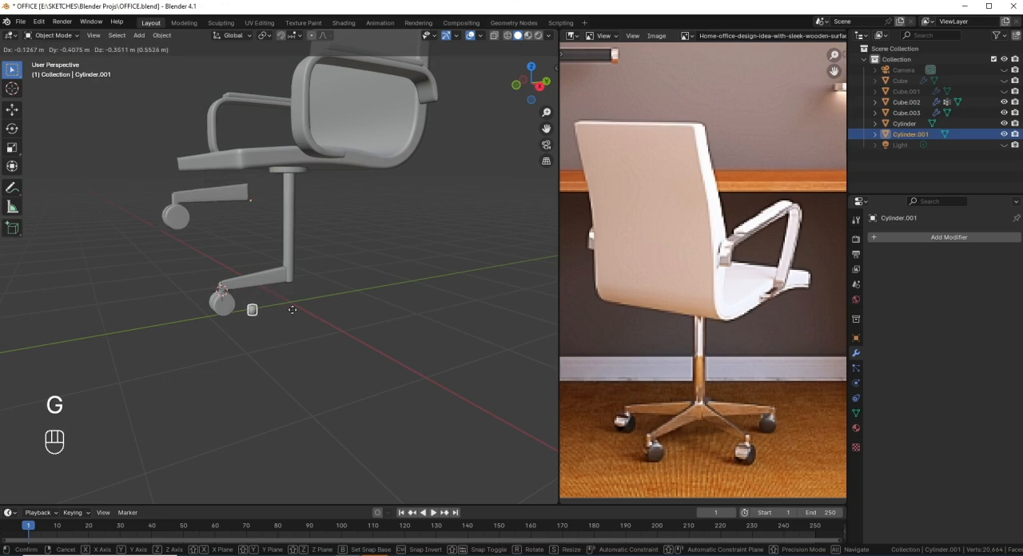
left_click(303, 284)
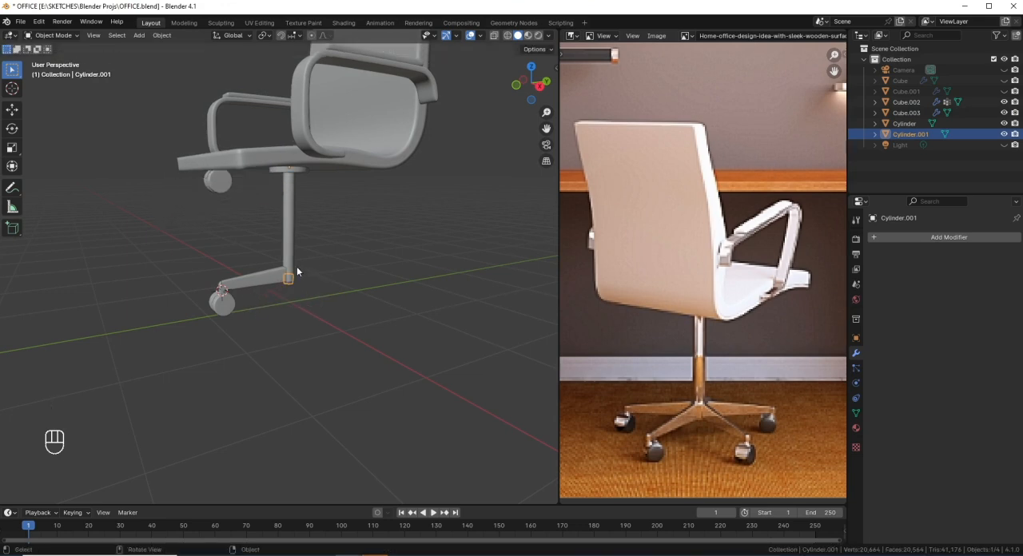
middle_click_drag(306, 217, 331, 315, "shift")
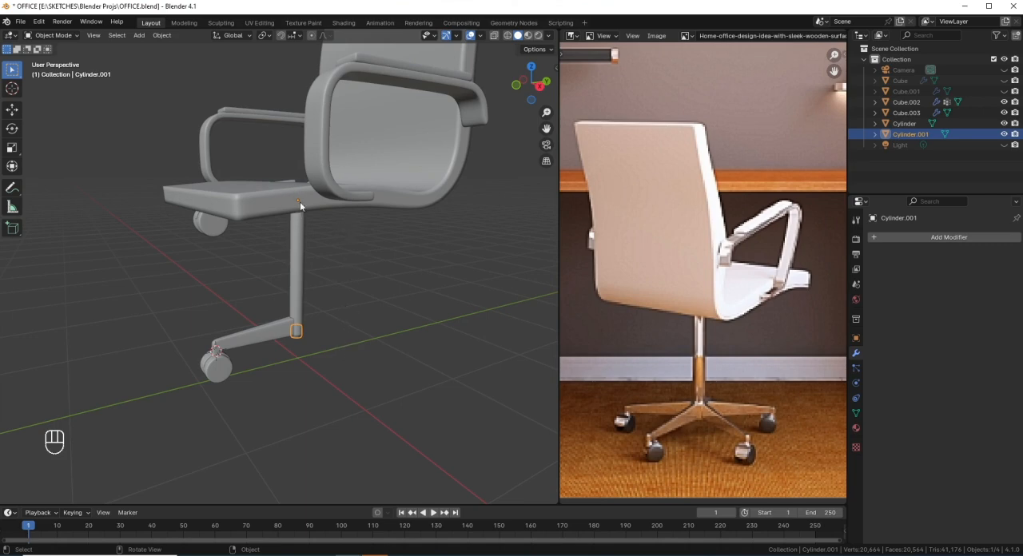
left_click(258, 338)
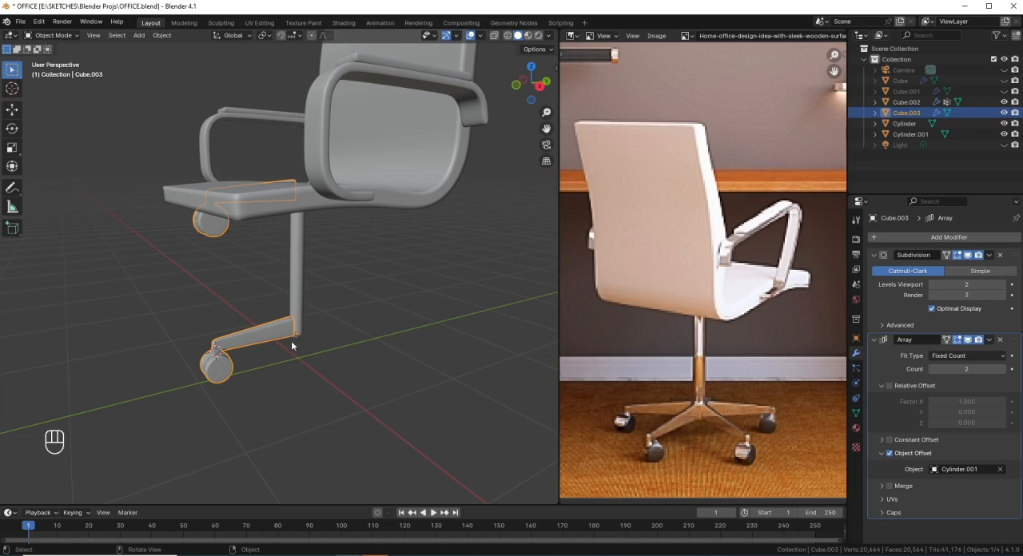
scroll(307, 353, "up", 3)
left_click(304, 368)
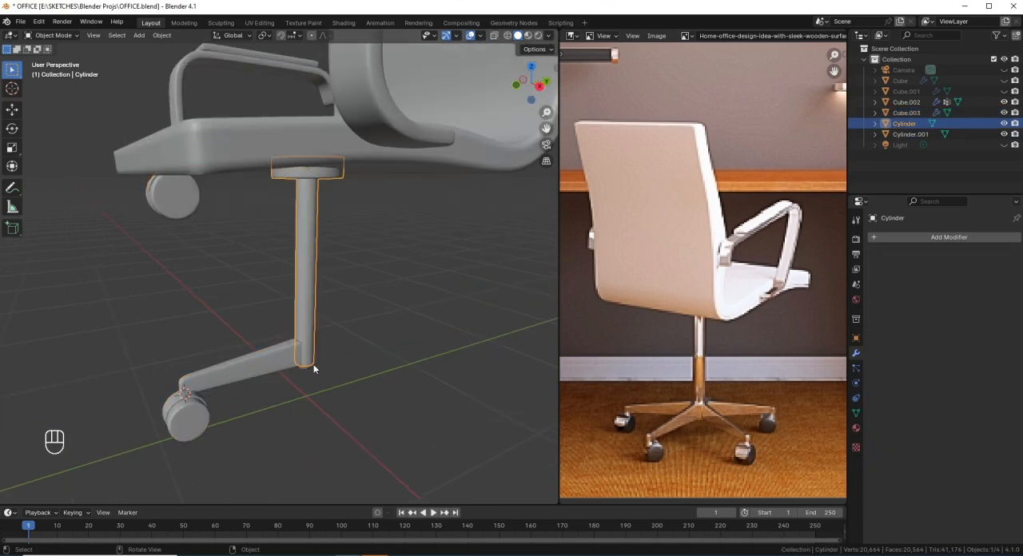
left_click(307, 369)
middle_click_drag(307, 370, 310, 379)
scroll(310, 379, "down", 3)
right_click(372, 232)
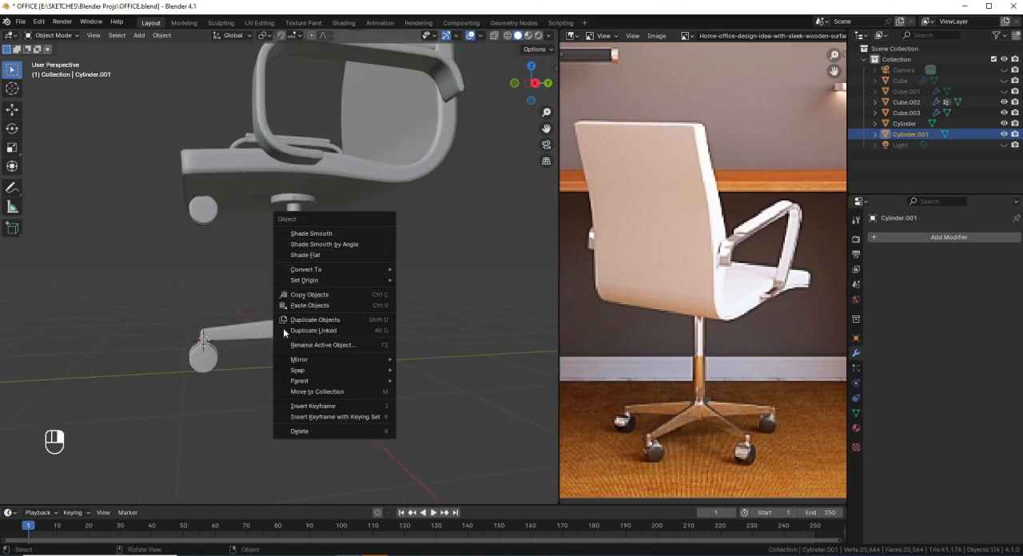
Step: Snap the 3D cursor to the origin of the leg-and-caster object
left_click(204, 358)
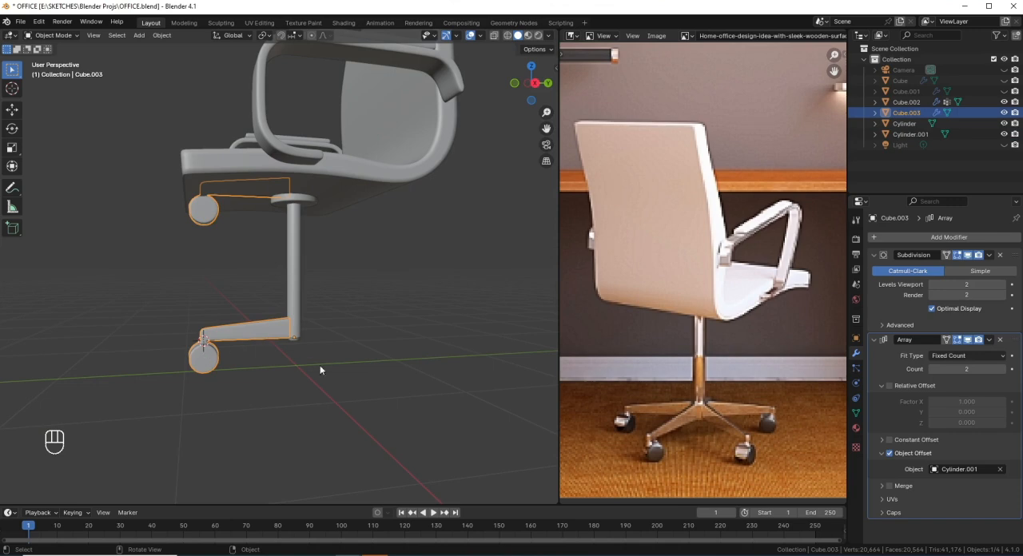
key("shift+s")
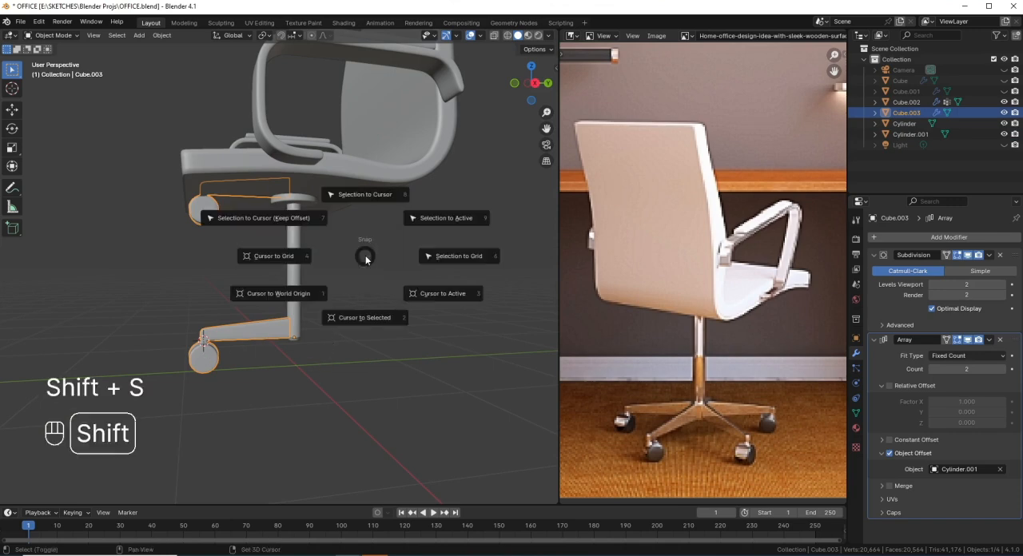
left_click(369, 318)
scroll(302, 365, "up", 3)
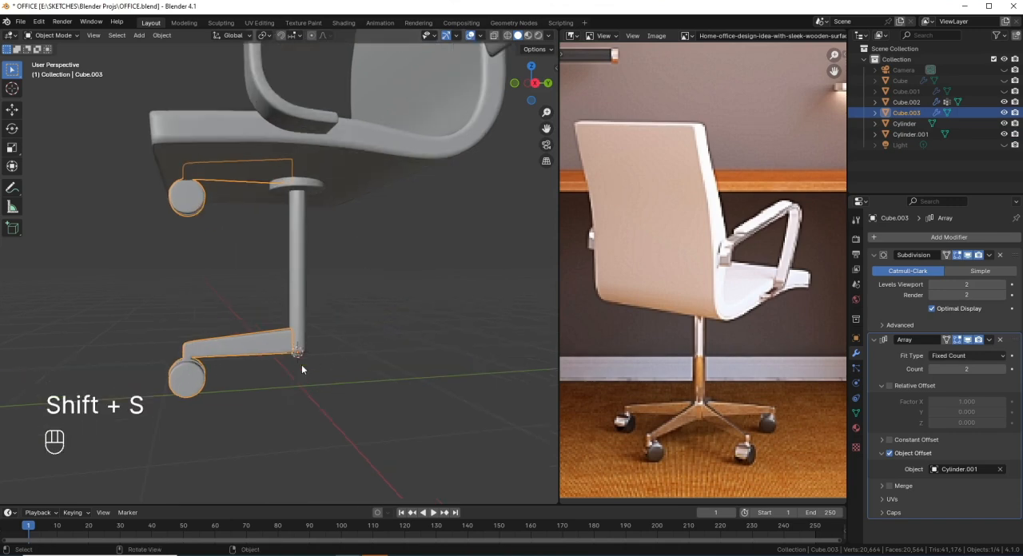
Step: Select the plug at the column's lower end and set its origin to the 3D cursor
left_click(297, 356)
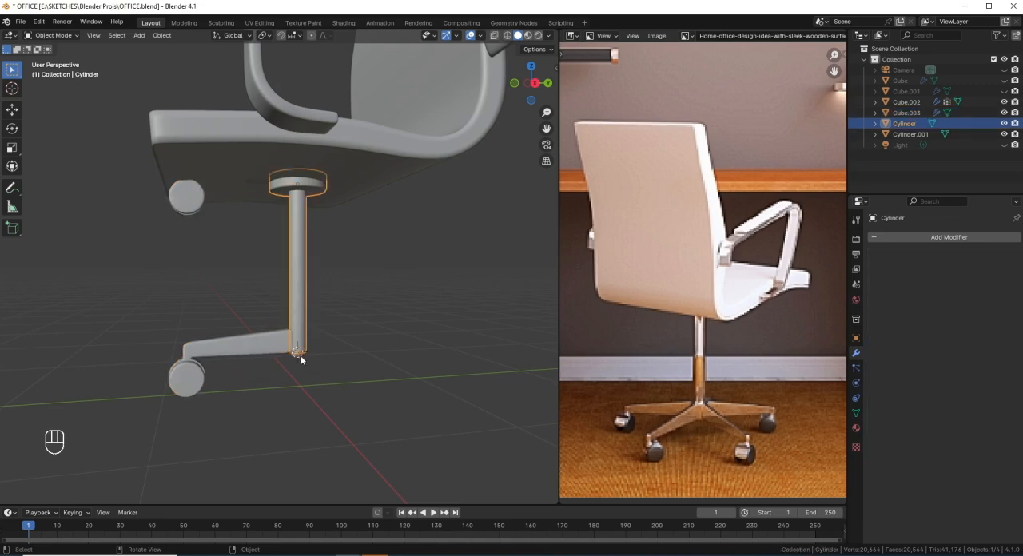
left_click(300, 359)
right_click(423, 250)
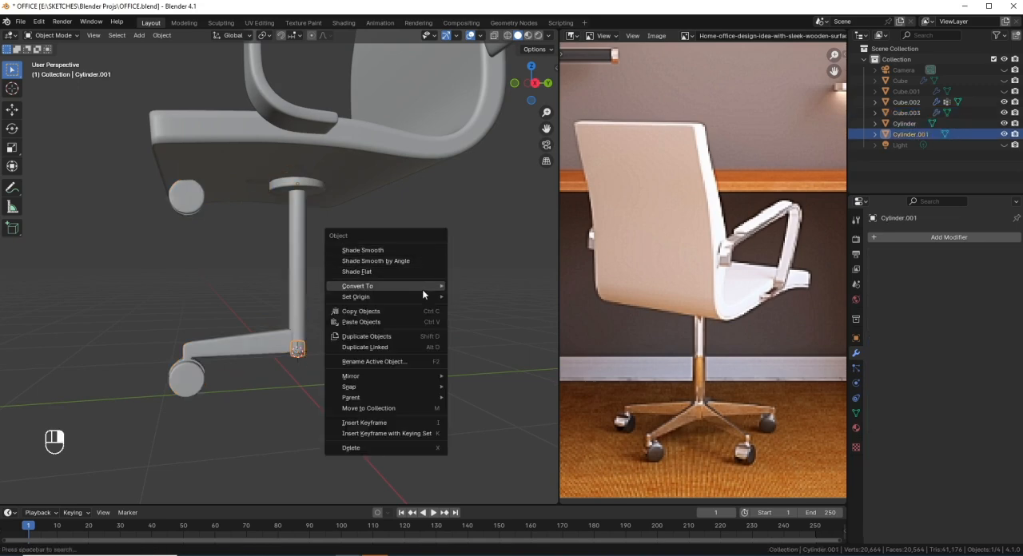
mouse_move(425, 297)
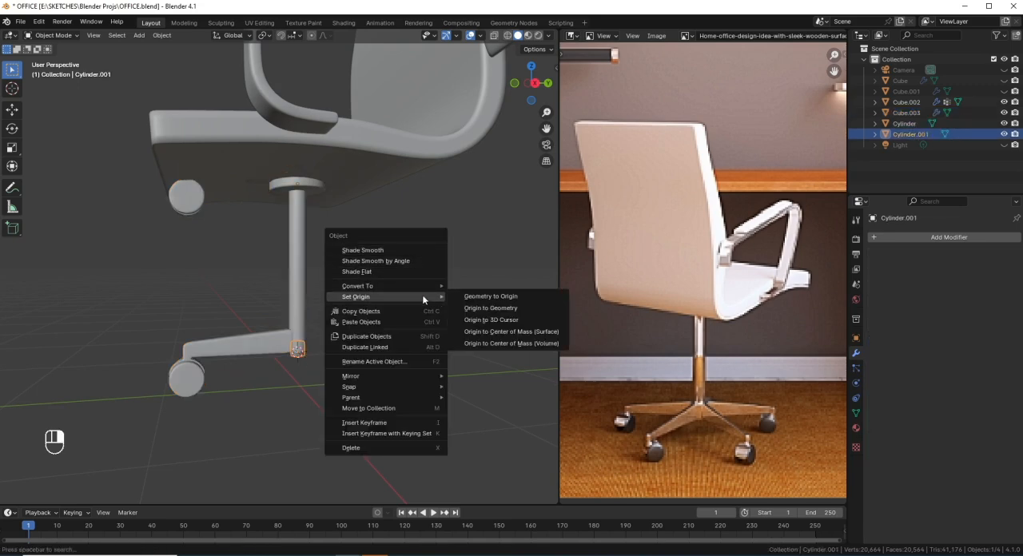
left_click(478, 321)
middle_click_drag(302, 364, 344, 378)
key("g")
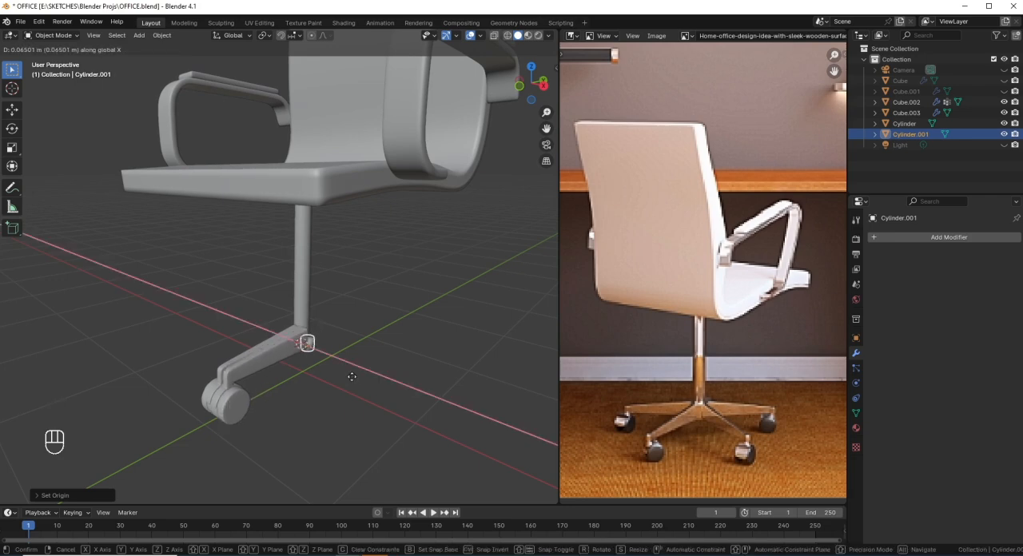
left_click(348, 388)
middle_click_drag(347, 388, 377, 371)
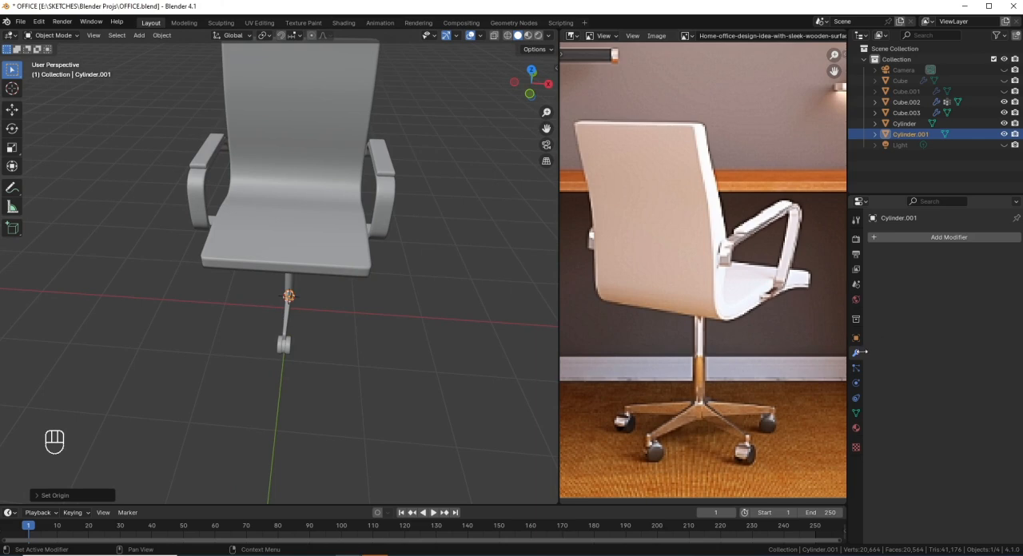
Step: Set the Array modifier's count on the leg-and-caster object to 4
left_click(285, 342)
middle_click_drag(285, 342, 280, 351)
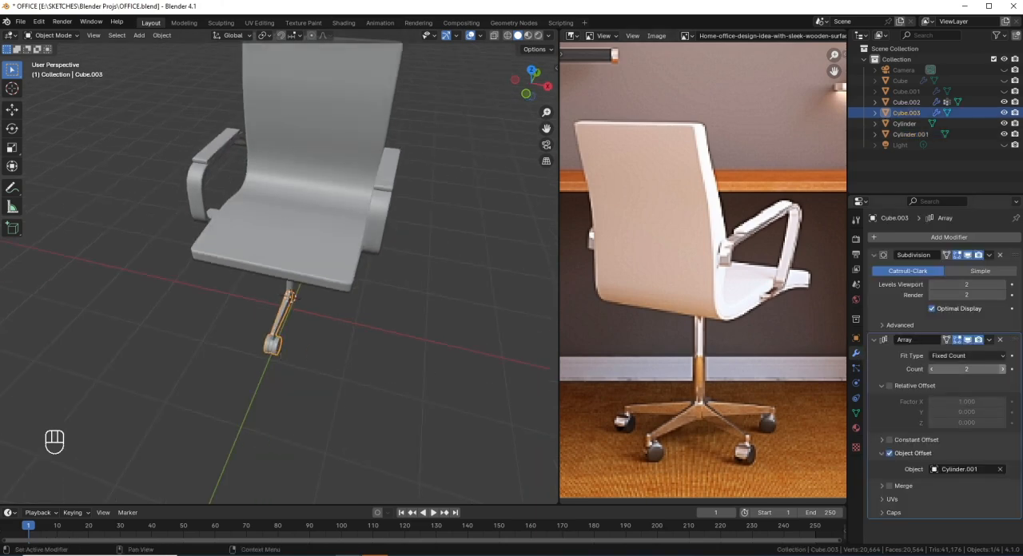
left_click(1003, 370)
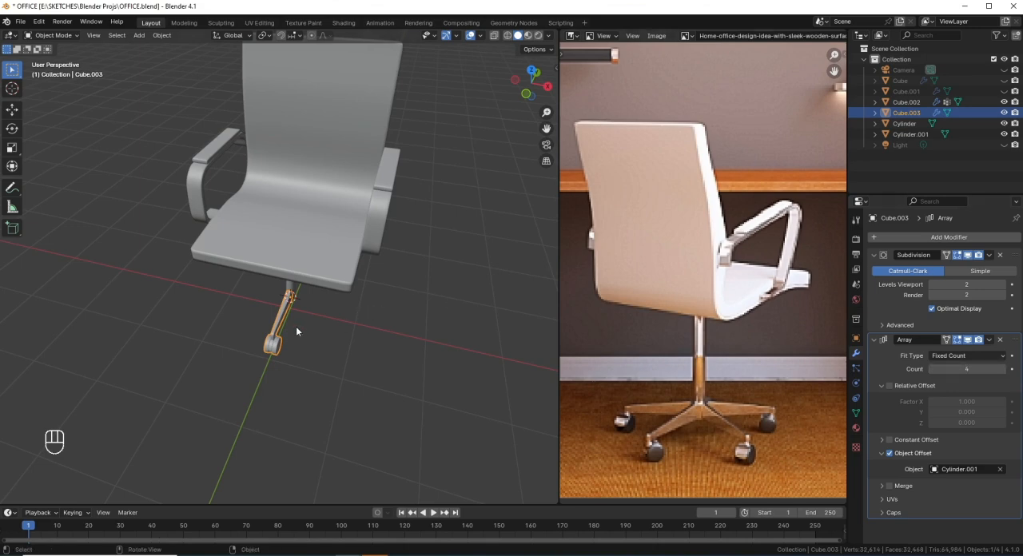
scroll(296, 326, "up", 3)
middle_click_drag(296, 327, 289, 350)
scroll(297, 332, "up", 3)
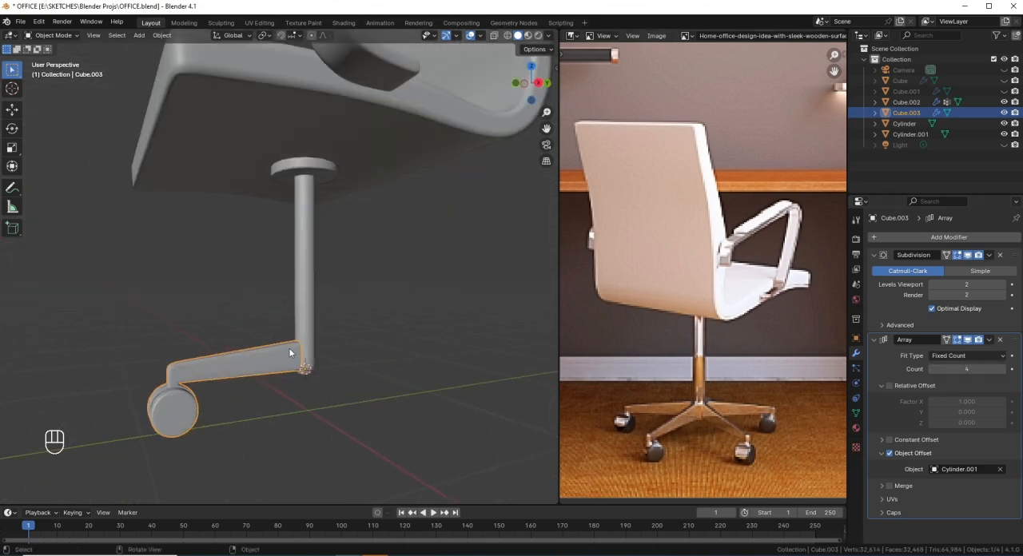
Step: Rotate the plug by -90° in the top wireframe view to spread the arrayed legs around the column
left_click(306, 369)
key("KP_7")
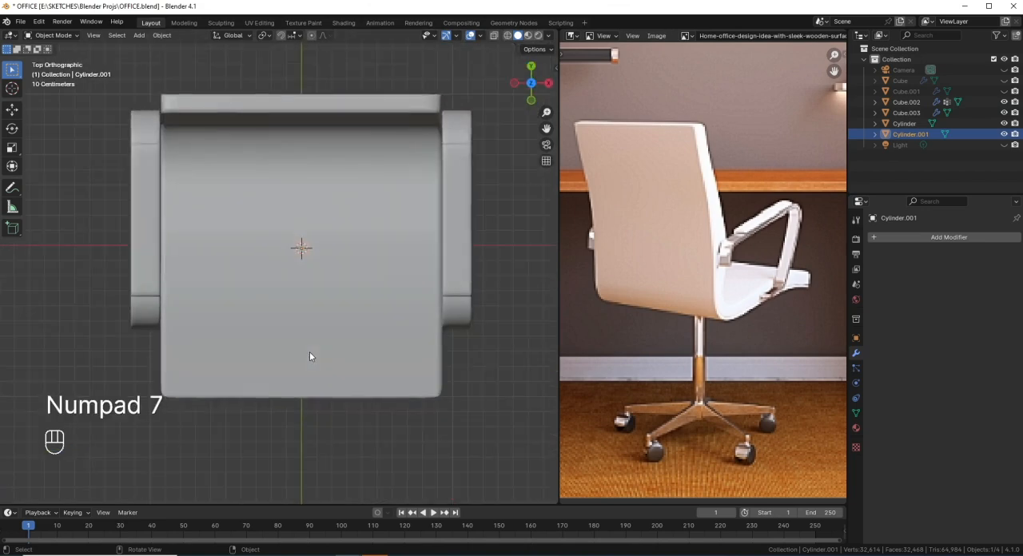
scroll(310, 353, "down", 2)
key("shift+z")
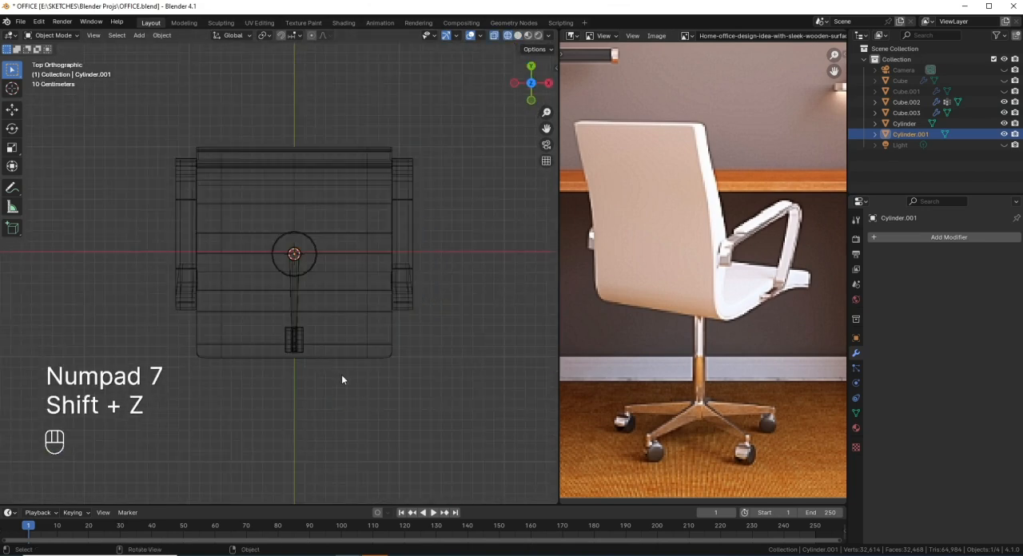
type("r")
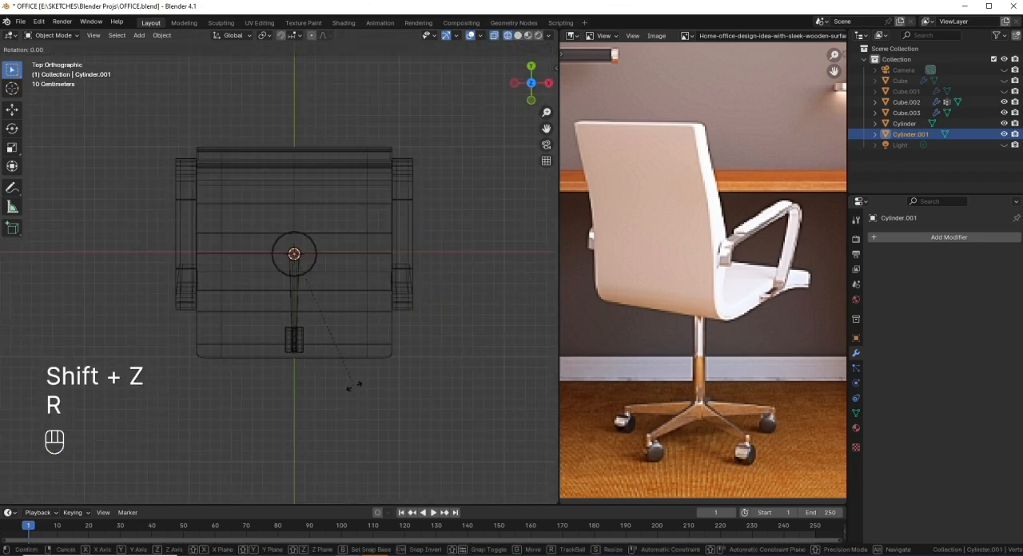
type("90")
key("minus")
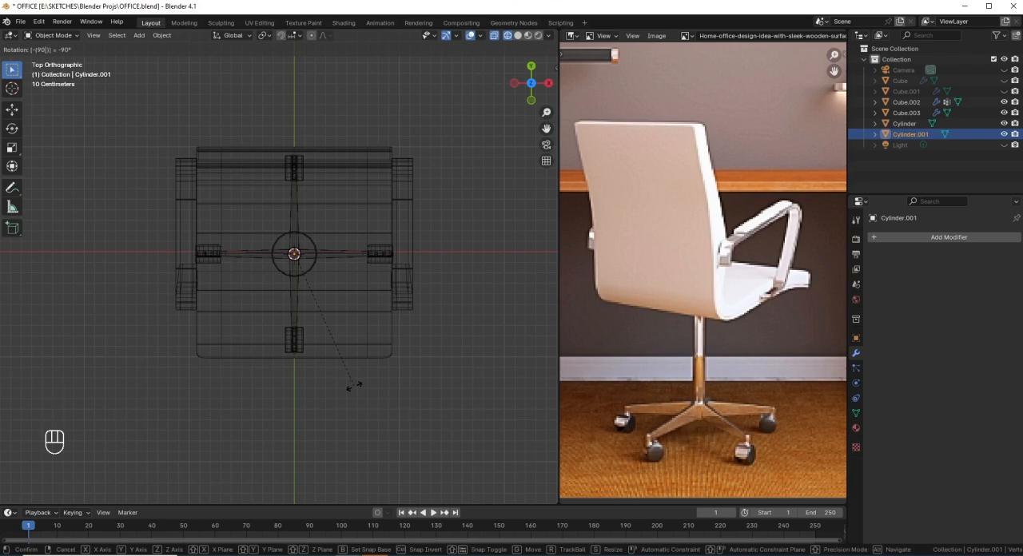
left_click(354, 385)
Step: Confirm the plug's -90° rotation and return to solid shading to check the arrayed base
middle_click_drag(378, 368, 309, 236)
key("shift+z")
mouse_move(351, 292)
middle_mouse_down()
mouse_move(338, 373)
mouse_move(388, 380)
mouse_move(311, 373)
mouse_move(404, 412)
middle_mouse_up()
key("r")
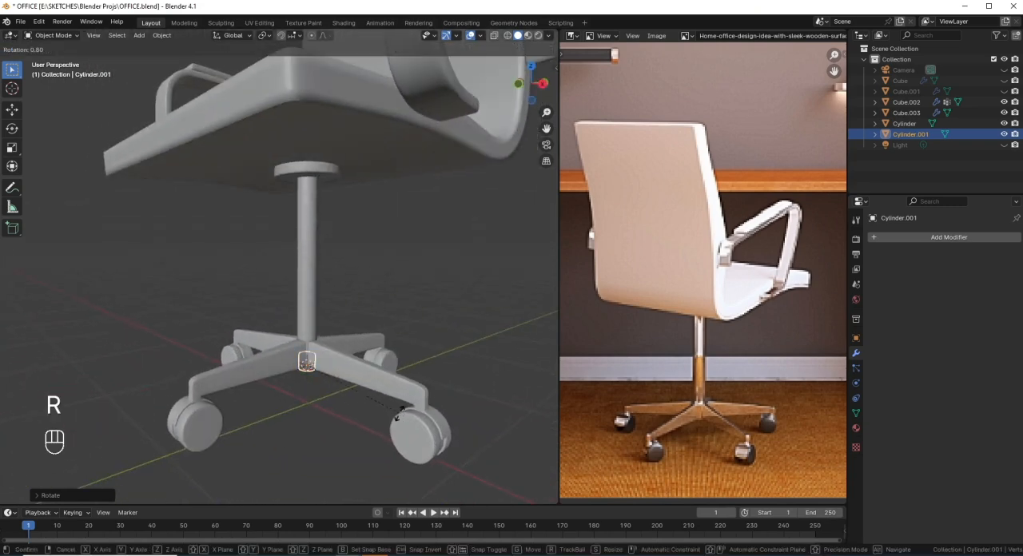
key("z")
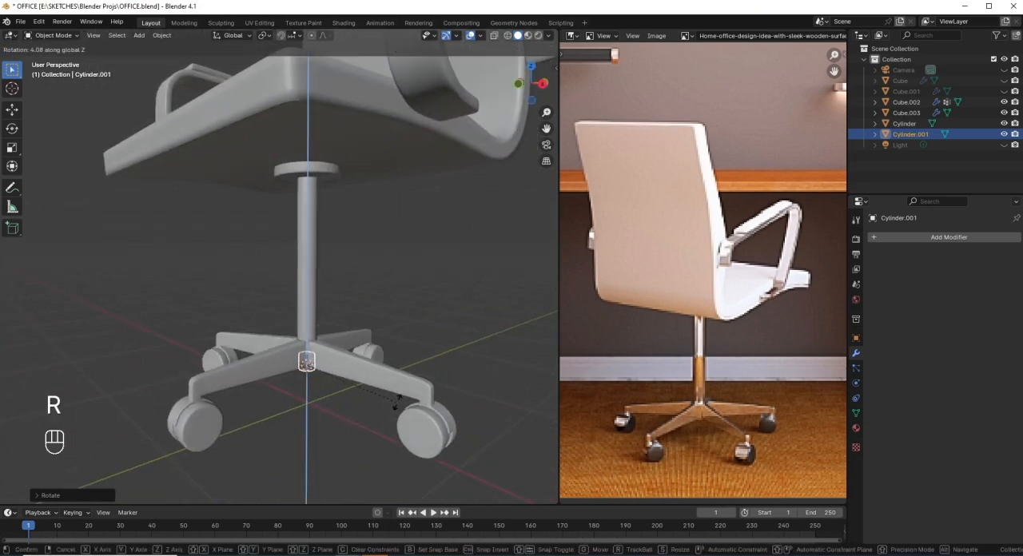
left_click(323, 383)
Step: Examine the whole chair in perspective and from the side, checking the base's proportions against the reference image
scroll(322, 383, "down", 2)
middle_click_drag(322, 382, 241, 302)
scroll(290, 356, "down", 3)
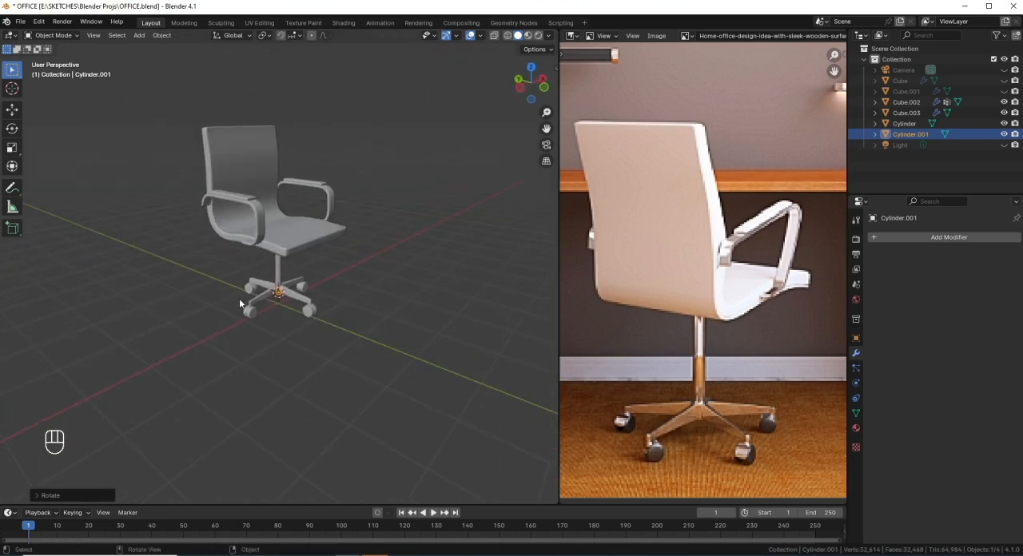
key("KP_3")
scroll(248, 275, "down", 1)
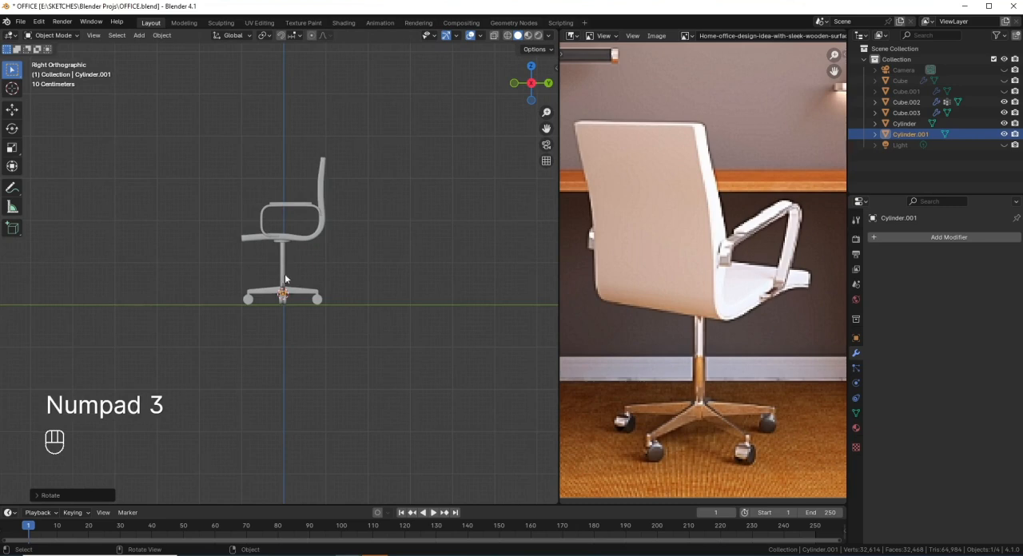
scroll(308, 246, "down", 2)
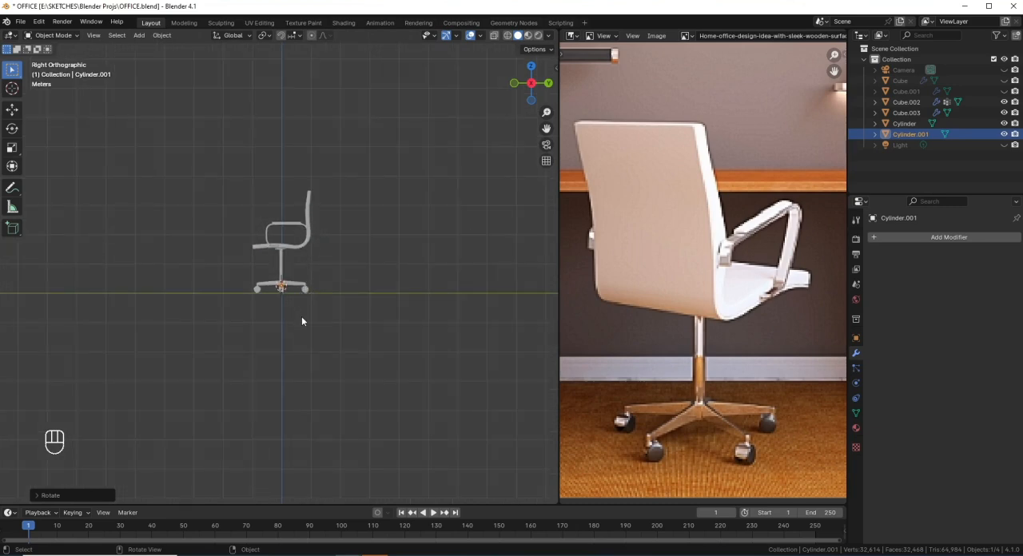
scroll(301, 316, "up", 5)
scroll(298, 343, "down", 1)
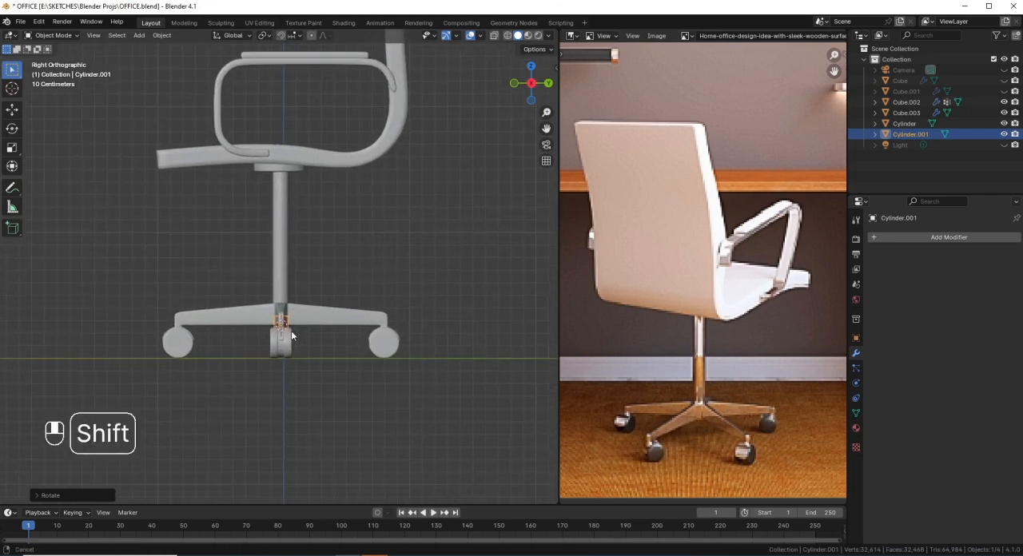
scroll(291, 330, "up", 3)
scroll(287, 322, "down", 7)
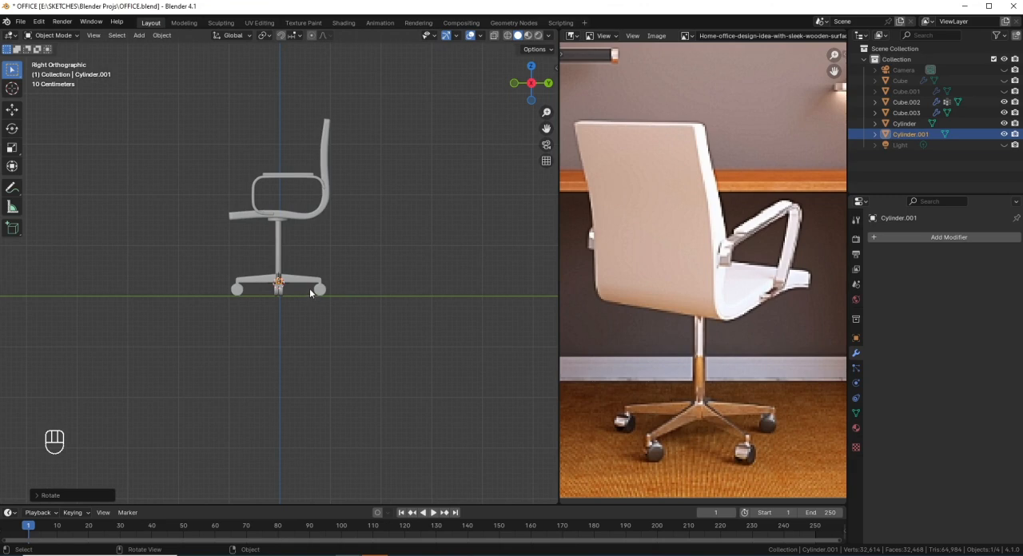
scroll(309, 289, "up", 5)
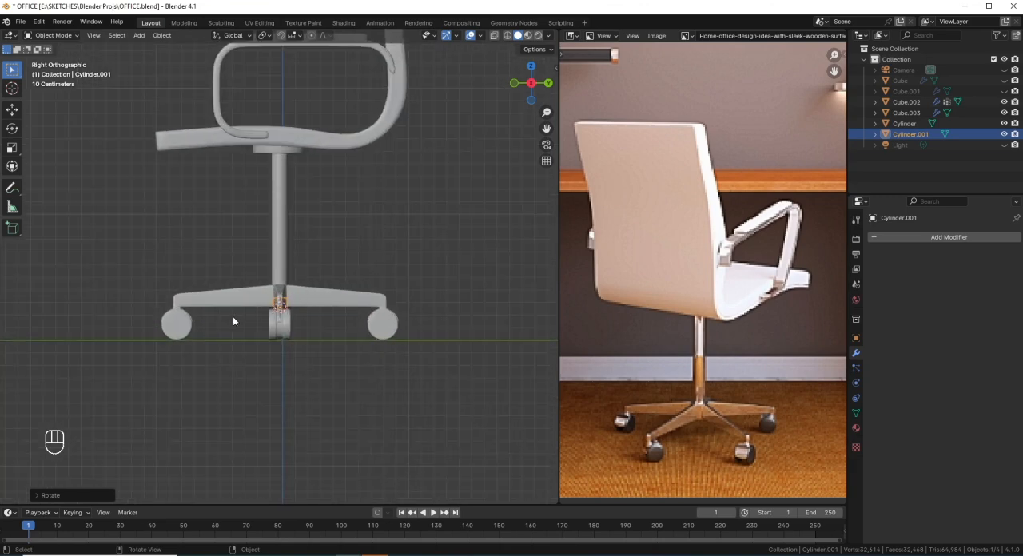
Step: Inspect the central column and its junction with the legs in wireframe from the side and in perspective
left_click(283, 273)
scroll(280, 284, "down", 6)
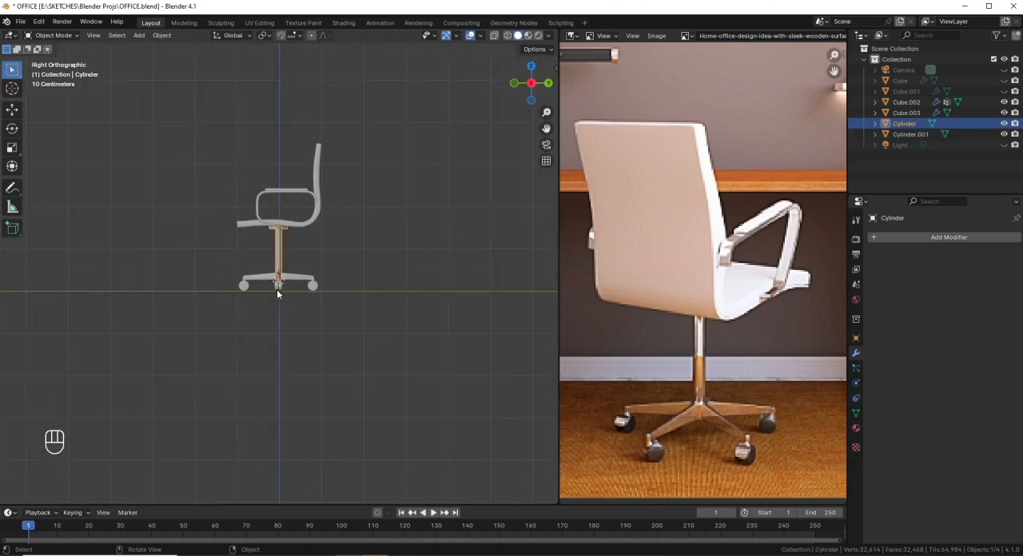
scroll(294, 280, "up", 5)
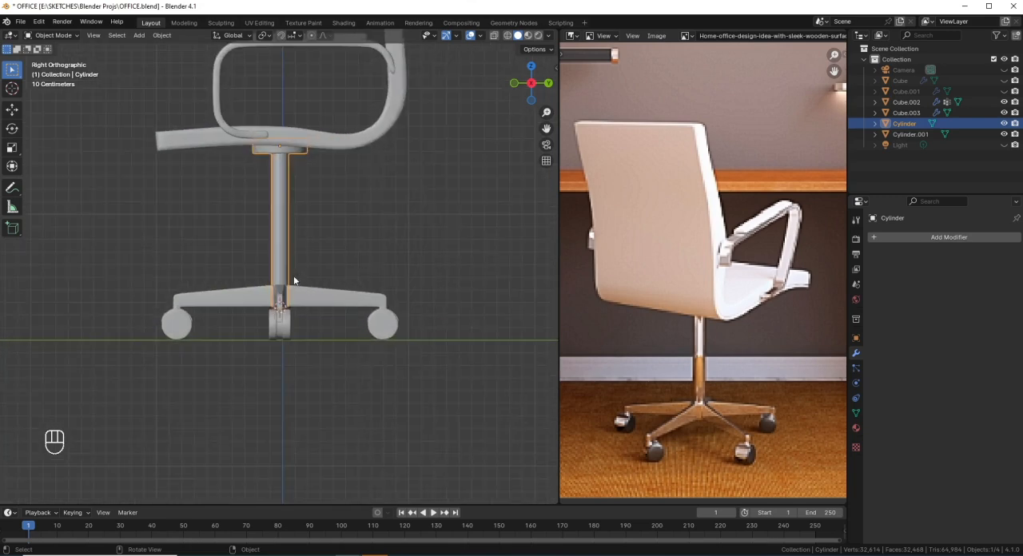
key("Tab")
scroll(283, 302, "up", 2)
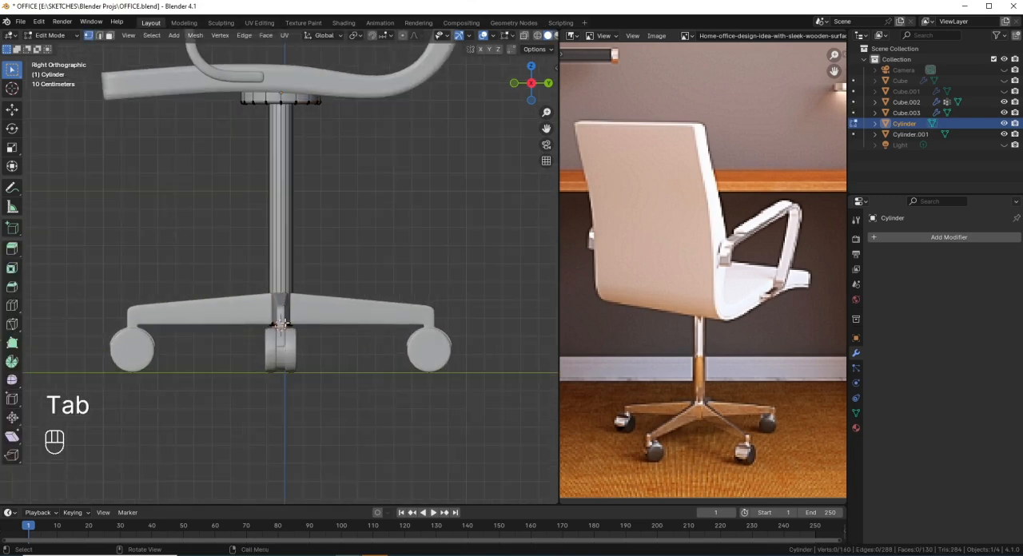
key("shift+z")
key("Tab")
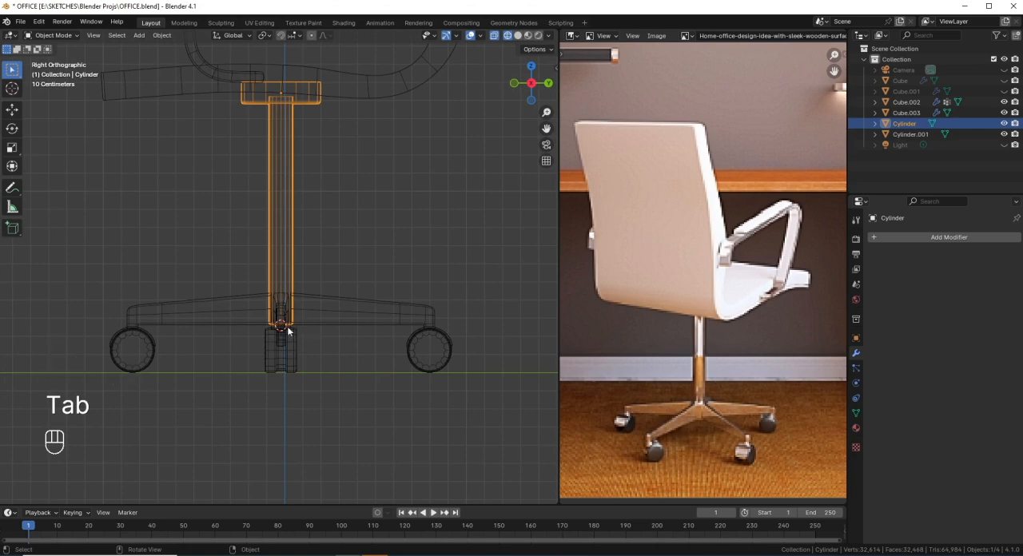
mouse_move(286, 335)
middle_mouse_down()
mouse_move(359, 349)
mouse_move(295, 329)
middle_mouse_up()
scroll(294, 325, "down", 2)
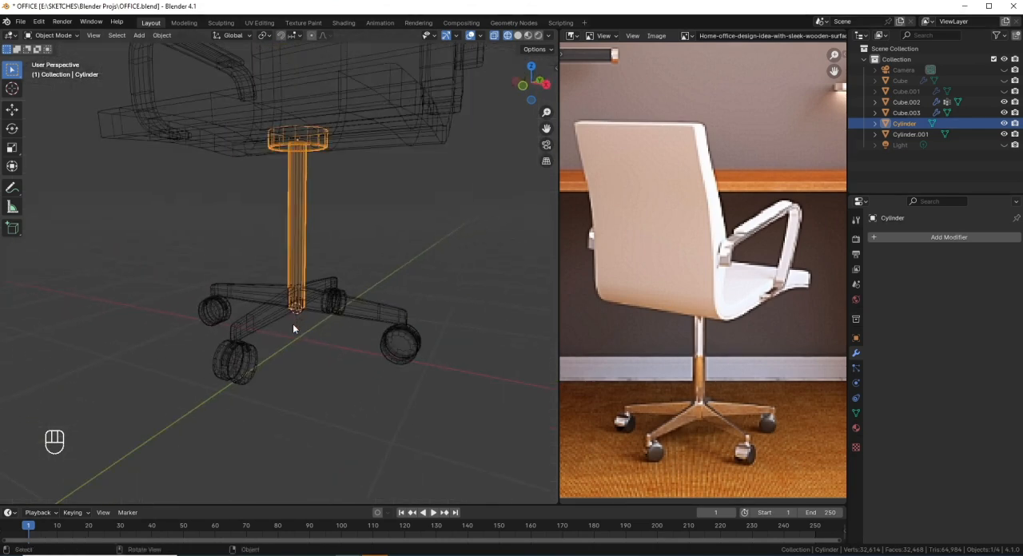
key("KP_3")
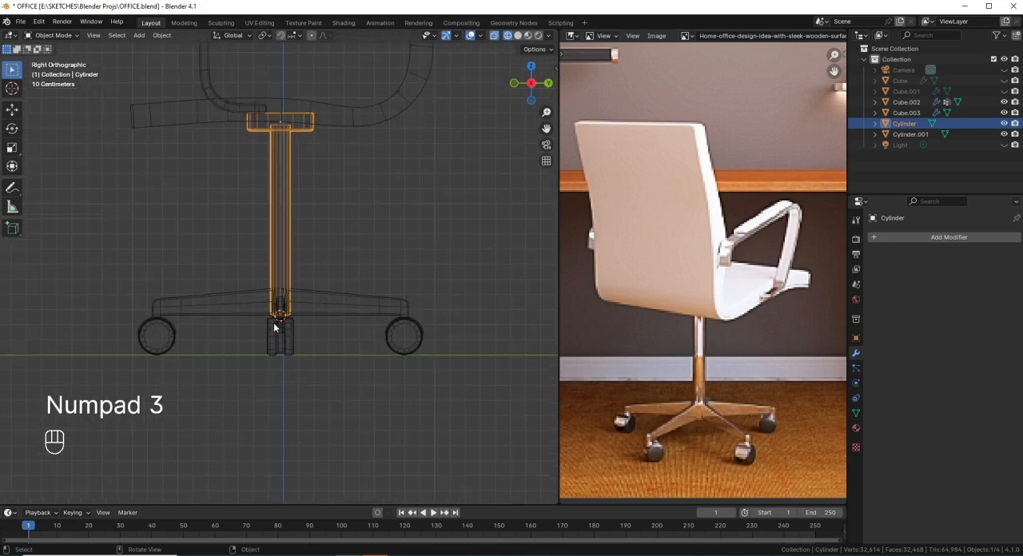
Step: Select the leg-and-caster object and open its mesh for editing
left_click(270, 318)
key("Tab")
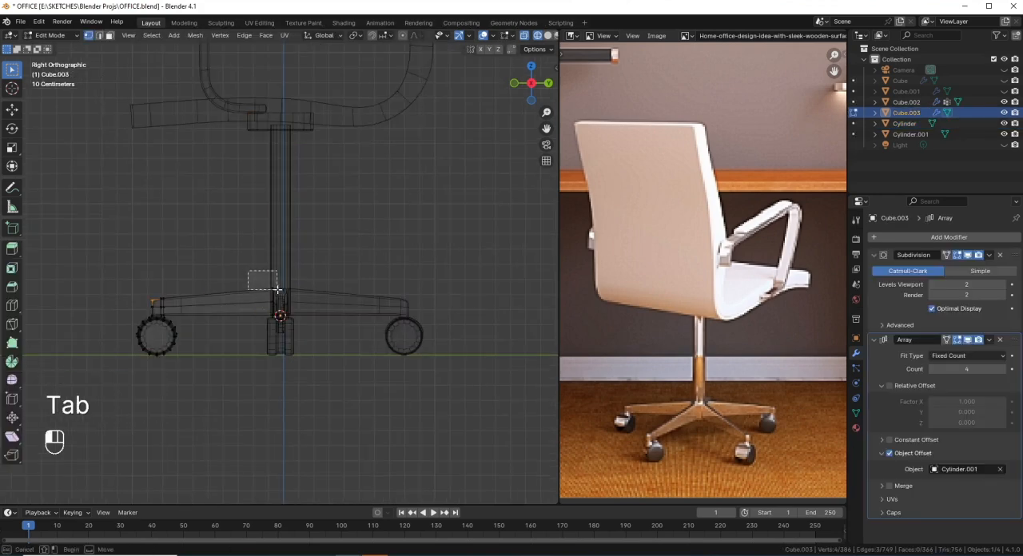
left_click(284, 300)
key("g")
key("z")
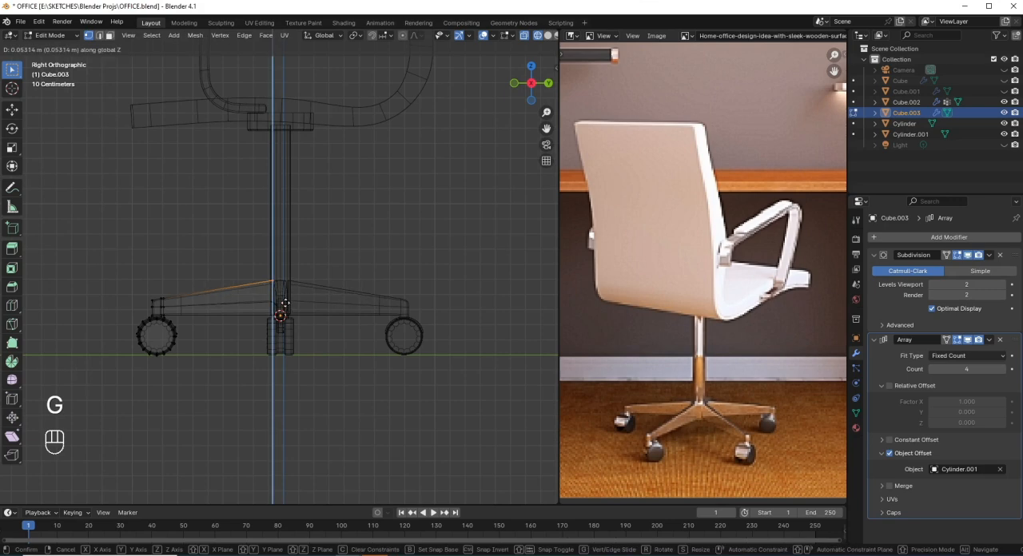
right_click(284, 303)
Step: Raise all the vertices at the leg's inner end by about 0.067 m along Z to slope the leg
left_click_drag(252, 262, 297, 345)
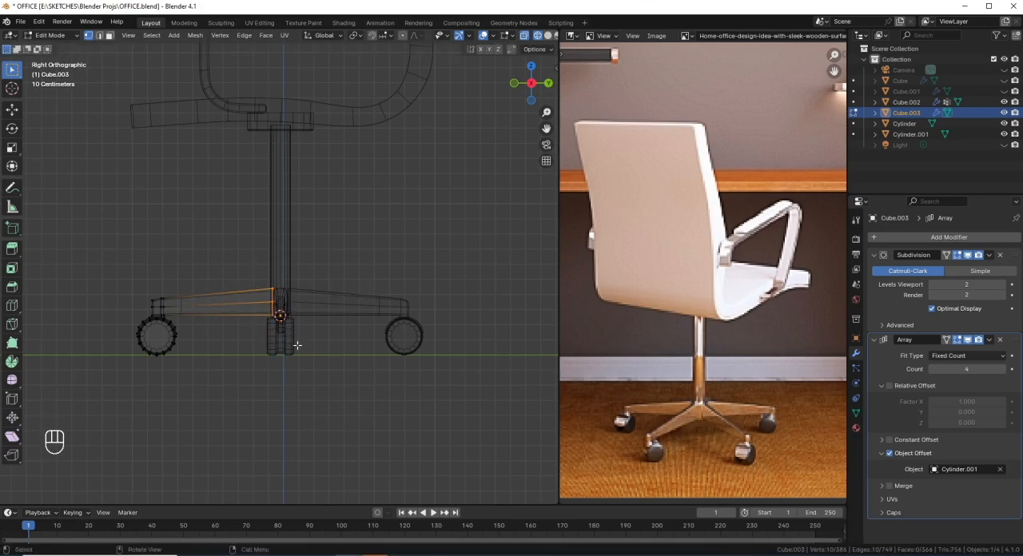
key("g")
key("z")
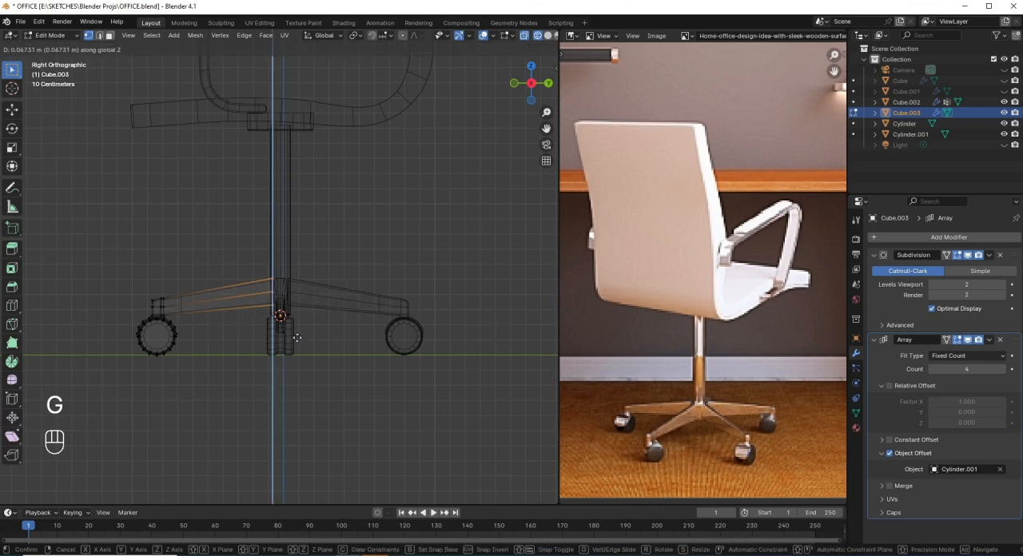
left_click(296, 338)
Step: Move the caster and the leg's outer end about 0.08 m along Y toward the column, then return to Object Mode in solid shading
scroll(272, 319, "down", 5)
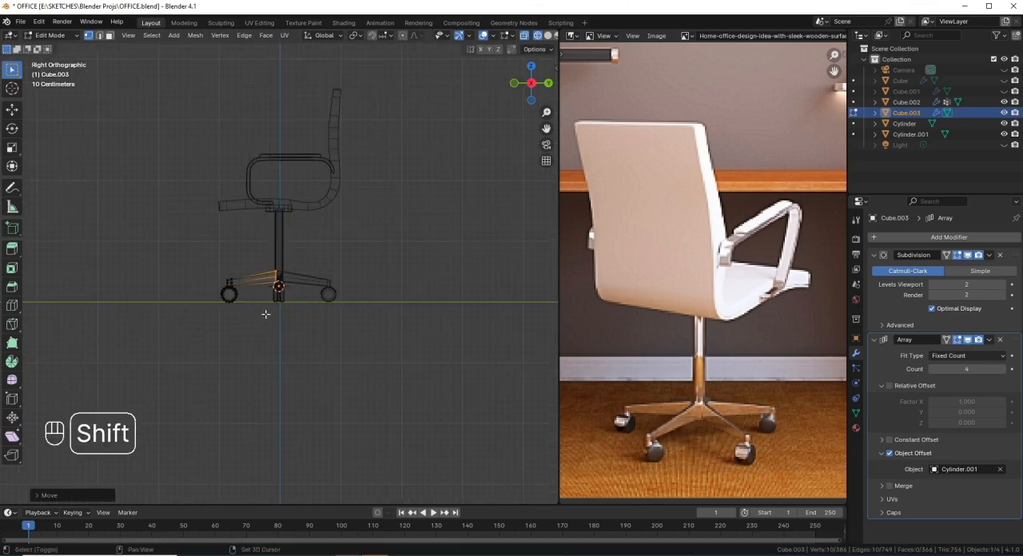
left_click_drag(245, 319, 208, 267)
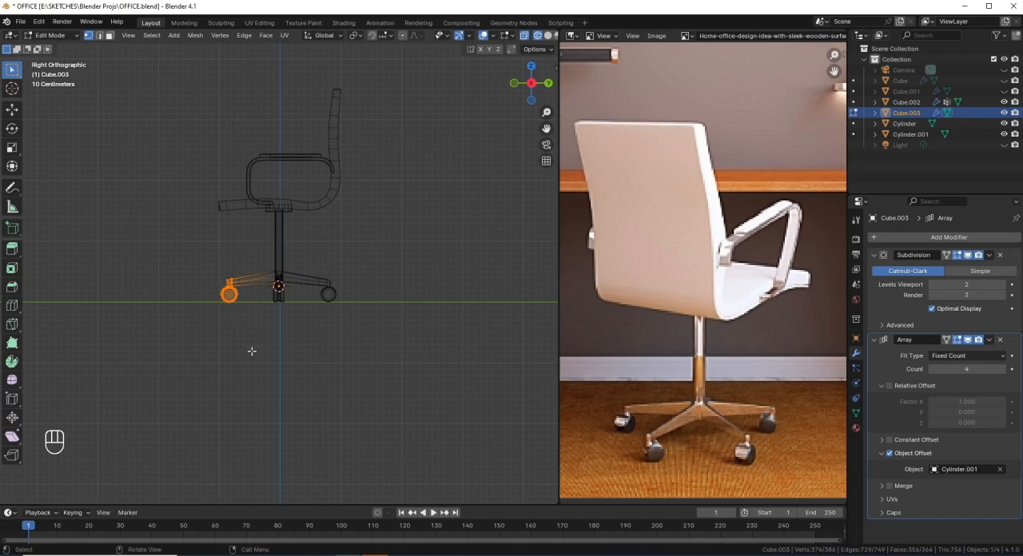
key("g")
key("y")
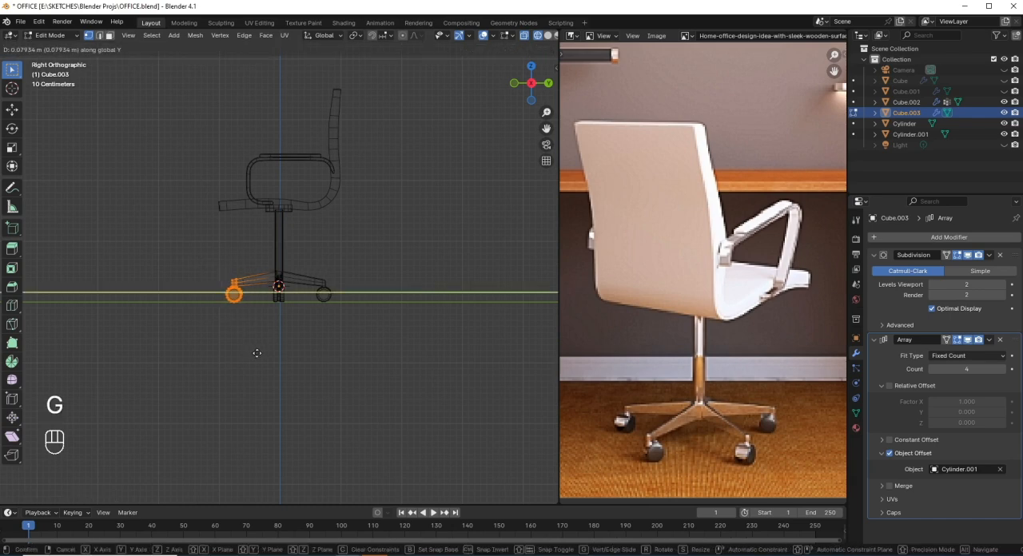
left_click(259, 354)
key("shift+z")
key("Tab")
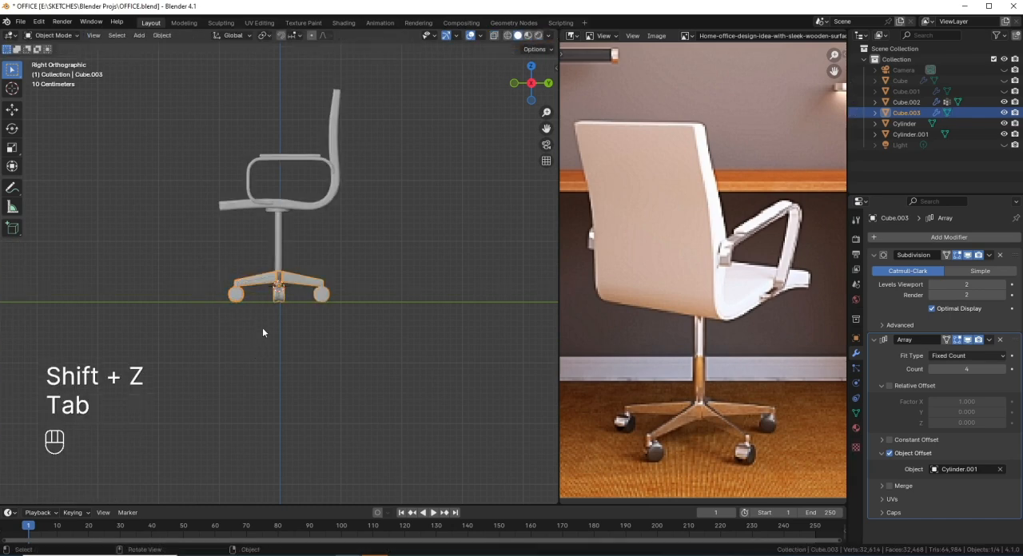
Step: Reveal all hidden objects and display the desk and chair together in a wireframe perspective view
middle_click_drag(262, 317, 299, 318)
key("KP_3")
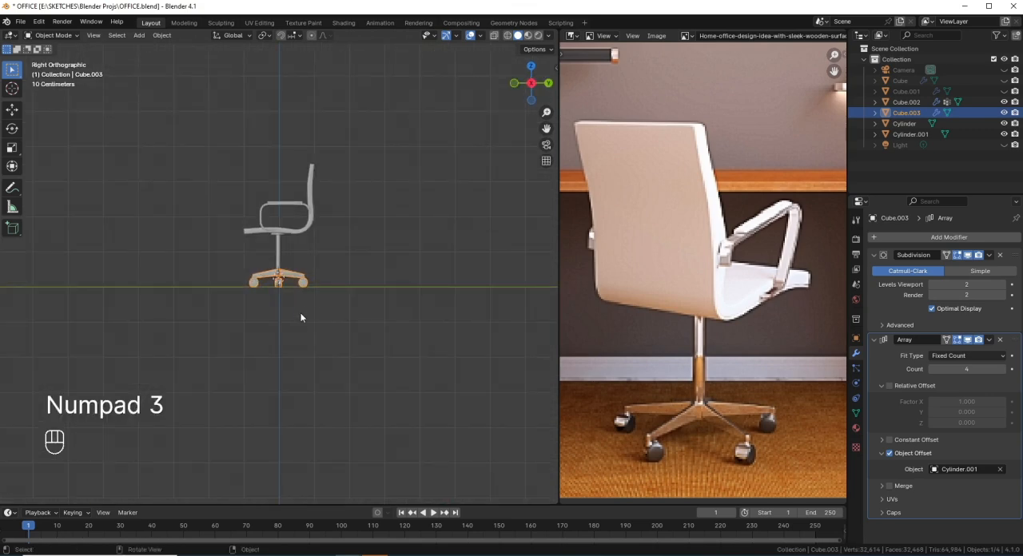
key("alt")
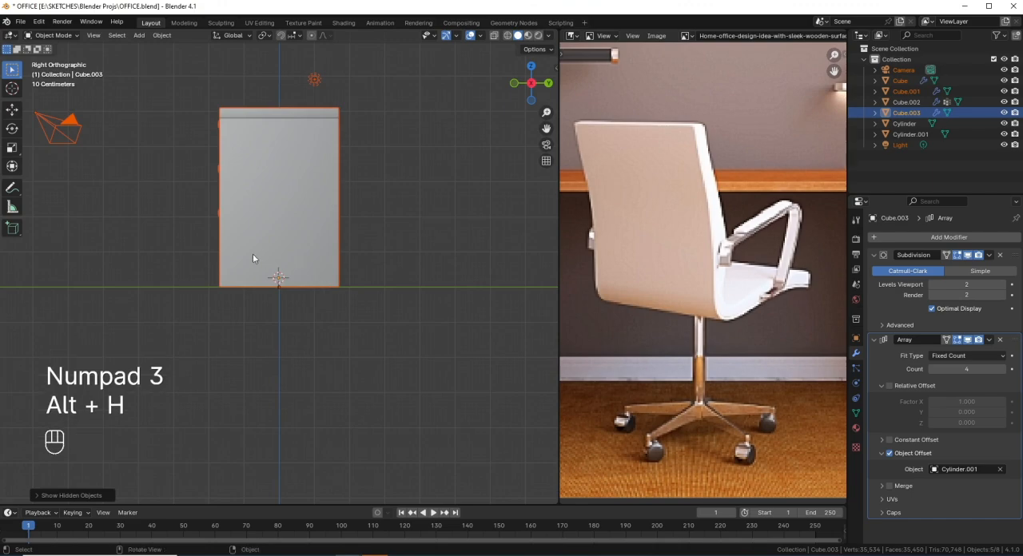
middle_click_drag(254, 259, 306, 271)
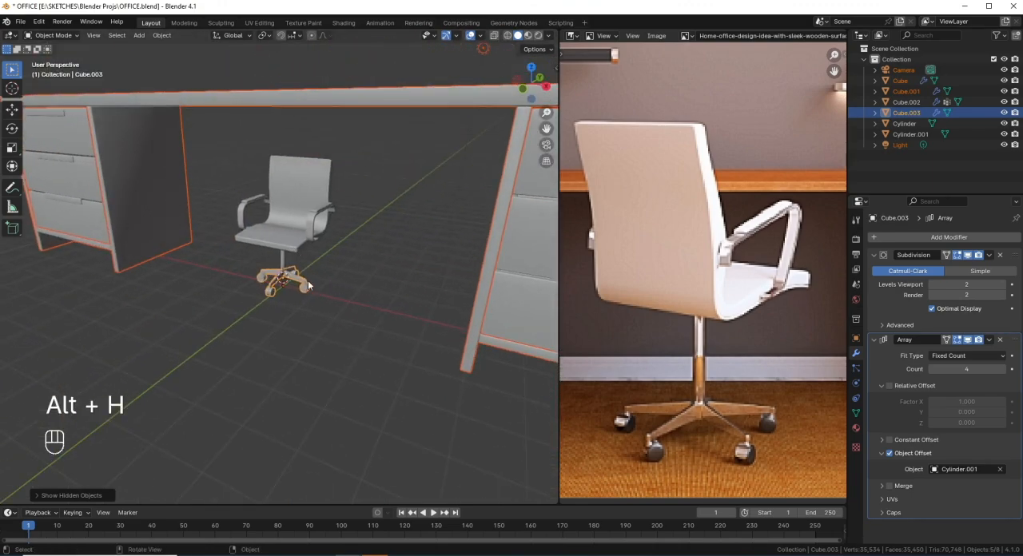
key("shift+z")
scroll(310, 275, "down", 4)
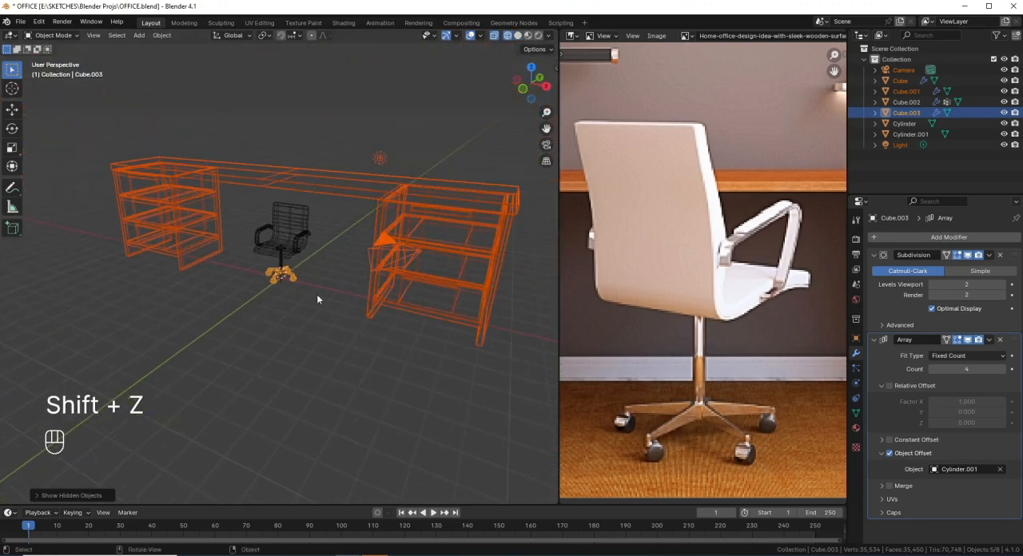
left_click_drag(318, 298, 253, 215)
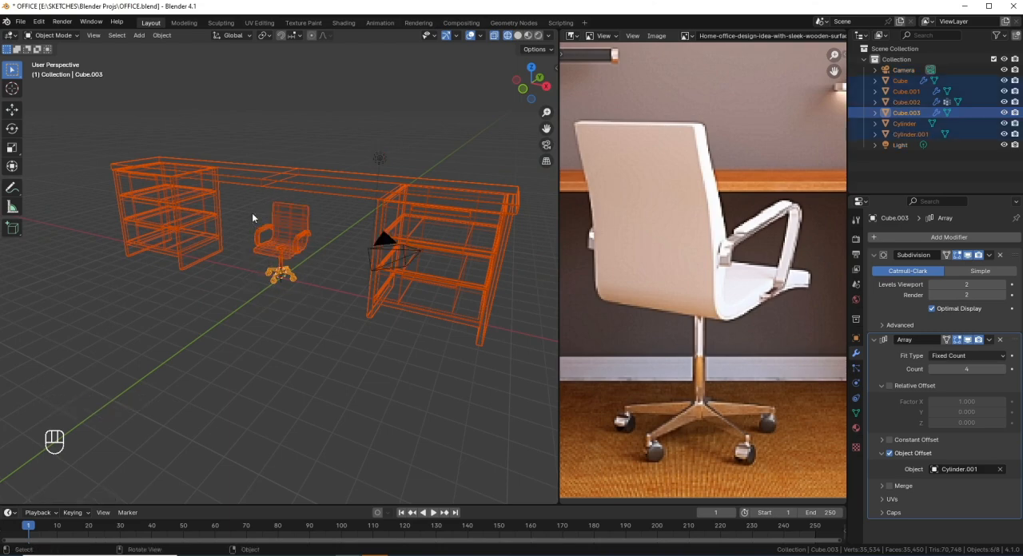
key("KP_1")
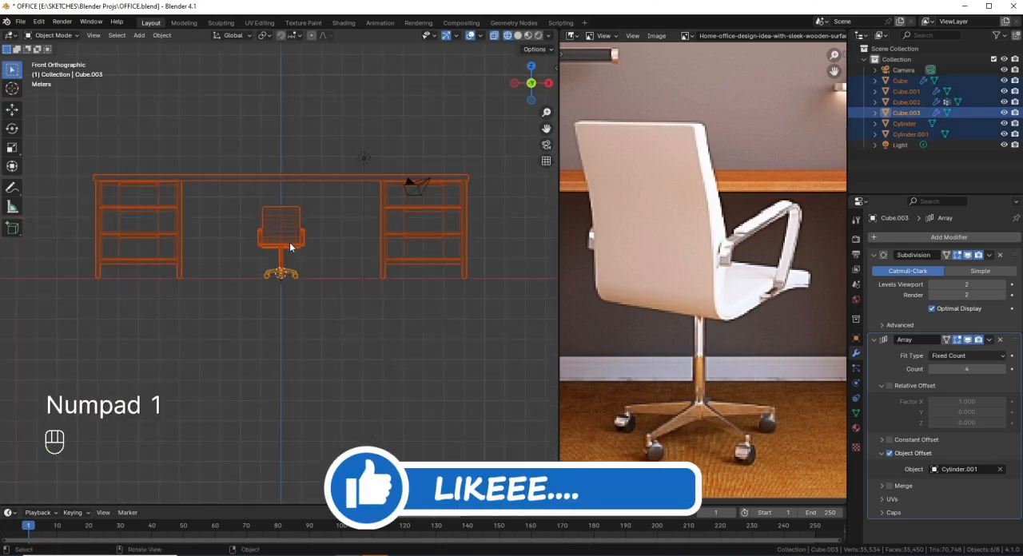
key("KP_7")
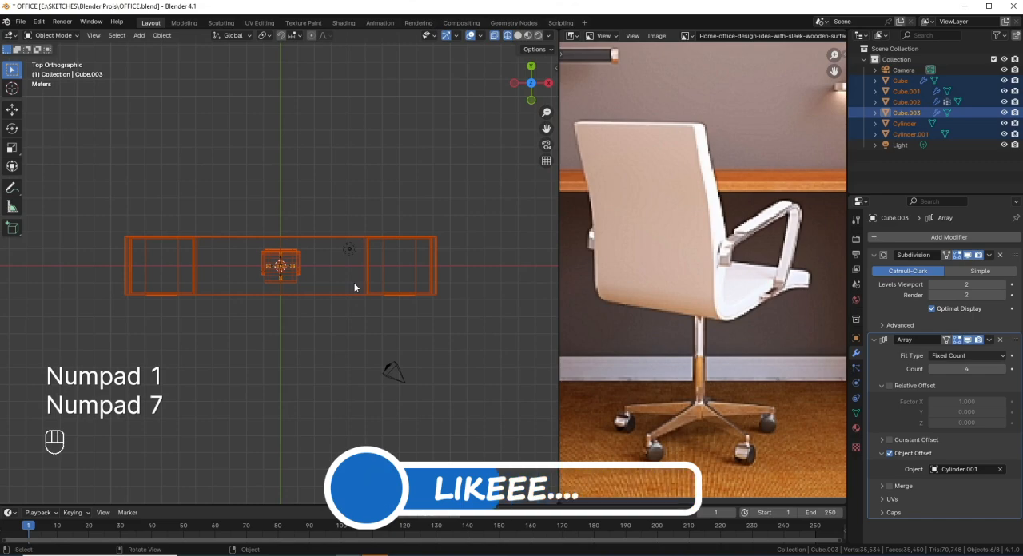
middle_click_drag(355, 286, 292, 249)
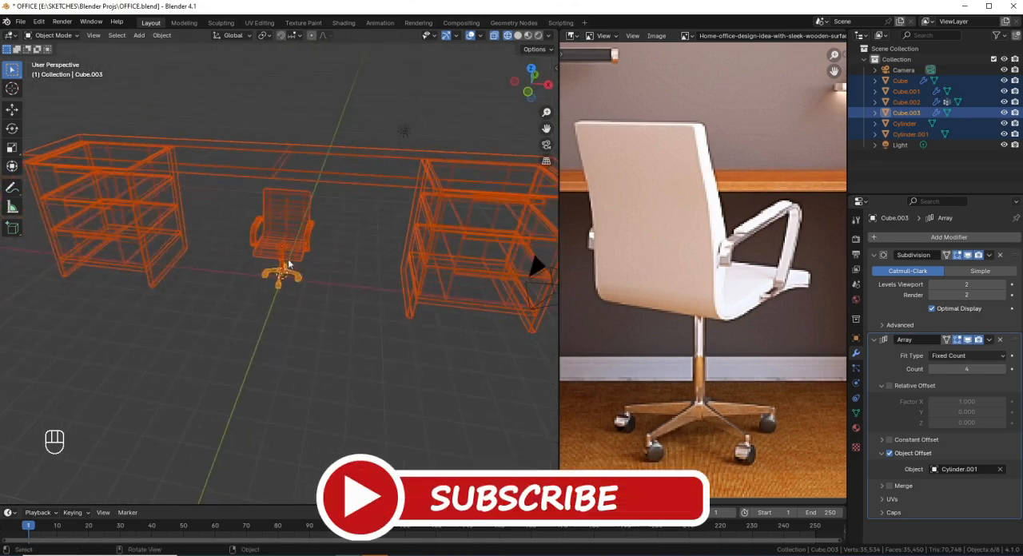
Step: Select only the chair's parts and move them about 3 m along negative Y, out in front of the desk
left_click(297, 278)
left_click_drag(342, 311, 248, 197)
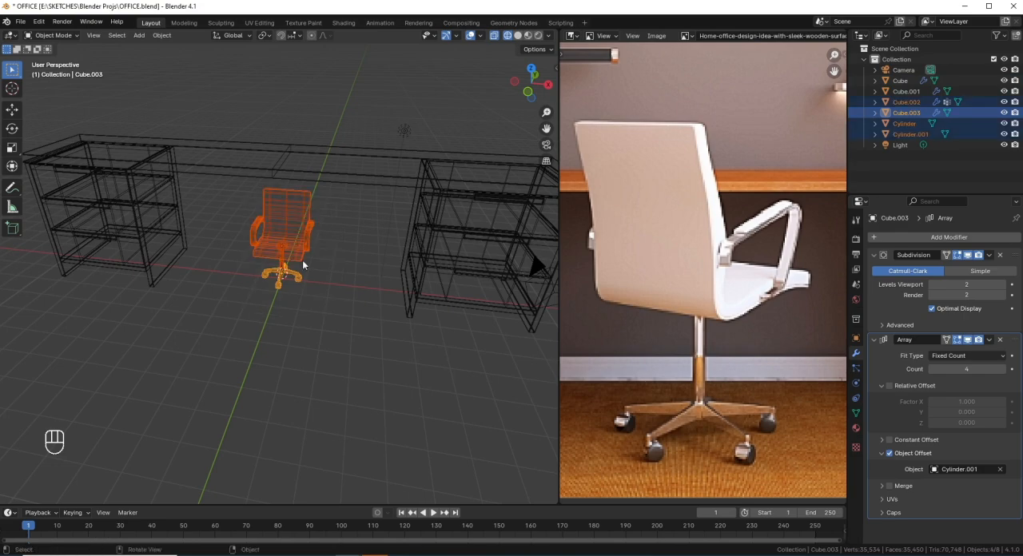
key("KP_7")
scroll(307, 283, "down", 1)
key("g")
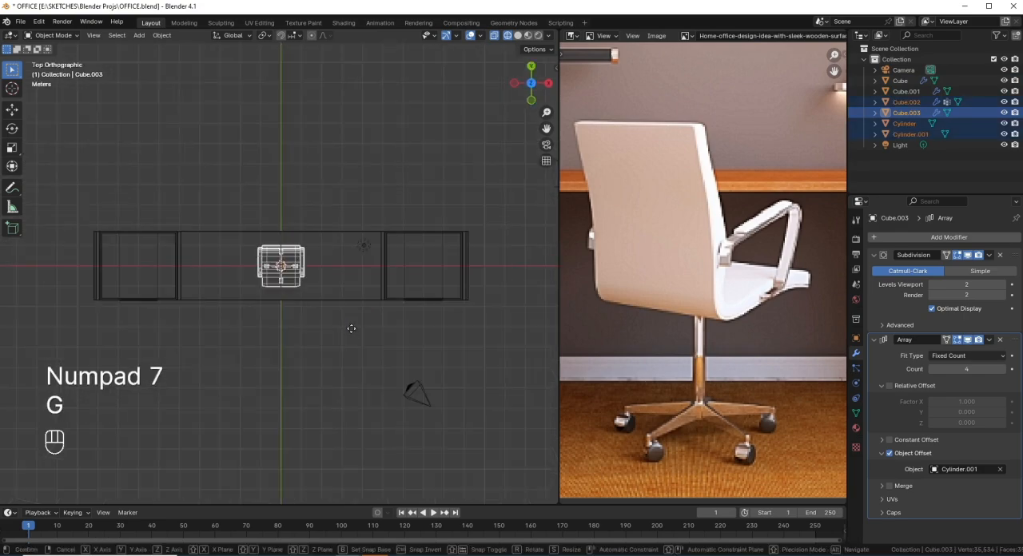
key("y")
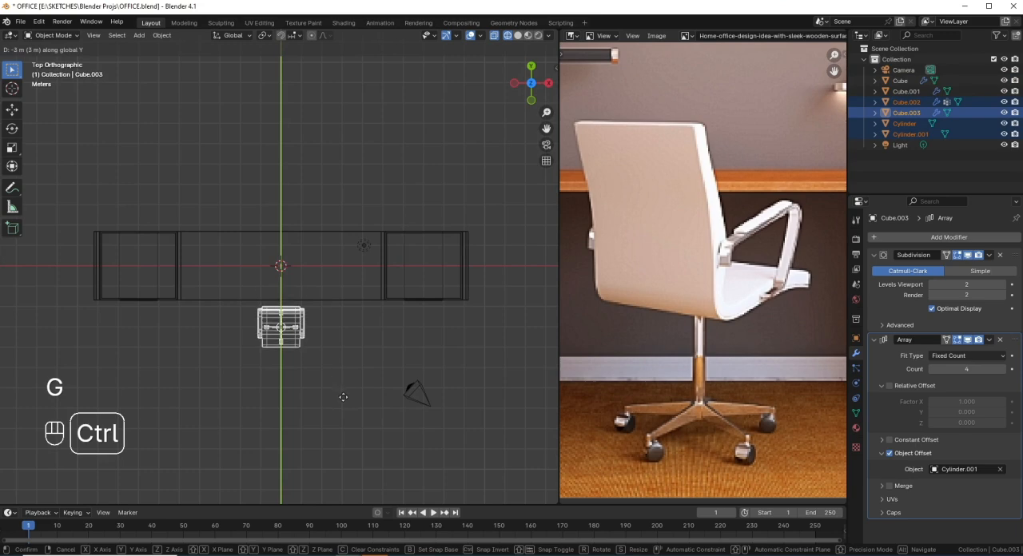
left_click(344, 412, "ctrl")
key("KP_1")
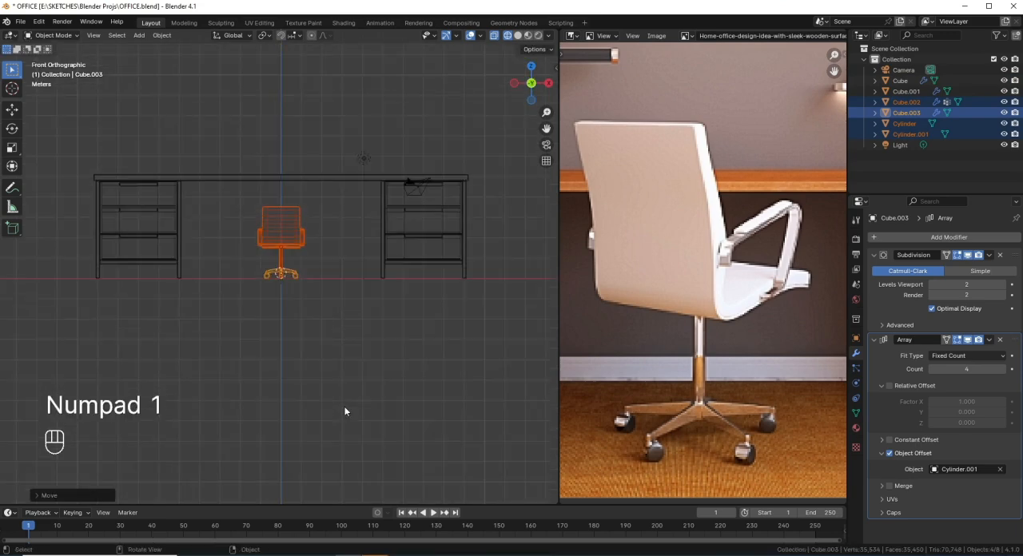
scroll(331, 313, "up", 9)
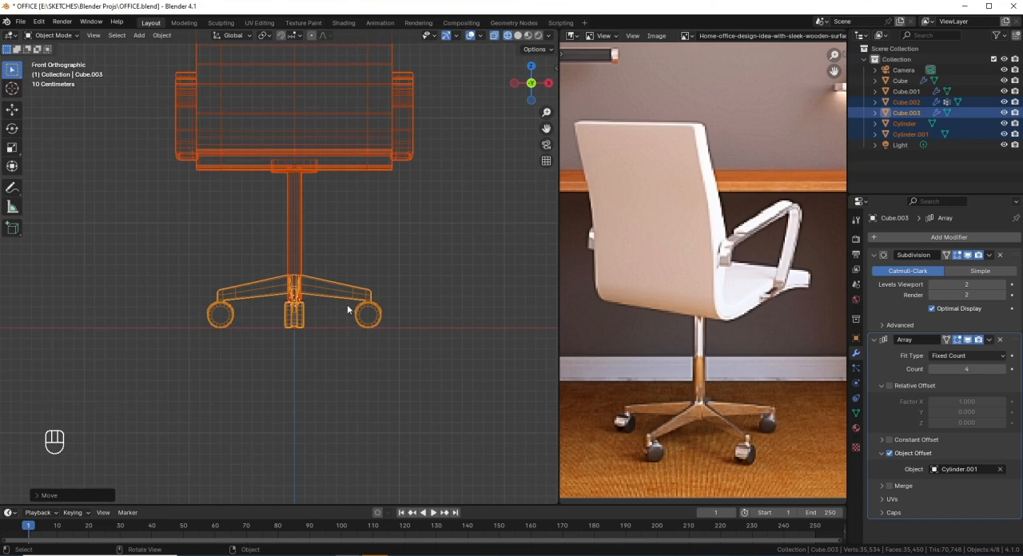
Step: Set the pivot point to Active Element and uniformly scale the chair up until its backrest rises above the desktop
scroll(348, 310, "down", 5)
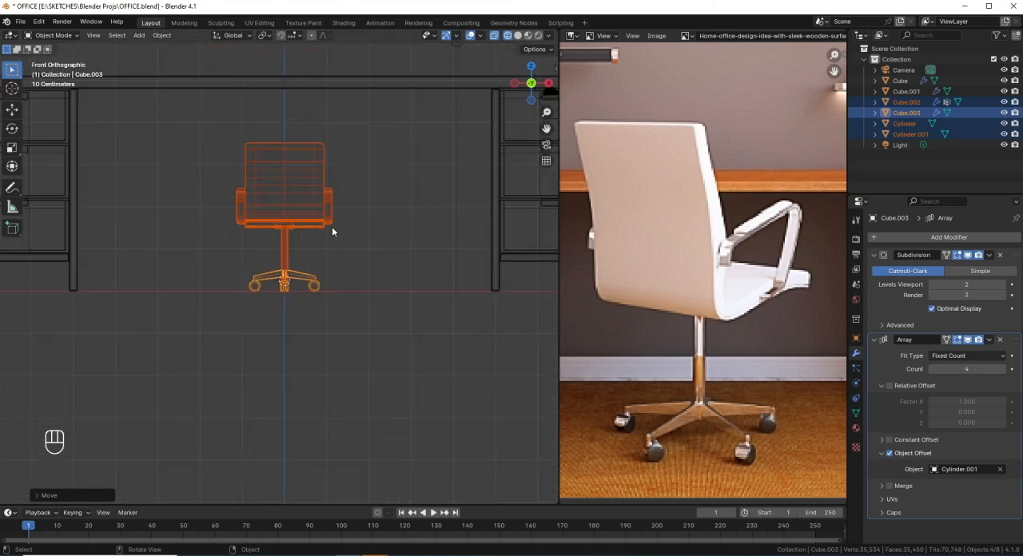
key("KP_3")
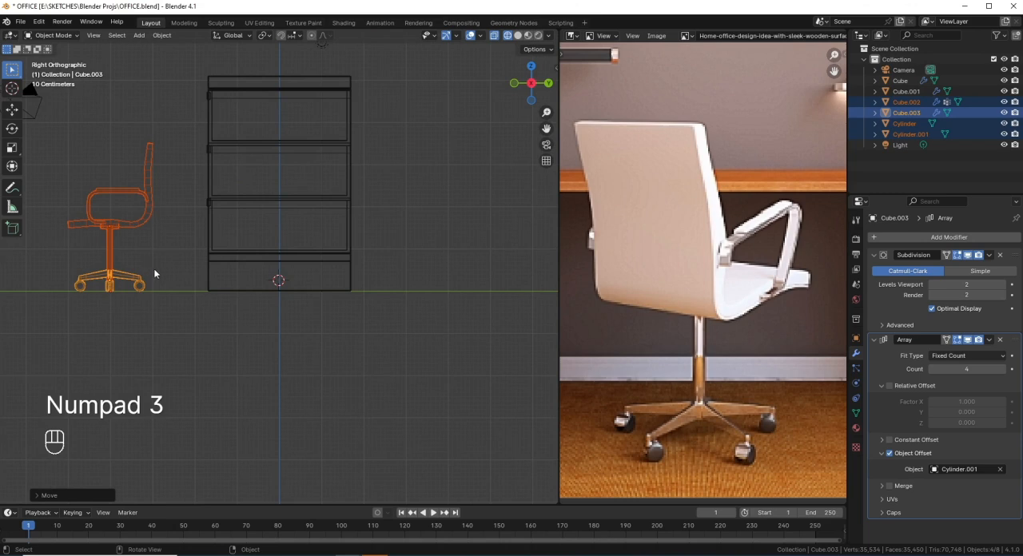
middle_click_drag(147, 218, 251, 255, "shift")
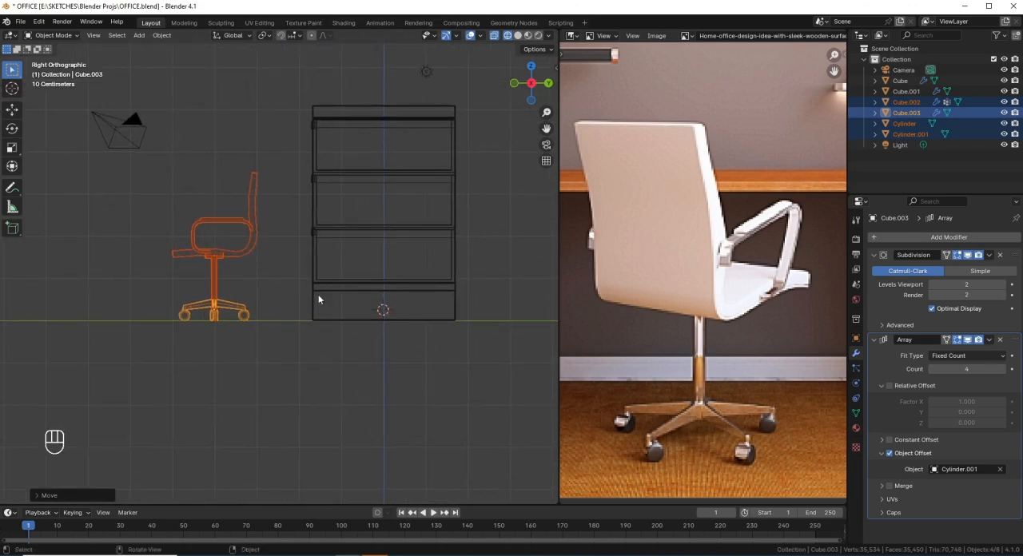
key("period")
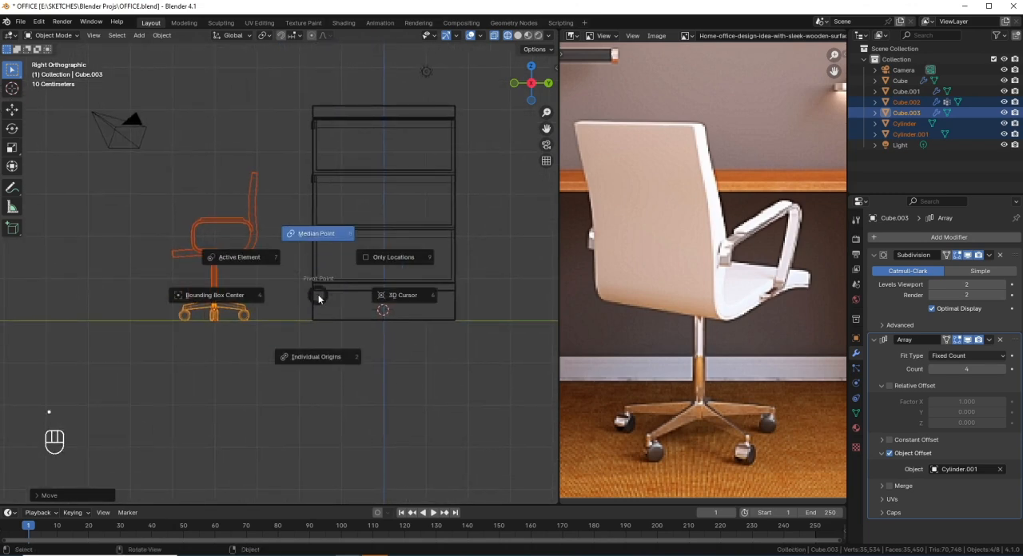
left_click(326, 237)
key("period")
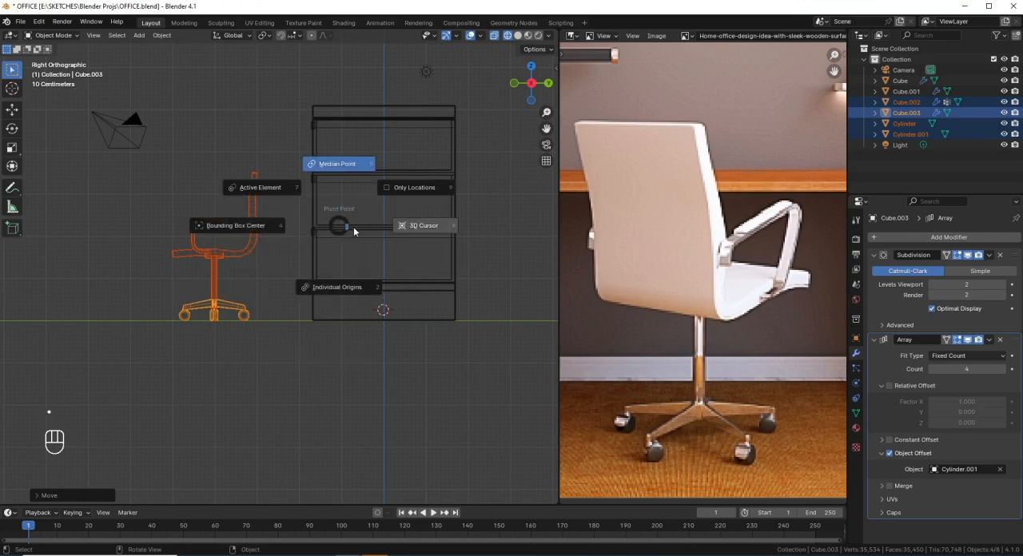
left_click(258, 191)
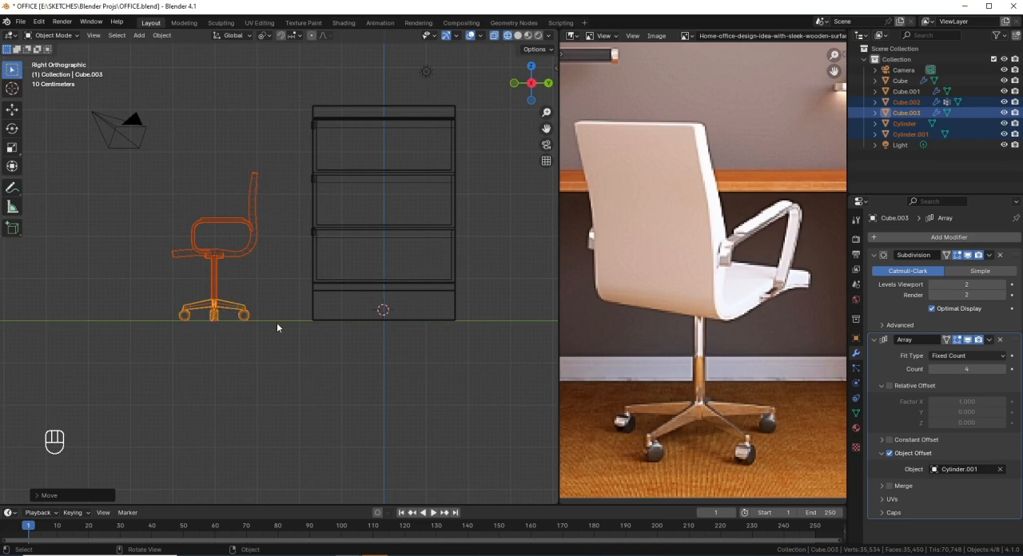
key("s")
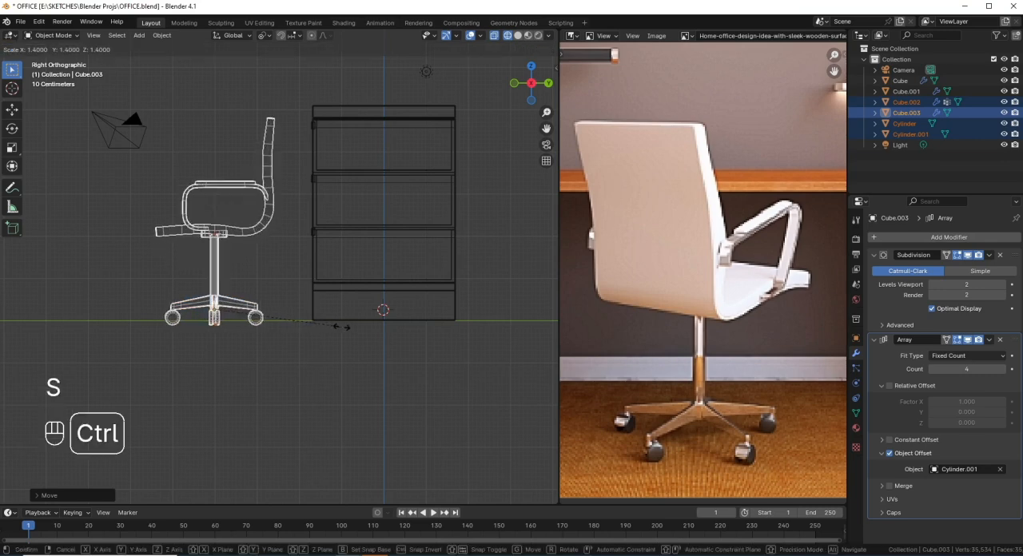
left_click(368, 344, "ctrl")
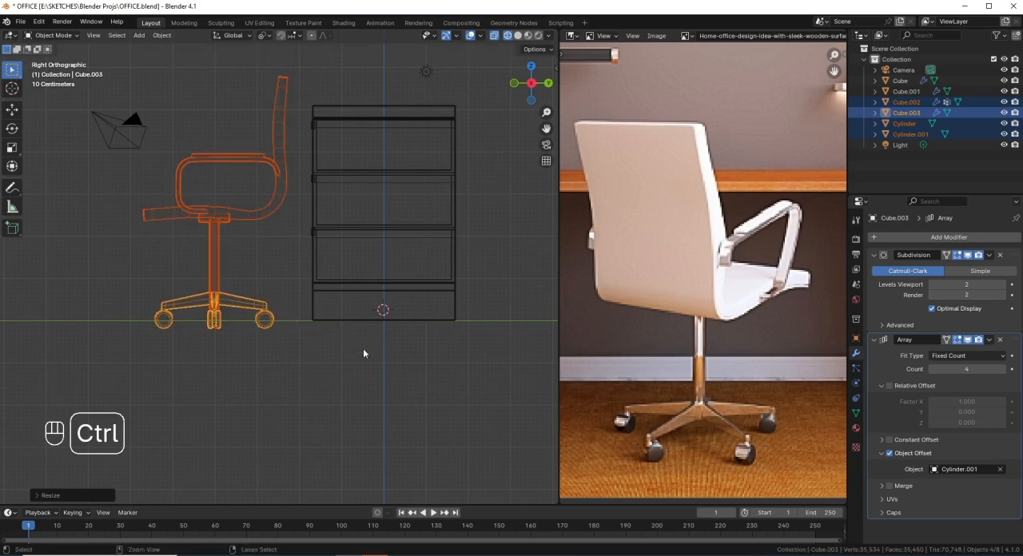
Step: Raise the chair about 0.2 m along Z so its casters rest on the floor line
key("g")
key("z")
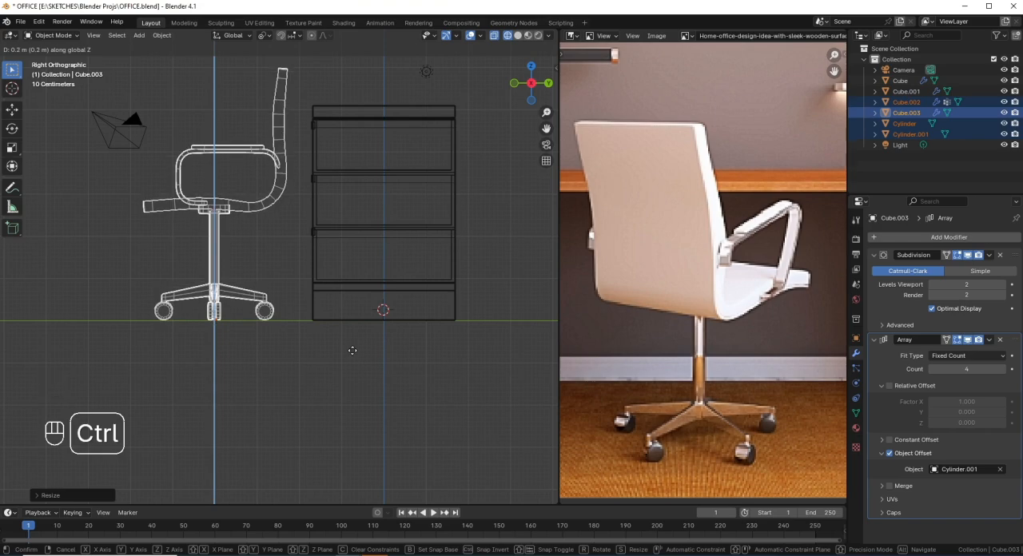
left_click(352, 350, "ctrl")
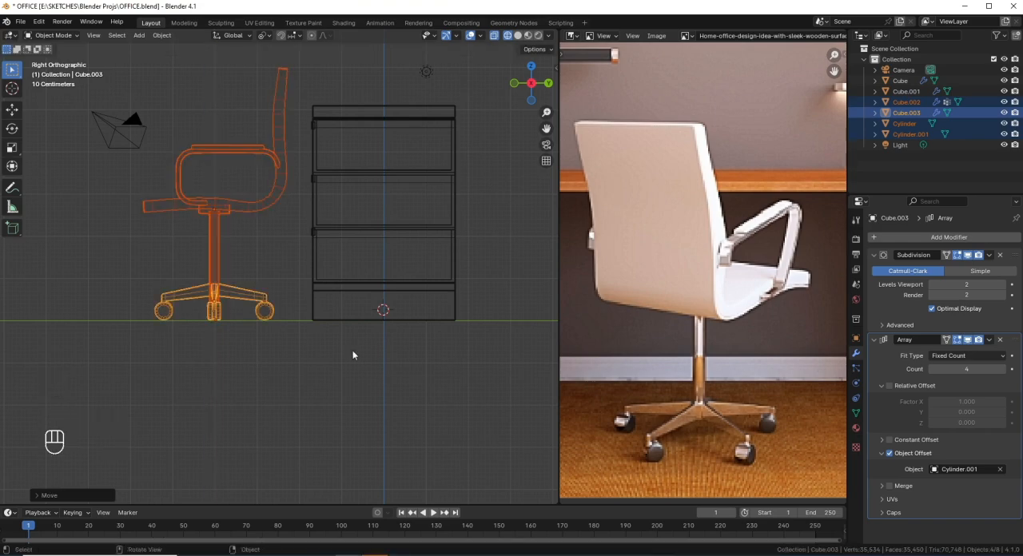
Step: Rotate the whole chair 180° in top view so the seat faces the desk
key("KP_1")
scroll(375, 282, "down", 2)
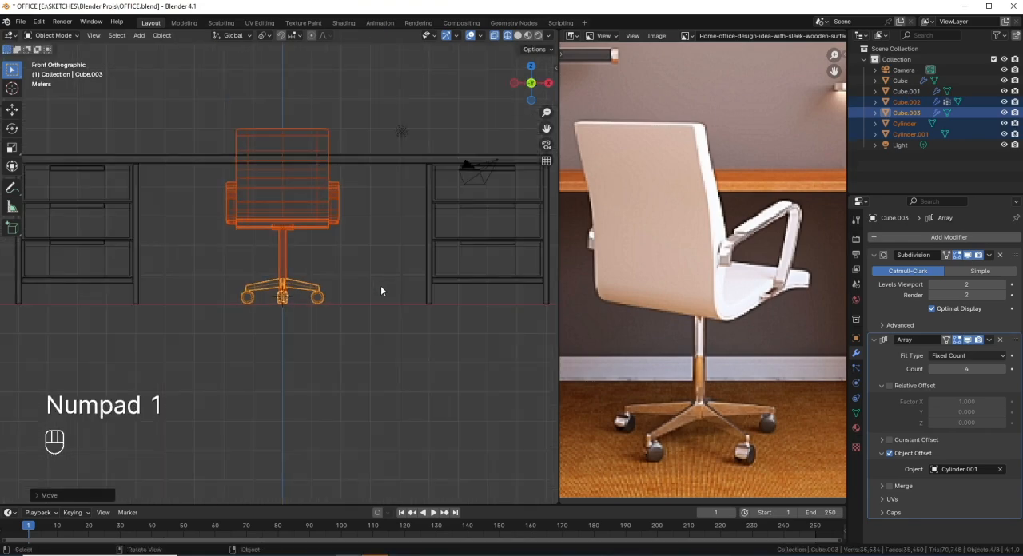
key("KP_7")
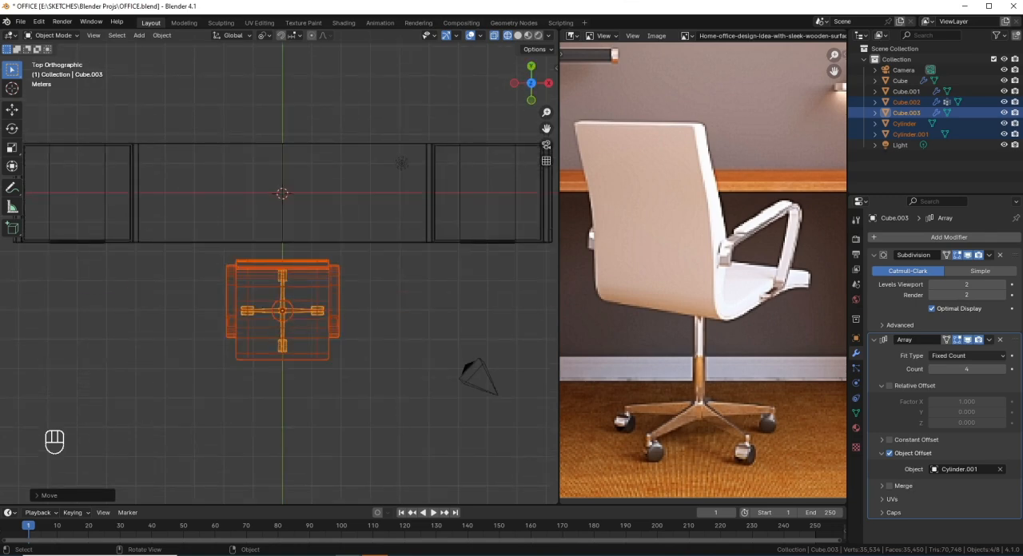
key("r")
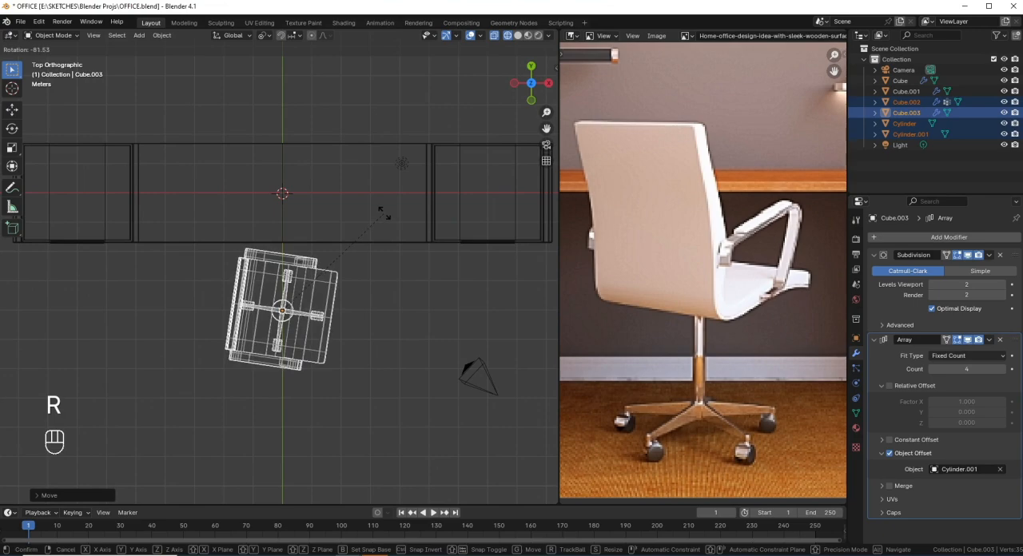
type("1")
type("80")
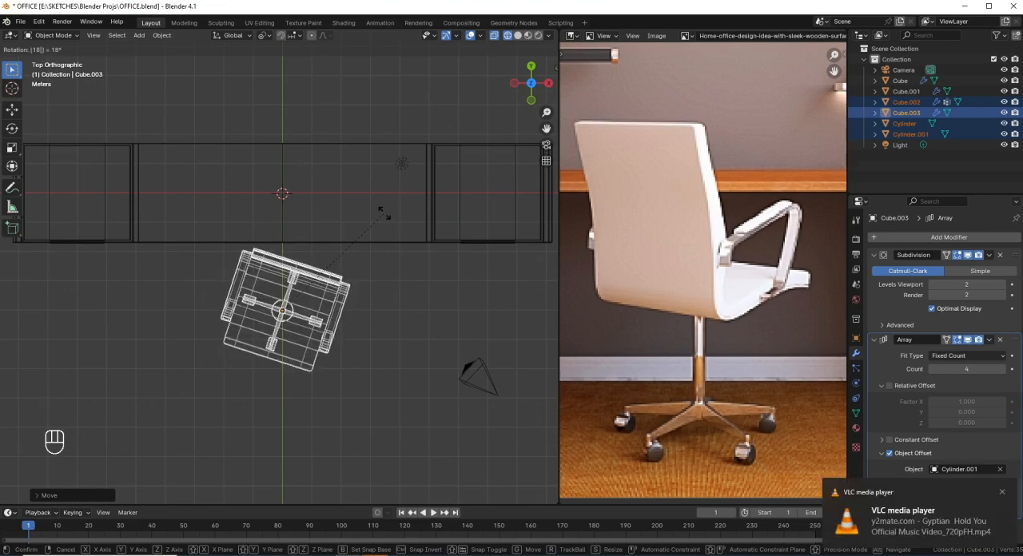
key("Return")
Step: Switch to solid shading and move the chair along Y until its seat front reaches under the desktop
mouse_move(352, 320)
middle_mouse_down()
mouse_move(320, 296)
mouse_move(324, 283)
mouse_move(479, 324)
mouse_move(449, 327)
middle_mouse_up()
key("shift+z")
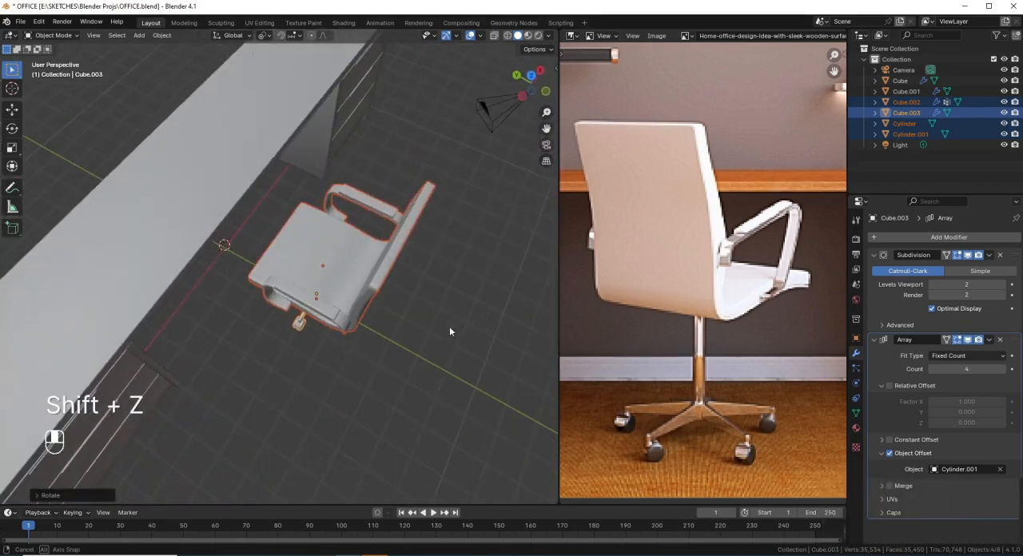
key("g")
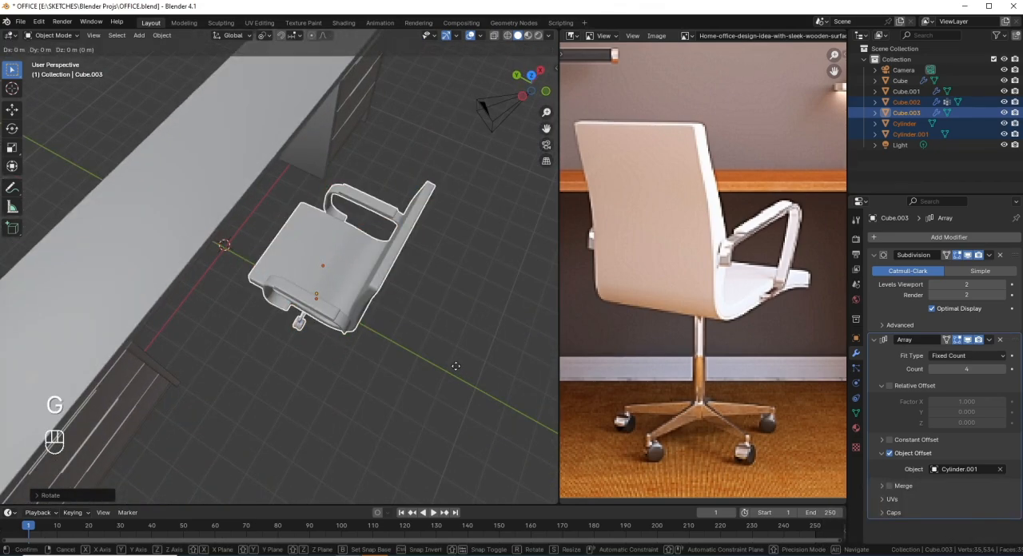
key("y")
left_click(421, 349)
Step: Show the whole room in the reference image, compare the chair's placement with it, and save the file
scroll(414, 349, "down", 3)
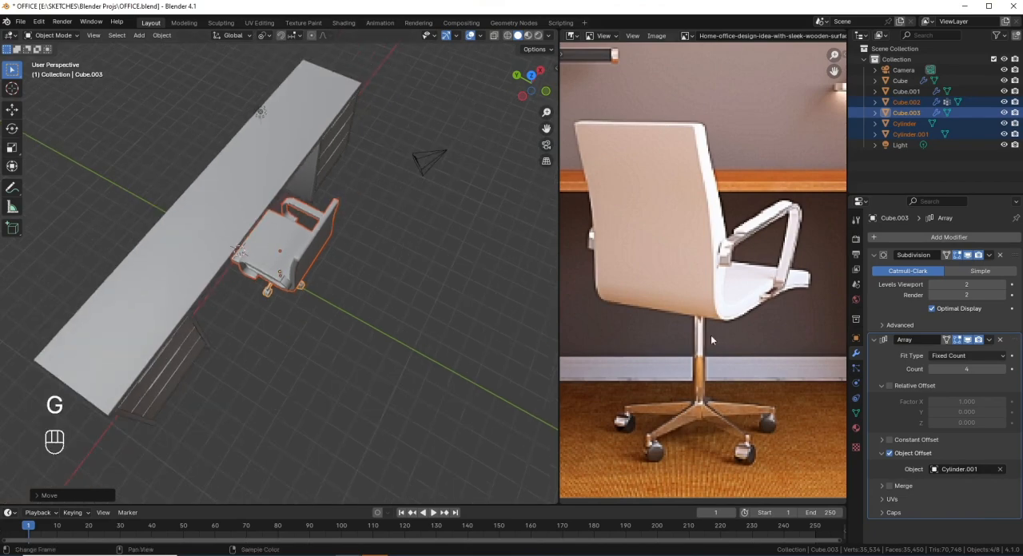
scroll(710, 335, "down", 3)
scroll(750, 316, "down", 1)
middle_click_drag(440, 296, 225, 270)
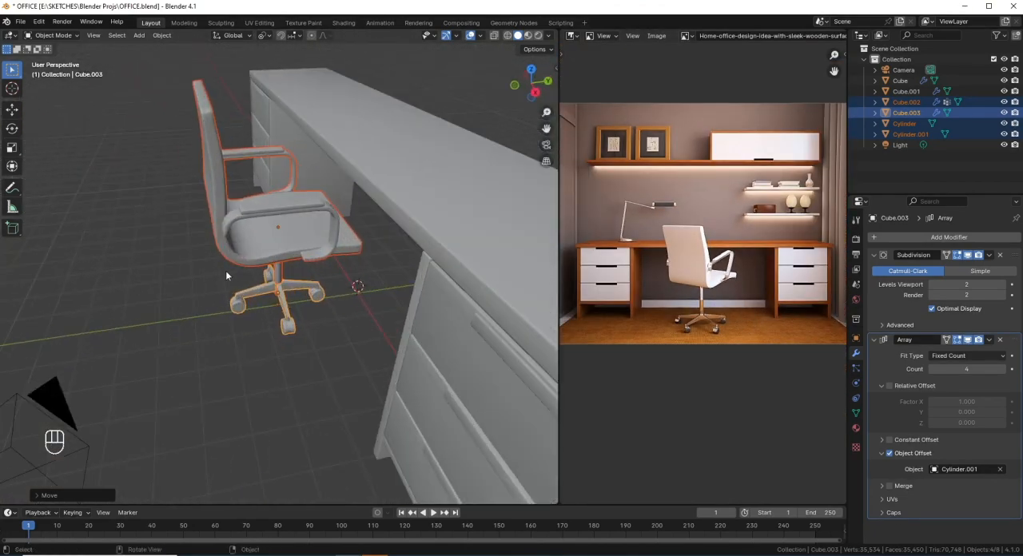
key("ctrl+s")
Step: Check the chair's size and position against the desk from the side and in perspective, and save OFFICE.blend again
key("KP_3")
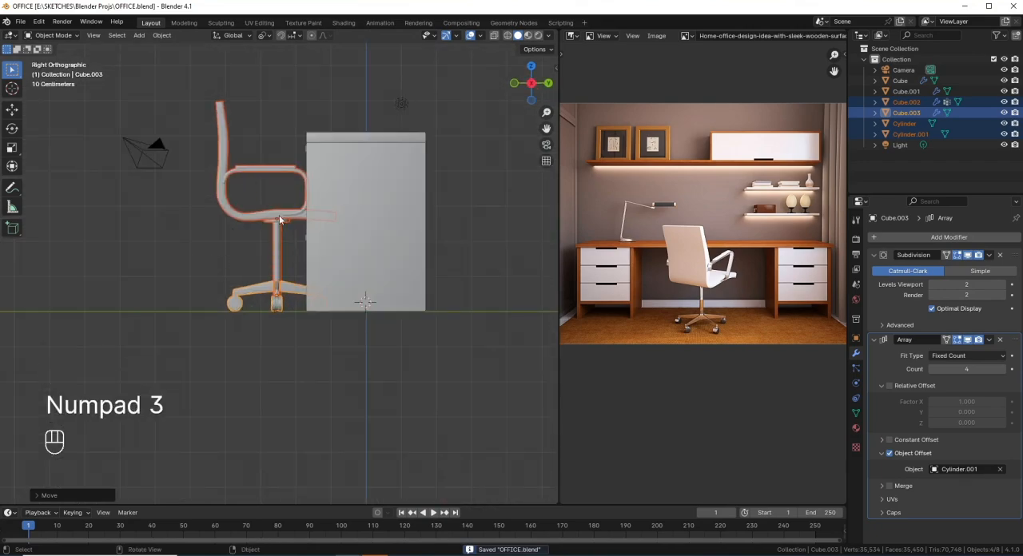
scroll(280, 217, "down", 1)
middle_click_drag(298, 256, 365, 298)
scroll(312, 293, "down", 2)
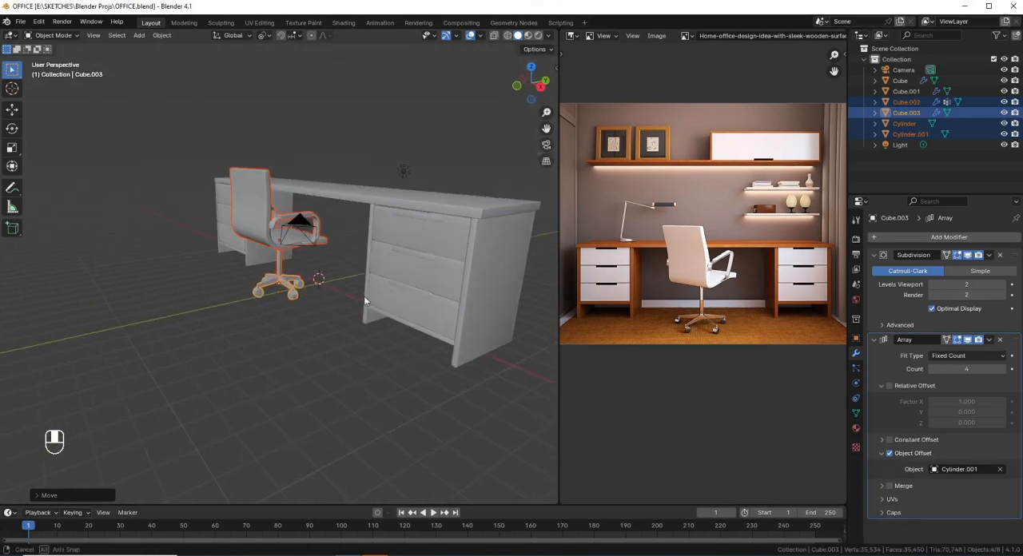
scroll(367, 297, "up", 1)
key("ctrl+s")
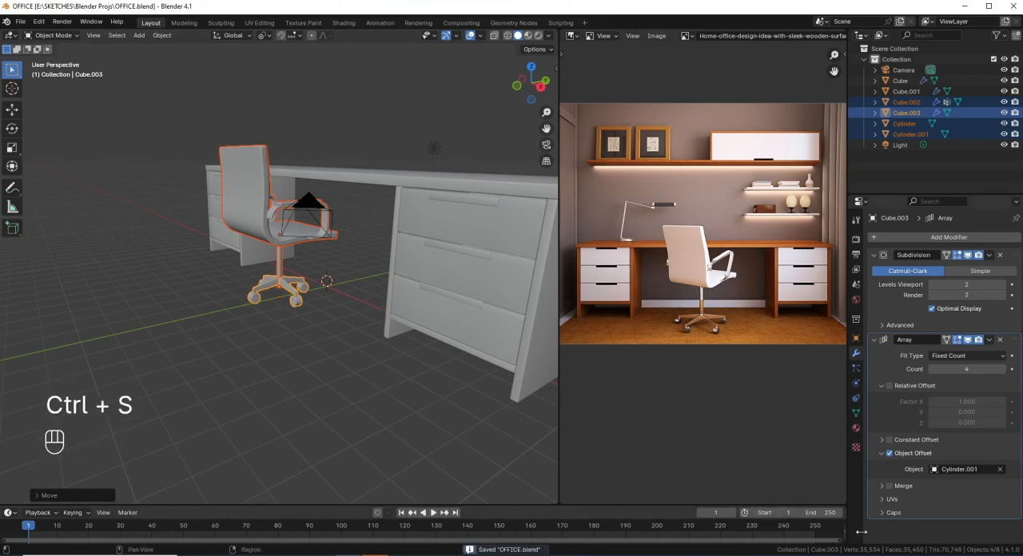